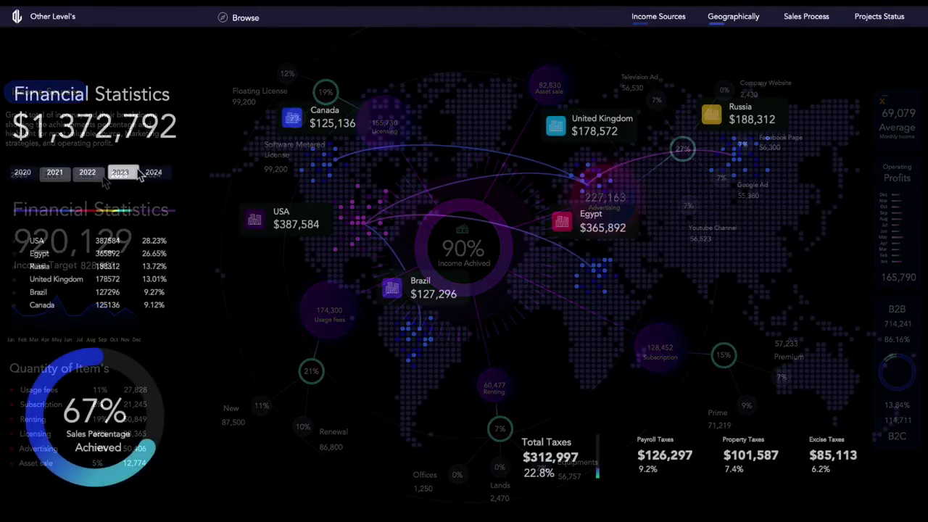
# - Cycle through the dashboard's year buttons and pages, ending on Sales Process with 2021 figures
pyautogui.click(121, 173)
pyautogui.click(87, 173)
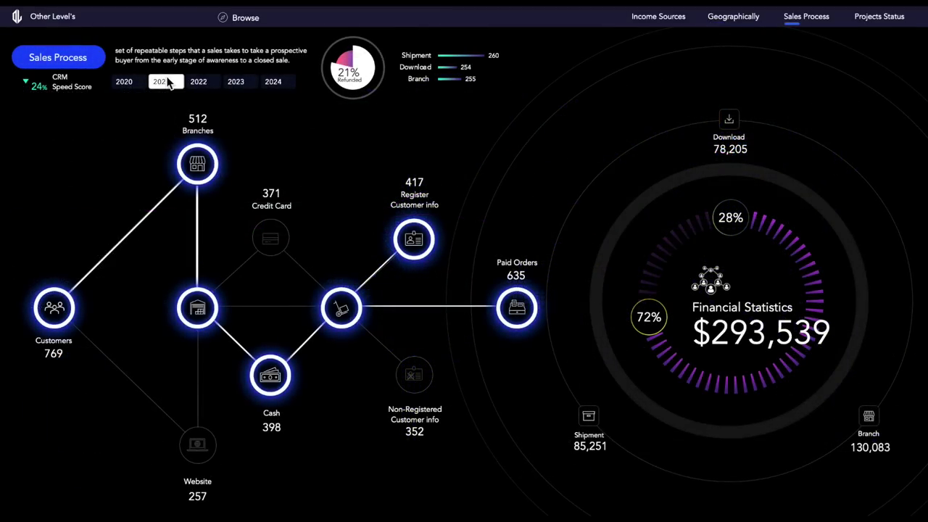
pyautogui.click(167, 82)
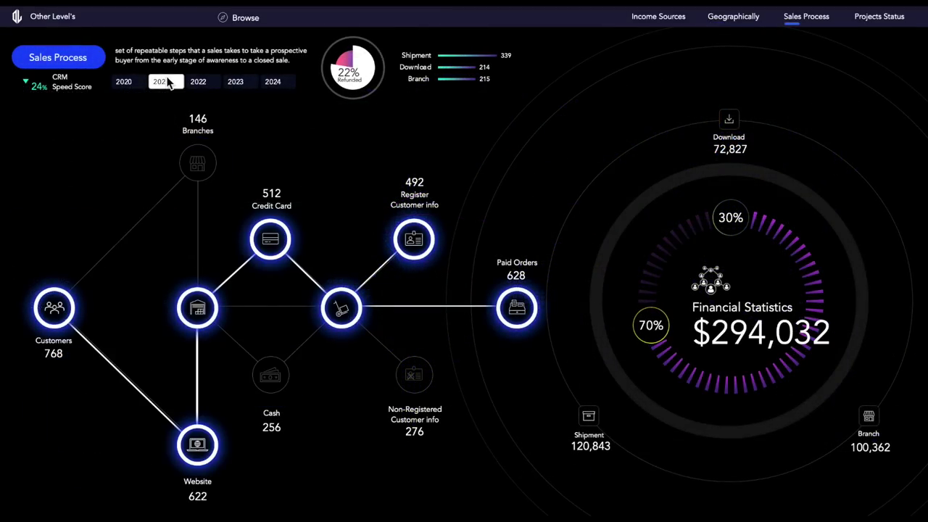
pyautogui.click(127, 82)
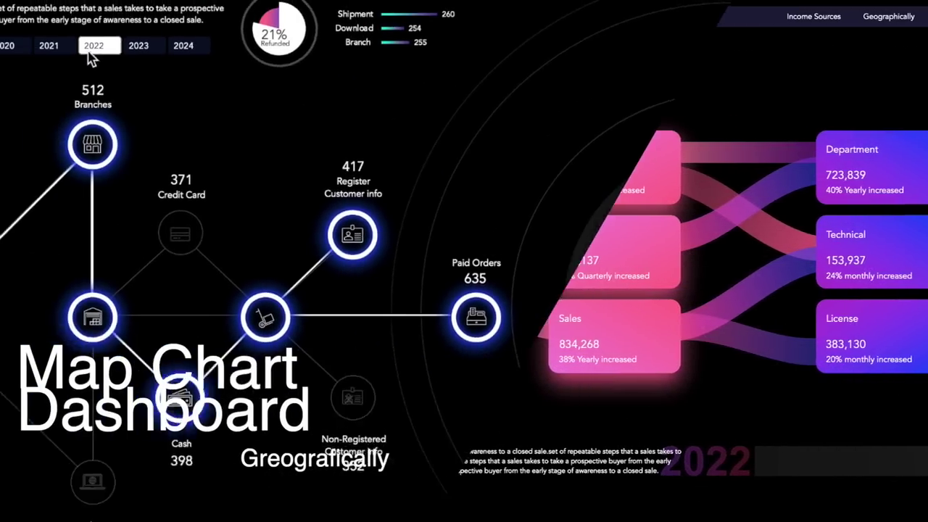
pyautogui.click(166, 82)
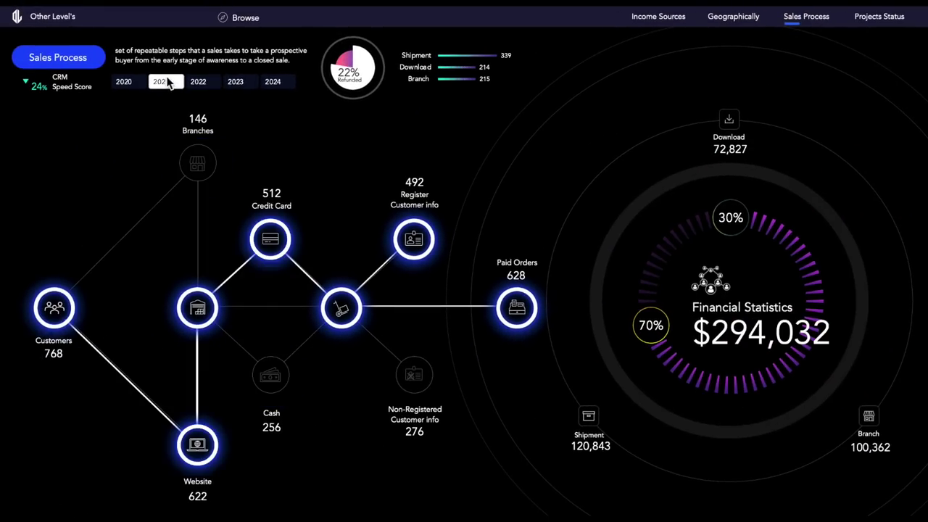
pyautogui.click(164, 82)
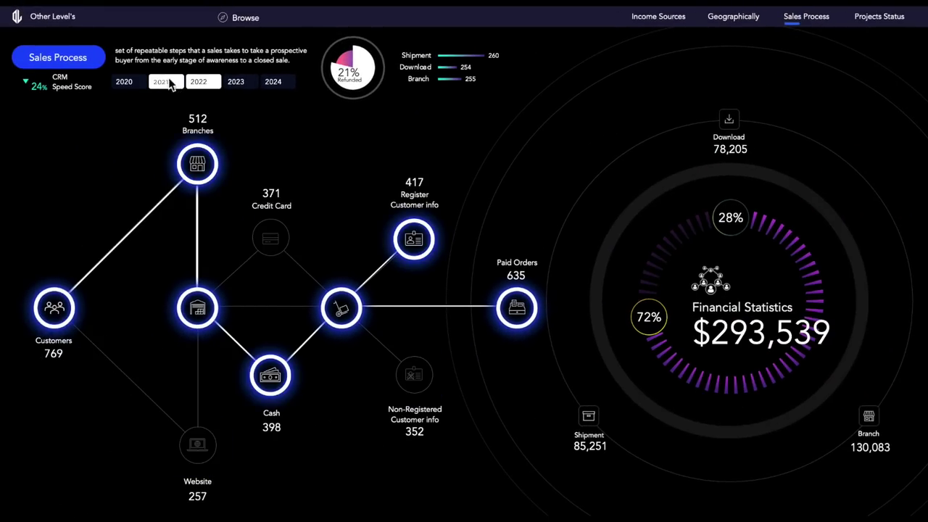
pyautogui.click(124, 82)
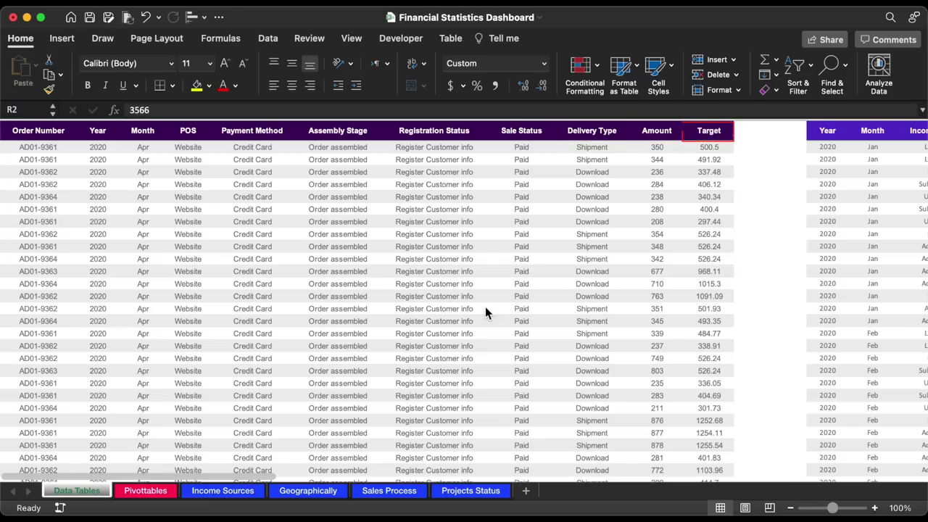
# - Select cell A2 inside the order table on the Data Tables sheet, with the Insert ribbon showing
pyautogui.click(57, 149)
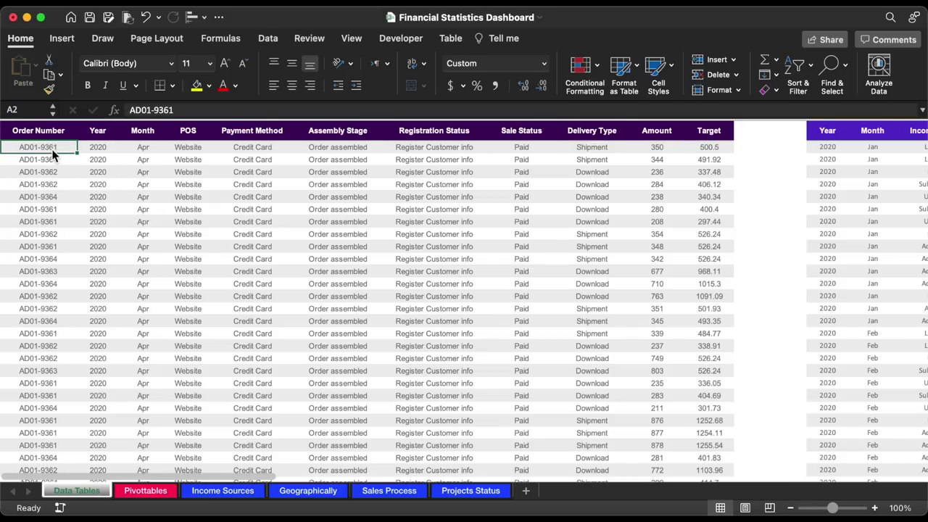
pyautogui.click(62, 38)
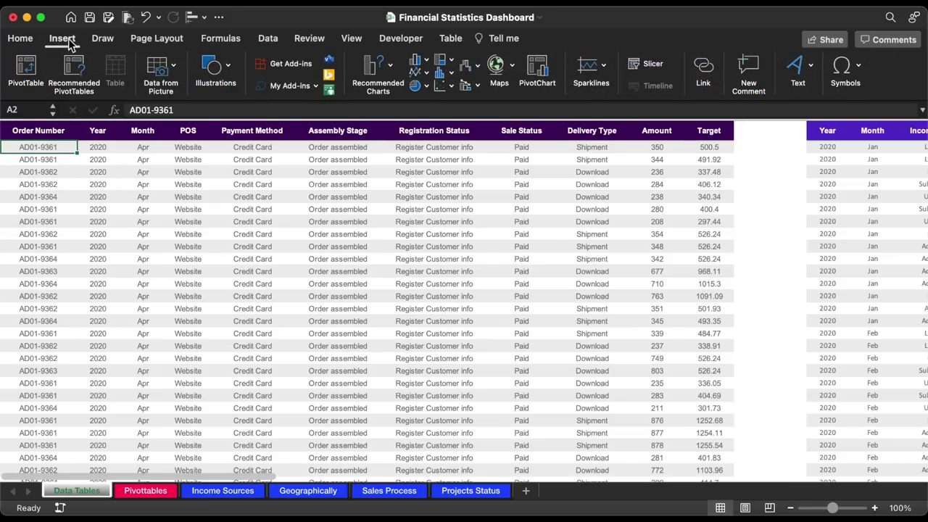
# - Insert a PivotTable from Table2 on the existing worksheet at Pivottables!$CZ$3
pyautogui.click(29, 70)
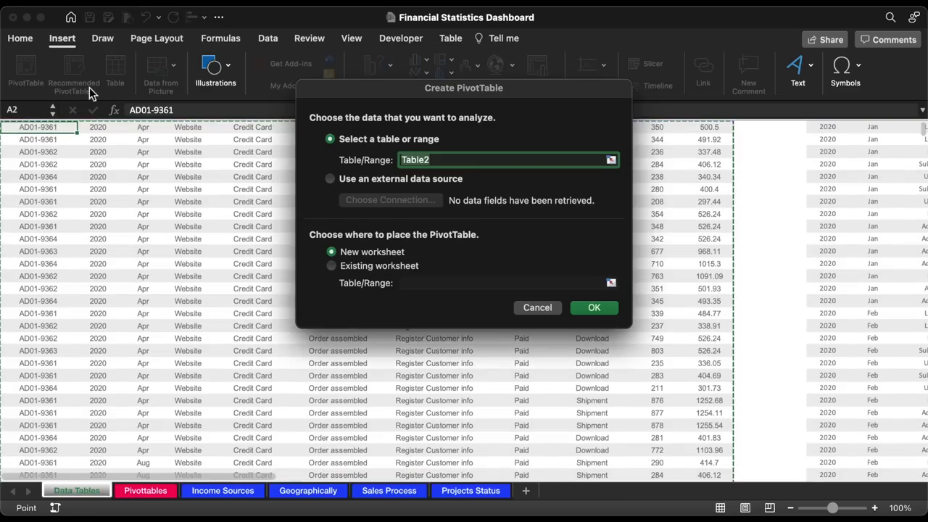
pyautogui.click(364, 268)
pyautogui.click(613, 284)
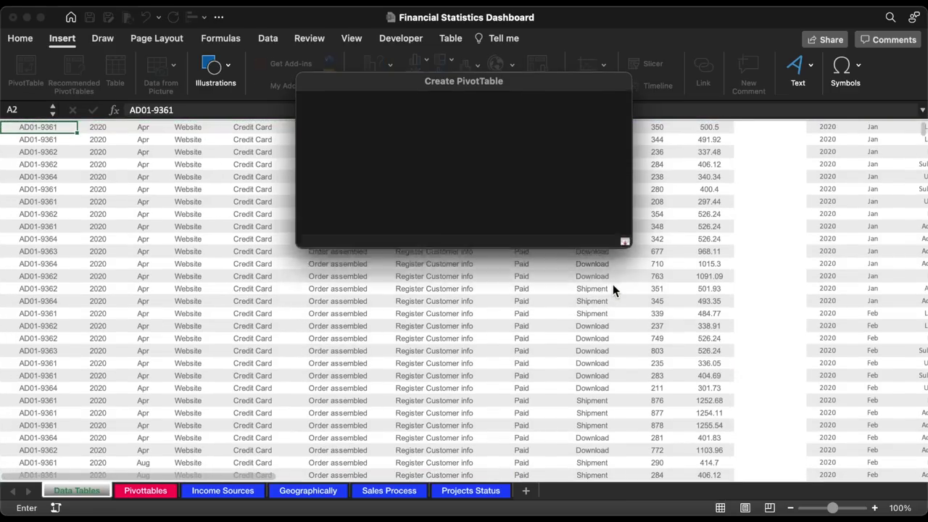
pyautogui.click(172, 493)
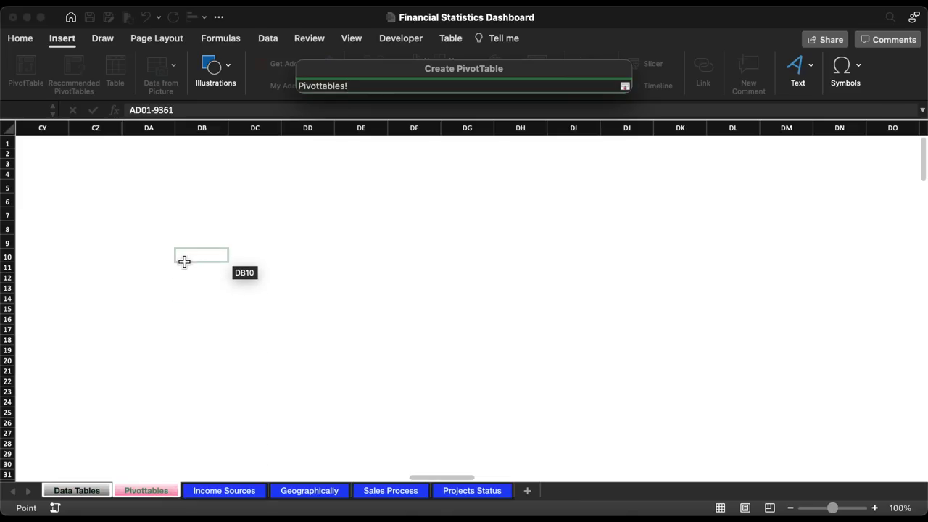
pyautogui.click(96, 167)
pyautogui.press('Return')
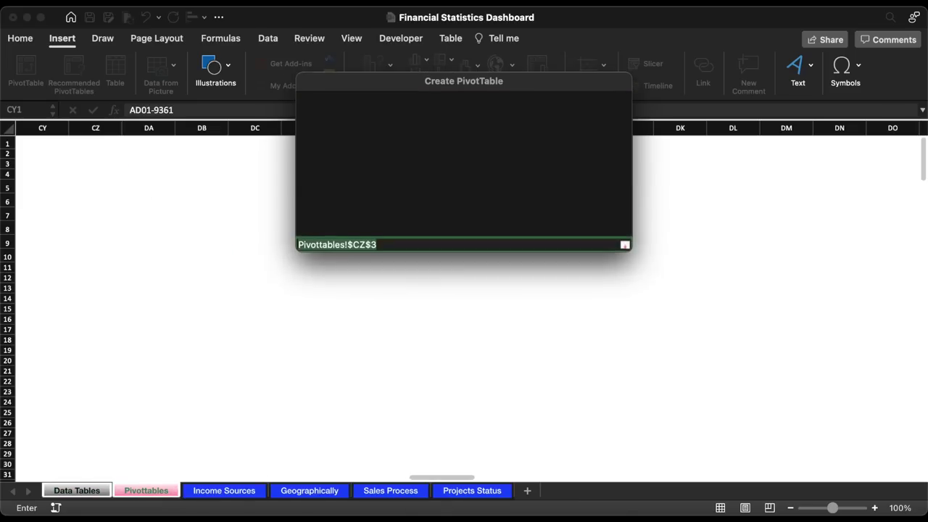
pyautogui.press('Return')
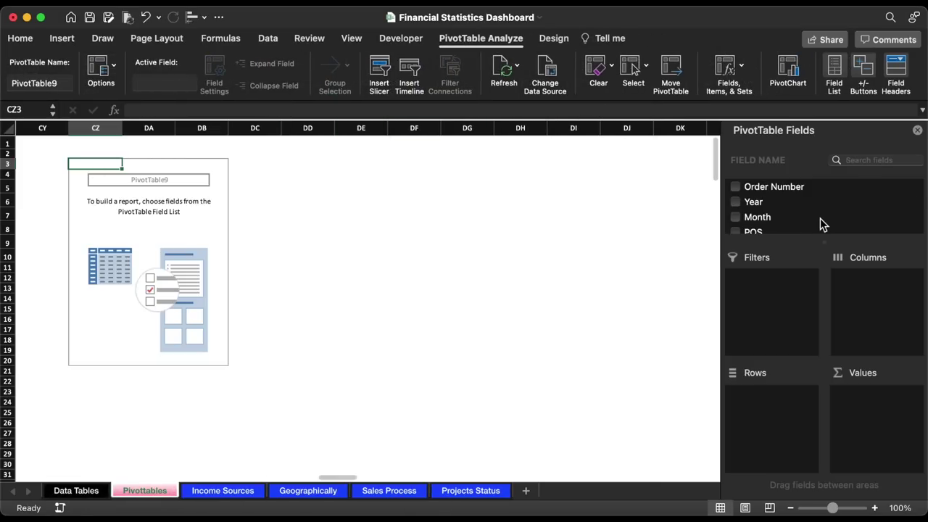
# - Add Target and Amount to the pivot table's Values as sums
pyautogui.scroll(-10, 821, 221)
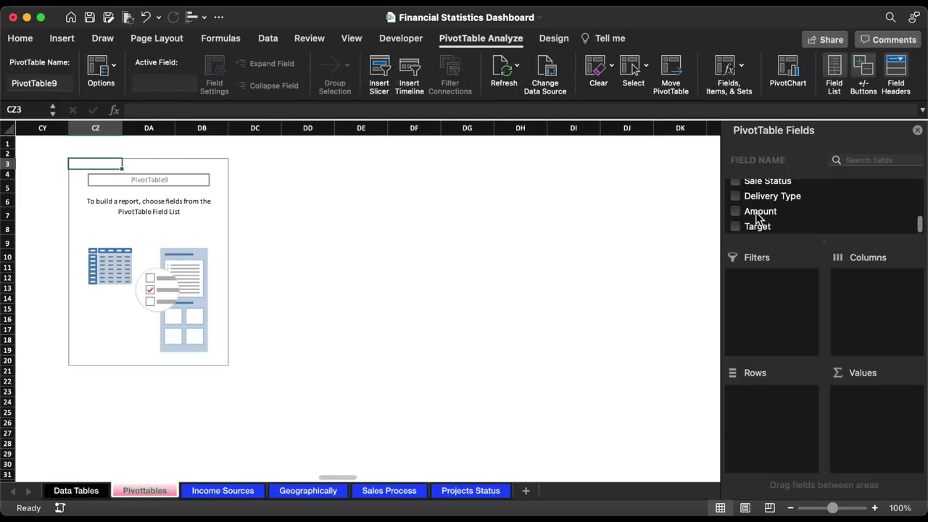
pyautogui.moveTo(753, 225); pyautogui.dragTo(882, 413)
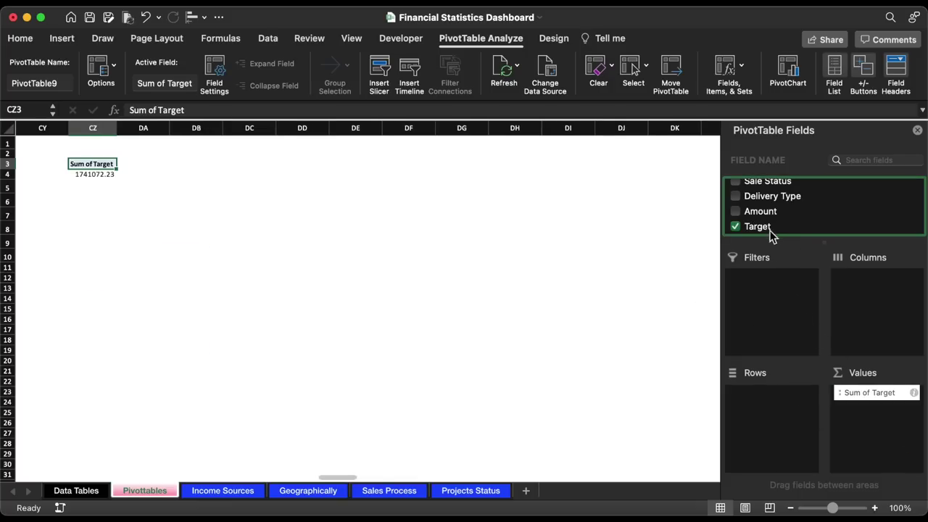
pyautogui.moveTo(763, 214); pyautogui.dragTo(858, 421)
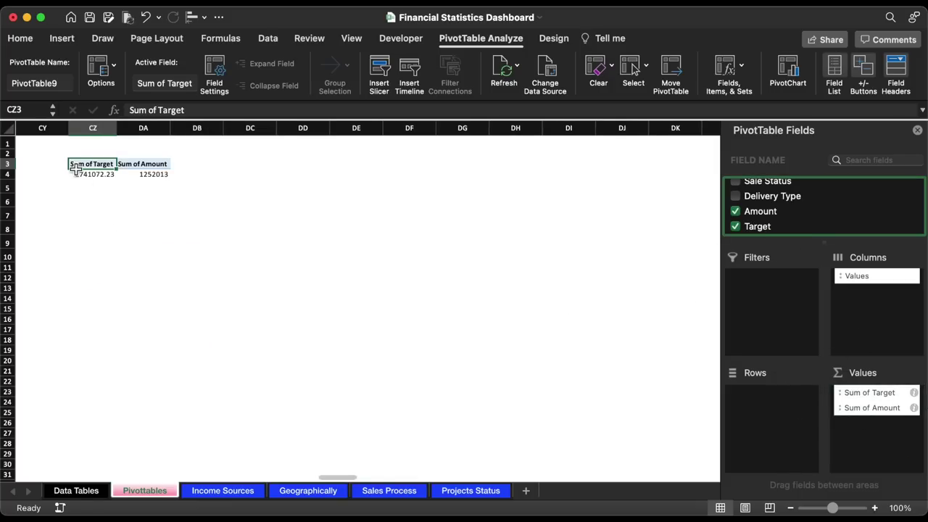
# - Enlarge the totals' font, give the headers dark grey fill with white text, and widen columns CZ:DA
pyautogui.moveTo(86, 174); pyautogui.dragTo(149, 175)
pyautogui.click(225, 63)
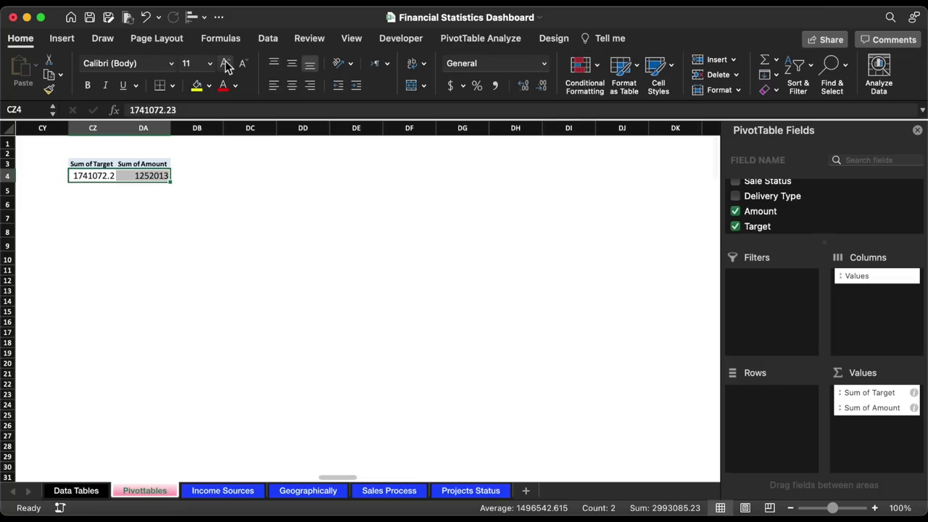
pyautogui.click(97, 166)
pyautogui.click(208, 85)
pyautogui.click(213, 170)
pyautogui.click(235, 85)
pyautogui.click(228, 145)
pyautogui.moveTo(92, 128); pyautogui.dragTo(137, 143)
# - Format the totals in Comma Style with no decimals, showing 1,741,072 and 1,252,013
pyautogui.moveTo(80, 176); pyautogui.dragTo(149, 176)
pyautogui.click(496, 84)
pyautogui.click(541, 85)
pyautogui.click(541, 85)
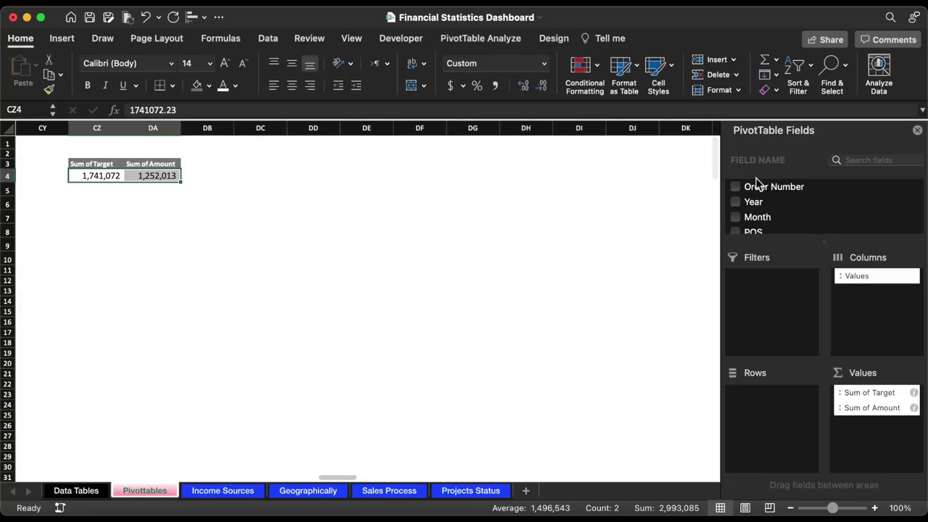
pyautogui.click(920, 135)
pyautogui.click(269, 166)
# - Add bold, centred, purple-filled Actual and Target headers in DC3:DD3
pyautogui.write('Actual')
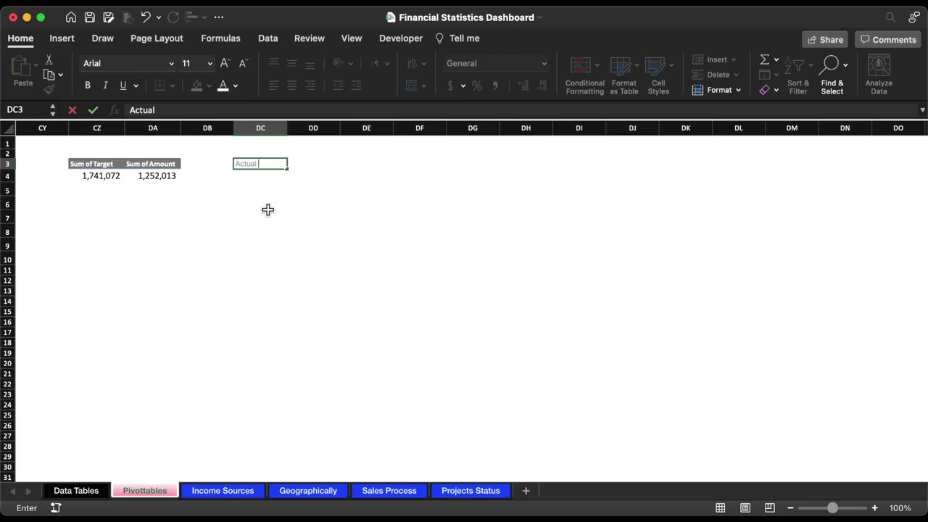
pyautogui.press('Tab')
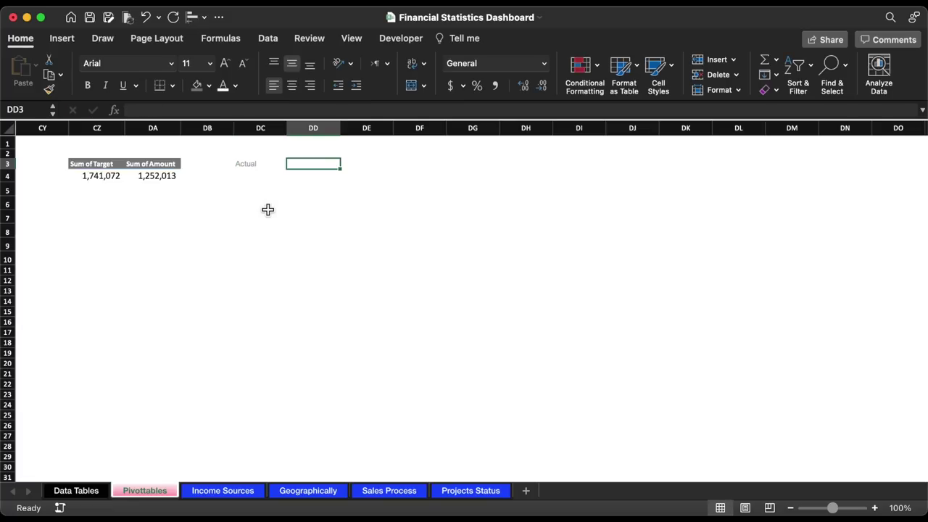
pyautogui.write('Target')
pyautogui.moveTo(281, 166); pyautogui.dragTo(289, 166)
pyautogui.click(209, 85)
pyautogui.click(288, 277)
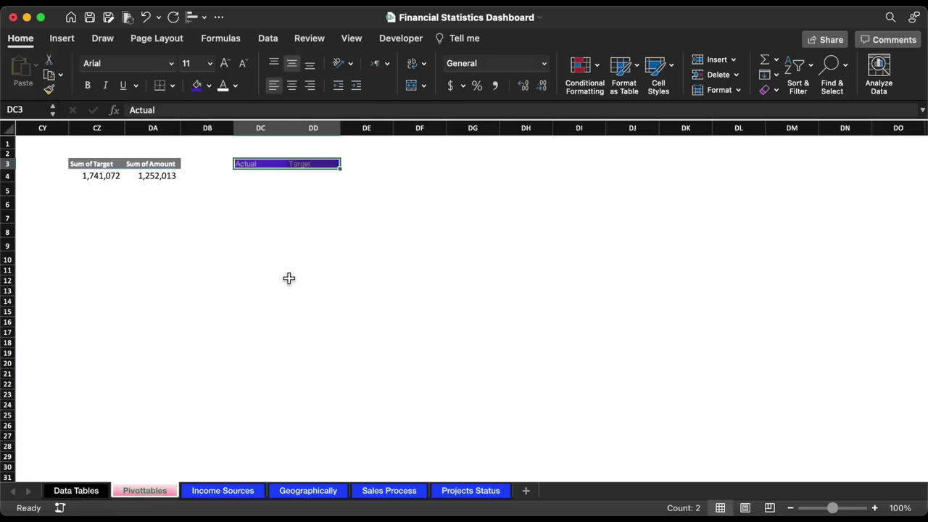
pyautogui.click(292, 84)
pyautogui.click(88, 86)
# - In DC4, divide the pivot's Amount total by its Target total and format it as a percentage (72%)
pyautogui.click(256, 181)
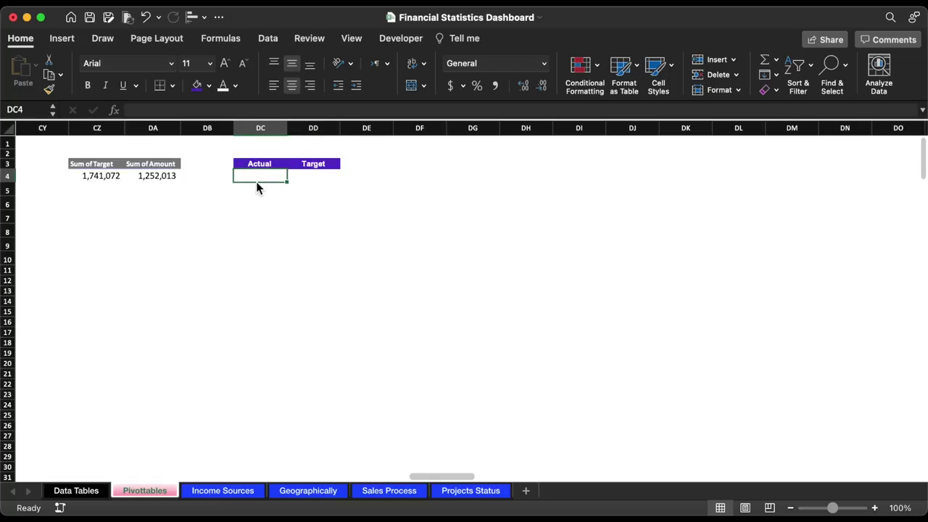
pyautogui.click(191, 112)
pyautogui.write('=')
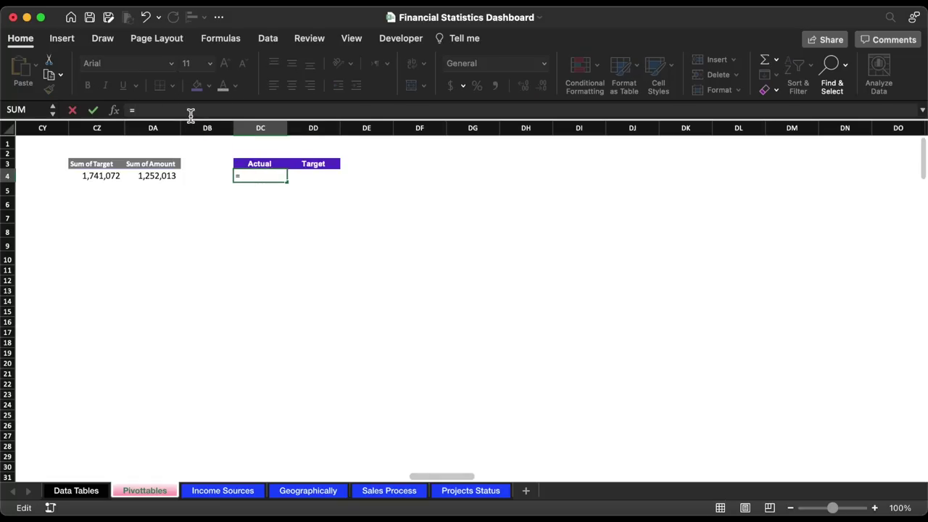
pyautogui.click(158, 179)
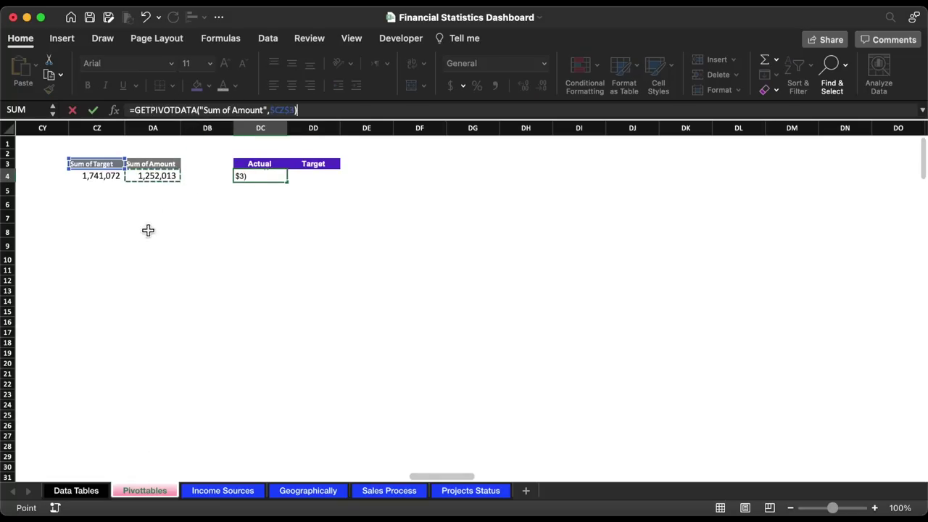
pyautogui.write('/')
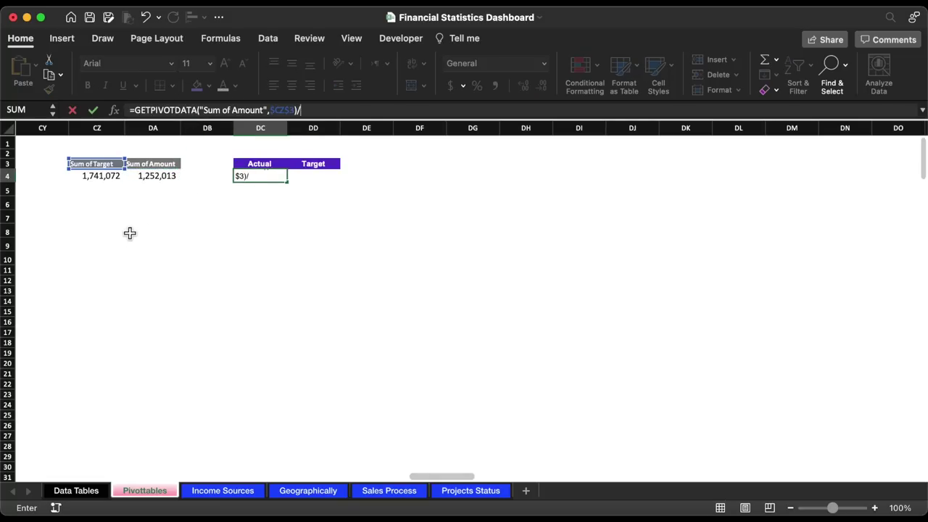
pyautogui.click(108, 180)
pyautogui.press('Return')
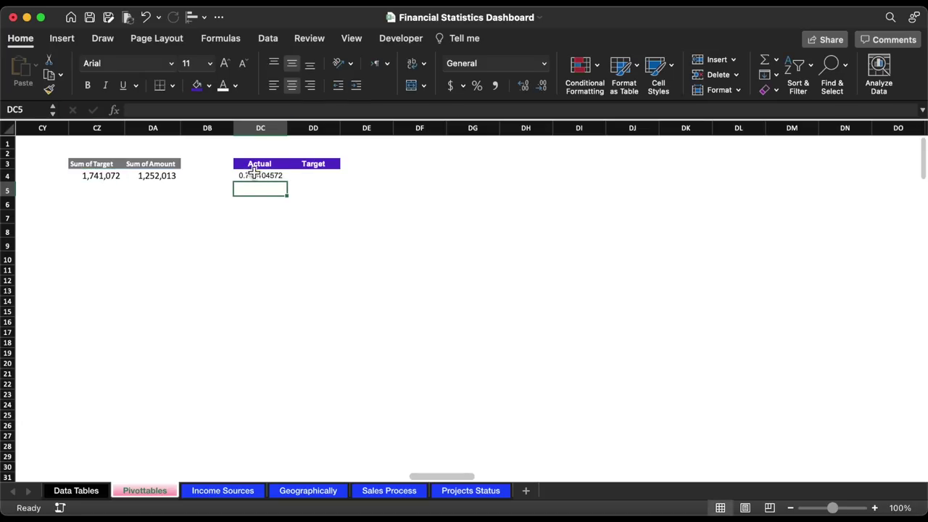
pyautogui.moveTo(254, 175); pyautogui.dragTo(319, 177)
pyautogui.click(477, 86)
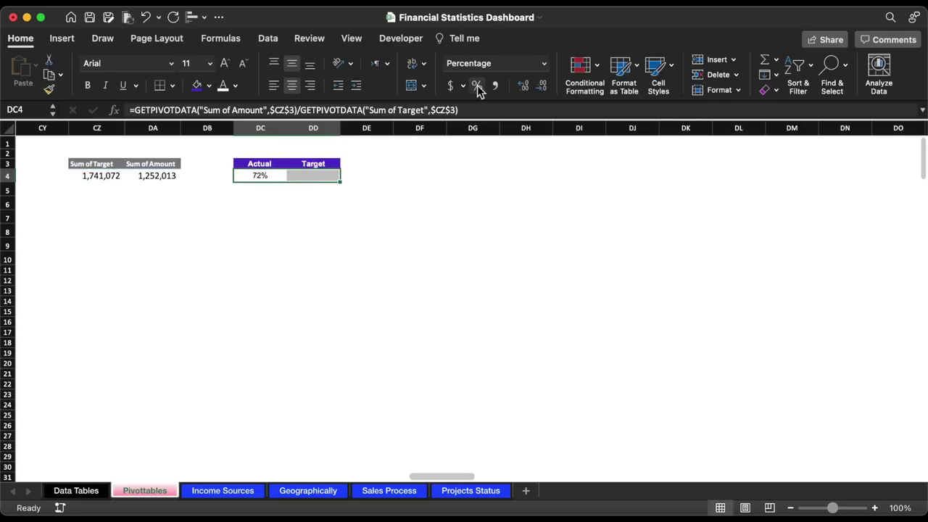
# - Enter =100%-DC4 in DD4 for the remaining 28%, and copy the Actual/Target headers
pyautogui.click(328, 179)
pyautogui.write('=')
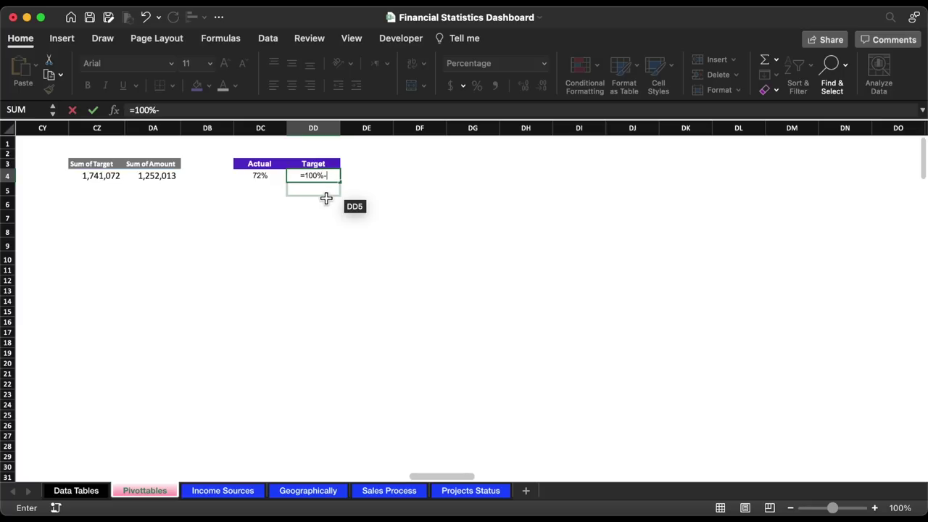
pyautogui.write('100%-')
pyautogui.click(261, 179)
pyautogui.press('Return')
pyautogui.moveTo(259, 164); pyautogui.dragTo(304, 164)
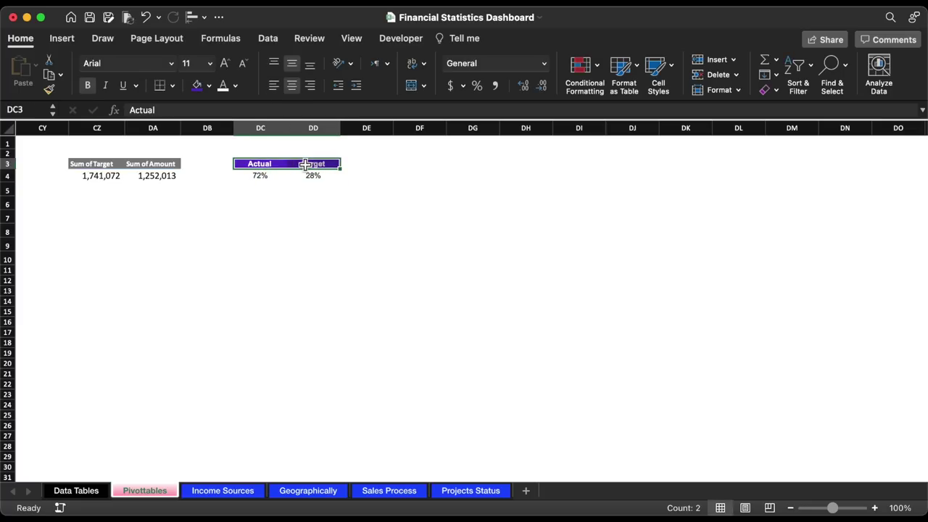
pyautogui.press('super+c')
# - Paste the headers into DC8:DD8, relabel them X and Y, and enter 0 and 1 below
pyautogui.click(259, 232)
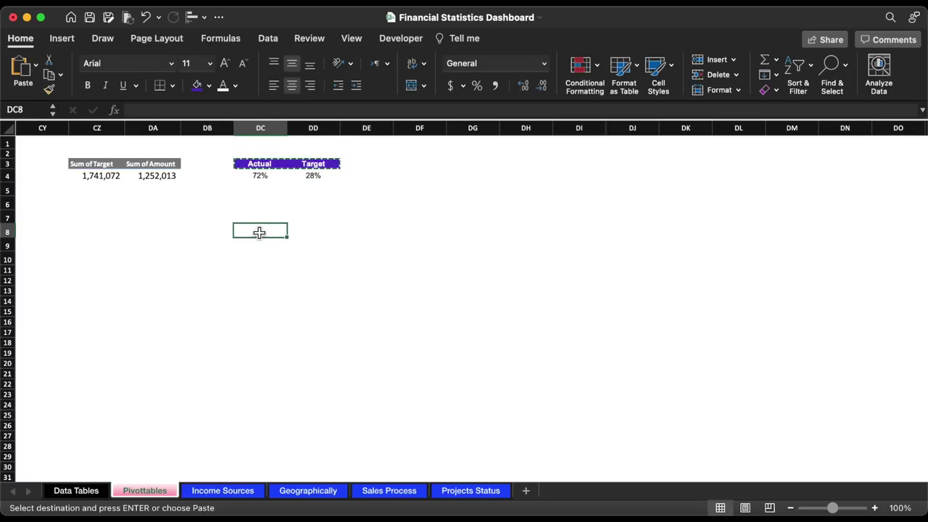
pyautogui.press('super+v')
pyautogui.write('X')
pyautogui.press('Return')
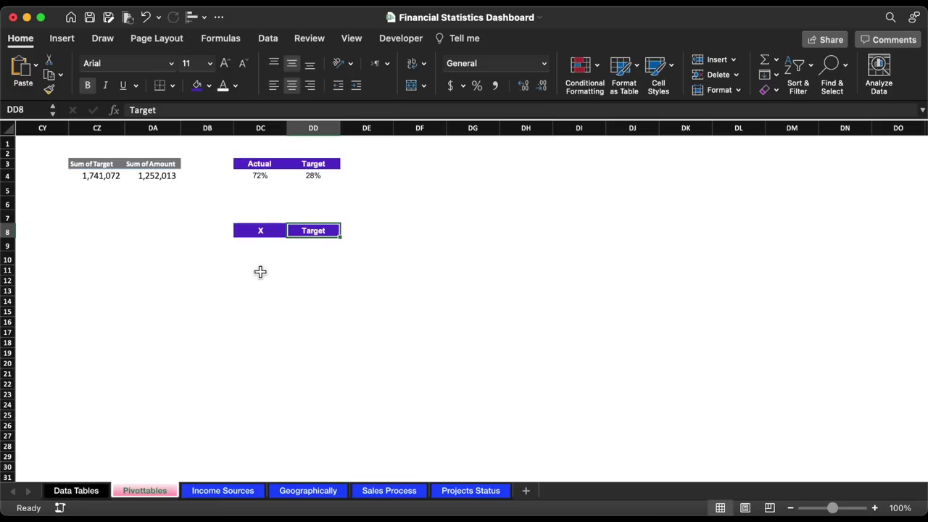
pyautogui.write('Y')
pyautogui.press('Return')
pyautogui.write('0')
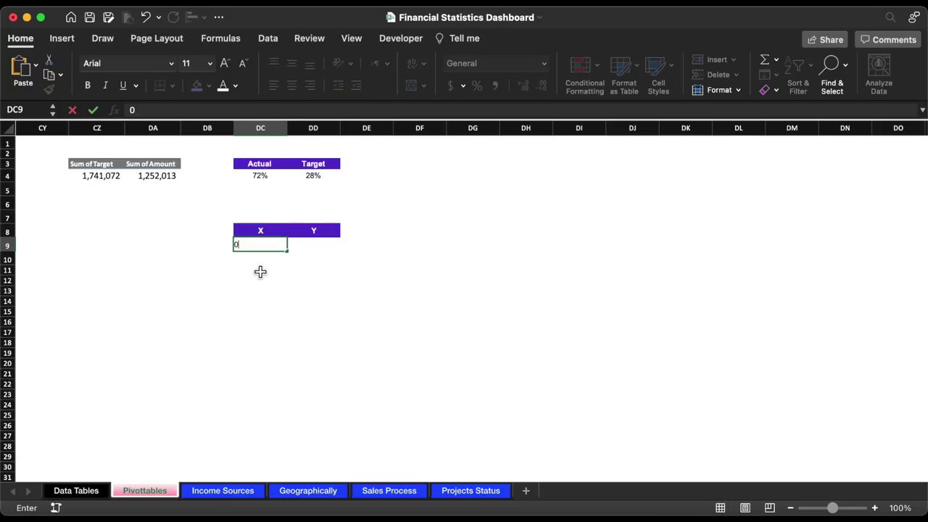
pyautogui.press('Tab')
pyautogui.write('1')
pyautogui.press('Tab')
# - Enter =SIN(DC4*2*PI()) in cell DC10
pyautogui.click(271, 257)
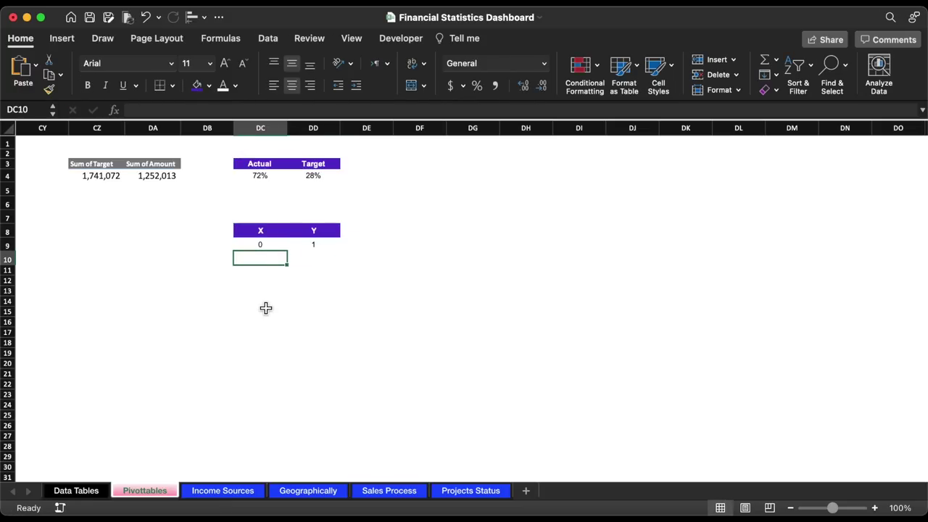
pyautogui.write('=')
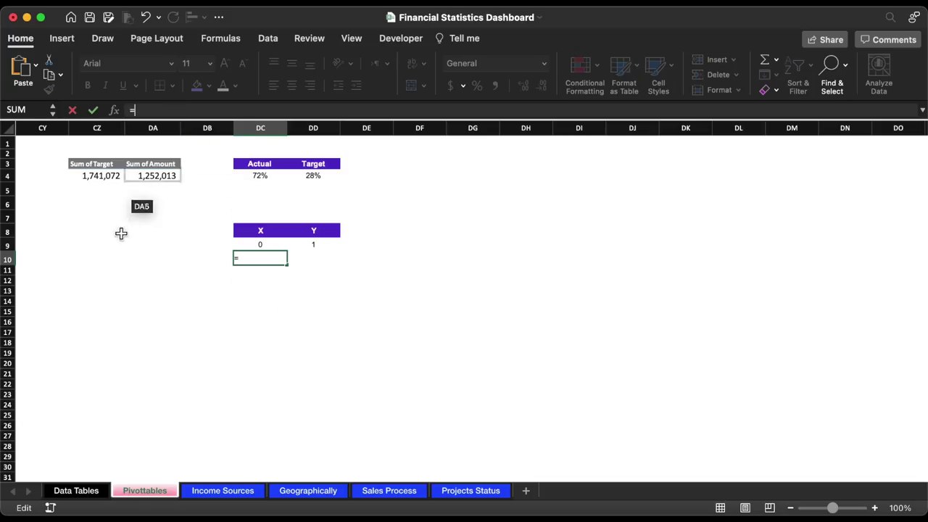
pyautogui.write('SI')
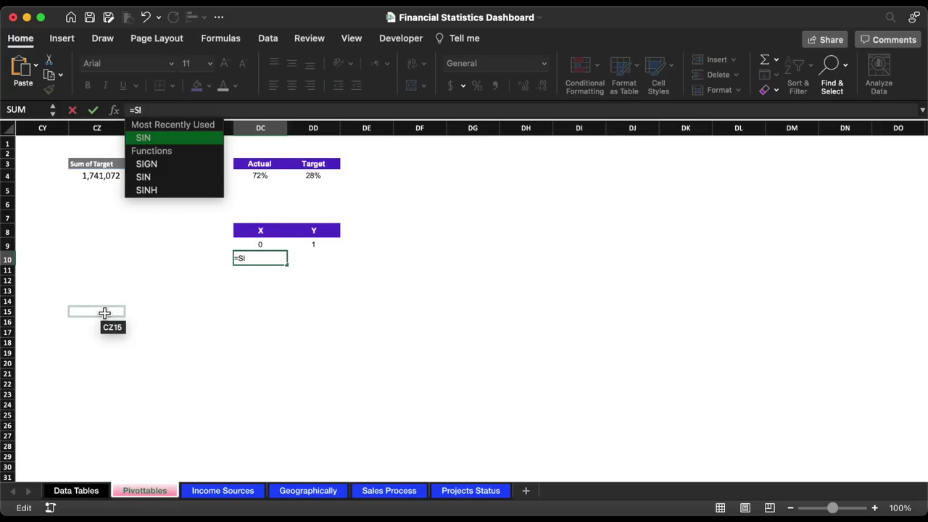
pyautogui.doubleClick(160, 139)
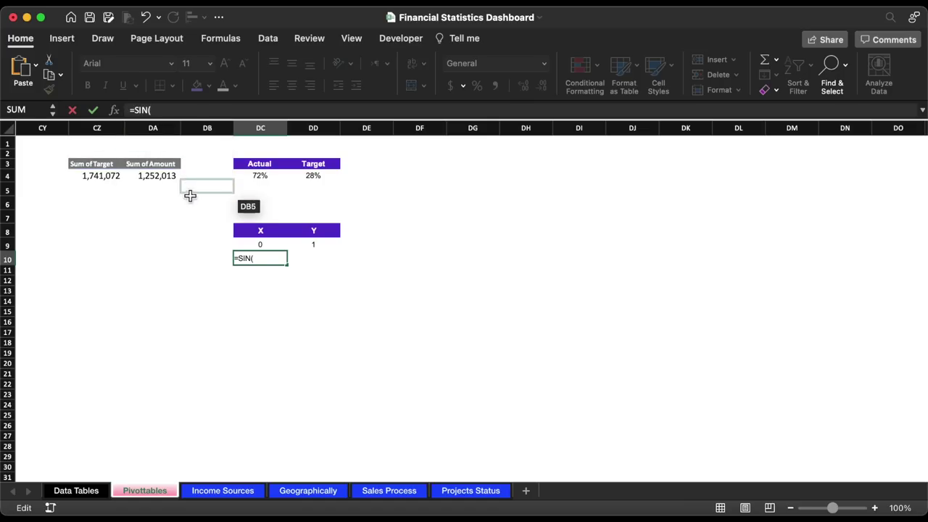
pyautogui.click(259, 176)
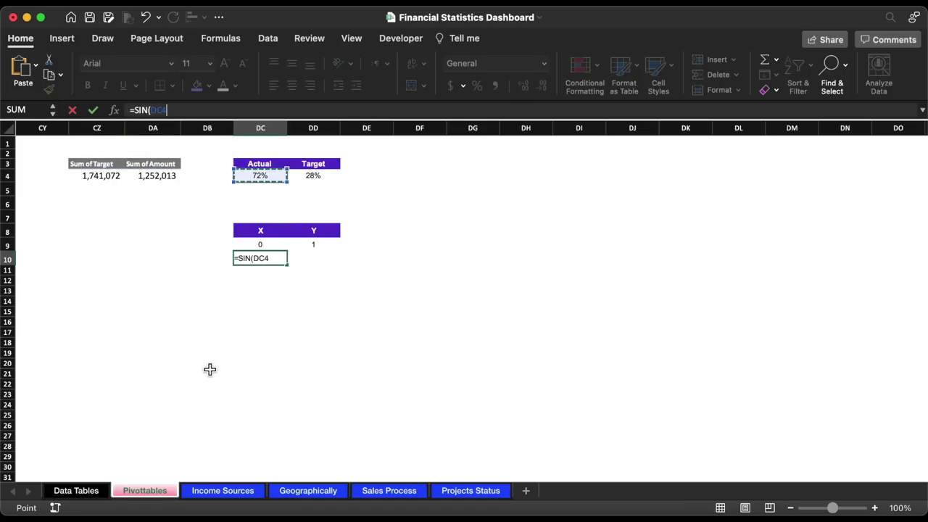
pyautogui.write('*')
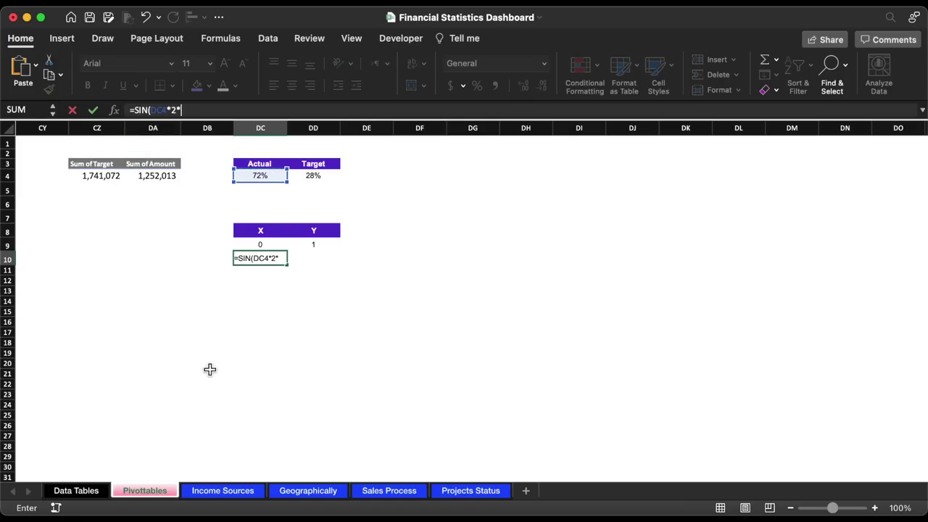
pyautogui.write('2*PI')
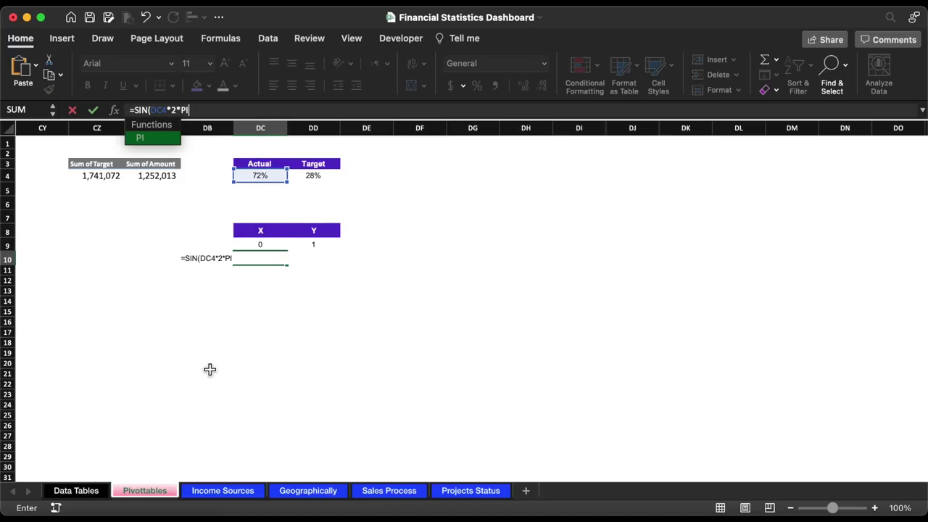
pyautogui.doubleClick(162, 138)
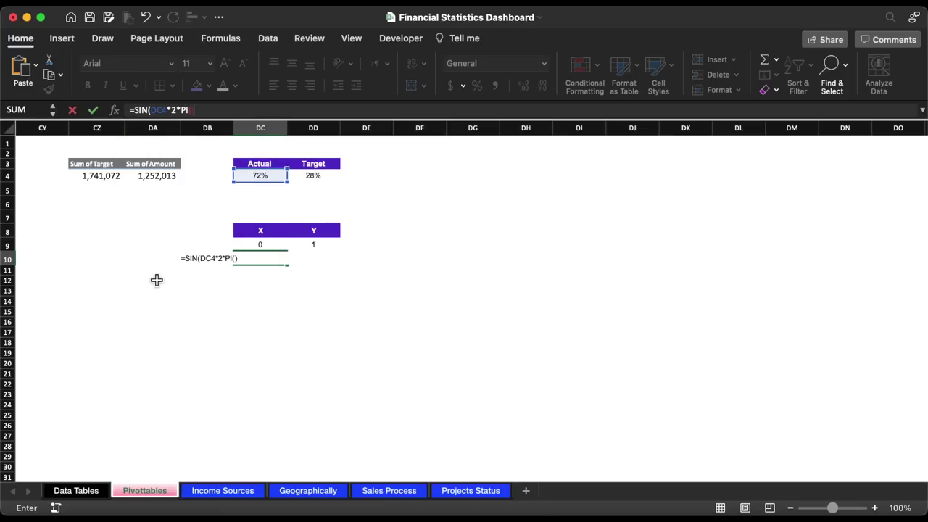
pyautogui.write('))')
pyautogui.press('Return')
# - Enter =COS(DD4*2*PI()) in cell DD10
pyautogui.click(309, 261)
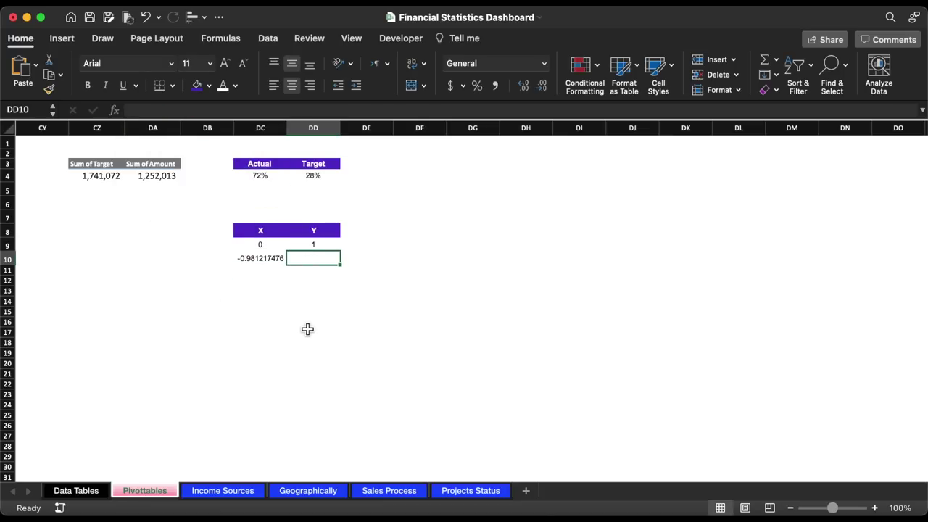
pyautogui.write('=CO')
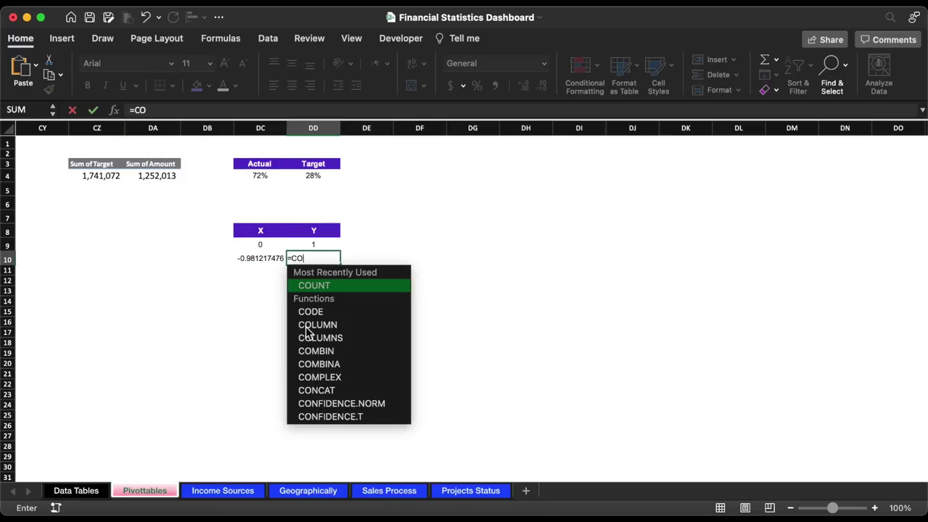
pyautogui.write('S(')
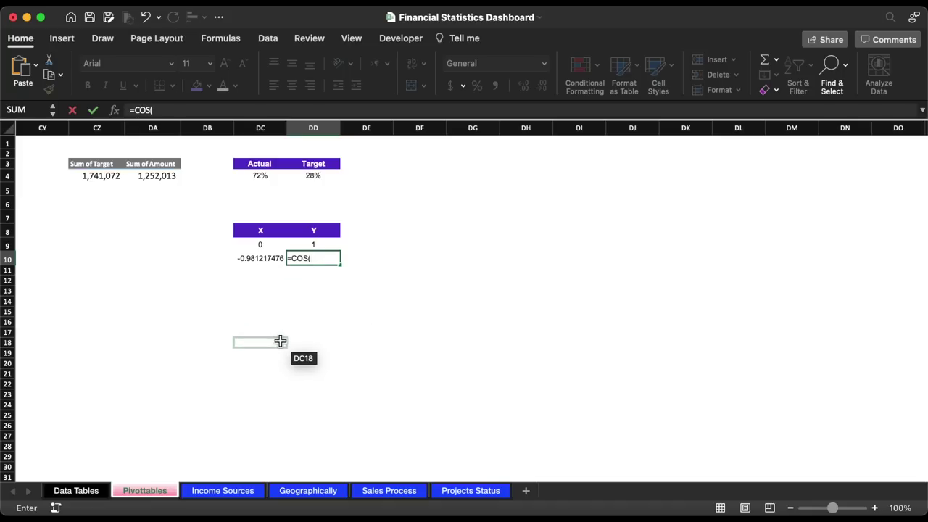
pyautogui.click(317, 176)
pyautogui.write('*')
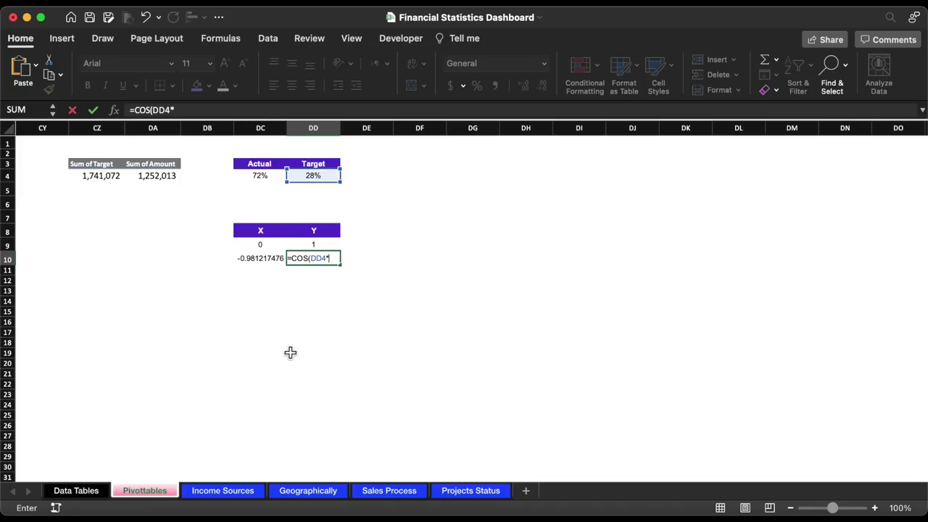
pyautogui.write('2*PI')
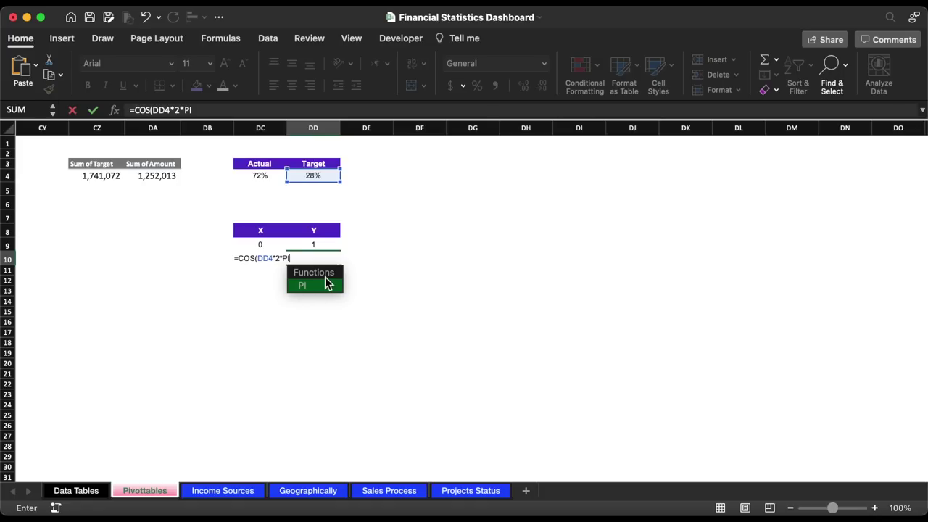
pyautogui.doubleClick(323, 284)
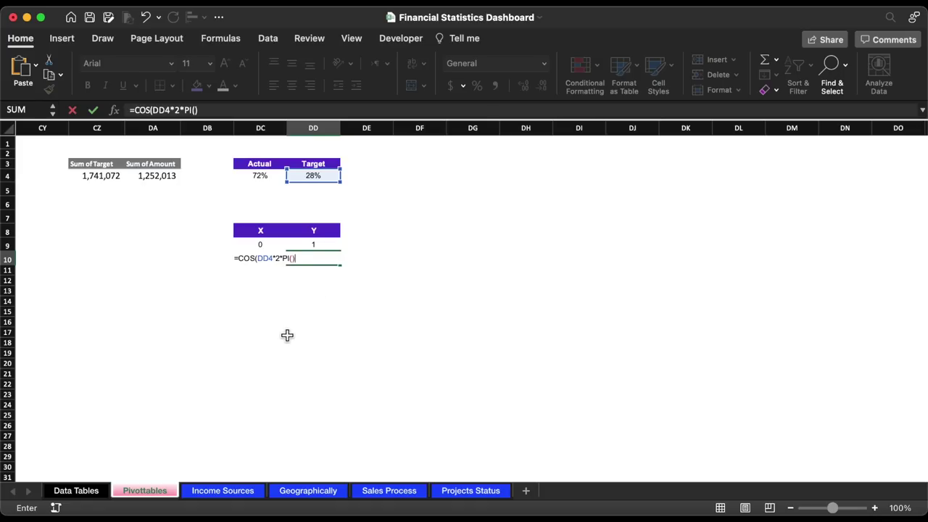
pyautogui.write('))')
pyautogui.press('Return')
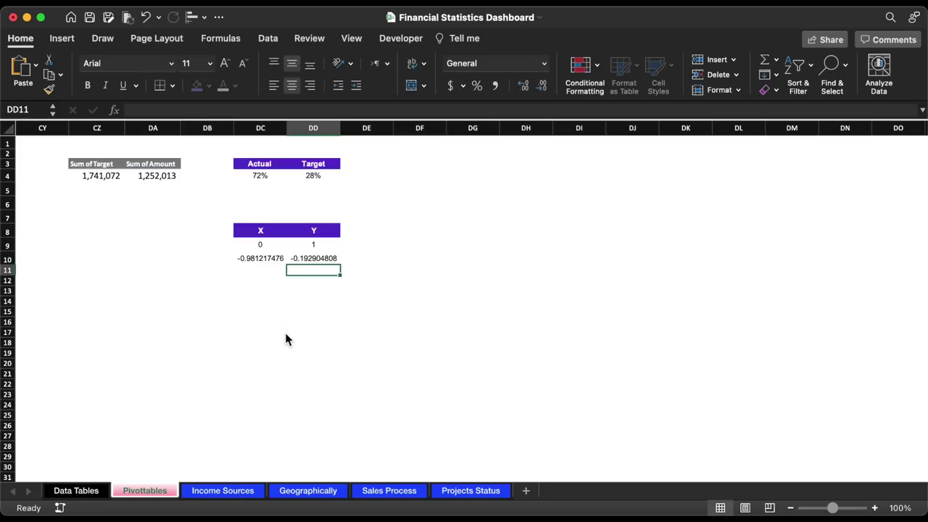
pyautogui.click(426, 178)
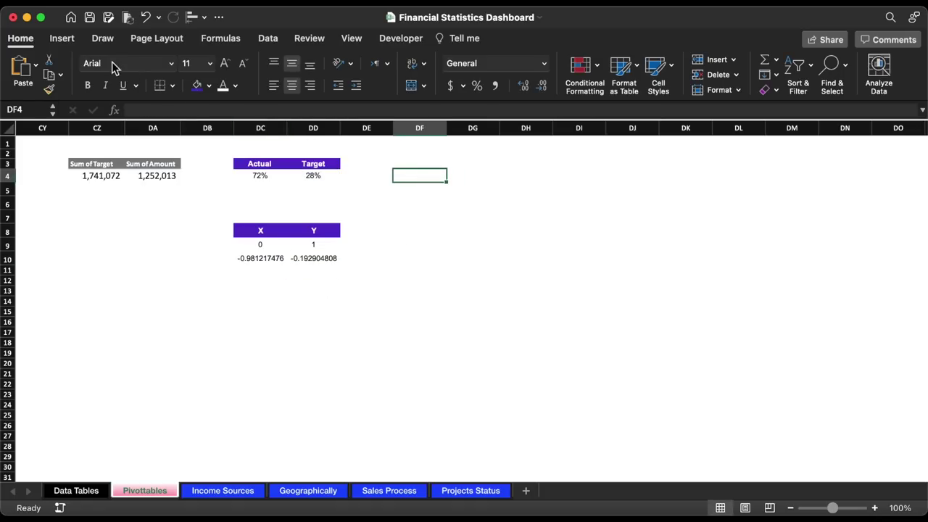
# - Insert an empty doughnut chart and move it to the right of the X/Y table
pyautogui.click(63, 38)
pyautogui.click(417, 86)
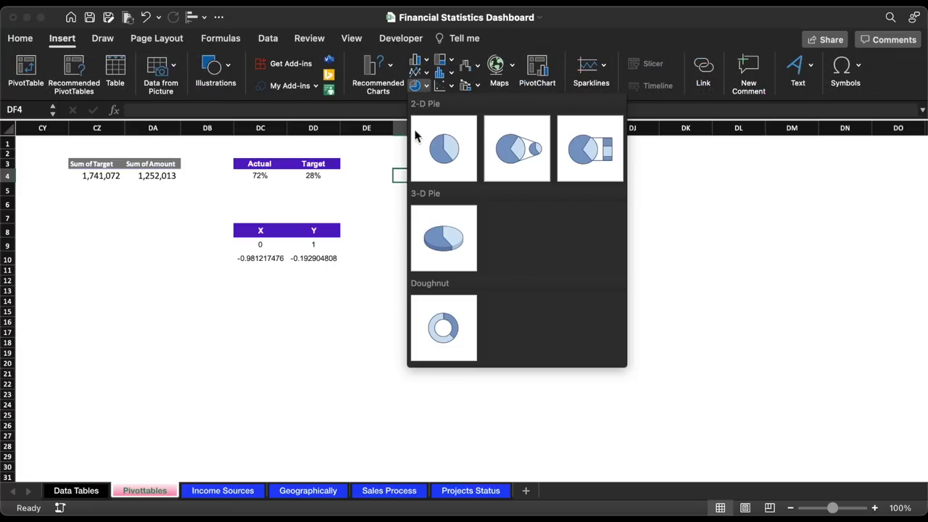
pyautogui.click(444, 328)
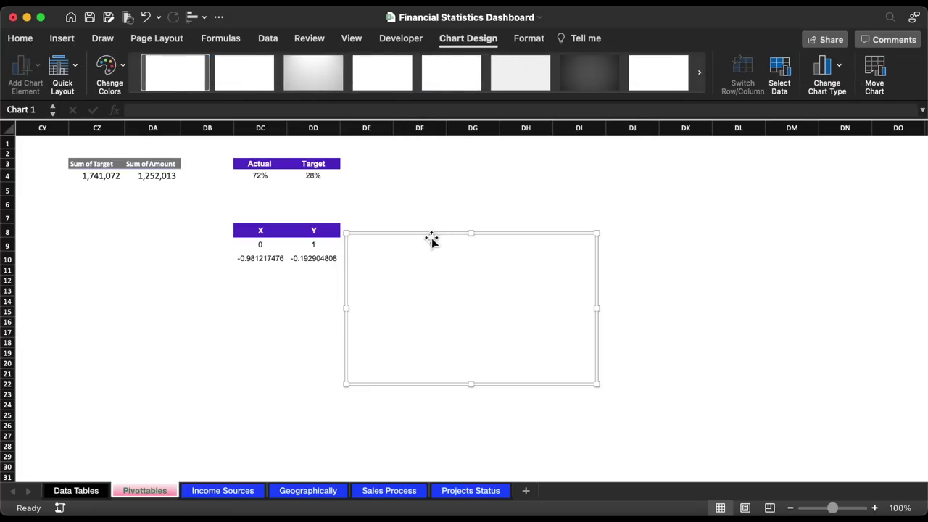
pyautogui.moveTo(432, 242); pyautogui.dragTo(537, 242)
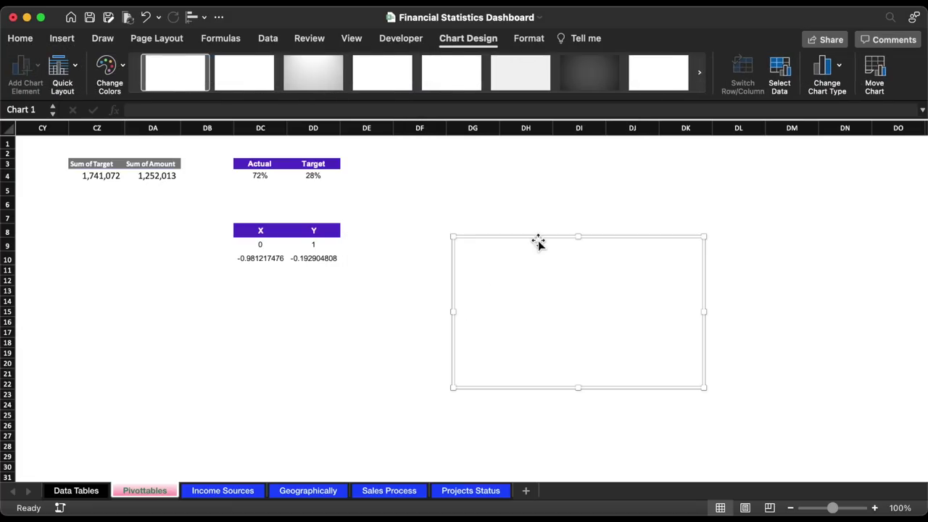
# - Add a series named 1st whose values are a long run of 1s
pyautogui.click(780, 69)
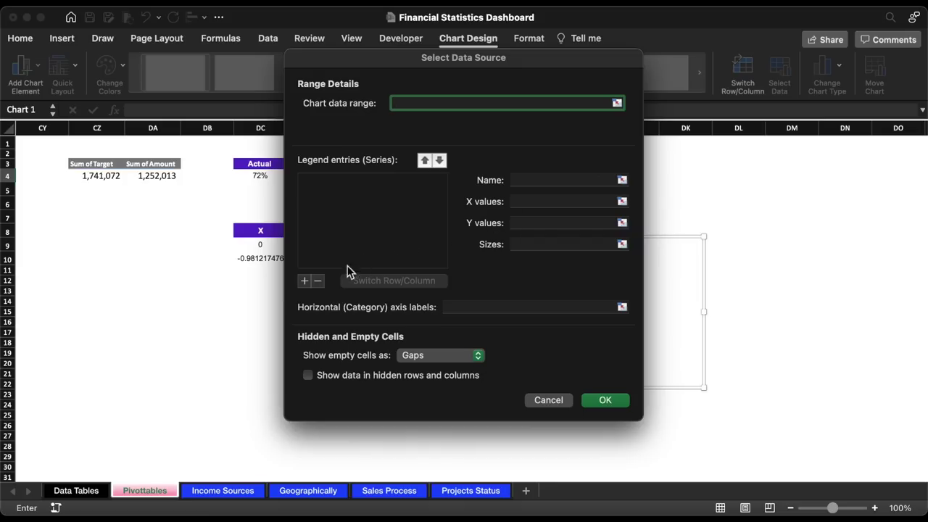
pyautogui.click(305, 281)
pyautogui.click(515, 180)
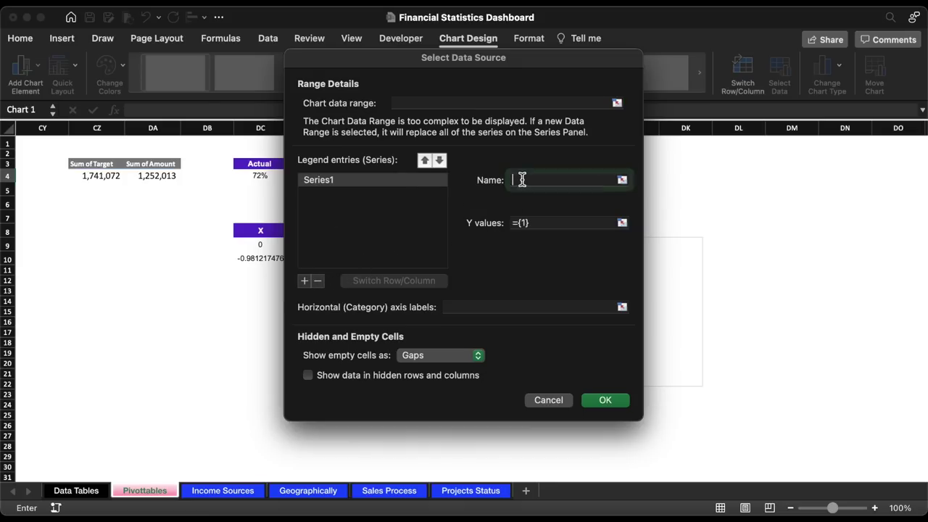
pyautogui.write('1st')
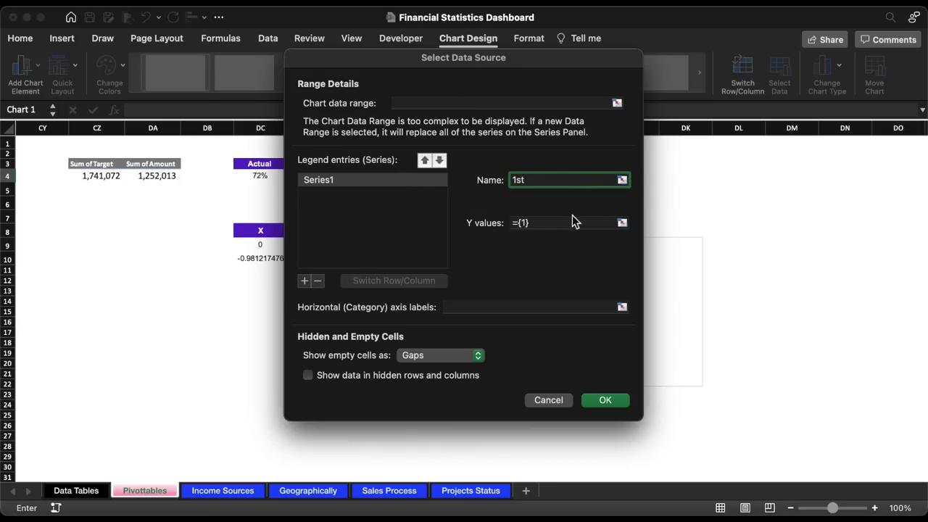
pyautogui.click(523, 224)
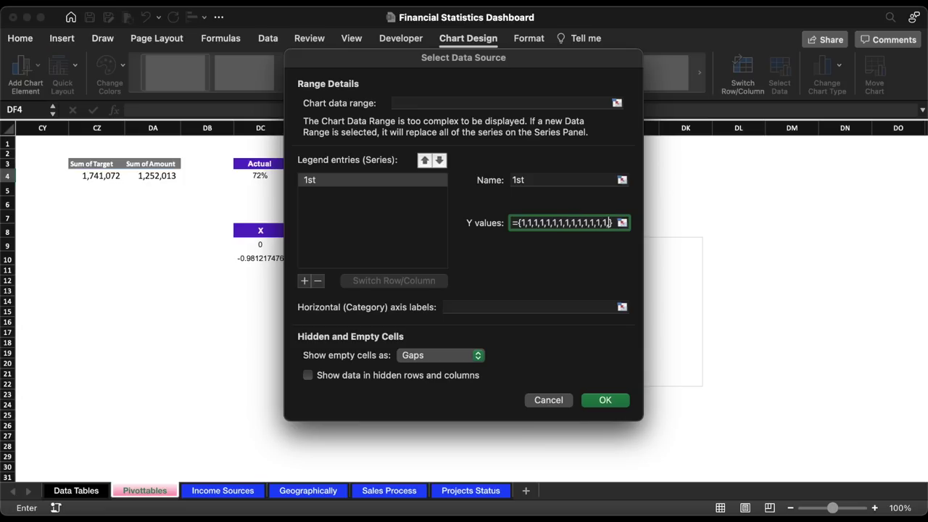
pyautogui.write(',1,1,1')
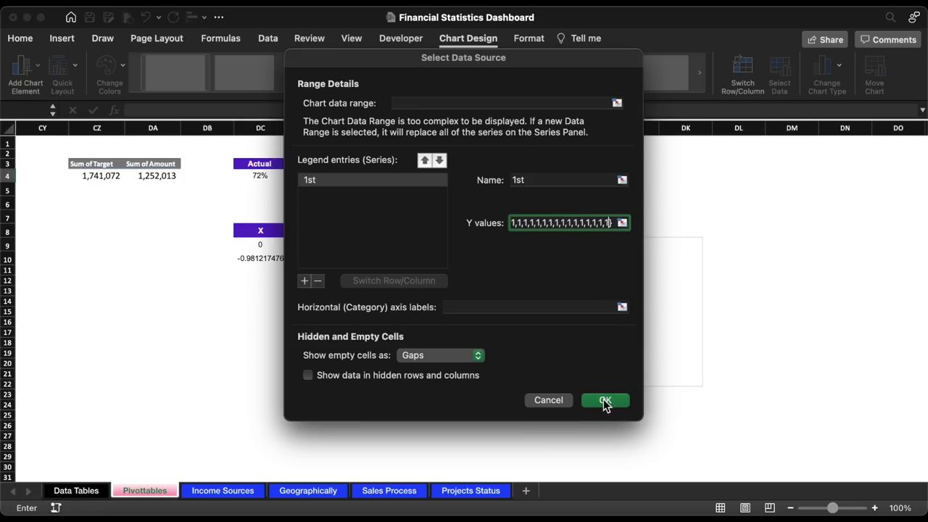
pyautogui.click(605, 401)
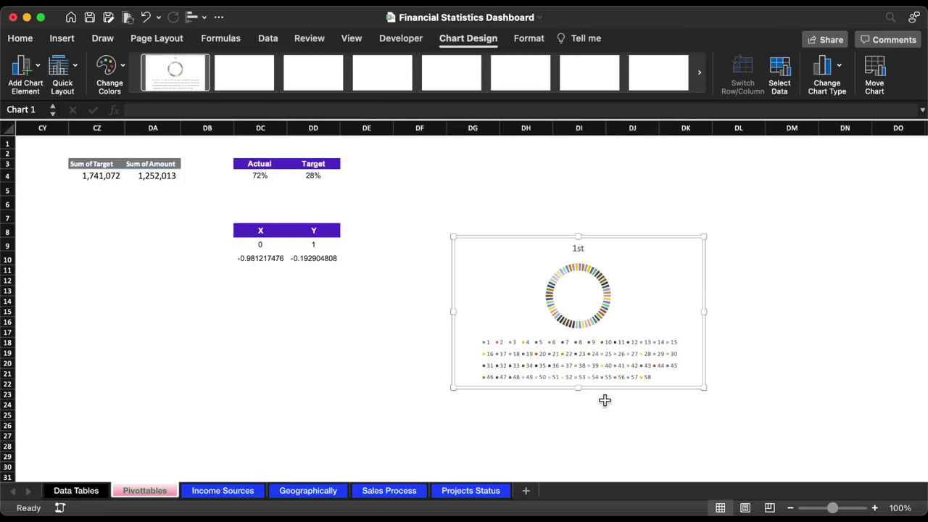
# - Delete the chart title and enlarge the chart to 4.76 inches high, selecting the ring series
pyautogui.click(584, 250)
pyautogui.press('Delete')
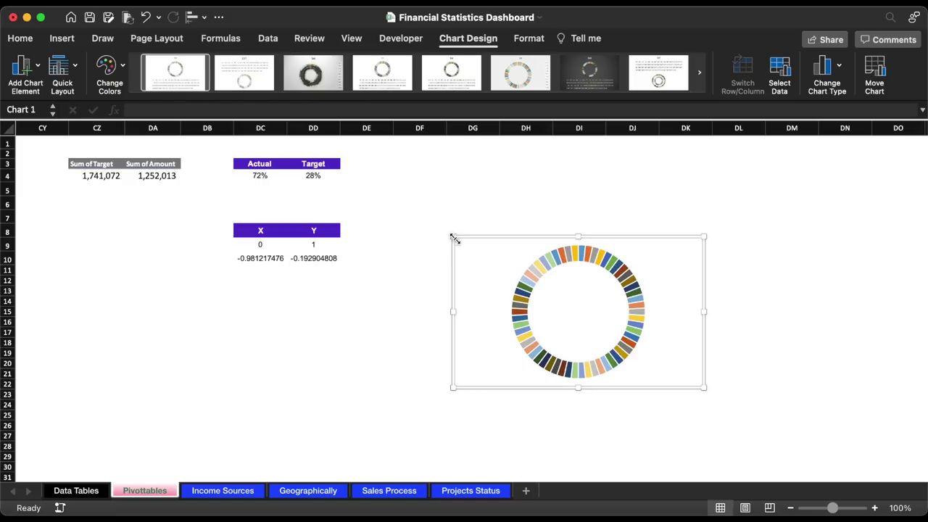
pyautogui.moveTo(453, 237); pyautogui.dragTo(445, 192)
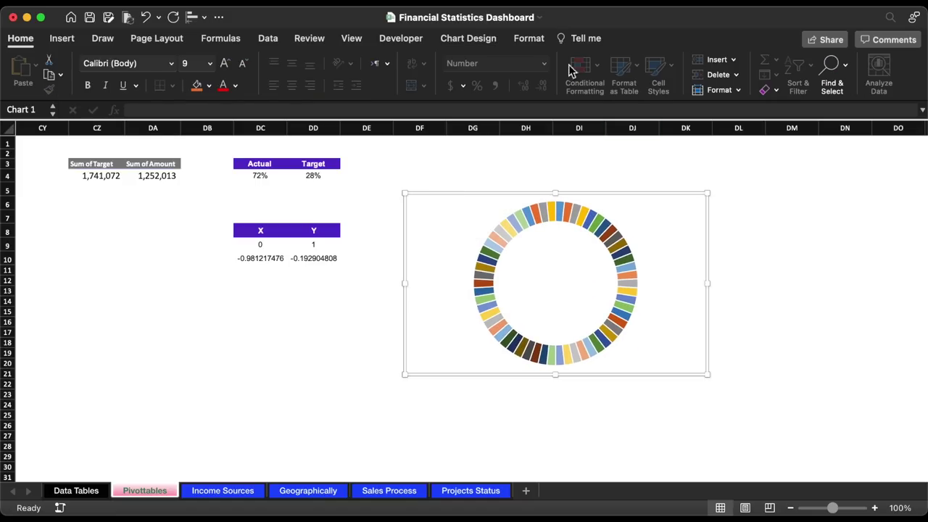
pyautogui.click(530, 39)
pyautogui.click(714, 68)
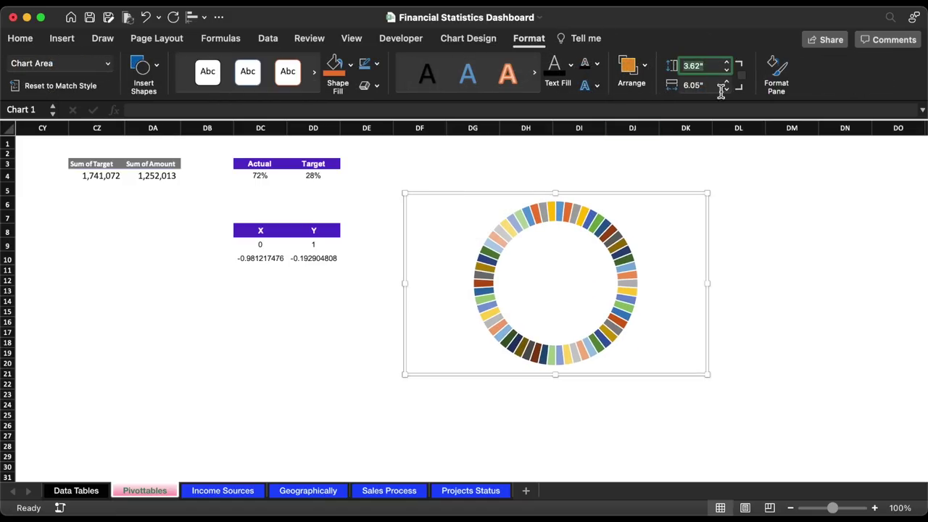
pyautogui.write('4.76')
pyautogui.press('Return')
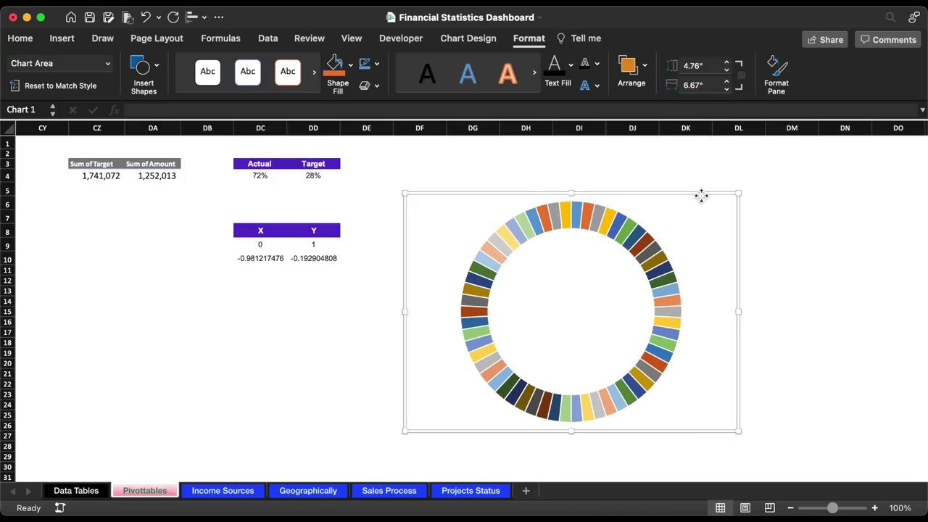
pyautogui.click(637, 233)
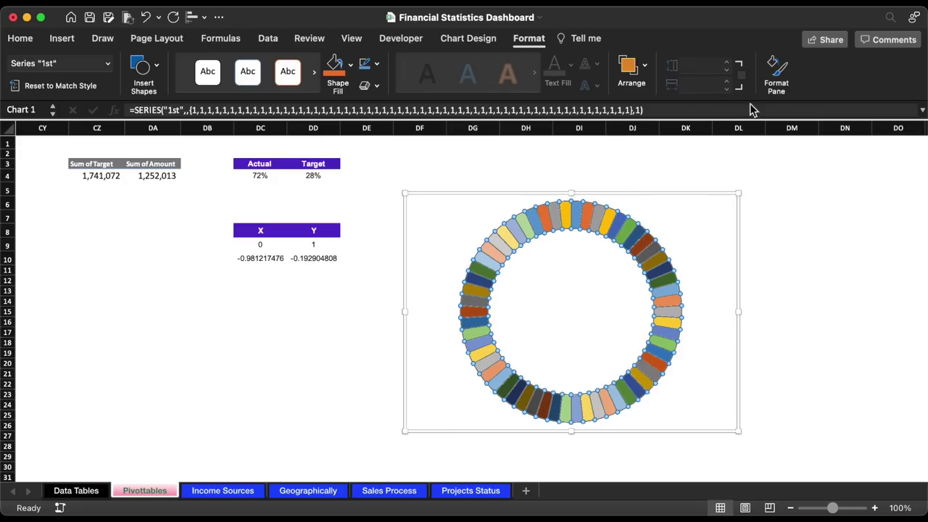
# - Switch the ring series to a gradient fill with only two stops
pyautogui.click(776, 72)
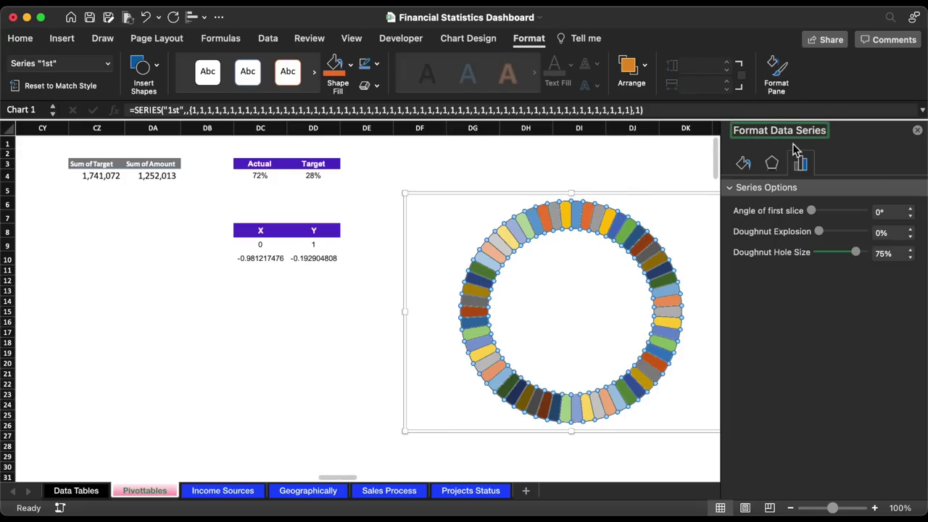
pyautogui.click(744, 164)
pyautogui.click(738, 190)
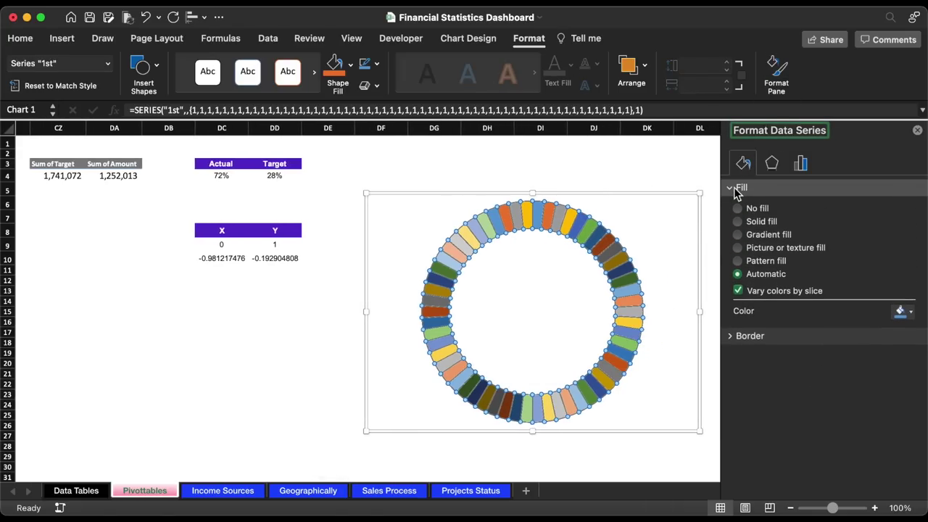
pyautogui.click(754, 235)
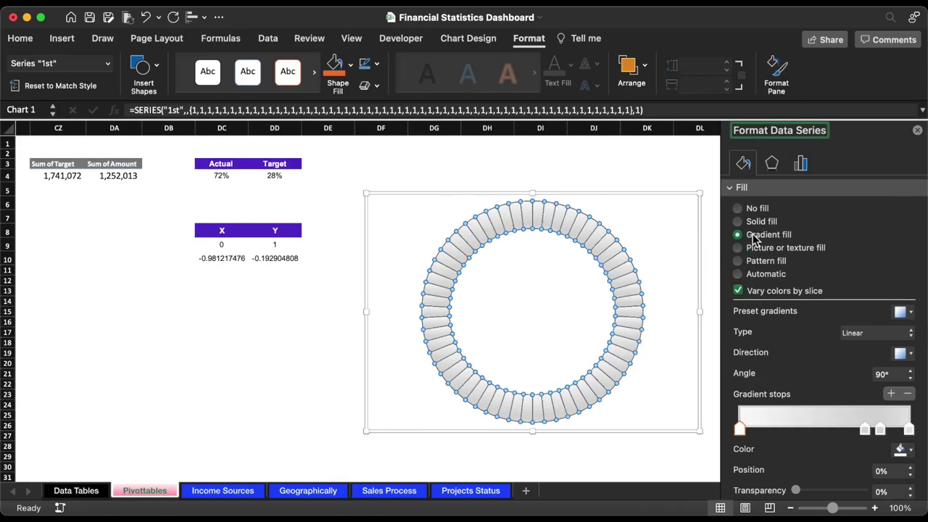
pyautogui.click(909, 394)
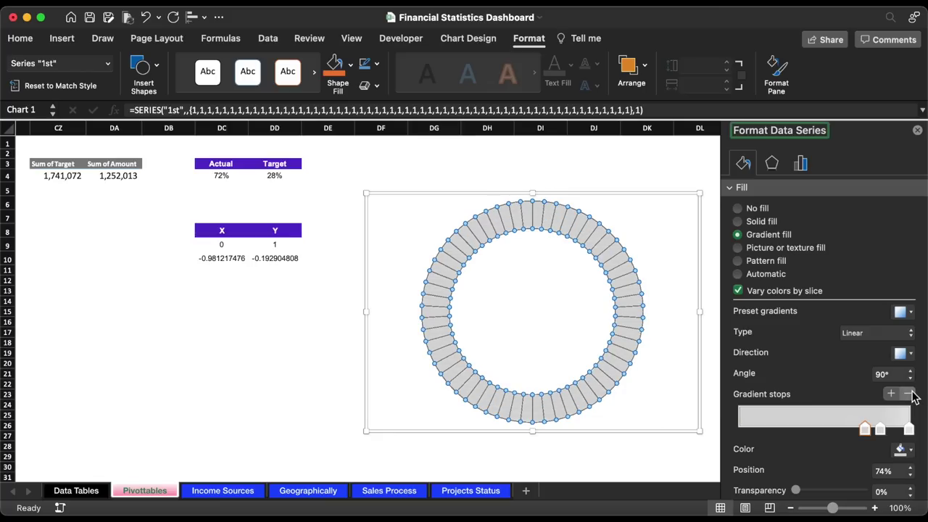
pyautogui.moveTo(882, 433); pyautogui.dragTo(789, 436)
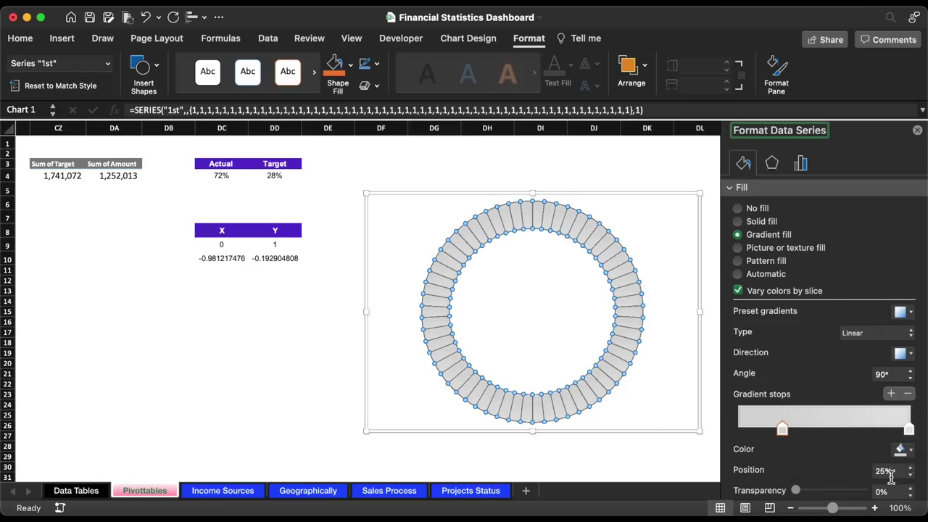
# - Colour both gradient stops purple 9947F7, with one at 70%, and choose the last direction
pyautogui.click(885, 472)
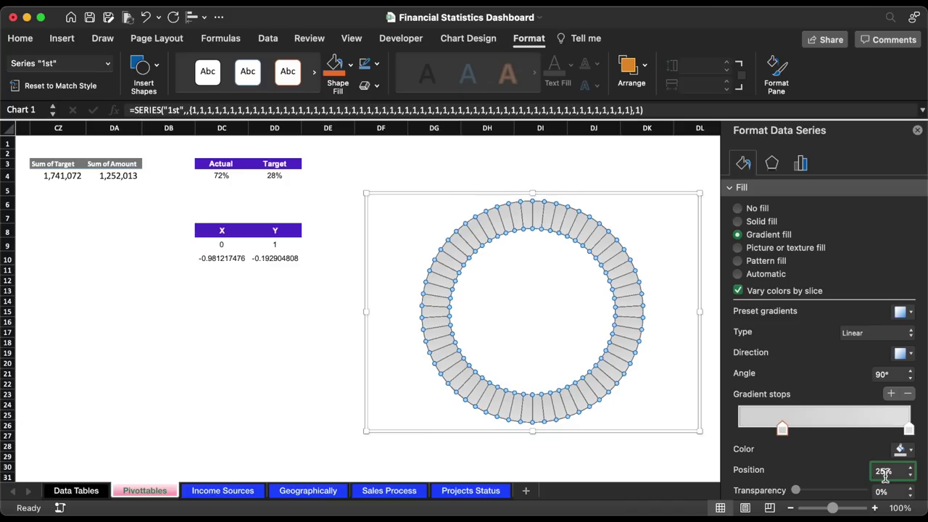
pyautogui.click(905, 450)
pyautogui.click(849, 431)
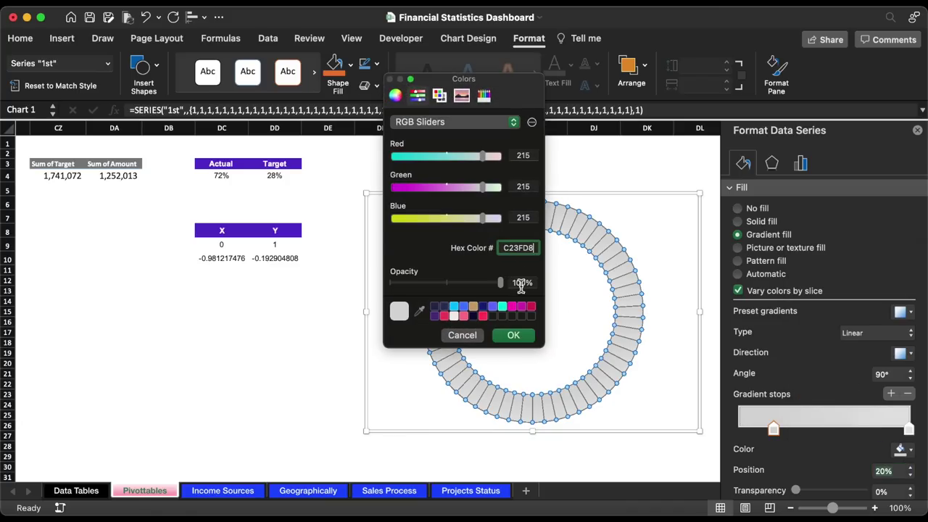
pyautogui.click(515, 335)
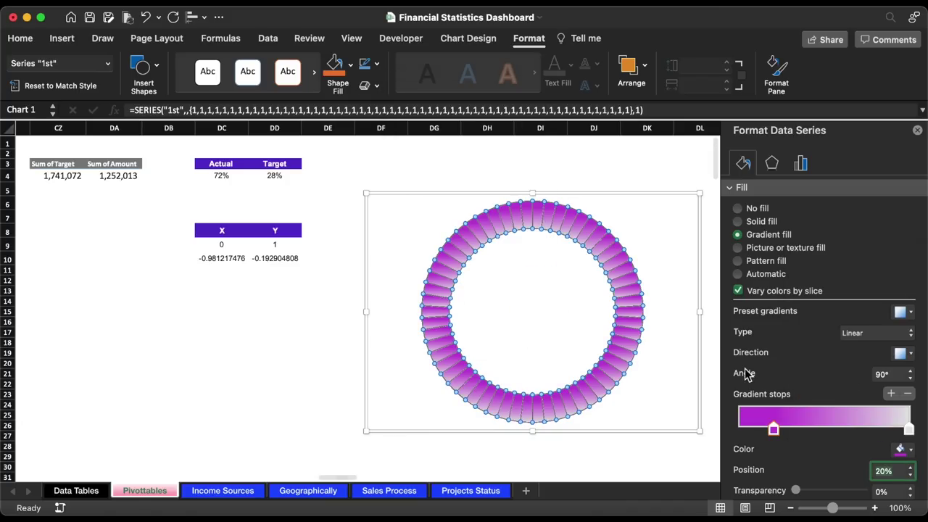
pyautogui.write('70')
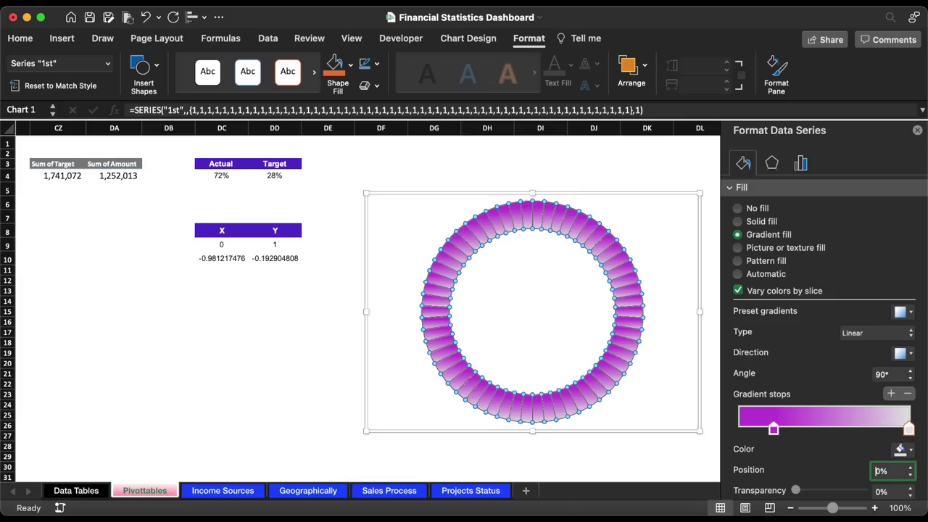
pyautogui.click(900, 449)
pyautogui.click(885, 439)
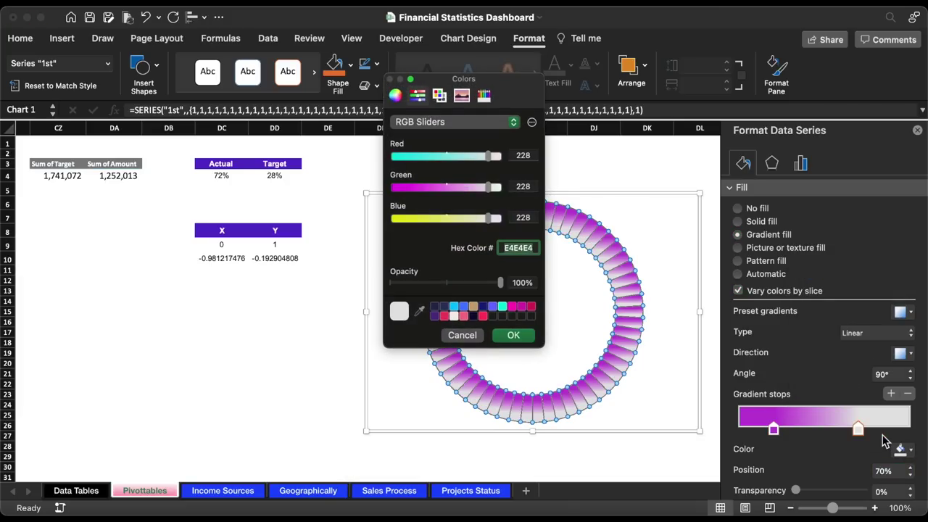
pyautogui.write('9947F7')
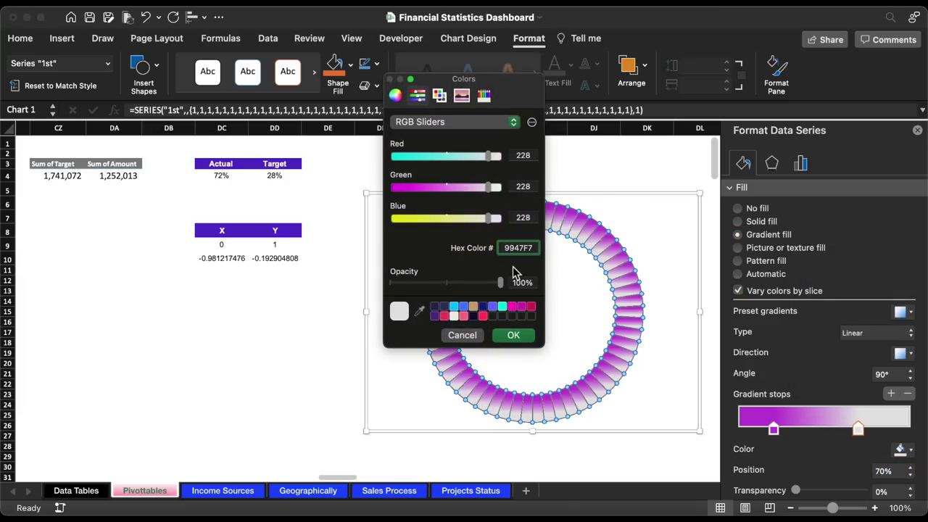
pyautogui.click(513, 334)
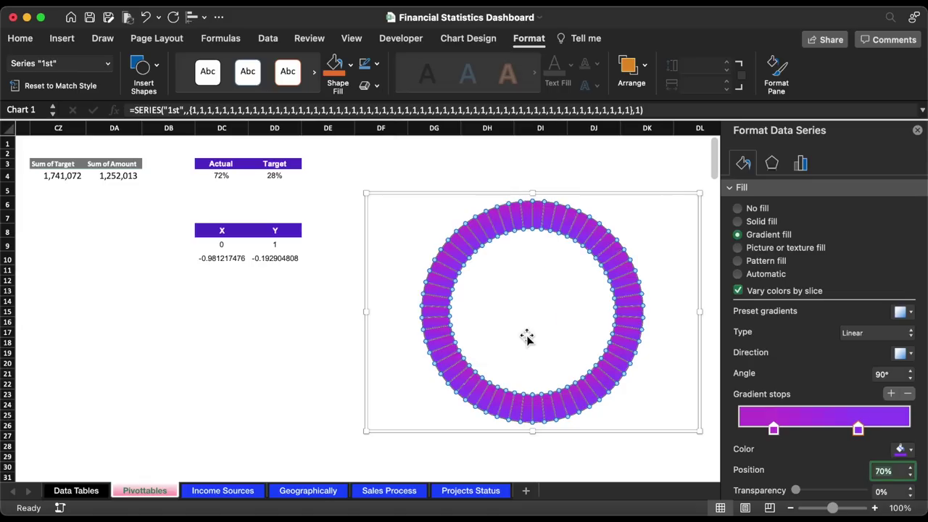
pyautogui.click(904, 354)
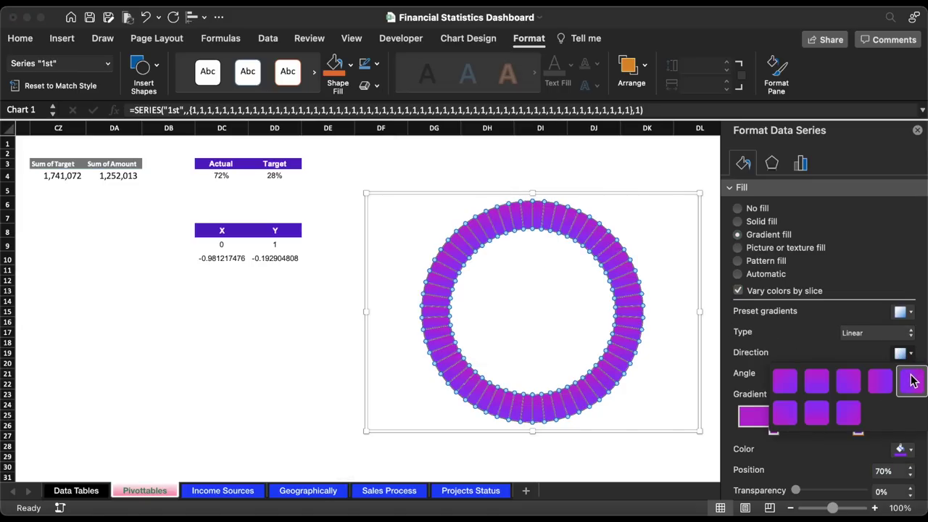
pyautogui.click(913, 380)
# - Give the doughnut slices a 9.5 pt solid border line
pyautogui.click(734, 190)
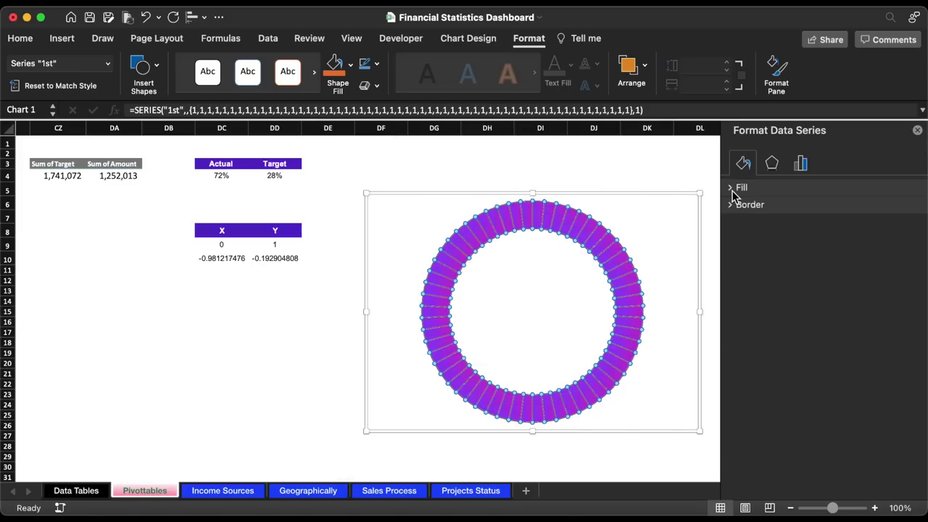
pyautogui.click(732, 208)
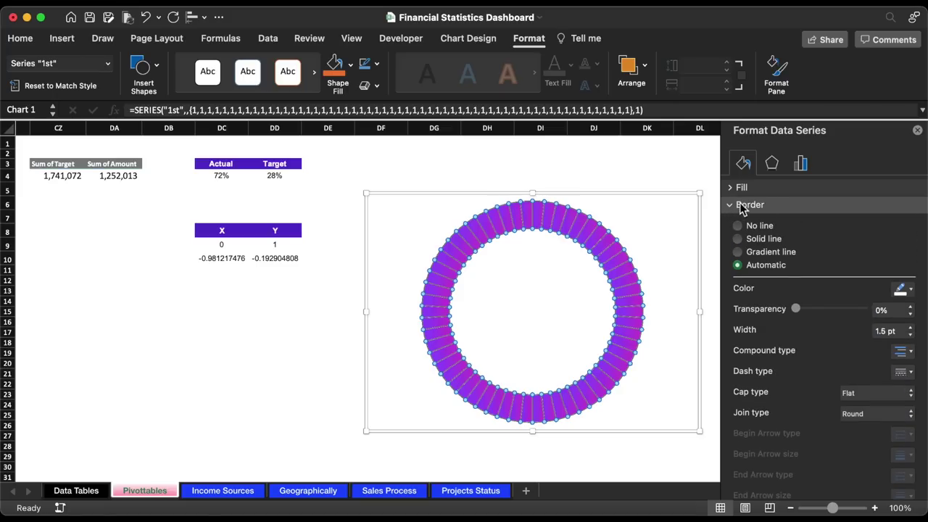
pyautogui.click(774, 243)
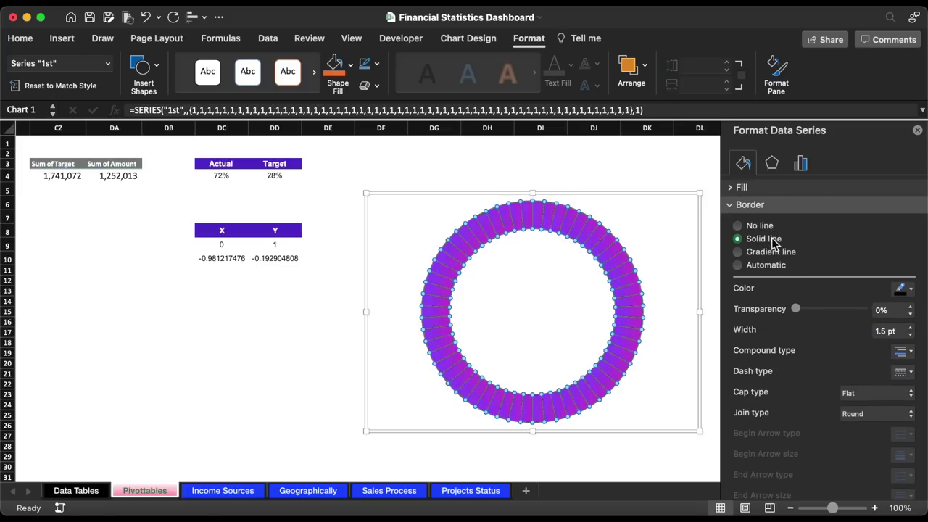
pyautogui.click(880, 331)
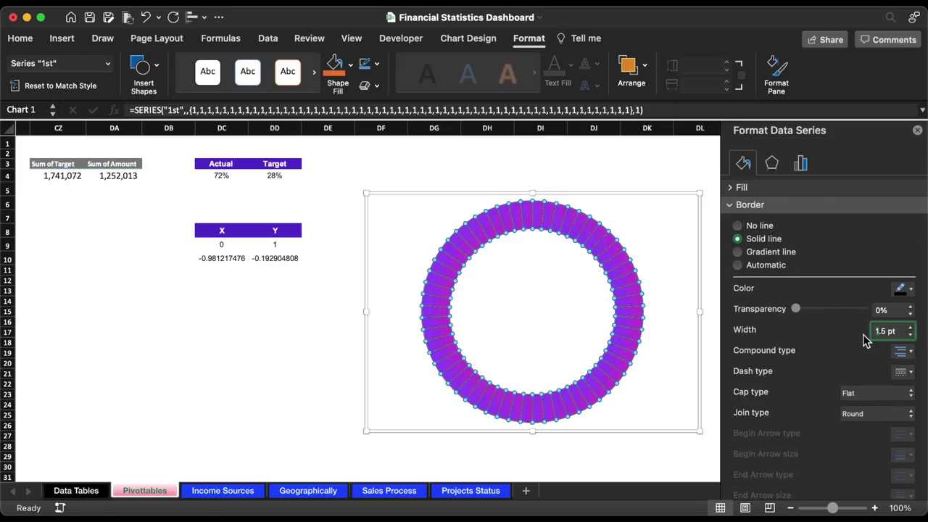
pyautogui.write('9.5')
pyautogui.press('Return')
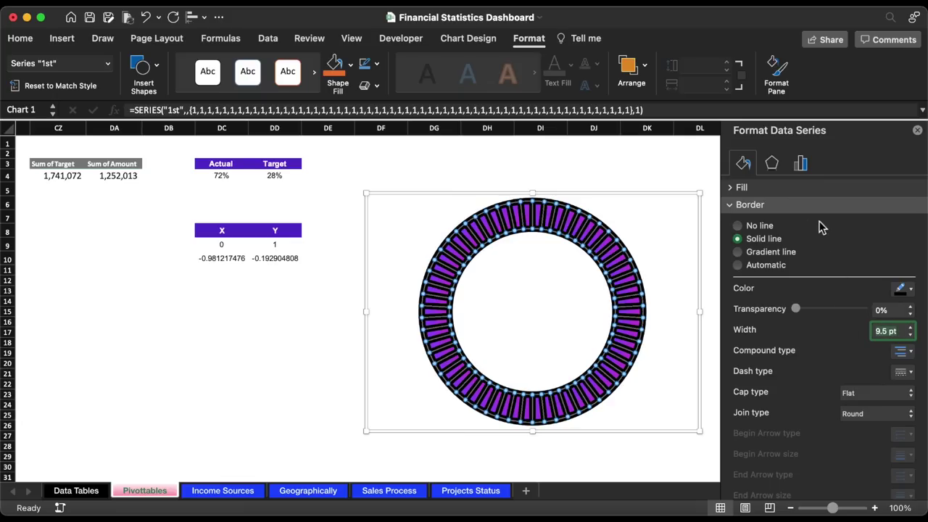
pyautogui.click(691, 200)
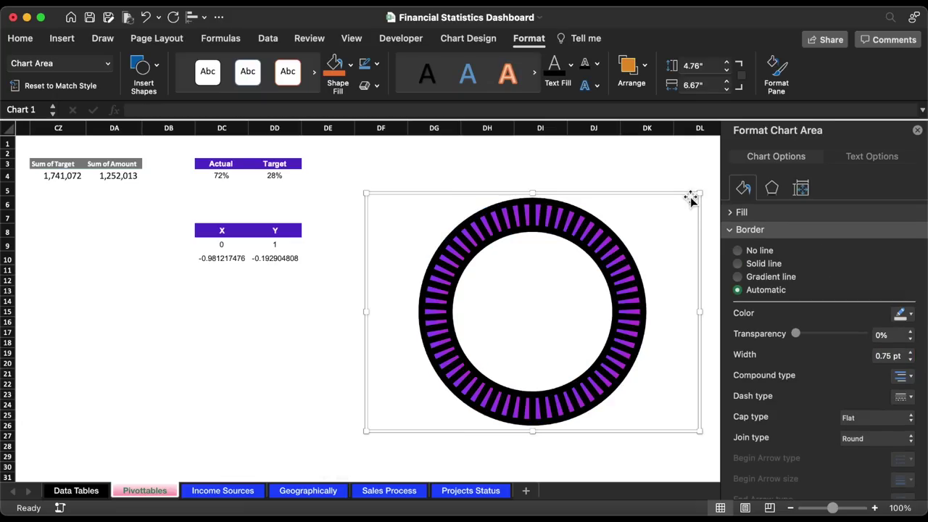
# - Add a chart series named '2nd' whose values are the Actual and Target percentages in DC4:DD4
pyautogui.click(457, 41)
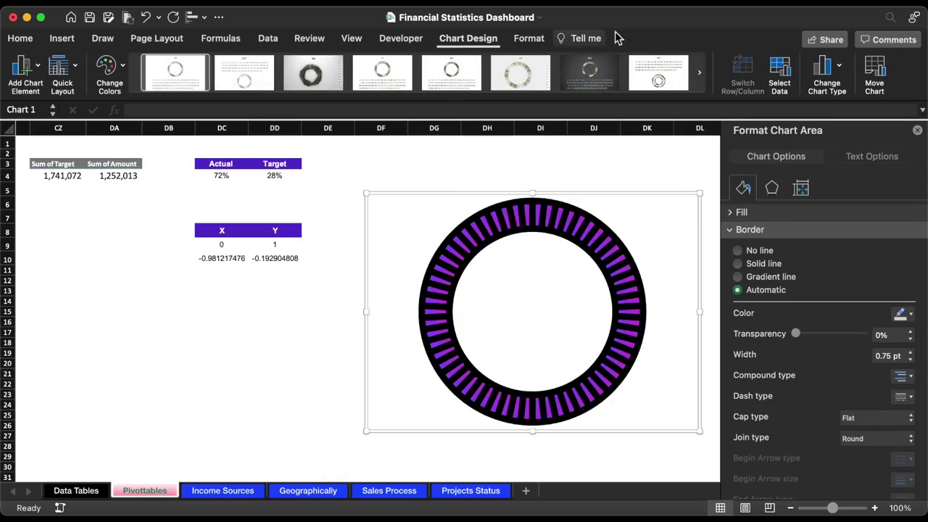
pyautogui.click(777, 68)
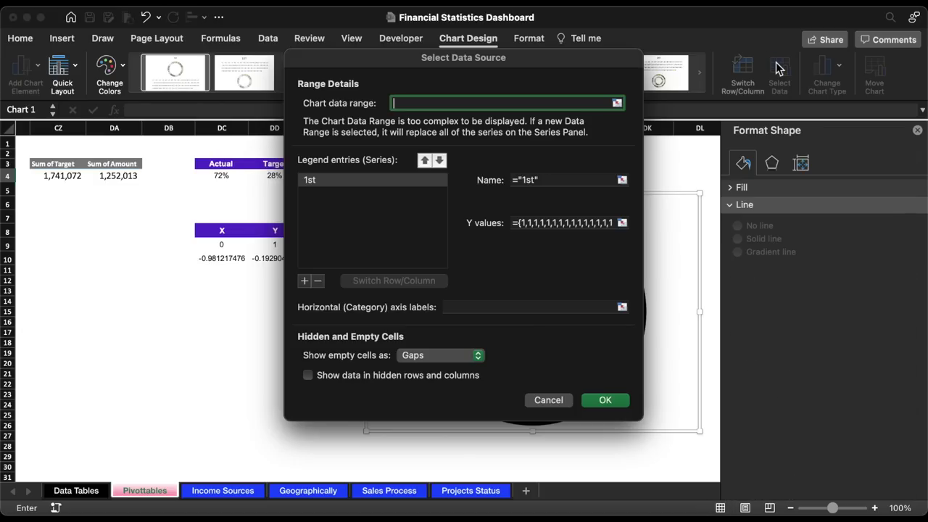
pyautogui.click(305, 280)
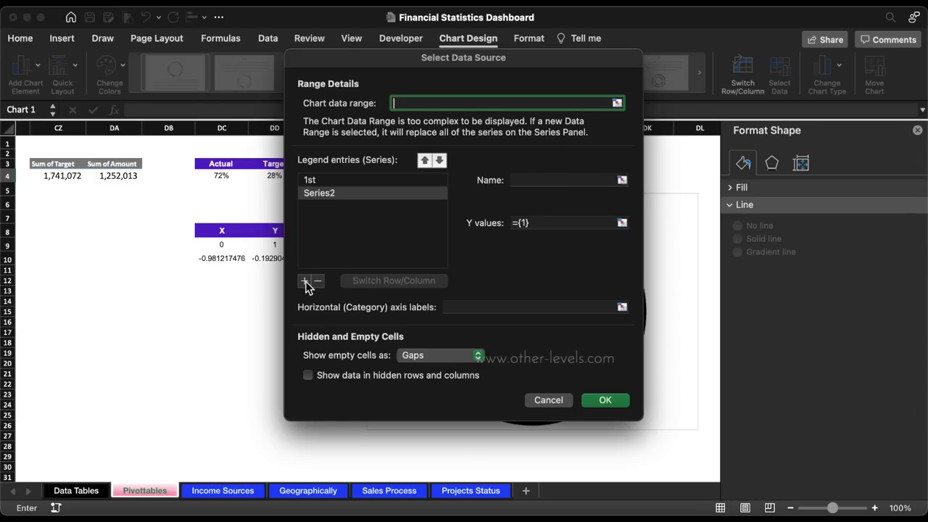
pyautogui.click(529, 182)
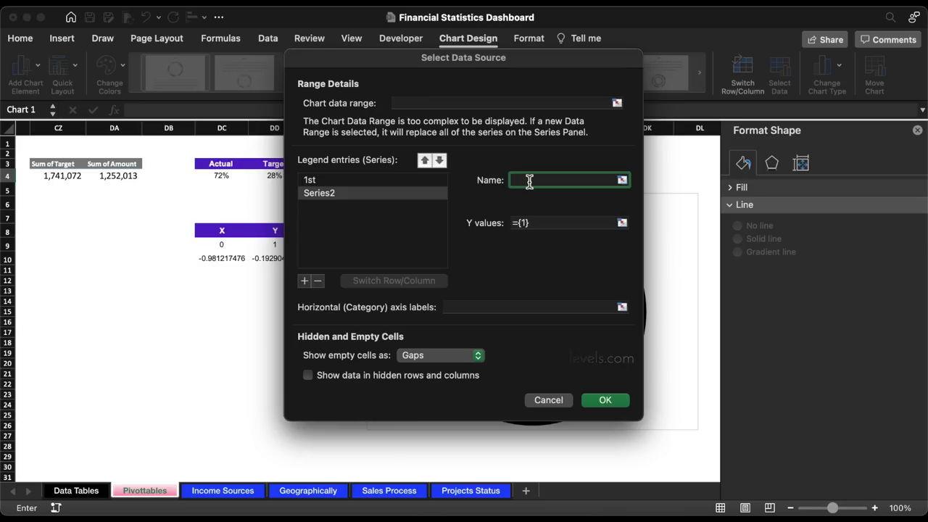
pyautogui.click(622, 223)
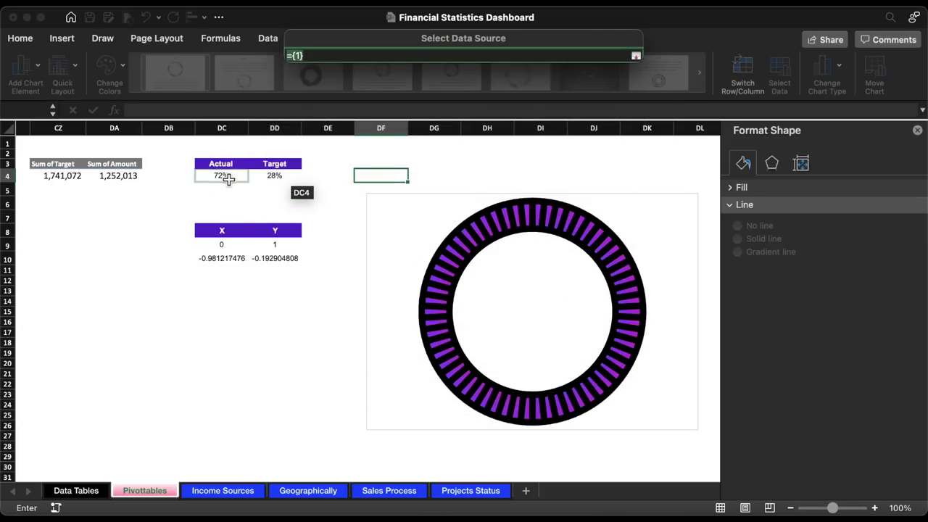
pyautogui.moveTo(248, 176); pyautogui.dragTo(275, 180)
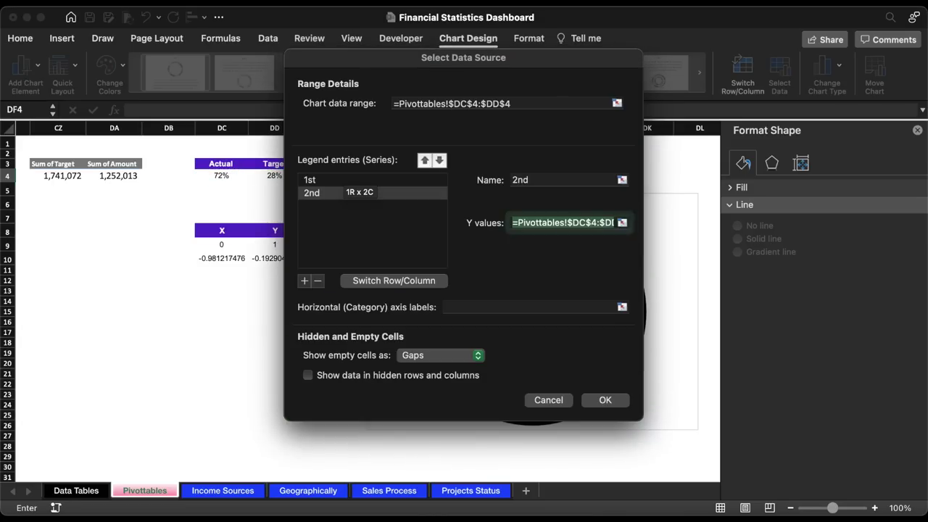
pyautogui.press('Return')
# - Change the chart type to a plain pie
pyautogui.click(484, 37)
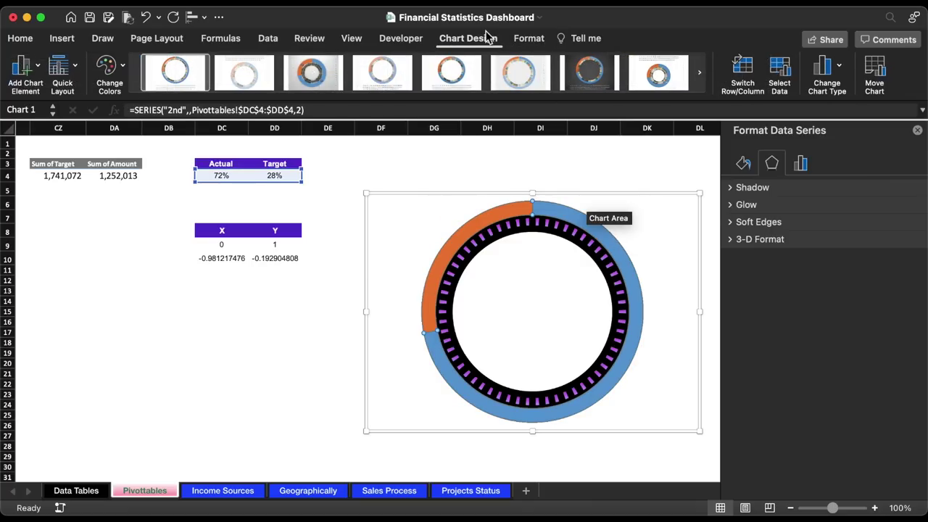
pyautogui.click(827, 68)
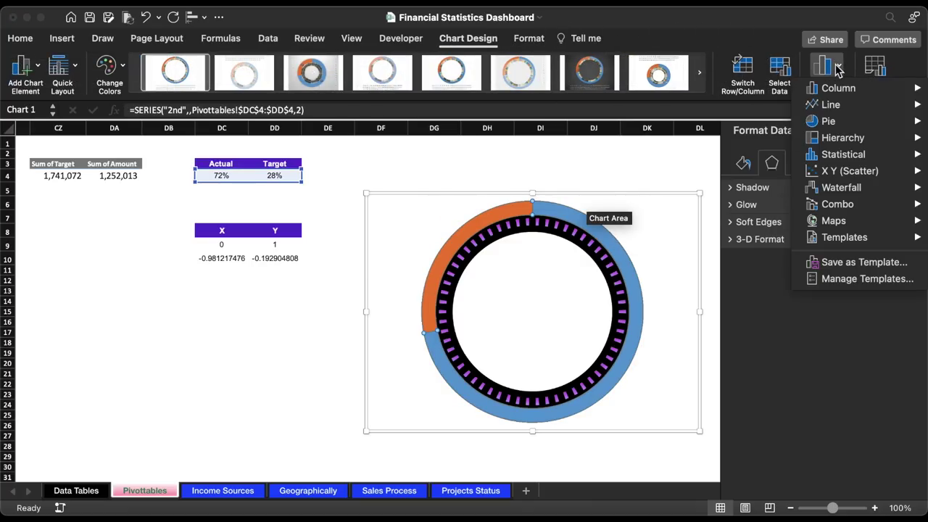
pyautogui.moveTo(836, 126)
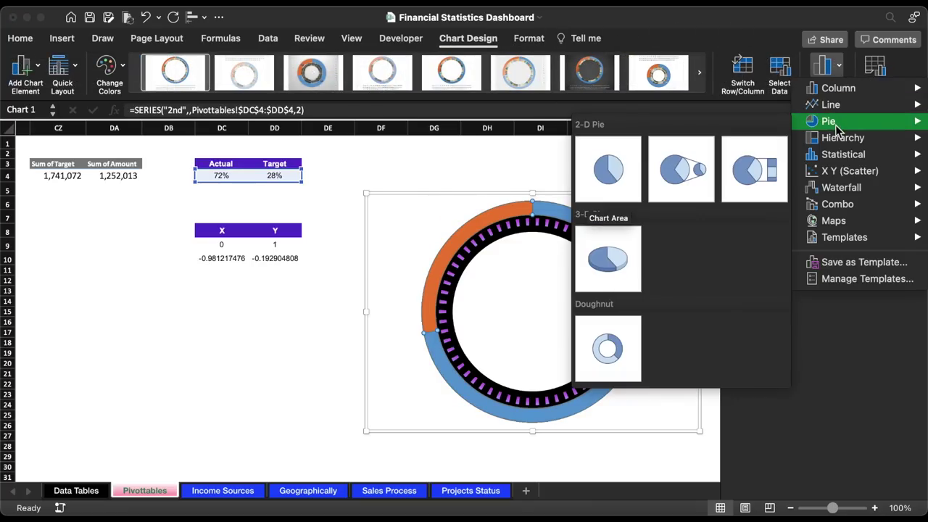
pyautogui.click(608, 182)
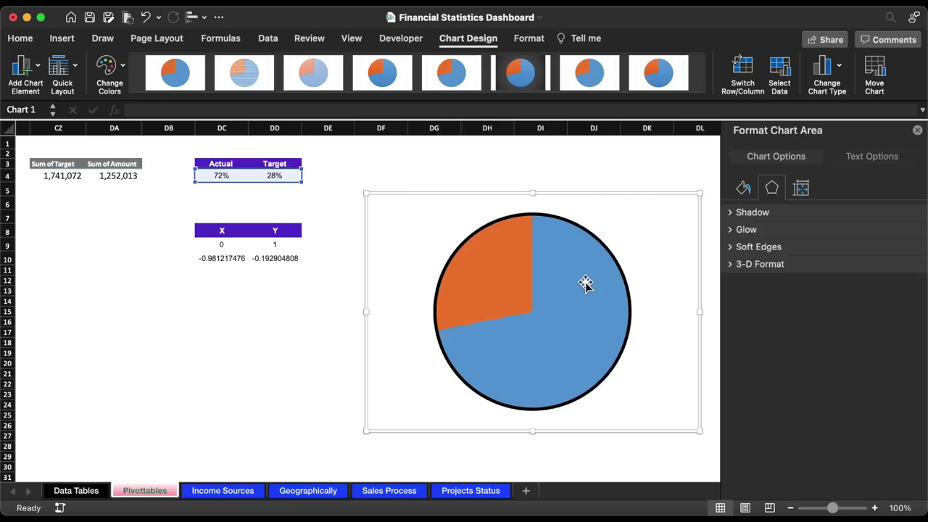
# - Make the blue slice unfilled and fill the other slice black at about 29% transparency
pyautogui.click(587, 284)
pyautogui.click(587, 283)
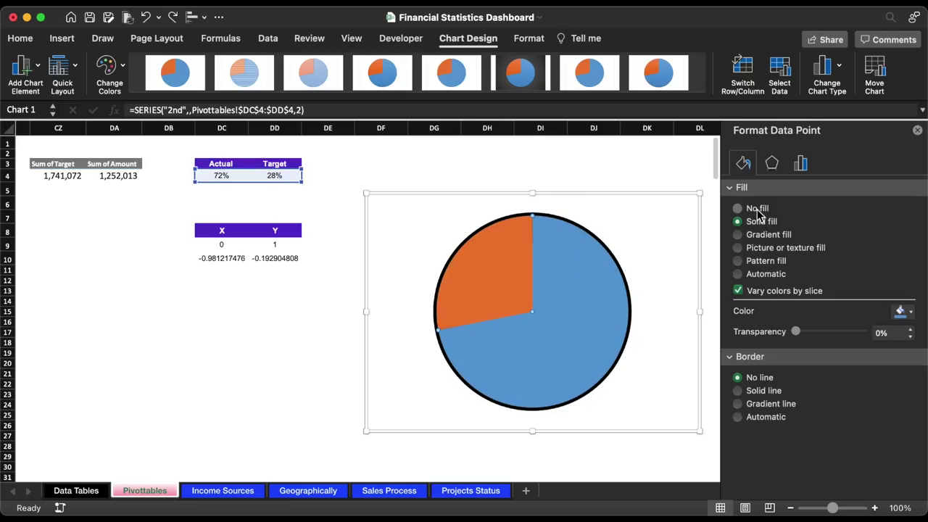
pyautogui.click(755, 209)
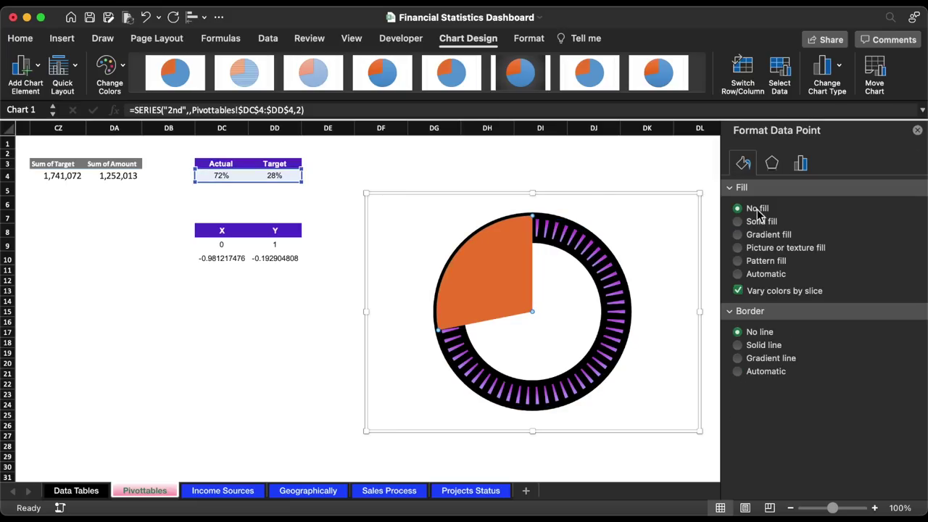
pyautogui.click(517, 280)
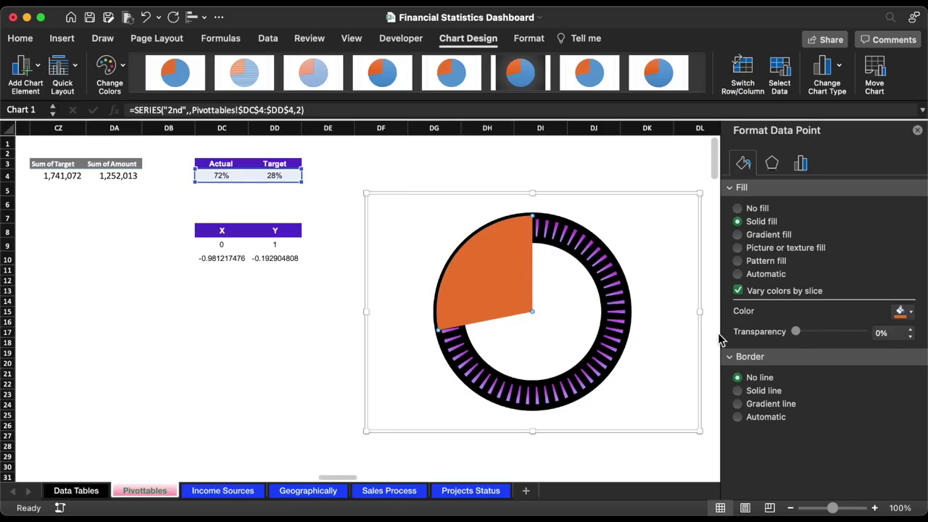
pyautogui.click(899, 312)
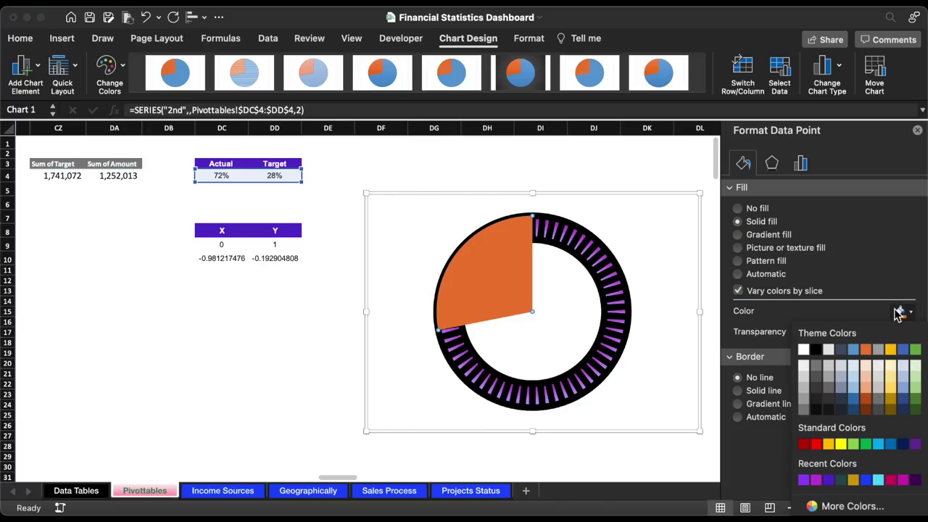
pyautogui.click(816, 347)
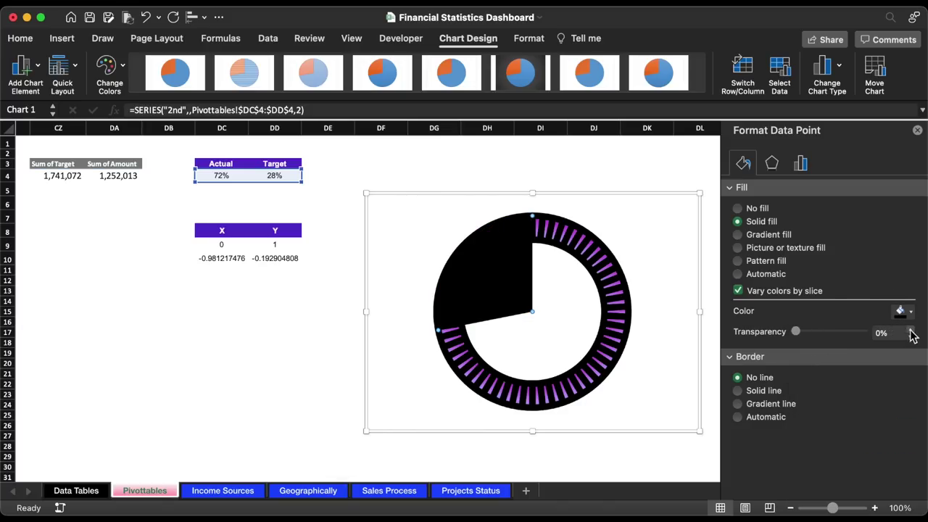
pyautogui.moveTo(912, 332); pyautogui.dragTo(912, 333)
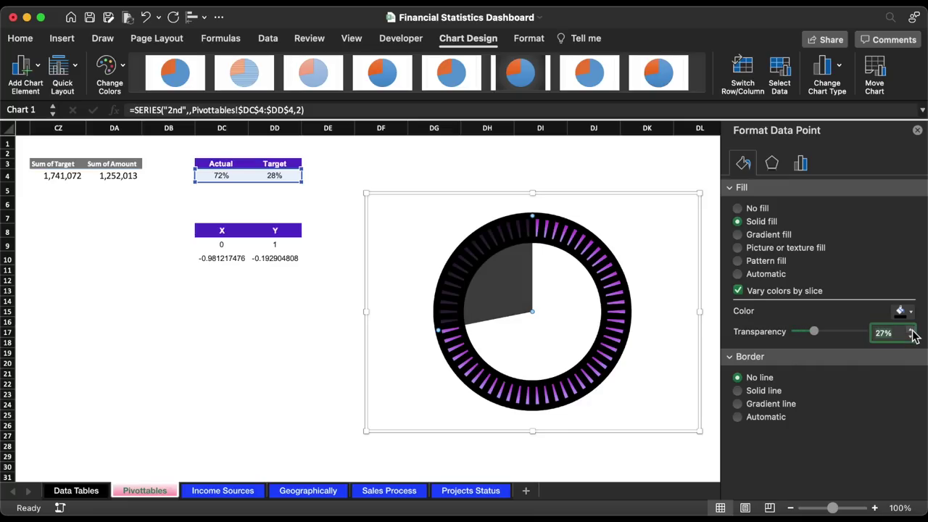
pyautogui.click(576, 198)
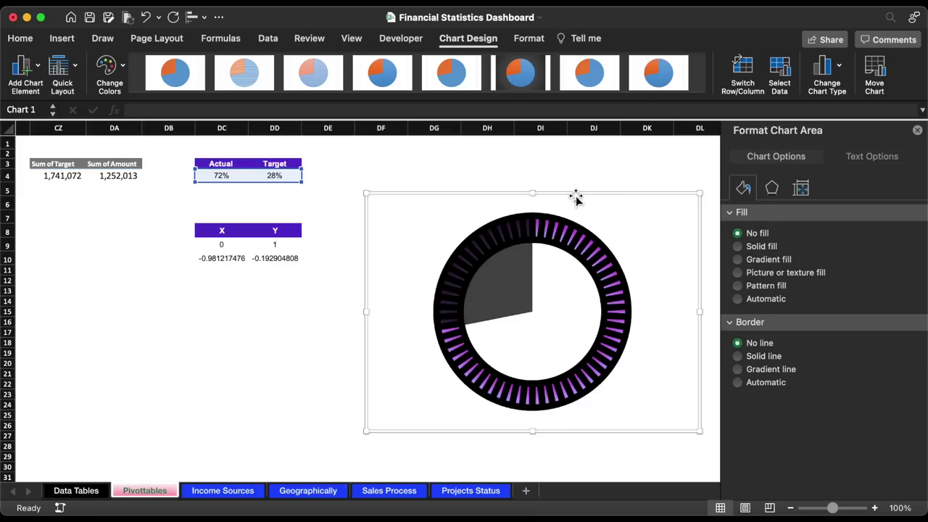
# - Add a series named '3rd' with Y values taken from DD9:DD10
pyautogui.click(780, 76)
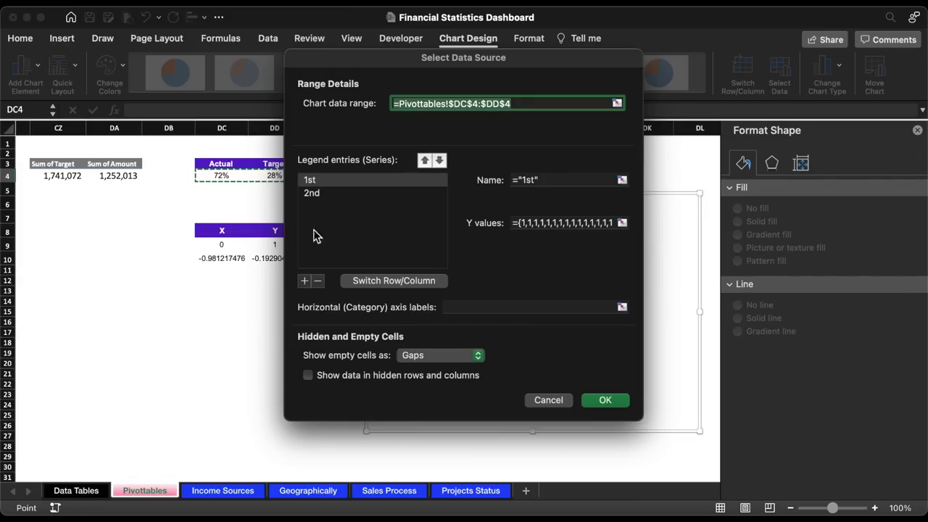
pyautogui.click(306, 280)
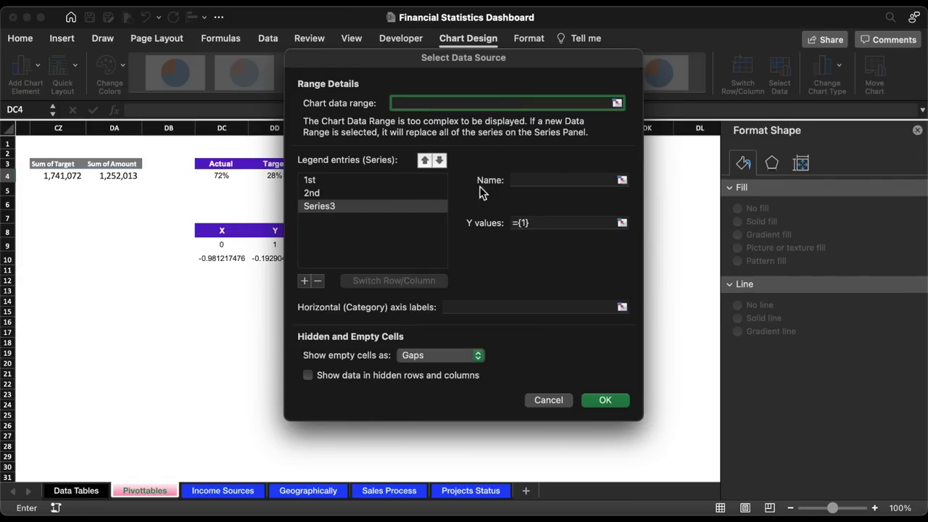
pyautogui.click(533, 181)
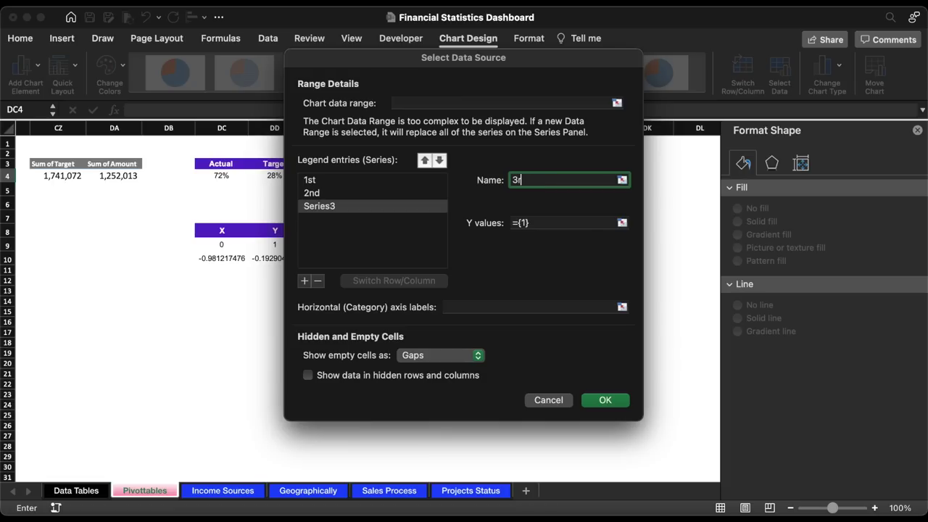
pyautogui.click(623, 225)
pyautogui.moveTo(282, 246); pyautogui.dragTo(285, 264)
pyautogui.press('Return')
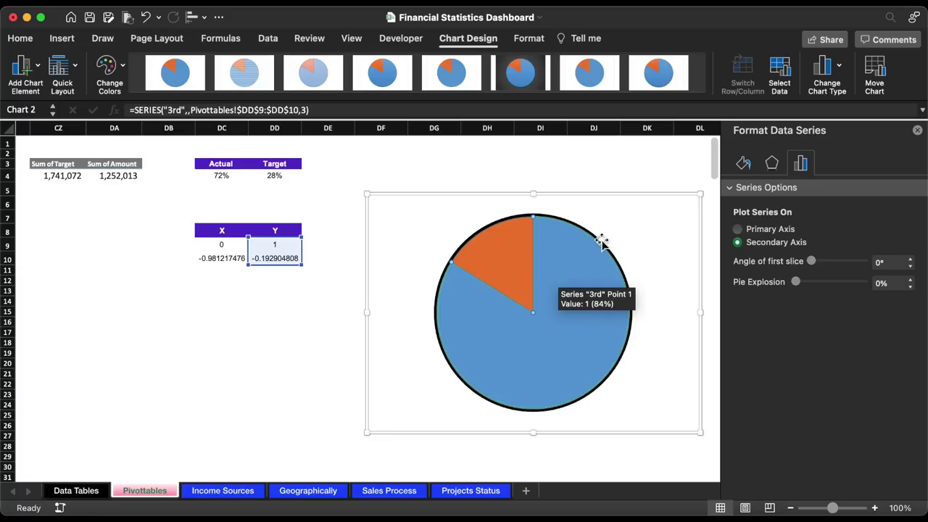
# - Change the 3rd series to a plain X Y scatter chart
pyautogui.click(836, 76)
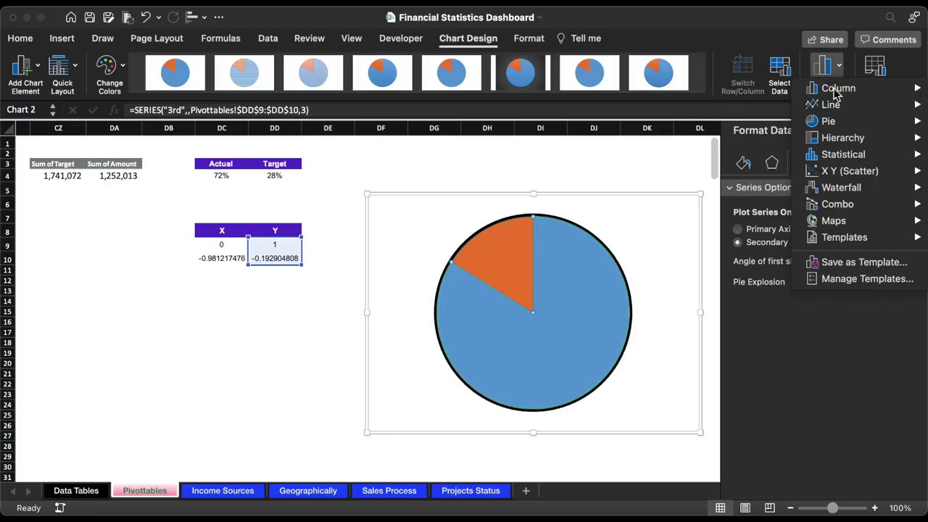
pyautogui.moveTo(823, 171)
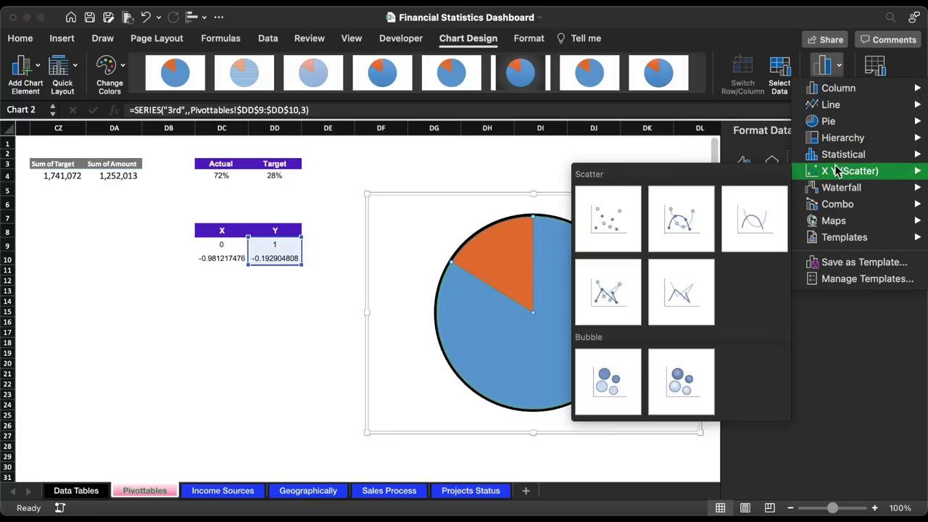
pyautogui.click(608, 217)
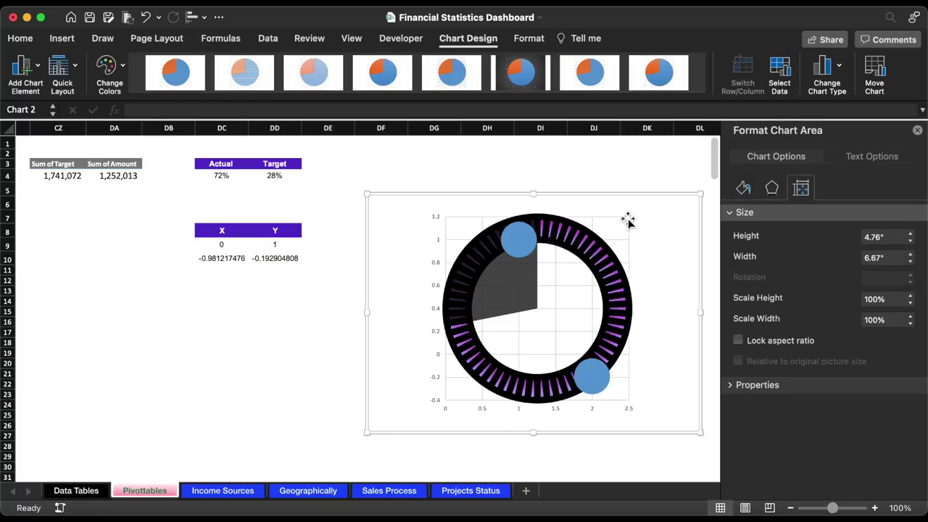
# - Set the 3rd series' X values to DC9:DC10
pyautogui.click(520, 249)
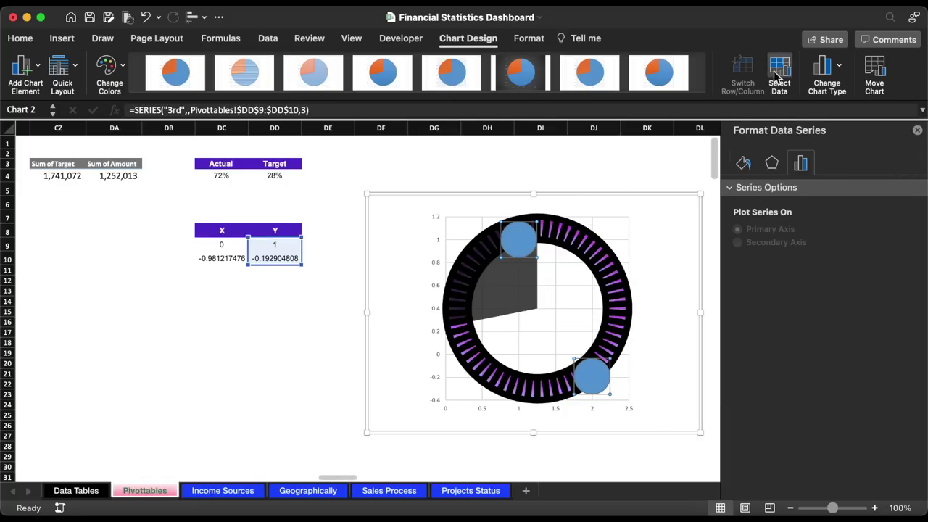
pyautogui.click(778, 75)
pyautogui.click(312, 206)
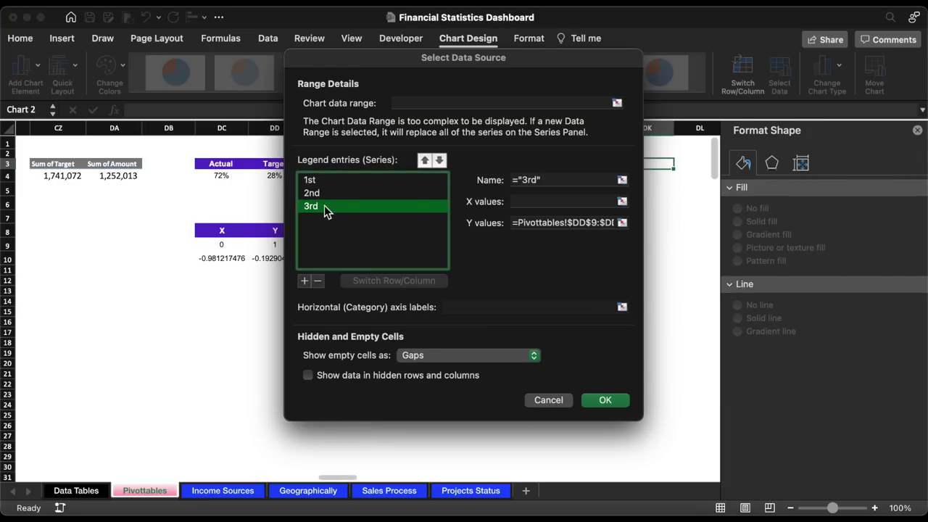
pyautogui.click(622, 201)
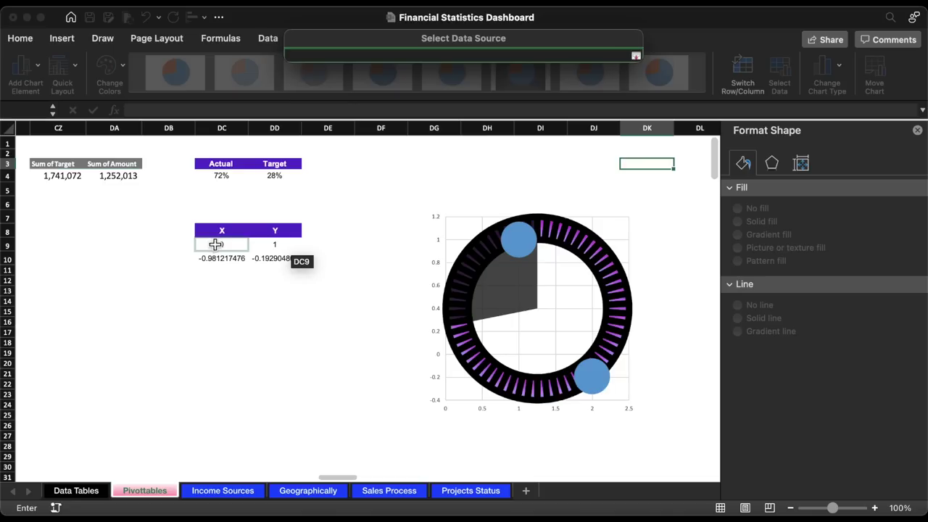
pyautogui.moveTo(220, 245); pyautogui.dragTo(215, 258)
pyautogui.press('Return')
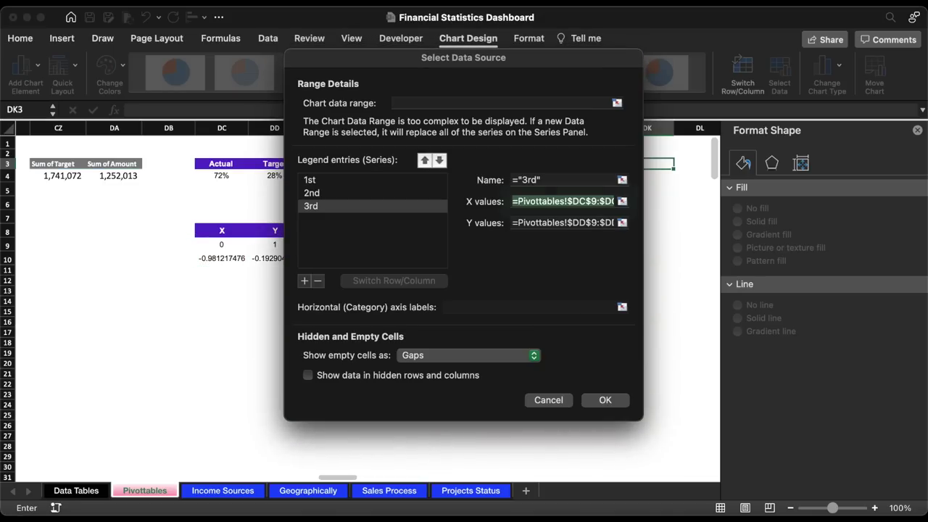
pyautogui.press('Return')
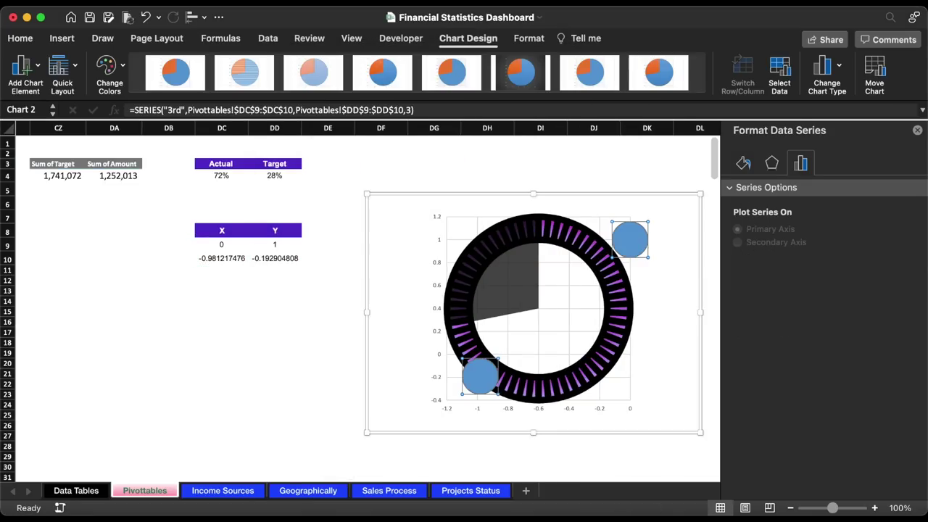
# - Set the horizontal axis bounds to minimum -1.15 and maximum 1.15
pyautogui.click(537, 411)
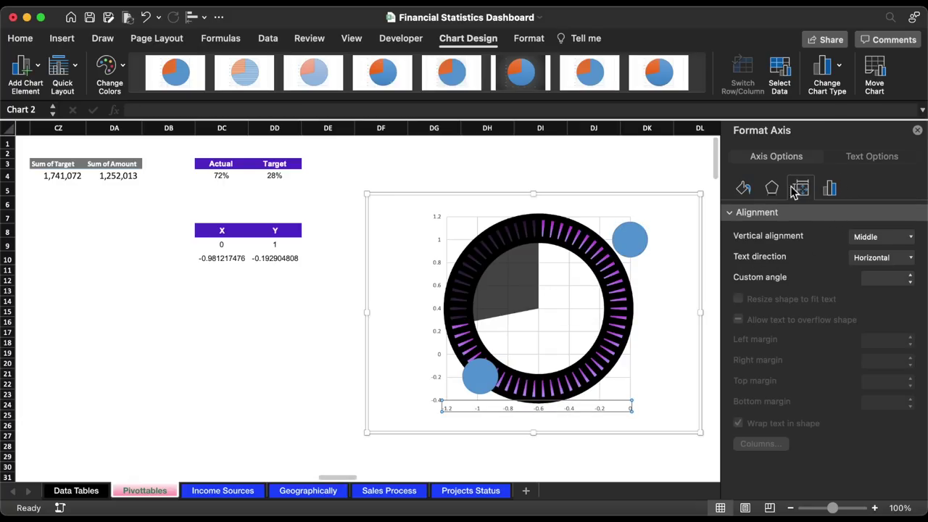
pyautogui.click(831, 188)
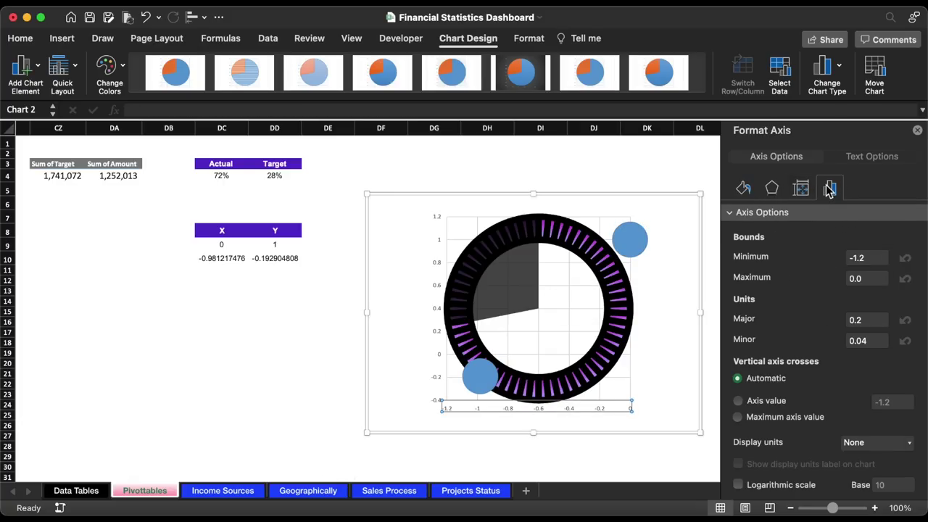
pyautogui.click(866, 258)
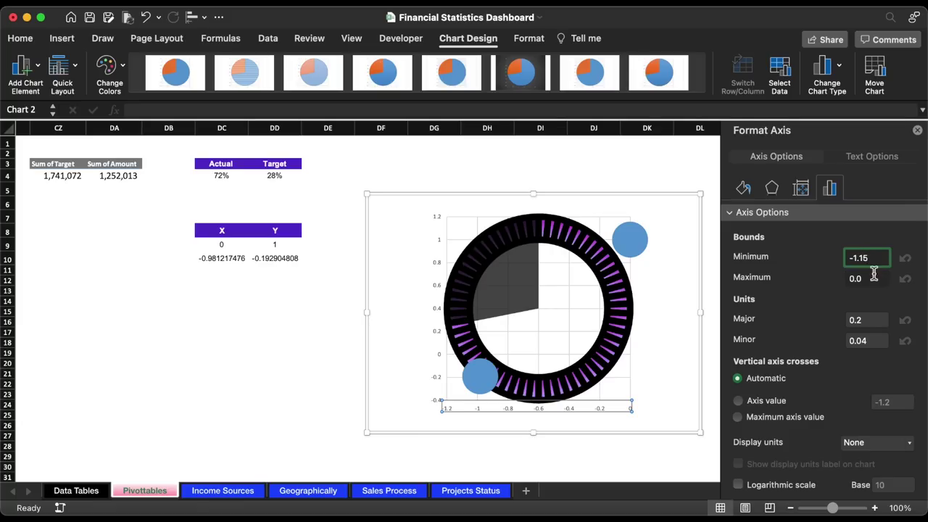
pyautogui.click(873, 277)
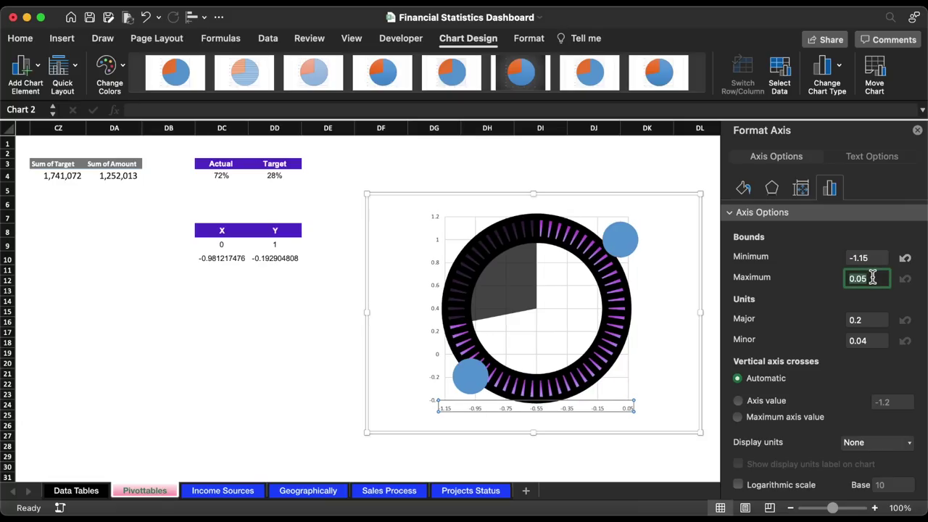
pyautogui.write('1')
pyautogui.press('Return')
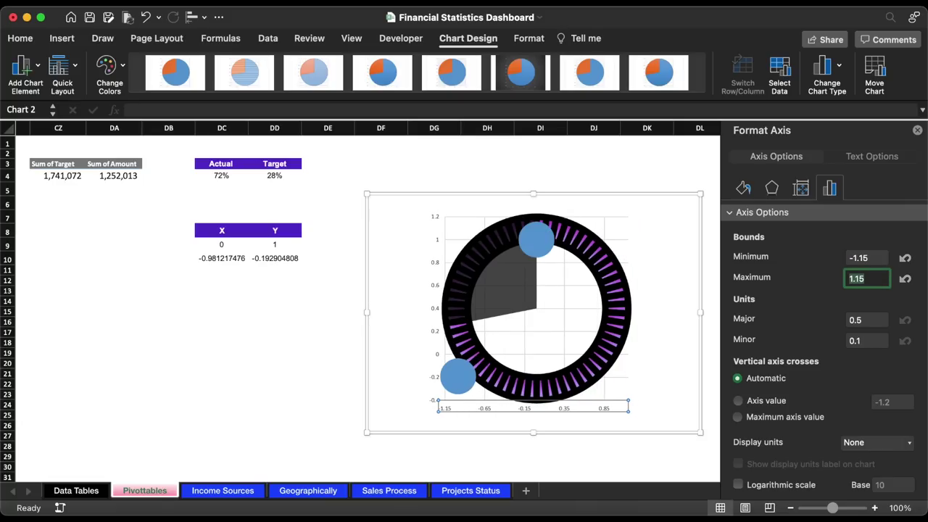
# - Set the vertical axis bounds to minimum -1.15 and maximum 1.15
pyautogui.click(438, 222)
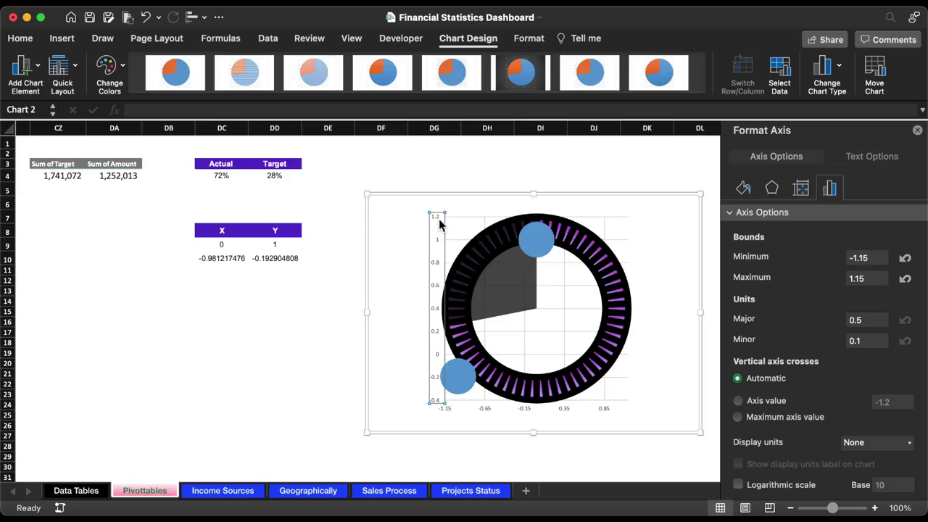
pyautogui.click(879, 258)
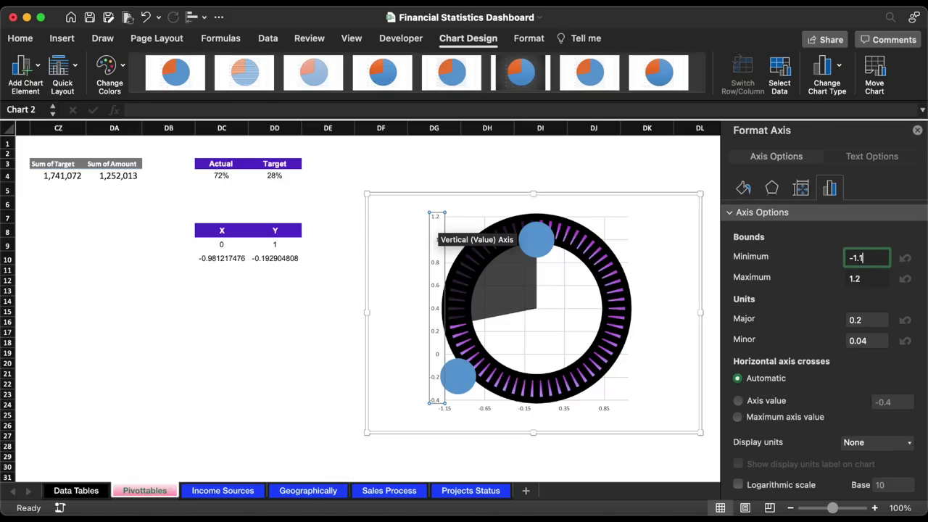
pyautogui.write('-1.15')
pyautogui.press('Return')
pyautogui.click(876, 278)
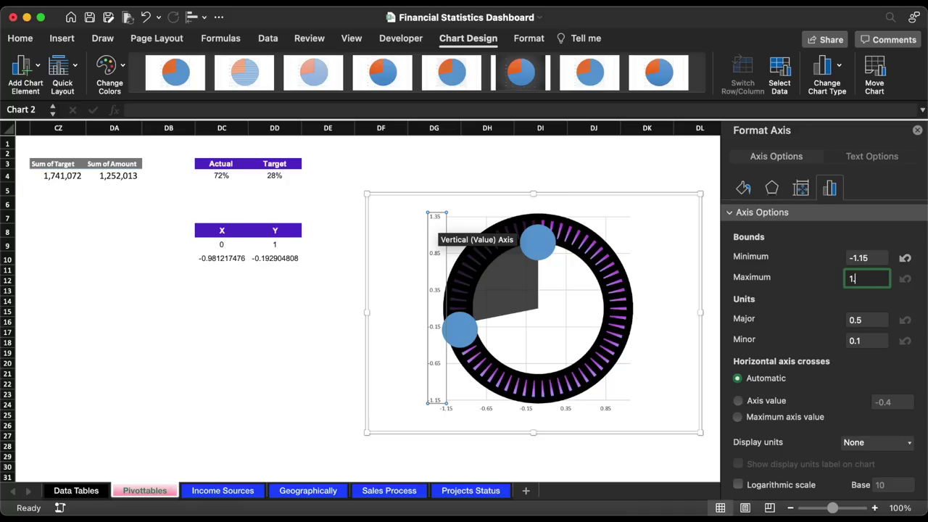
pyautogui.write('1.15')
pyautogui.press('Return')
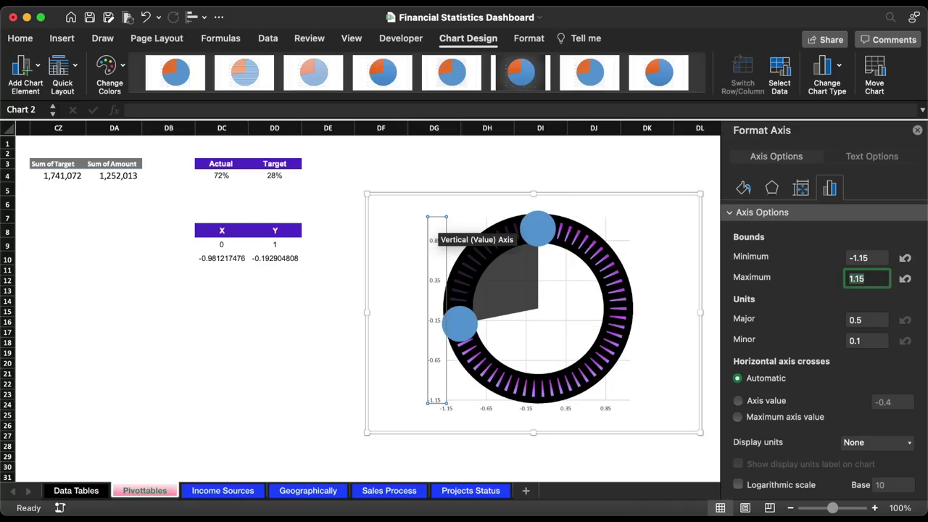
# - Delete both chart axes and the gridlines
pyautogui.click(488, 411)
pyautogui.press('Delete')
pyautogui.click(433, 372)
pyautogui.press('Delete')
pyautogui.click(582, 265)
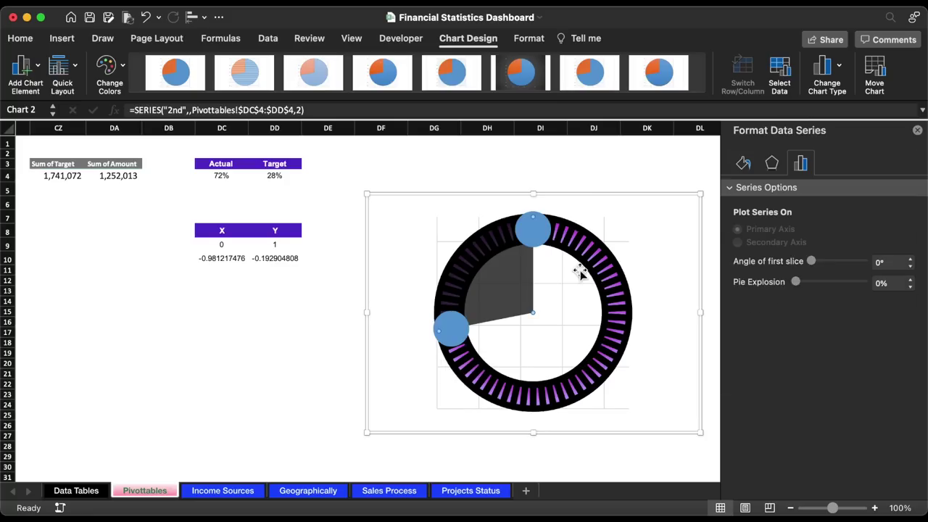
pyautogui.click(606, 234)
pyautogui.click(605, 234)
pyautogui.press('Delete')
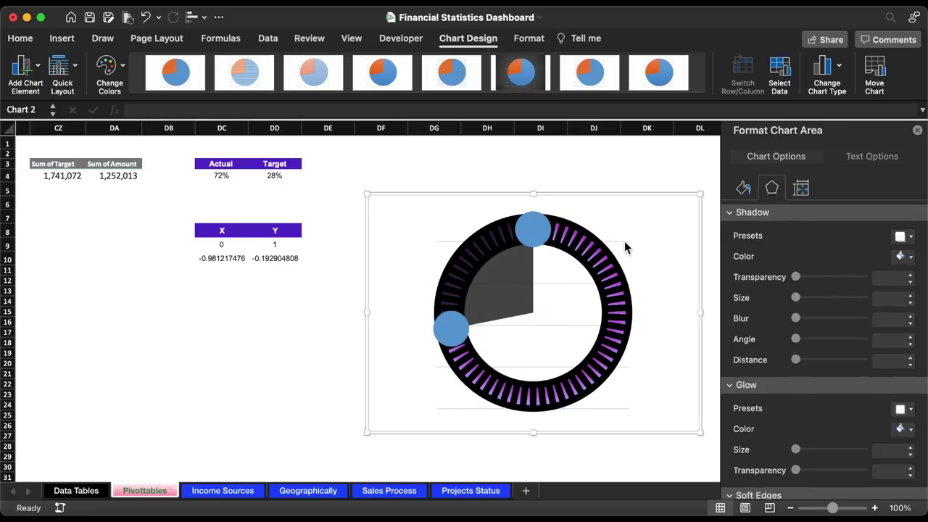
# - Add centred data labels to the two blue circle markers
pyautogui.click(544, 241)
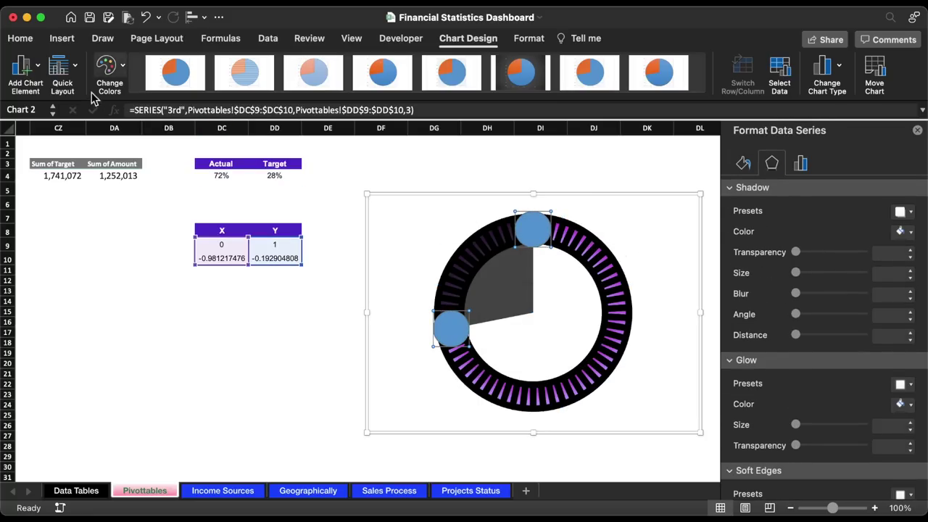
pyautogui.click(39, 71)
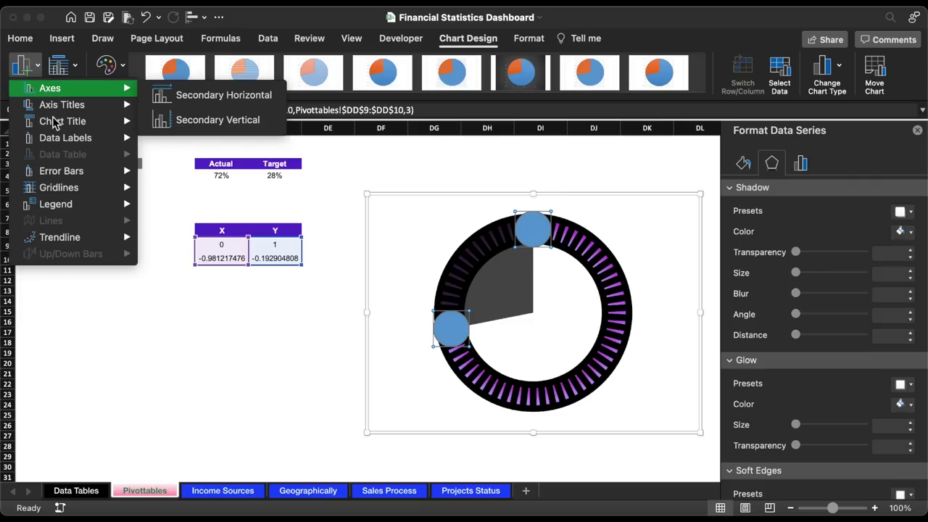
pyautogui.moveTo(61, 139)
pyautogui.click(214, 178)
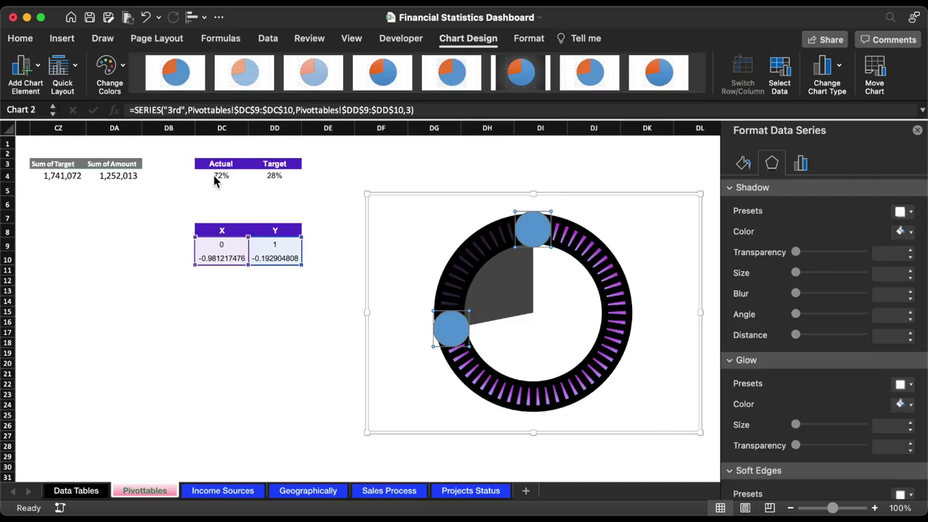
# - Drag the chart further right and select the Target header cell
pyautogui.moveTo(439, 196); pyautogui.dragTo(493, 182)
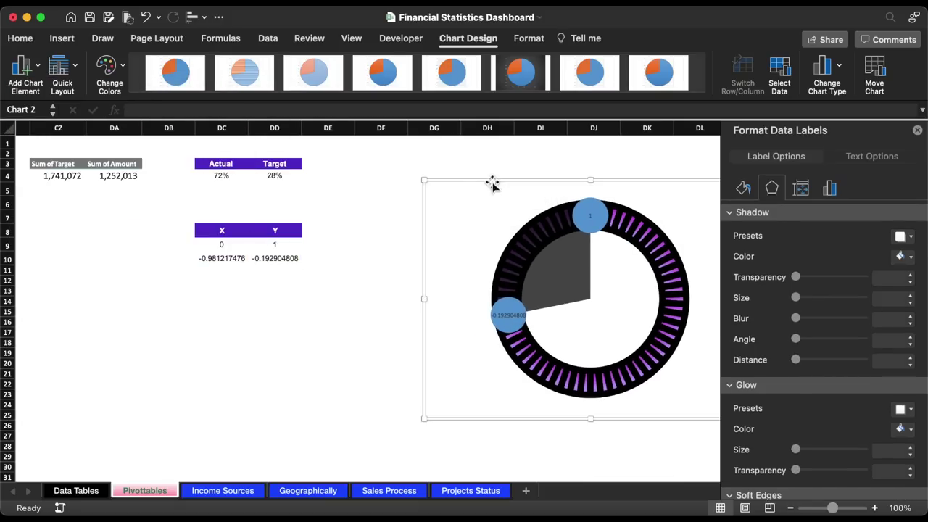
pyautogui.click(354, 171)
pyautogui.click(280, 170)
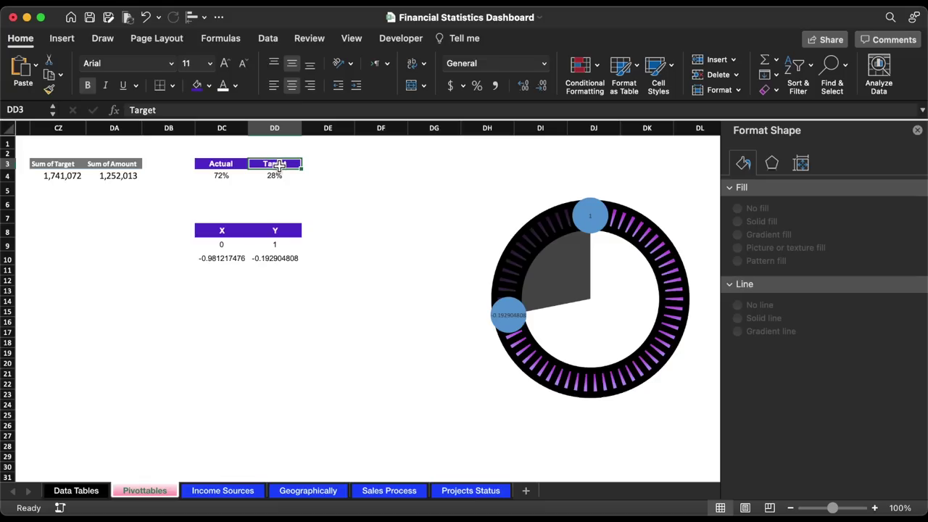
# - Copy the Target header into DF3 and rename it 'Lable'
pyautogui.press('super+c')
pyautogui.click(375, 166)
pyautogui.press('super+v')
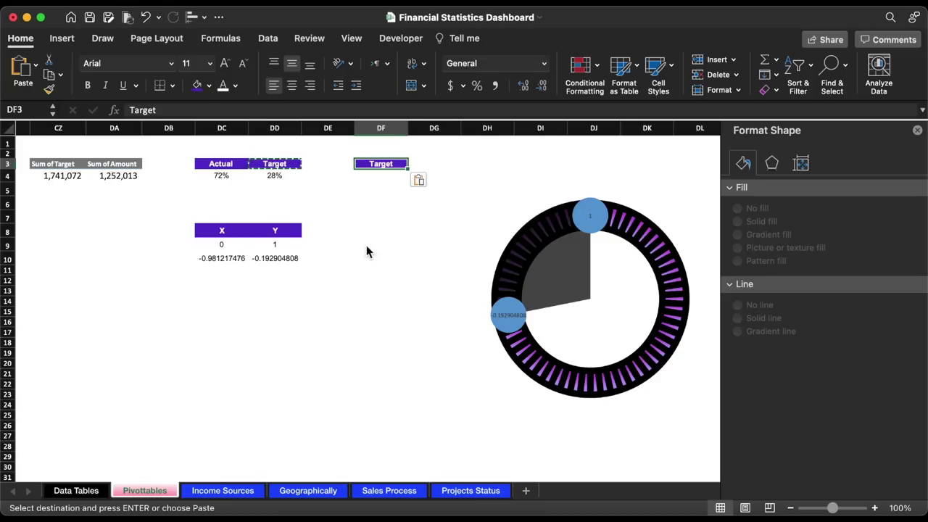
pyautogui.write('Lable')
pyautogui.press('Return')
# - Enter =DD4 in DF4 and =DC4 in DF5, showing 28% and 72%
pyautogui.write('=')
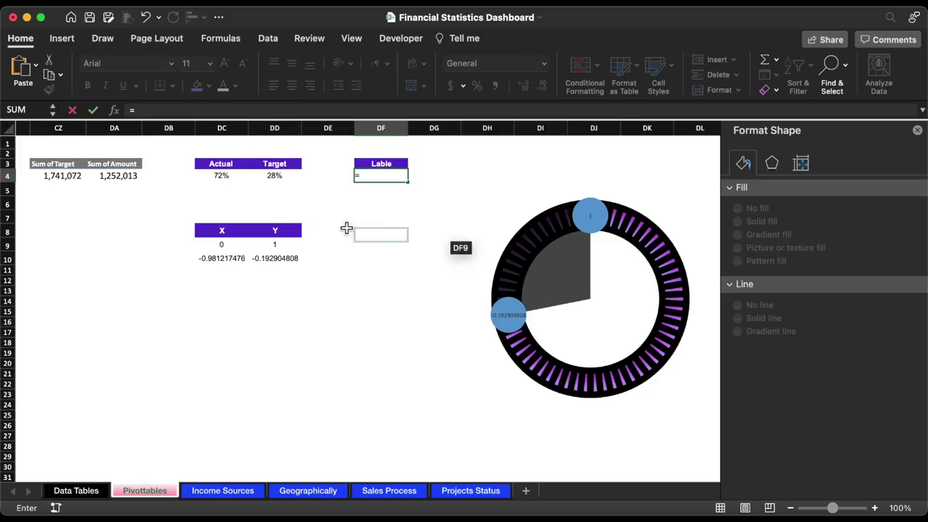
pyautogui.click(291, 176)
pyautogui.press('Return')
pyautogui.write('=')
pyautogui.click(232, 176)
pyautogui.press('Return')
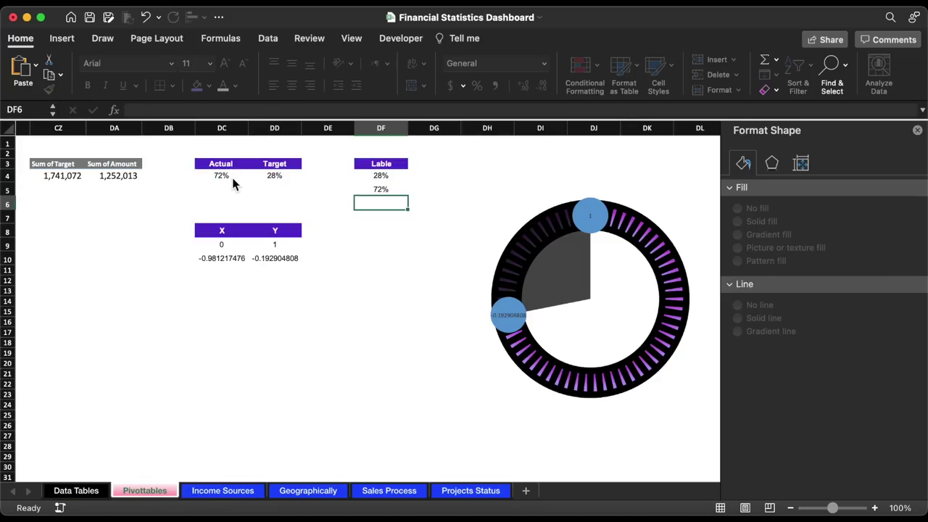
pyautogui.click(439, 211)
# - Make the circle labels show values from DF4:DF5 instead of Y values, in larger text
pyautogui.click(591, 216)
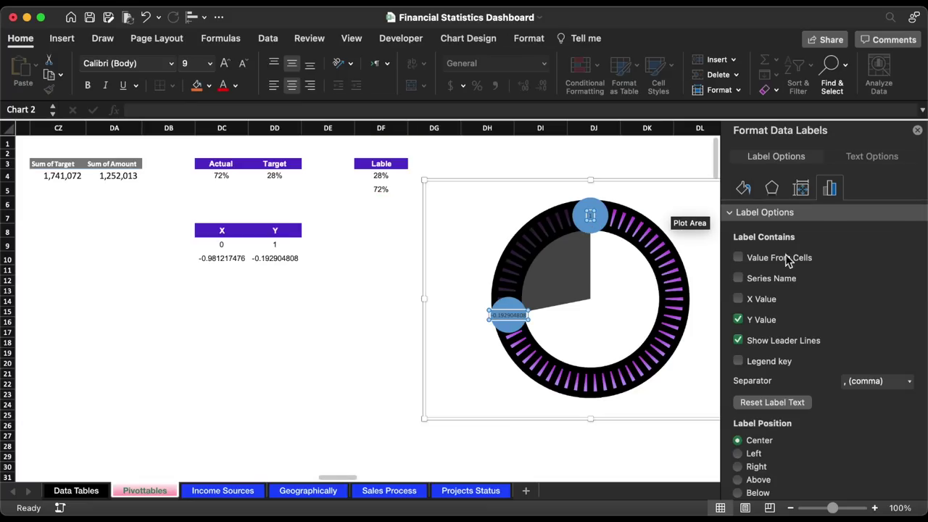
pyautogui.click(771, 262)
pyautogui.click(562, 164)
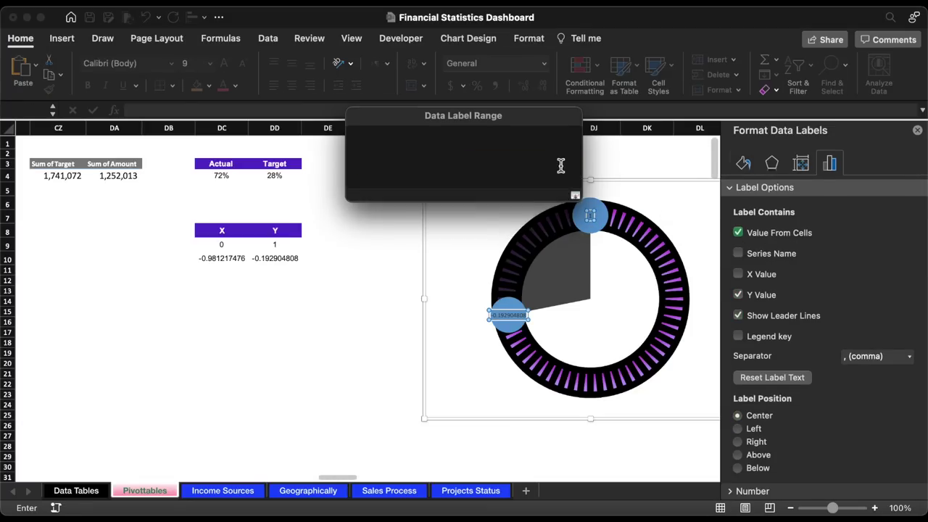
pyautogui.moveTo(381, 176); pyautogui.dragTo(381, 190)
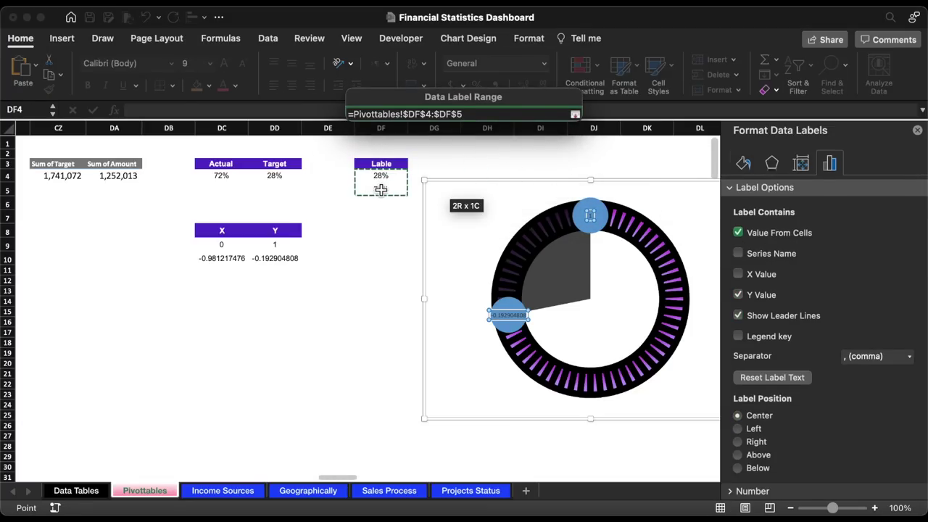
pyautogui.press('Return')
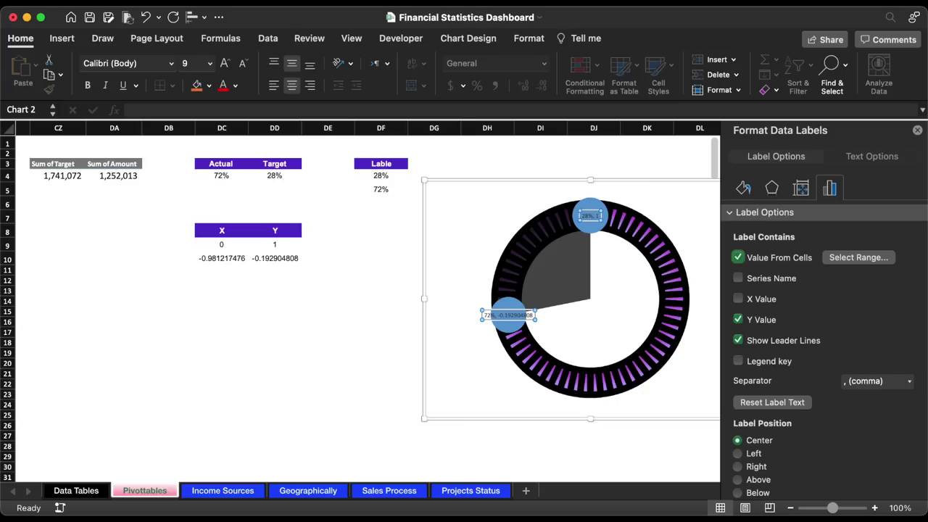
pyautogui.click(226, 64)
pyautogui.click(225, 63)
pyautogui.click(225, 64)
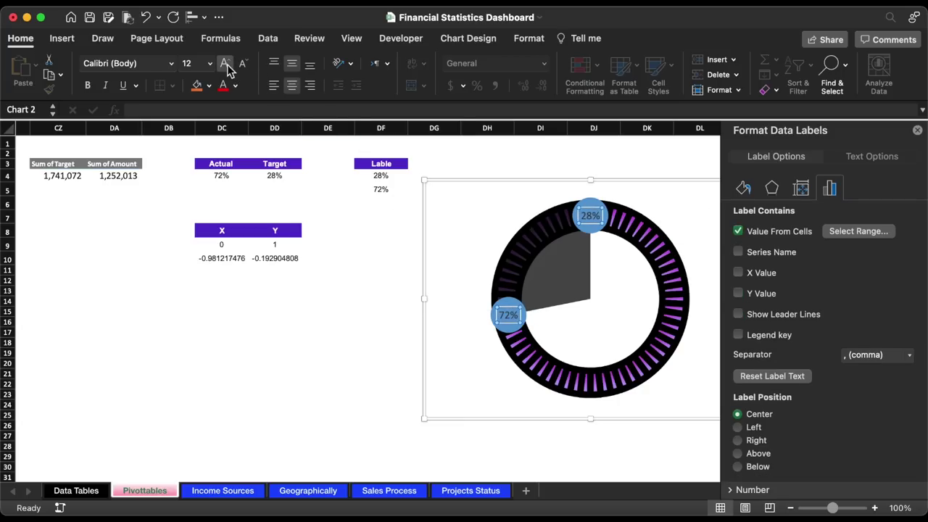
# - Move the chart onto the Sales Process sheet
pyautogui.click(536, 182)
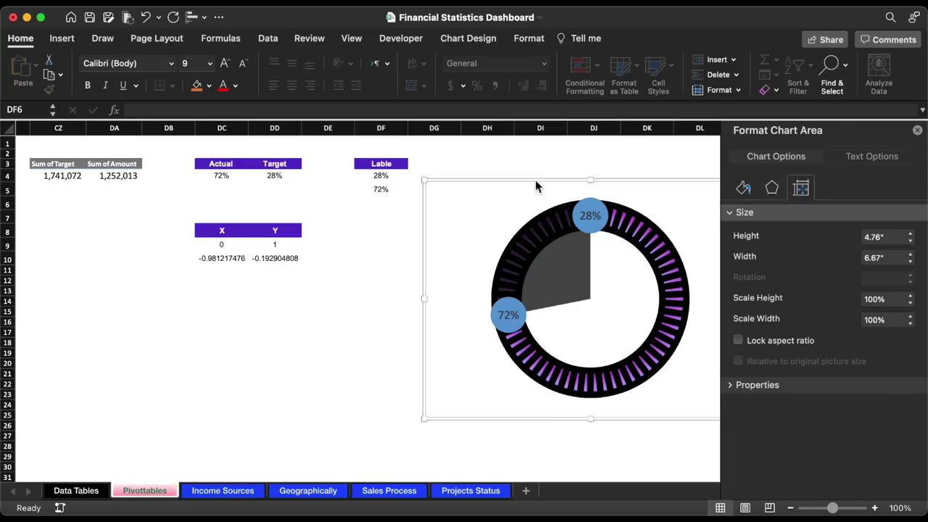
pyautogui.press('super+x')
pyautogui.click(384, 490)
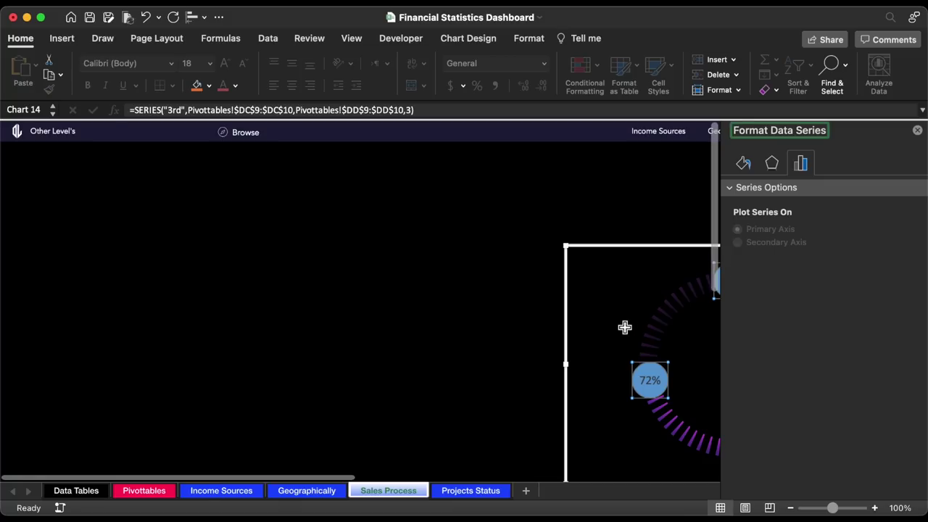
pyautogui.hscroll(5, 624, 326)
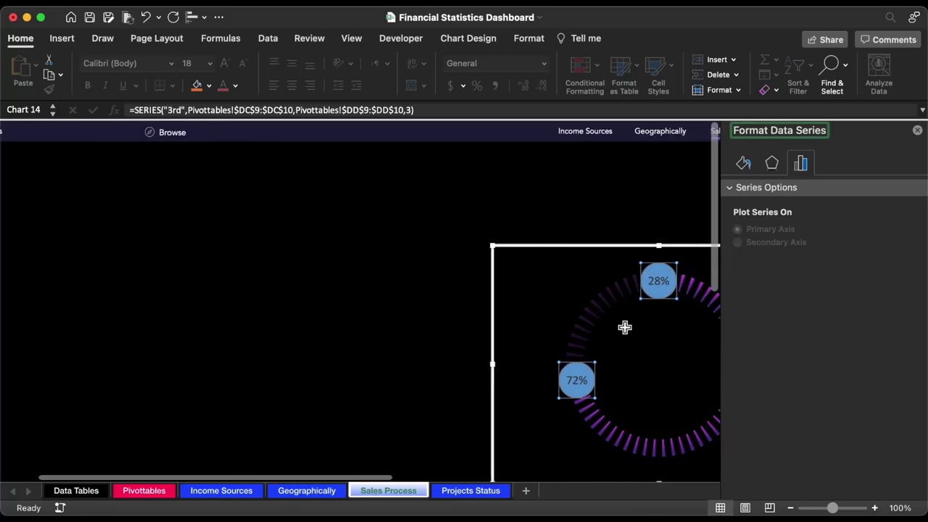
pyautogui.click(745, 164)
pyautogui.click(773, 193)
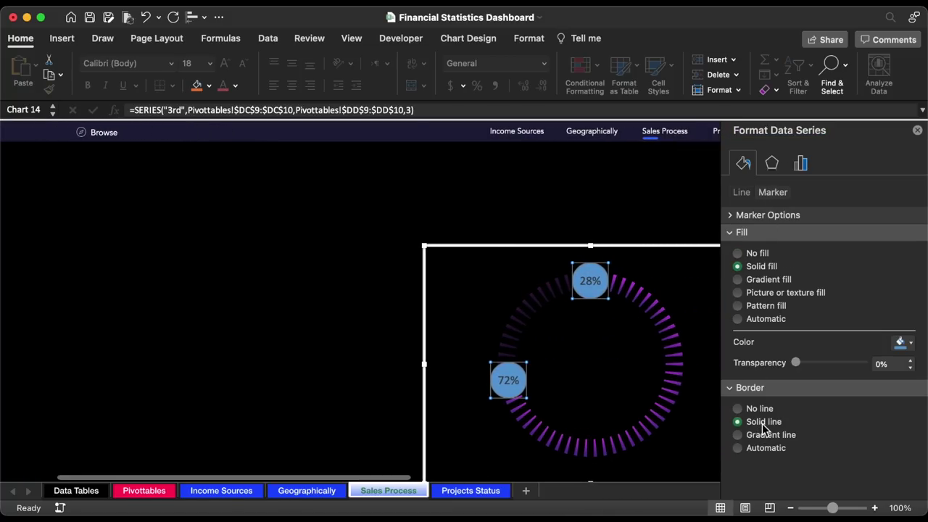
# - Give the 28% circle a dark teal-to-green gradient outline, with the green stop at 87%
pyautogui.scroll(-3, 841, 429)
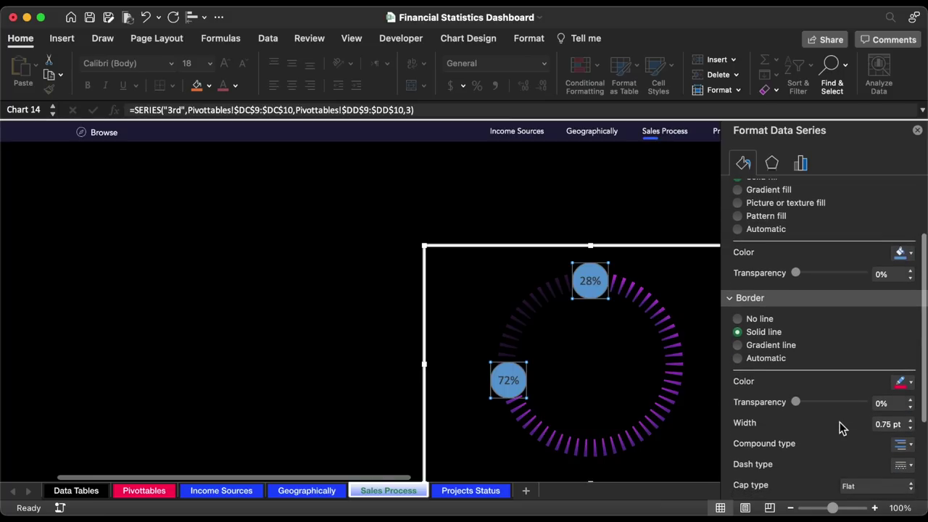
pyautogui.click(775, 345)
pyautogui.scroll(-3, 870, 406)
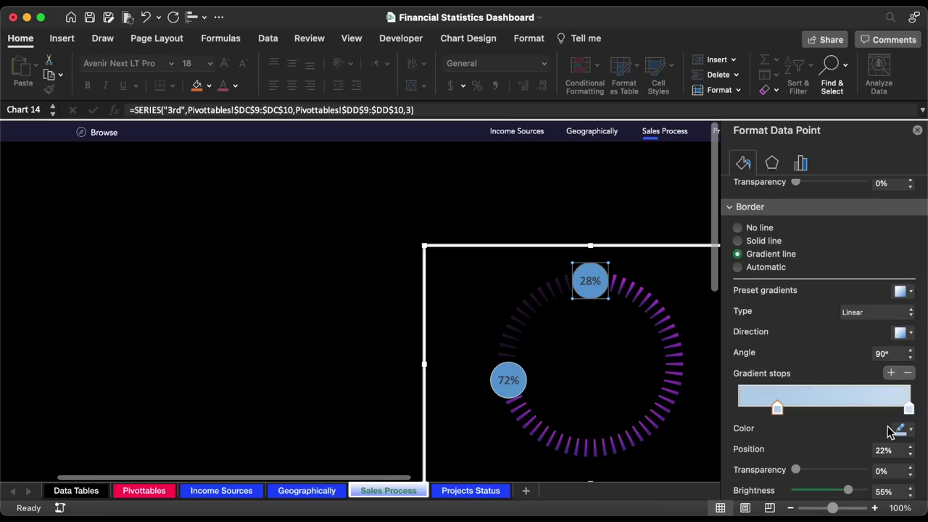
pyautogui.click(904, 431)
pyautogui.click(841, 383)
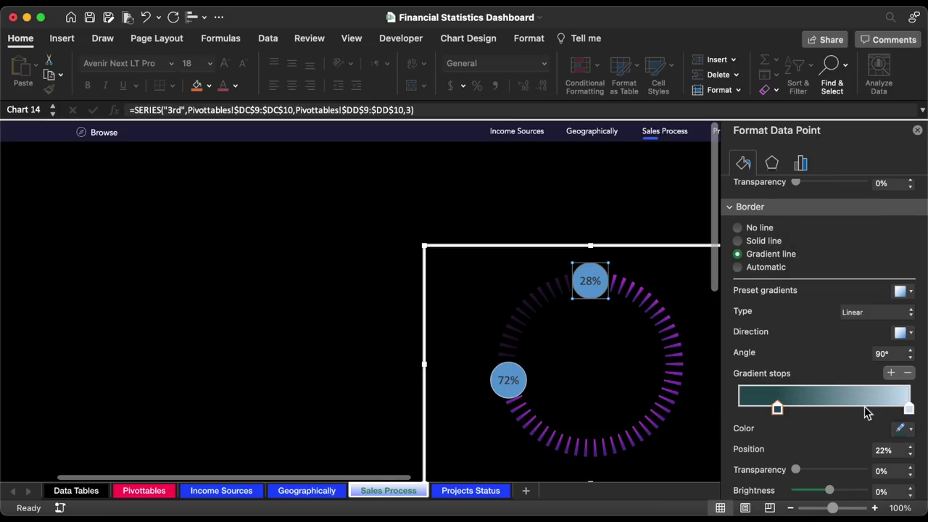
pyautogui.click(909, 409)
pyautogui.click(904, 429)
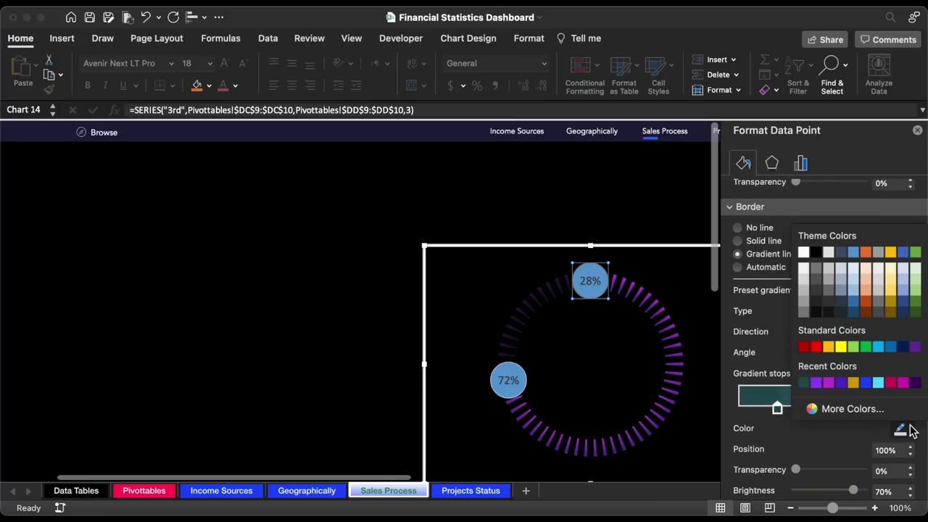
pyautogui.click(915, 251)
pyautogui.click(779, 408)
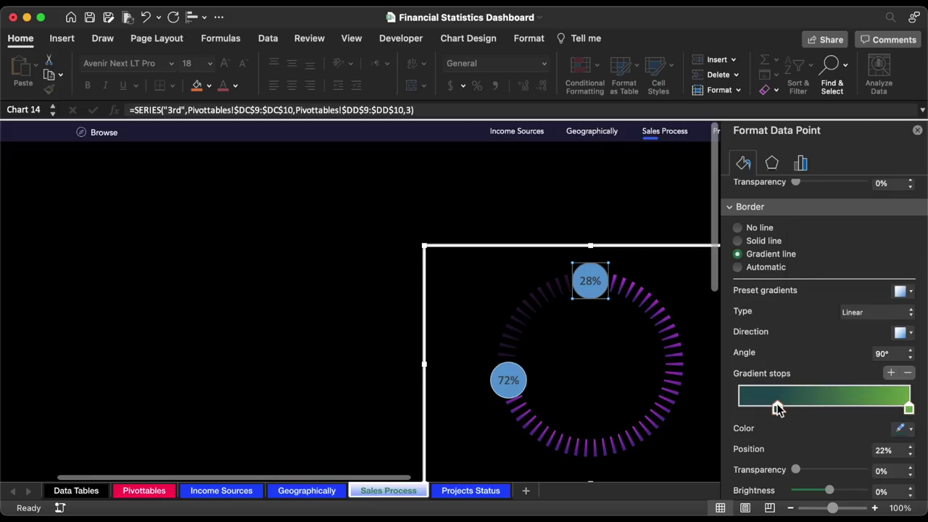
pyautogui.moveTo(909, 410); pyautogui.dragTo(889, 408)
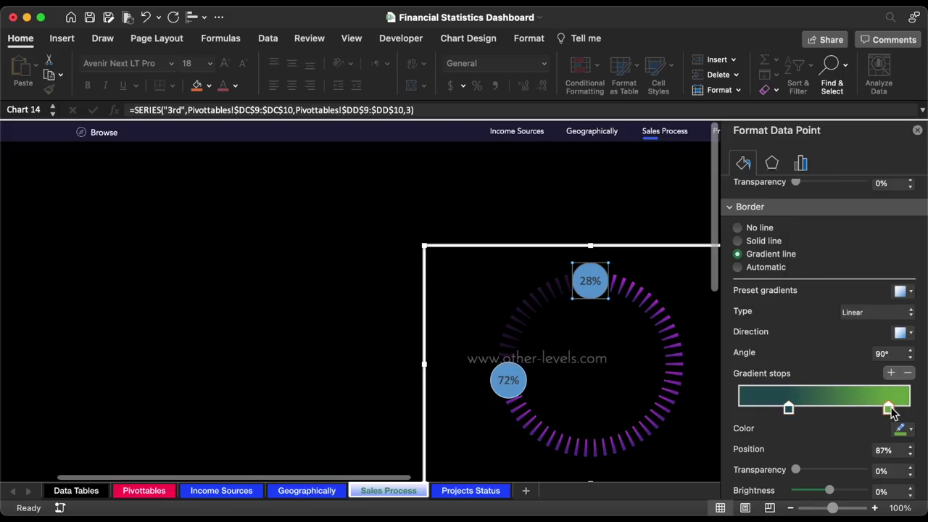
# - Fill the 28% circle with black
pyautogui.scroll(5, 806, 267)
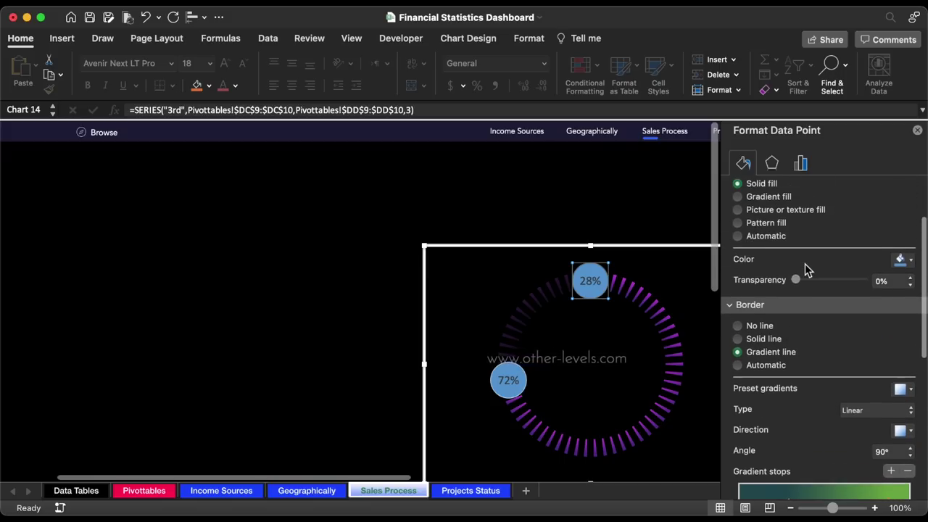
pyautogui.click(903, 343)
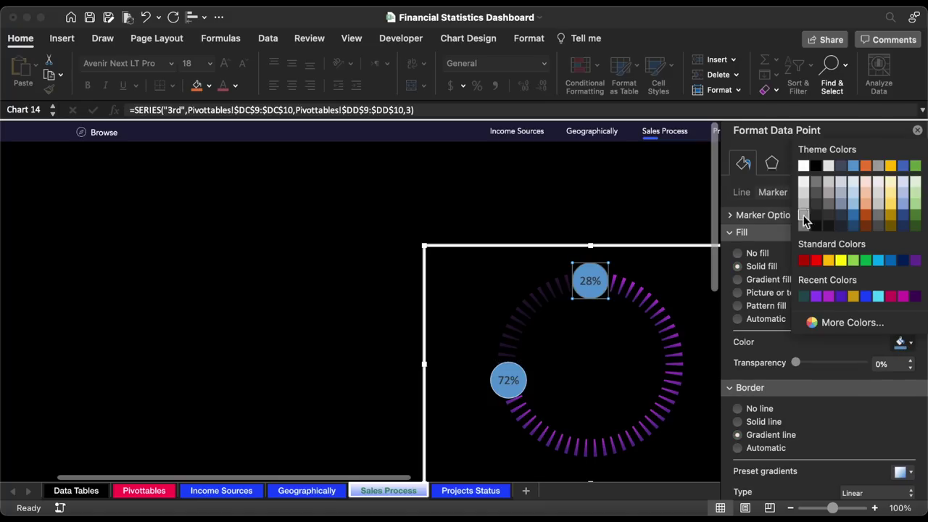
pyautogui.click(819, 172)
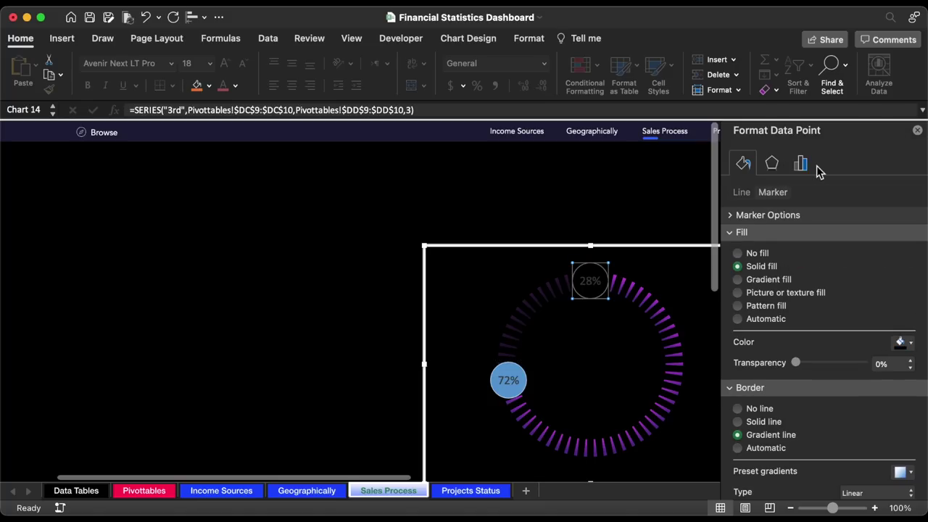
# - Set both percentage labels in white Avenir text
pyautogui.click(593, 282)
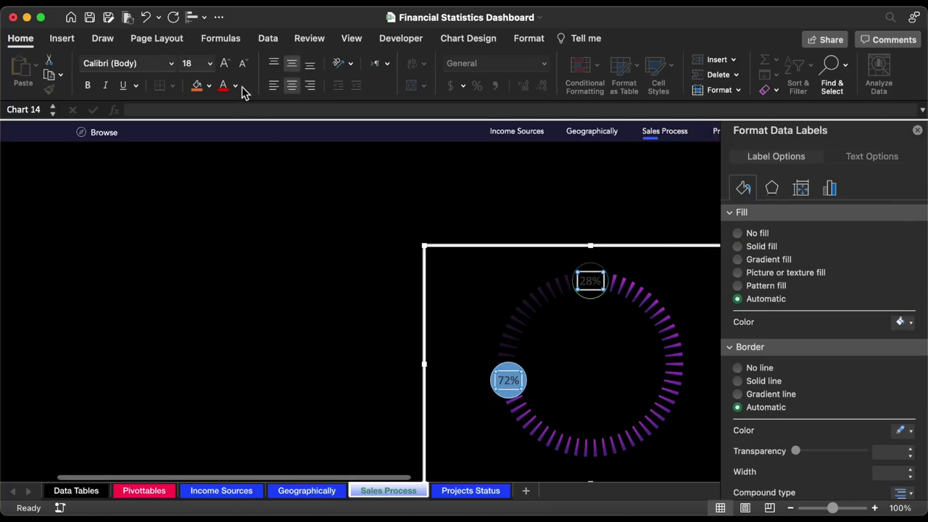
pyautogui.click(238, 89)
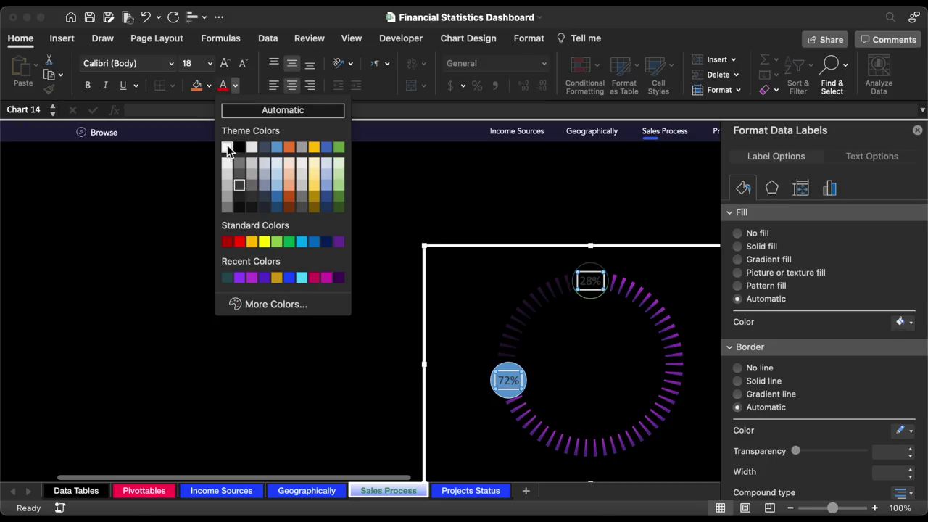
pyautogui.click(229, 147)
pyautogui.click(171, 64)
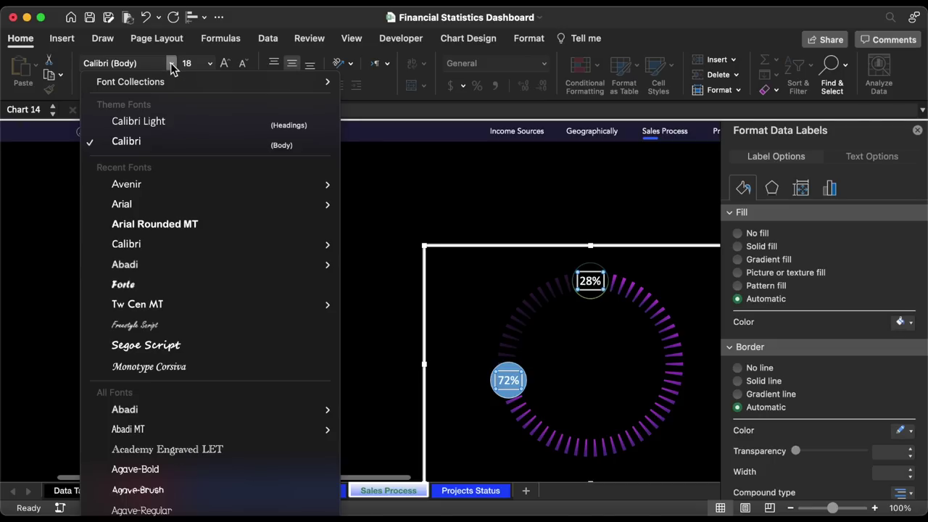
pyautogui.click(151, 186)
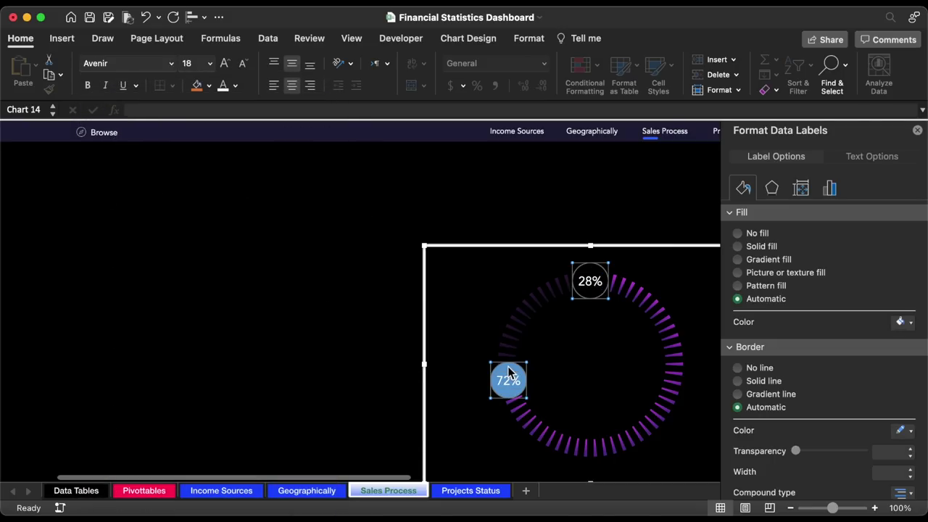
pyautogui.click(509, 373)
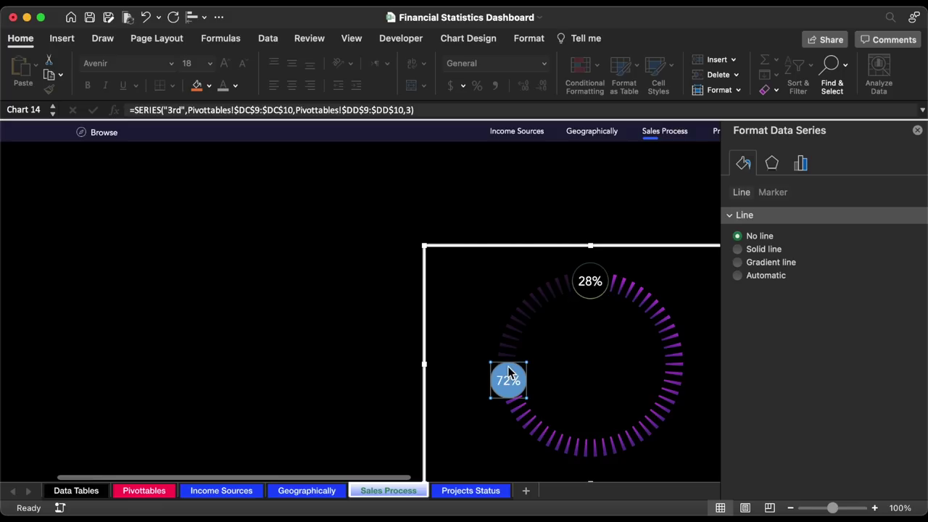
# - Give the 72% circle a yellow-to-gold gradient border
pyautogui.click(773, 193)
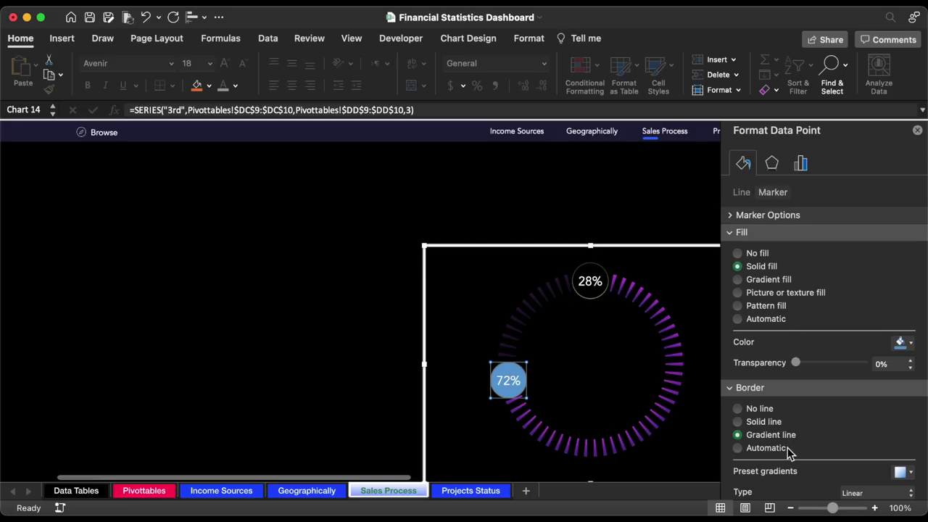
pyautogui.scroll(-5, 790, 451)
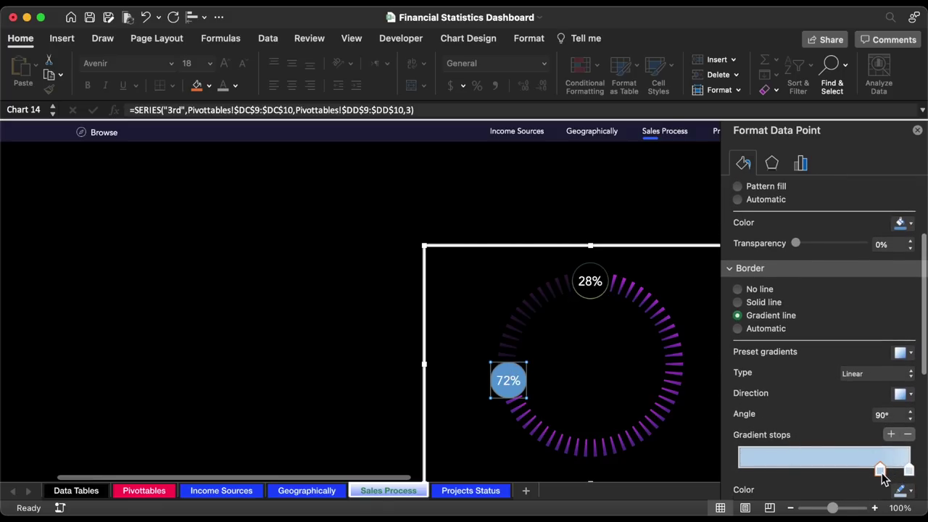
pyautogui.moveTo(875, 473); pyautogui.dragTo(794, 471)
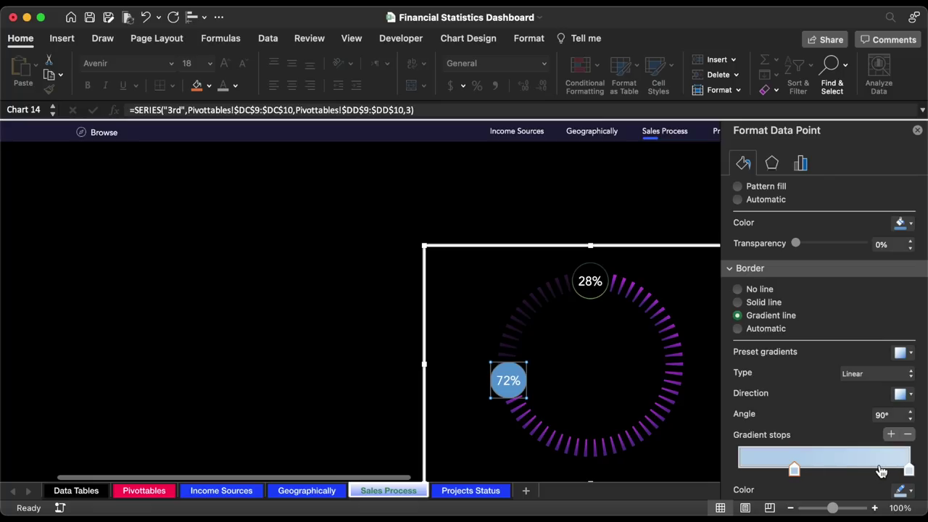
pyautogui.moveTo(910, 471); pyautogui.dragTo(884, 471)
pyautogui.scroll(-2, 889, 464)
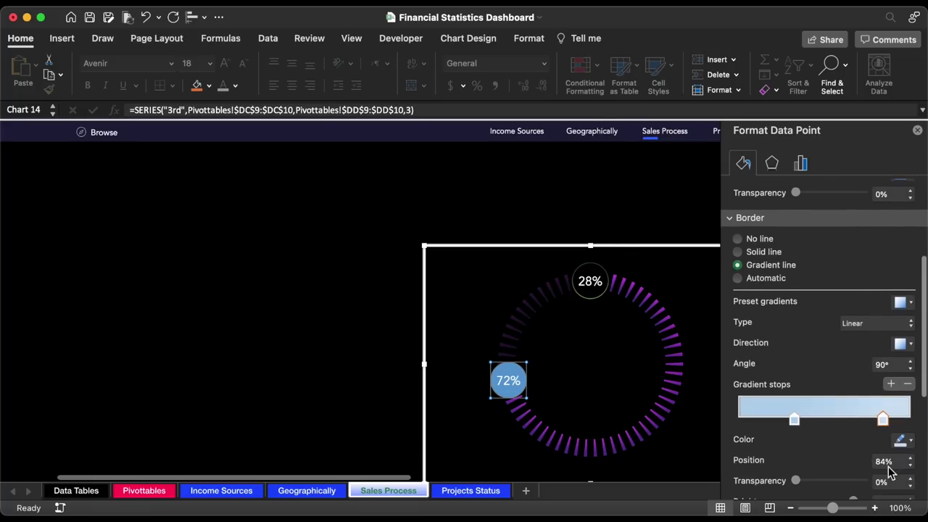
pyautogui.click(901, 443)
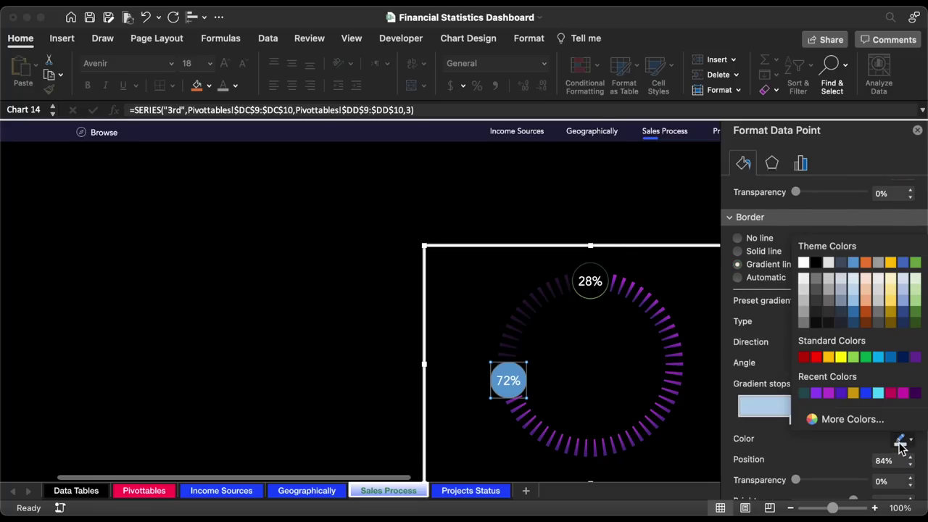
pyautogui.click(892, 264)
pyautogui.click(795, 421)
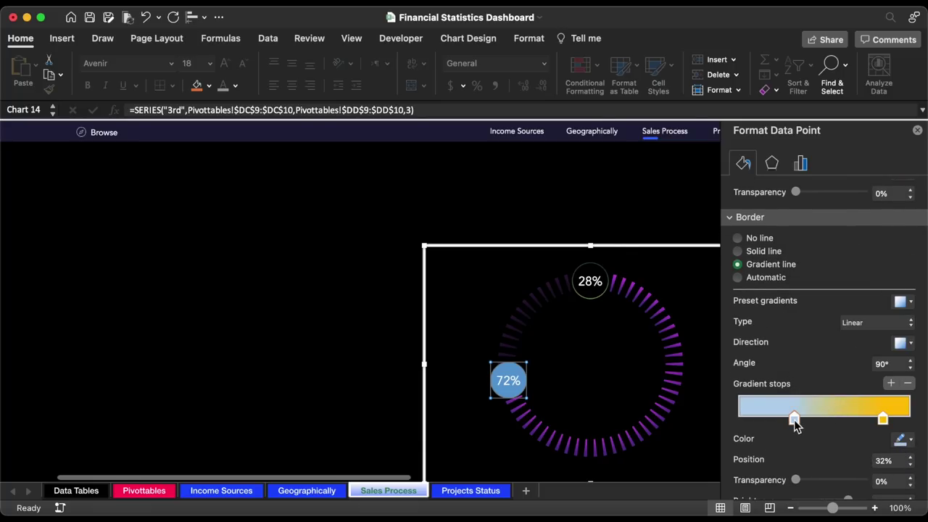
pyautogui.click(901, 439)
pyautogui.click(842, 358)
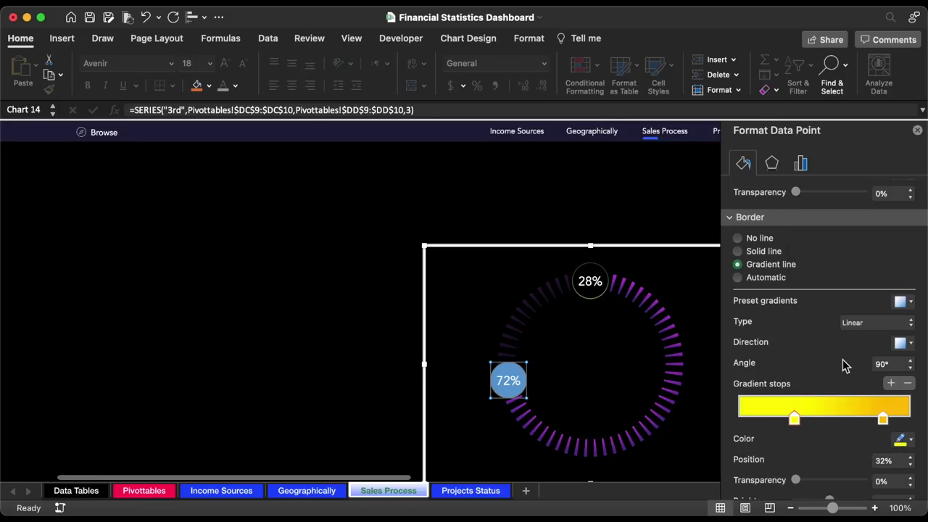
pyautogui.moveTo(882, 424); pyautogui.dragTo(740, 406)
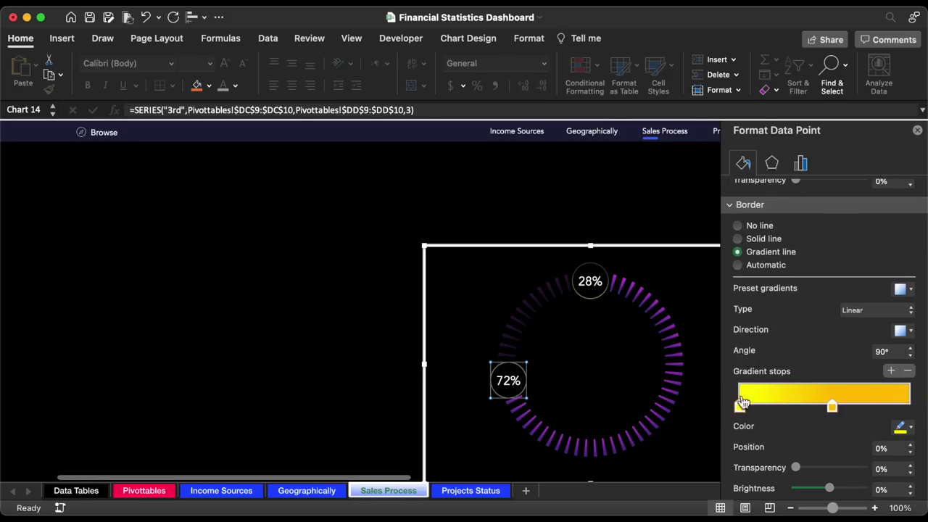
# - Rebalance the 28% circle's green gradient, moving the right stop to 74%
pyautogui.click(599, 273)
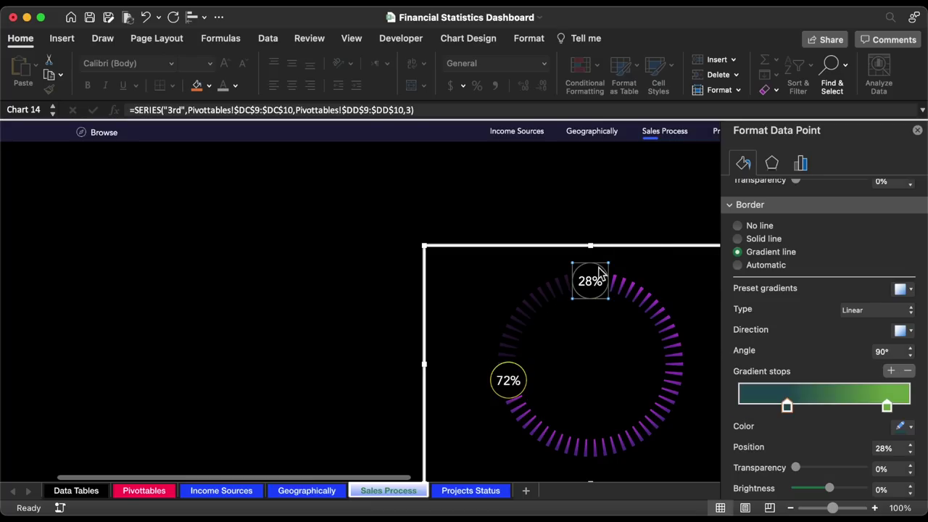
pyautogui.moveTo(788, 408); pyautogui.dragTo(775, 409)
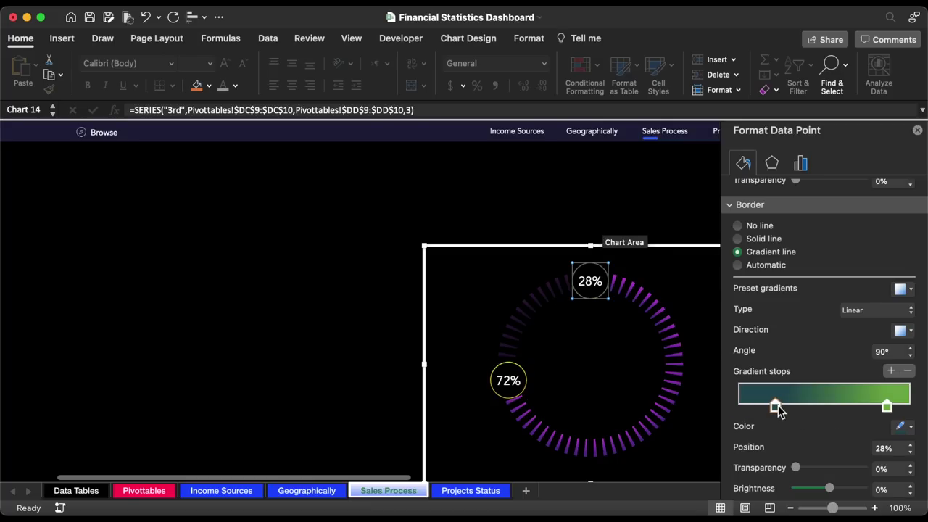
pyautogui.click(888, 408)
pyautogui.moveTo(888, 408); pyautogui.dragTo(866, 407)
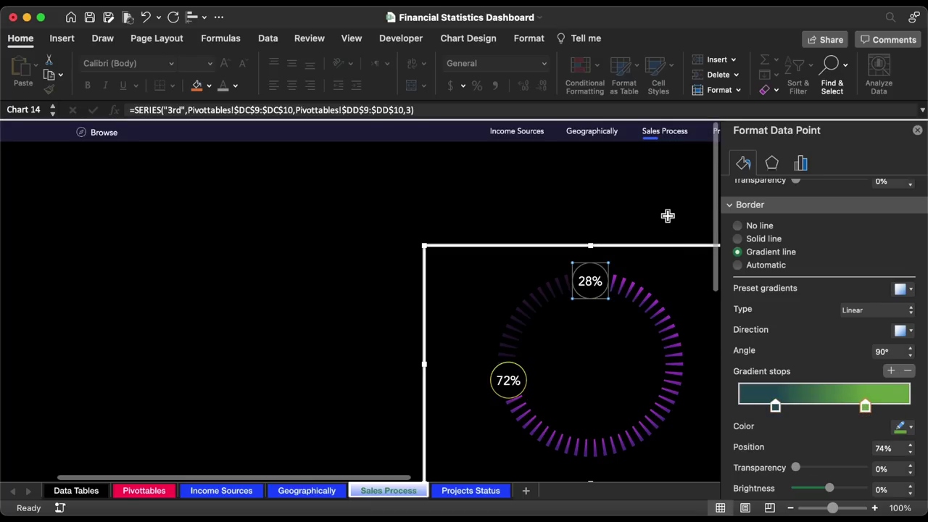
pyautogui.press('Escape')
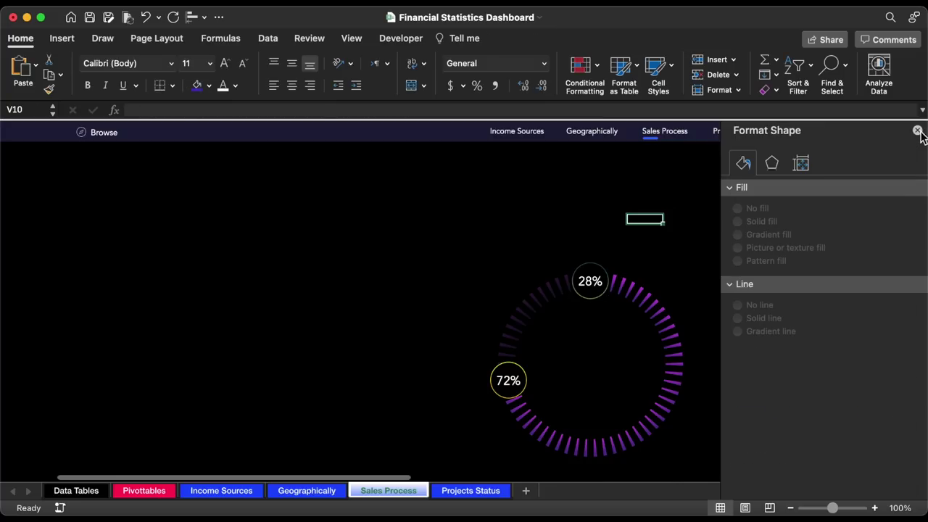
# - Close the Format pane and draw a blue Donut shape just left of the ring chart
pyautogui.click(918, 131)
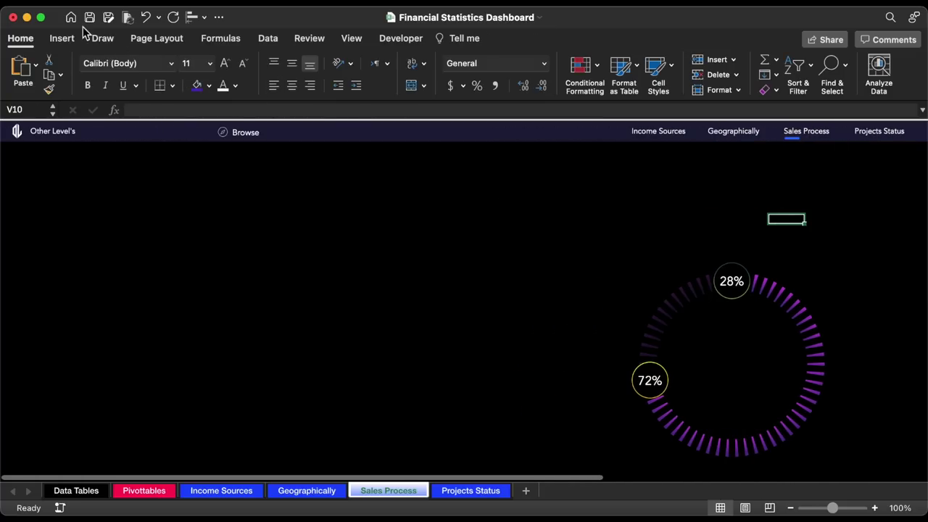
pyautogui.click(63, 38)
pyautogui.click(219, 74)
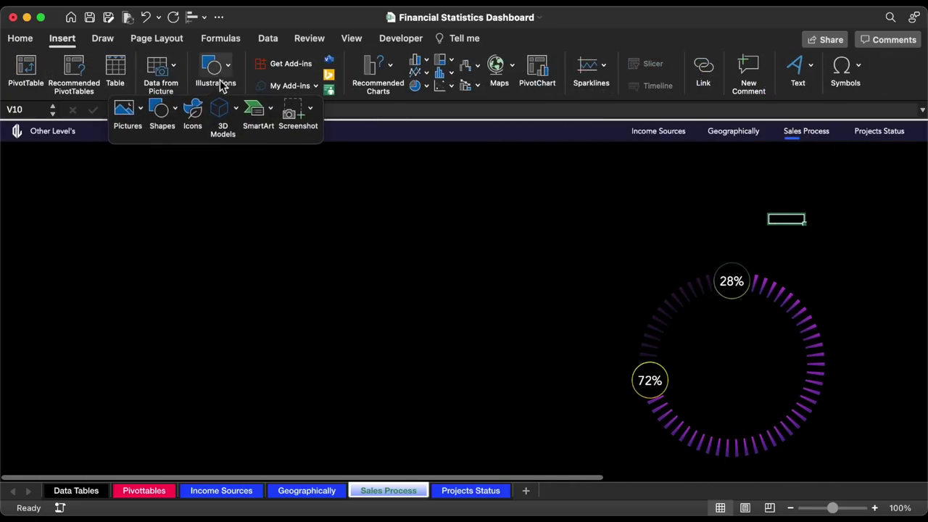
pyautogui.click(162, 113)
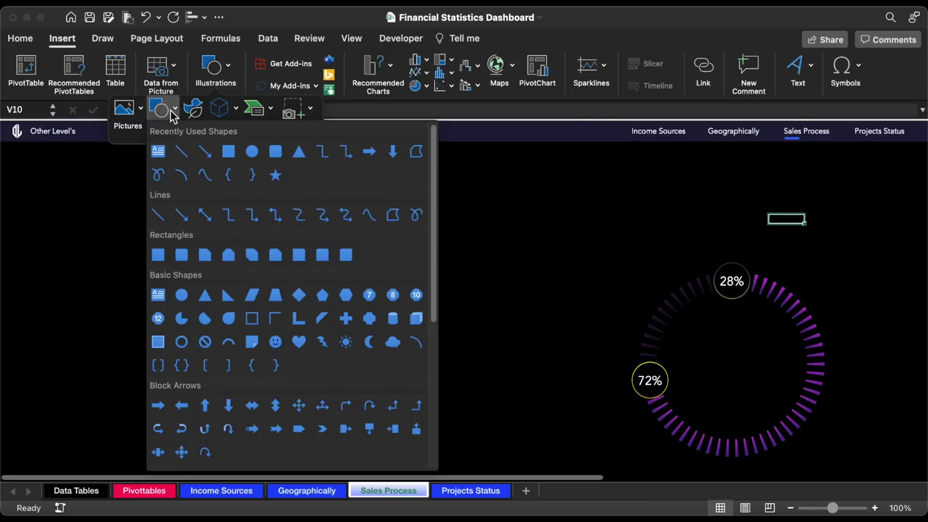
pyautogui.click(182, 341)
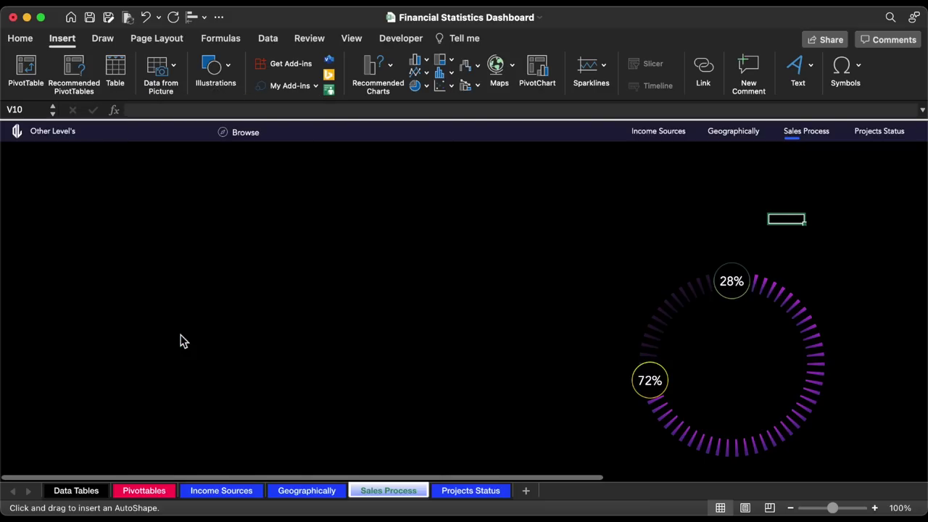
pyautogui.moveTo(324, 284); pyautogui.dragTo(387, 335)
pyautogui.moveTo(327, 239); pyautogui.dragTo(446, 291)
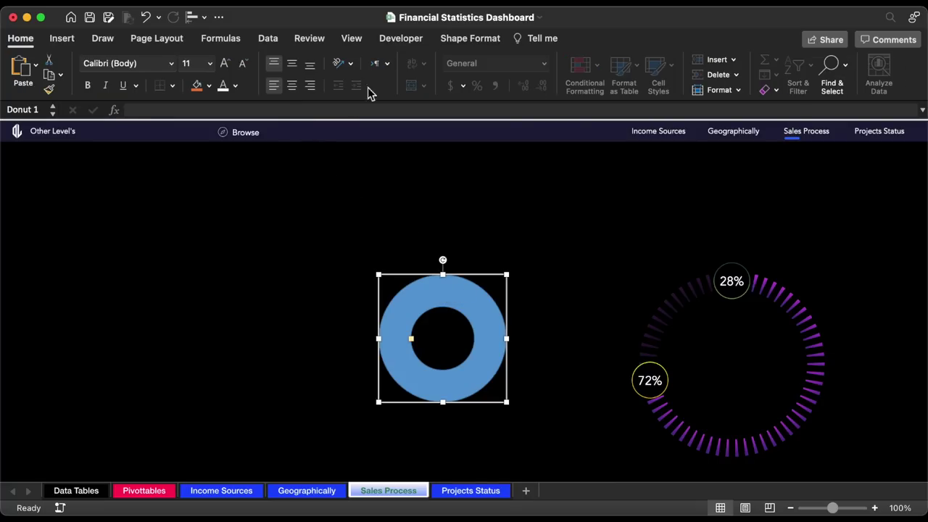
# - Remove the donut's outline and fill it dark grey
pyautogui.click(452, 40)
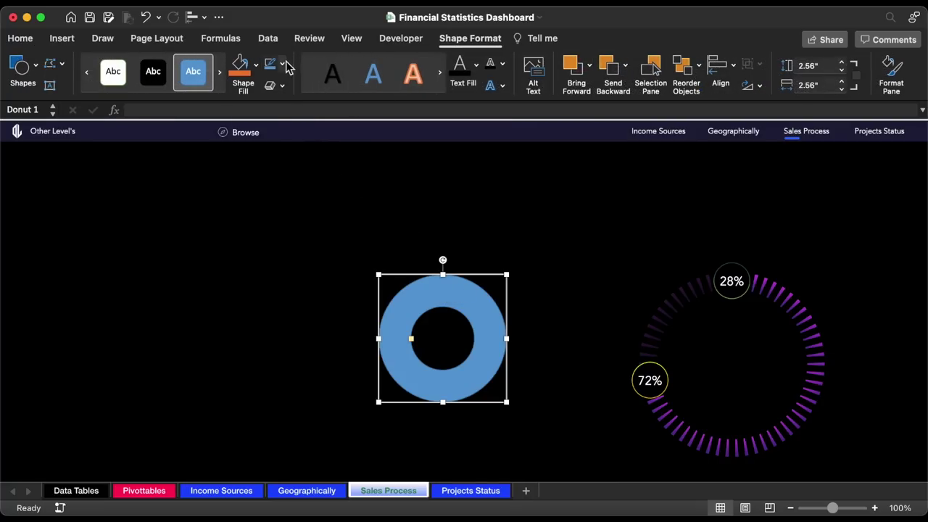
pyautogui.click(282, 64)
pyautogui.click(290, 104)
pyautogui.click(256, 64)
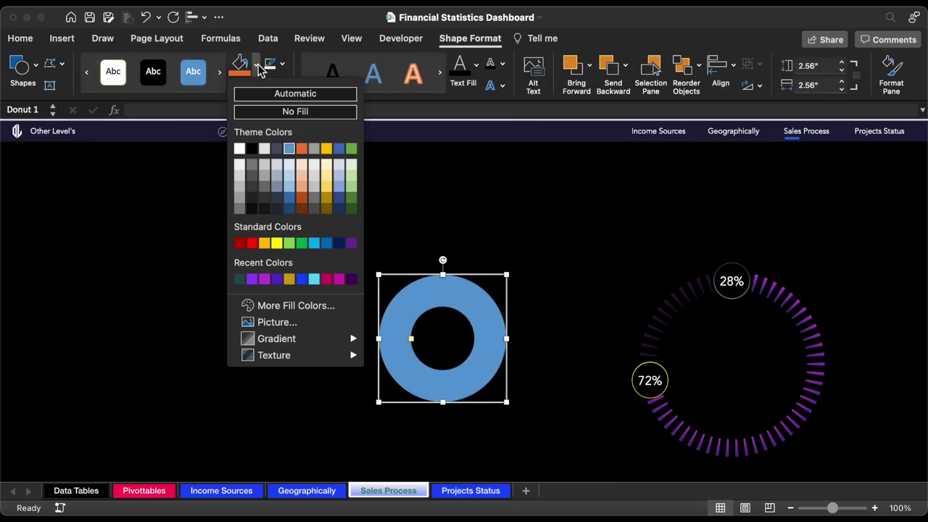
pyautogui.click(262, 208)
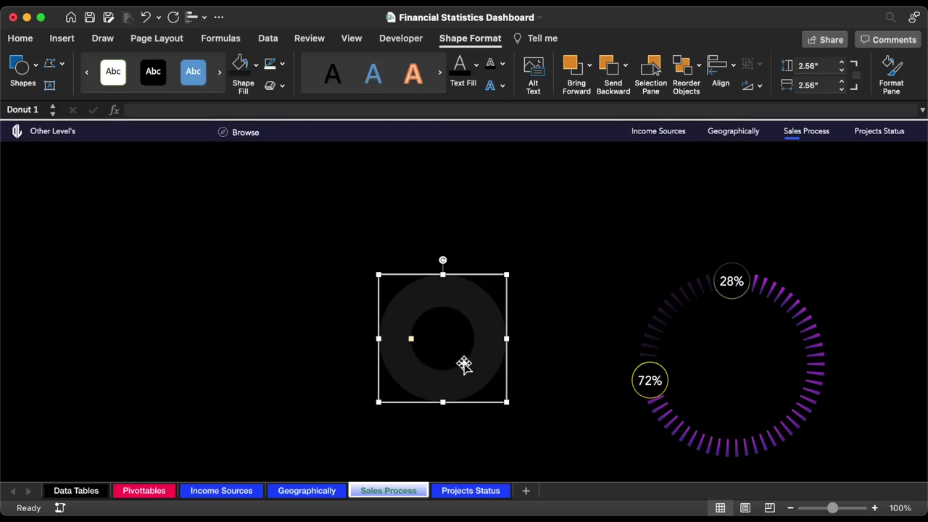
# - Thin the donut ring, size it to 5.3", and centre it over the purple ring chart
pyautogui.moveTo(510, 404); pyautogui.dragTo(560, 454)
pyautogui.moveTo(411, 267); pyautogui.dragTo(694, 277)
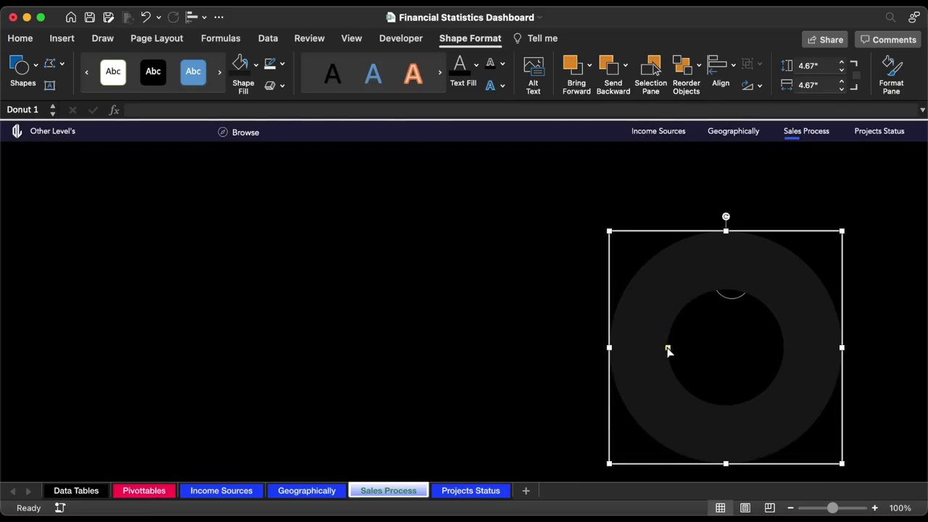
pyautogui.moveTo(667, 349); pyautogui.dragTo(637, 349)
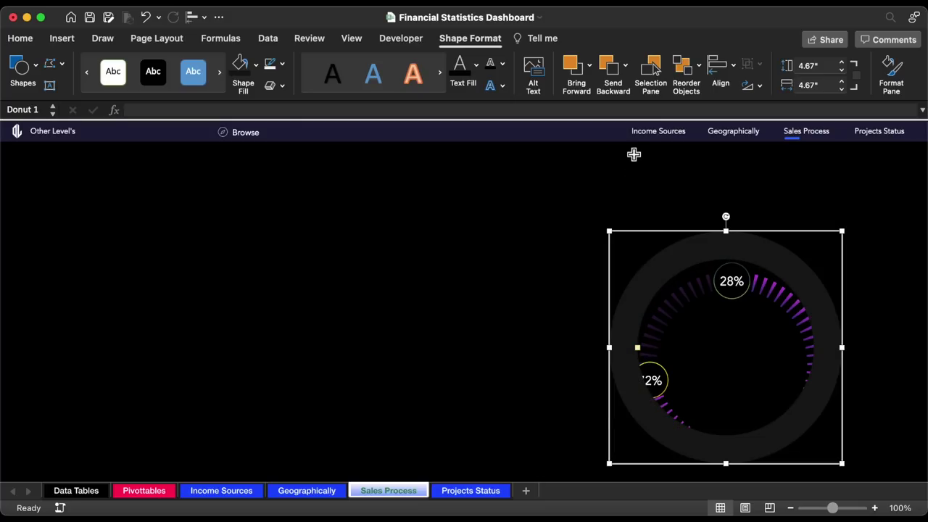
pyautogui.click(809, 66)
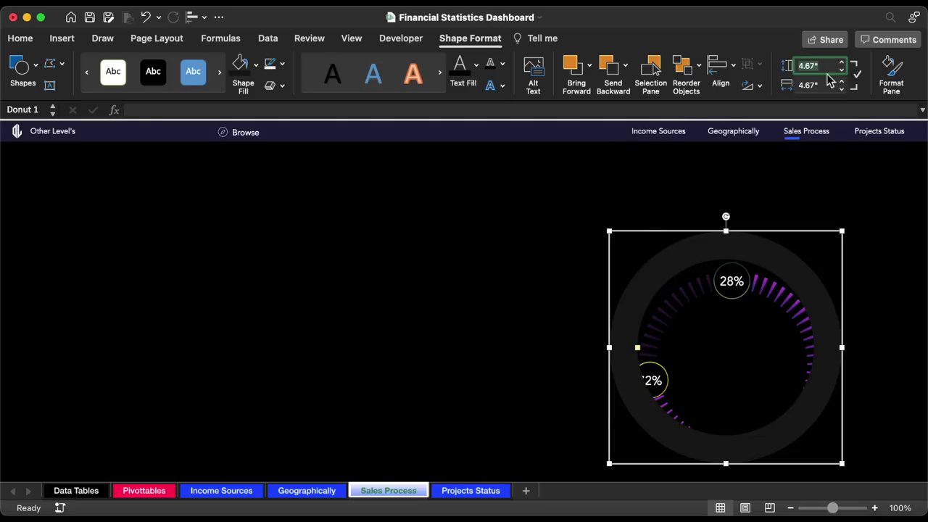
pyautogui.write('5.30')
pyautogui.press('Return')
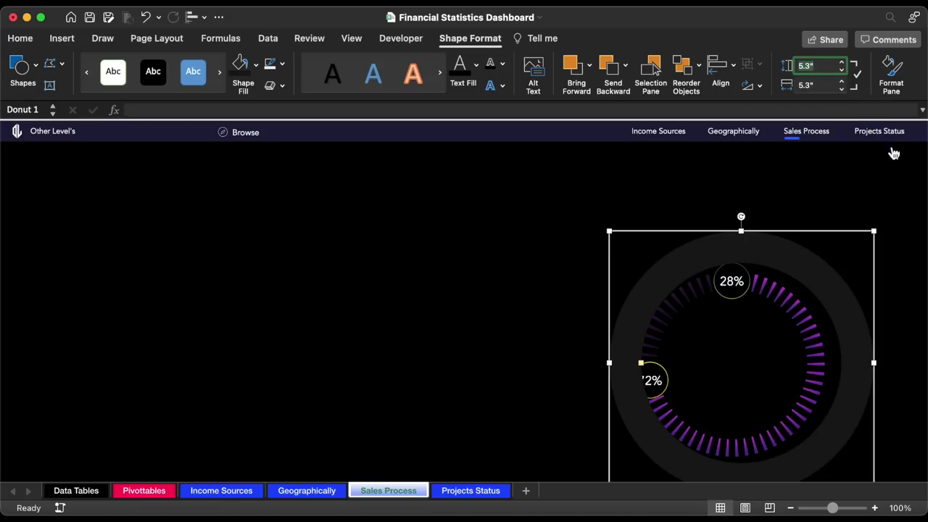
pyautogui.moveTo(777, 234); pyautogui.dragTo(763, 233)
pyautogui.click(611, 363)
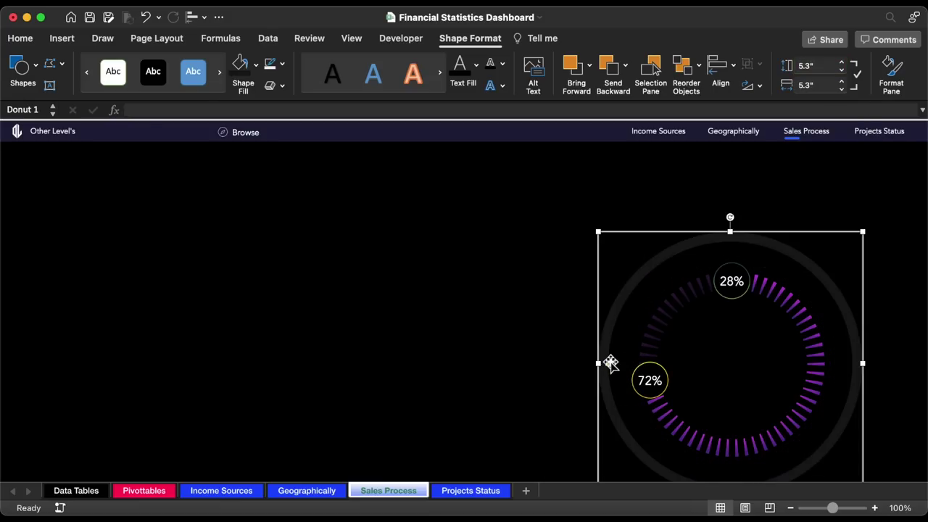
# - Draw a new oval circle on the sheet beside the chart
pyautogui.click(61, 39)
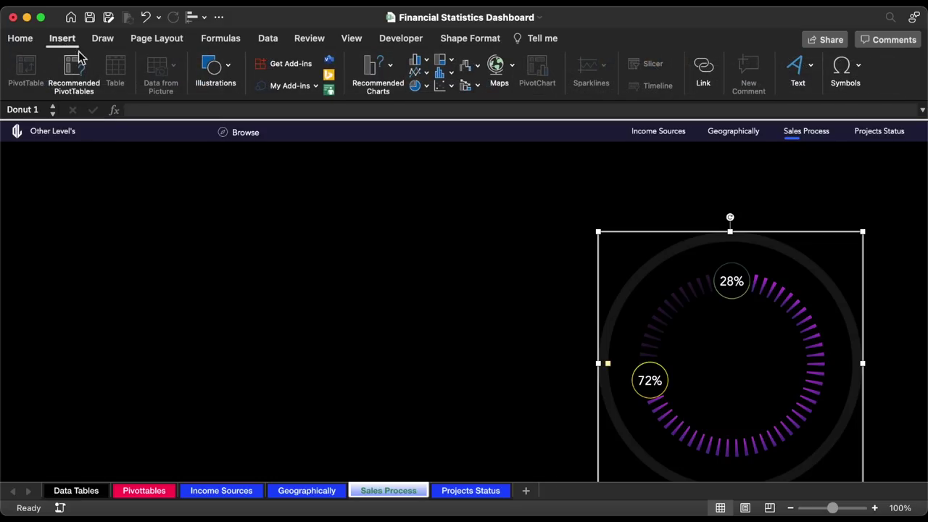
pyautogui.click(211, 69)
pyautogui.click(156, 116)
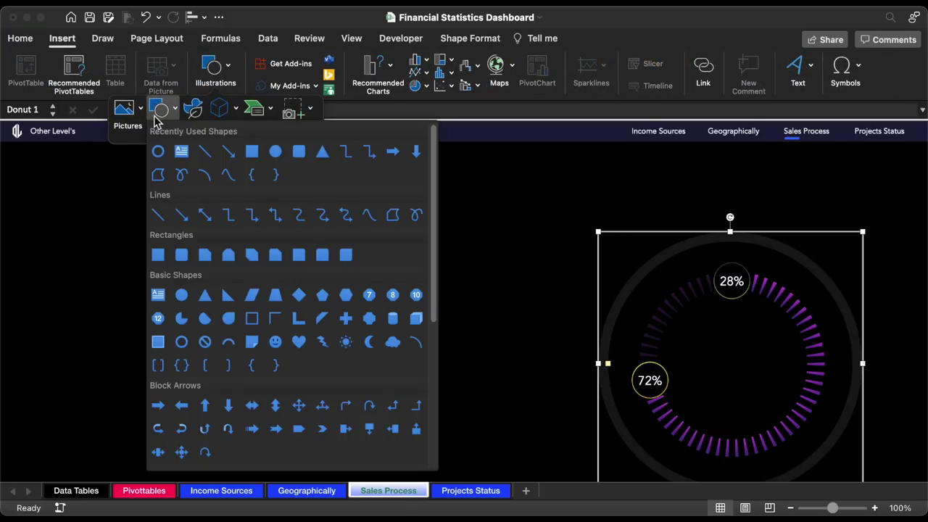
pyautogui.click(281, 153)
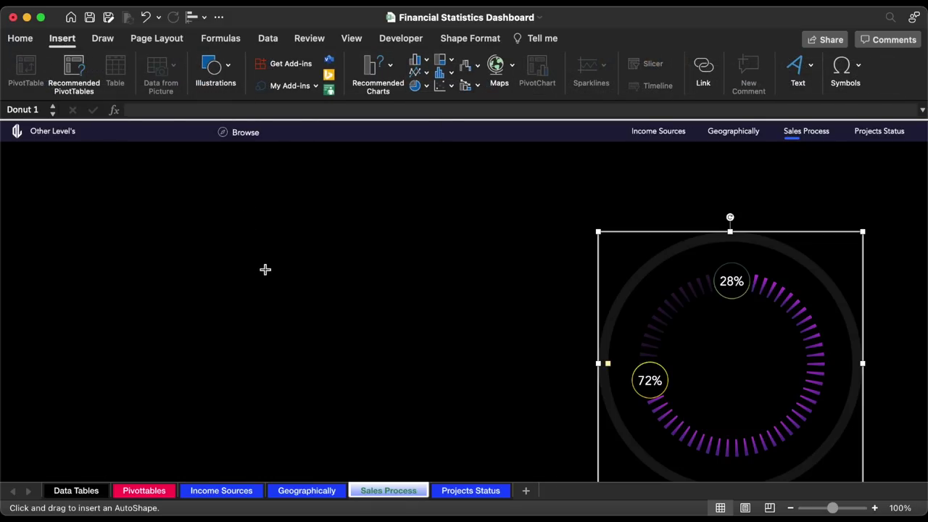
pyautogui.moveTo(265, 270); pyautogui.dragTo(343, 336)
pyautogui.moveTo(272, 259); pyautogui.dragTo(371, 281)
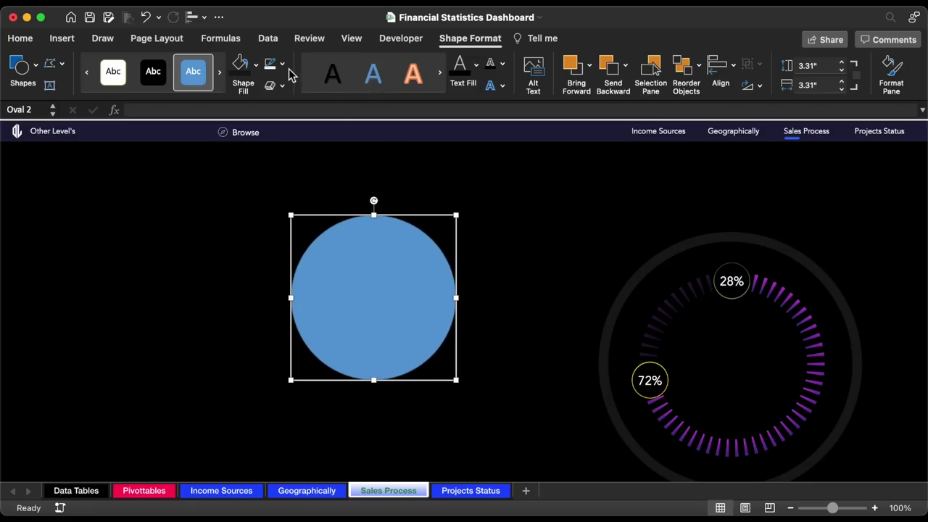
# - Remove the circle's fill, size it to 7.4", and move it around the chart
pyautogui.click(256, 64)
pyautogui.click(264, 111)
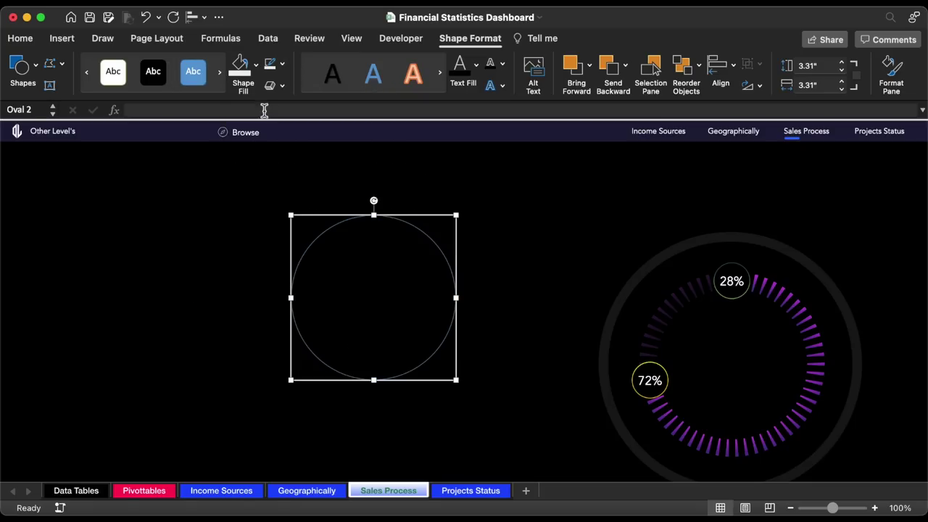
pyautogui.click(824, 66)
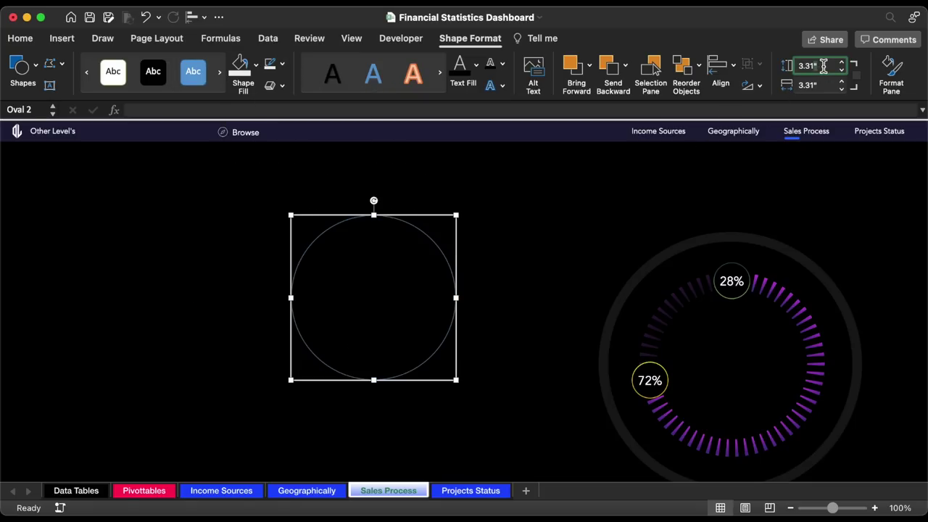
pyautogui.write('7.40')
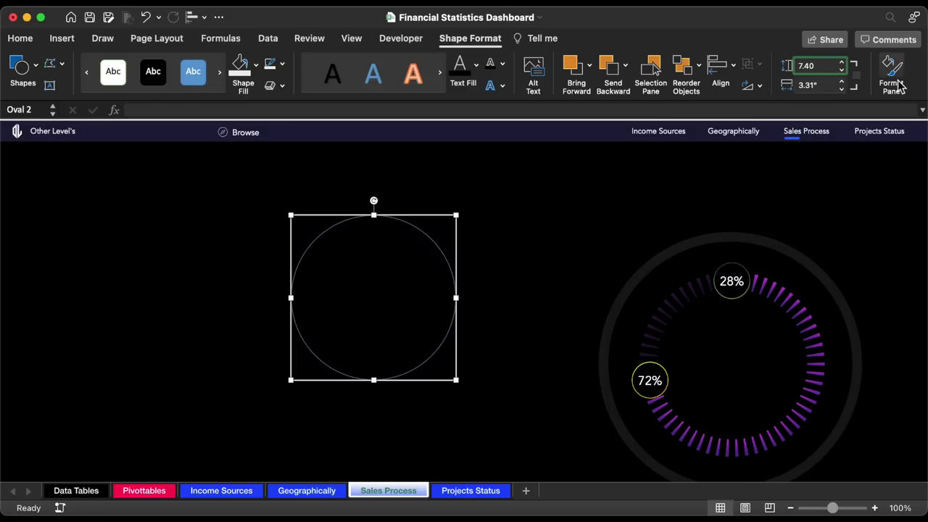
pyautogui.press('Return')
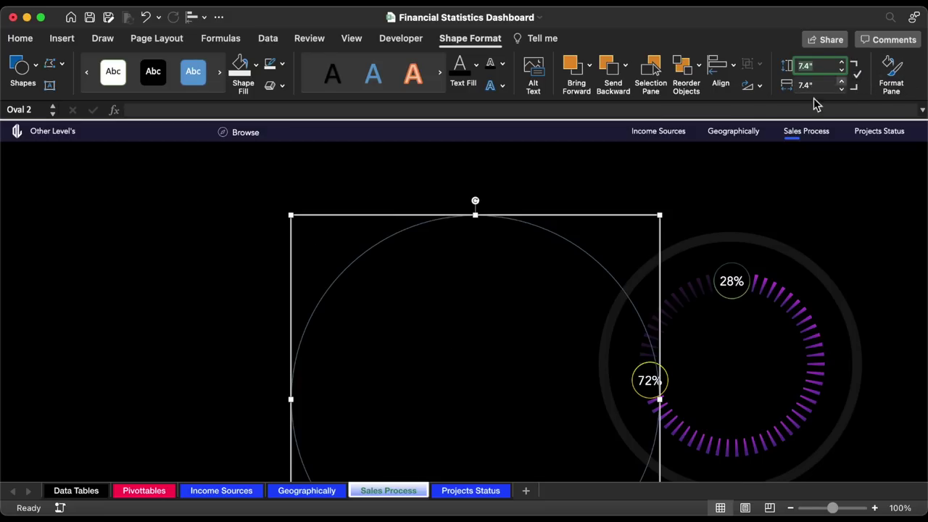
pyautogui.moveTo(423, 216); pyautogui.dragTo(676, 181)
pyautogui.hscroll(3, 675, 181)
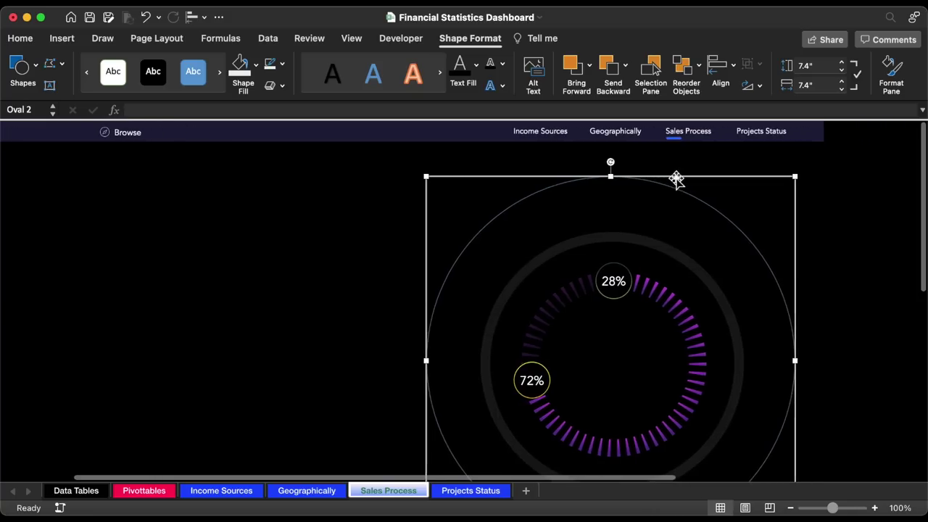
pyautogui.hscroll(1, 676, 179)
# - Give the circle a white outline at 70% transparency and 0.25 pt width
pyautogui.click(891, 75)
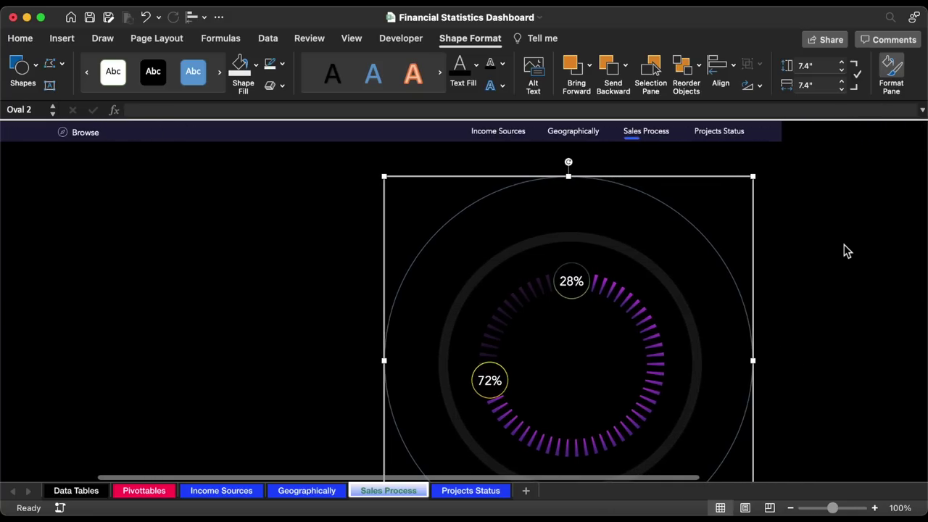
pyautogui.click(903, 379)
pyautogui.click(804, 204)
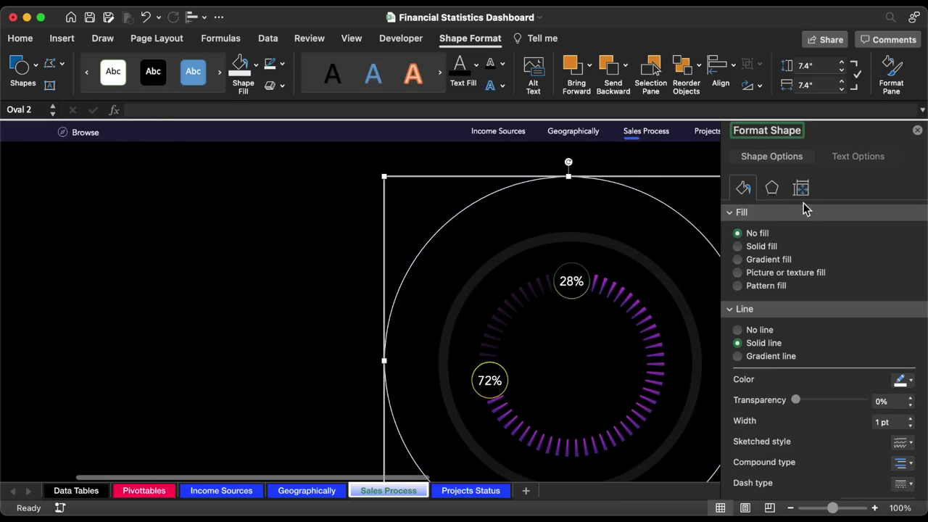
pyautogui.click(881, 400)
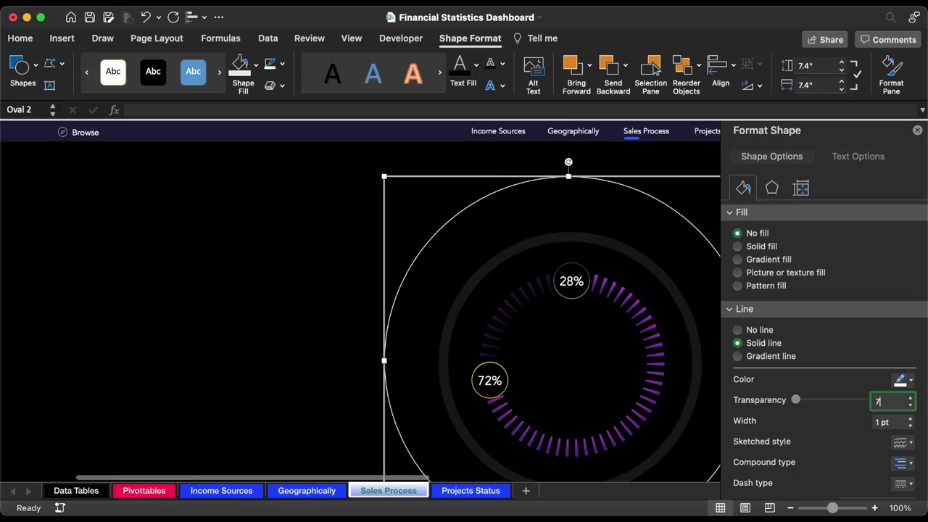
pyautogui.press('Return')
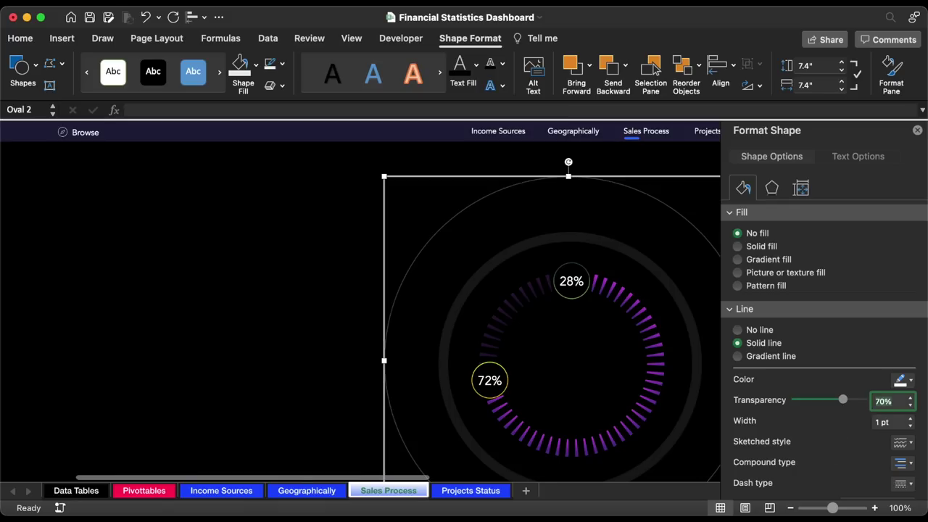
pyautogui.click(911, 426)
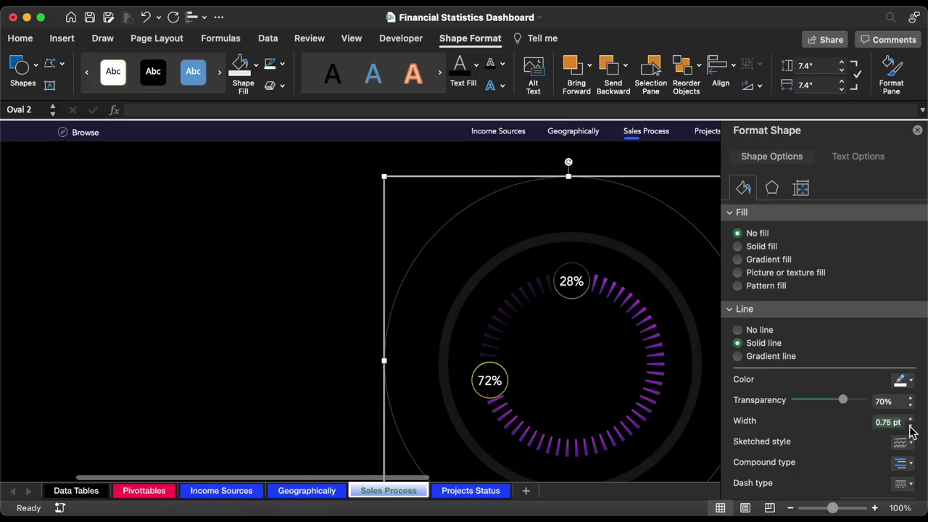
pyautogui.click(911, 426)
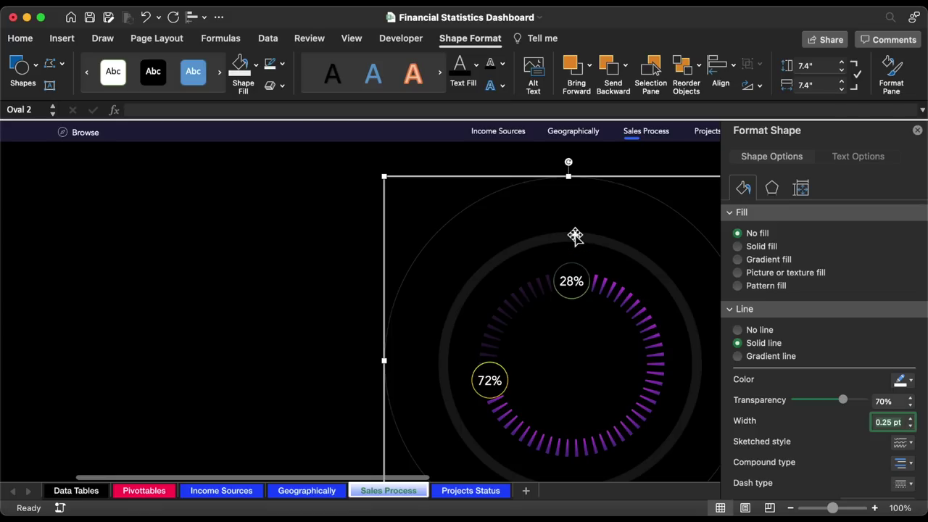
pyautogui.click(489, 181)
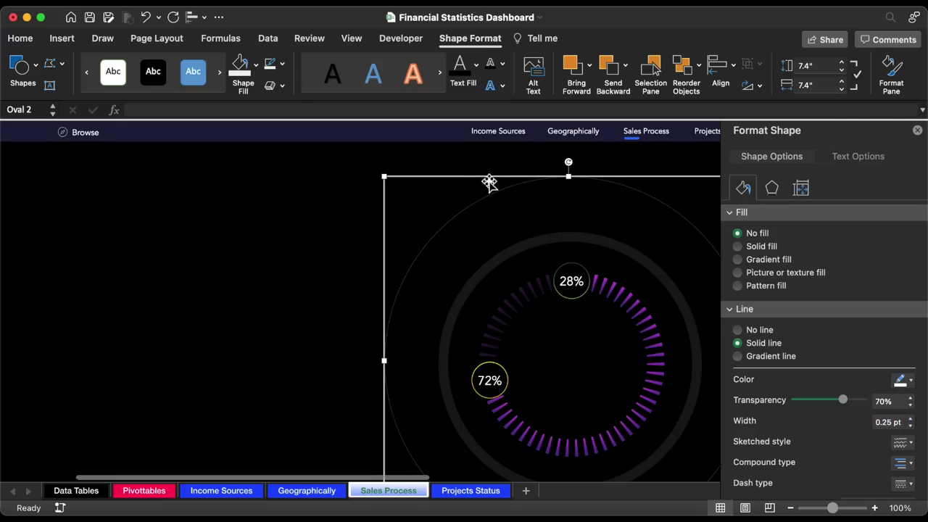
pyautogui.click(488, 184)
# - Set the larger circle to 75% outline transparency and 10.3" height, then reposition it
pyautogui.moveTo(497, 182); pyautogui.dragTo(391, 165)
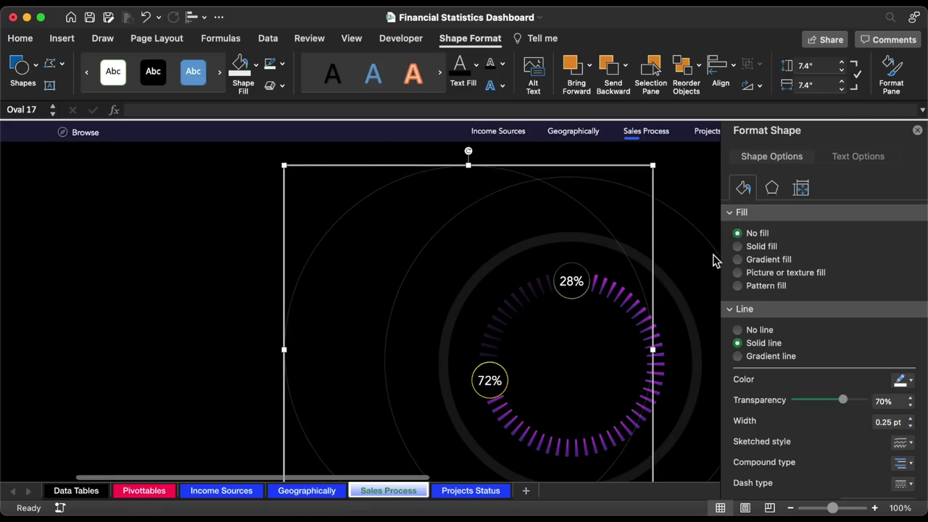
pyautogui.click(885, 400)
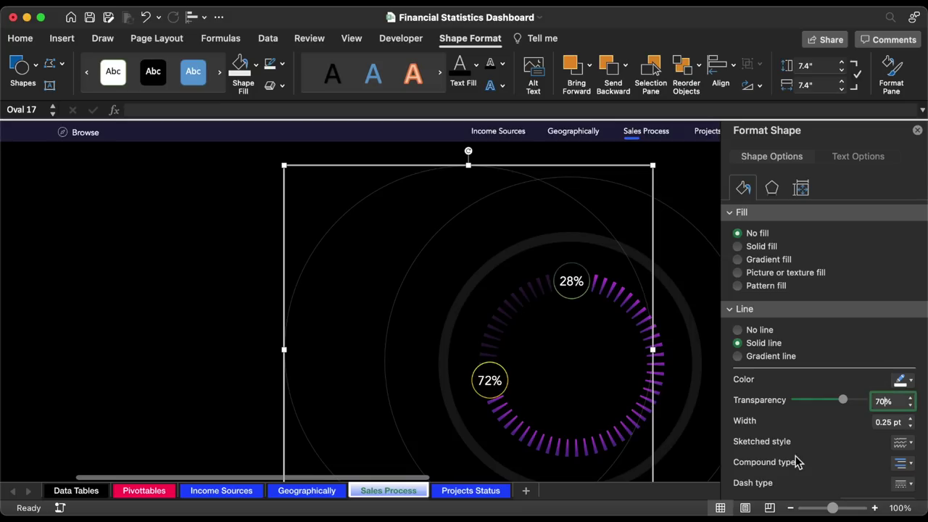
pyautogui.press('Return')
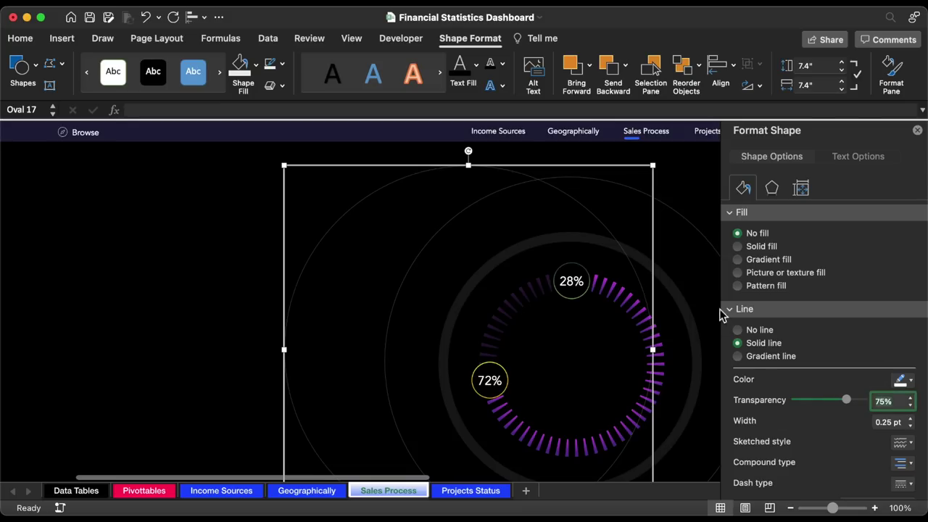
pyautogui.click(818, 66)
pyautogui.write('10.30')
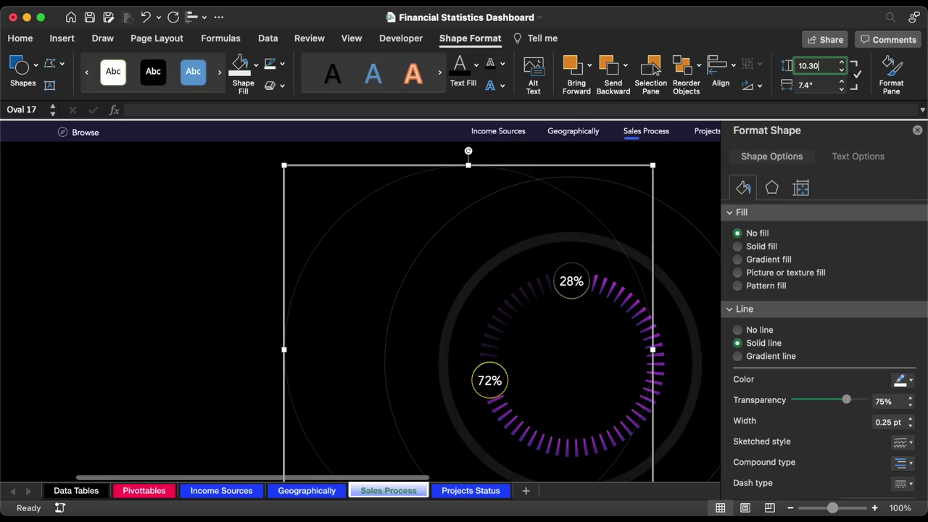
pyautogui.press('Return')
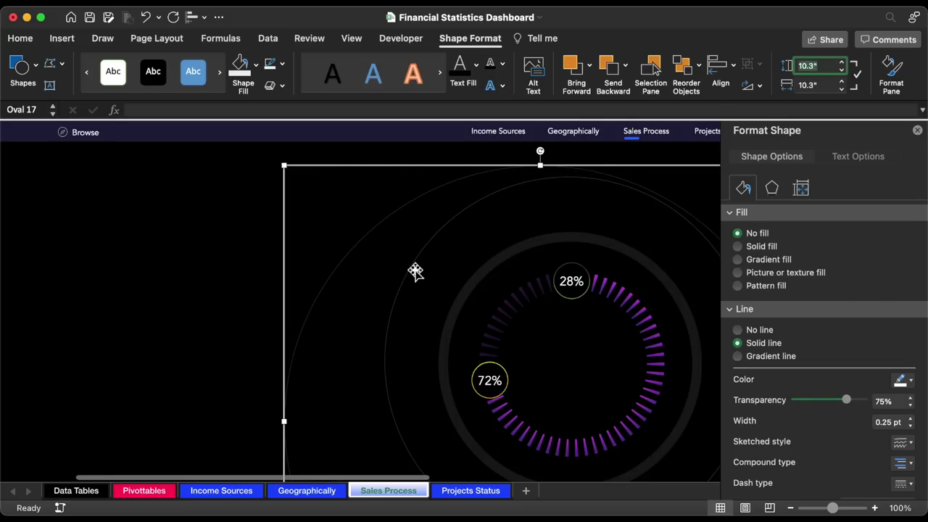
pyautogui.moveTo(284, 387); pyautogui.dragTo(321, 347)
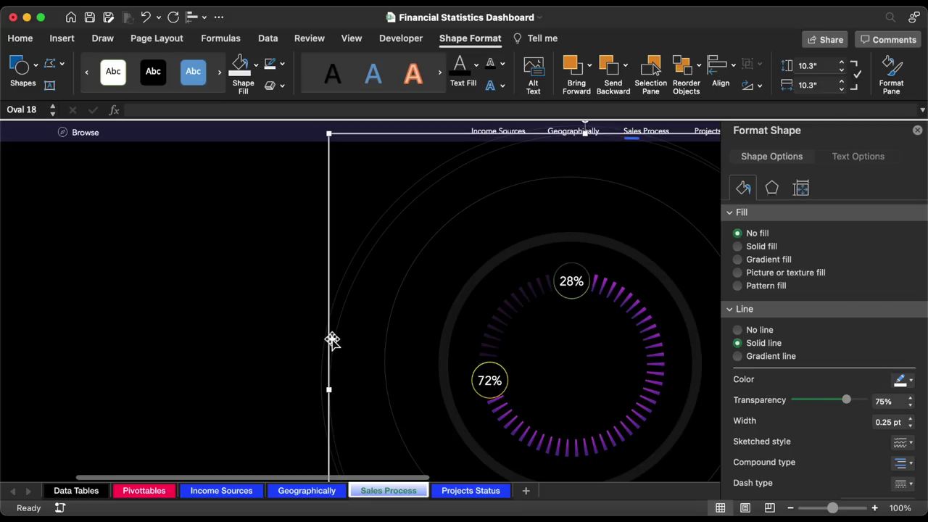
# - Copy the circle and give the copy 81% outline transparency and 11.3" height
pyautogui.moveTo(332, 338); pyautogui.dragTo(232, 344)
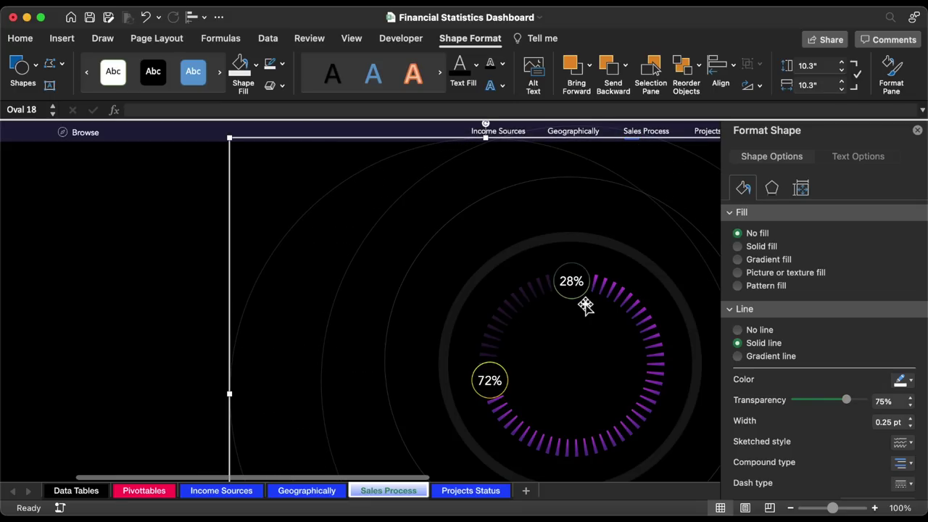
pyautogui.click(884, 403)
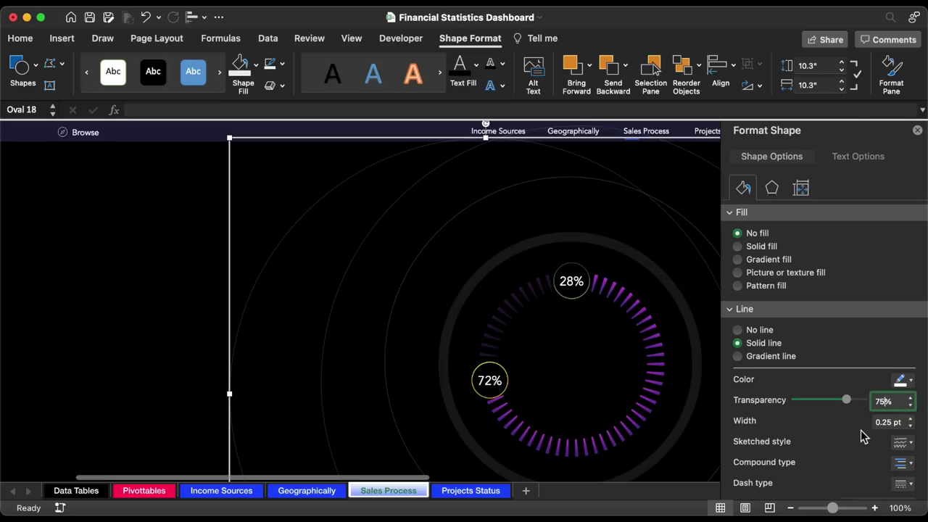
pyautogui.press('Return')
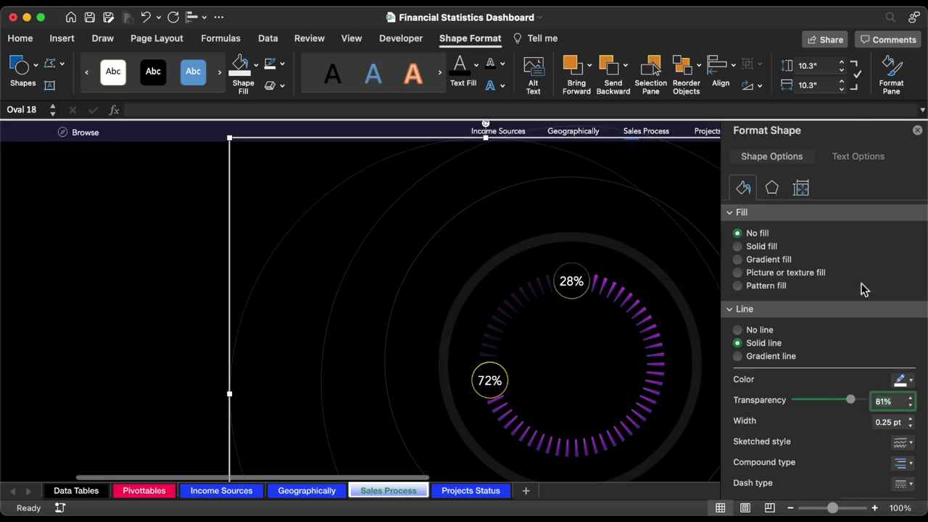
pyautogui.click(807, 66)
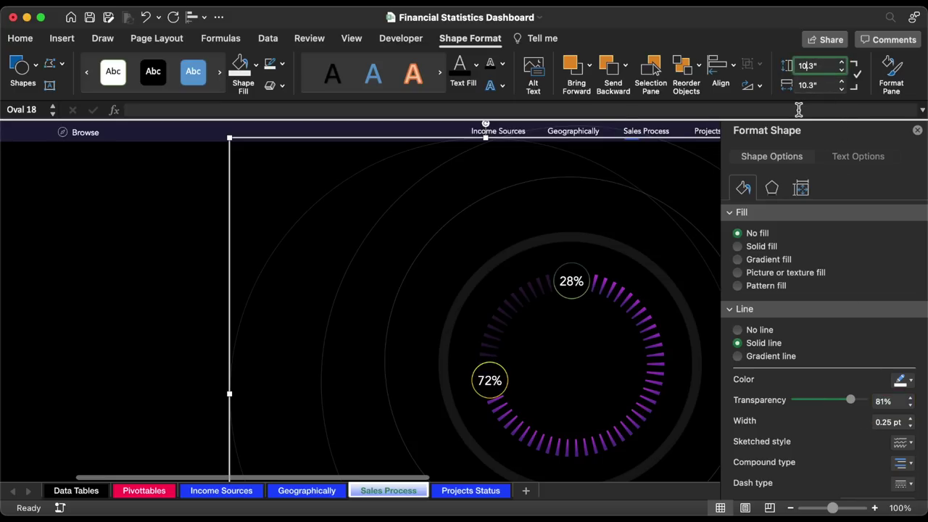
pyautogui.press('Return')
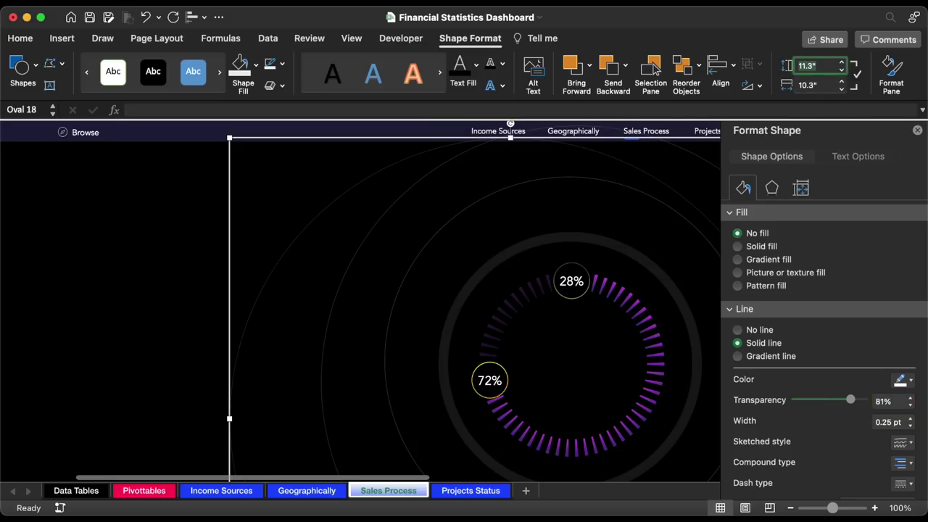
pyautogui.click(917, 130)
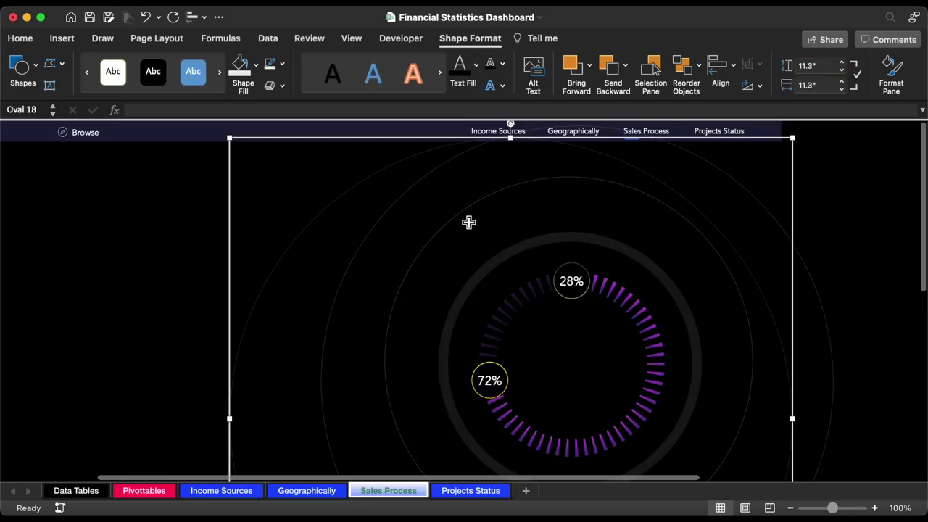
# - Select the donut and oval rings and align their centres horizontally
pyautogui.keyDown('shift'); pyautogui.click(351, 269); pyautogui.keyUp('shift')
pyautogui.keyDown('shift'); pyautogui.click(506, 209); pyautogui.keyUp('shift')
pyautogui.keyDown('shift'); pyautogui.click(485, 198); pyautogui.keyUp('shift')
pyautogui.keyDown('shift'); pyautogui.click(472, 287); pyautogui.keyUp('shift')
pyautogui.keyDown('shift'); pyautogui.click(429, 250); pyautogui.keyUp('shift')
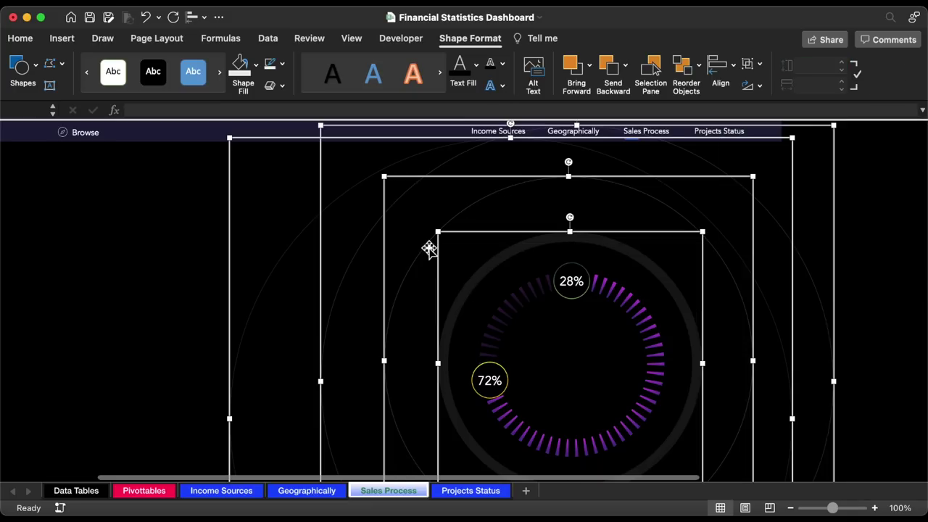
pyautogui.click(198, 18)
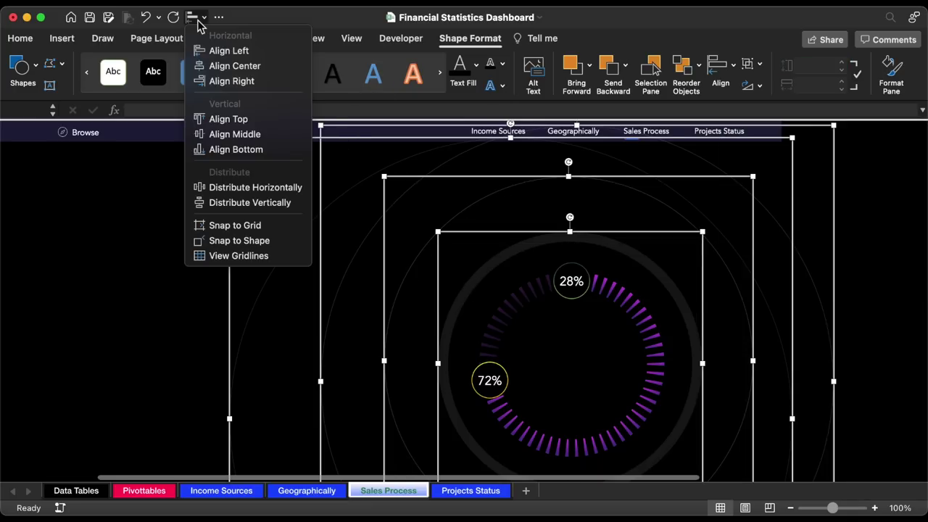
pyautogui.click(222, 66)
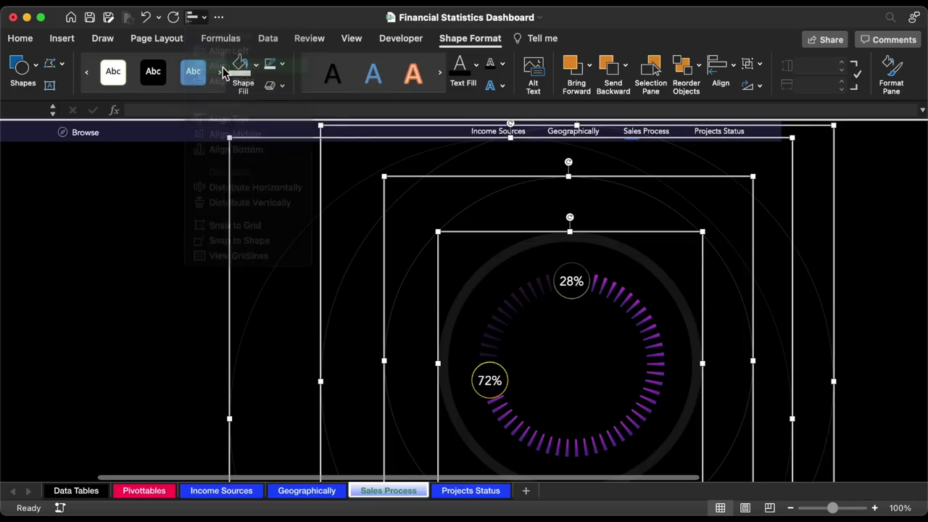
# - Align the rings' middles vertically and drag the ring chart down into their centre
pyautogui.click(201, 20)
pyautogui.click(229, 133)
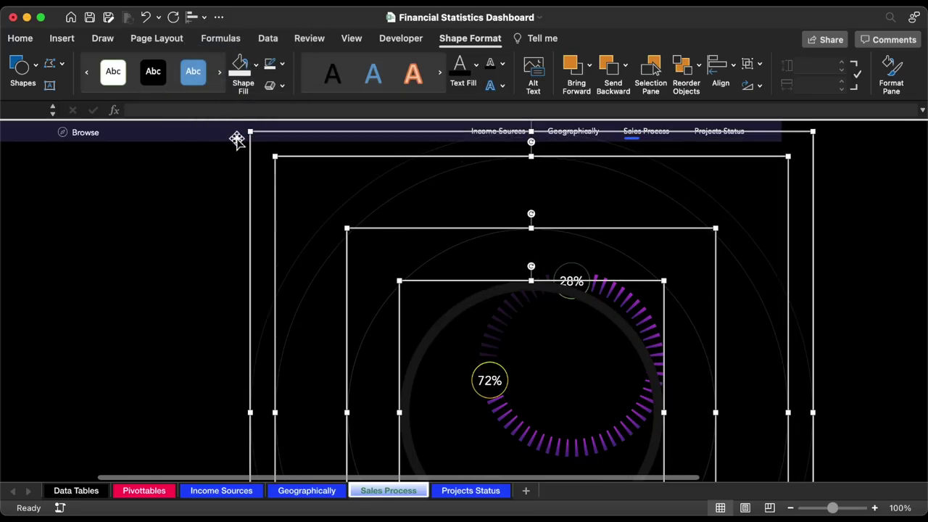
pyautogui.click(650, 256)
pyautogui.moveTo(651, 255); pyautogui.dragTo(657, 282)
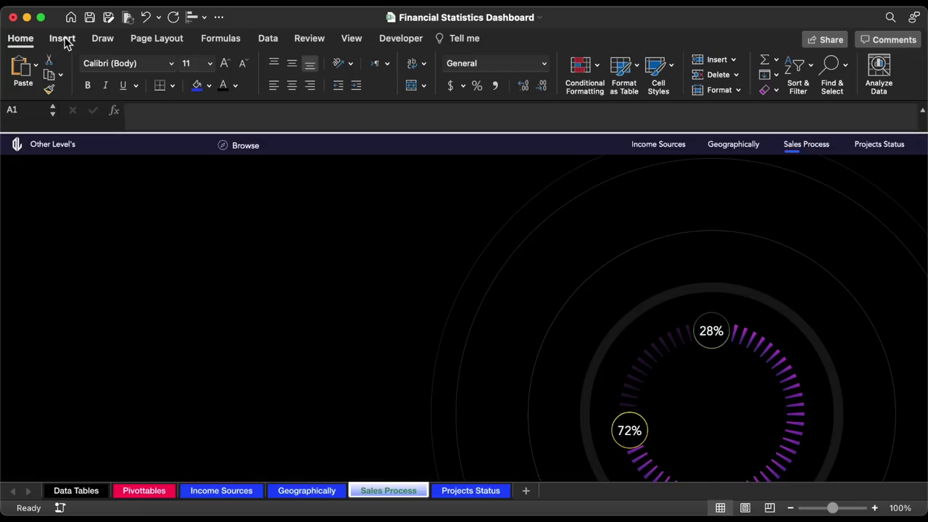
# - Draw a new oval to the left of the rings
pyautogui.click(62, 39)
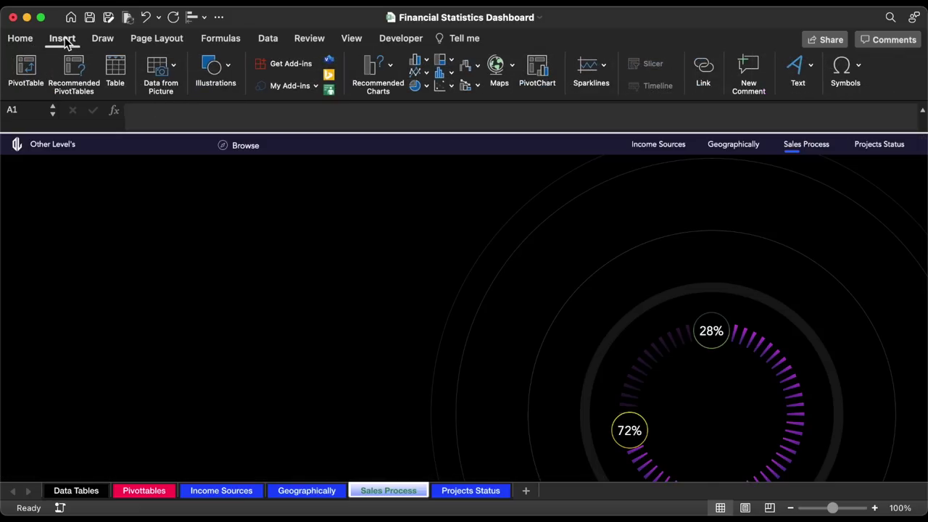
pyautogui.click(214, 68)
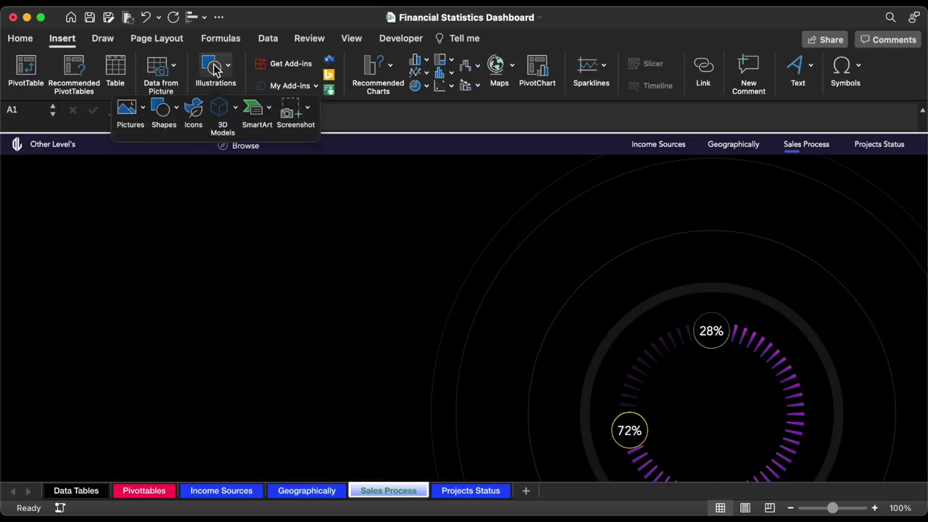
pyautogui.click(163, 109)
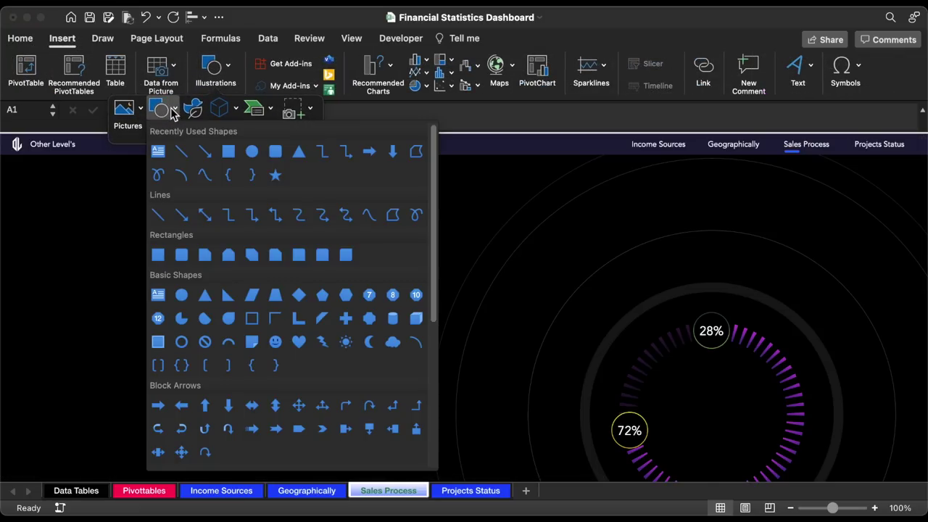
pyautogui.click(257, 155)
pyautogui.click(181, 348)
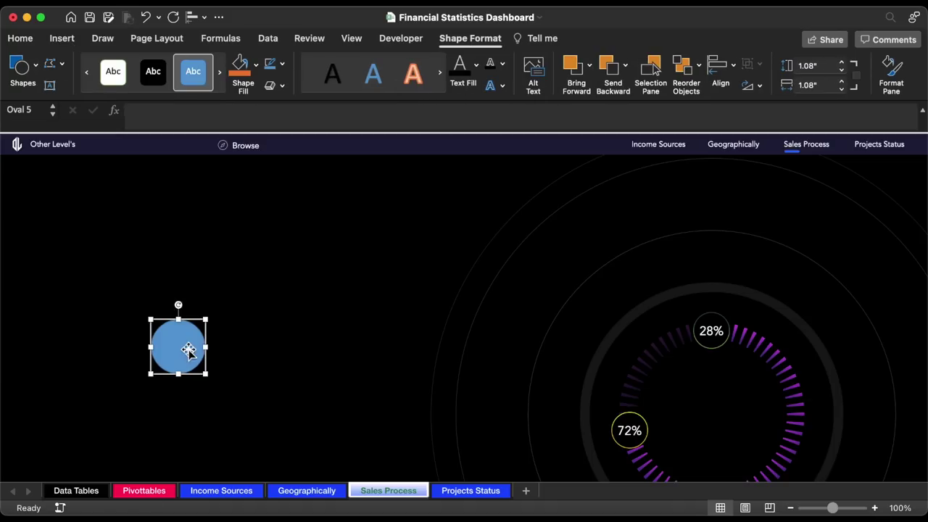
pyautogui.moveTo(189, 353); pyautogui.dragTo(178, 394)
pyautogui.scroll(-2, 181, 370)
pyautogui.moveTo(186, 348); pyautogui.dragTo(127, 330)
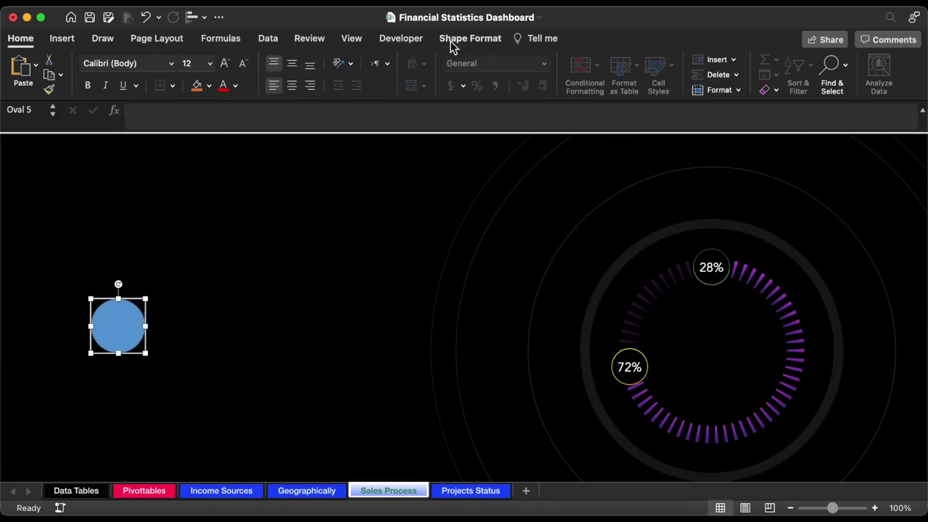
# - Size the oval to 0.74" high and 0.74" wide
pyautogui.write('0')
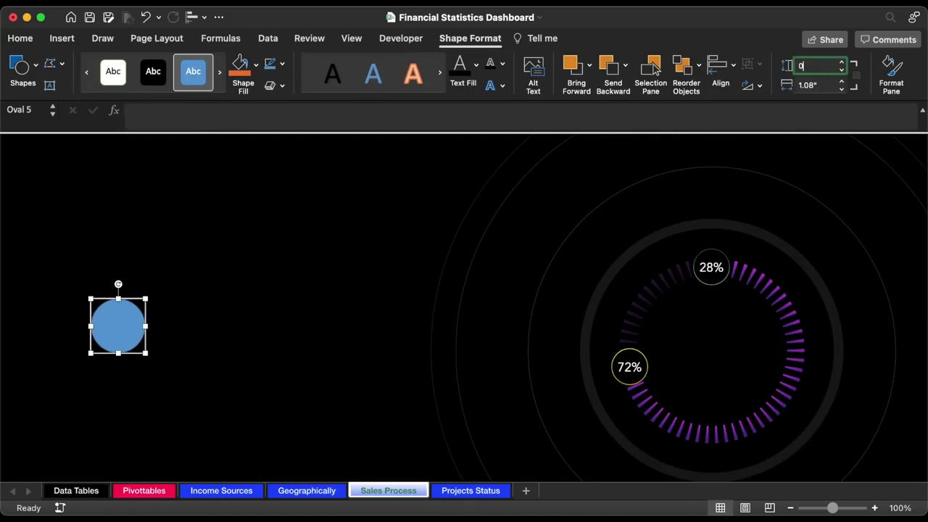
pyautogui.write('.74')
pyautogui.press('Return')
pyautogui.click(826, 84)
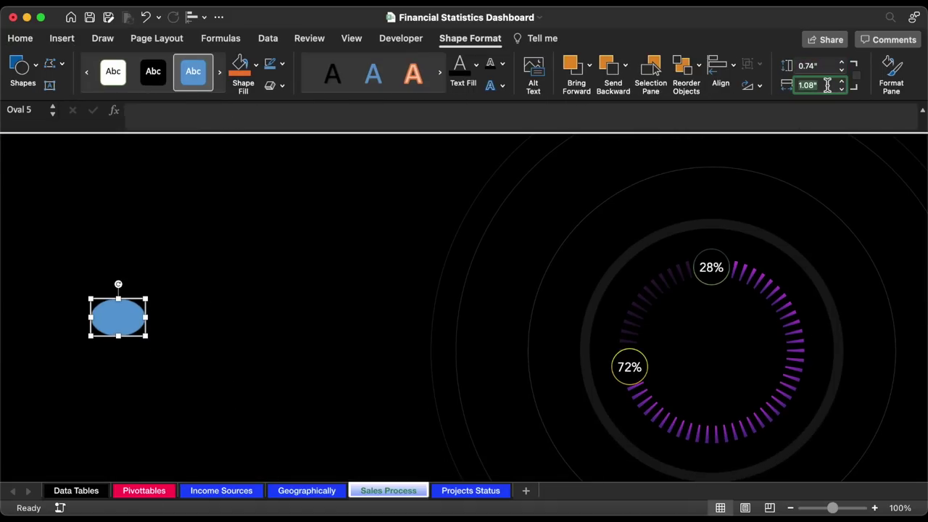
pyautogui.write('0.74')
pyautogui.press('Return')
# - Give the circle a white, 58%-transparent outline with no fill, and shift it left
pyautogui.click(282, 64)
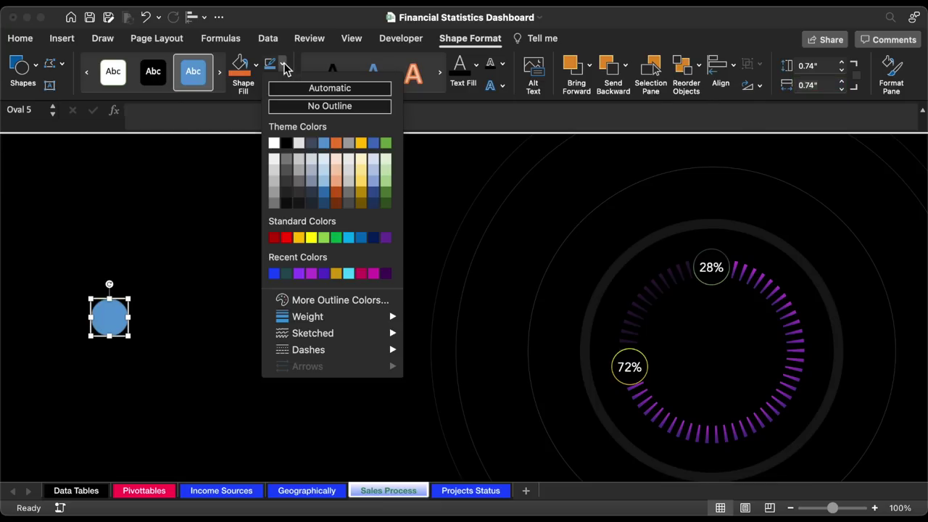
pyautogui.click(274, 143)
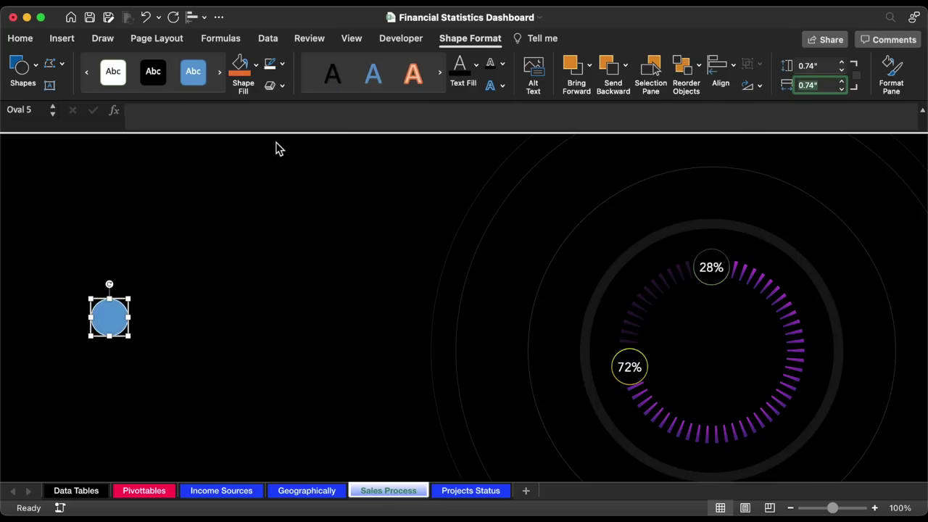
pyautogui.click(255, 67)
pyautogui.click(266, 112)
pyautogui.doubleClick(125, 313)
pyautogui.moveTo(125, 313)
pyautogui.mouseDown()
pyautogui.moveTo(131, 344)
pyautogui.moveTo(120, 348)
pyautogui.moveTo(106, 313)
pyautogui.mouseUp()
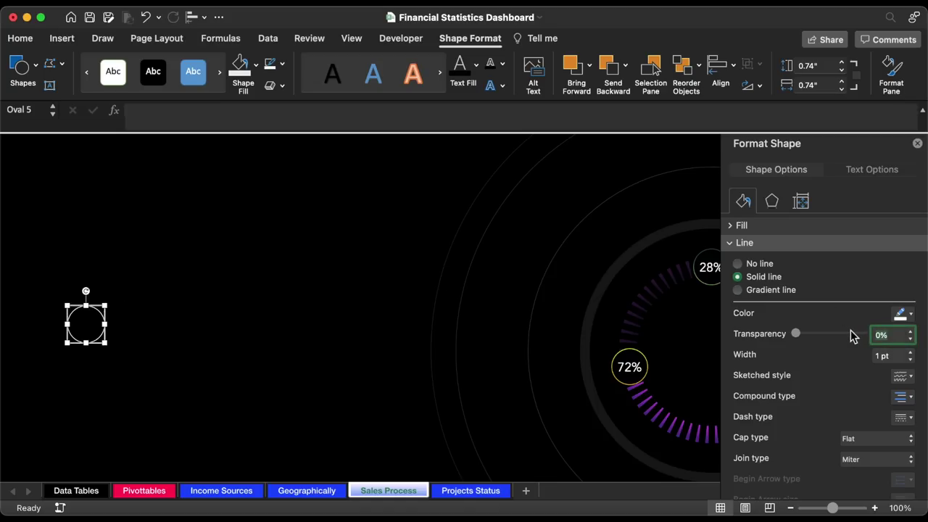
pyautogui.press('Return')
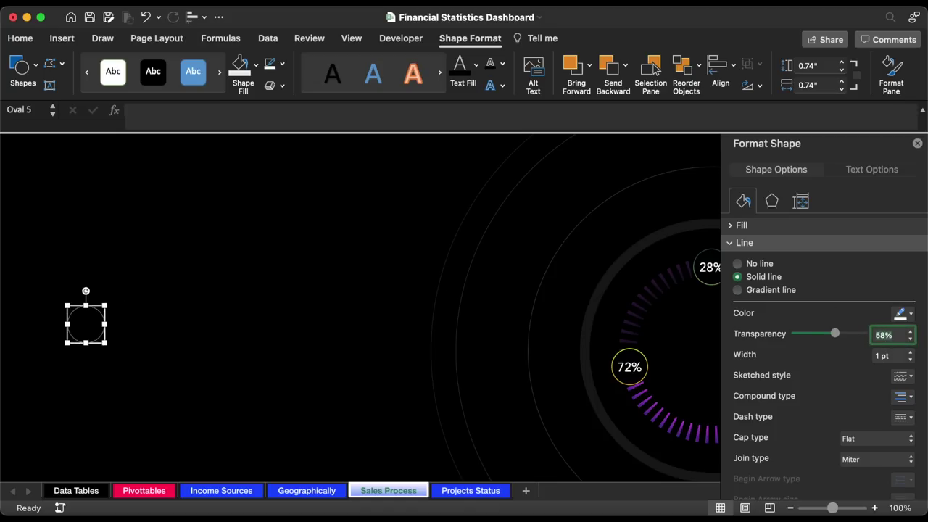
# - Copy the circle into a column on the right and distribute the three evenly vertically
pyautogui.moveTo(79, 311); pyautogui.dragTo(238, 438)
pyautogui.keyDown('shift'); pyautogui.click(219, 337); pyautogui.keyUp('shift')
pyautogui.keyDown('shift'); pyautogui.click(219, 227); pyautogui.keyUp('shift')
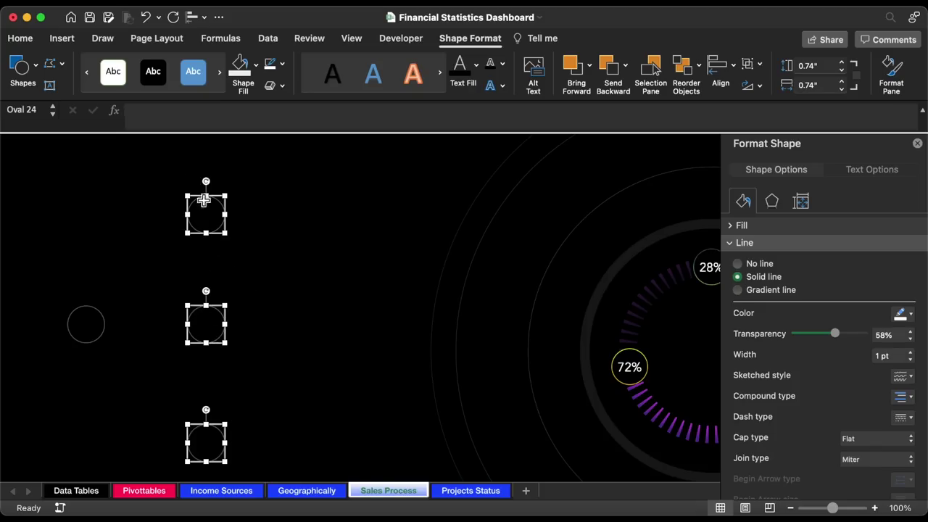
pyautogui.click(196, 19)
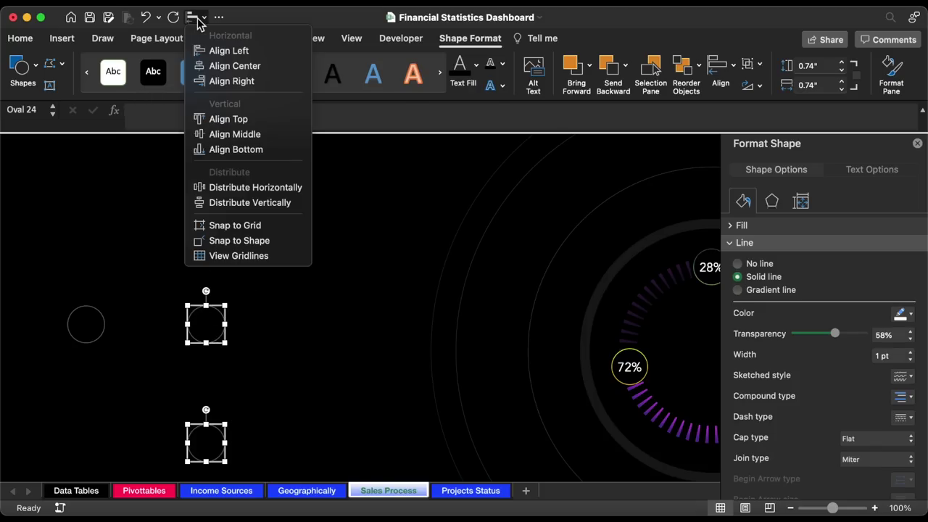
pyautogui.click(216, 203)
# - Level the left circle with the middle column circle and nudge it slightly left
pyautogui.click(180, 293)
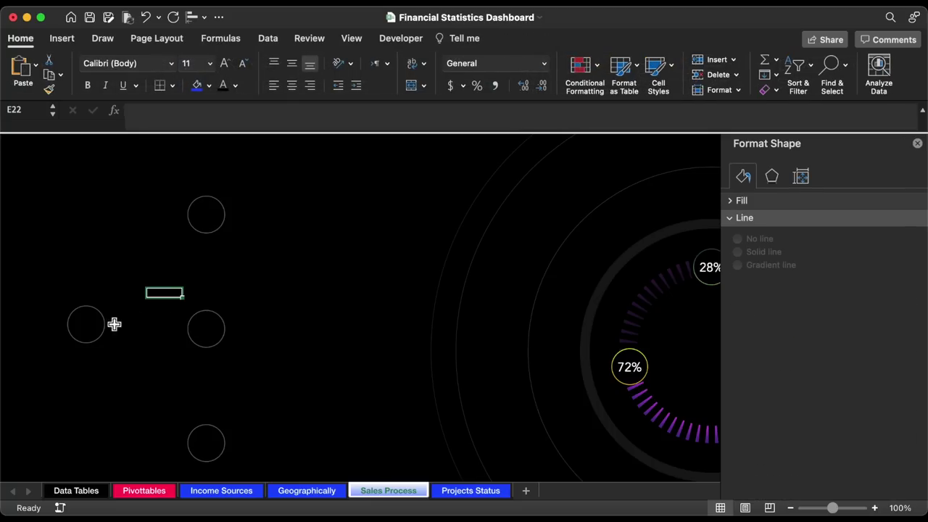
pyautogui.click(101, 322)
pyautogui.keyDown('shift'); pyautogui.click(201, 321); pyautogui.keyUp('shift')
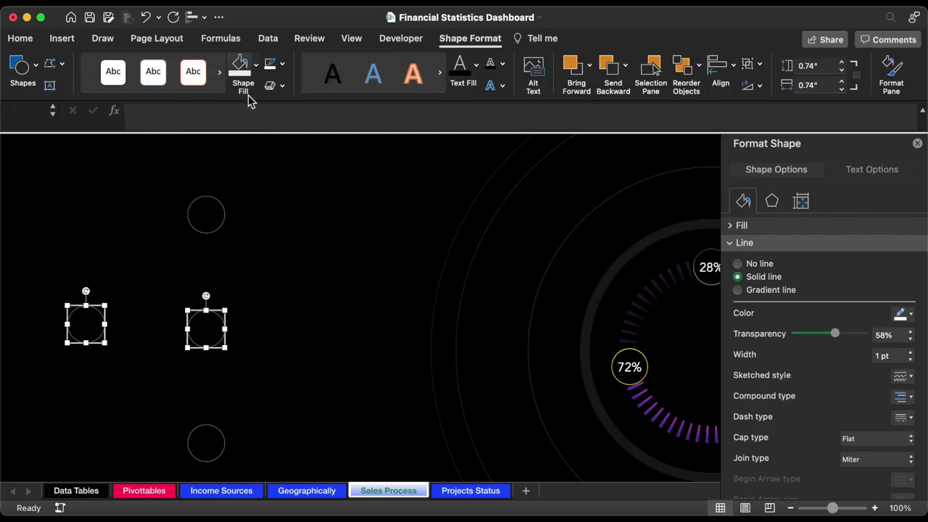
pyautogui.click(192, 21)
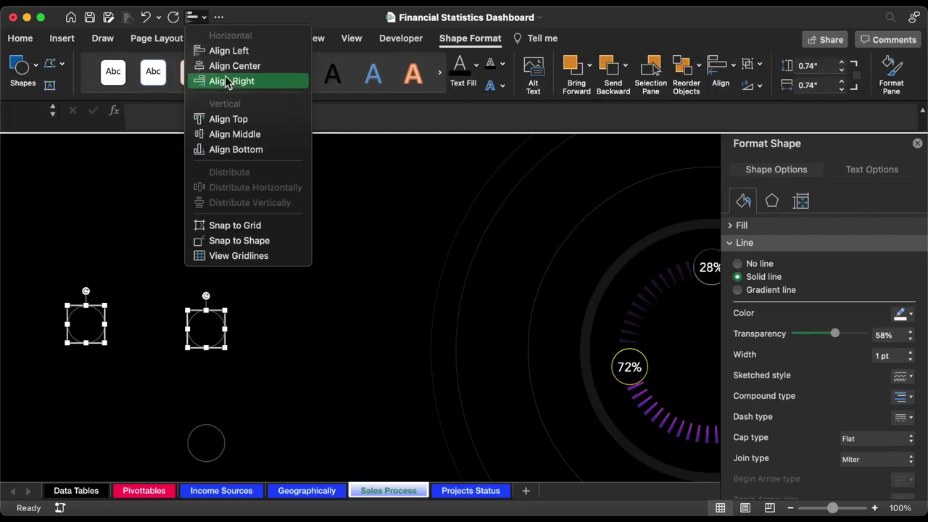
pyautogui.click(242, 150)
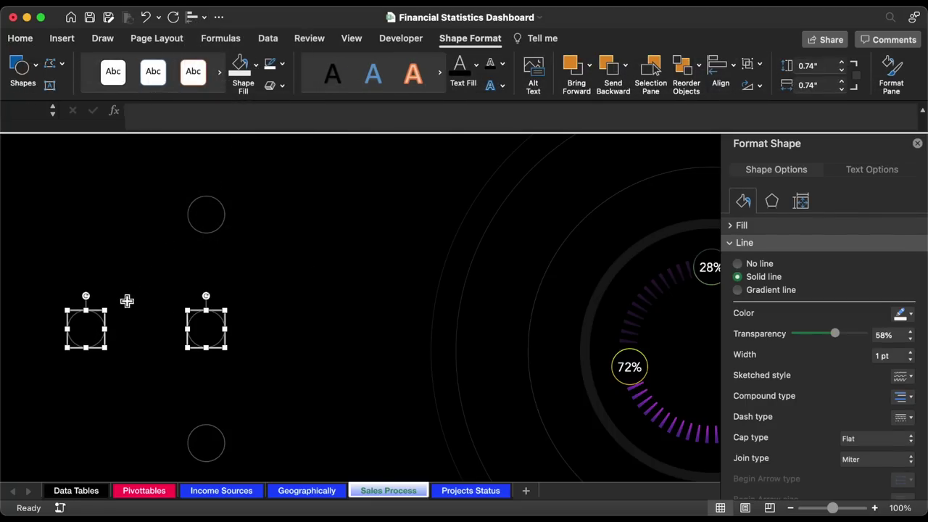
pyautogui.click(112, 318)
pyautogui.click(106, 327)
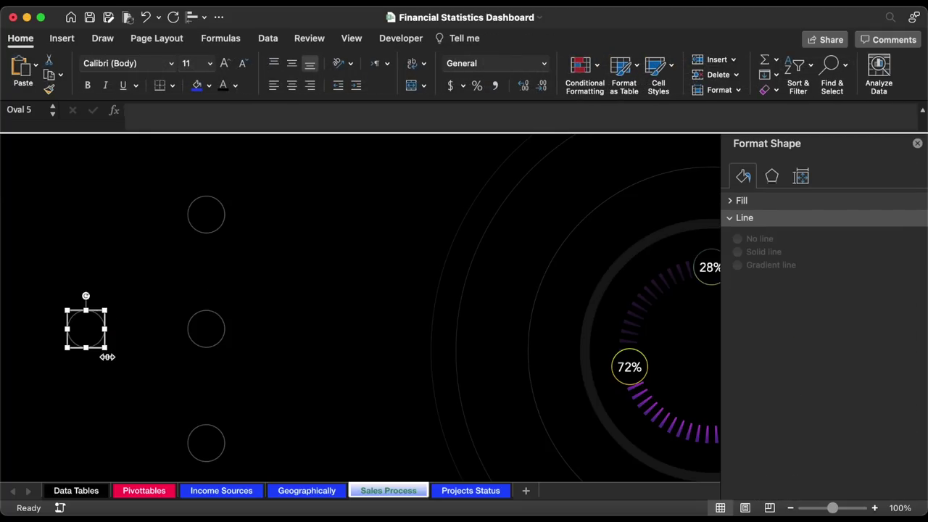
pyautogui.press('Left')
pyautogui.press('Left')
pyautogui.press('Left')
pyautogui.press('Left')
pyautogui.press('Left')
pyautogui.press('Left')
pyautogui.press('Left')
pyautogui.press('Left')
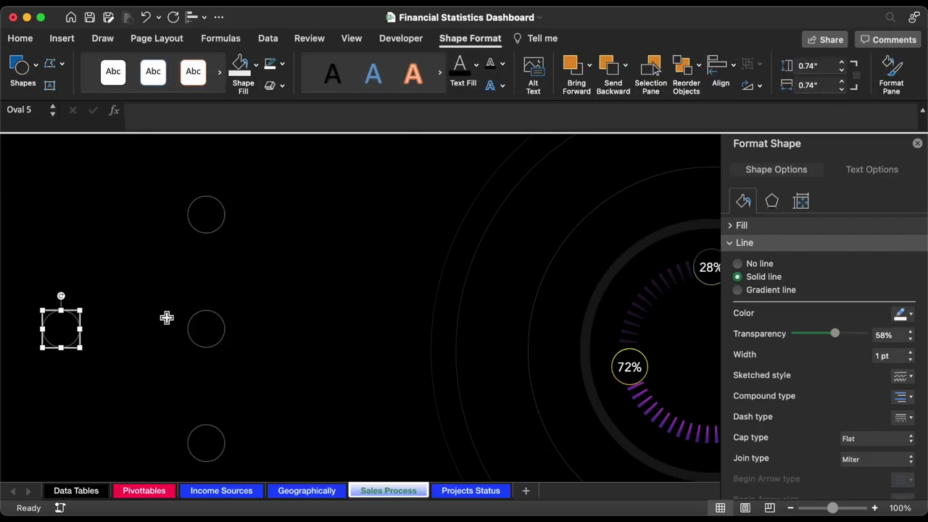
# - Thin the outlines of all four circles to 0.5 pt
pyautogui.keyDown('shift'); pyautogui.click(204, 317); pyautogui.keyUp('shift')
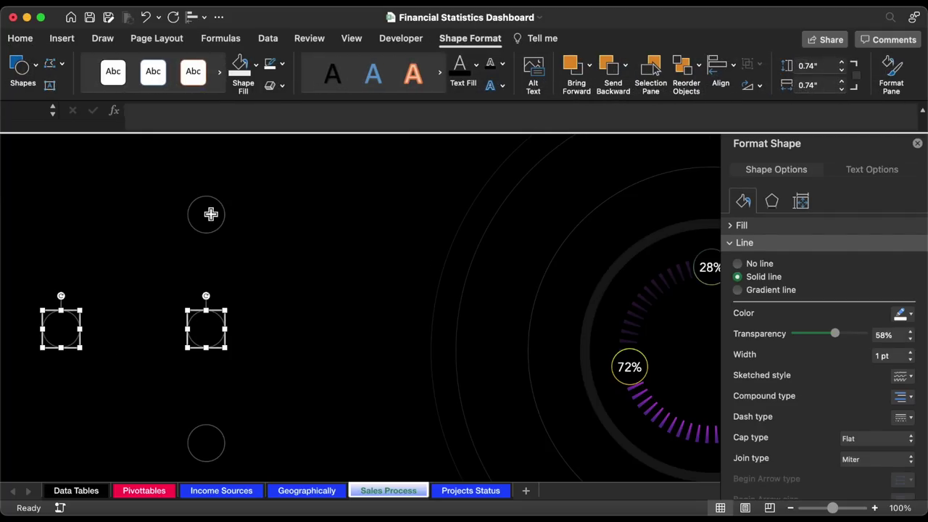
pyautogui.keyDown('shift'); pyautogui.click(204, 233); pyautogui.keyUp('shift')
pyautogui.keyDown('shift'); pyautogui.click(223, 438); pyautogui.keyUp('shift')
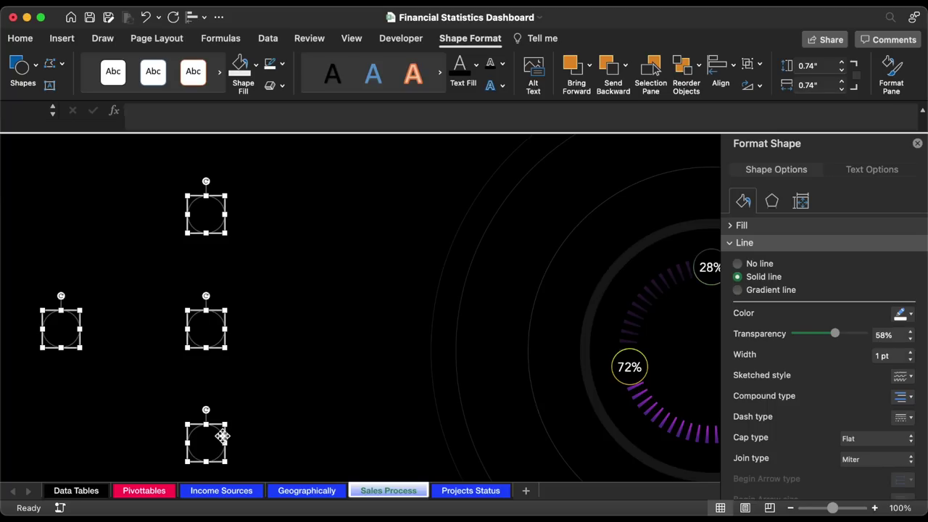
pyautogui.click(911, 359)
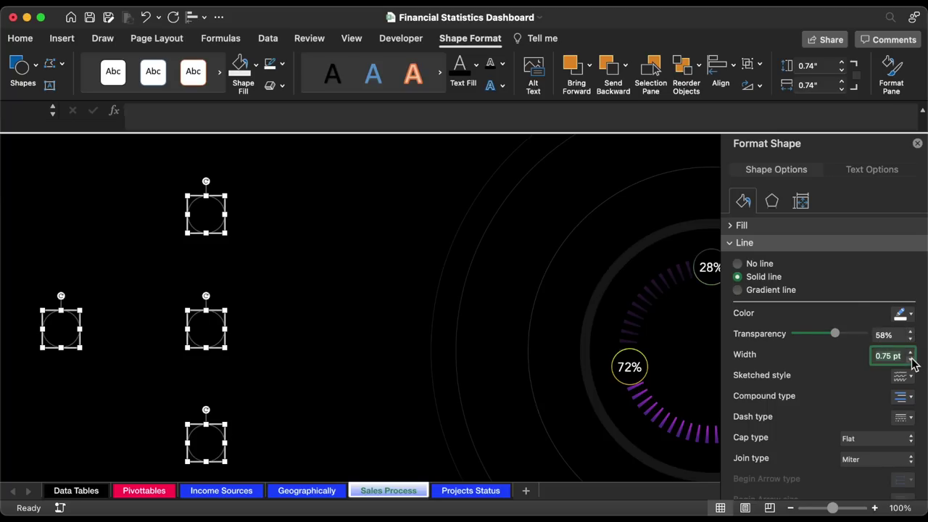
pyautogui.click(911, 359)
pyautogui.click(164, 272)
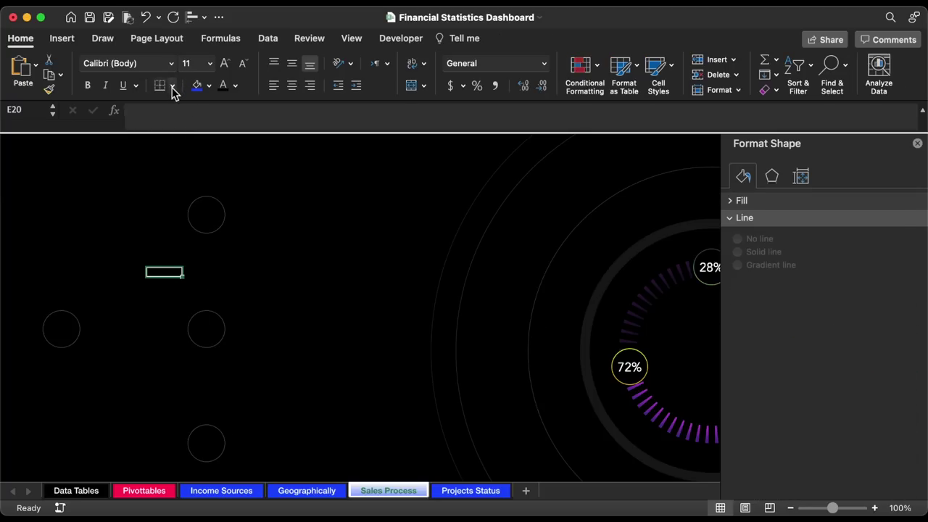
# - Draw a straight line from the left circle to the top column circle
pyautogui.click(62, 40)
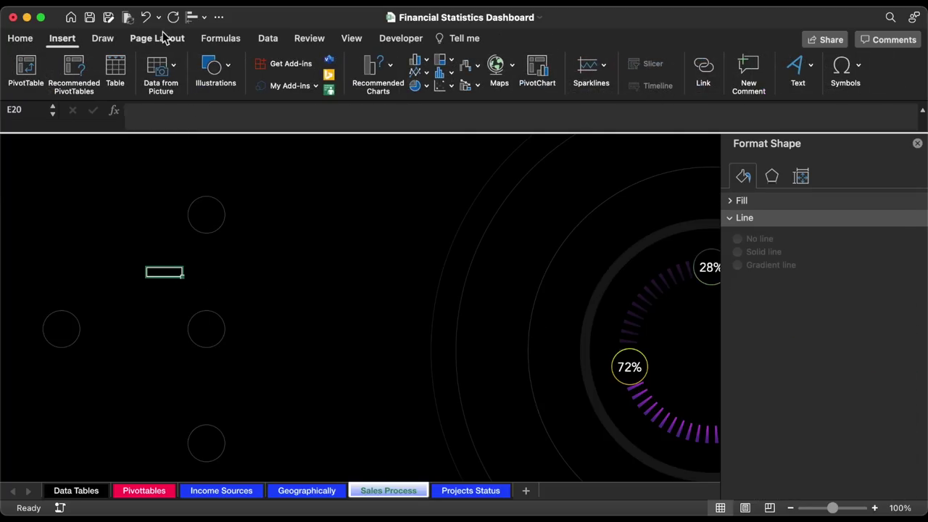
pyautogui.click(214, 68)
pyautogui.click(170, 105)
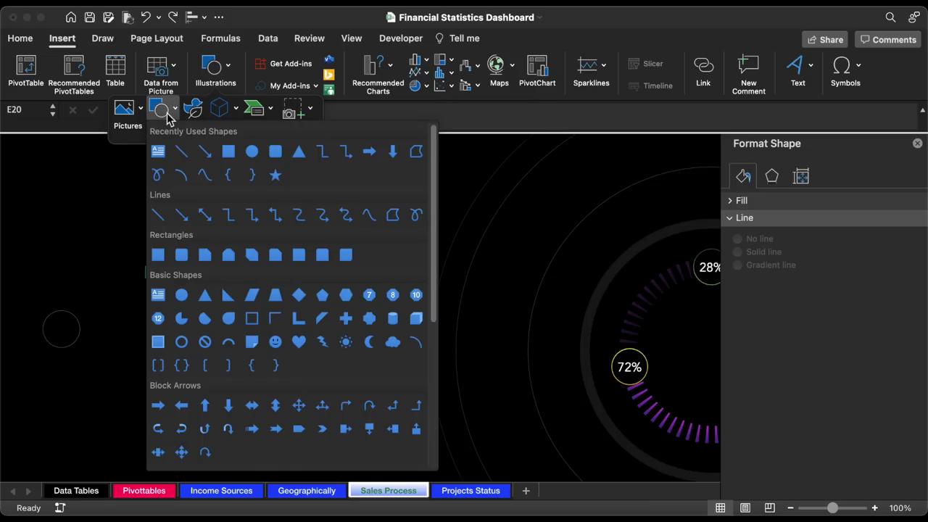
pyautogui.click(181, 151)
pyautogui.moveTo(148, 222); pyautogui.dragTo(75, 315)
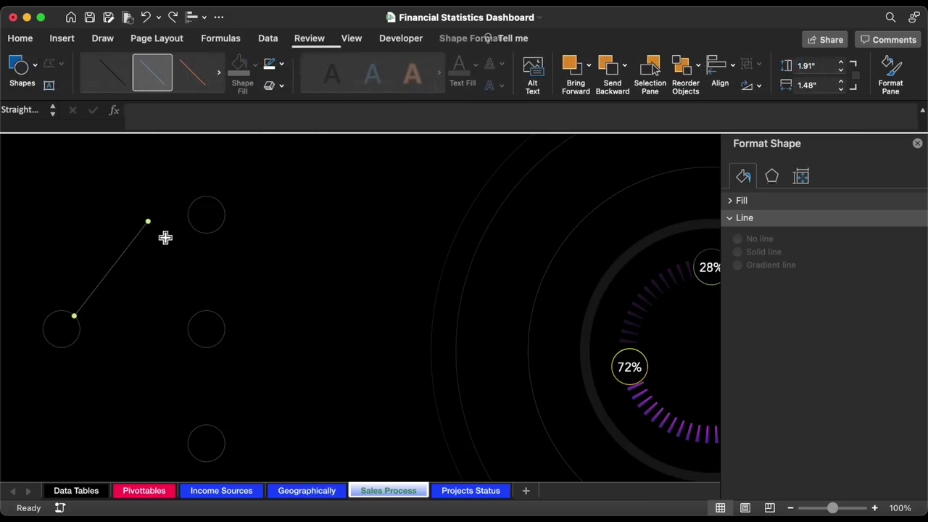
pyautogui.moveTo(149, 222); pyautogui.dragTo(194, 228)
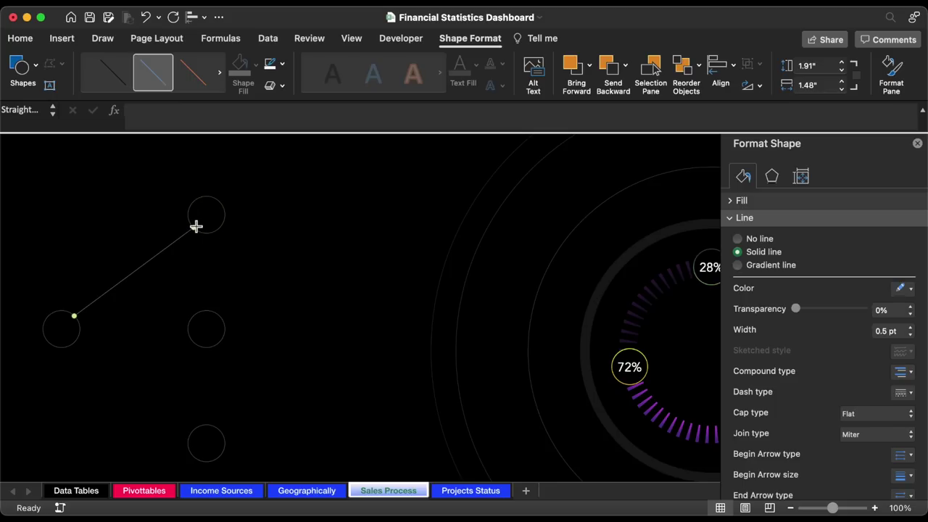
# - Make the connector line white with 58% transparency
pyautogui.click(907, 289)
pyautogui.click(807, 328)
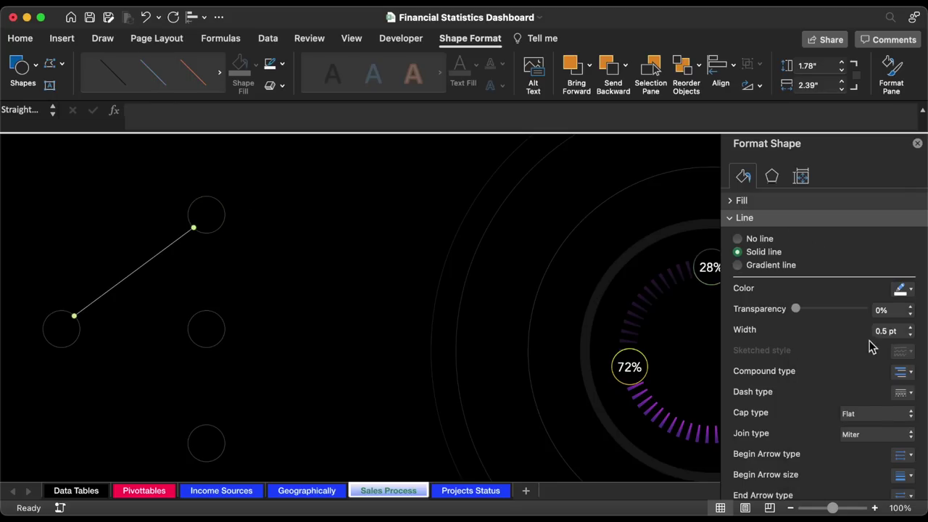
pyautogui.click(885, 312)
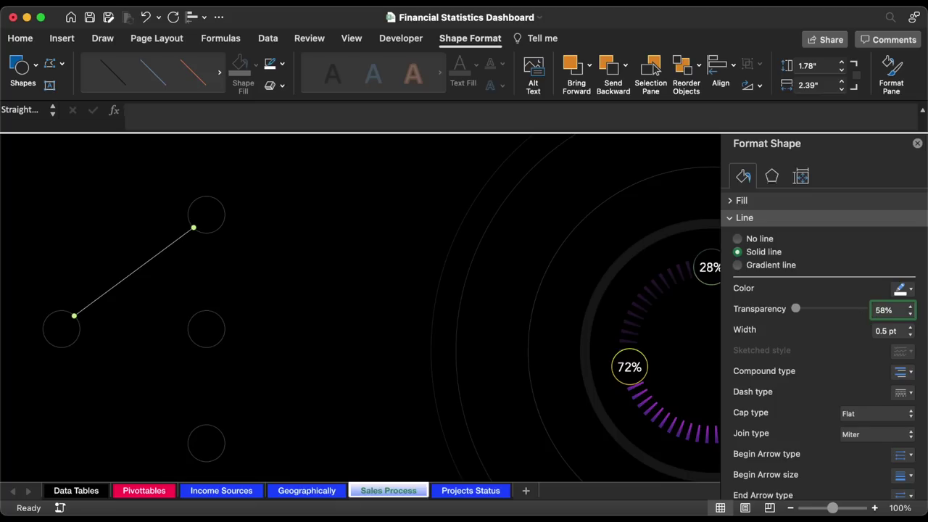
pyautogui.press('Return')
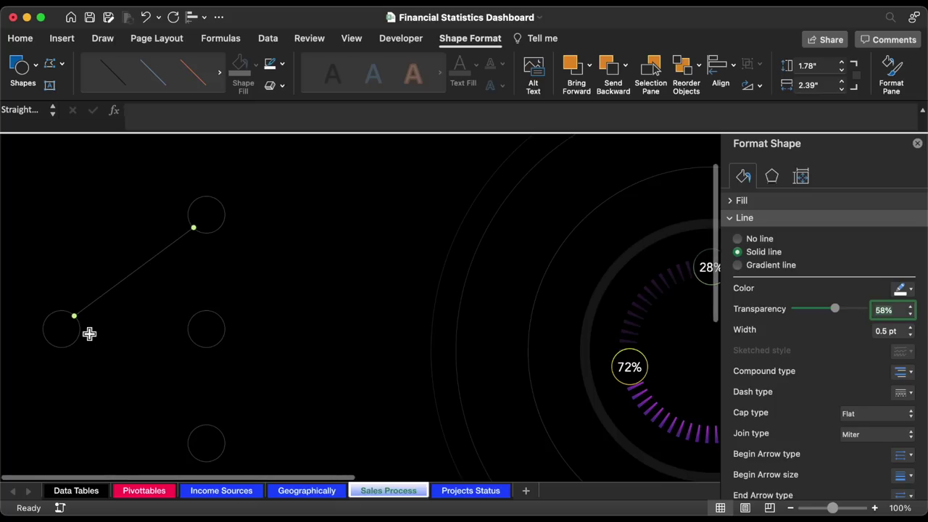
pyautogui.click(135, 274)
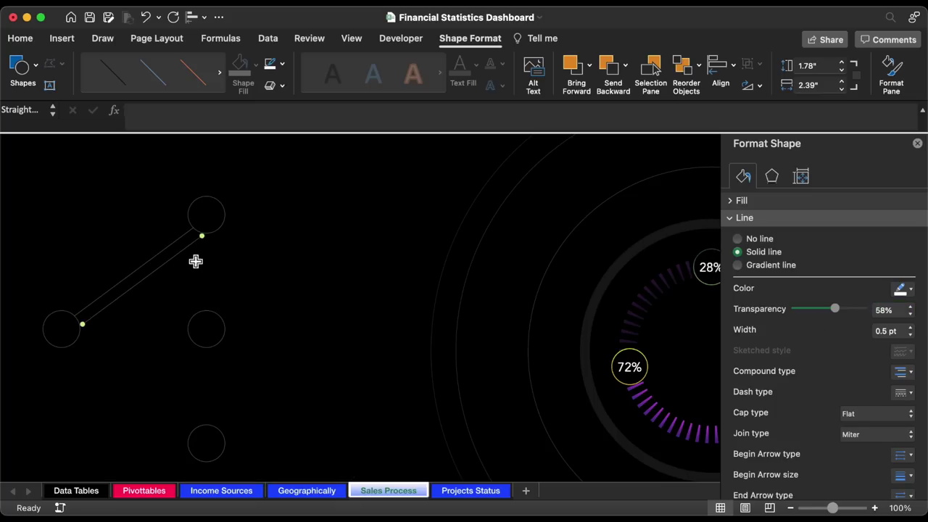
# - Link the left circle to the bottom circle and join the column circles with vertical connectors
pyautogui.moveTo(196, 231); pyautogui.dragTo(194, 427)
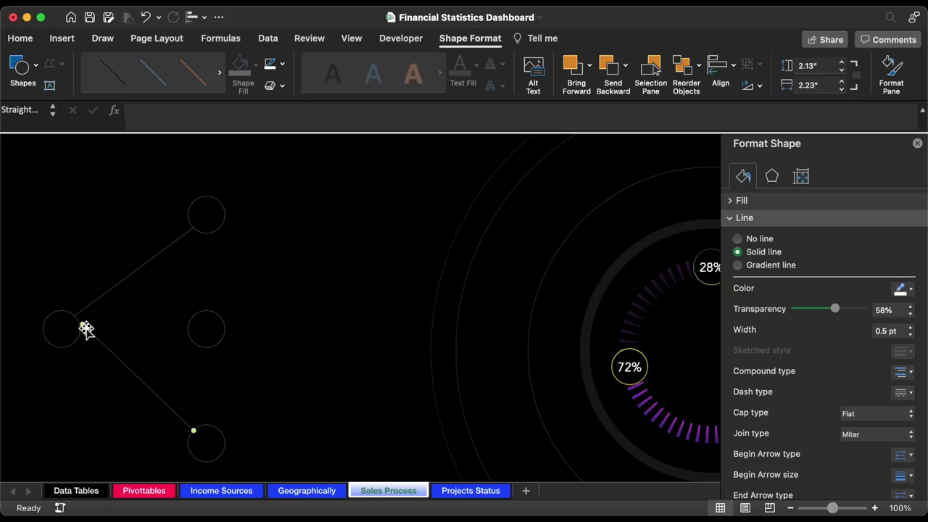
pyautogui.moveTo(83, 328); pyautogui.dragTo(74, 342)
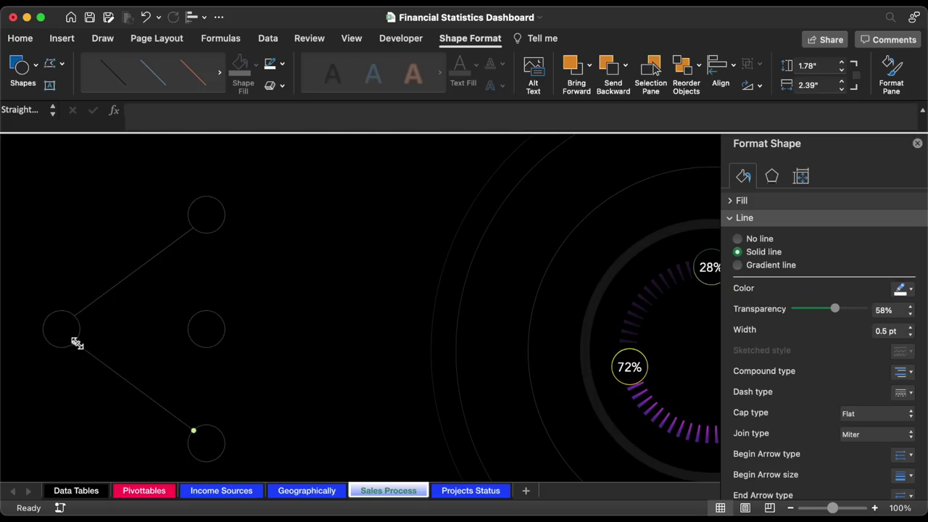
pyautogui.press('super+d')
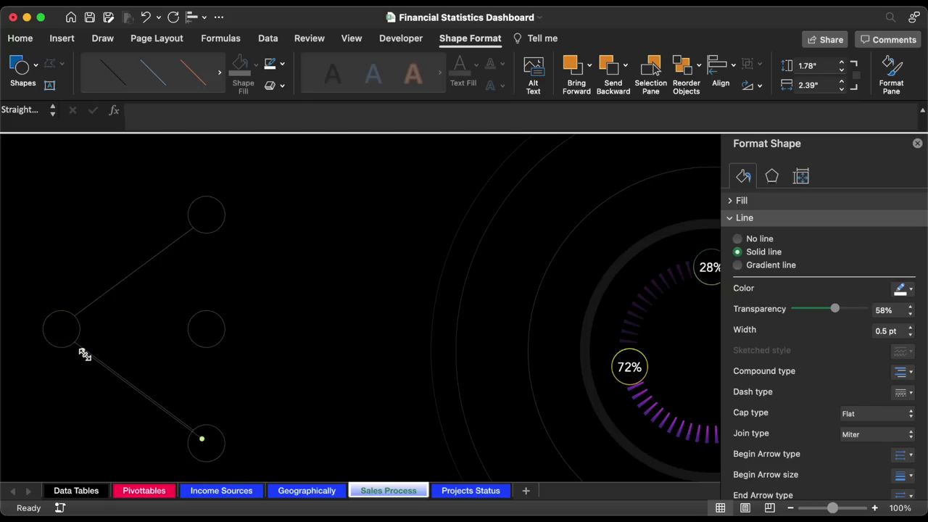
pyautogui.moveTo(87, 351); pyautogui.dragTo(209, 233)
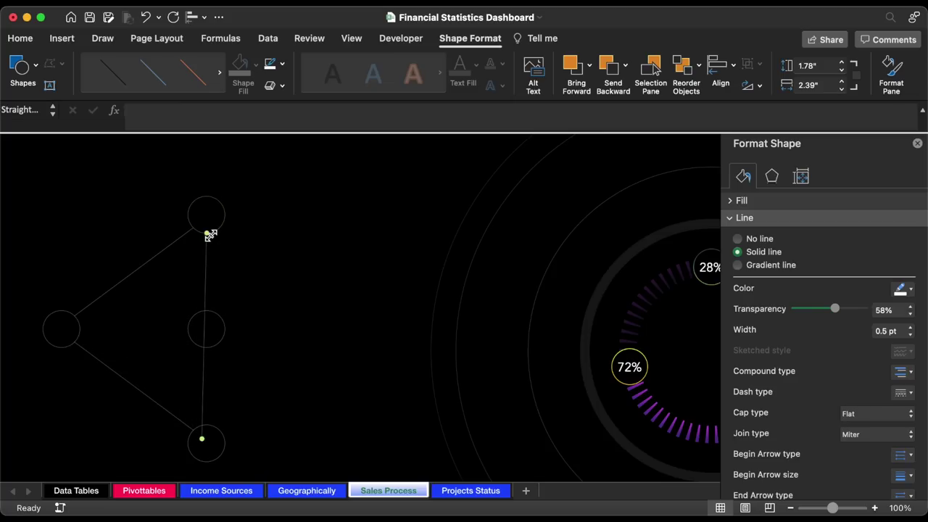
pyautogui.moveTo(203, 438)
pyautogui.mouseDown()
pyautogui.moveTo(210, 307)
pyautogui.moveTo(206, 426)
pyautogui.mouseUp()
pyautogui.moveTo(218, 241); pyautogui.dragTo(209, 348)
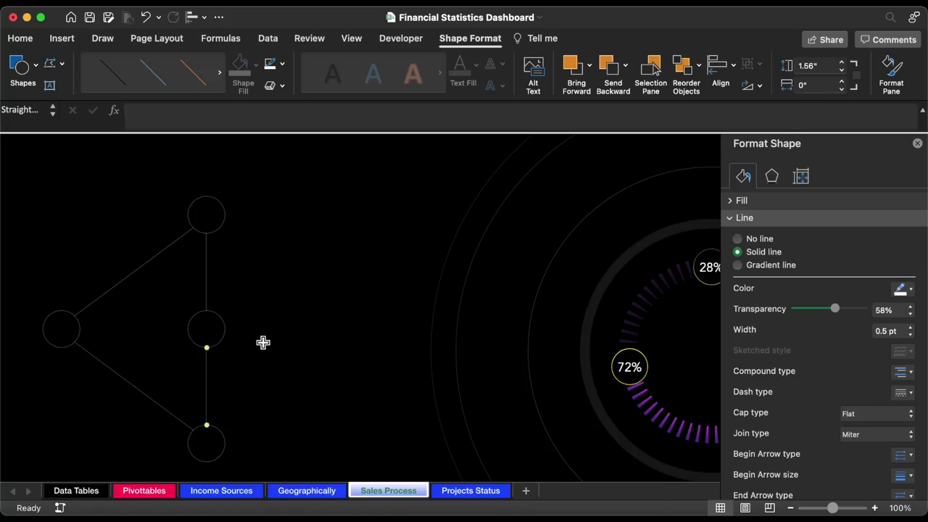
# - Copy the middle circle rightward, angle a connector to it, and position the new circles
pyautogui.click(219, 315)
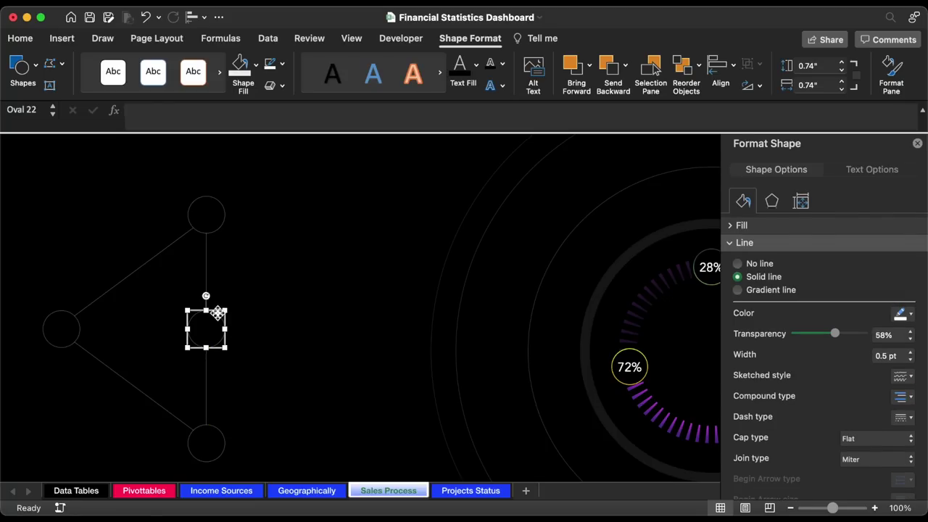
pyautogui.moveTo(217, 313); pyautogui.dragTo(307, 323)
pyautogui.click(207, 287)
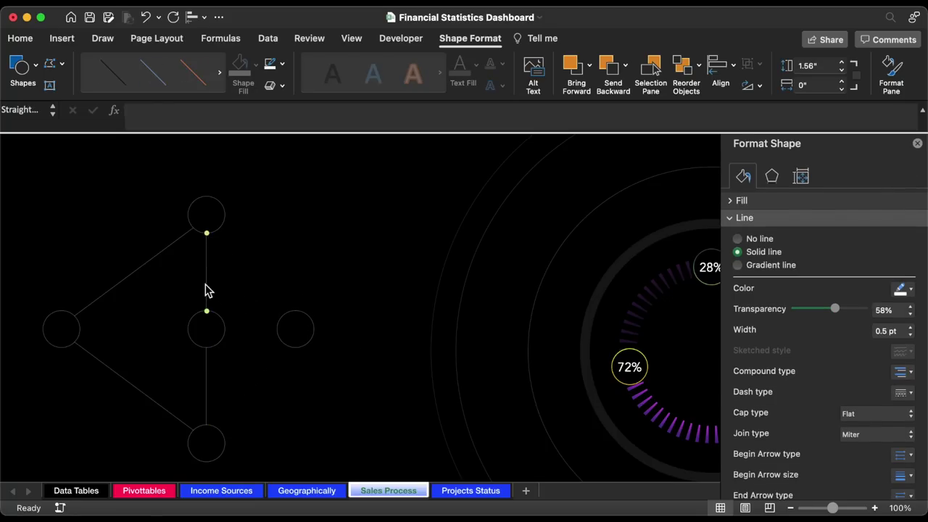
pyautogui.moveTo(207, 233); pyautogui.dragTo(271, 271)
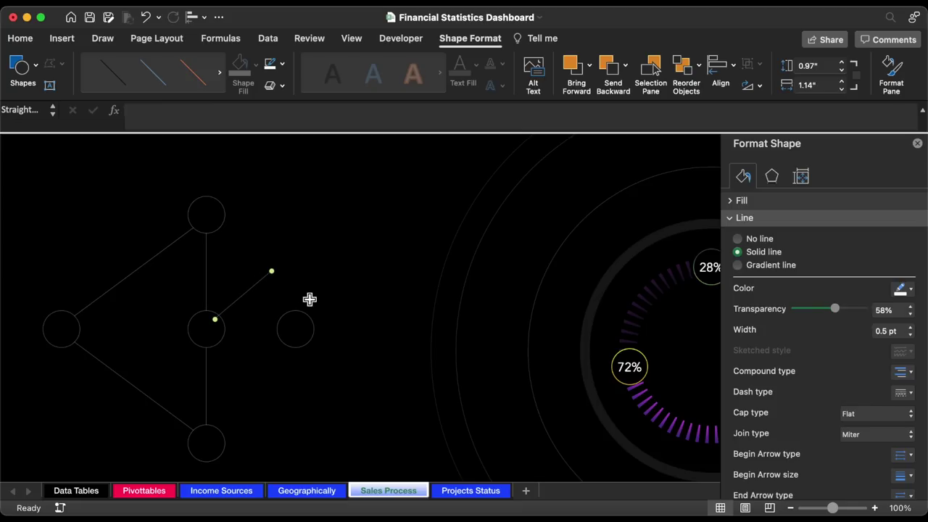
pyautogui.moveTo(310, 317); pyautogui.dragTo(304, 282)
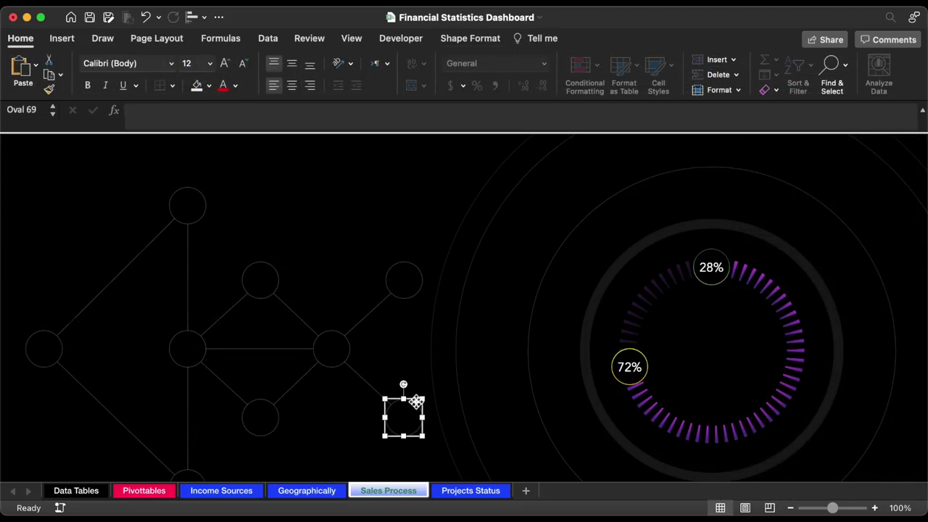
pyautogui.moveTo(417, 401); pyautogui.dragTo(417, 398)
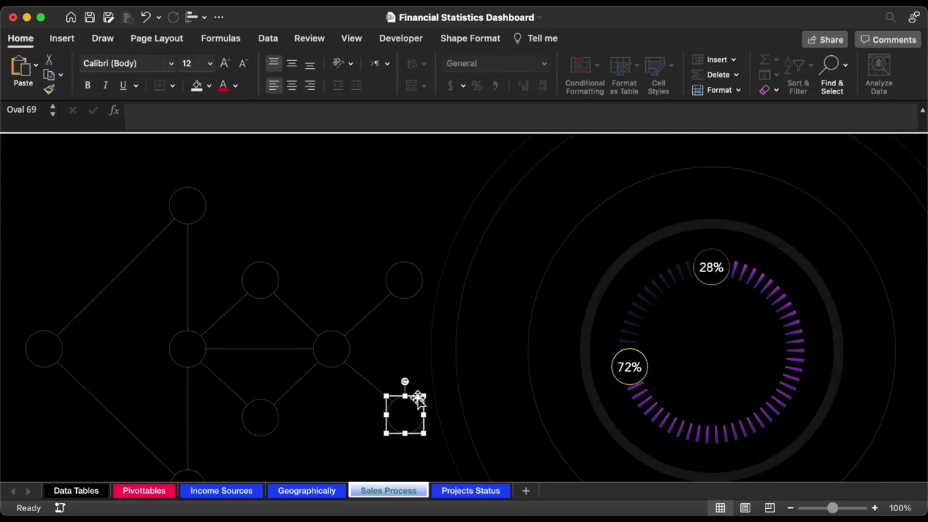
# - Draw a text box labelled Customers and place it under the left circle
pyautogui.click(413, 333)
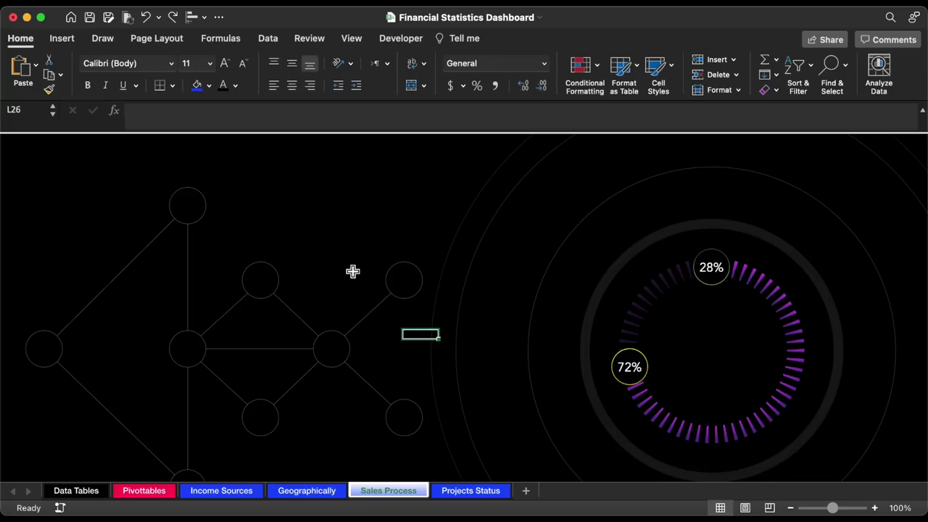
pyautogui.click(62, 38)
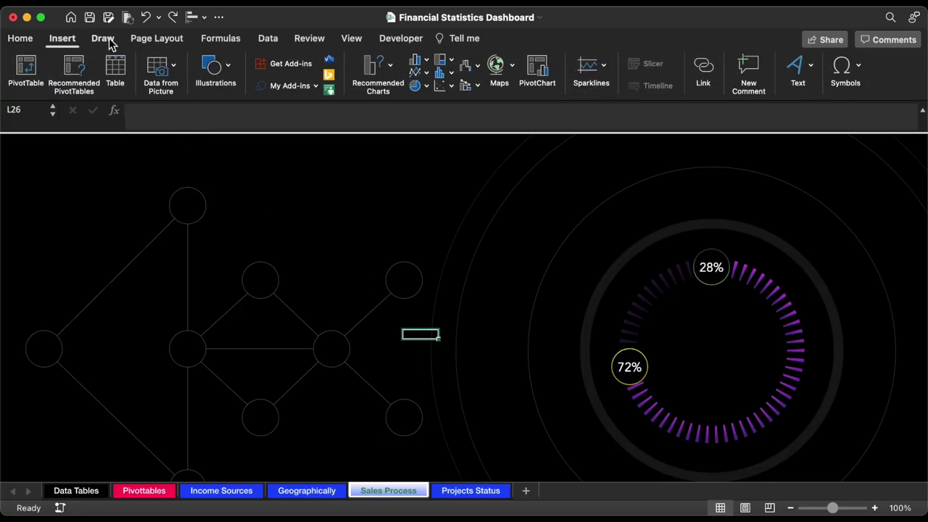
pyautogui.click(221, 68)
pyautogui.click(166, 112)
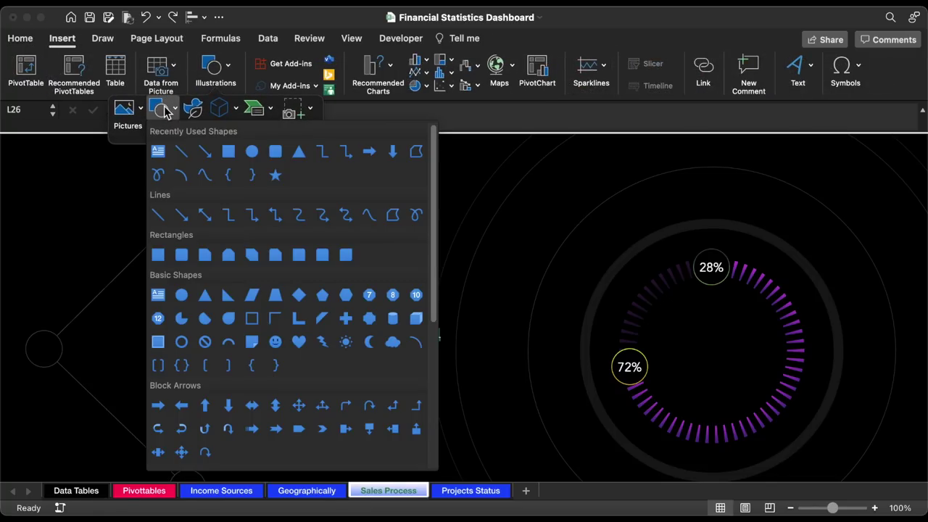
pyautogui.click(157, 151)
pyautogui.moveTo(112, 189); pyautogui.dragTo(161, 225)
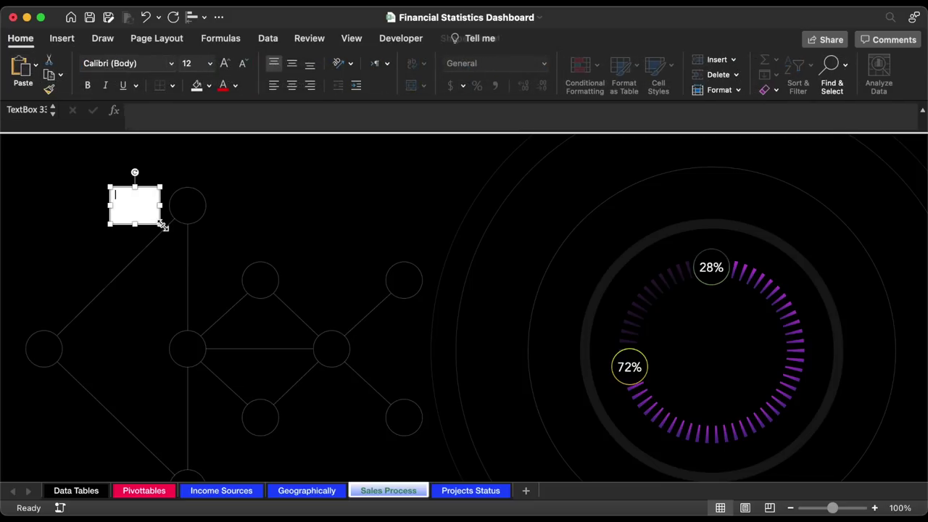
pyautogui.write('c')
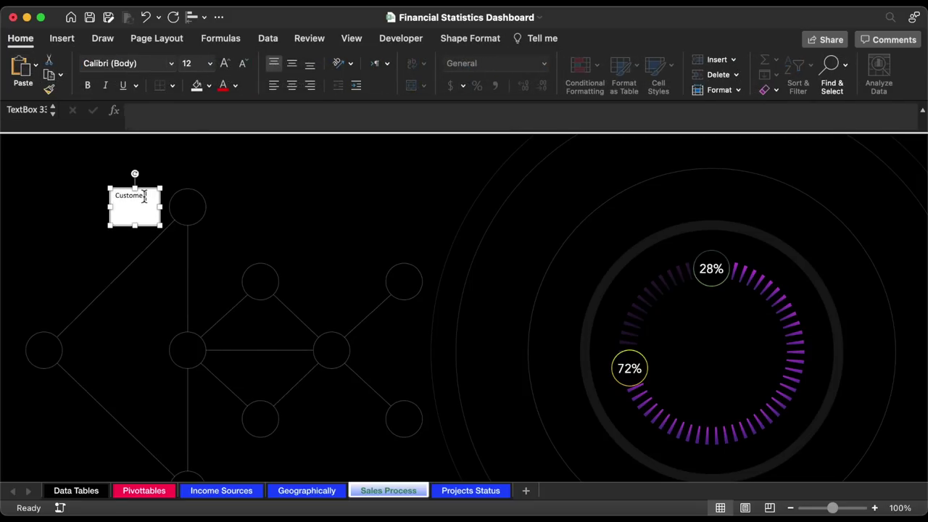
pyautogui.moveTo(161, 227); pyautogui.dragTo(72, 386)
# - Format the Customers label in Avenir, centred and middle-aligned, with white text
pyautogui.click(172, 64)
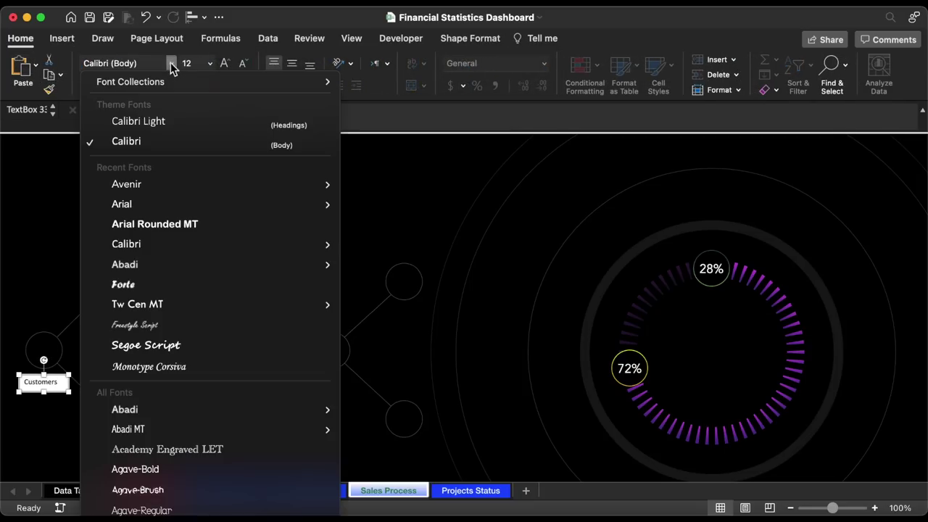
pyautogui.click(146, 181)
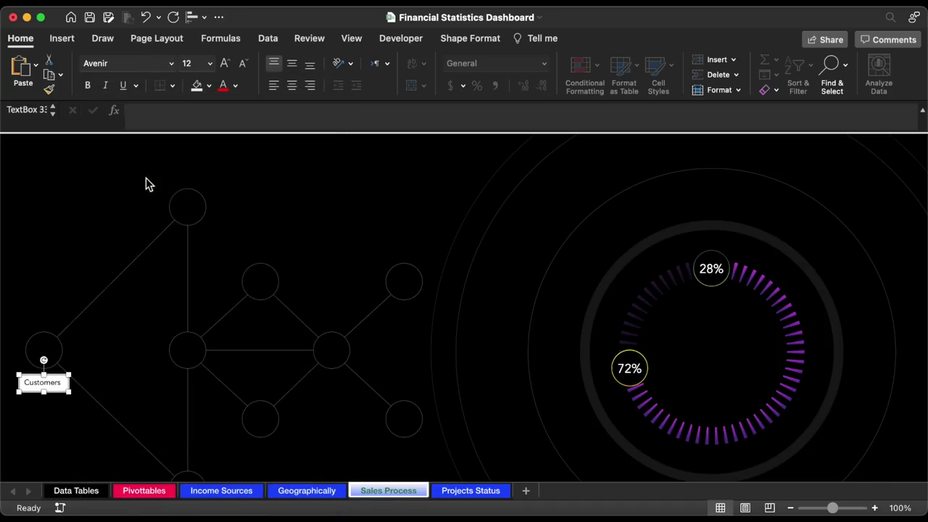
pyautogui.click(292, 85)
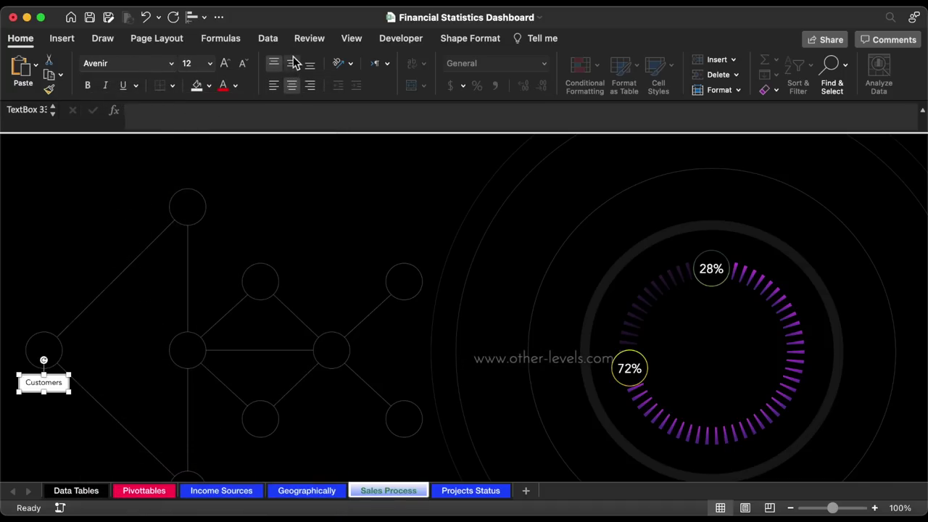
pyautogui.click(291, 64)
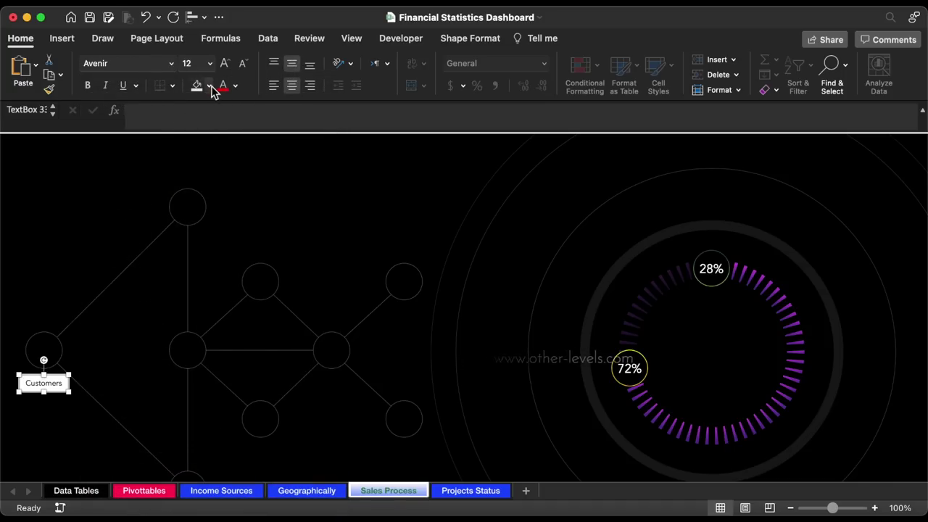
pyautogui.click(236, 86)
pyautogui.click(217, 129)
pyautogui.click(236, 86)
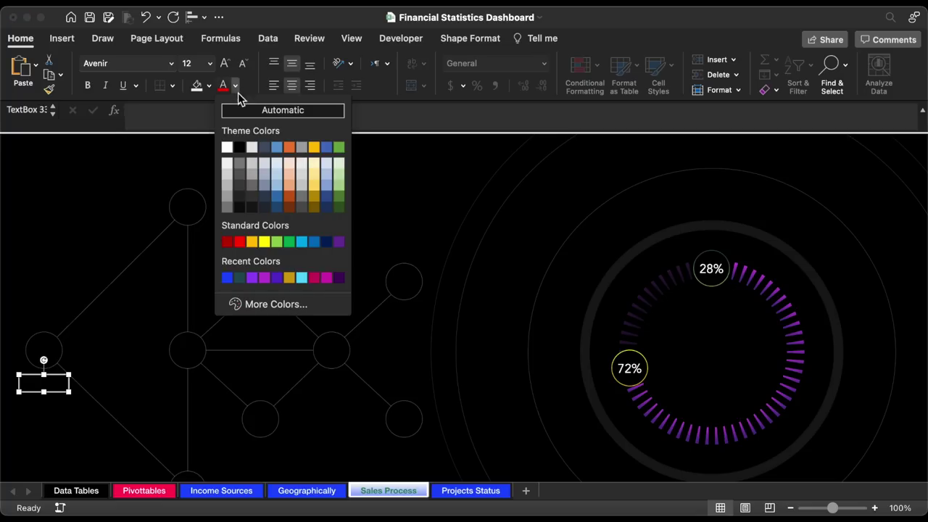
pyautogui.click(227, 148)
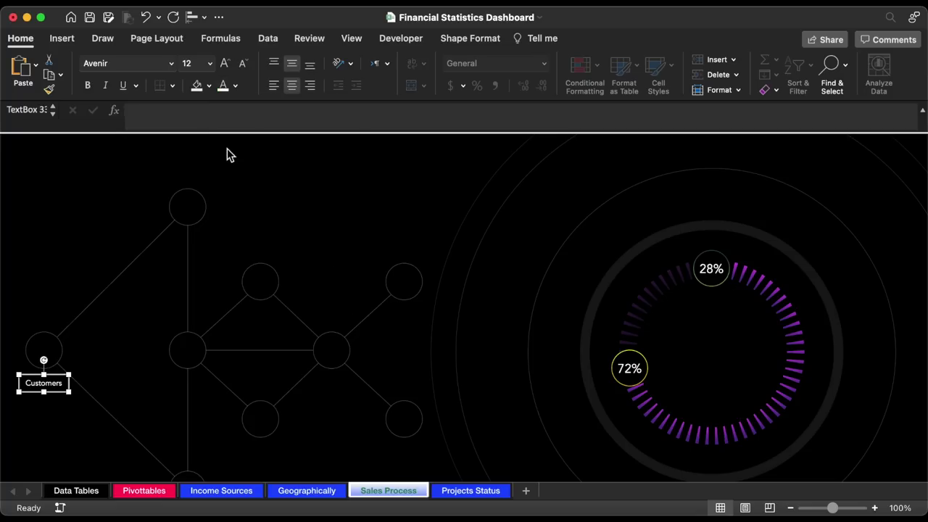
# - Remove the Customers label box's outline and set its font size to 11
pyautogui.click(469, 37)
pyautogui.click(282, 64)
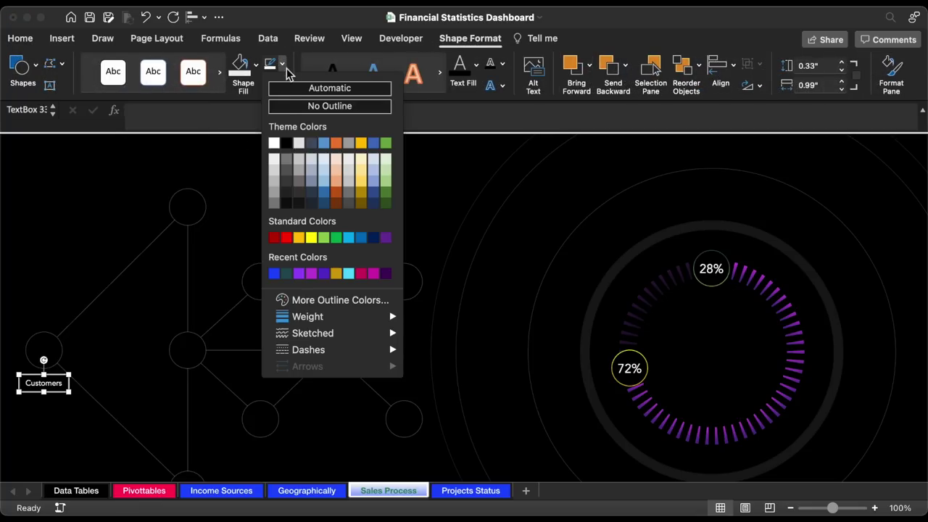
pyautogui.click(330, 105)
pyautogui.click(20, 37)
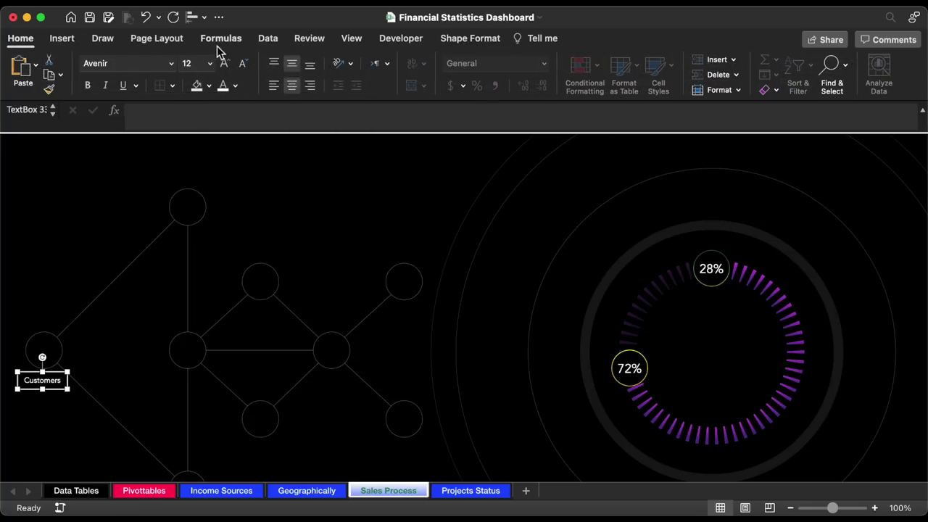
pyautogui.click(209, 63)
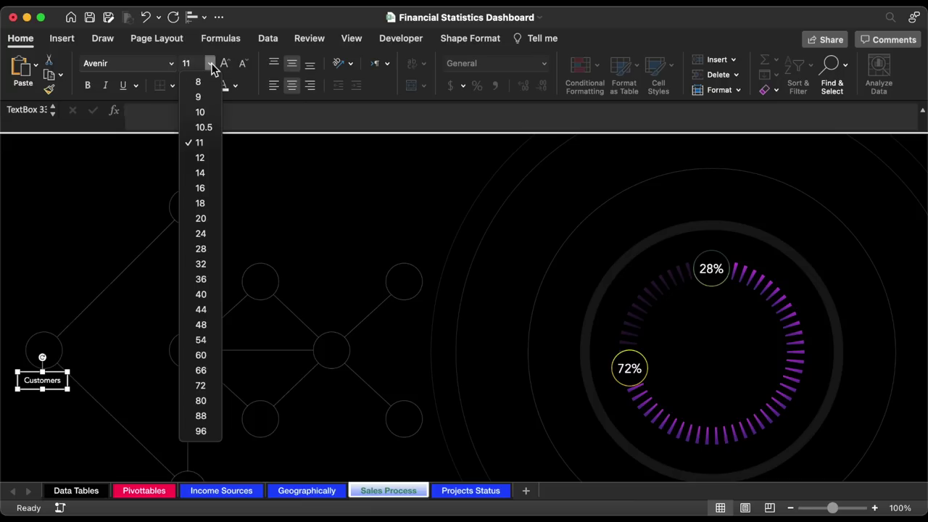
pyautogui.click(202, 149)
# - Adjust the Customers label's position and finish the Paid Orders label
pyautogui.moveTo(54, 392); pyautogui.dragTo(203, 187)
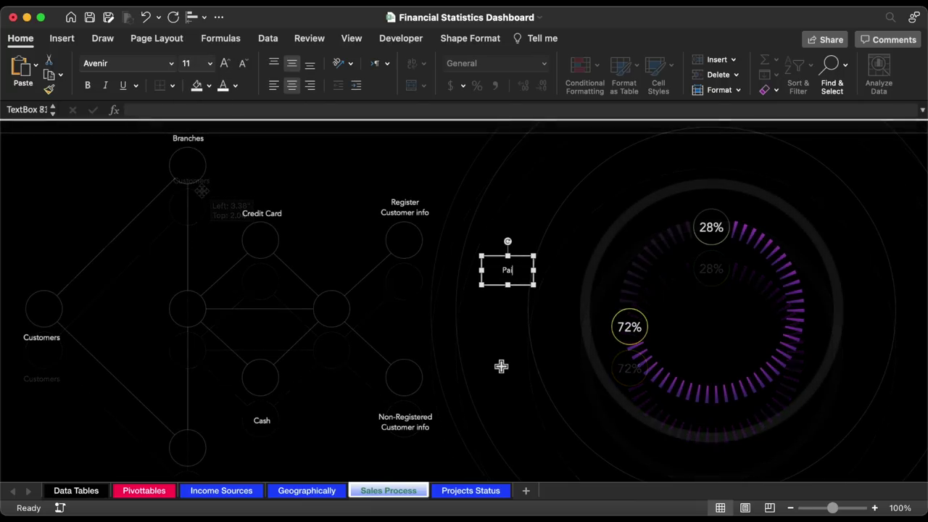
pyautogui.write('id O')
pyautogui.write('rders')
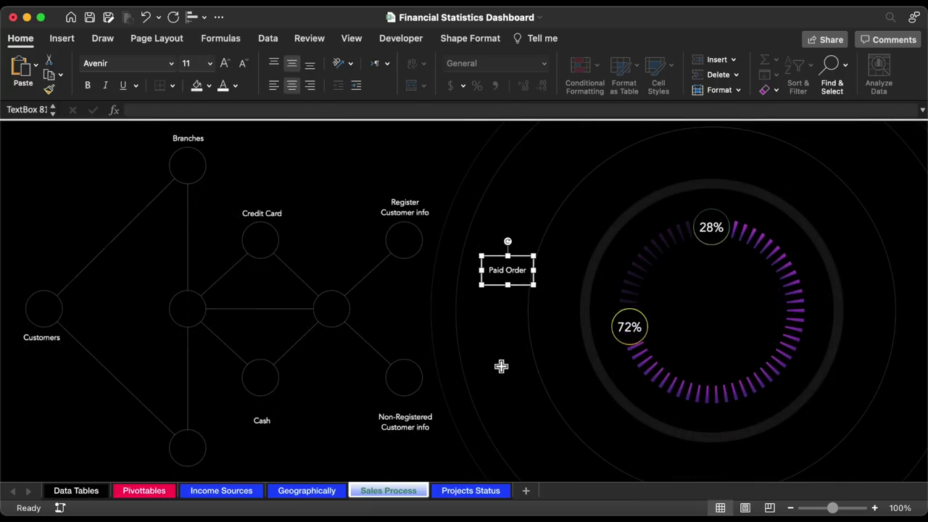
pyautogui.click(420, 294)
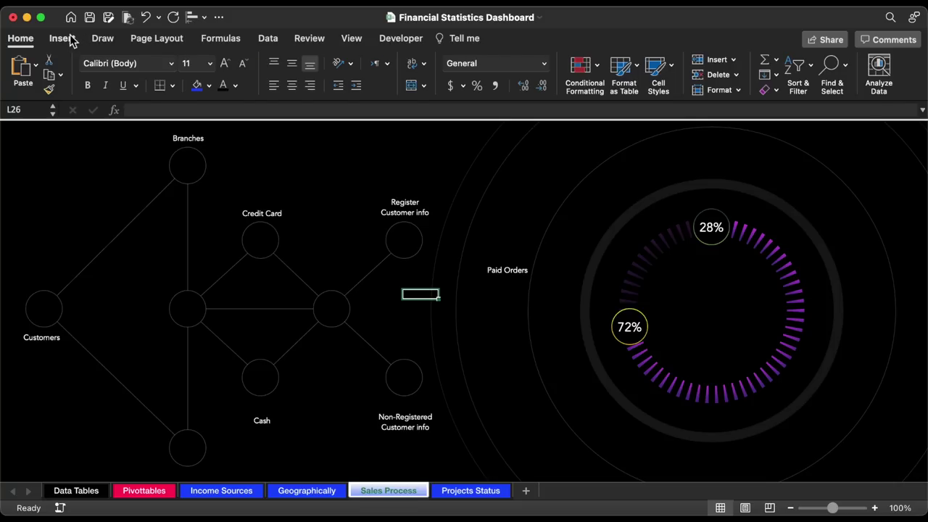
# - Search the stock icons for 'shop' and pick the storefront icon for Branches
pyautogui.click(62, 38)
pyautogui.click(212, 67)
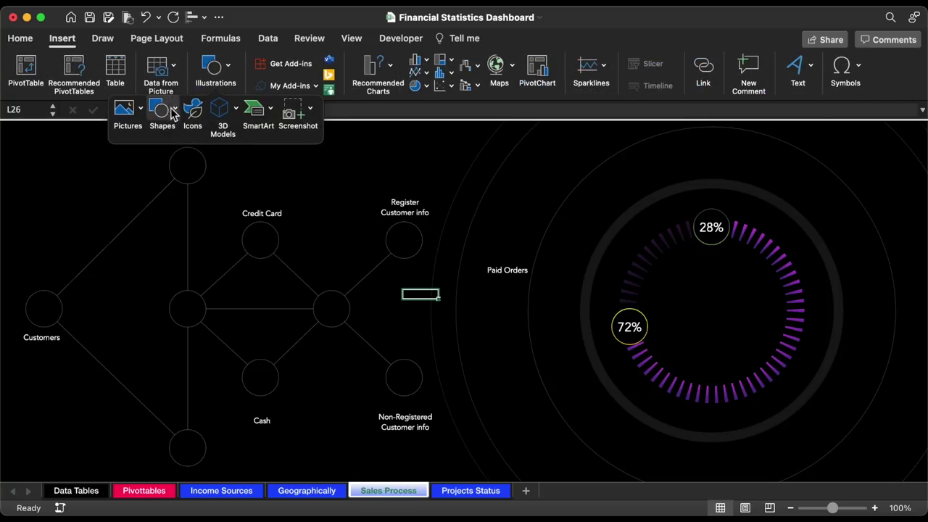
pyautogui.click(192, 109)
pyautogui.write('shop')
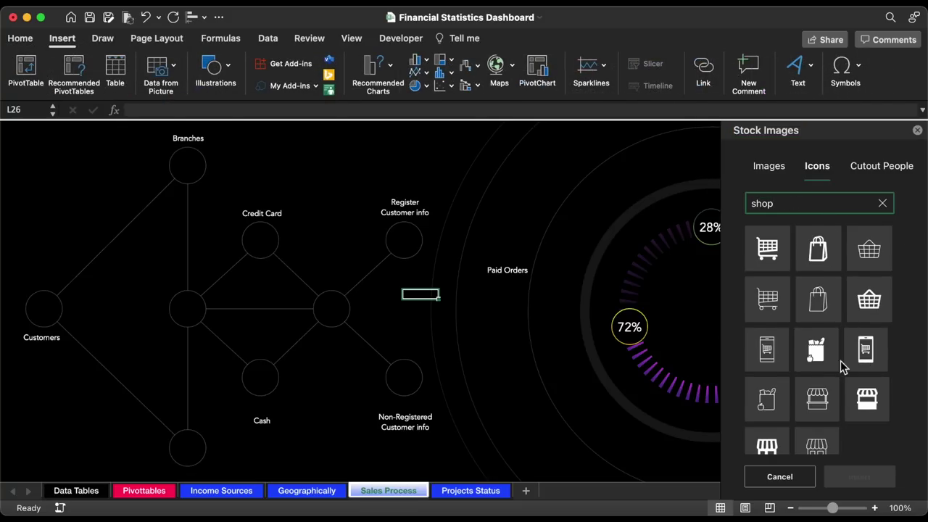
pyautogui.scroll(-1, 834, 392)
pyautogui.click(820, 422)
# - Search the stock icons for 'money' to find the cash icon
pyautogui.doubleClick(807, 204)
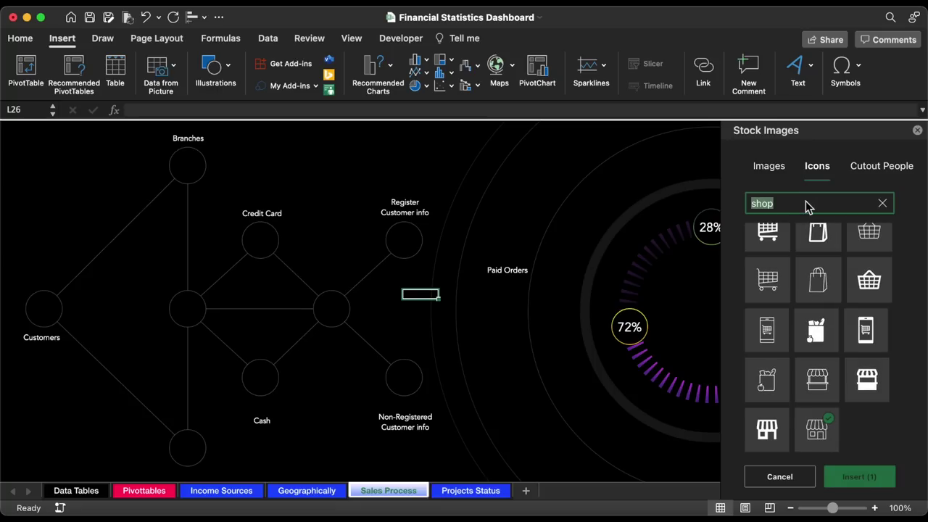
pyautogui.write('money')
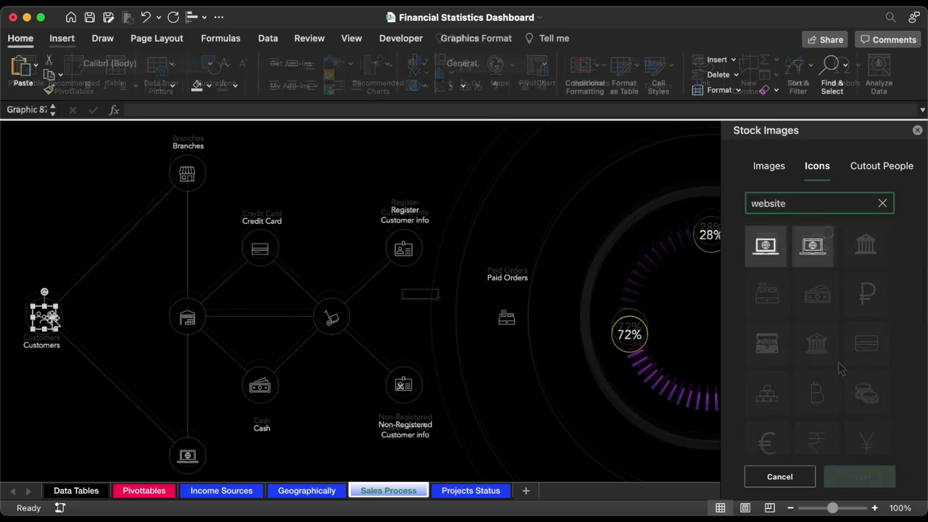
pyautogui.click(90, 312)
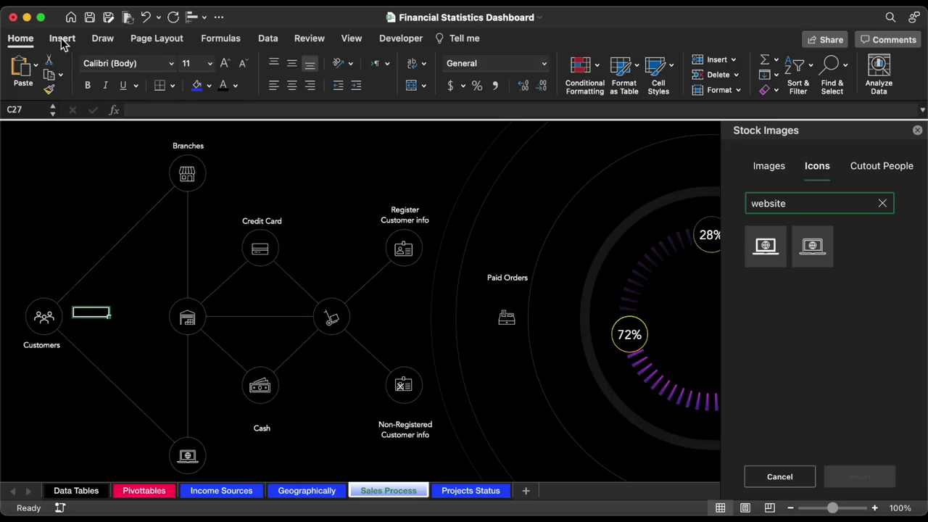
# - Draw a small text box to the left of the Branches node
pyautogui.click(62, 40)
pyautogui.click(216, 71)
pyautogui.click(161, 110)
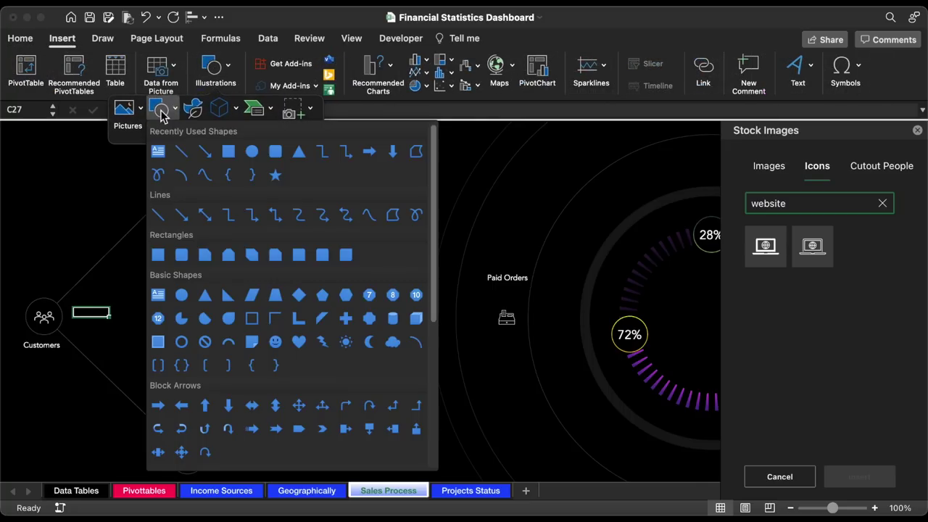
pyautogui.click(157, 151)
pyautogui.moveTo(73, 172); pyautogui.dragTo(110, 199)
# - Insert the White Bullet ring symbol from Bullets/Stars and enlarge the box to about 1.58 × 1.78 inches
pyautogui.click(847, 73)
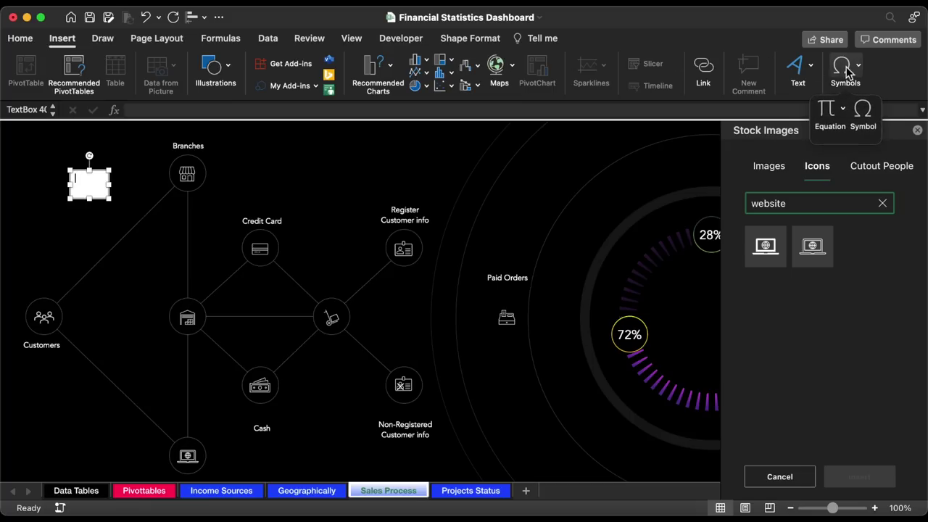
pyautogui.click(863, 112)
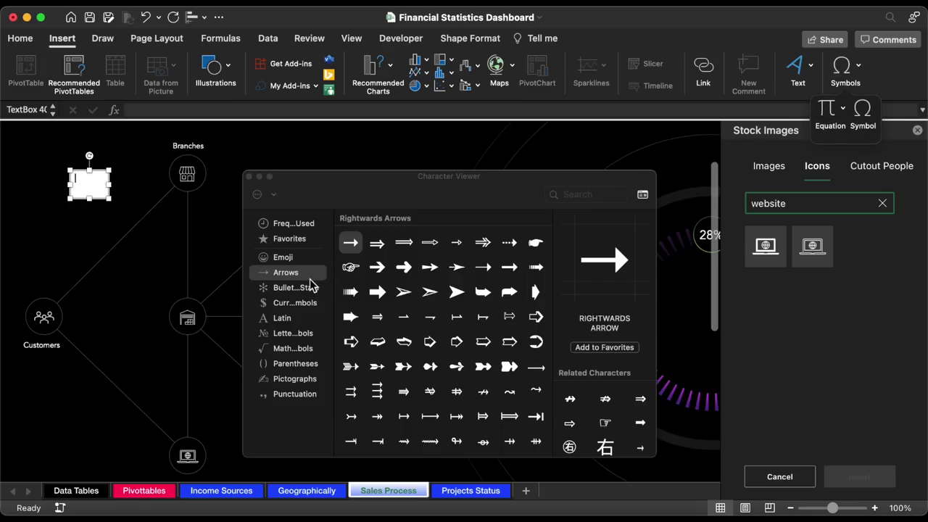
pyautogui.click(298, 290)
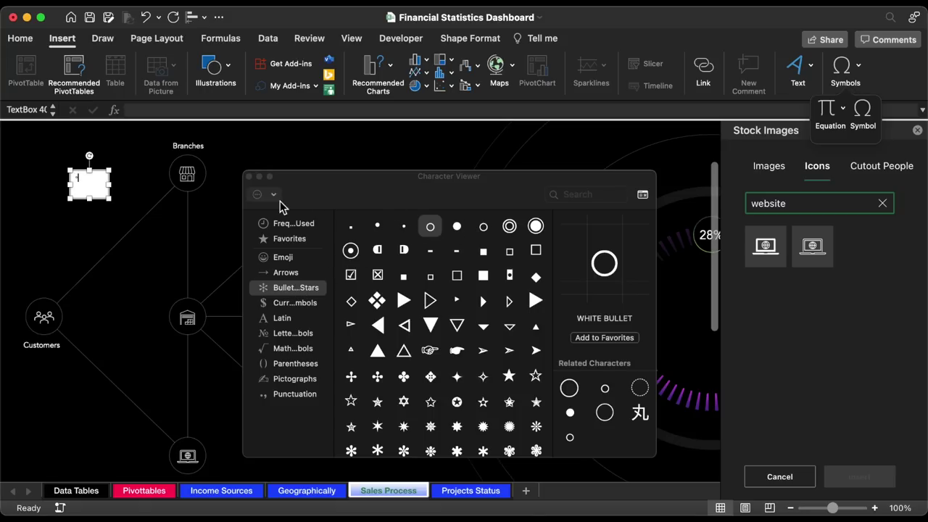
pyautogui.click(249, 181)
pyautogui.moveTo(111, 200); pyautogui.dragTo(158, 260)
pyautogui.click(210, 64)
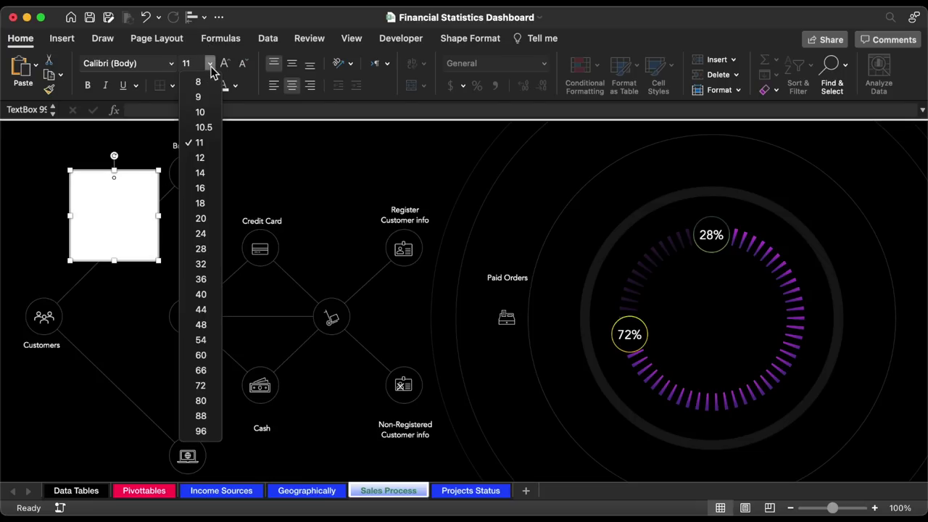
# - Set the ring symbol to size 138, make the box taller and middle-align it
pyautogui.click(200, 66)
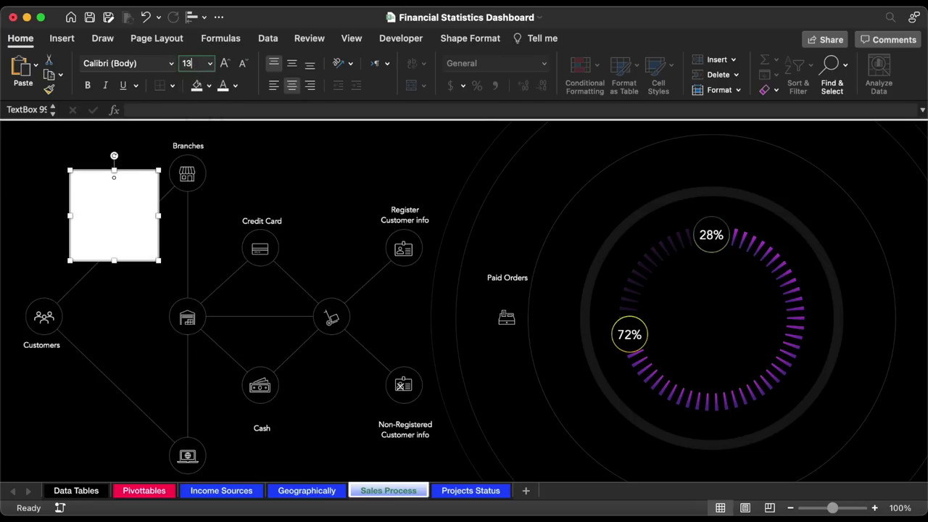
pyautogui.press('Return')
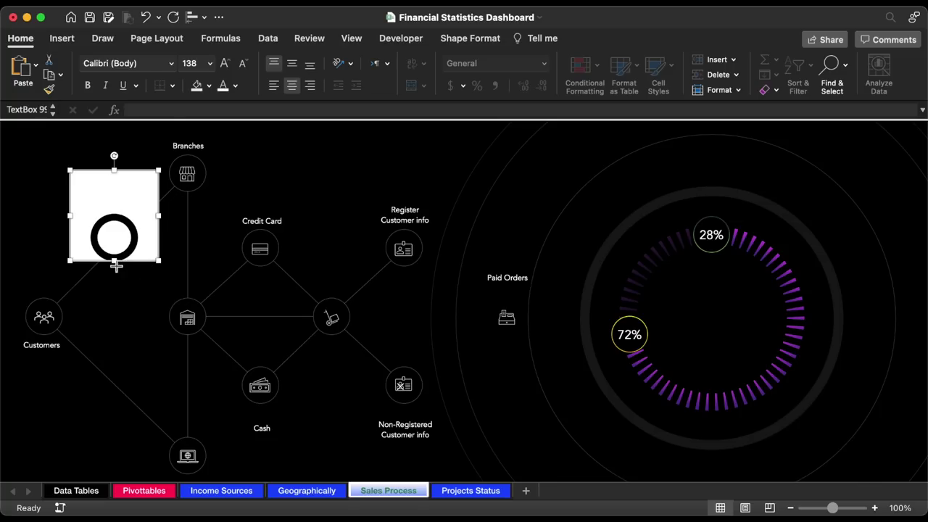
pyautogui.moveTo(116, 265); pyautogui.dragTo(115, 310)
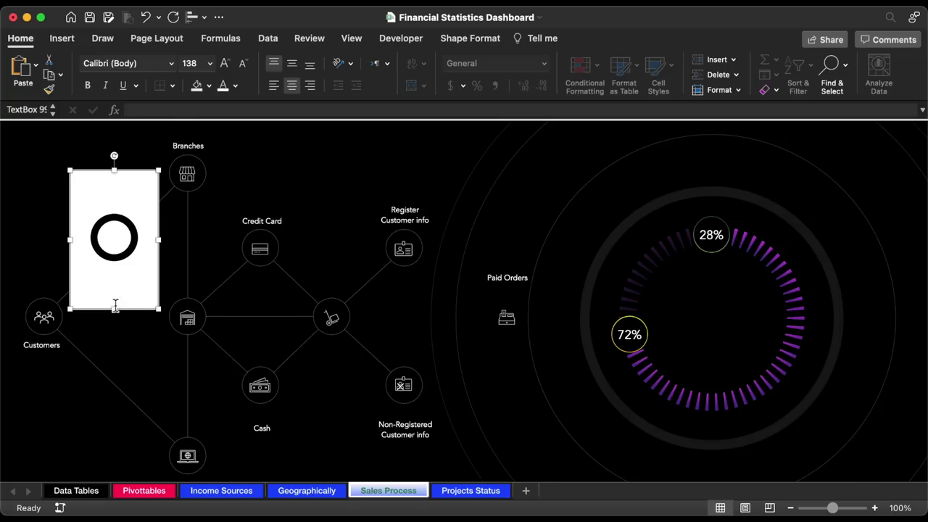
pyautogui.click(292, 65)
# - Give the box no fill and make the ring white Calibri Light
pyautogui.click(209, 85)
pyautogui.click(248, 127)
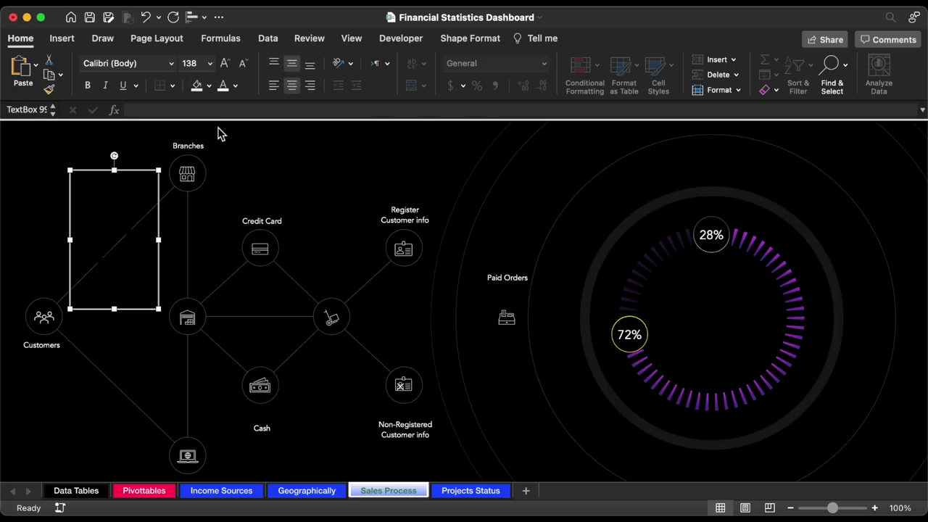
pyautogui.click(236, 87)
pyautogui.click(228, 147)
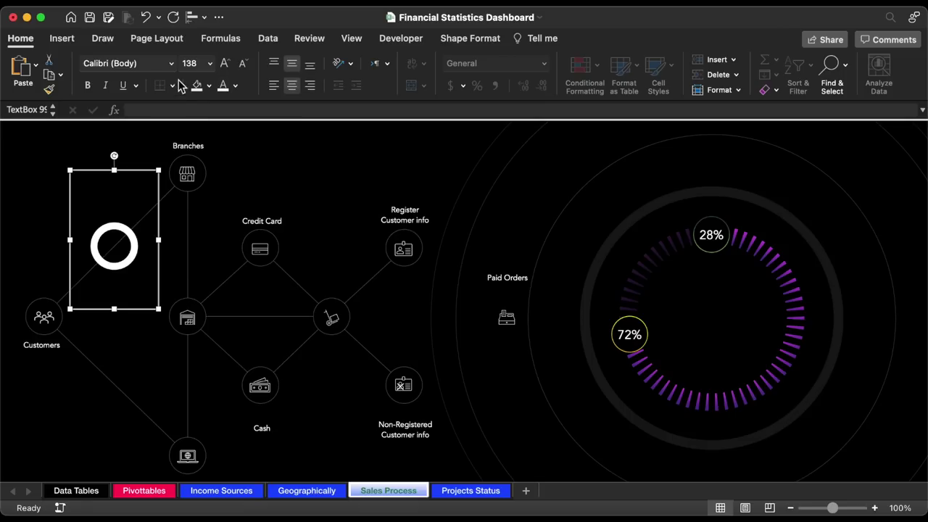
pyautogui.click(171, 63)
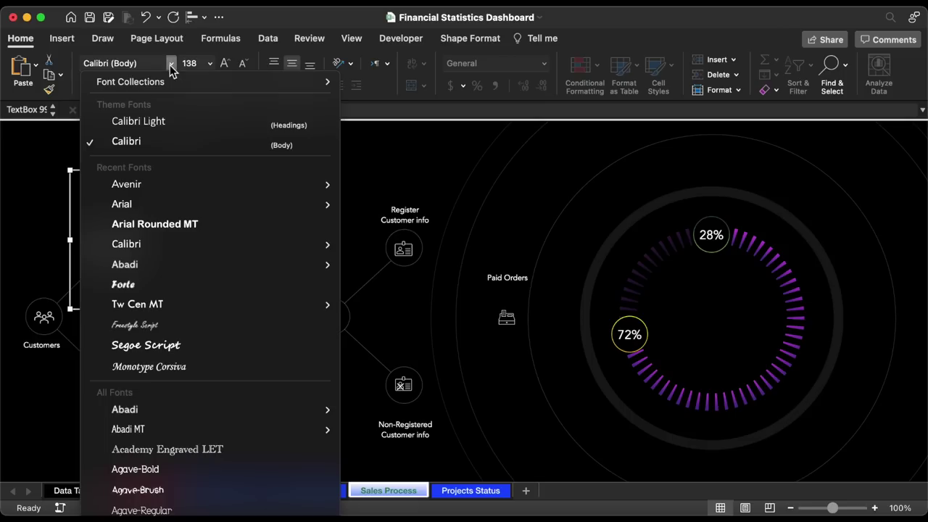
pyautogui.click(161, 124)
pyautogui.press('super+1')
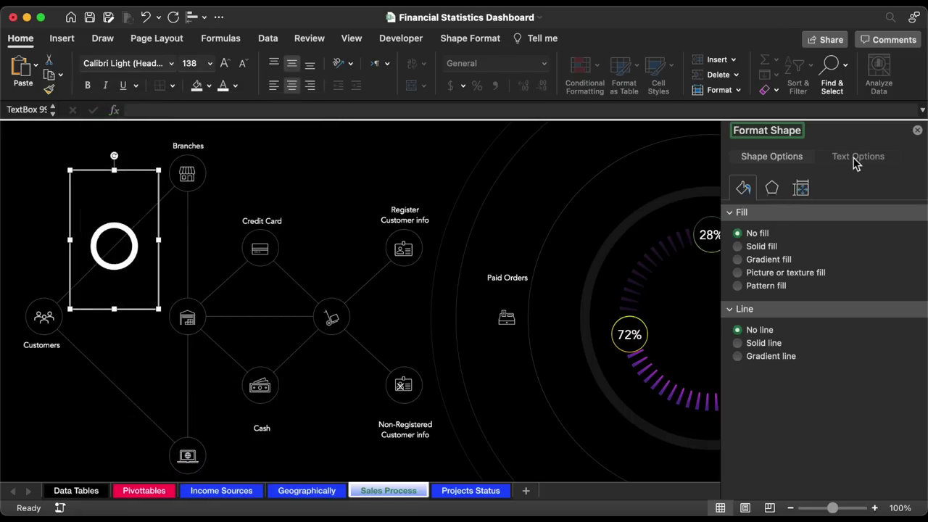
# - Add an outer text shadow to the ring in blue 194AFE
pyautogui.click(864, 161)
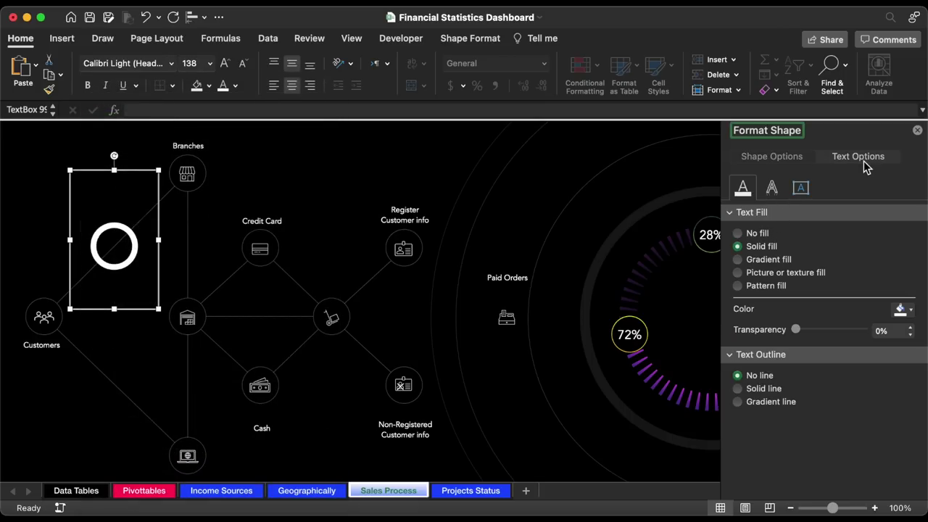
pyautogui.click(773, 187)
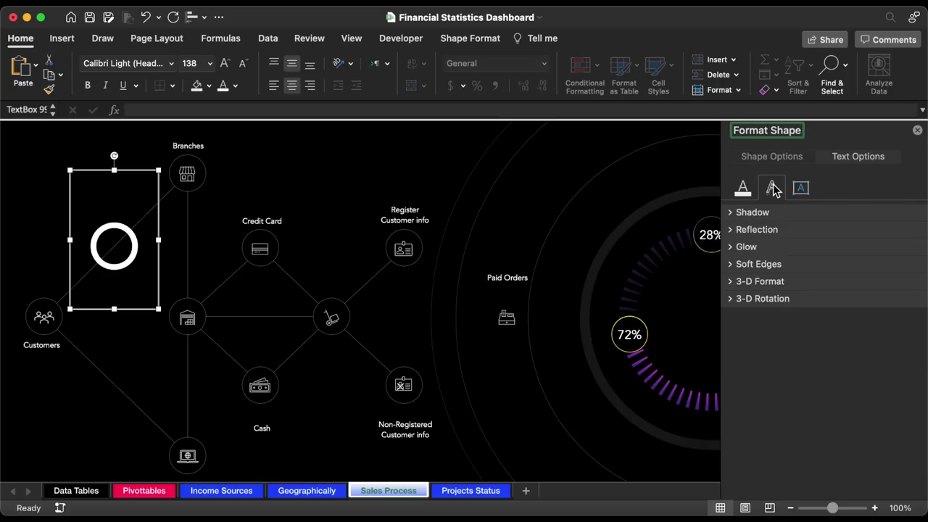
pyautogui.click(734, 212)
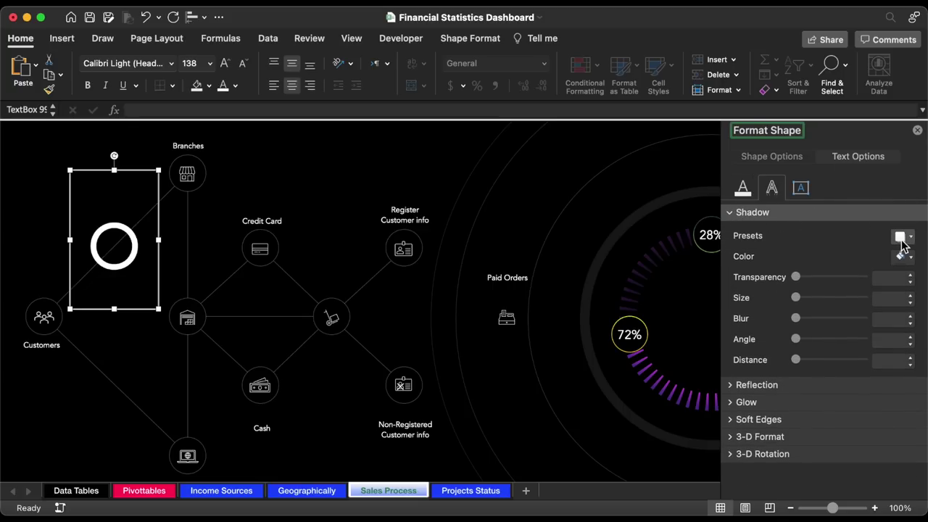
pyautogui.click(903, 237)
pyautogui.click(850, 394)
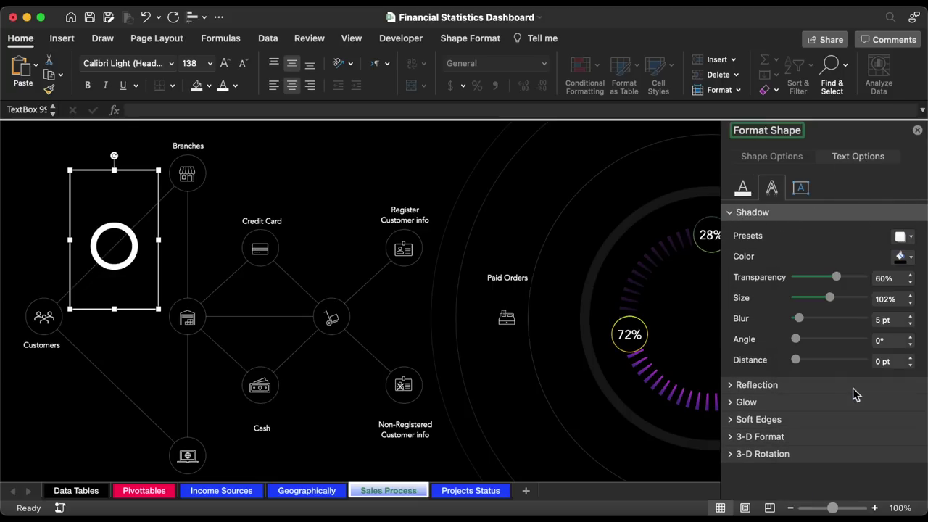
pyautogui.click(910, 259)
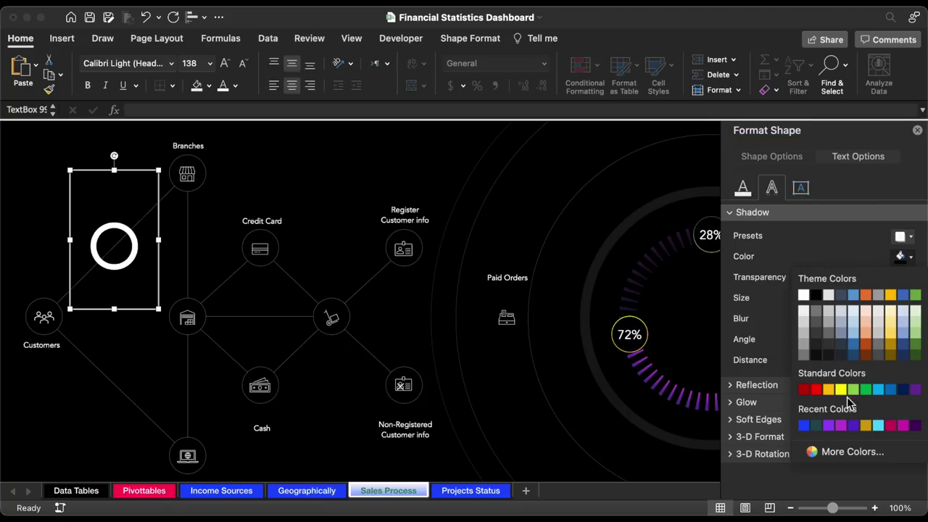
pyautogui.click(848, 451)
pyautogui.click(518, 247)
pyautogui.write('194AFE')
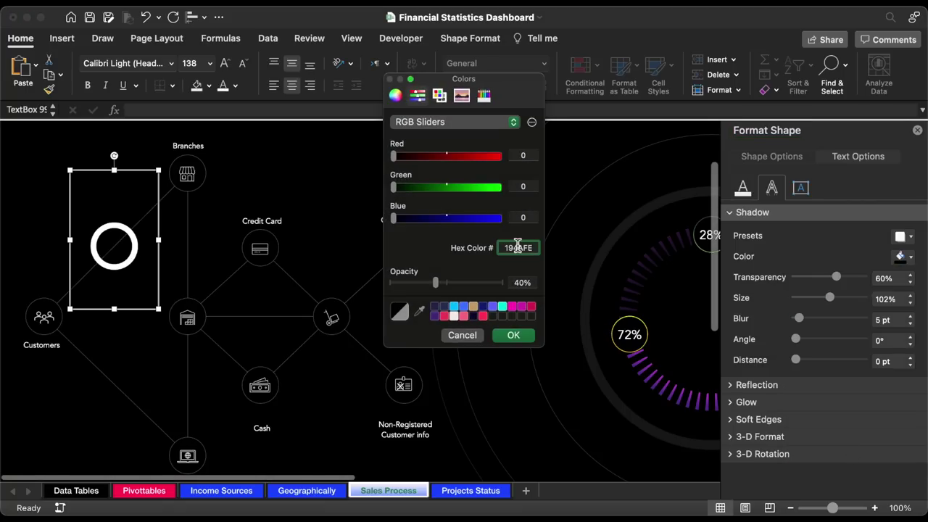
pyautogui.click(522, 336)
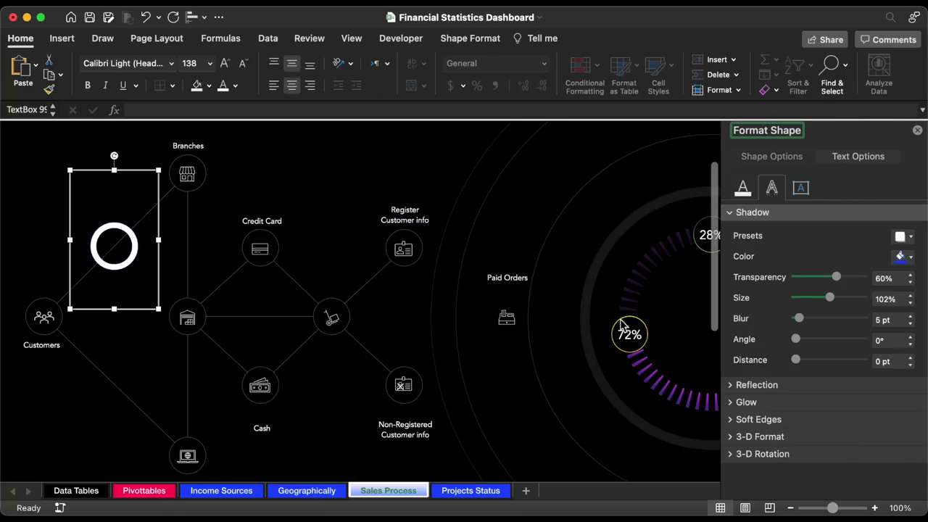
# - Set the shadow to 0% transparency, 114% size and 14 pt blur
pyautogui.click(883, 280)
pyautogui.write('0')
pyautogui.press('Return')
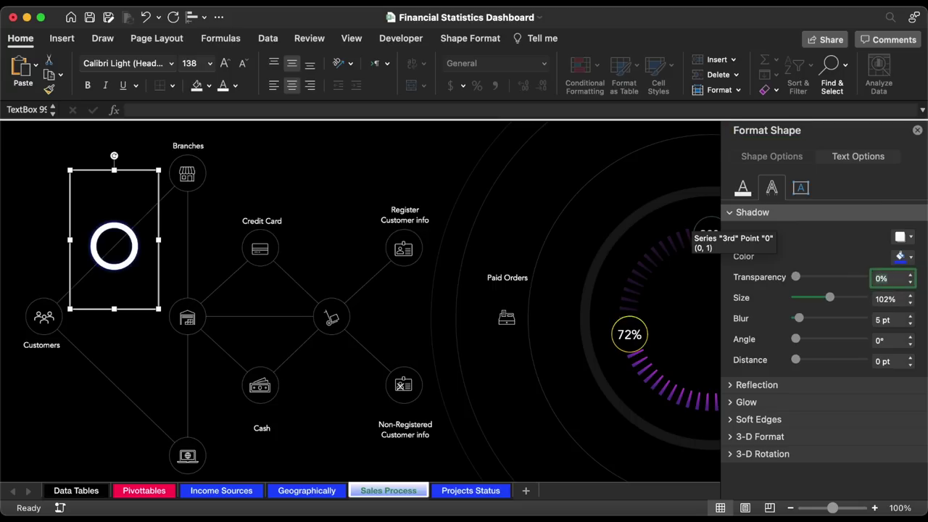
pyautogui.click(888, 298)
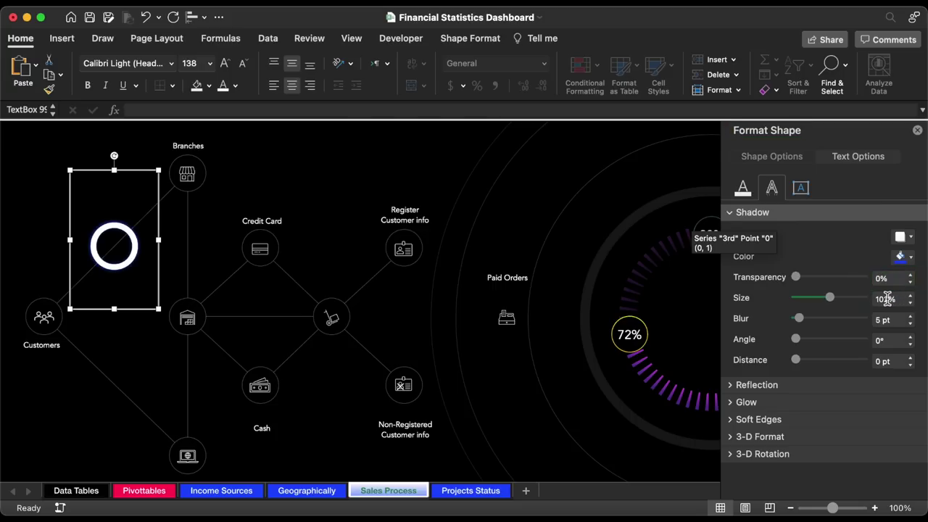
pyautogui.write('114')
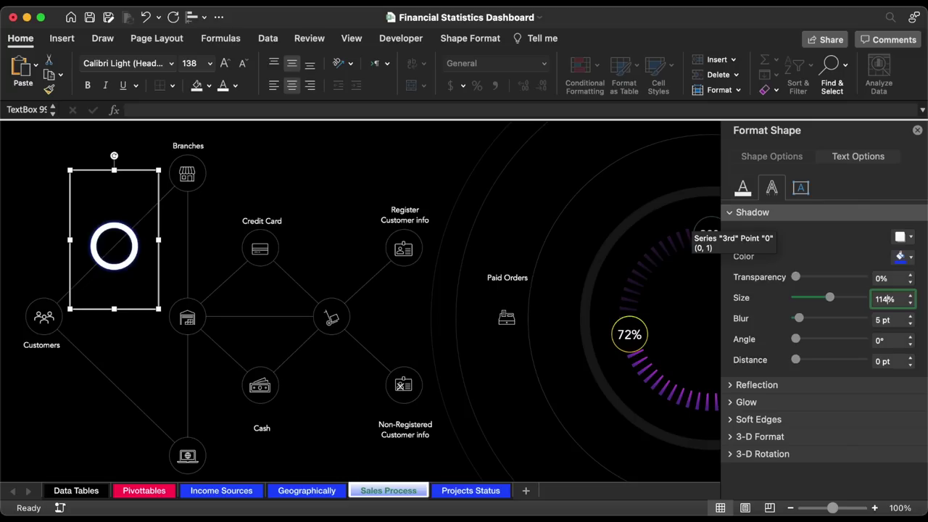
pyautogui.press('Return')
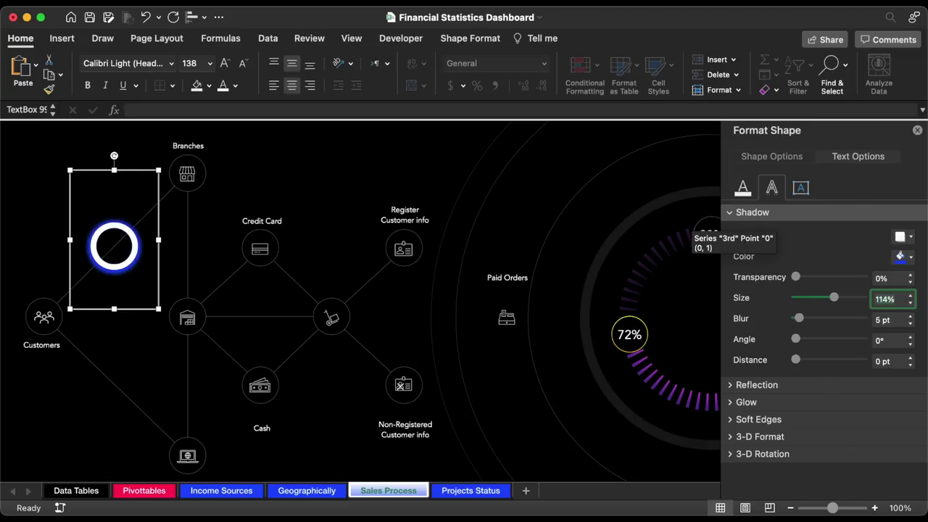
pyautogui.click(912, 317)
pyautogui.click(912, 317)
pyautogui.click(912, 317)
pyautogui.click(912, 317)
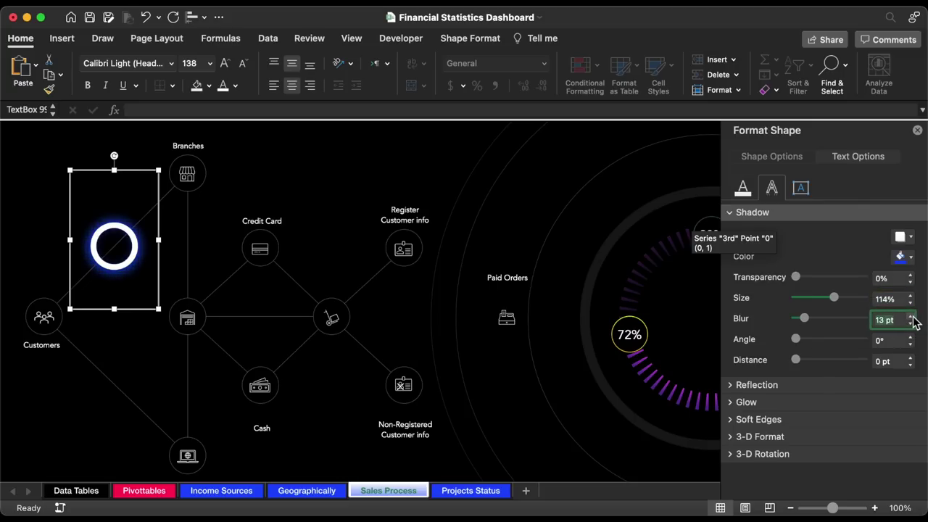
# - Add a matching blue glow of 5 pt at 60% transparency
pyautogui.click(731, 403)
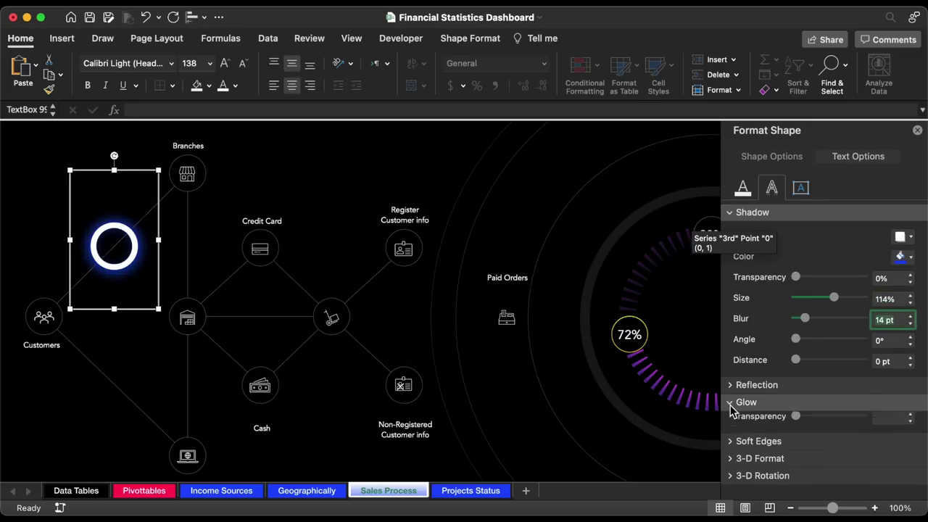
pyautogui.scroll(-2, 841, 394)
pyautogui.scroll(-1, 845, 394)
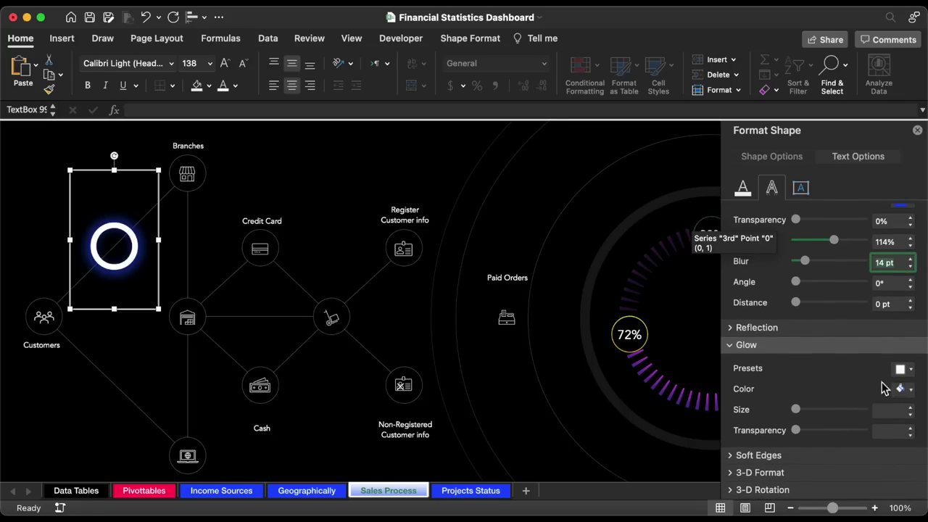
pyautogui.click(911, 390)
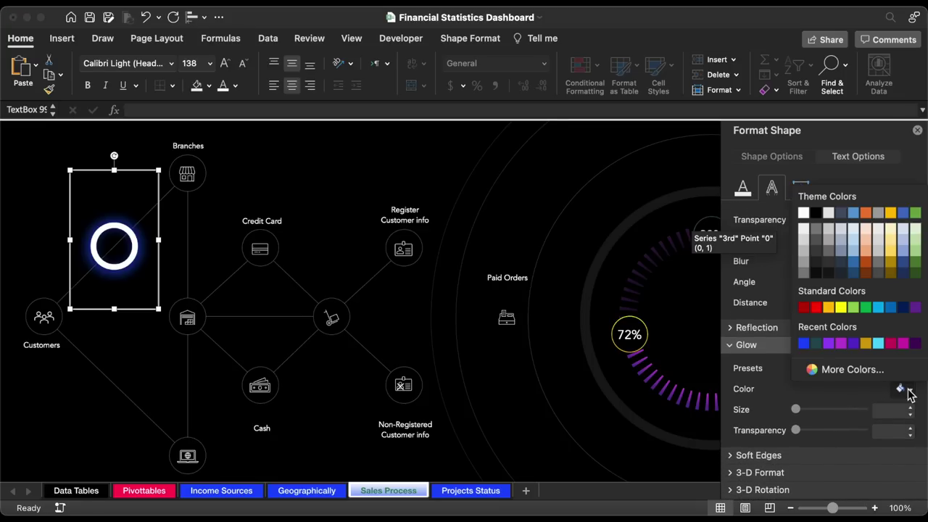
pyautogui.click(804, 343)
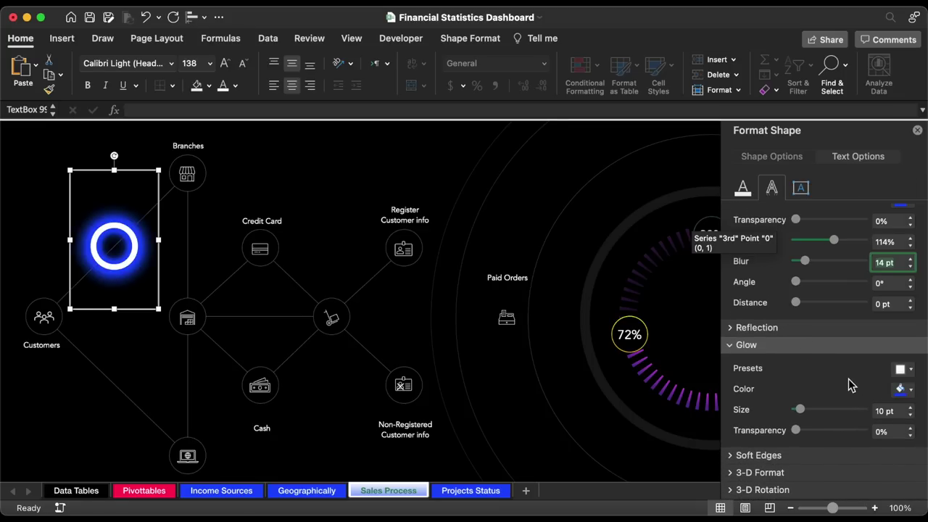
pyautogui.click(911, 415)
pyautogui.click(912, 415)
pyautogui.click(912, 415)
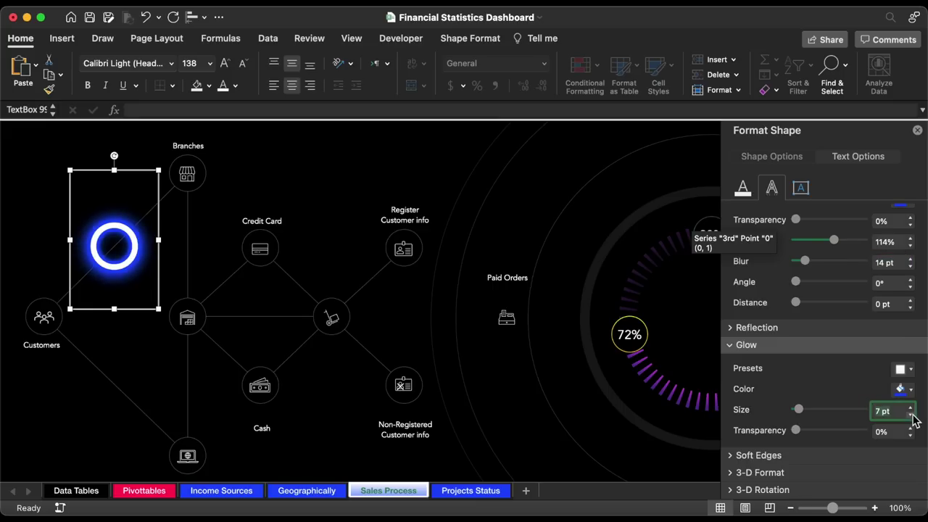
pyautogui.click(912, 416)
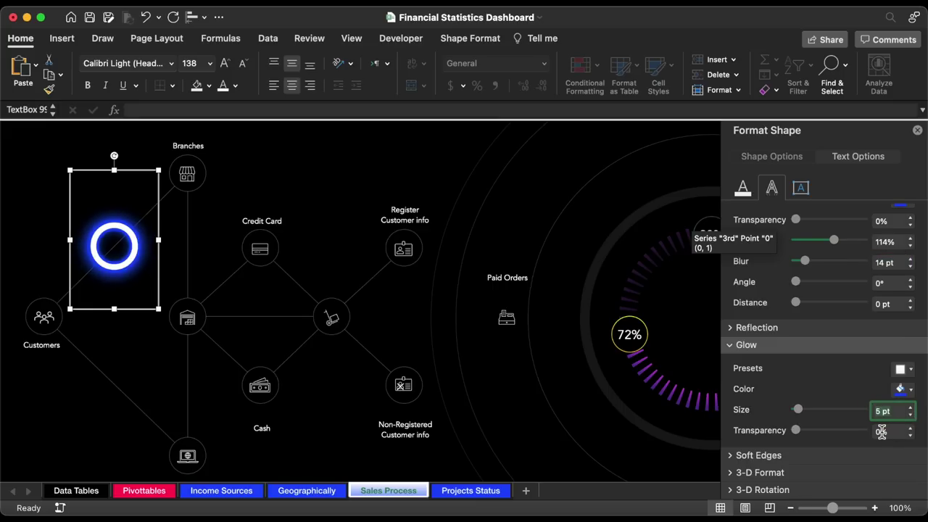
pyautogui.click(881, 432)
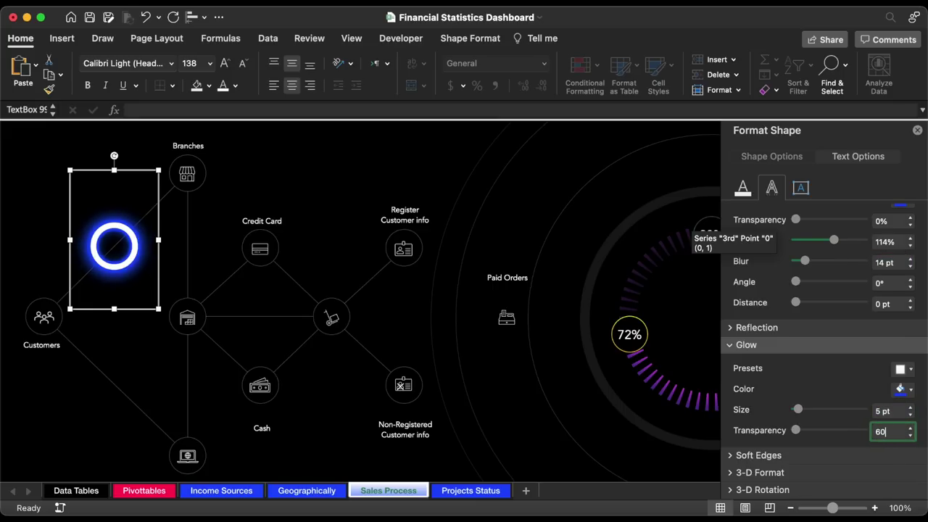
pyautogui.press('Return')
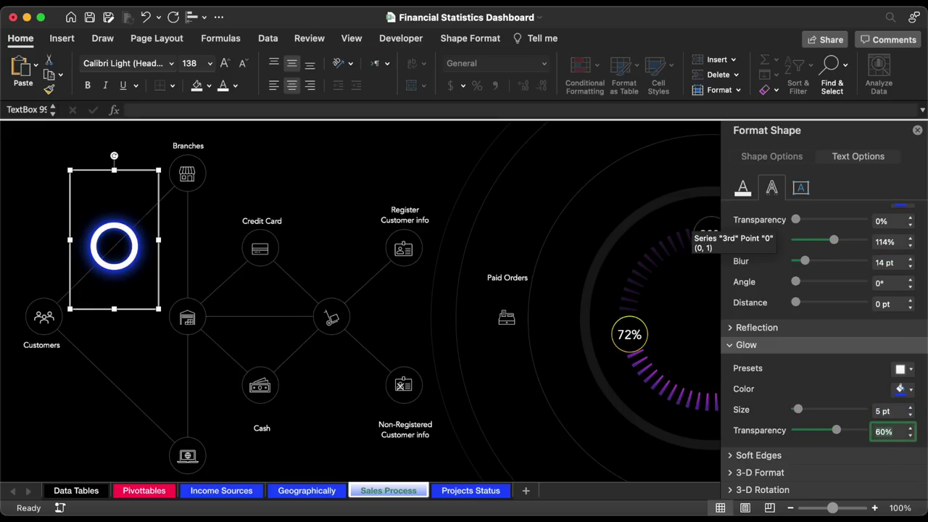
# - Fit the glowing ring around Customers and copy it onto the warehouse, cart and Paid Orders nodes
pyautogui.moveTo(160, 211); pyautogui.dragTo(89, 280)
pyautogui.click(171, 63)
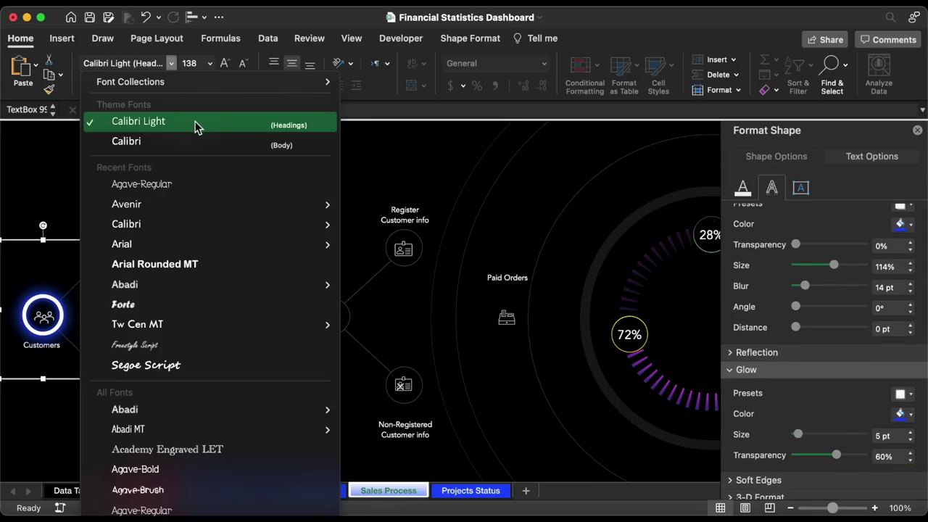
pyautogui.click(196, 125)
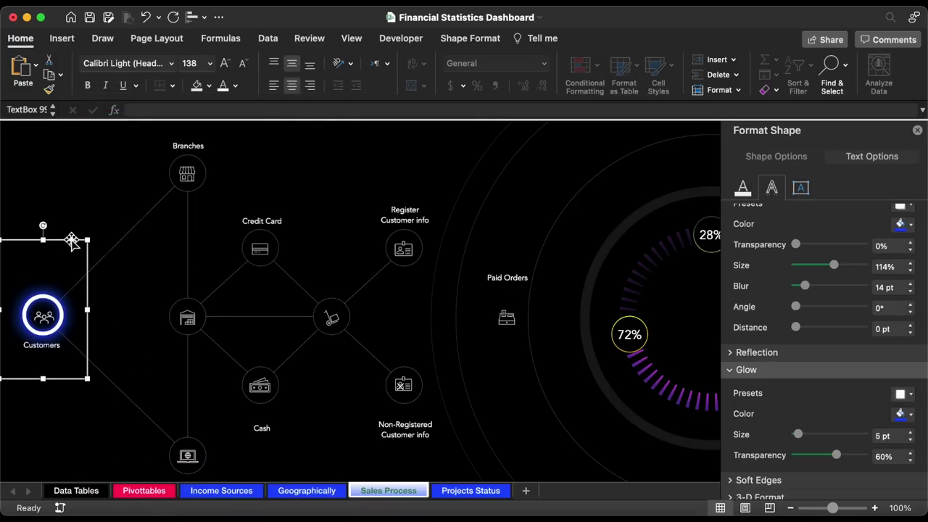
pyautogui.moveTo(43, 240); pyautogui.dragTo(529, 311)
pyautogui.press('Escape')
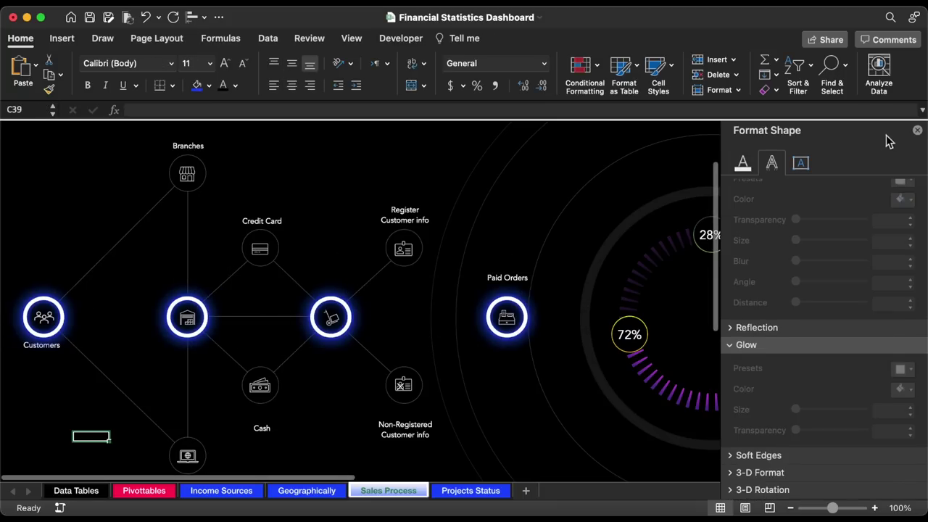
pyautogui.click(917, 130)
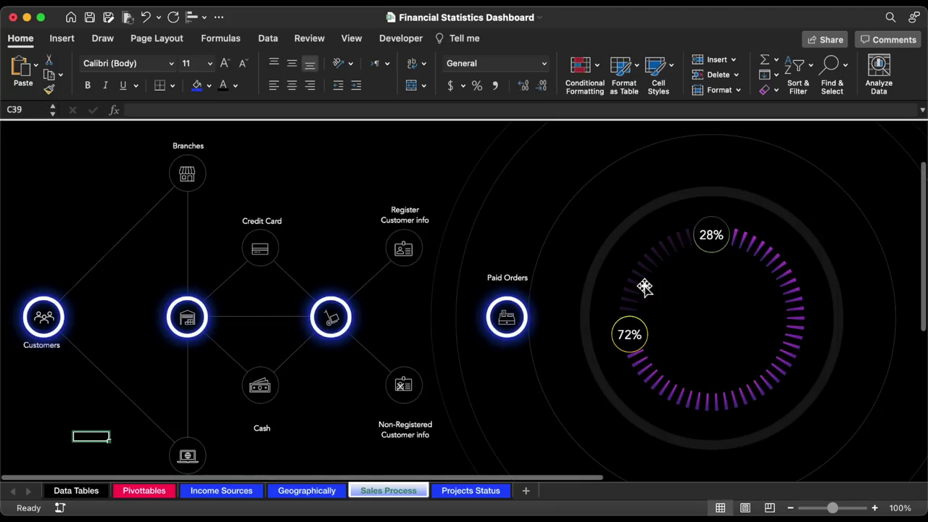
# - Bring the Customers label and icon in front of the ring
pyautogui.click(42, 349)
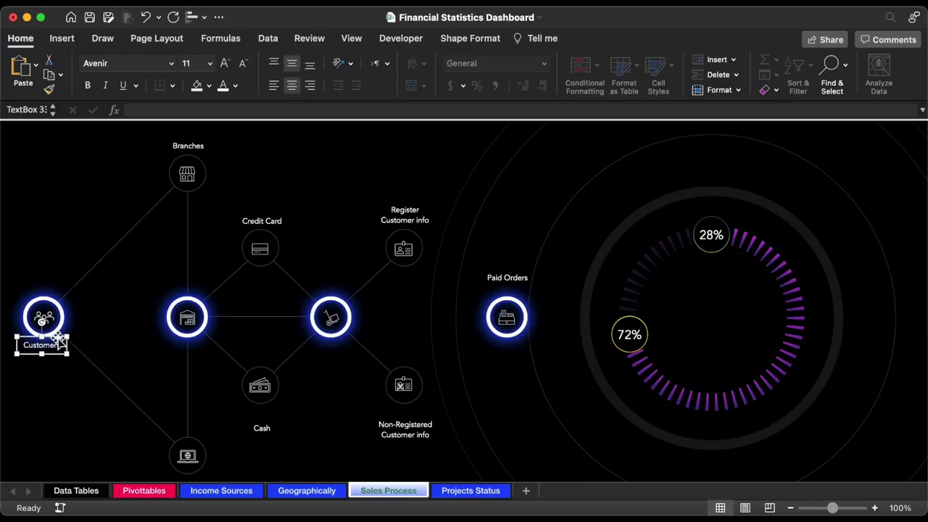
pyautogui.rightClick(58, 340)
pyautogui.moveTo(117, 331)
pyautogui.click(246, 328)
pyautogui.keyDown('shift'); pyautogui.click(47, 293); pyautogui.keyUp('shift')
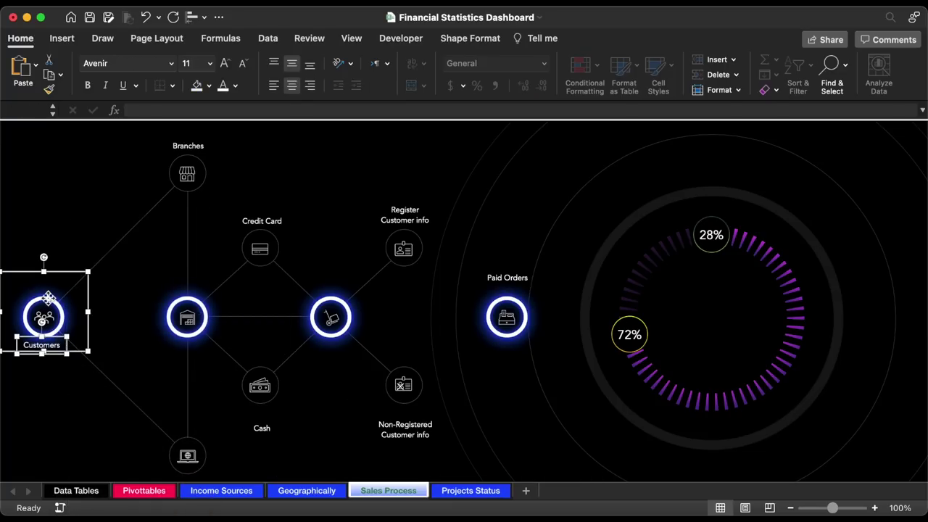
pyautogui.rightClick(56, 274)
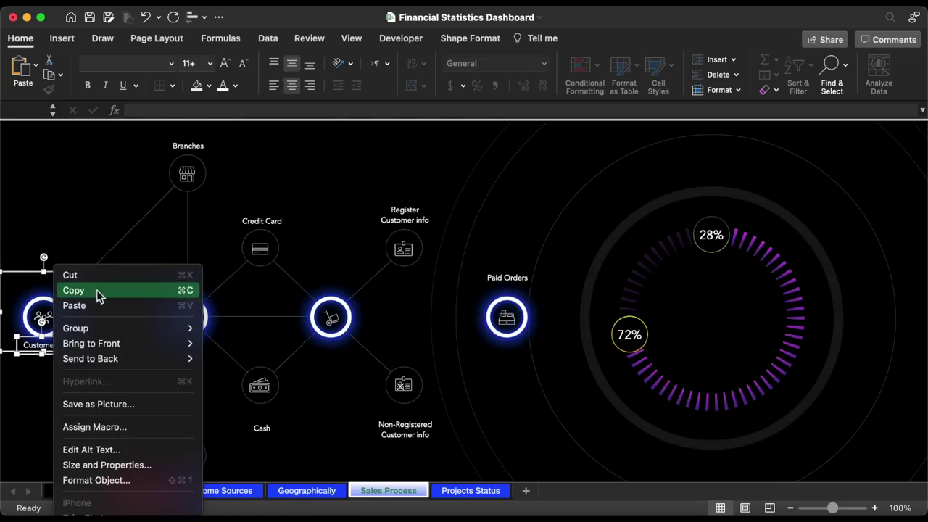
pyautogui.moveTo(129, 346)
pyautogui.click(221, 345)
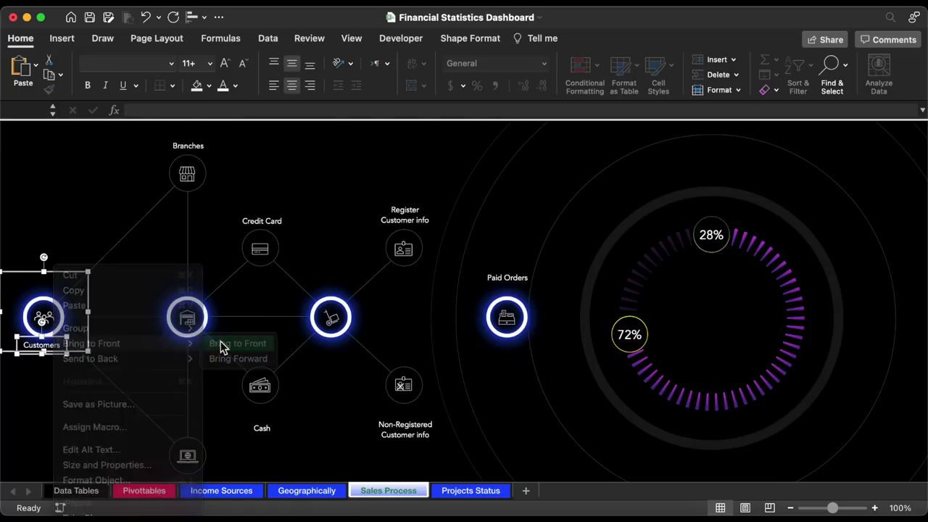
pyautogui.click(74, 390)
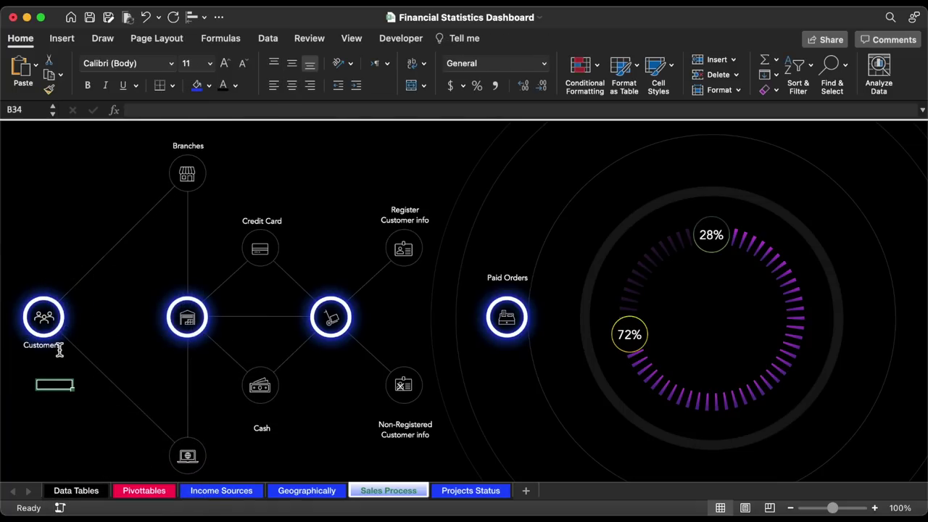
pyautogui.click(58, 347)
pyautogui.click(64, 404)
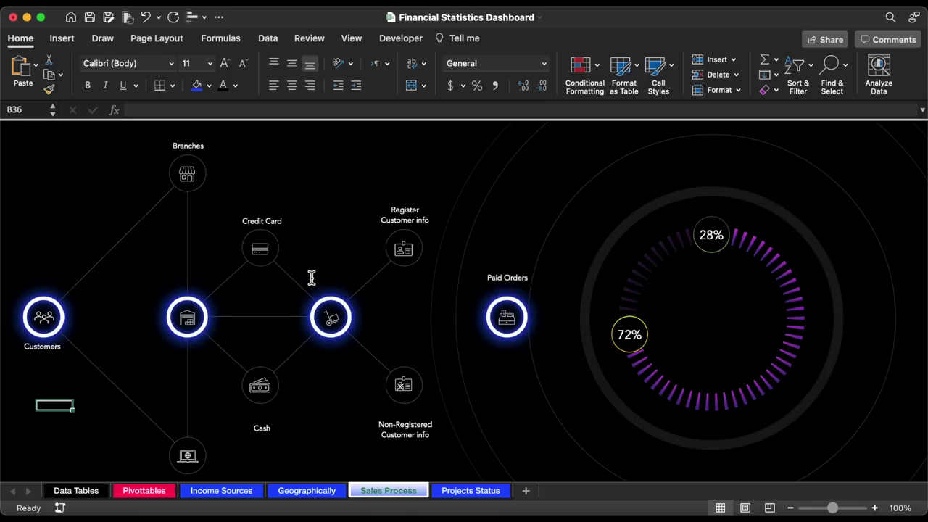
# - Duplicate the hub connector line and attach it between cart and Paid Orders
pyautogui.click(259, 317)
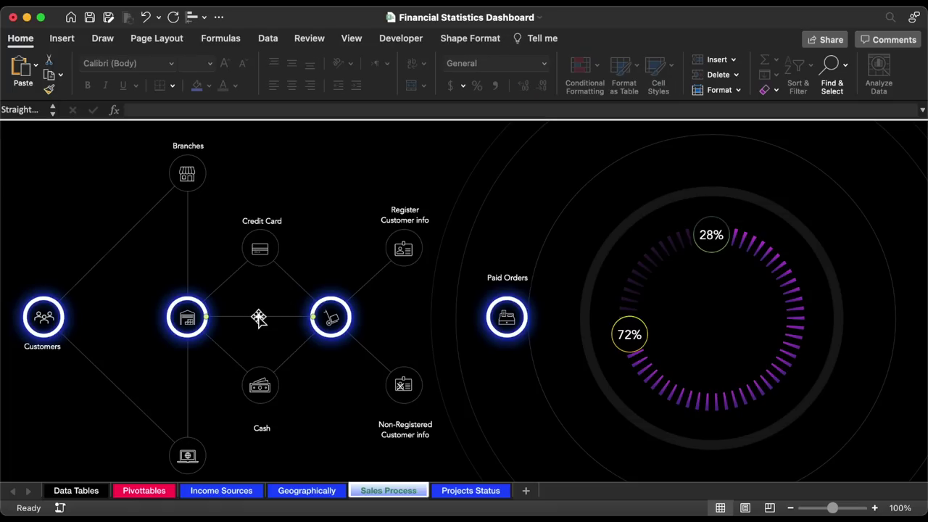
pyautogui.moveTo(253, 318); pyautogui.dragTo(353, 317)
pyautogui.moveTo(473, 317); pyautogui.dragTo(490, 317)
# - Make the new connector fully opaque at 0% transparency and 1.5 pt wide
pyautogui.click(500, 39)
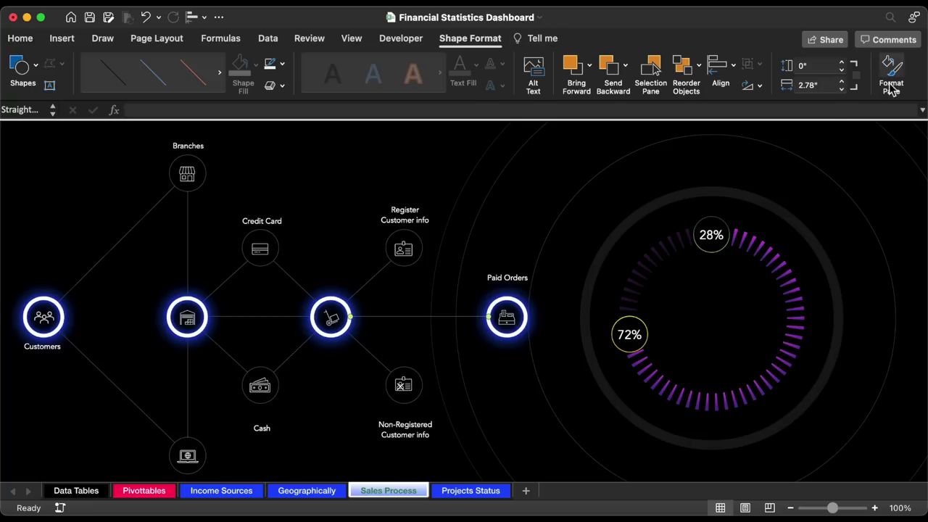
pyautogui.click(891, 76)
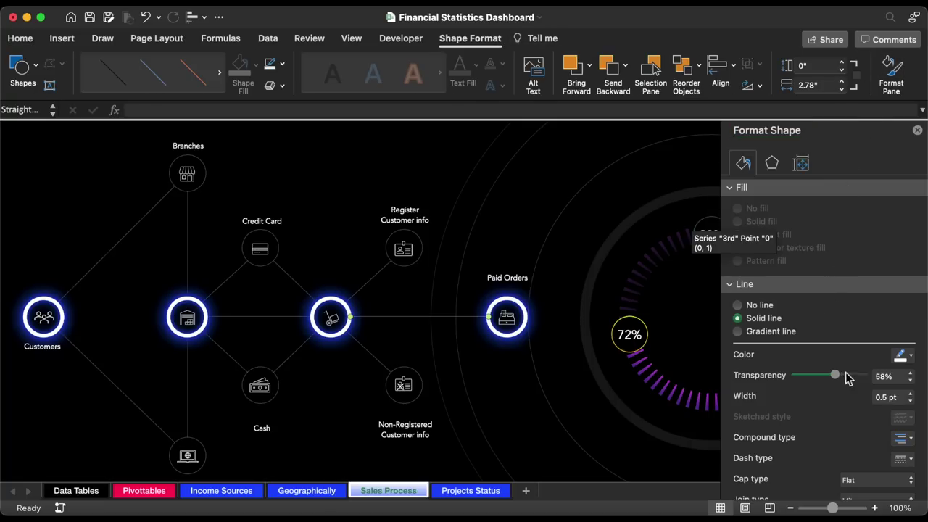
pyautogui.moveTo(837, 375); pyautogui.dragTo(773, 384)
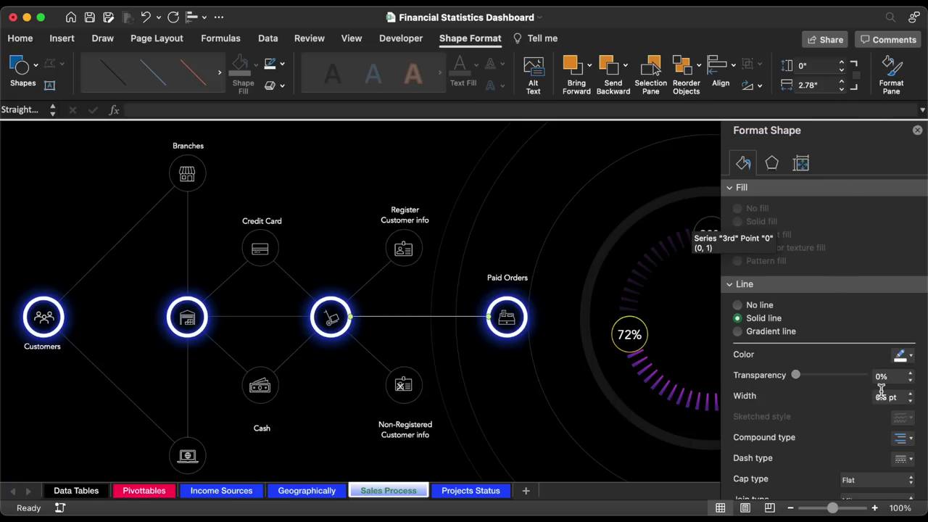
pyautogui.click(910, 394)
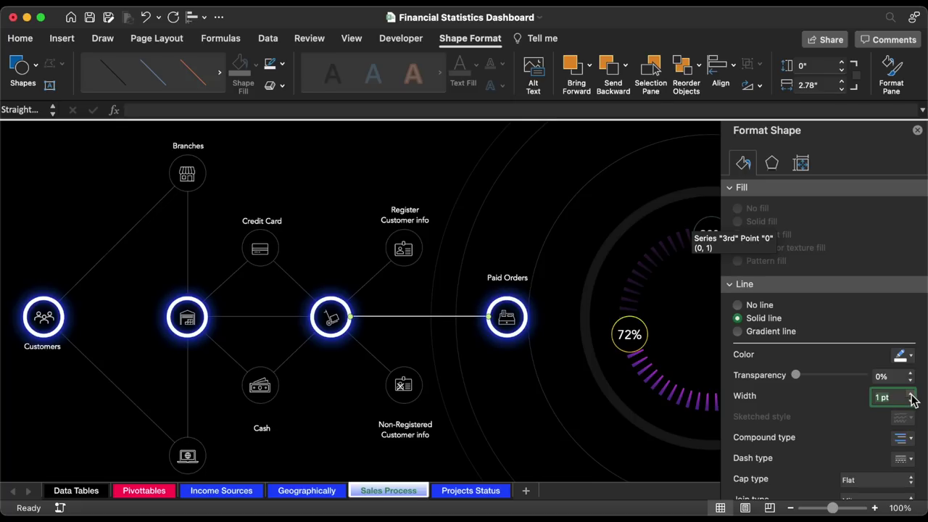
pyautogui.click(912, 395)
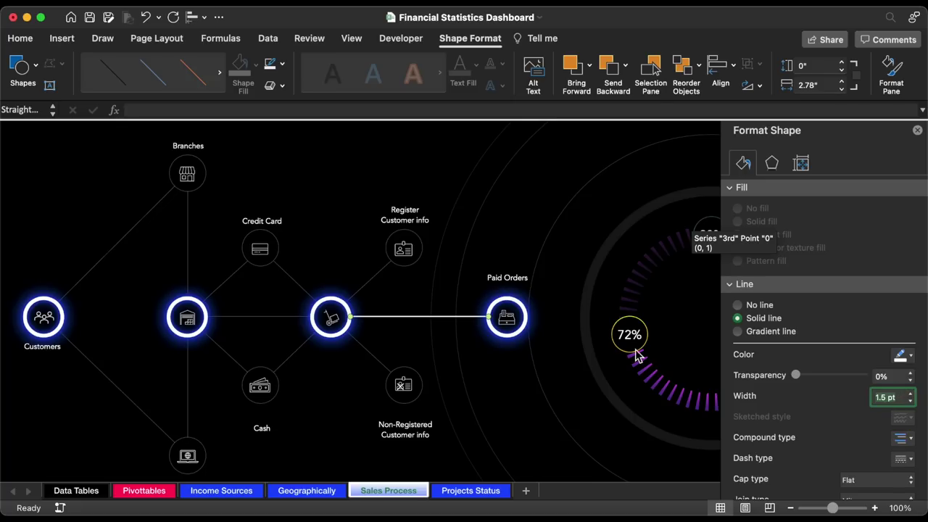
# - Send the connector line behind the node rings
pyautogui.click(442, 335)
pyautogui.rightClick(412, 317)
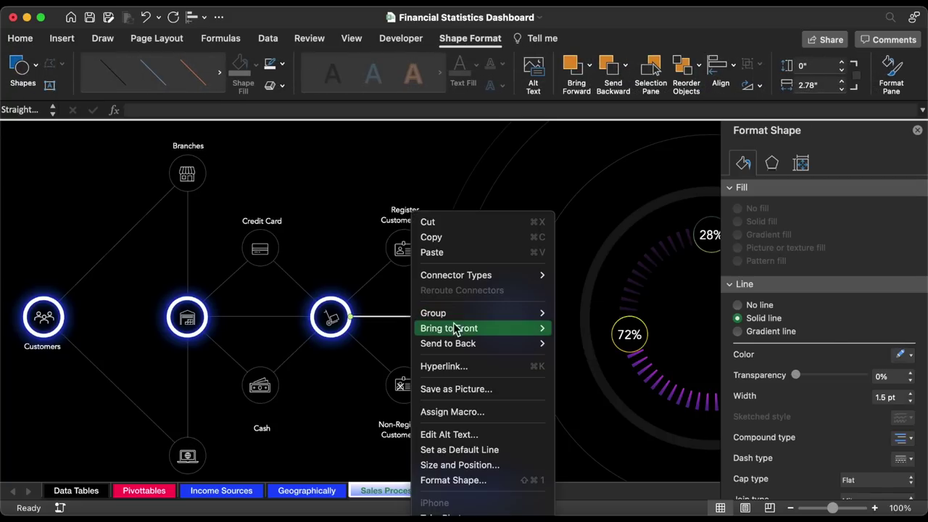
pyautogui.moveTo(460, 342)
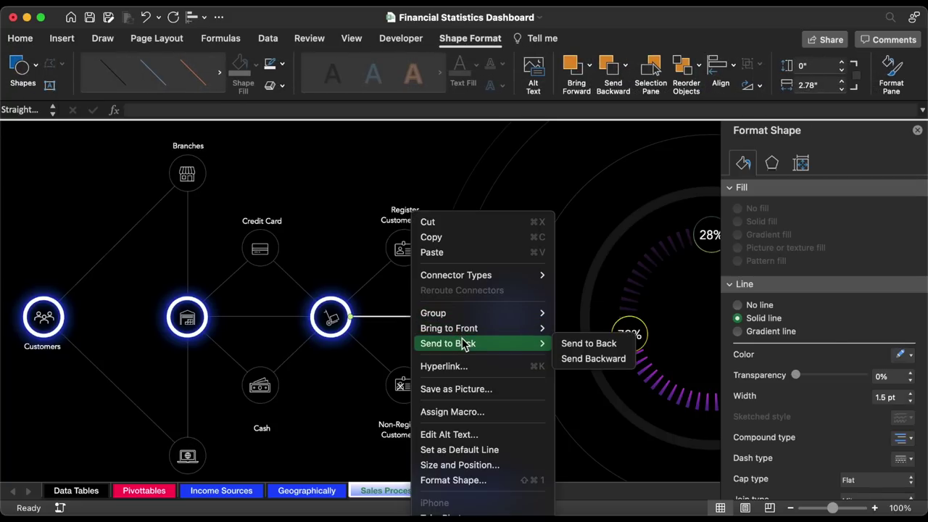
pyautogui.click(589, 344)
pyautogui.click(510, 351)
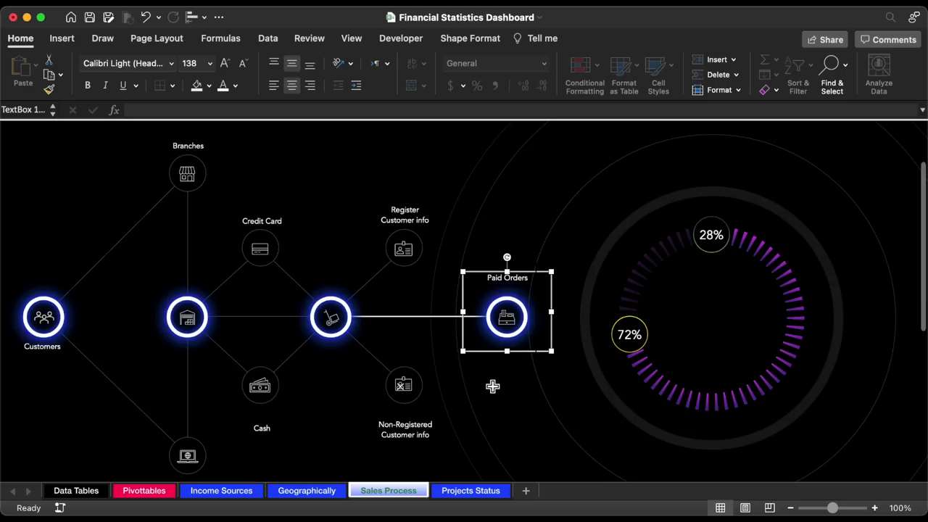
pyautogui.moveTo(522, 314); pyautogui.dragTo(525, 321)
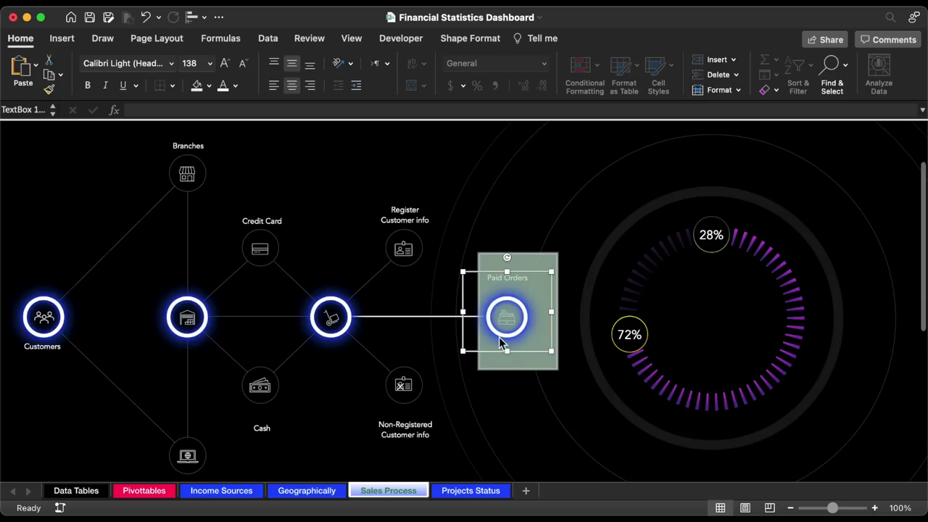
pyautogui.click(485, 384)
# - On the Pivottables sheet, build a POS count pivot and remove its Grand Total
pyautogui.click(171, 489)
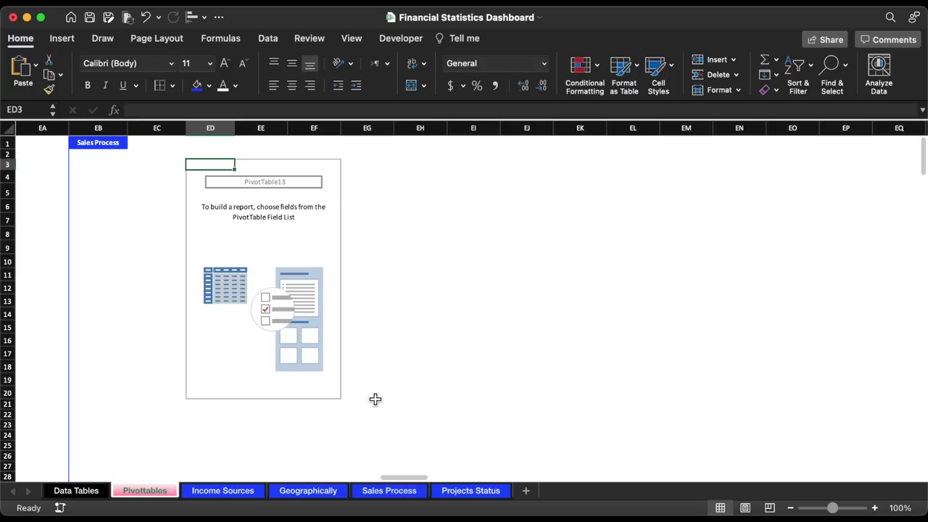
pyautogui.scroll(-1, 769, 217)
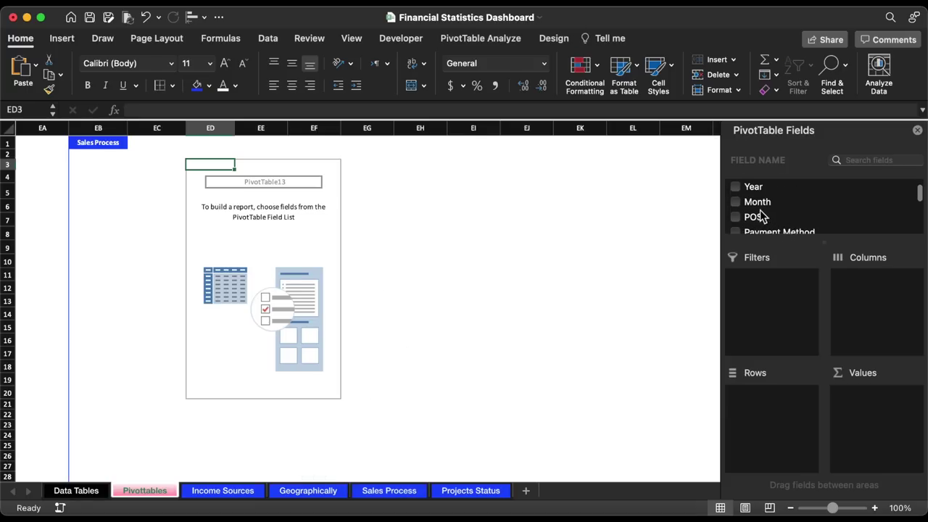
pyautogui.moveTo(754, 217); pyautogui.dragTo(795, 403)
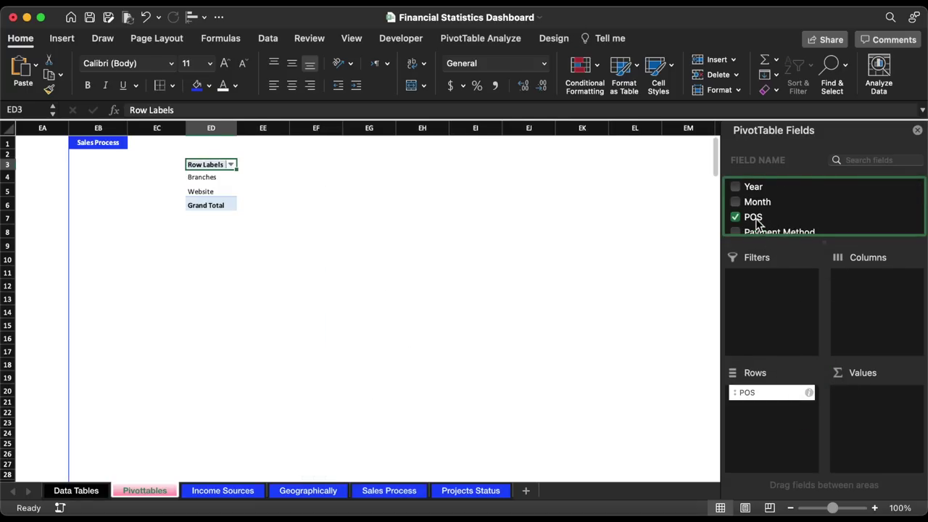
pyautogui.moveTo(756, 222); pyautogui.dragTo(849, 434)
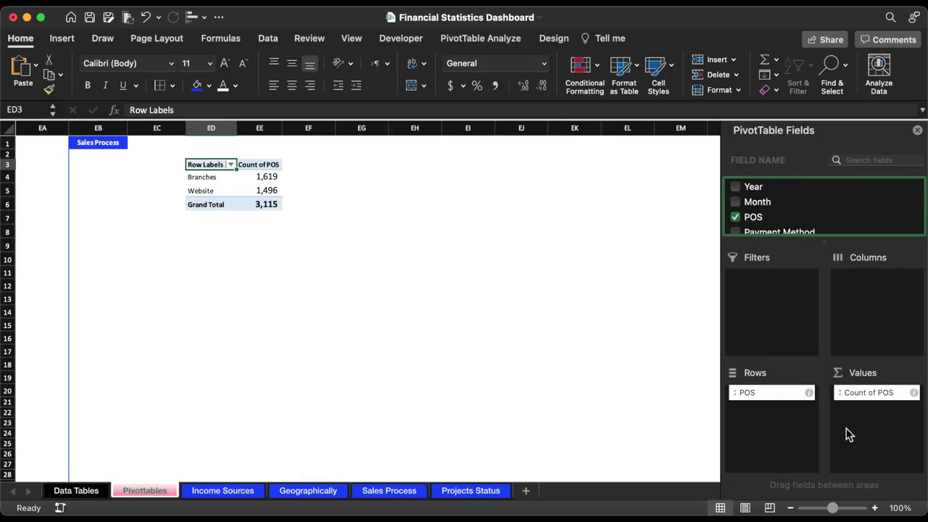
pyautogui.rightClick(210, 208)
pyautogui.click(239, 326)
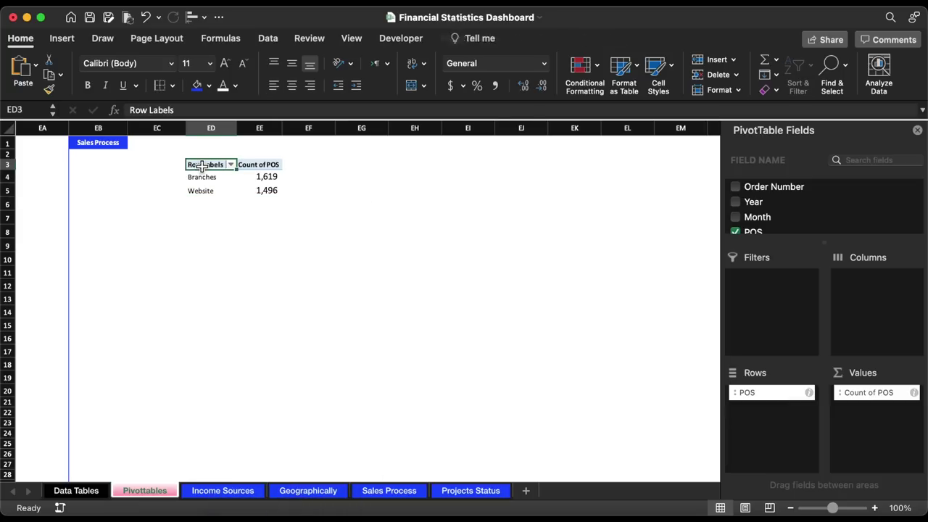
# - Enlarge the font size of column ED holding the pivot
pyautogui.moveTo(210, 165); pyautogui.dragTo(259, 165)
pyautogui.click(553, 38)
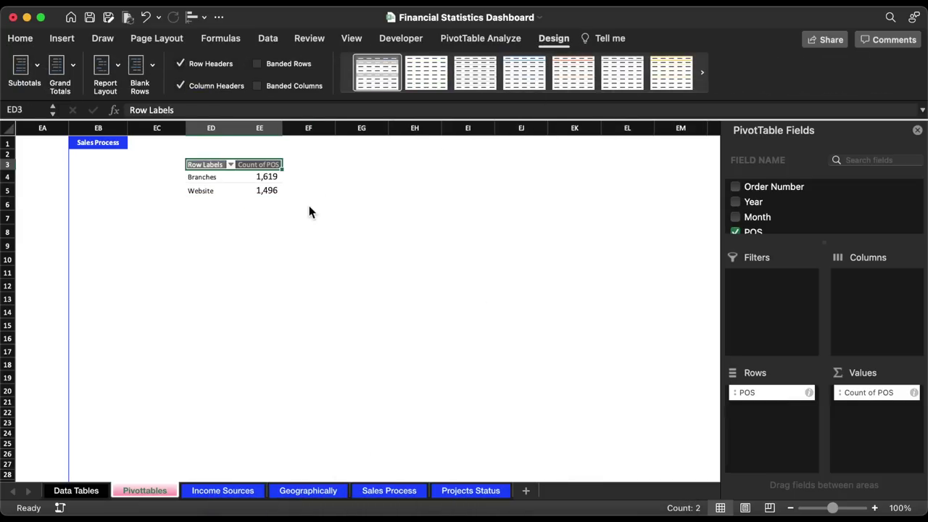
pyautogui.click(260, 231)
pyautogui.click(224, 127)
pyautogui.click(210, 63)
pyautogui.click(196, 124)
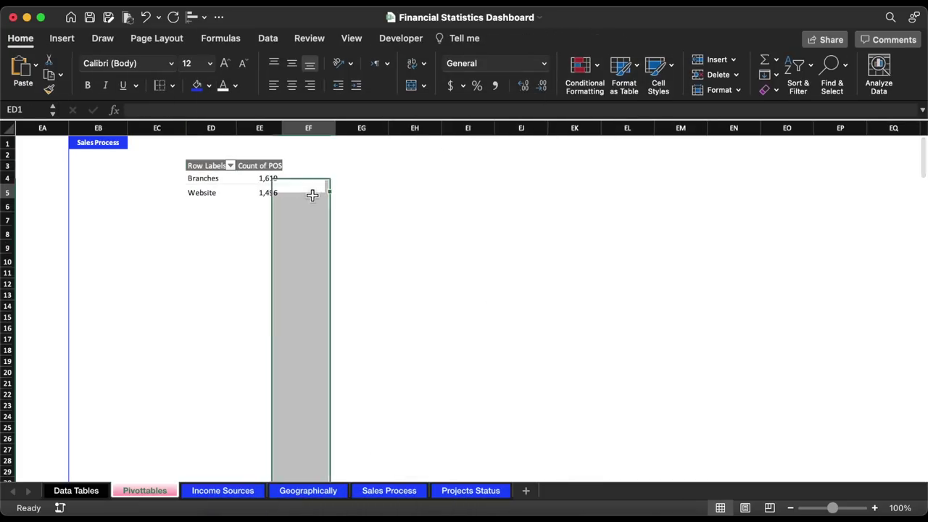
pyautogui.click(348, 178)
# - Copy the POS pivot from ED3:EE5 and paste it at ED9
pyautogui.moveTo(206, 166); pyautogui.dragTo(243, 189)
pyautogui.press('super+c')
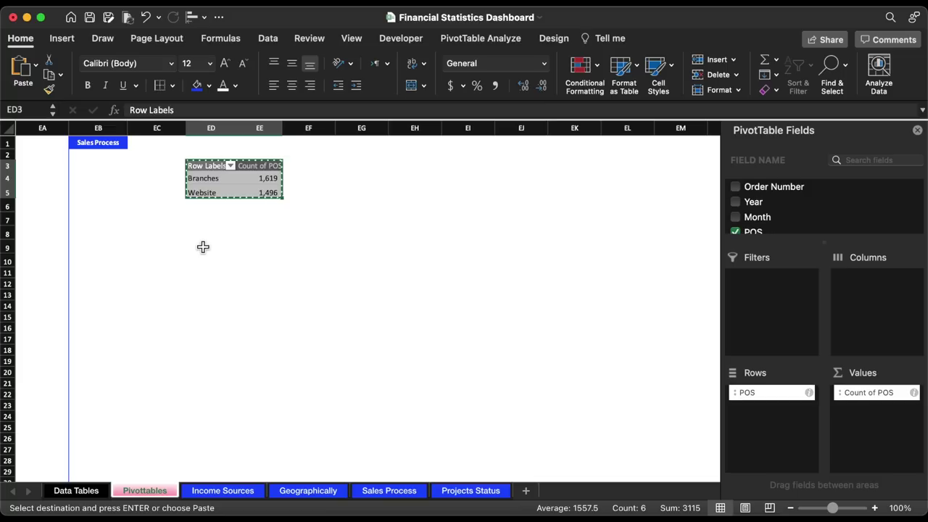
pyautogui.click(201, 246)
pyautogui.press('super+v')
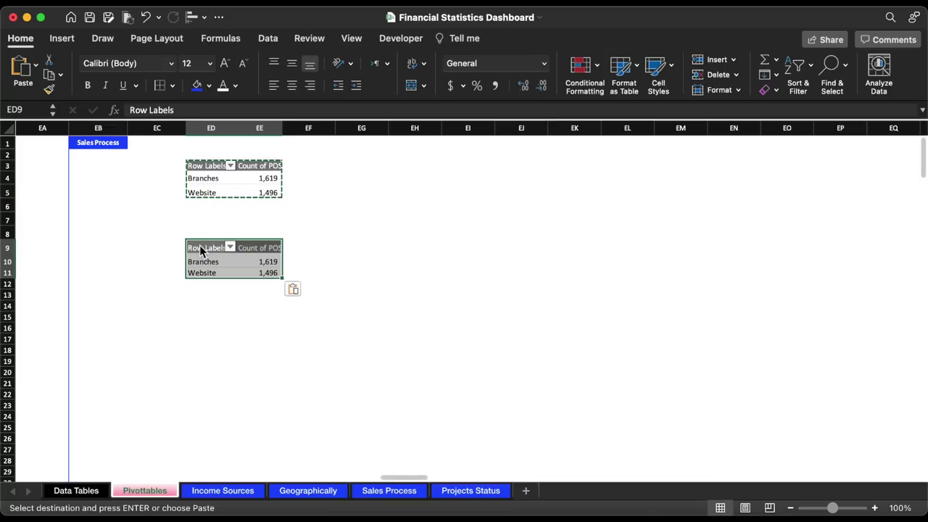
pyautogui.press('Down')
# - Replace POS with Payment Method as the copied pivot's rows and count
pyautogui.scroll(-3, 784, 232)
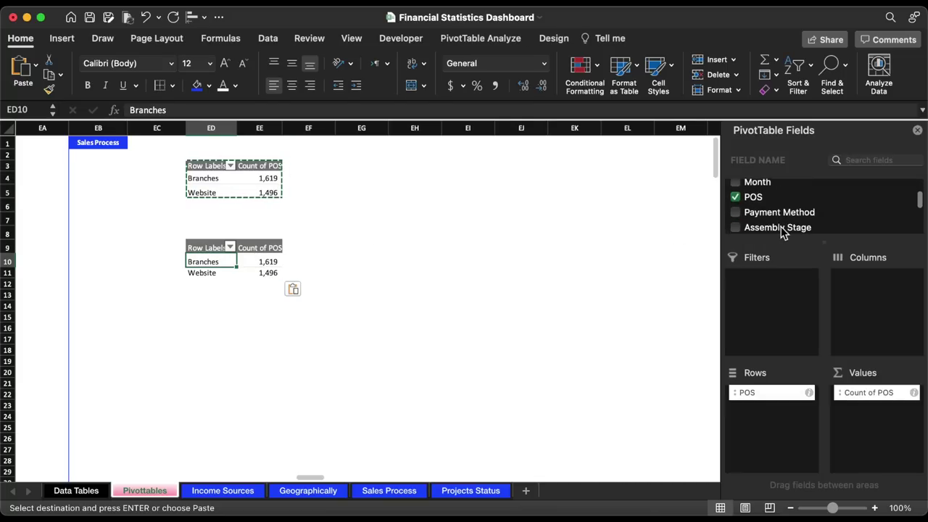
pyautogui.click(737, 192)
pyautogui.click(737, 207)
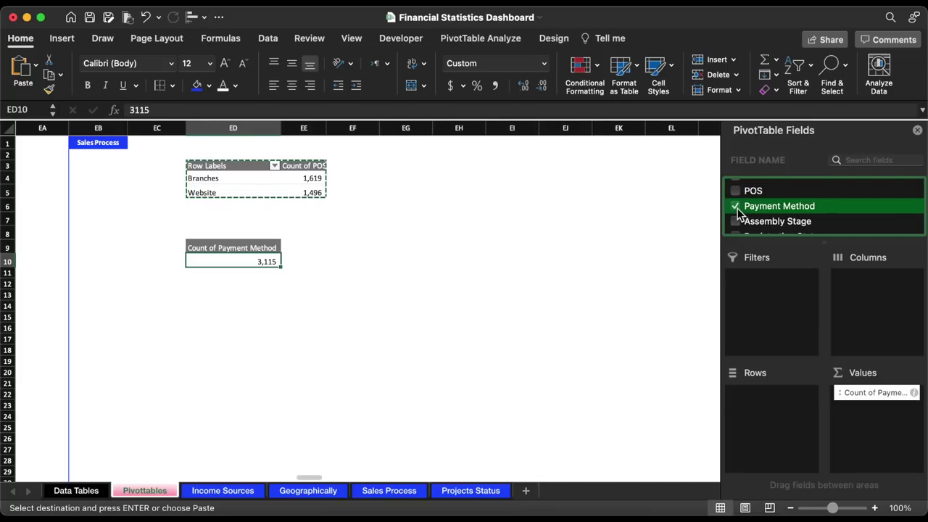
pyautogui.moveTo(737, 210); pyautogui.dragTo(762, 429)
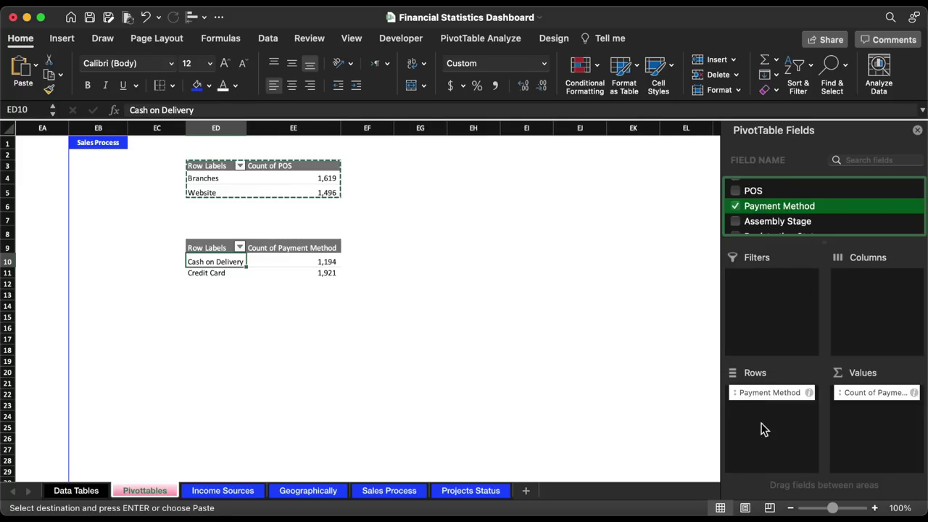
pyautogui.moveTo(225, 246); pyautogui.dragTo(304, 272)
# - Paste the pivot at ED17 and swap Payment Method for Registration Status
pyautogui.press('cmd+c')
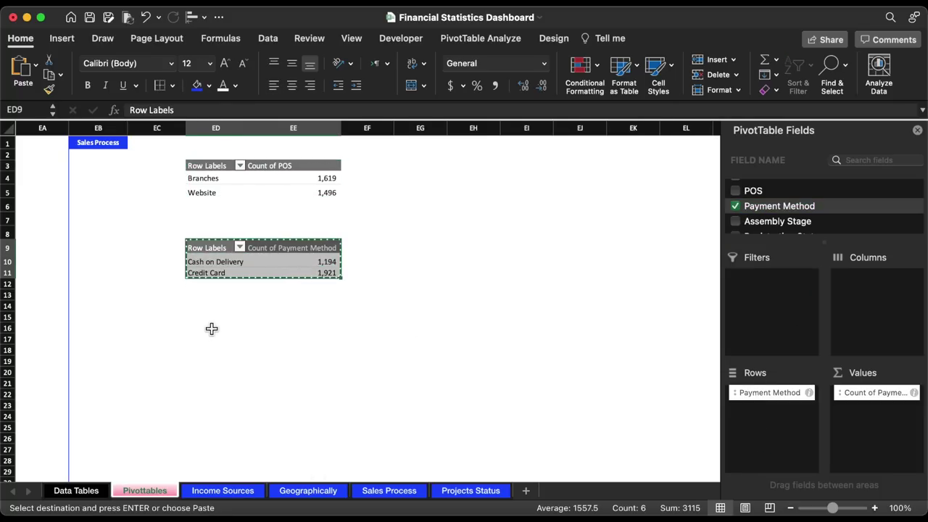
pyautogui.click(206, 340)
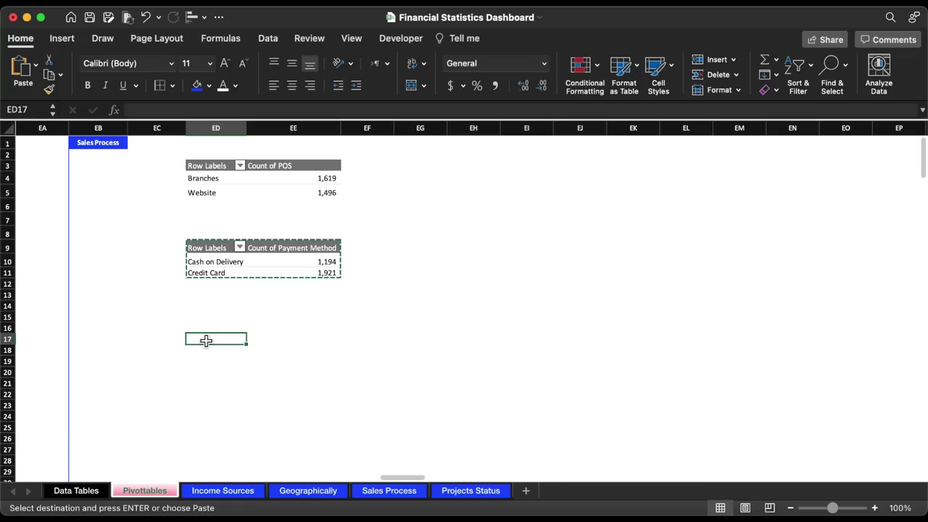
pyautogui.press('cmd+v')
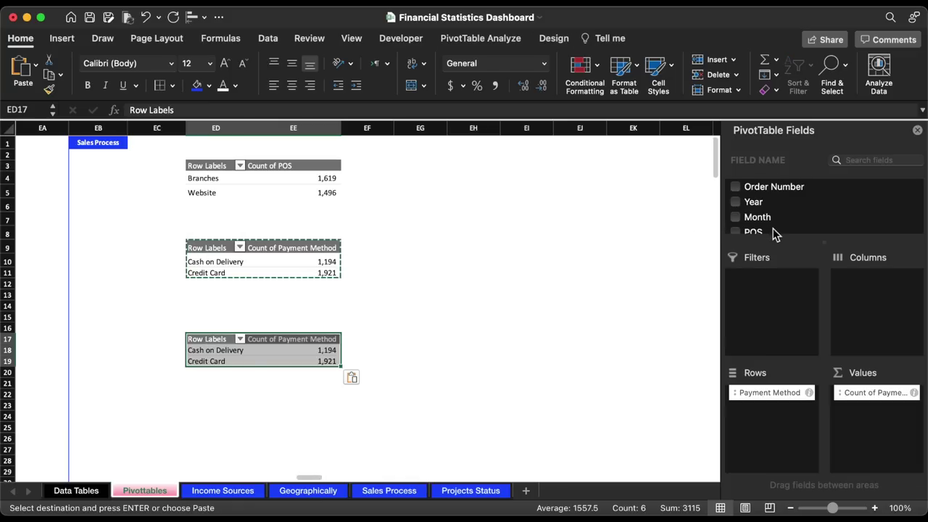
pyautogui.scroll(-3, 773, 218)
pyautogui.click(735, 189)
pyautogui.scroll(-1, 783, 210)
pyautogui.click(783, 205)
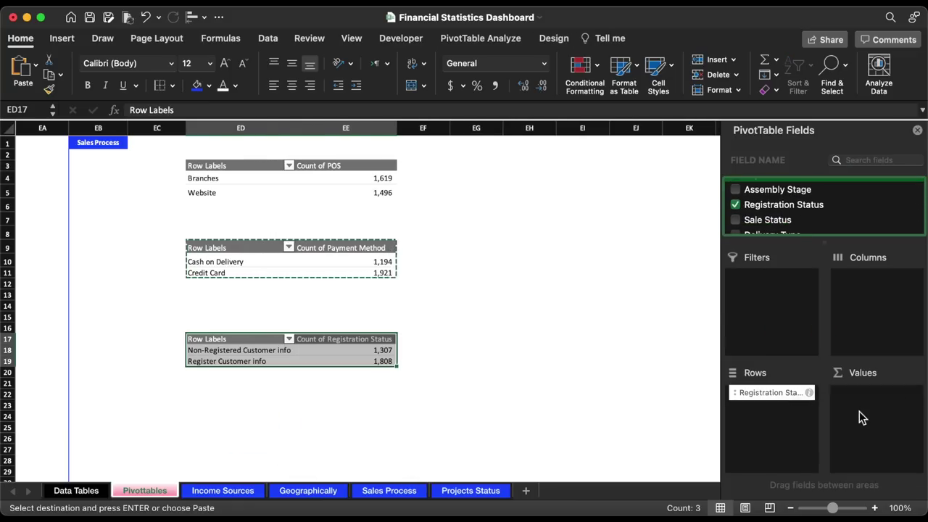
pyautogui.click(423, 338)
# - Copy the Branches/Website labels to EG4 and the payment method labels to EG10
pyautogui.moveTo(234, 182); pyautogui.dragTo(233, 191)
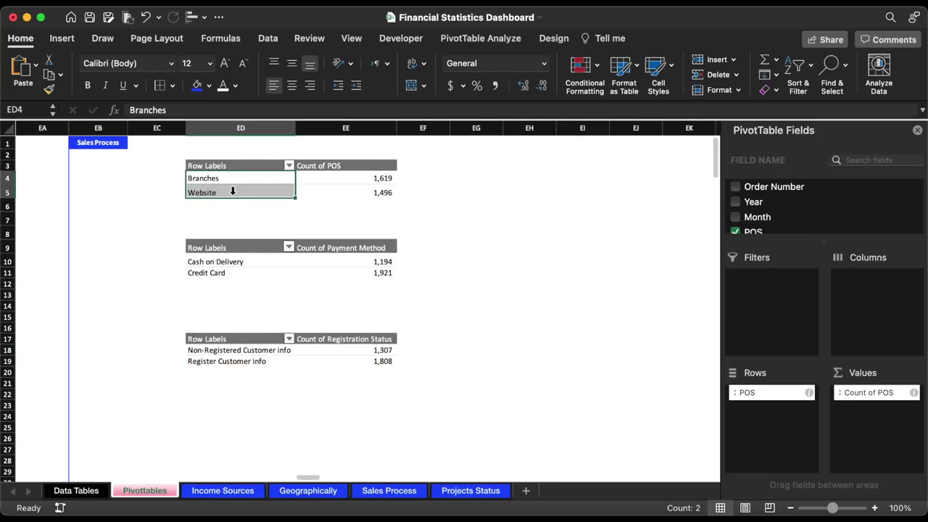
pyautogui.press('cmd+c')
pyautogui.click(478, 174)
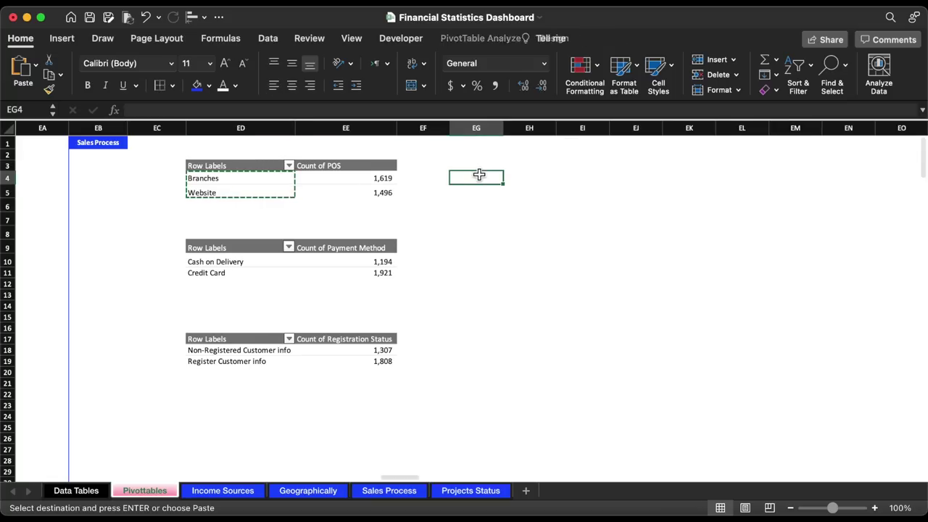
pyautogui.press('cmd+v')
pyautogui.moveTo(220, 262); pyautogui.dragTo(227, 273)
pyautogui.press('cmd+c')
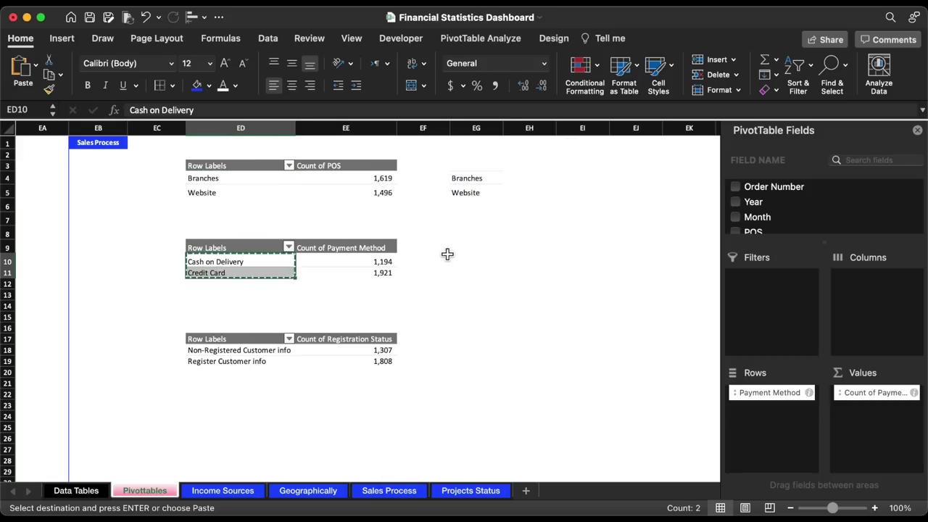
pyautogui.click(457, 261)
pyautogui.press('cmd+v')
# - Copy the two registration status labels into EG18
pyautogui.moveTo(200, 352); pyautogui.dragTo(218, 361)
pyautogui.press('cmd+c')
pyautogui.click(464, 350)
pyautogui.press('cmd+v')
pyautogui.click(346, 177)
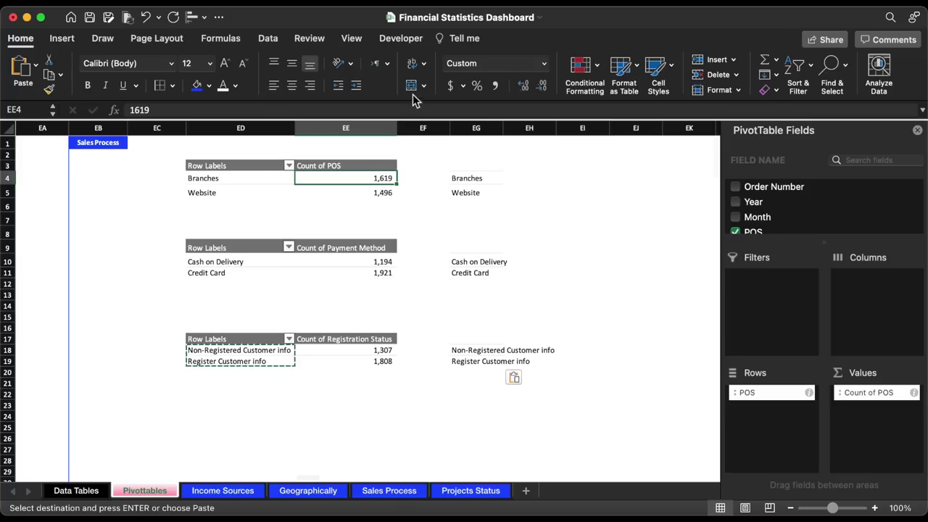
pyautogui.click(270, 40)
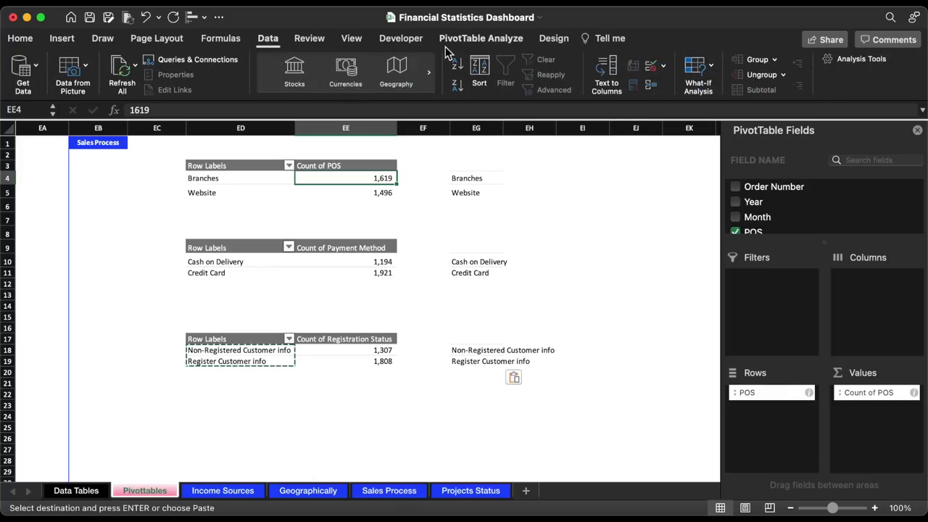
# - Sort the POS, Payment Method and Registration Status pivots largest first
pyautogui.click(460, 85)
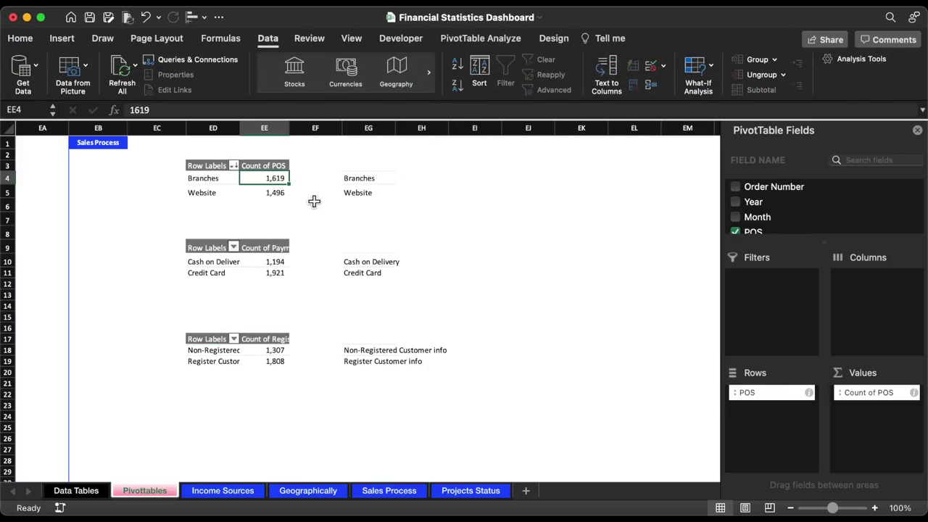
pyautogui.click(282, 263)
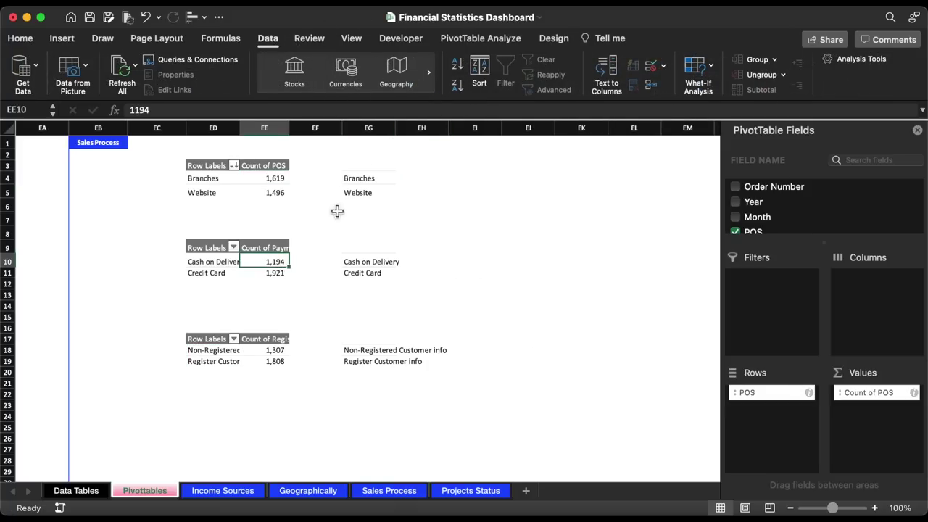
pyautogui.click(457, 87)
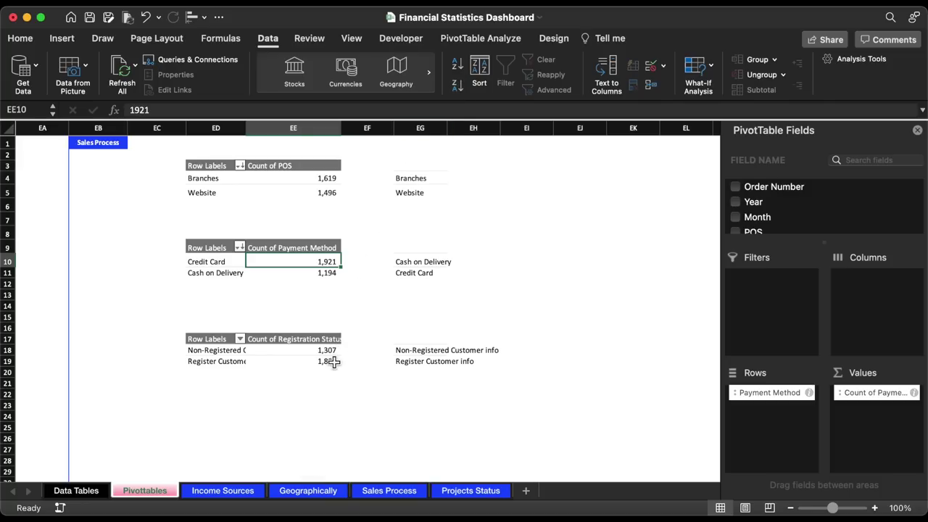
pyautogui.click(334, 362)
pyautogui.click(458, 86)
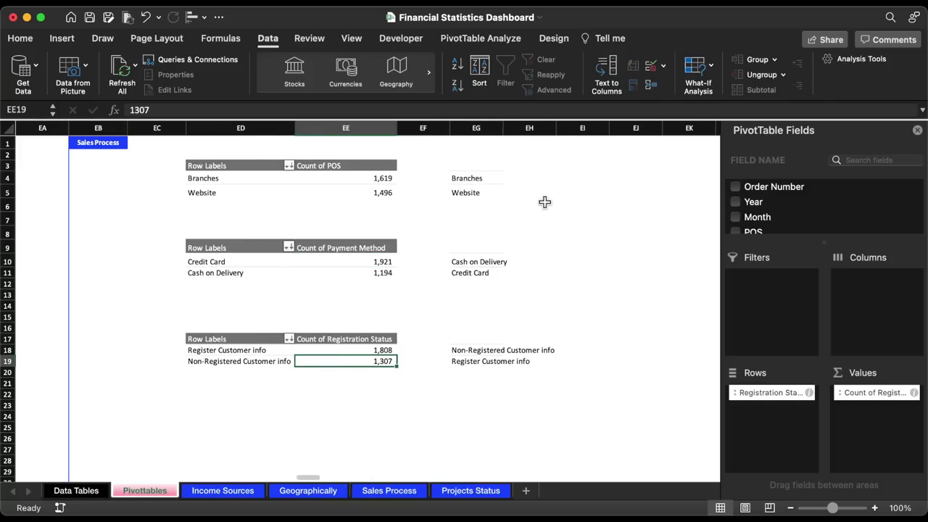
# - Add 'Line' and 'Empty Circle' headers in EH3:EI3 with the title cell's blue formatting
pyautogui.click(526, 165)
pyautogui.write('Line')
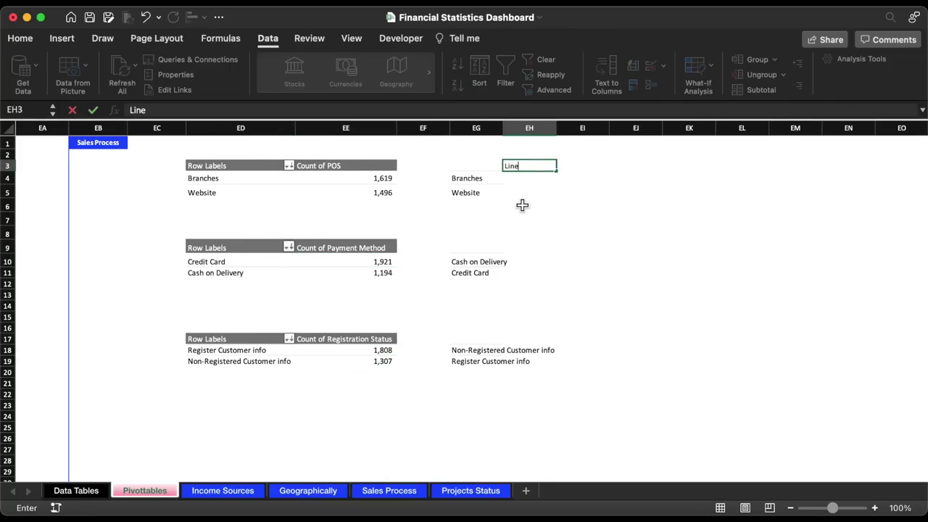
pyautogui.press('Tab')
pyautogui.write('Empty Cir')
pyautogui.write('ule')
pyautogui.press('Return')
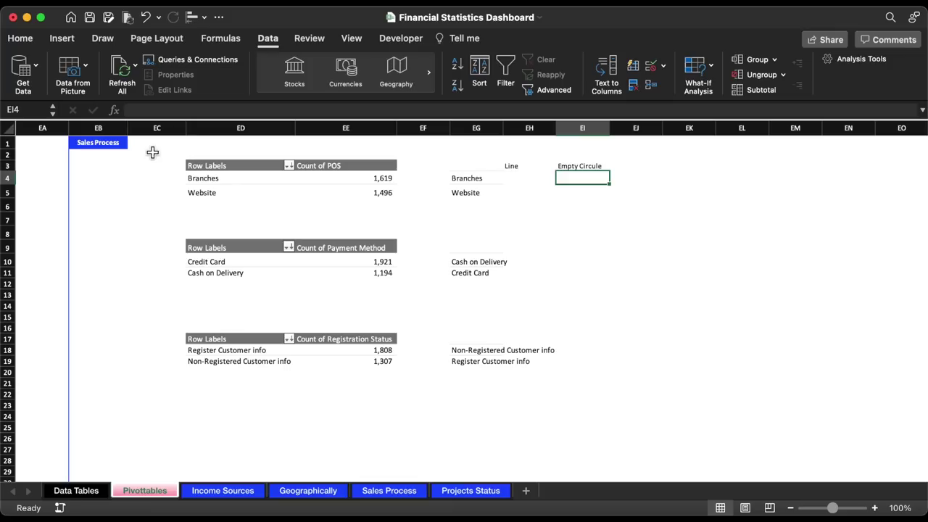
pyautogui.click(116, 143)
pyautogui.click(20, 38)
pyautogui.click(50, 89)
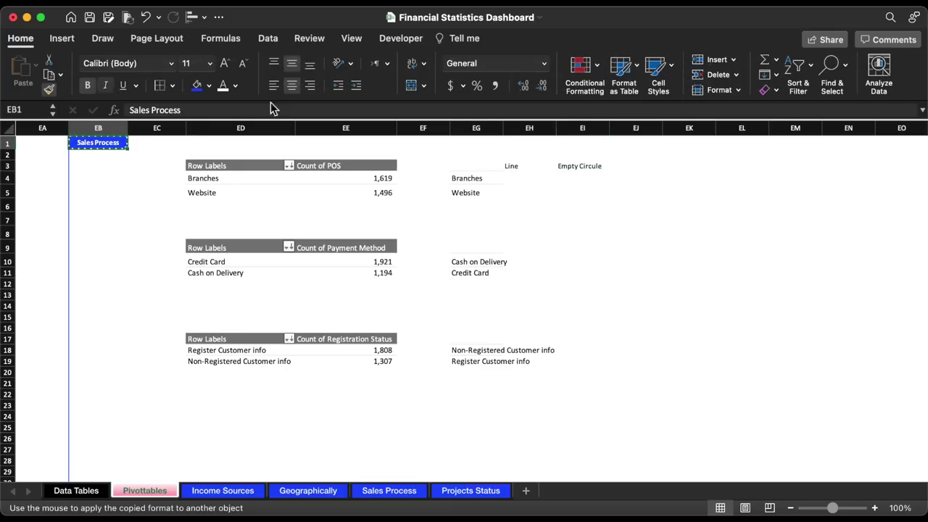
pyautogui.moveTo(527, 166); pyautogui.dragTo(580, 167)
# - Paste the headers into EH9 and EH17, and autofit column EG
pyautogui.click(525, 248)
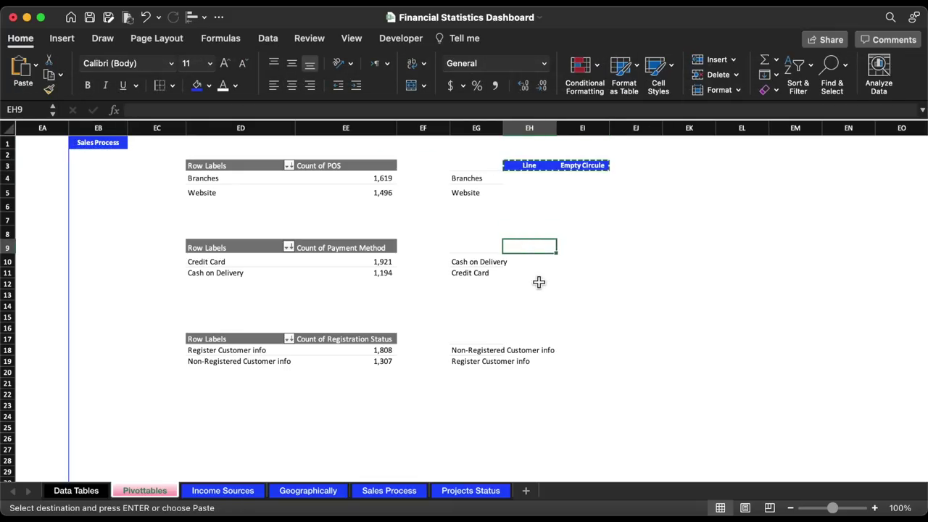
pyautogui.press('super+v')
pyautogui.click(530, 339)
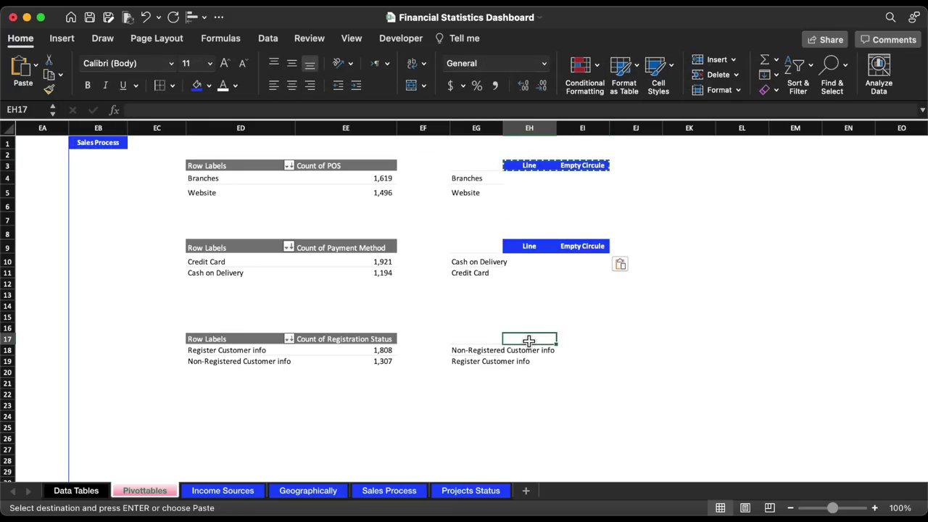
pyautogui.press('super+v')
pyautogui.doubleClick(503, 129)
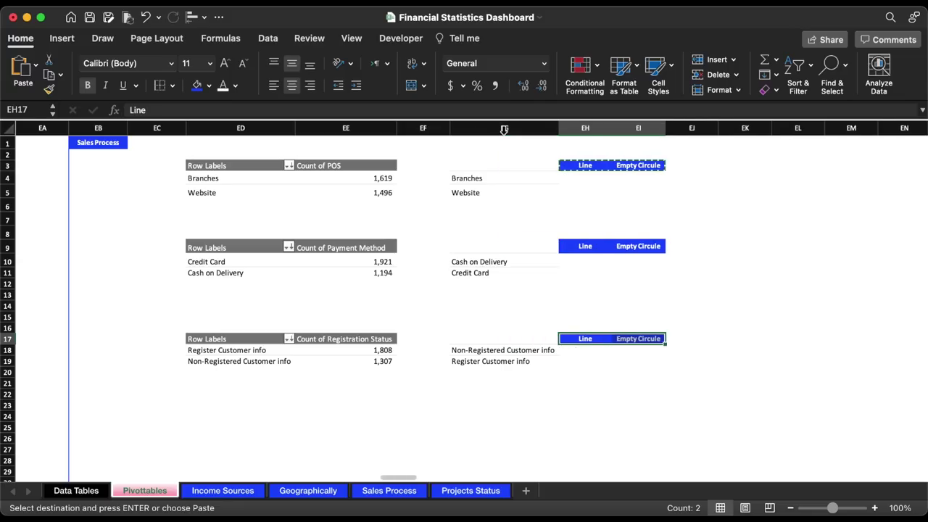
# - Add bottom borders under the last row of each of the three label tables
pyautogui.moveTo(507, 192); pyautogui.dragTo(626, 192)
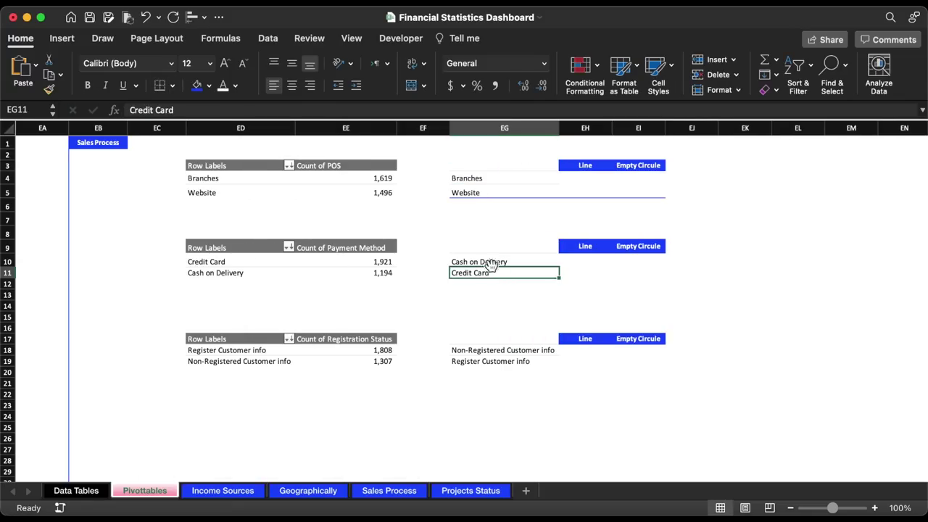
pyautogui.moveTo(454, 273); pyautogui.dragTo(623, 274)
pyautogui.click(161, 85)
pyautogui.moveTo(453, 362); pyautogui.dragTo(624, 361)
pyautogui.click(160, 85)
# - Fill an 'o' into EI4:EI5, EI10:EI11 and EI18:EI19 beside the labels
pyautogui.click(638, 178)
pyautogui.write('o')
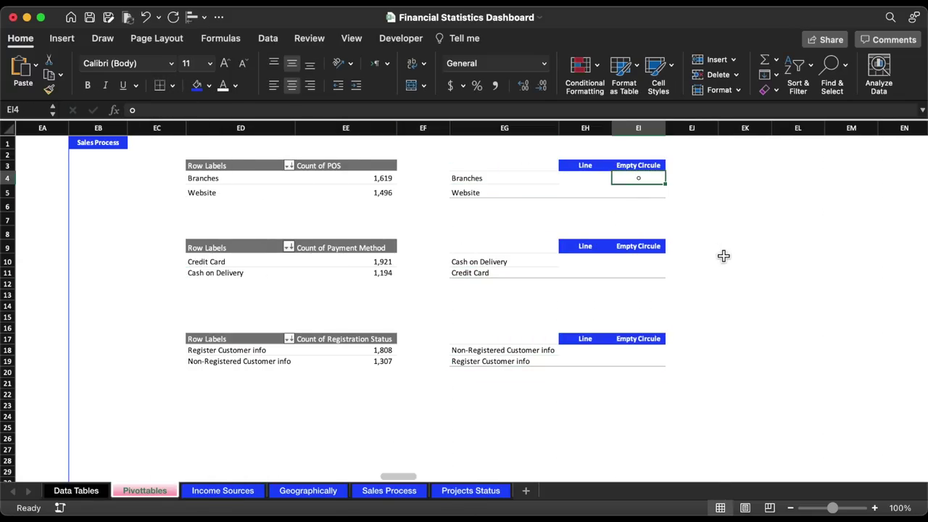
pyautogui.press('super+c')
pyautogui.moveTo(642, 192); pyautogui.dragTo(646, 181)
pyautogui.press('super+v')
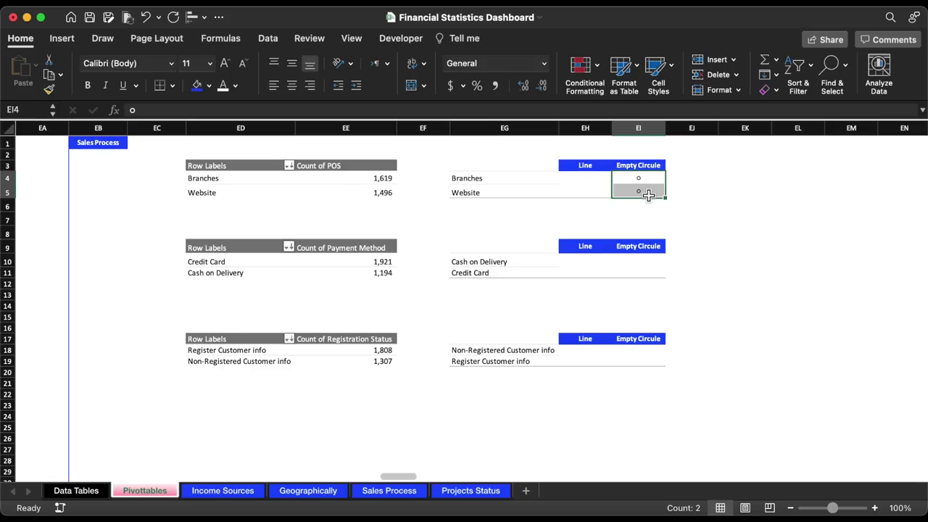
pyautogui.press('super+c')
pyautogui.moveTo(646, 278); pyautogui.dragTo(647, 264)
pyautogui.press('super+v')
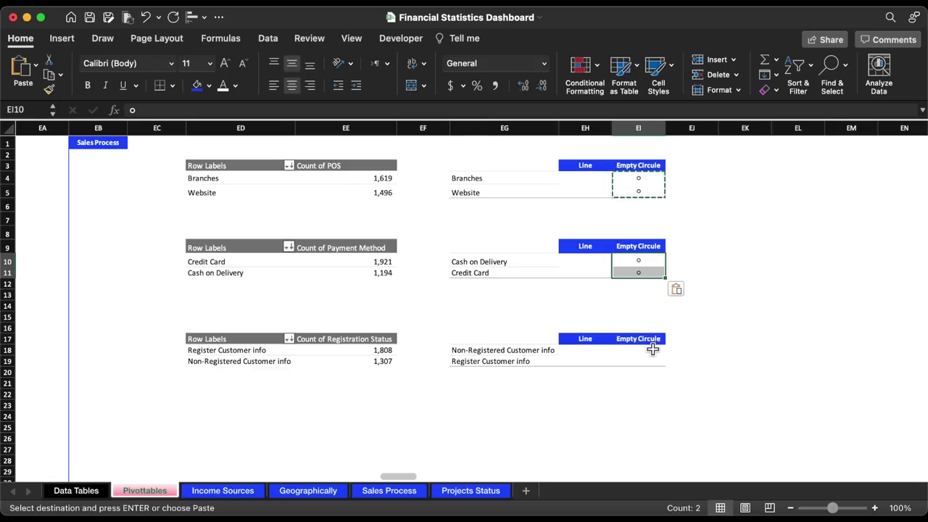
pyautogui.moveTo(652, 352); pyautogui.dragTo(652, 361)
pyautogui.press('Return')
pyautogui.click(582, 178)
# - Insert the bracket-extension vertical bar from the Character Viewer's Parentheses set into EH4
pyautogui.click(62, 40)
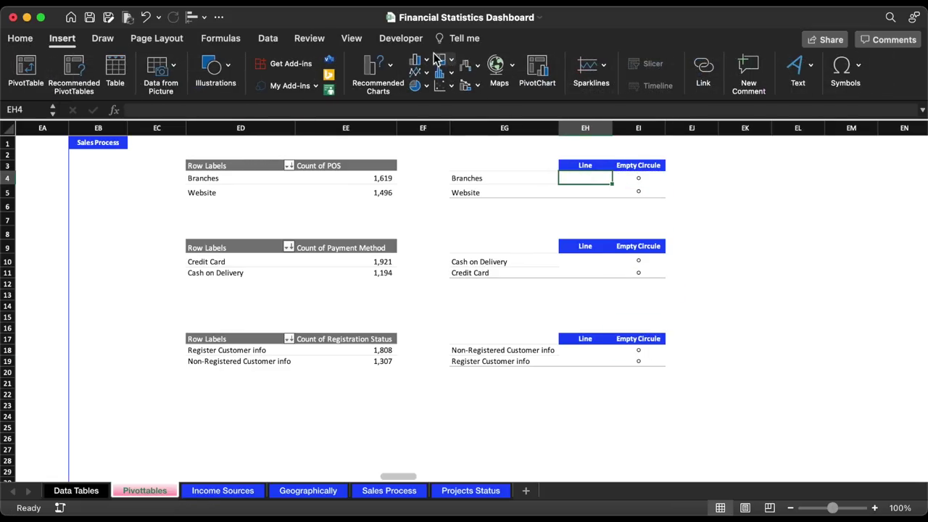
pyautogui.click(846, 73)
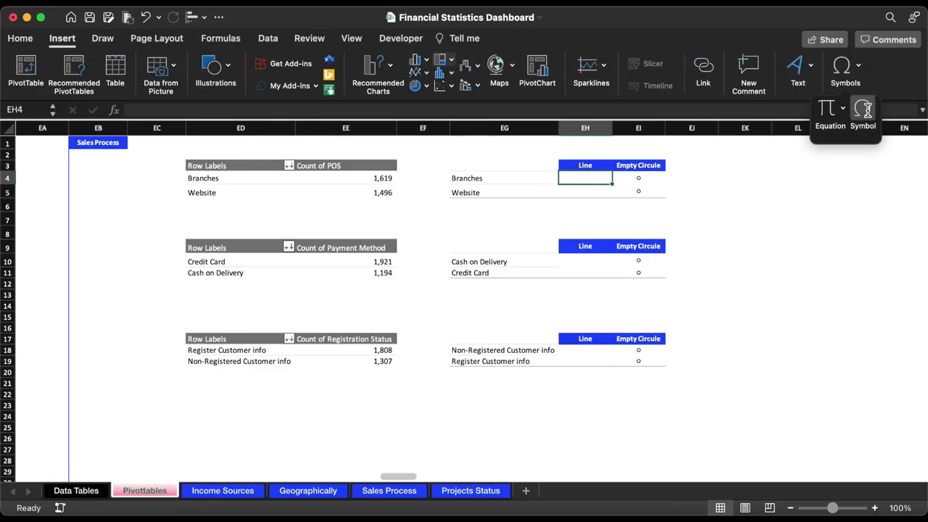
pyautogui.click(865, 110)
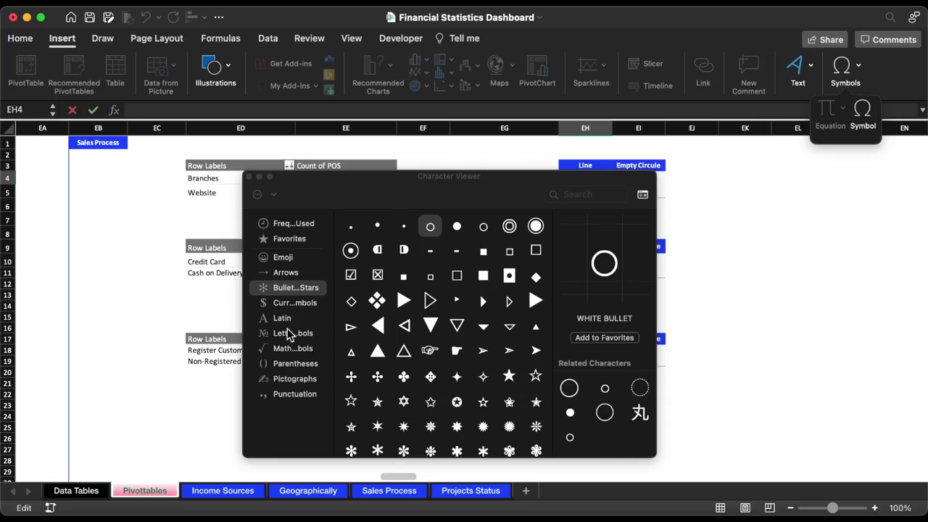
pyautogui.click(293, 362)
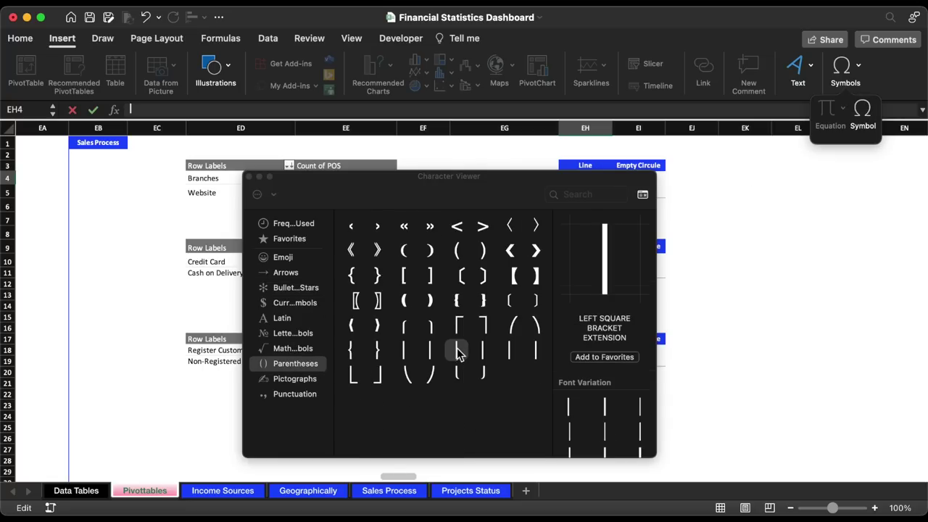
pyautogui.click(249, 176)
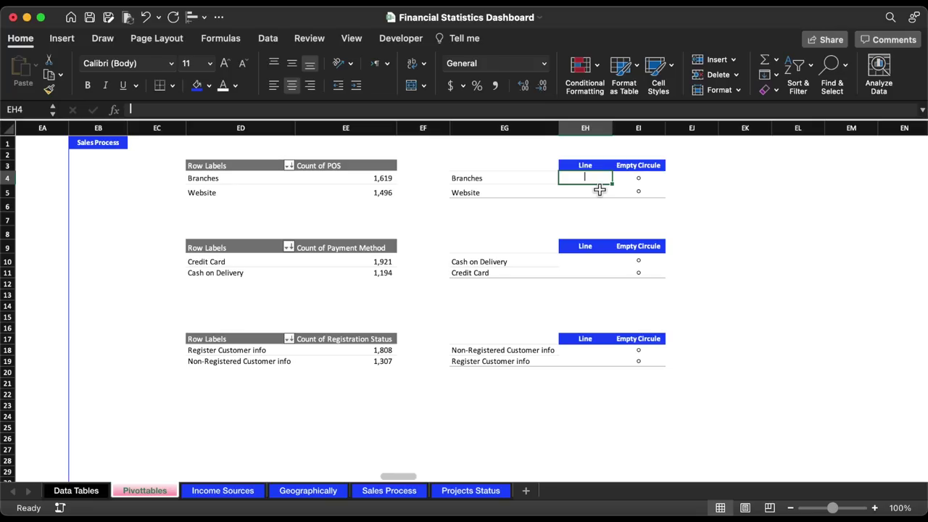
# - Copy the vertical bar into EH5, EH10:EH11 and EH18:EH19
pyautogui.press('super+c')
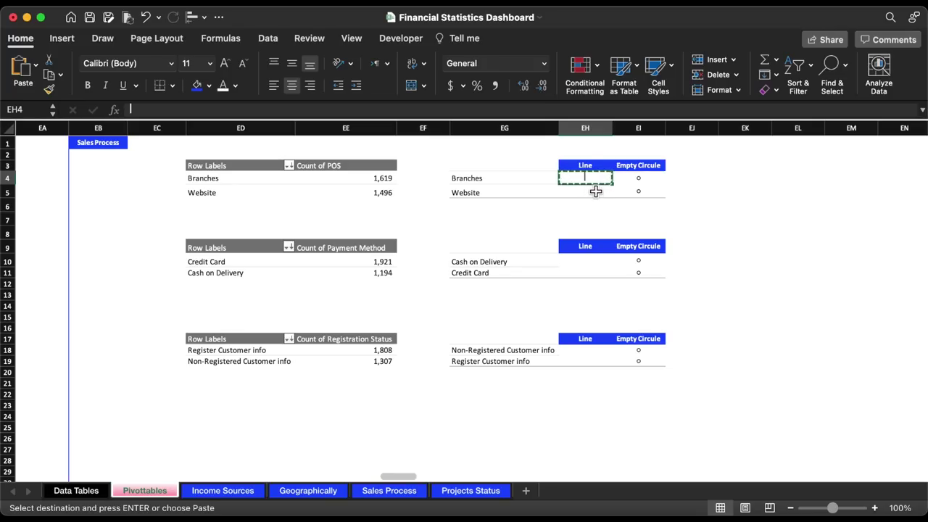
pyautogui.keyDown('shift'); pyautogui.click(596, 190); pyautogui.keyUp('shift')
pyautogui.press('Return')
pyautogui.press('super+c')
pyautogui.click(596, 261)
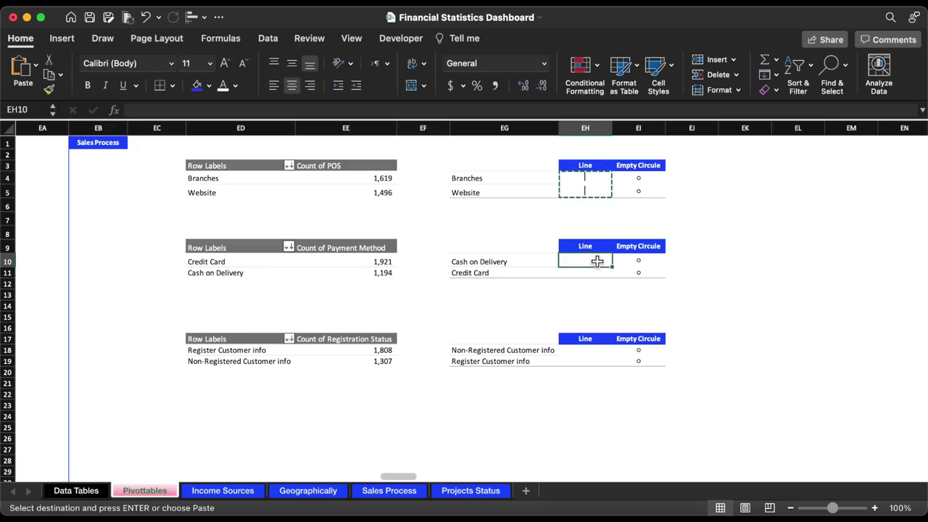
pyautogui.press('super+v')
pyautogui.click(596, 351)
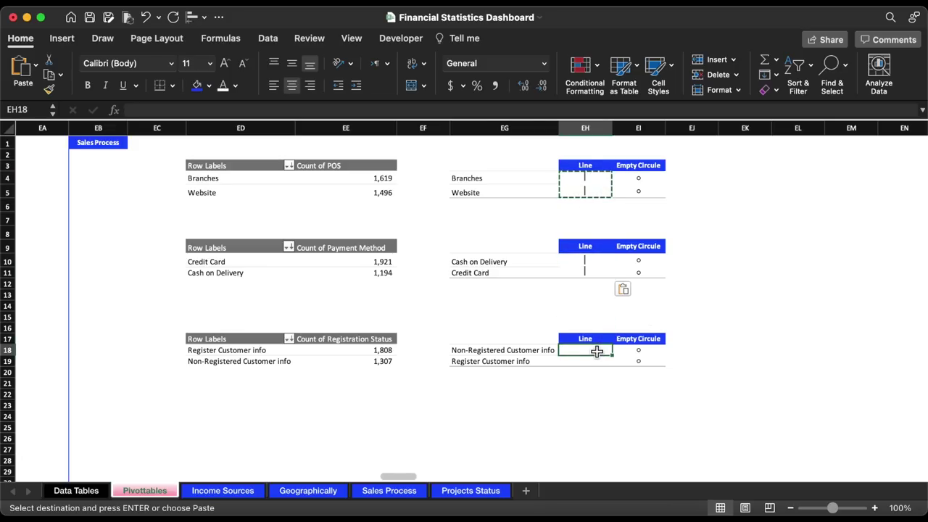
pyautogui.press('super+v')
# - Clear the selection and switch to the Sales Process dashboard sheet
pyautogui.click(767, 234)
pyautogui.click(498, 261)
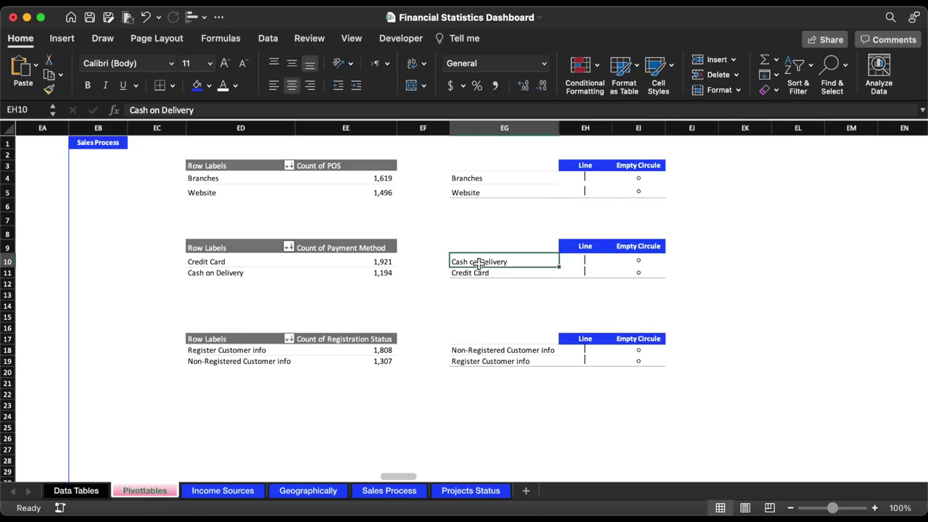
pyautogui.moveTo(9, 261); pyautogui.dragTo(11, 272)
pyautogui.click(746, 220)
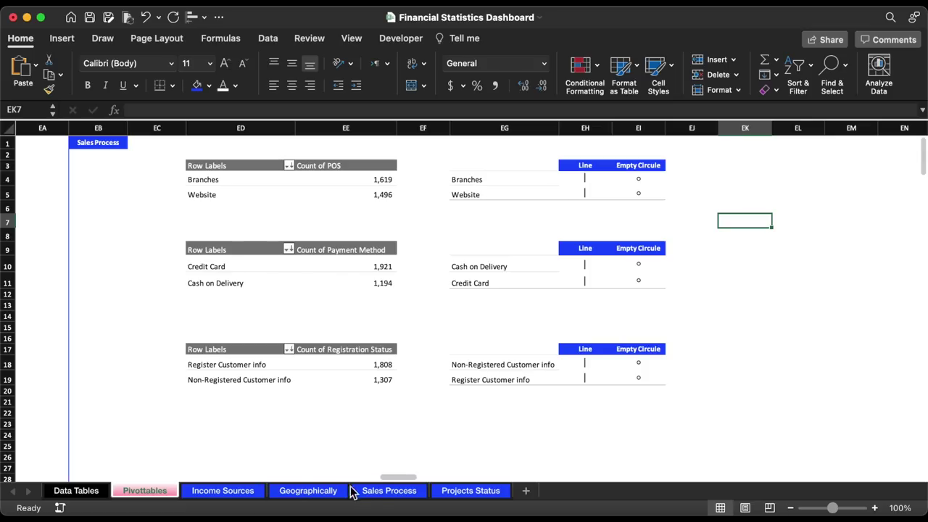
pyautogui.click(385, 492)
# - Duplicate the Branches text box, clear it, and link it to =Pivottables!EH4
pyautogui.click(197, 132)
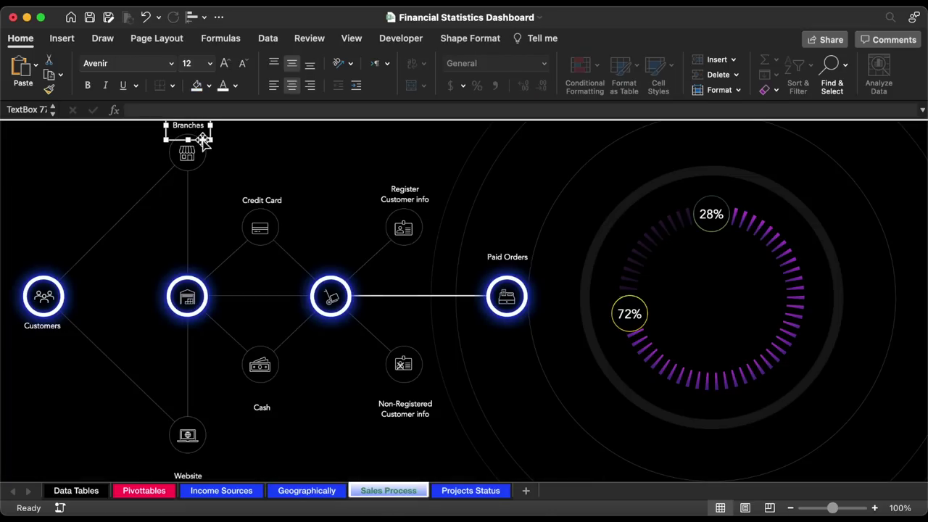
pyautogui.press('super+d')
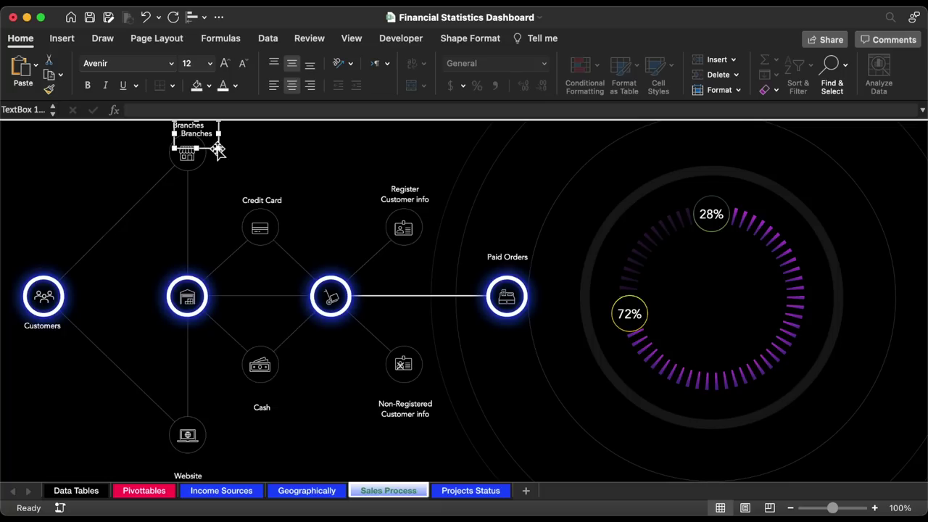
pyautogui.moveTo(212, 149); pyautogui.dragTo(281, 152)
pyautogui.doubleClick(269, 143)
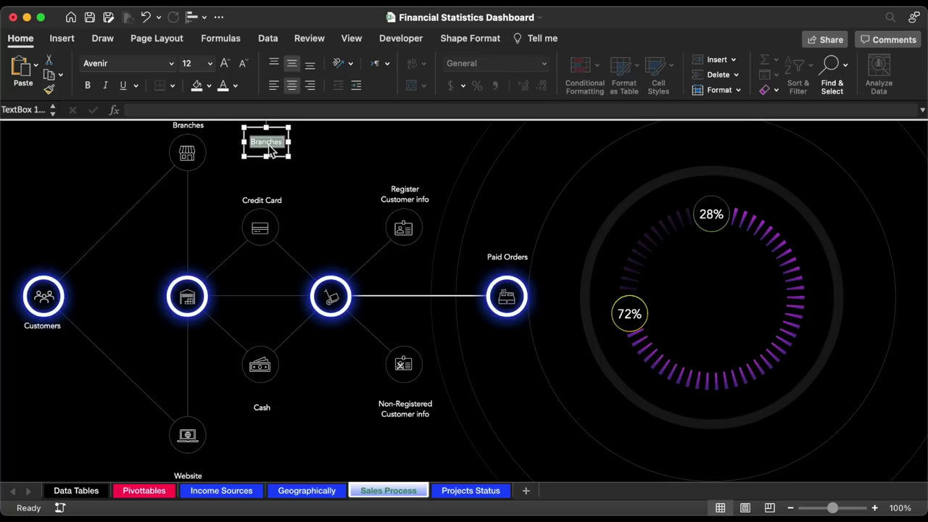
pyautogui.press('BackSpace')
pyautogui.click(256, 109)
pyautogui.write('=')
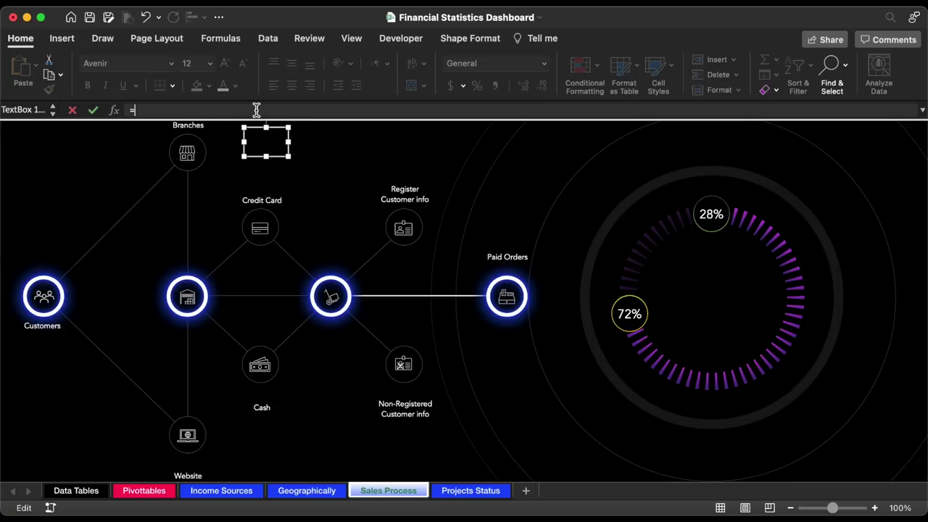
pyautogui.click(156, 491)
pyautogui.click(591, 181)
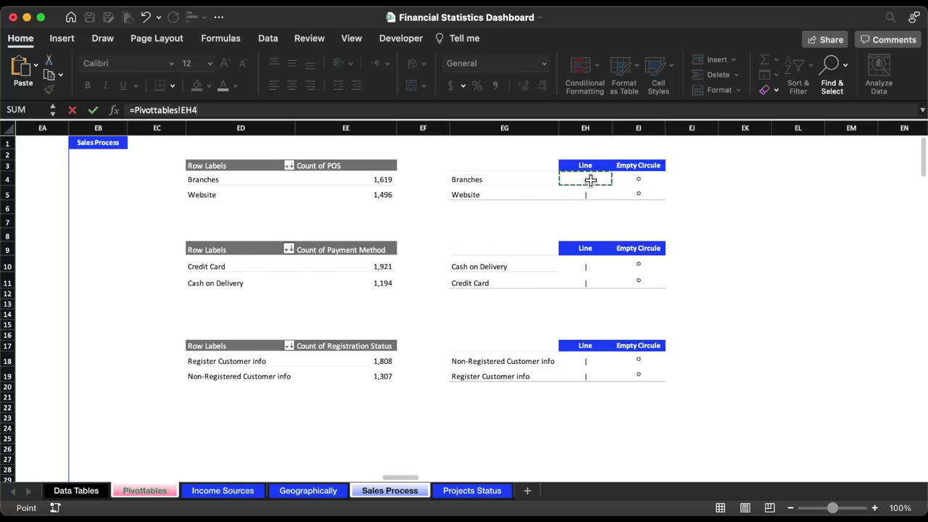
pyautogui.press('Return')
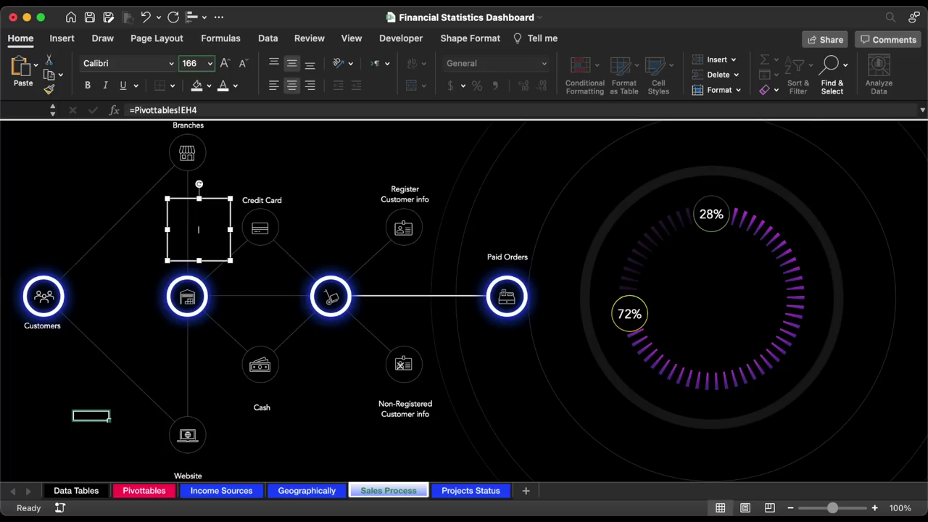
# - Set the linked box to Arial 166 and a shape width of 0.02"
pyautogui.write('166')
pyautogui.press('Return')
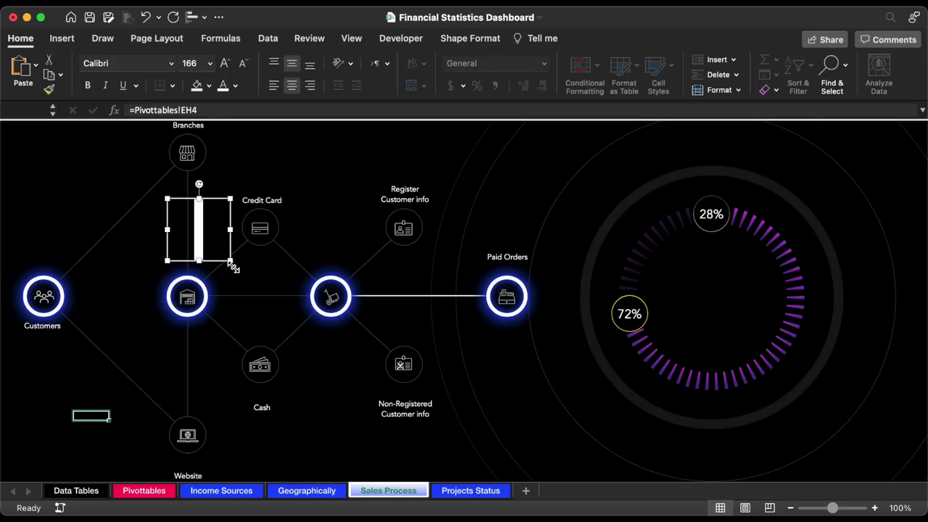
pyautogui.moveTo(231, 263); pyautogui.dragTo(206, 301)
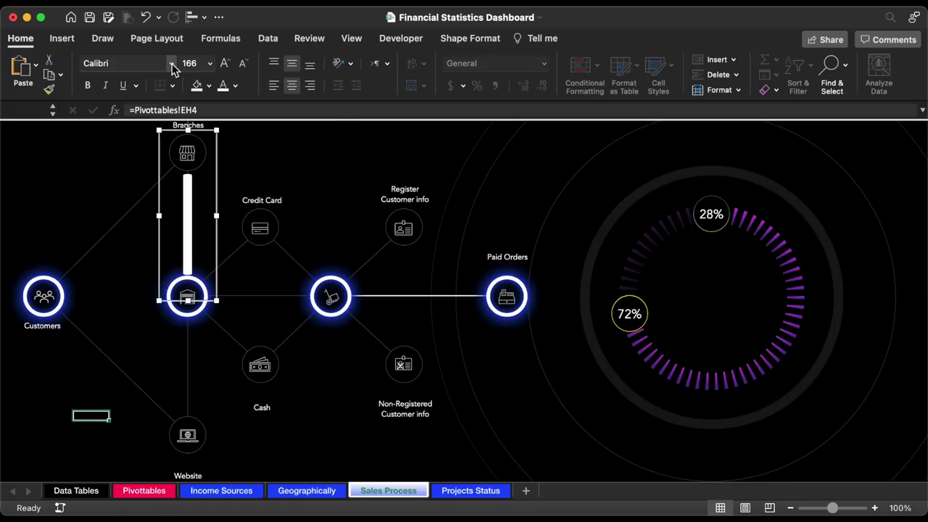
pyautogui.click(171, 64)
pyautogui.click(145, 182)
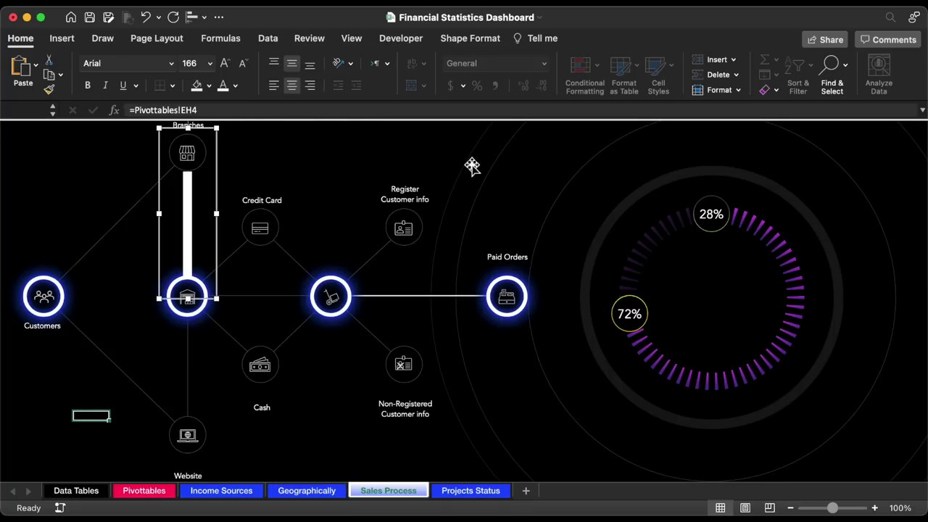
pyautogui.click(478, 40)
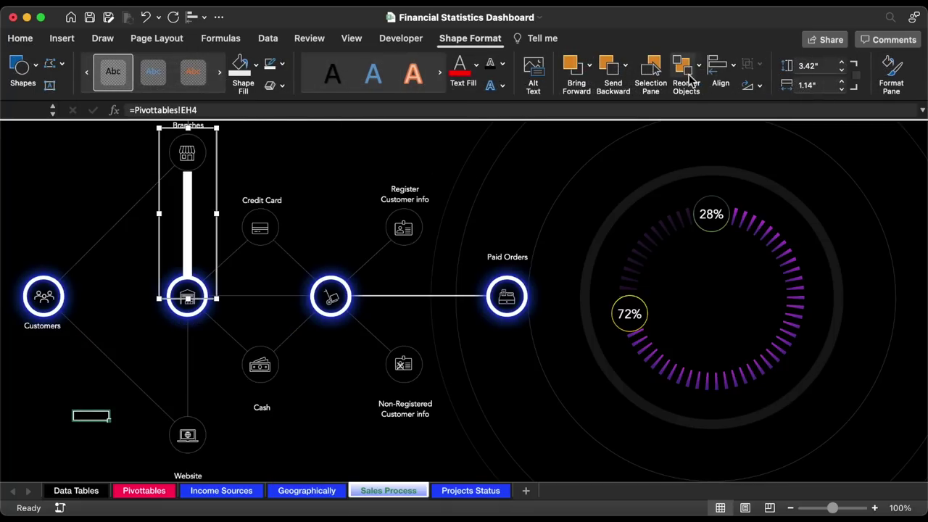
pyautogui.click(822, 86)
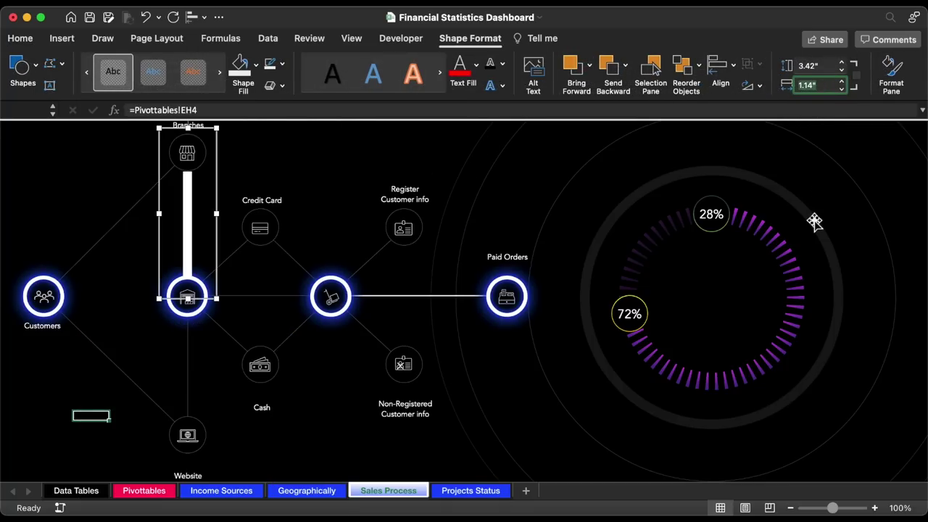
pyautogui.write('0.02')
pyautogui.press('Return')
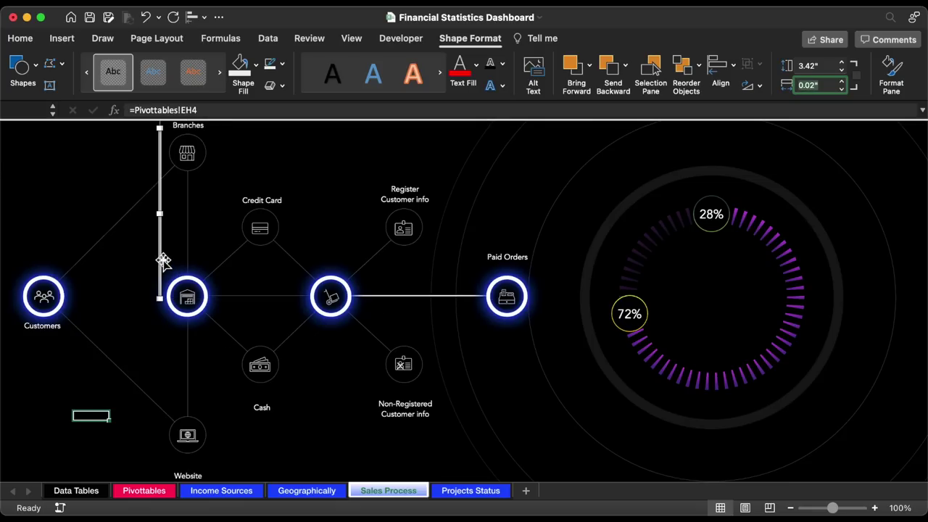
# - Move and rotate the thin line onto the Customers–Branches connector
pyautogui.moveTo(164, 261); pyautogui.dragTo(112, 244)
pyautogui.moveTo(109, 161); pyautogui.dragTo(174, 208)
pyautogui.moveTo(129, 228); pyautogui.dragTo(180, 161)
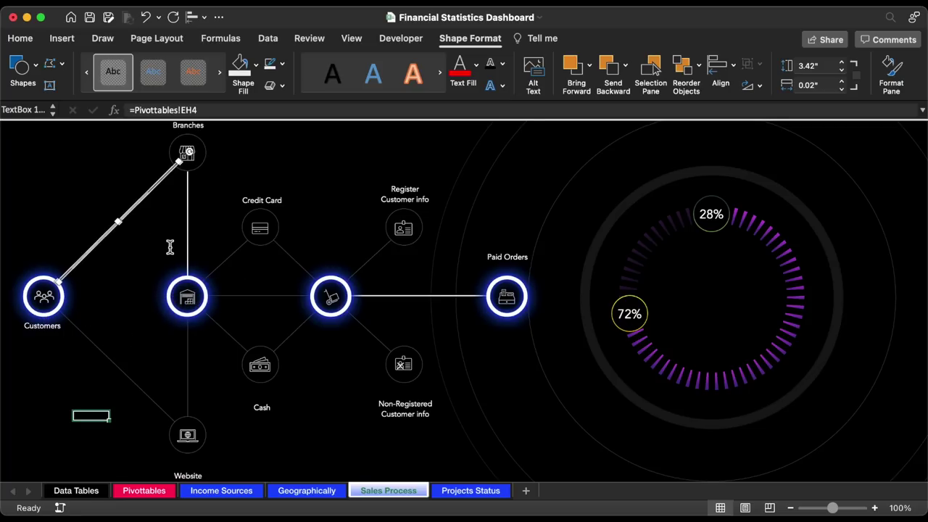
pyautogui.click(22, 40)
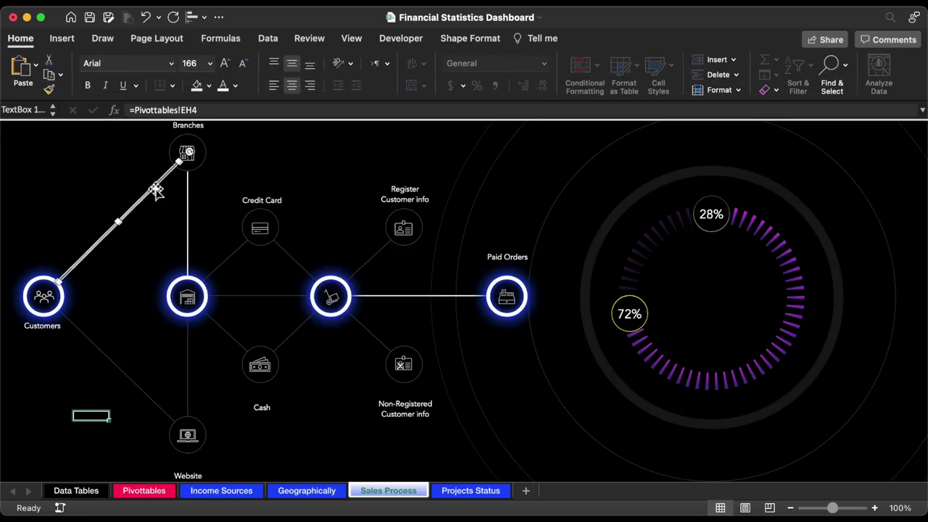
pyautogui.click(131, 270)
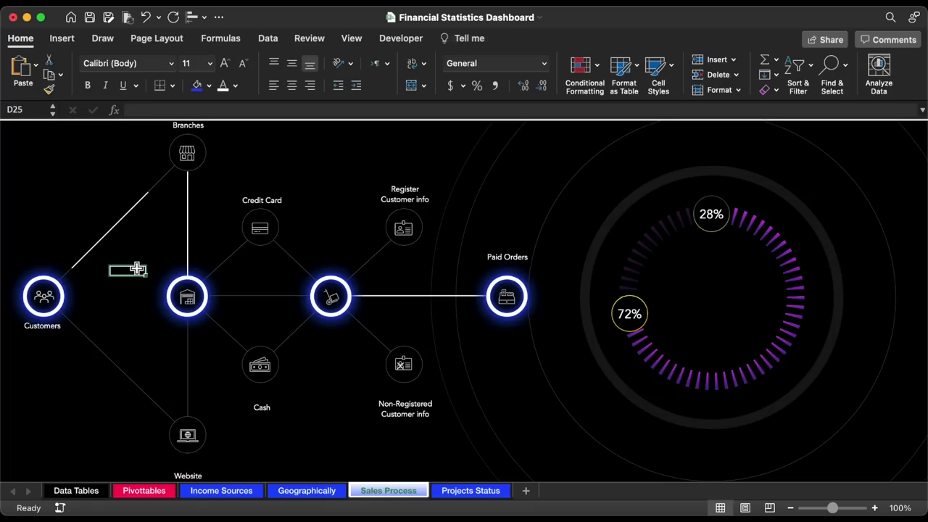
pyautogui.click(123, 215)
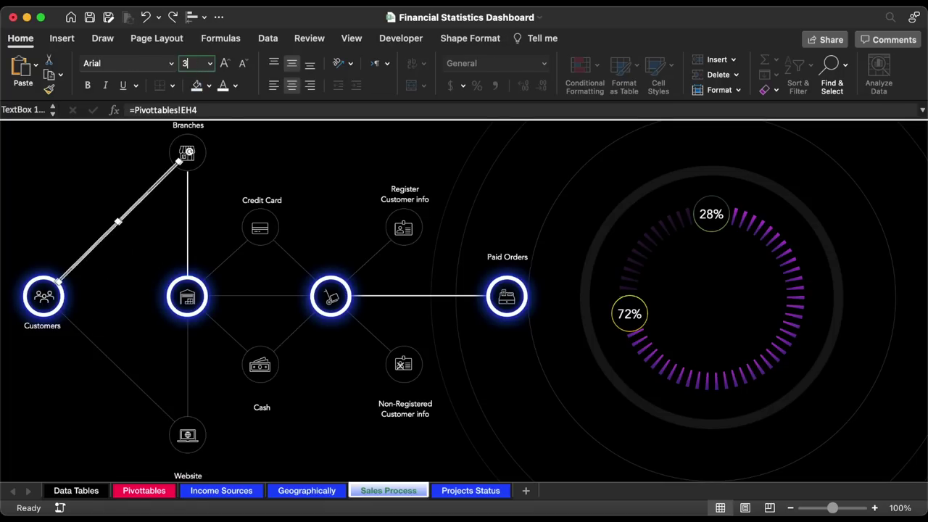
# - Lengthen the line to 3.6" height and reposition it along the connector
pyautogui.press('Return')
pyautogui.click(110, 234)
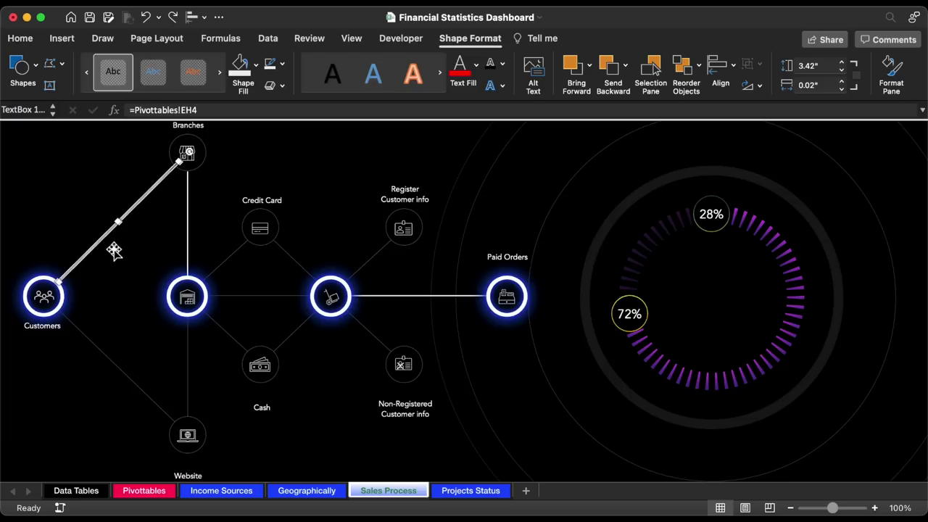
pyautogui.click(842, 62)
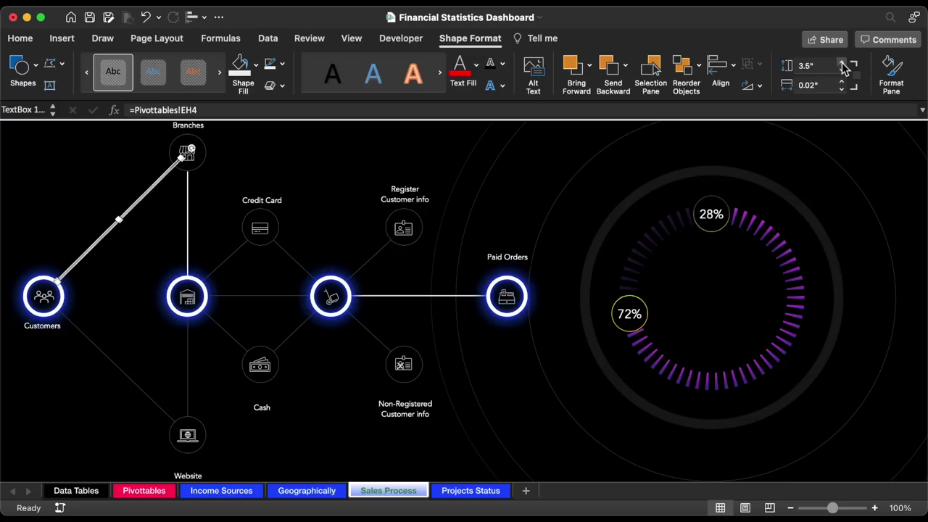
pyautogui.click(841, 62)
pyautogui.click(90, 255)
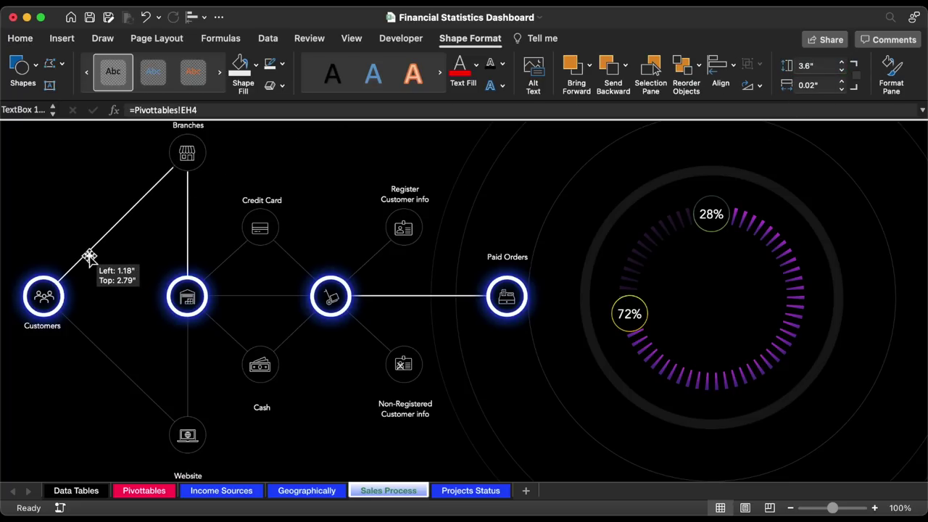
pyautogui.click(268, 200)
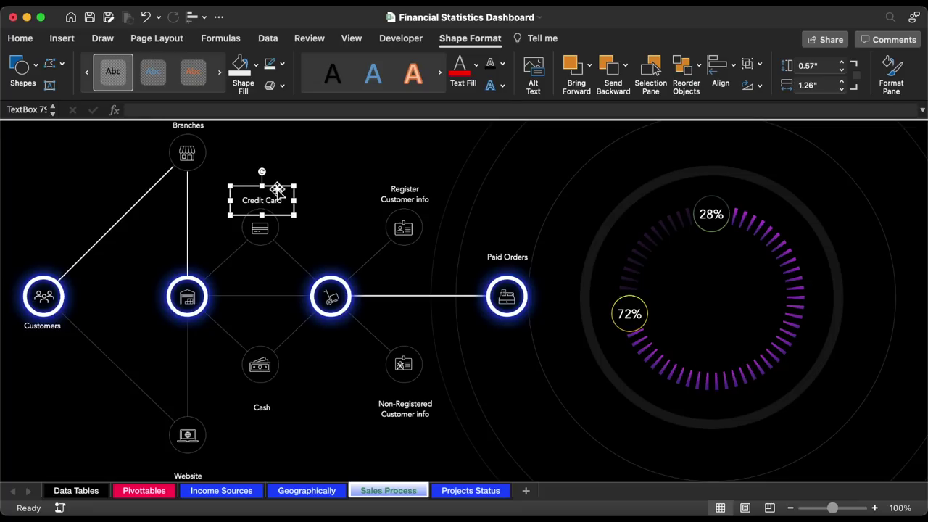
# - Duplicate the Credit Card label and link the copy to =Pivottables!EI4
pyautogui.press('super+d')
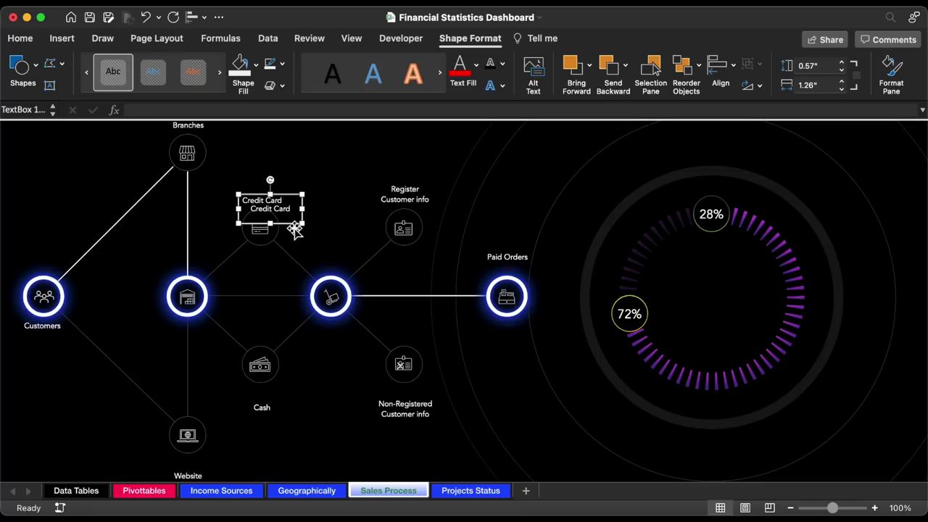
pyautogui.moveTo(295, 229); pyautogui.dragTo(360, 176)
pyautogui.tripleClick(346, 154)
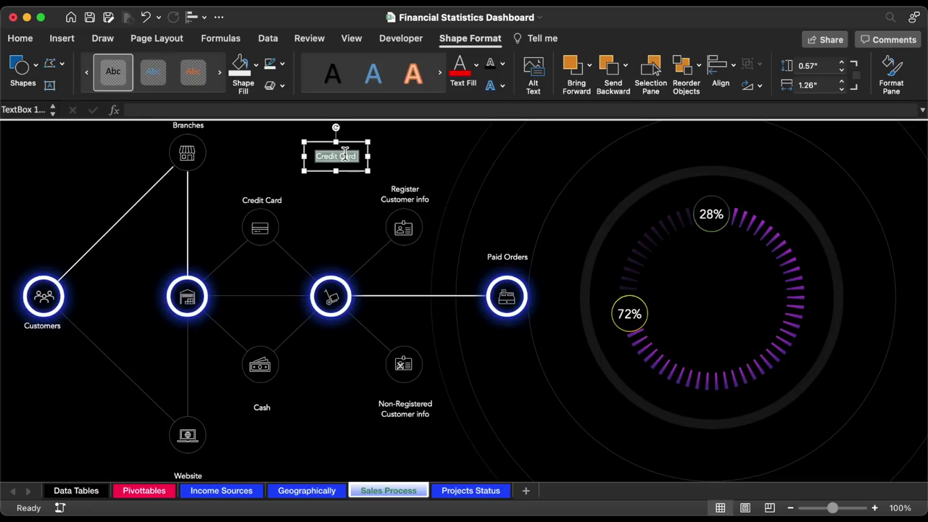
pyautogui.click(245, 113)
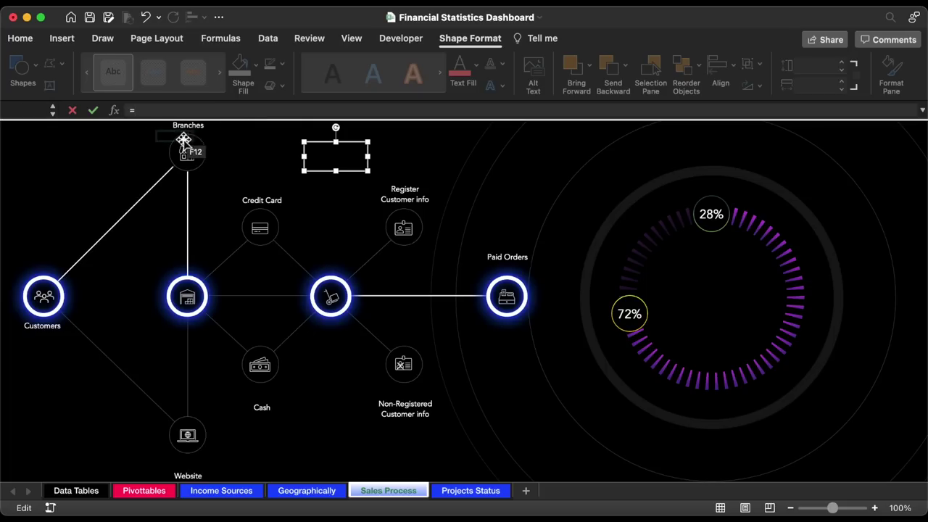
pyautogui.click(149, 492)
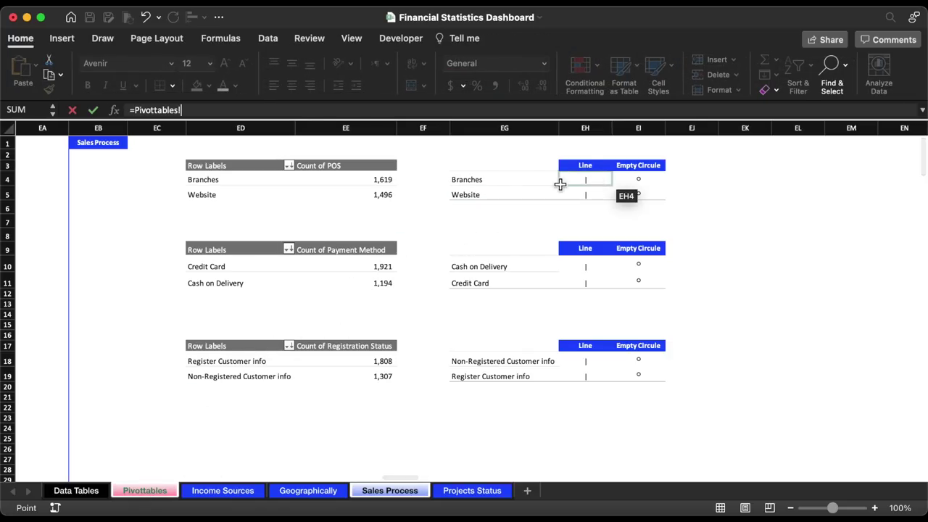
pyautogui.click(651, 180)
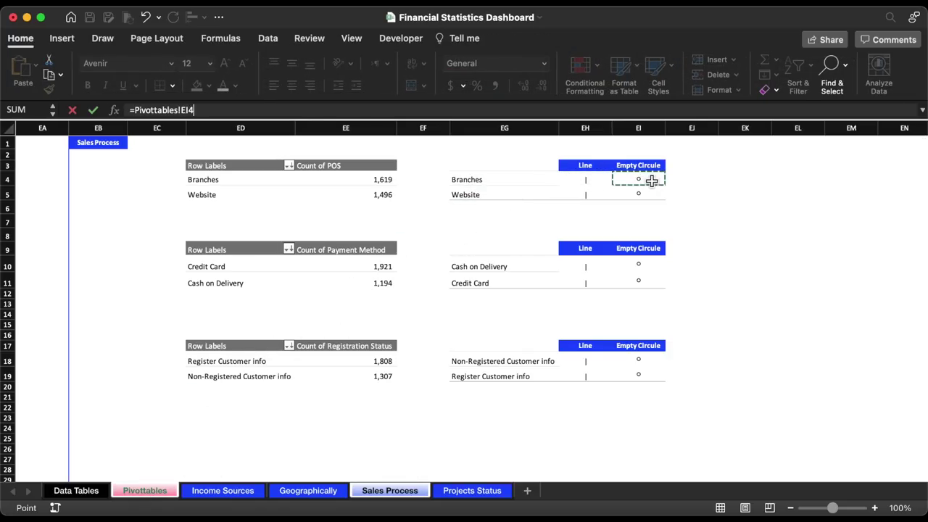
pyautogui.press('Return')
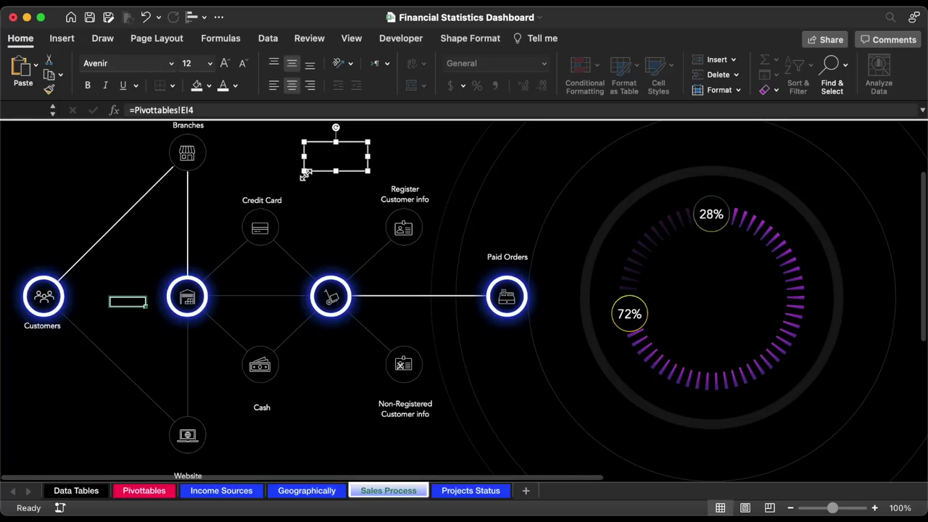
# - Copy the middle node's glow style onto the EI4 box and size it into a ring on Branches
pyautogui.press('super+z')
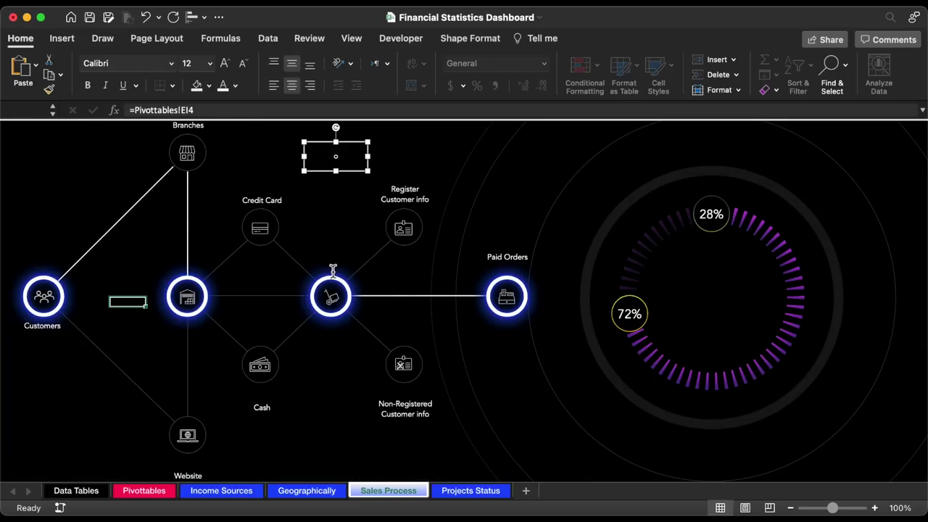
pyautogui.click(337, 281)
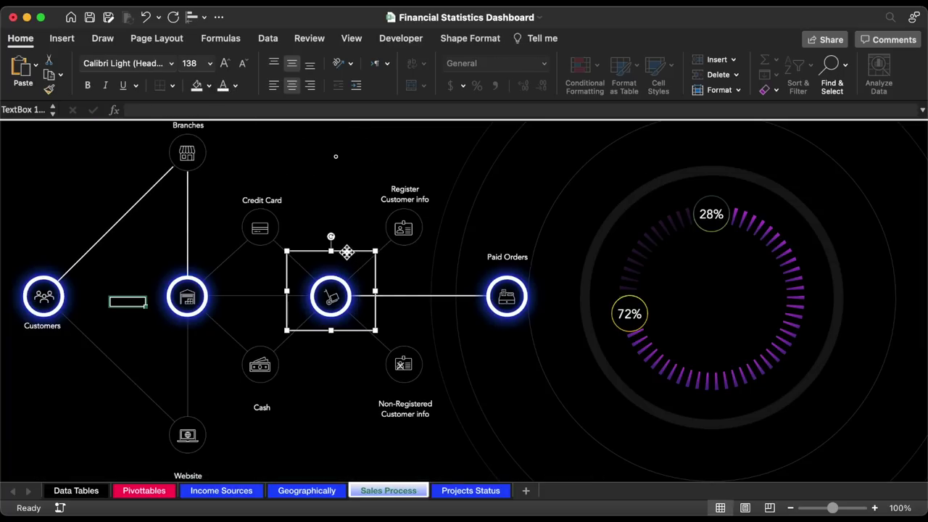
pyautogui.click(49, 89)
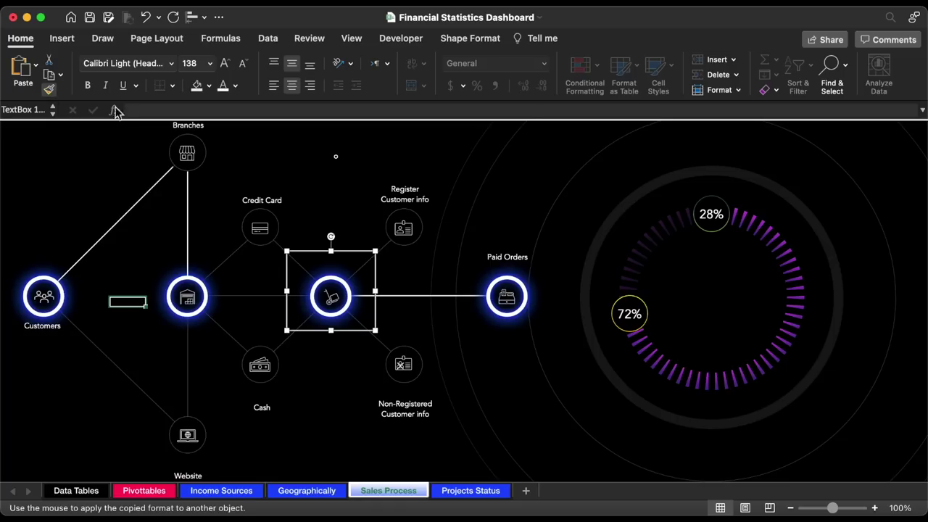
pyautogui.click(338, 158)
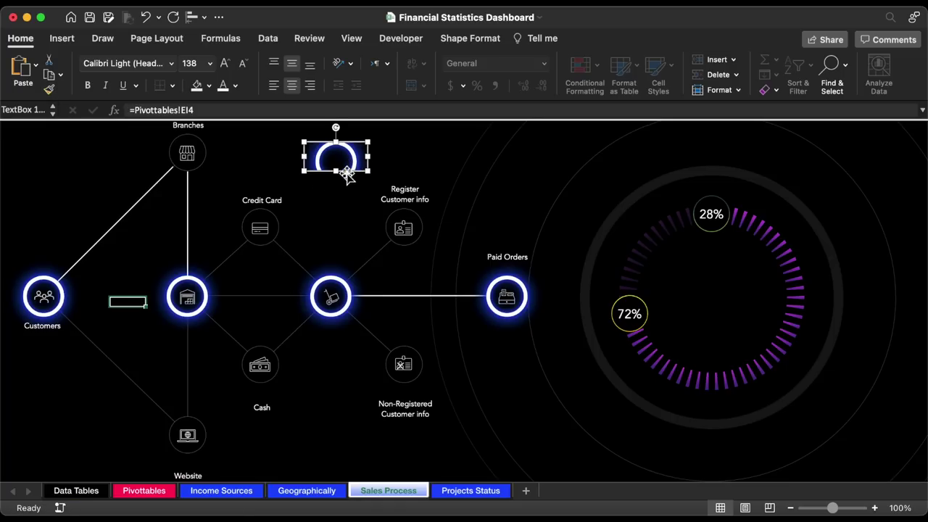
pyautogui.moveTo(339, 175); pyautogui.dragTo(203, 187)
# - Bring the middle and Customers rings to the front, above the lines
pyautogui.click(196, 281)
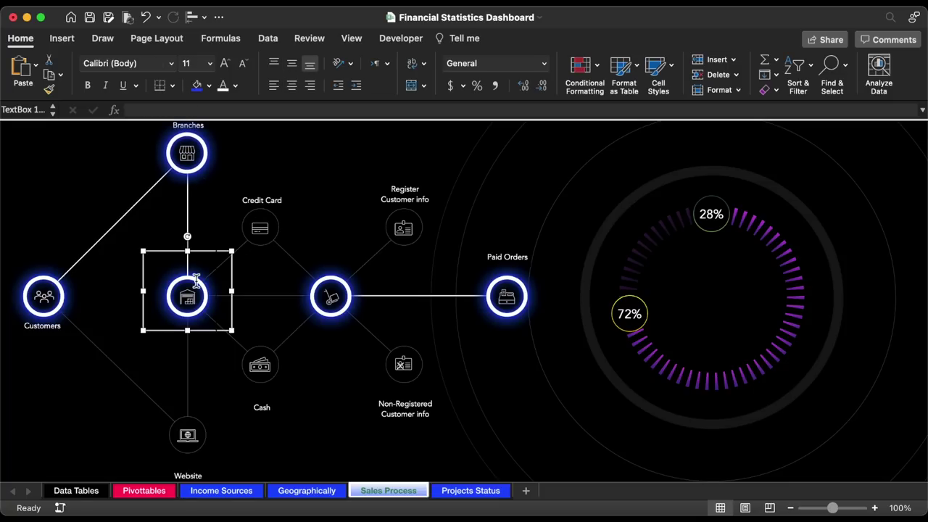
pyautogui.keyDown('shift'); pyautogui.click(66, 305); pyautogui.keyUp('shift')
pyautogui.rightClick(93, 311)
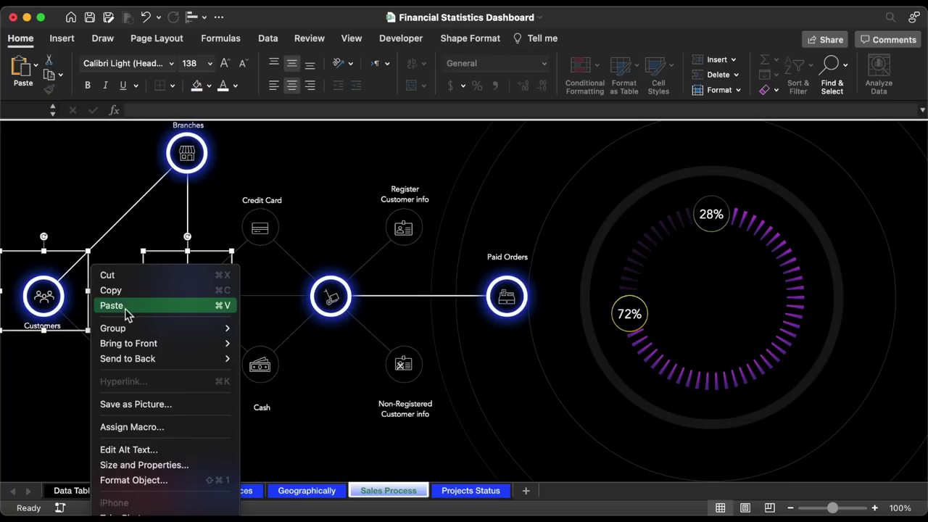
pyautogui.moveTo(143, 346)
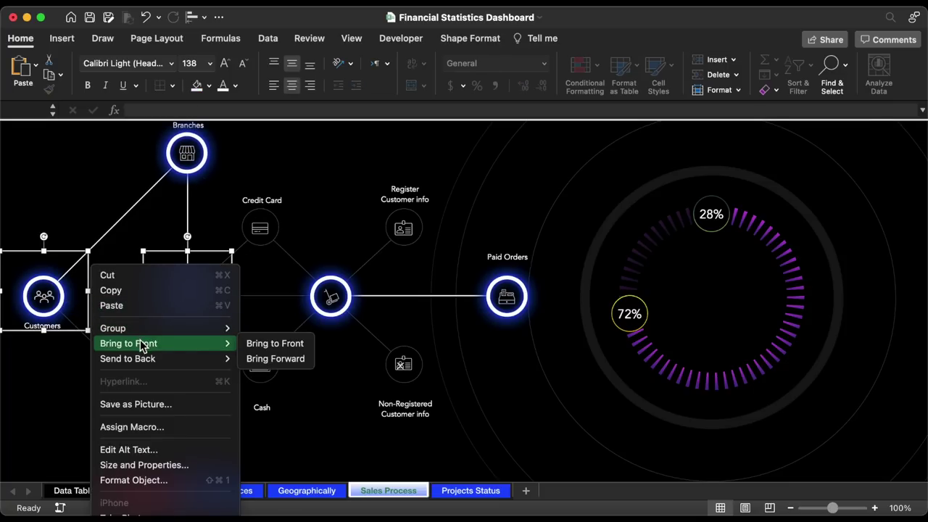
pyautogui.click(269, 344)
pyautogui.click(86, 403)
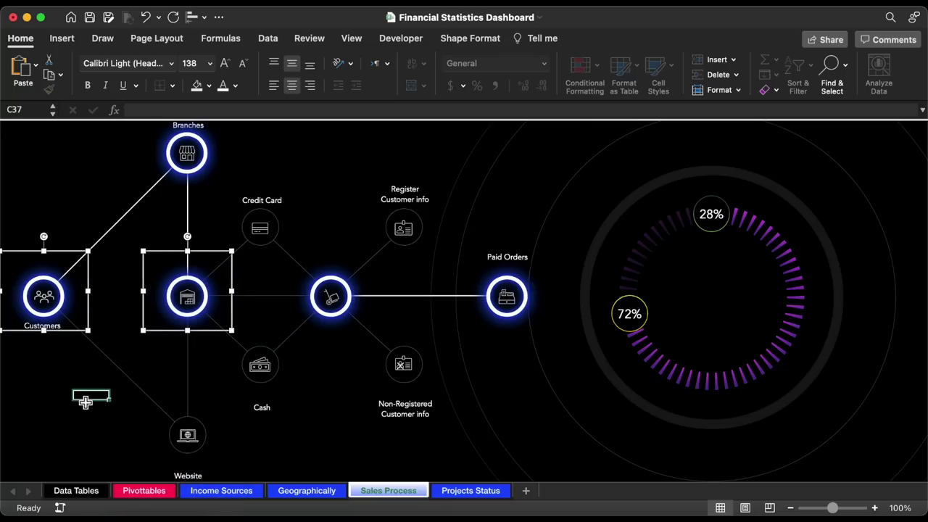
# - Move the linked ring box down and relink it to =Pivottables!EI5
pyautogui.click(192, 198)
pyautogui.moveTo(192, 199); pyautogui.dragTo(229, 385)
pyautogui.scroll(-1, 231, 387)
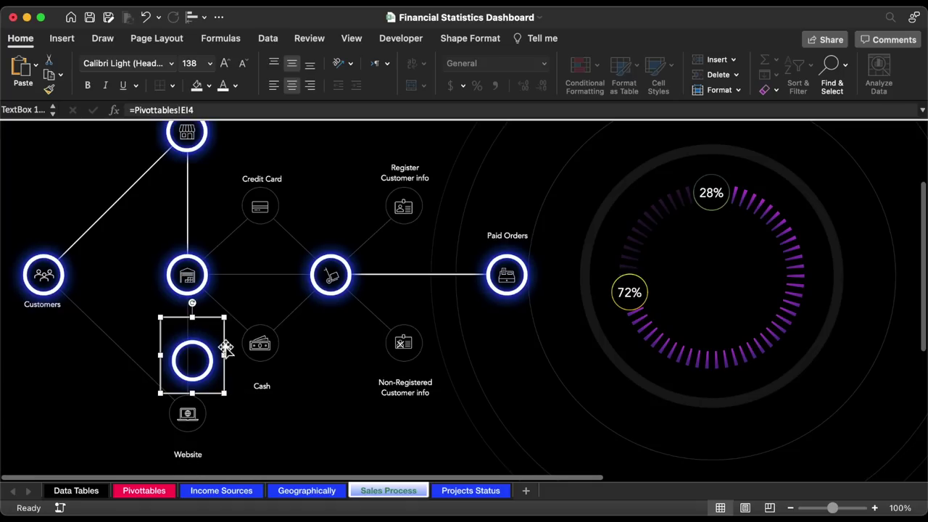
pyautogui.click(219, 110)
pyautogui.press('super+a')
pyautogui.write('=')
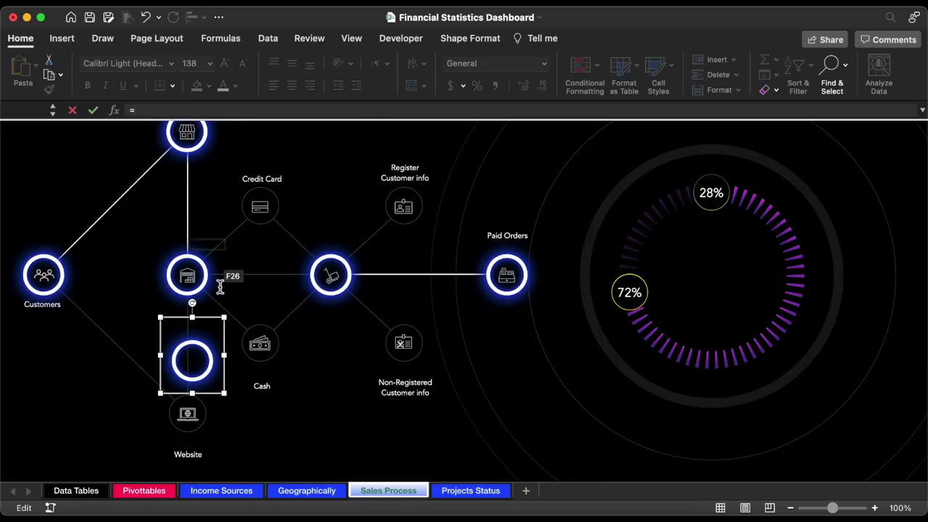
pyautogui.click(145, 491)
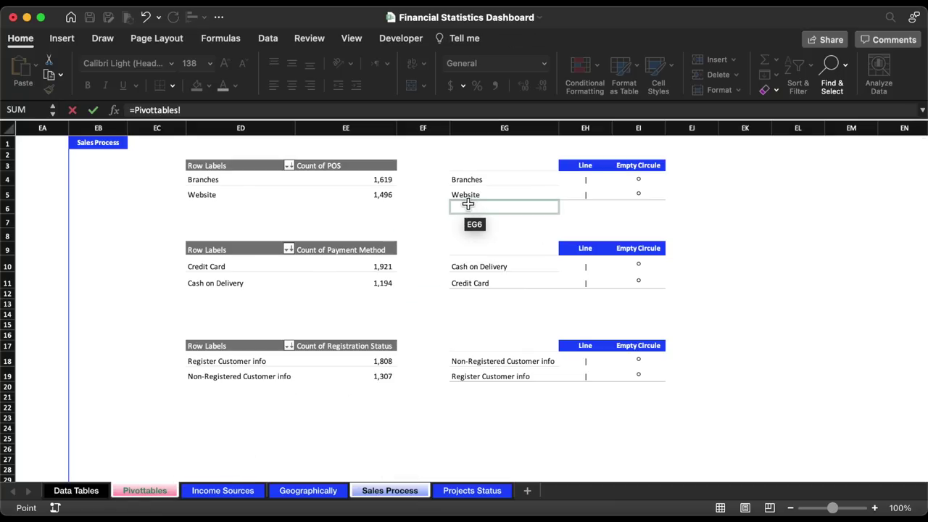
pyautogui.click(643, 196)
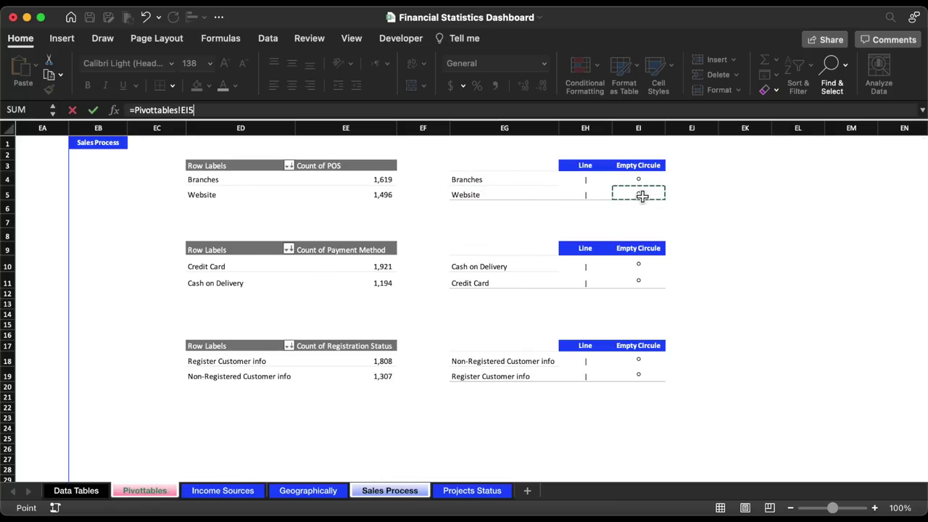
pyautogui.press('Return')
# - Apply the middle node's glow style to the EI5 box and place it on Website
pyautogui.moveTo(227, 377); pyautogui.dragTo(327, 450)
pyautogui.click(347, 307)
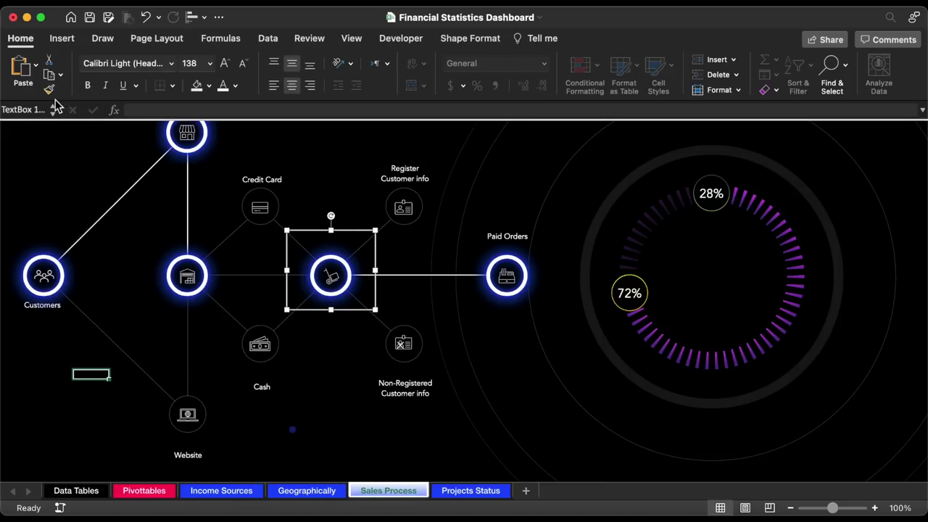
pyautogui.click(49, 88)
pyautogui.click(296, 438)
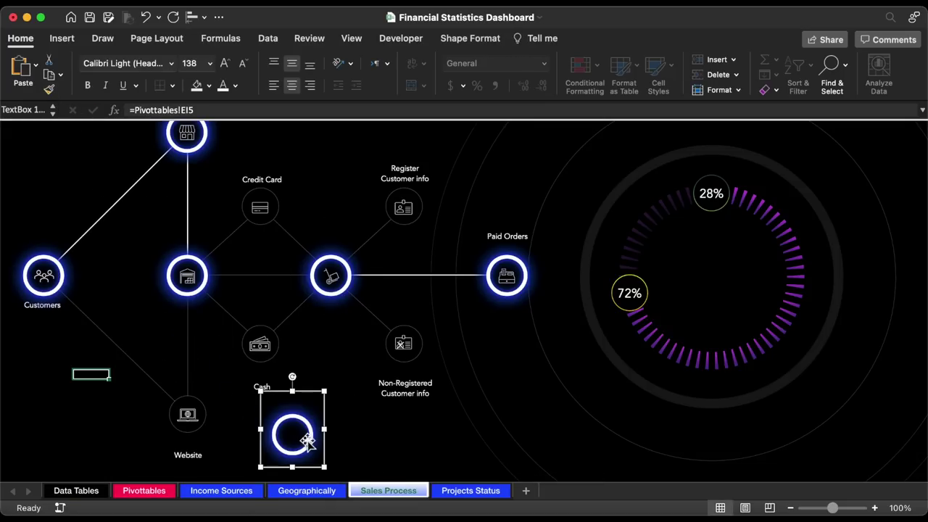
pyautogui.moveTo(327, 452); pyautogui.dragTo(224, 434)
# - Duplicate the Branches connector line and link the copy to Pivottables!EH5
pyautogui.press('Tab')
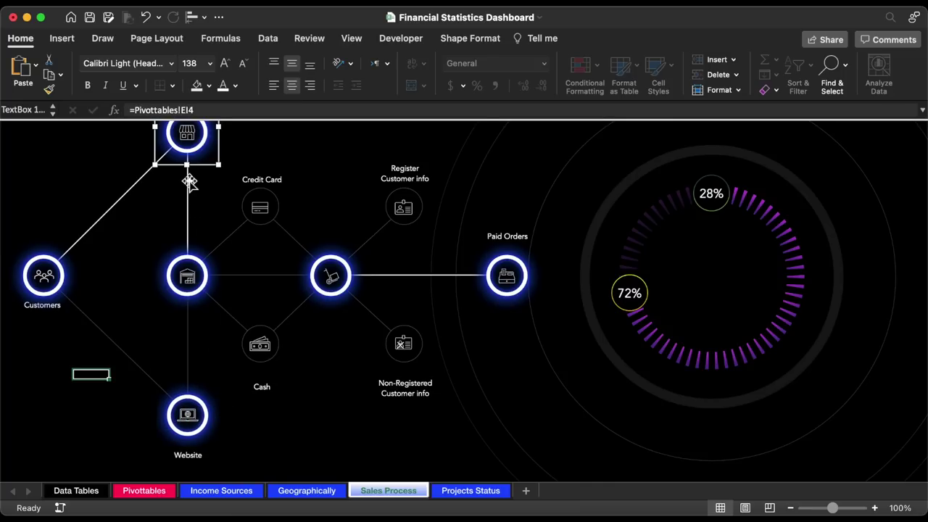
pyautogui.press('Tab')
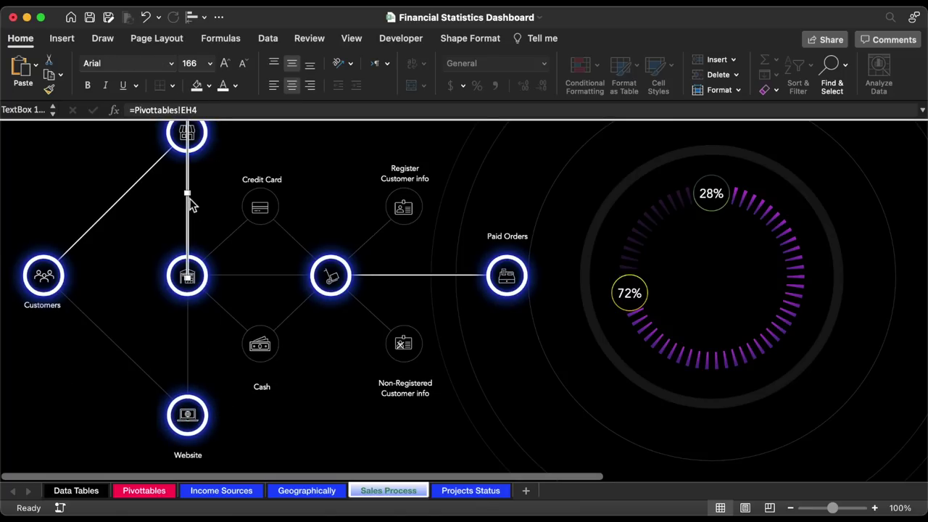
pyautogui.moveTo(191, 204); pyautogui.dragTo(340, 397)
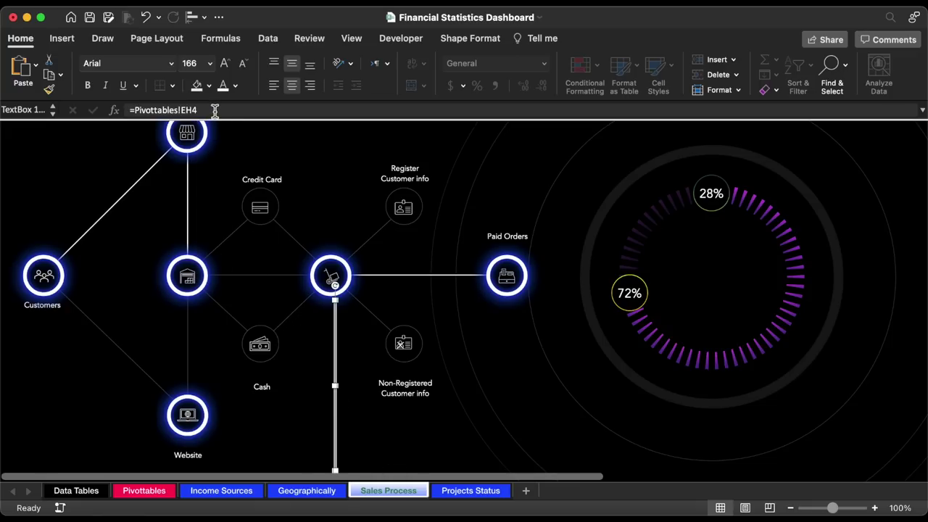
pyautogui.tripleClick(216, 109)
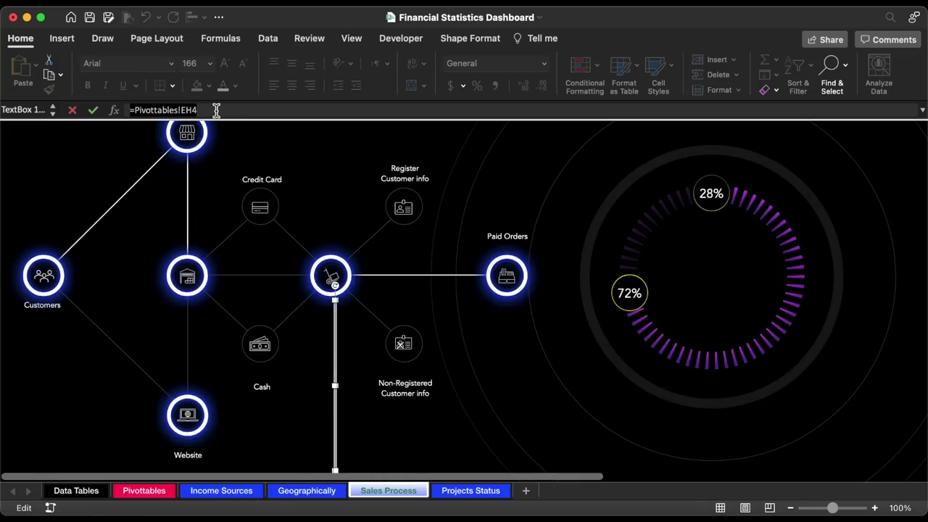
pyautogui.write('=')
pyautogui.click(149, 492)
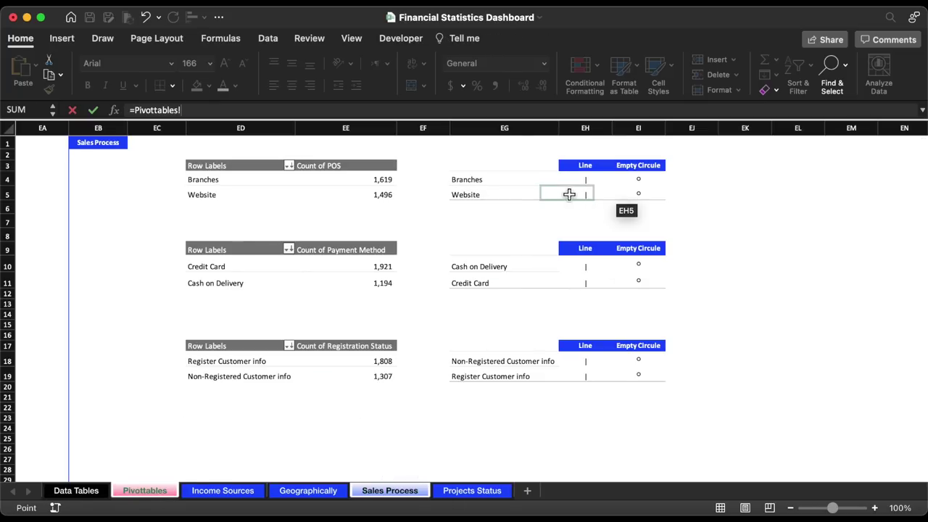
pyautogui.click(599, 194)
pyautogui.press('Return')
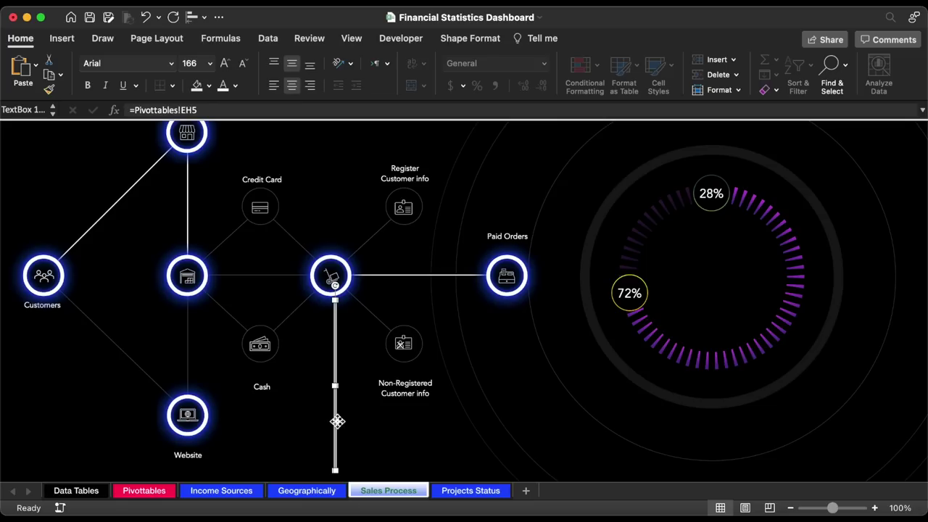
# - Rotate the new line into a diagonal from Customers to Website and lengthen it to 3.2"
pyautogui.moveTo(338, 423); pyautogui.dragTo(190, 372)
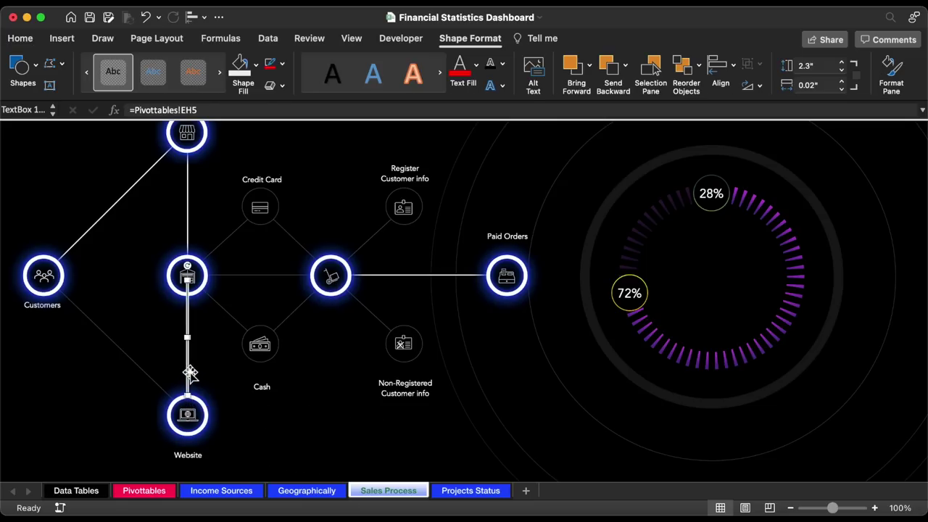
pyautogui.press('Right')
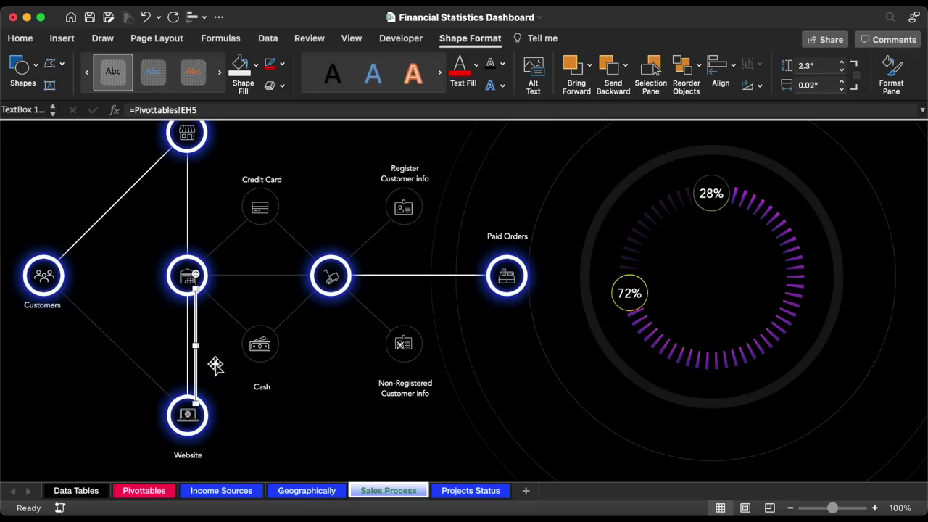
pyautogui.moveTo(198, 367); pyautogui.dragTo(116, 357)
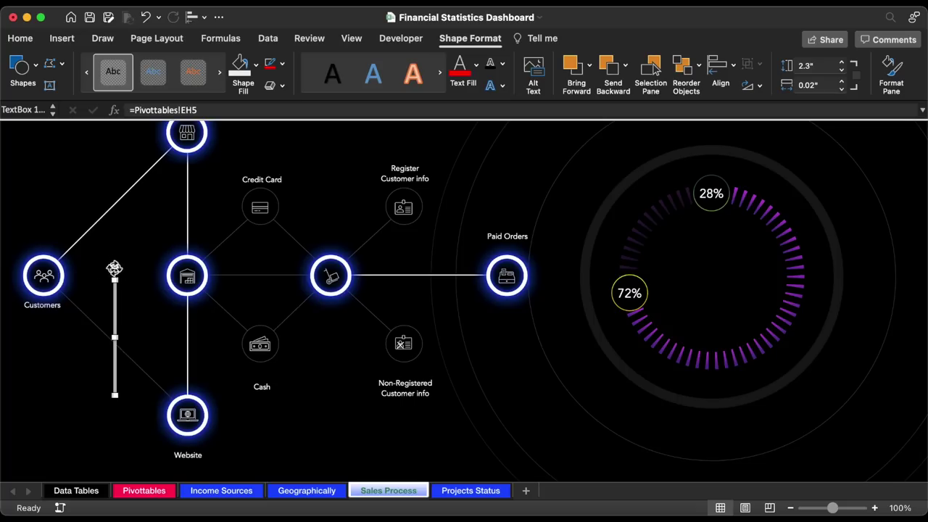
pyautogui.moveTo(114, 269); pyautogui.dragTo(61, 290)
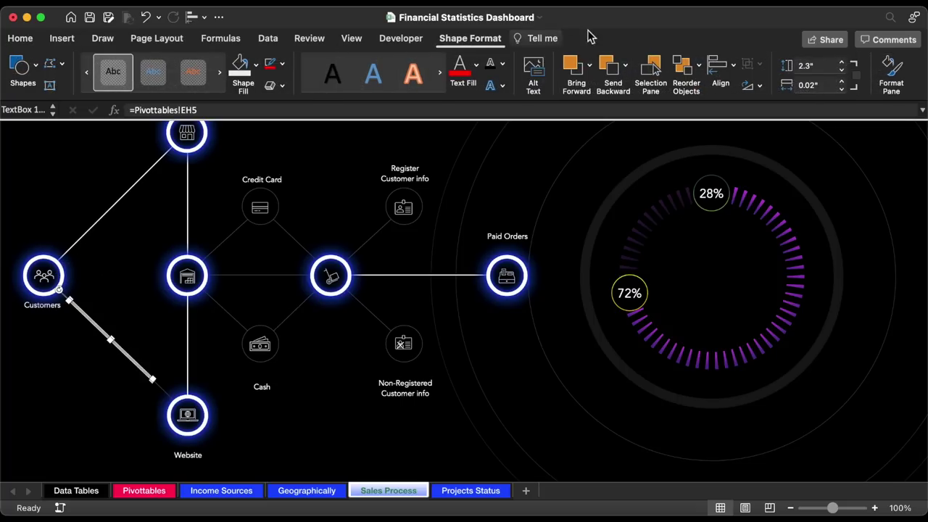
pyautogui.click(842, 63)
pyautogui.click(842, 63)
pyautogui.click(843, 63)
pyautogui.click(843, 63)
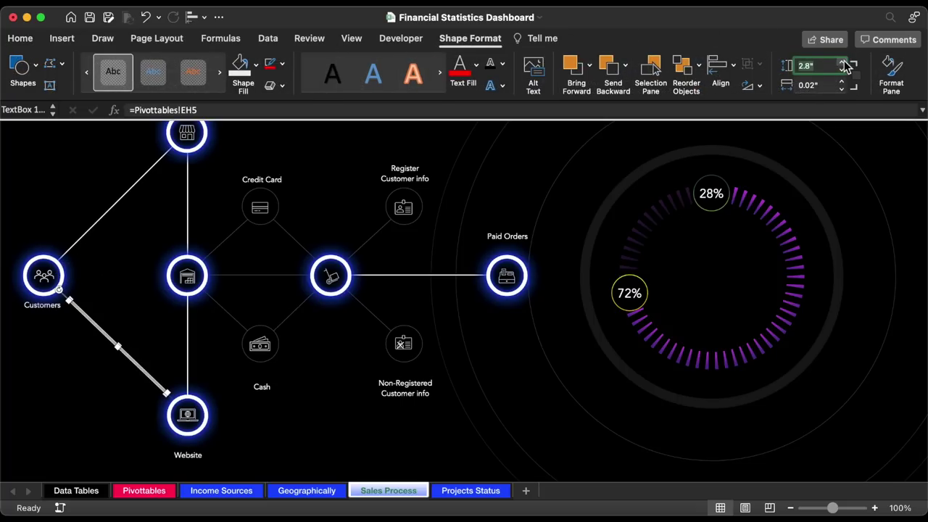
pyautogui.click(842, 63)
pyautogui.click(842, 64)
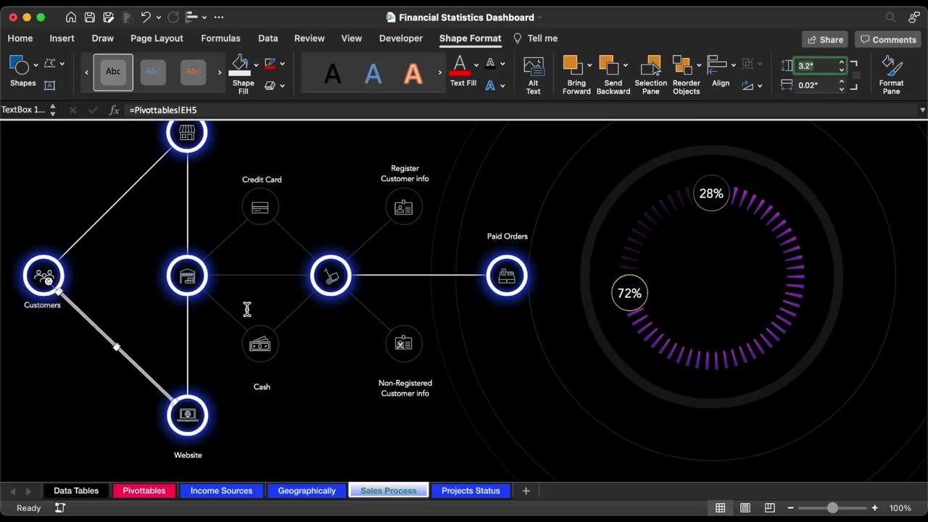
# - Bring the middle, Website and Customers node rings in front of the lines
pyautogui.click(94, 417)
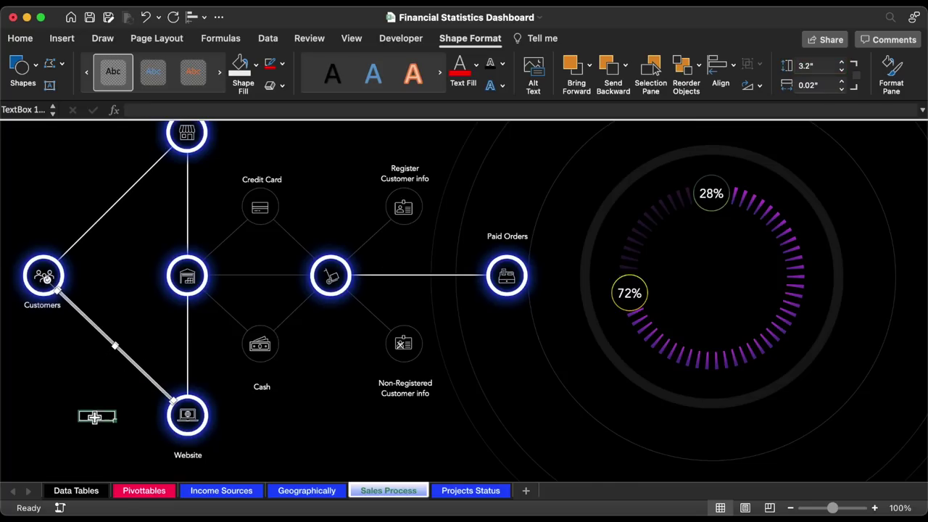
pyautogui.click(94, 417)
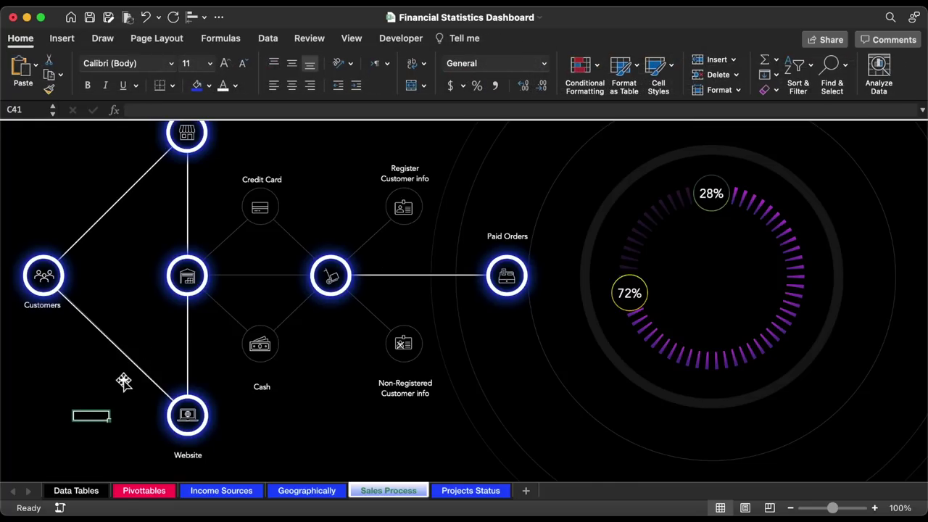
pyautogui.click(192, 314)
pyautogui.keyDown('shift'); pyautogui.click(206, 413); pyautogui.keyUp('shift')
pyautogui.keyDown('shift'); pyautogui.click(44, 277); pyautogui.keyUp('shift')
pyautogui.rightClick(65, 315)
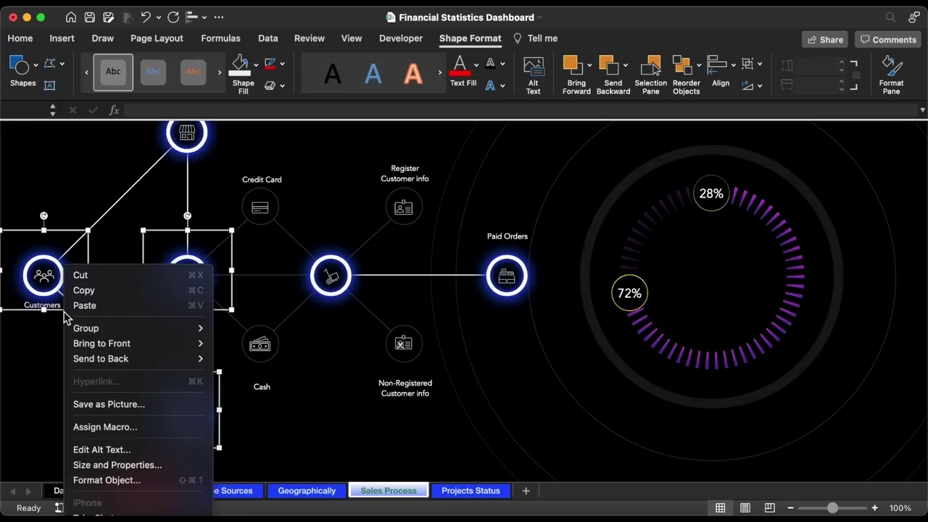
pyautogui.moveTo(127, 345)
pyautogui.click(246, 345)
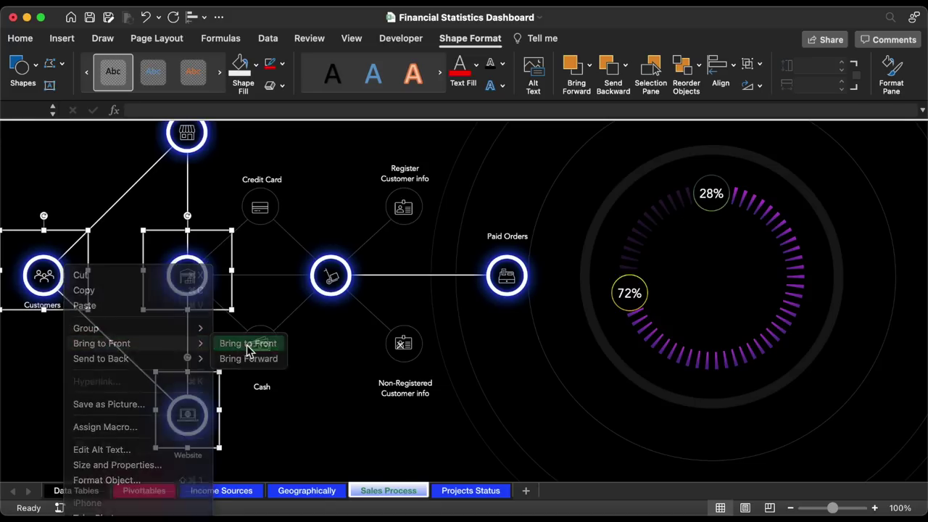
pyautogui.click(324, 442)
pyautogui.scroll(2, 324, 442)
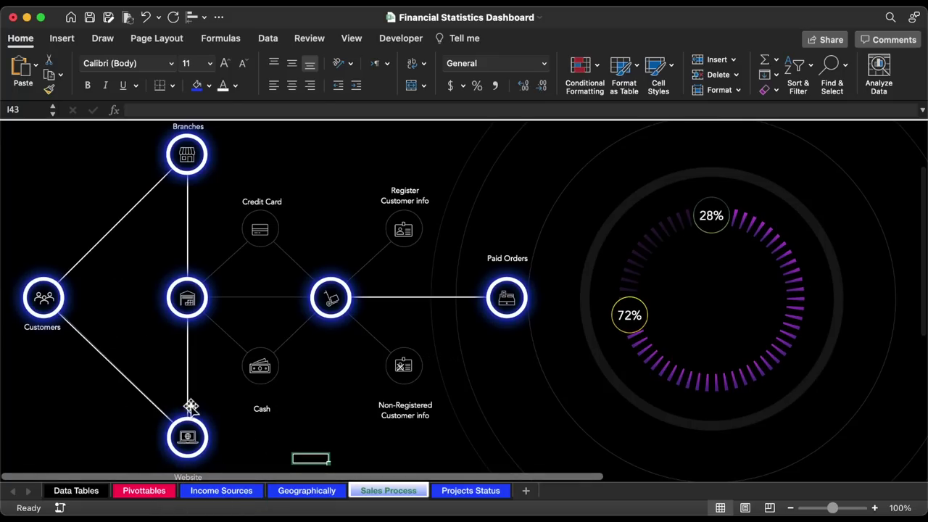
# - On Pivottables, review the Branches and Website labels and their POS counts
pyautogui.click(145, 493)
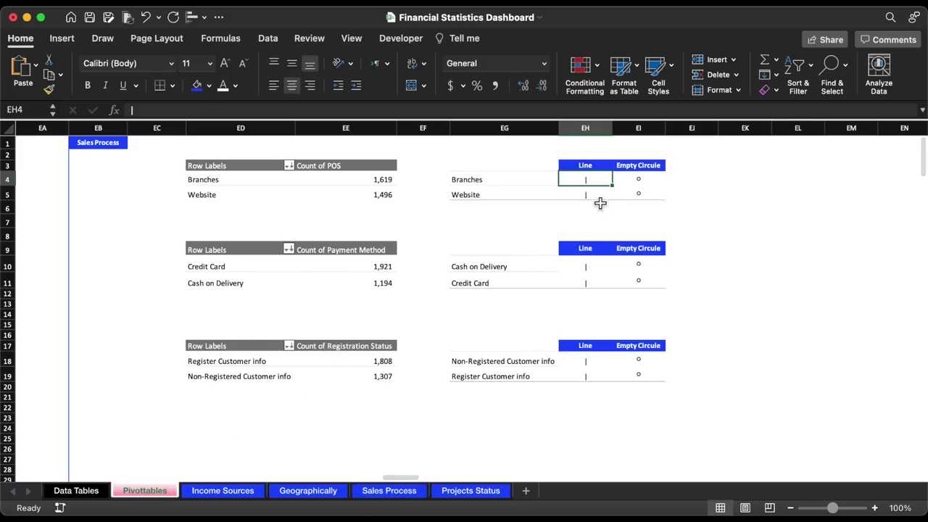
pyautogui.click(484, 183)
pyautogui.click(483, 194)
pyautogui.moveTo(363, 180); pyautogui.dragTo(375, 196)
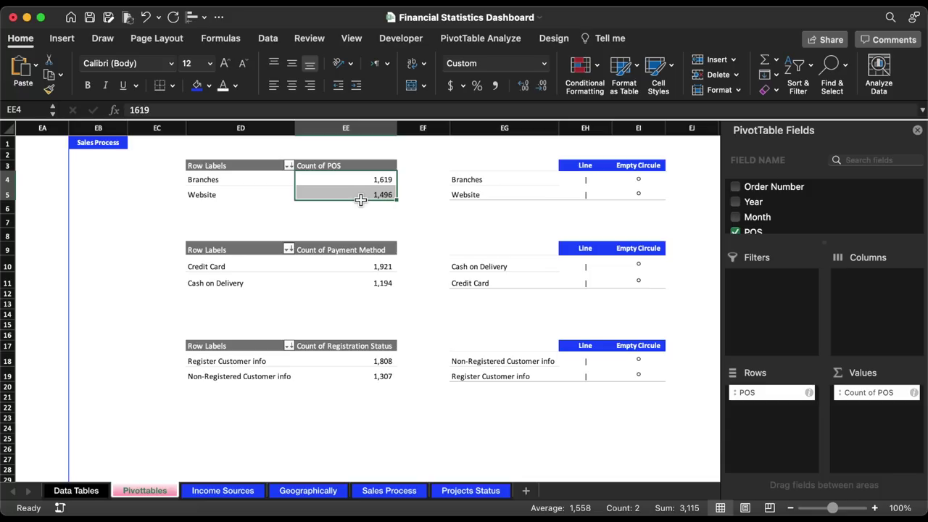
# - Enter =IF(EG4=$ED$4,"|","") in Line cell EH4 and fill it to EH5 without formatting
pyautogui.click(585, 179)
pyautogui.write('=if(')
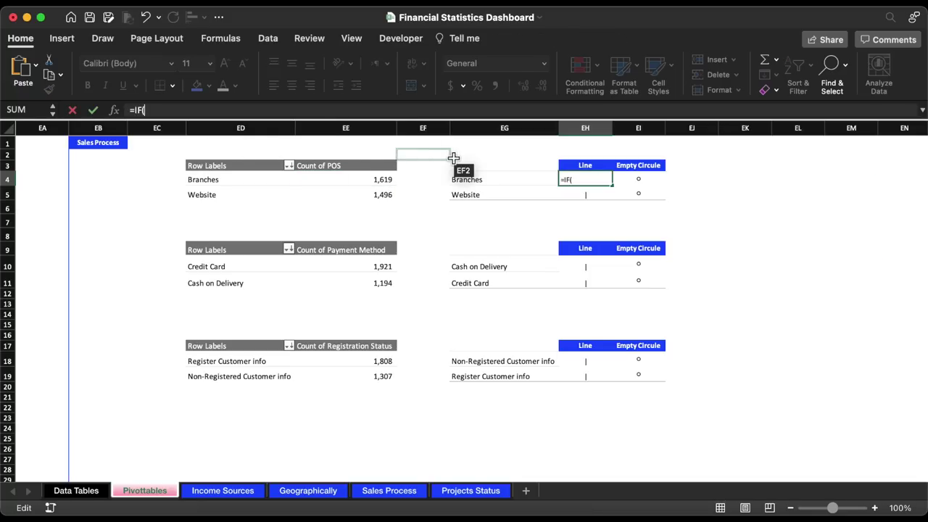
pyautogui.click(454, 180)
pyautogui.write('=')
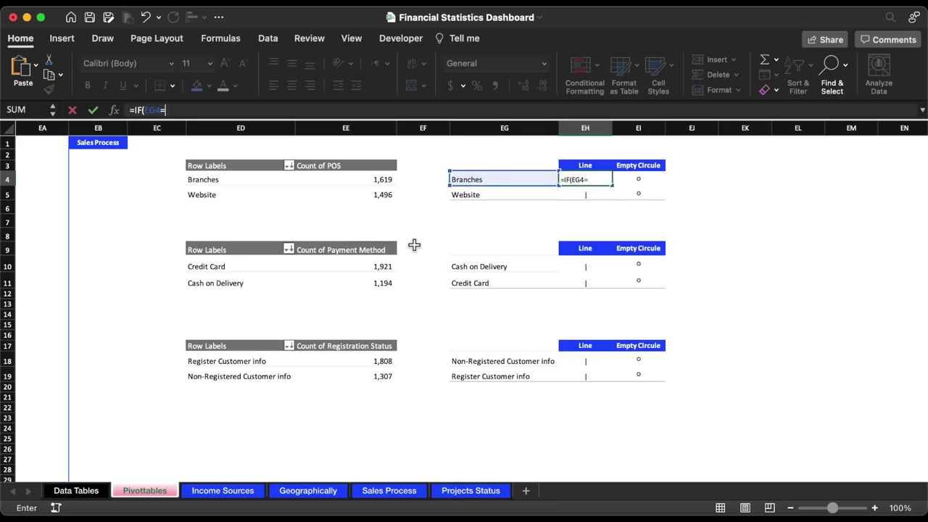
pyautogui.click(196, 180)
pyautogui.press('F4')
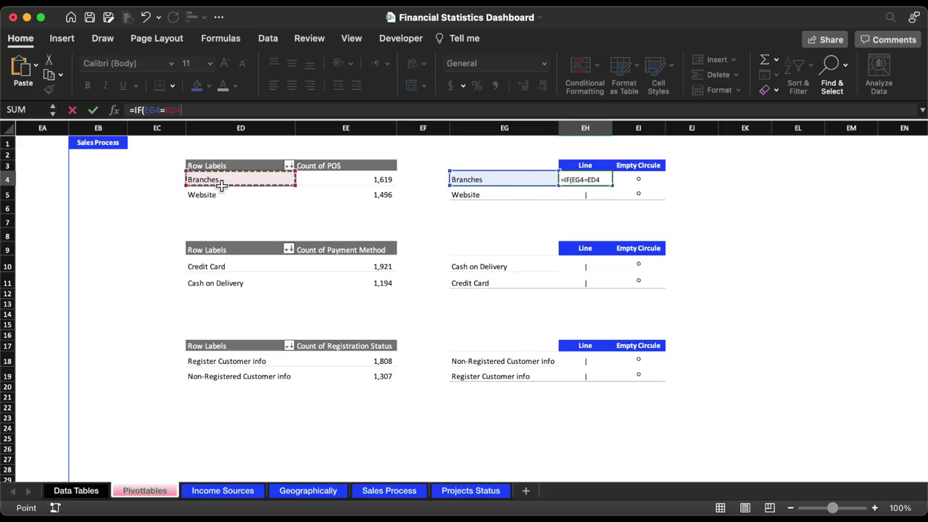
pyautogui.write(',"')
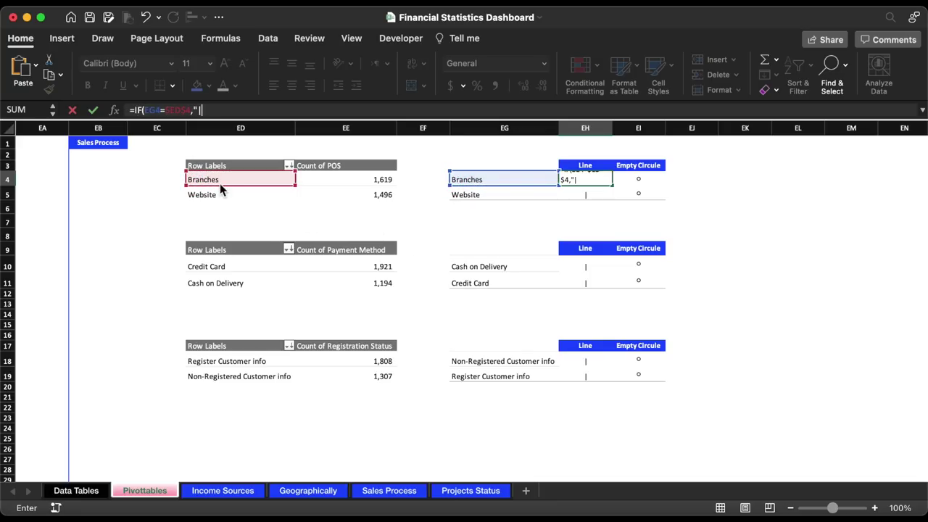
pyautogui.write('|","")')
pyautogui.press('Return')
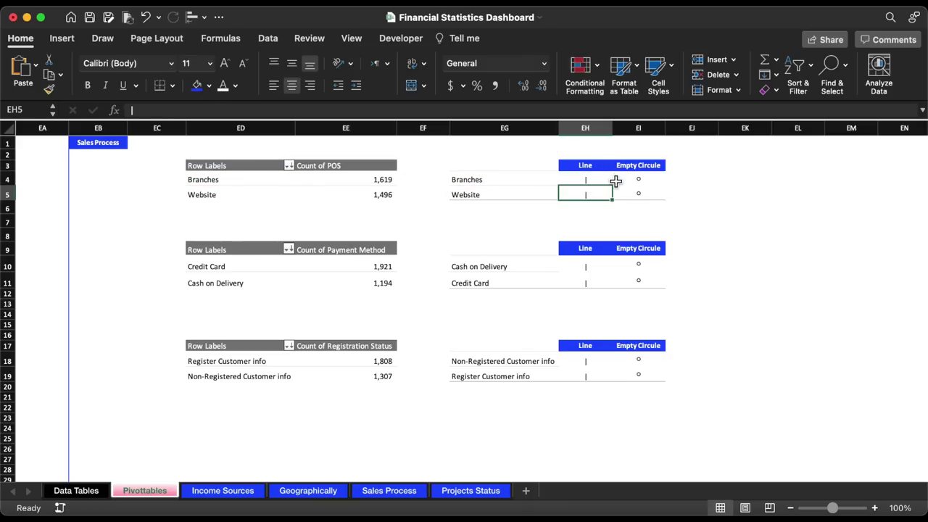
pyautogui.click(607, 181)
pyautogui.moveTo(616, 188); pyautogui.dragTo(615, 203)
pyautogui.click(624, 211)
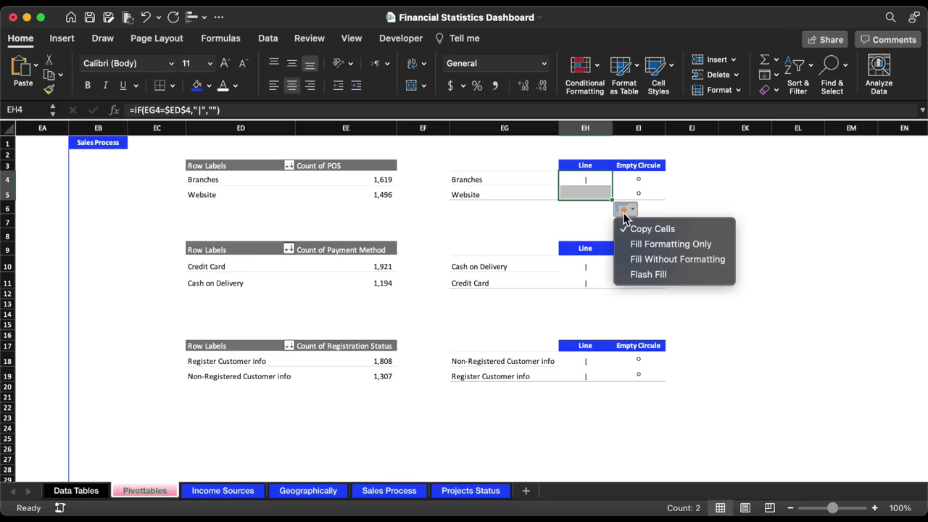
pyautogui.click(668, 259)
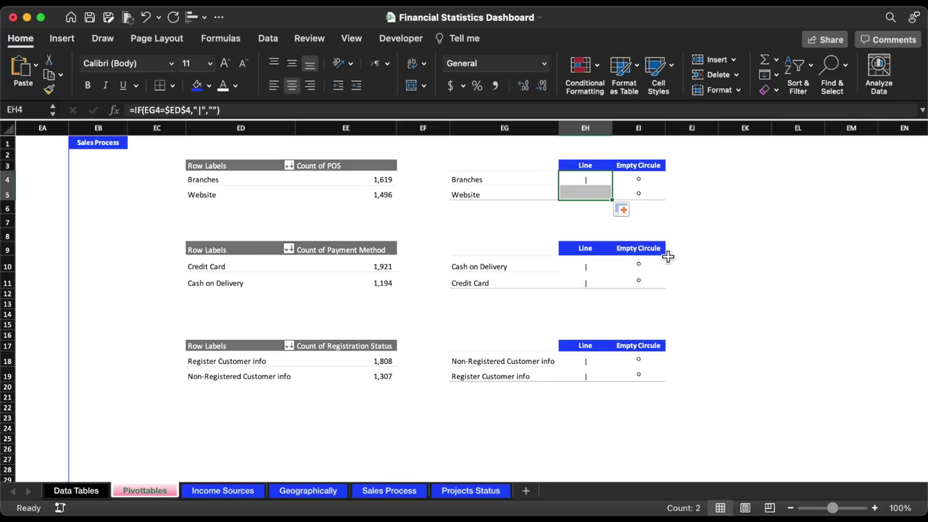
# - Enter =IF(EG4=$ED$4,"o","") in the Empty Circle cell EI4
pyautogui.click(635, 181)
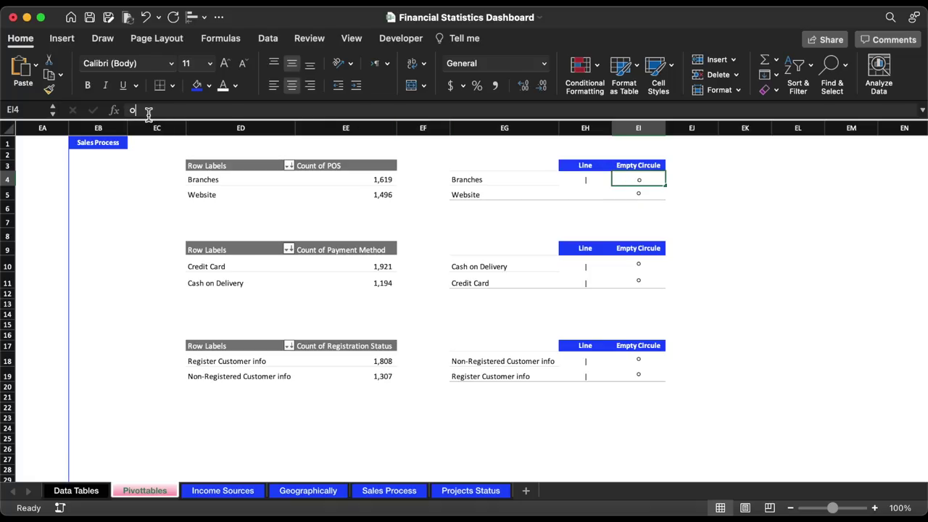
pyautogui.click(127, 112)
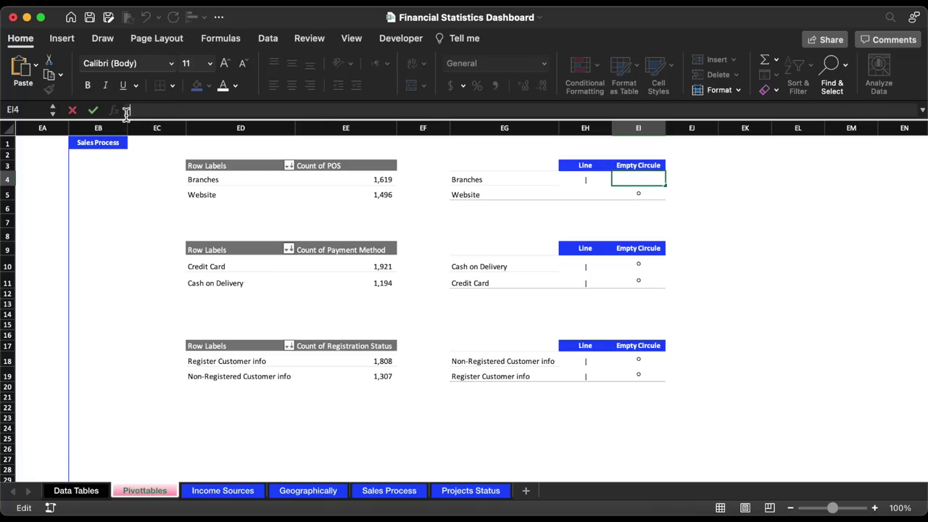
pyautogui.write('=IF(')
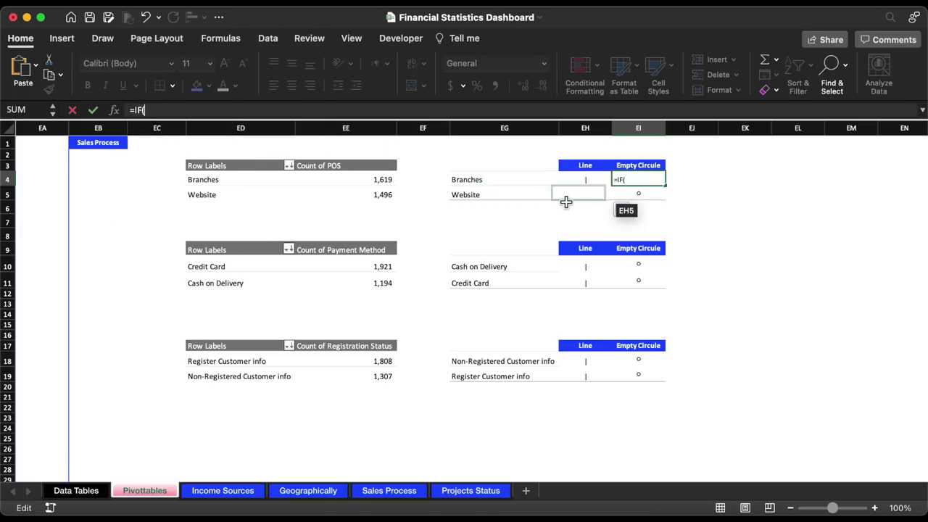
pyautogui.click(487, 182)
pyautogui.write('=')
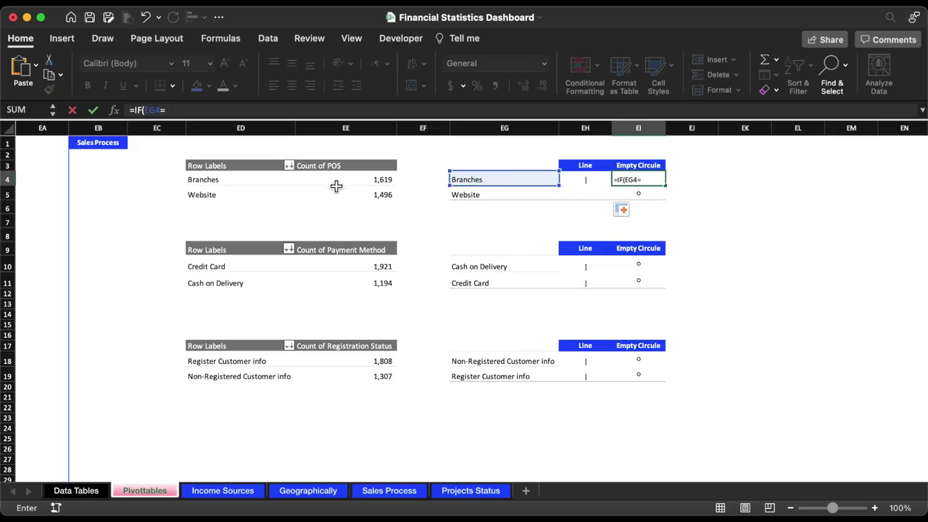
pyautogui.click(249, 183)
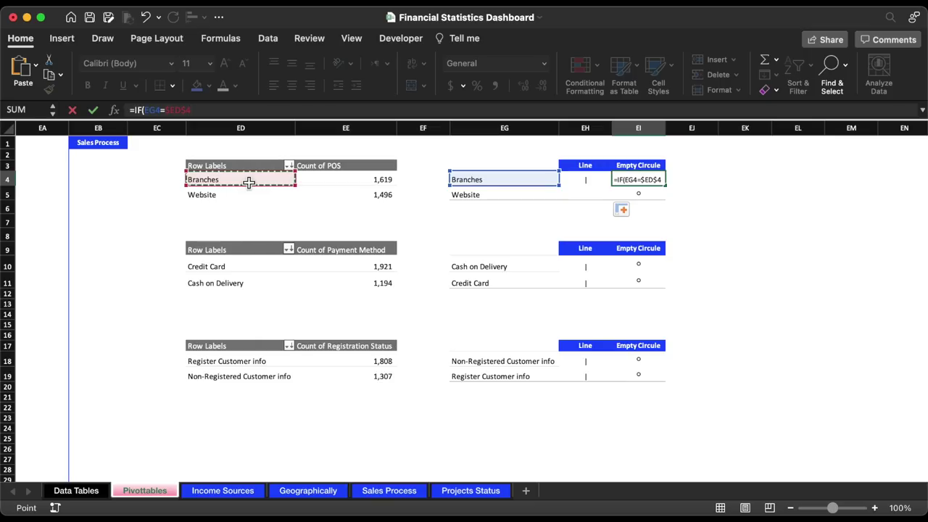
pyautogui.write(',"o')
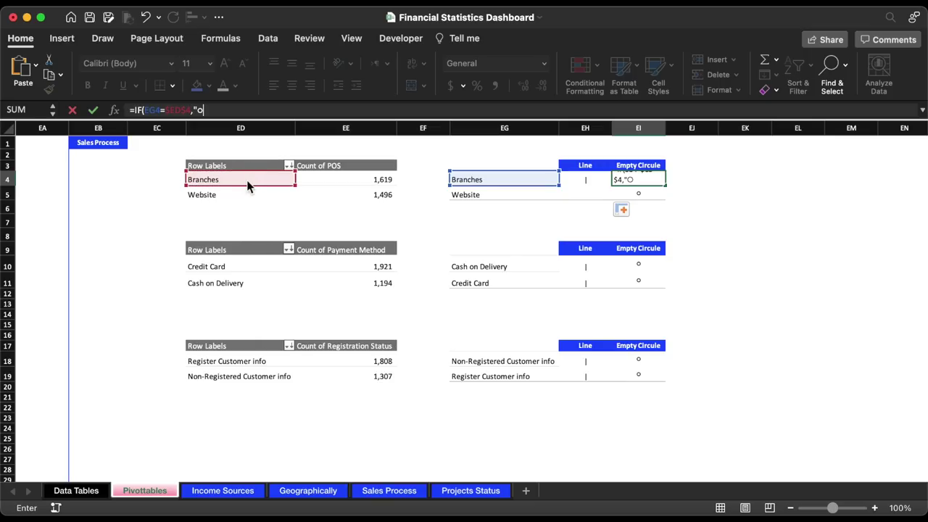
pyautogui.write('","")')
pyautogui.press('Return')
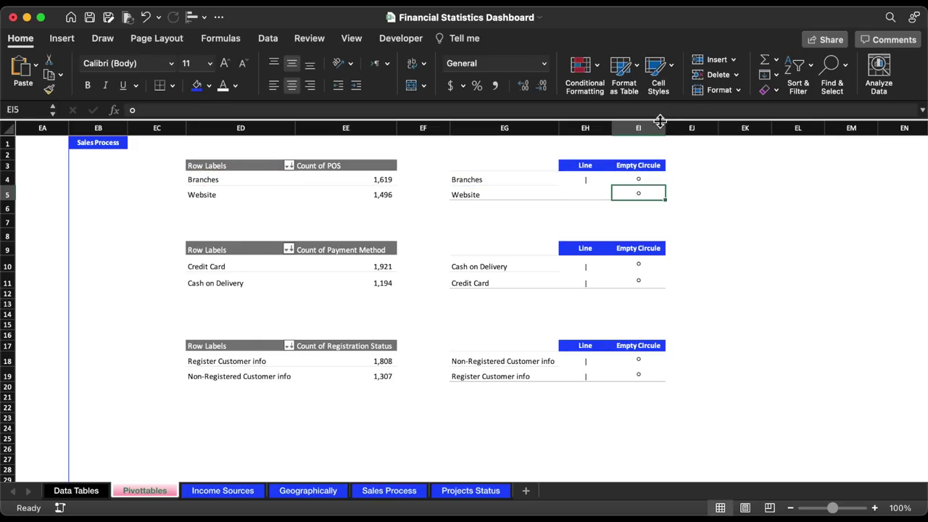
# - Fill the Empty Circle formula down to EI5 without formatting
pyautogui.click(661, 181)
pyautogui.moveTo(672, 189); pyautogui.dragTo(669, 198)
pyautogui.click(679, 212)
pyautogui.click(703, 259)
pyautogui.click(707, 191)
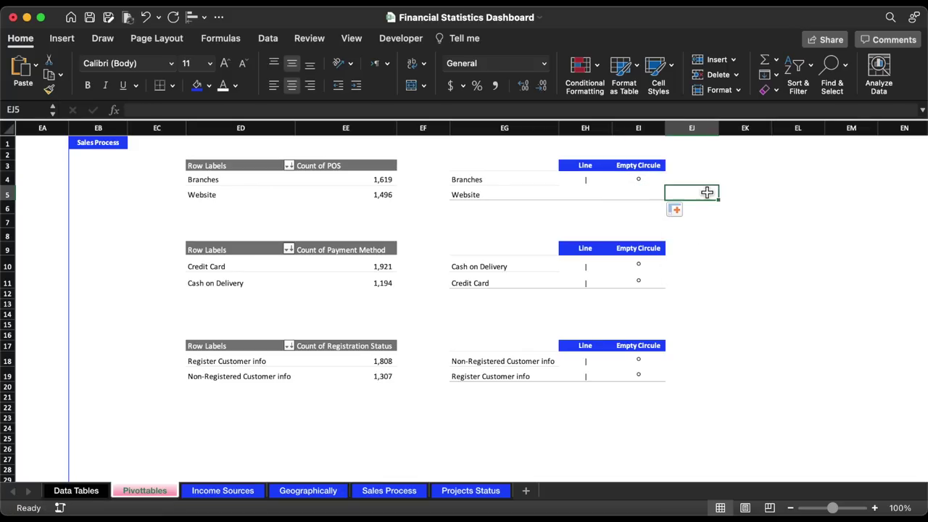
pyautogui.click(686, 179)
pyautogui.click(225, 181)
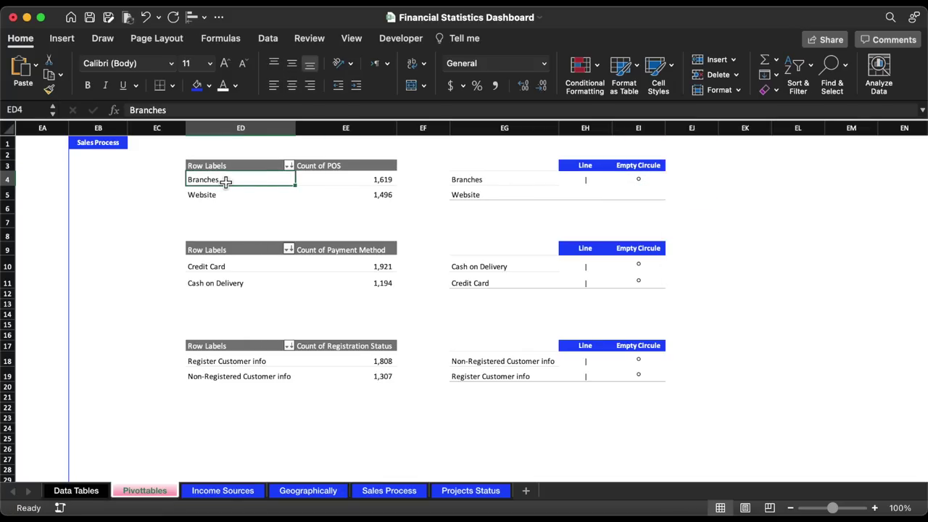
# - Insert a Year slicer for the POS pivot and give it the dark style
pyautogui.click(66, 44)
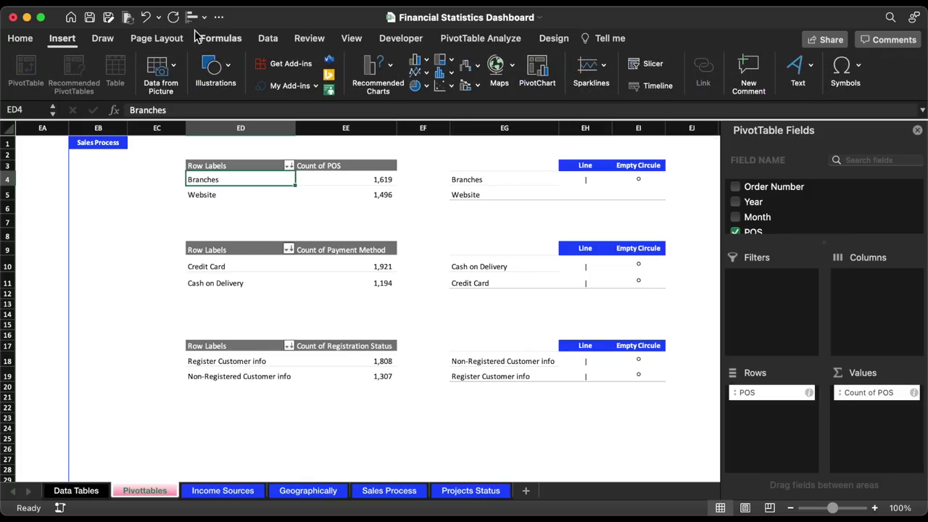
pyautogui.click(647, 65)
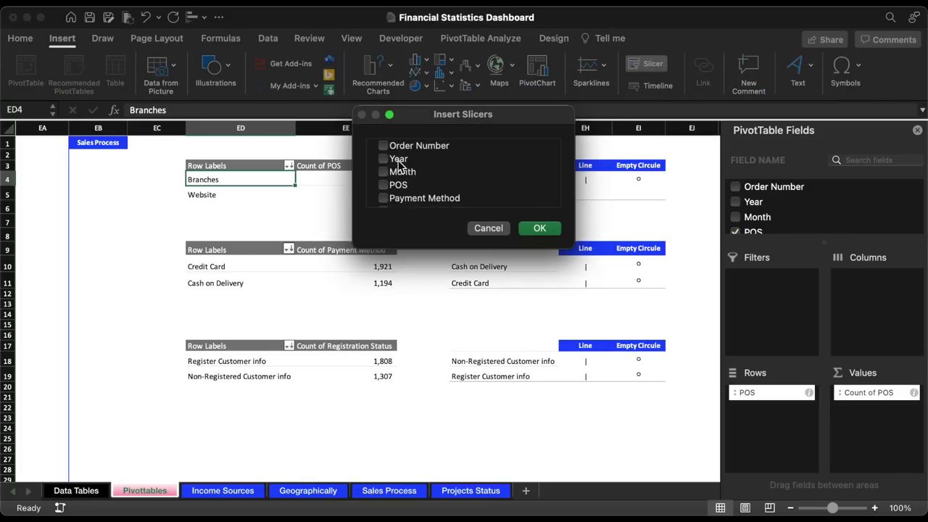
pyautogui.click(538, 229)
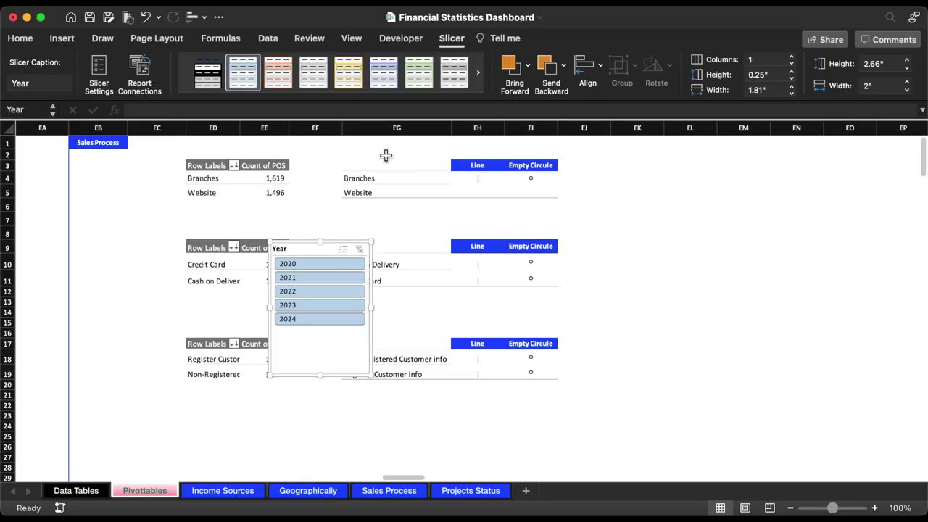
pyautogui.click(207, 86)
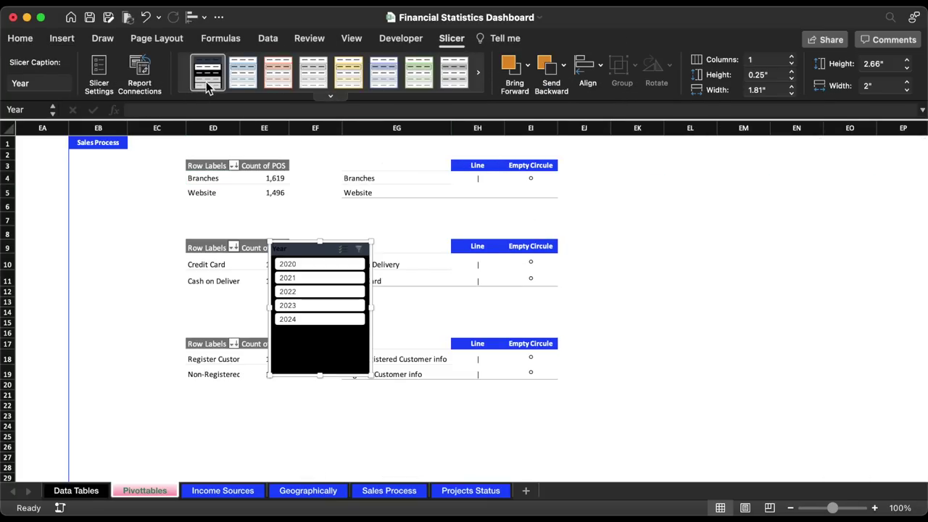
# - Lay the slicer's years in 5 columns on one row, widen it, and move it right of the tables
pyautogui.click(791, 72)
pyautogui.click(792, 57)
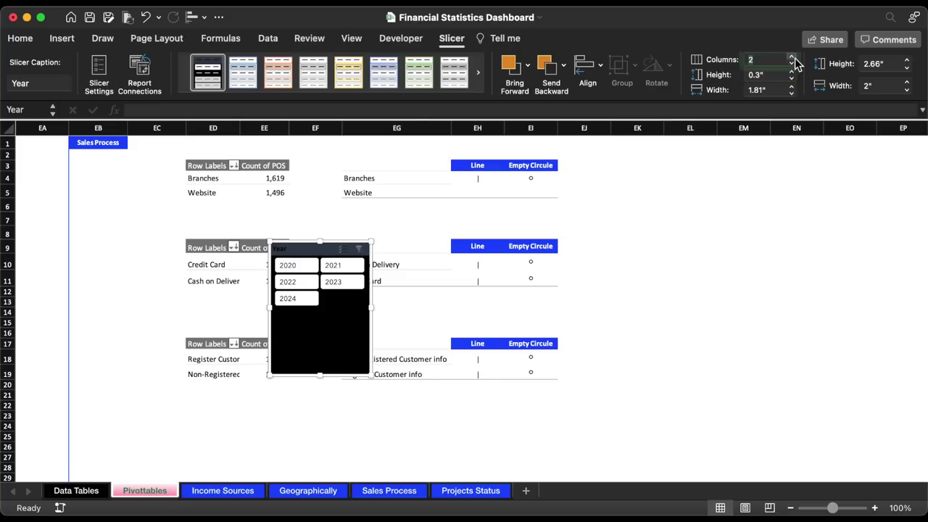
pyautogui.click(792, 57)
pyautogui.click(792, 57)
pyautogui.click(792, 57)
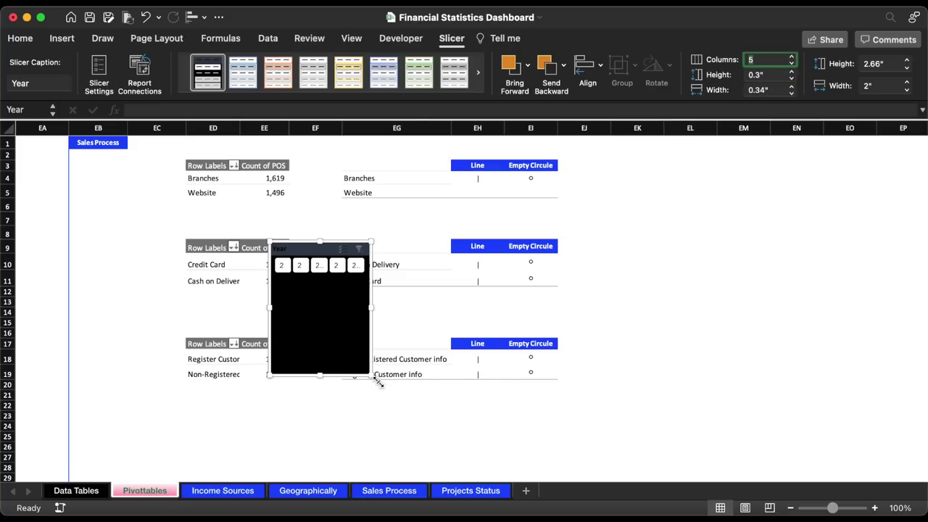
pyautogui.moveTo(379, 383); pyautogui.dragTo(494, 291)
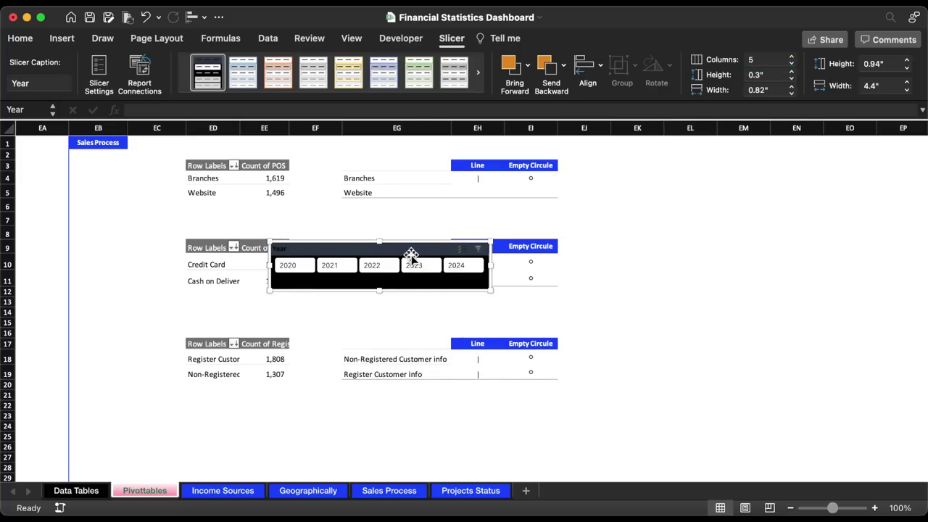
pyautogui.moveTo(412, 255); pyautogui.dragTo(731, 292)
# - Set the slicer to hide items with no data, shrink it, and place it beside rows 3–5
pyautogui.rightClick(729, 309)
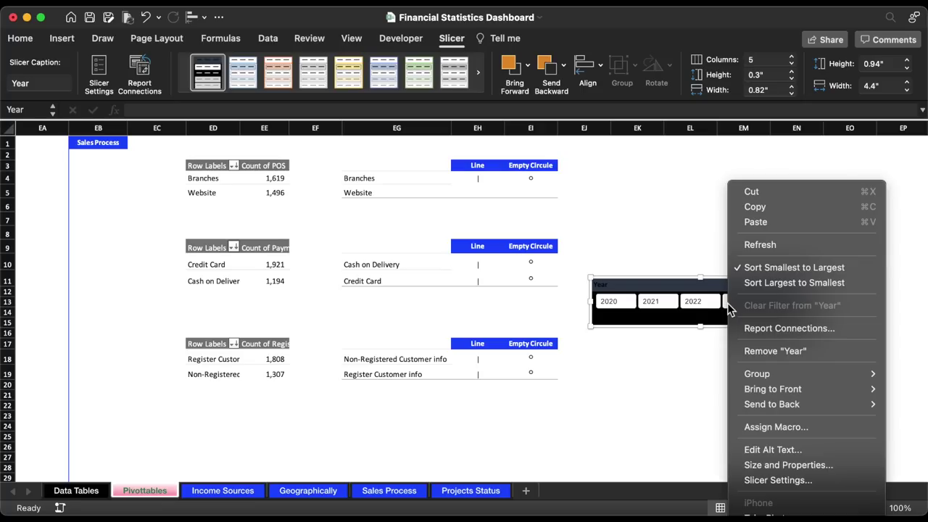
pyautogui.click(790, 481)
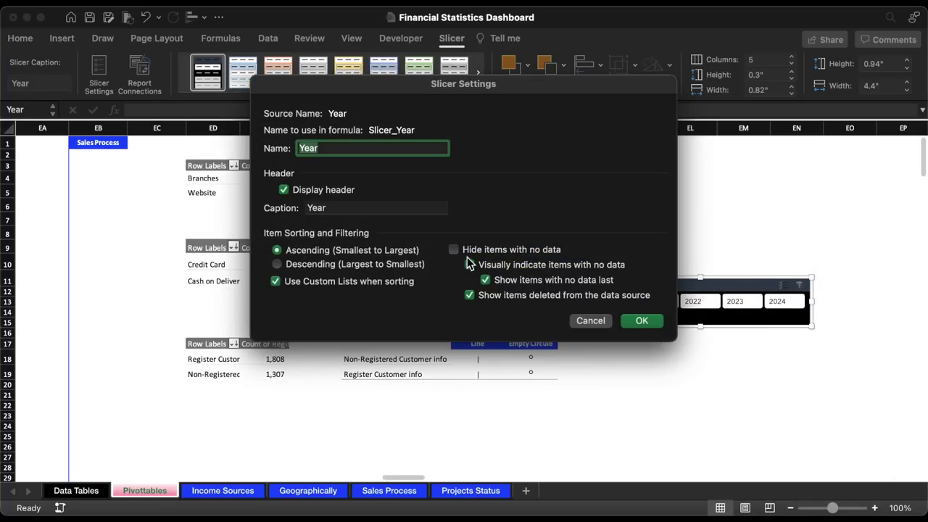
pyautogui.click(455, 250)
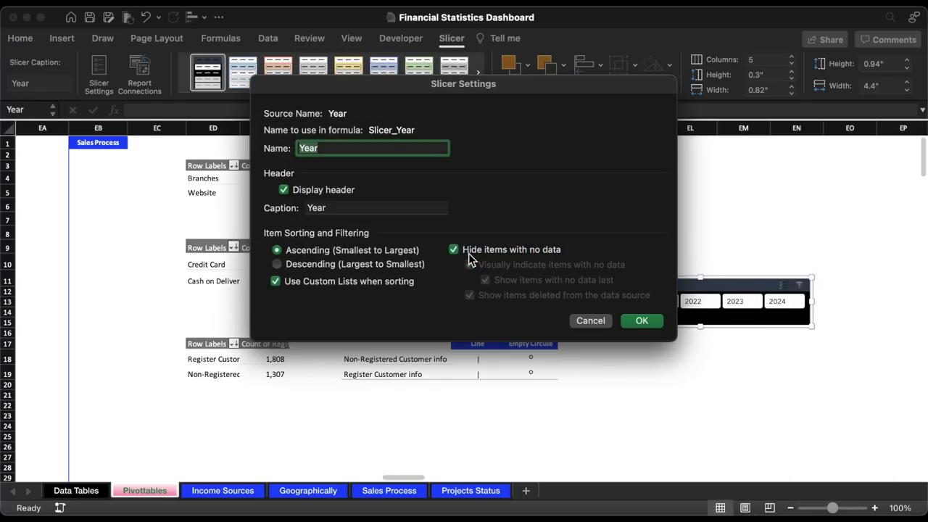
pyautogui.click(642, 321)
pyautogui.moveTo(810, 326); pyautogui.dragTo(808, 306)
pyautogui.moveTo(737, 281); pyautogui.dragTo(743, 168)
# - Test the slicer with 2020, 2021 and 2022, leave it on 2021, and cut it
pyautogui.click(631, 186)
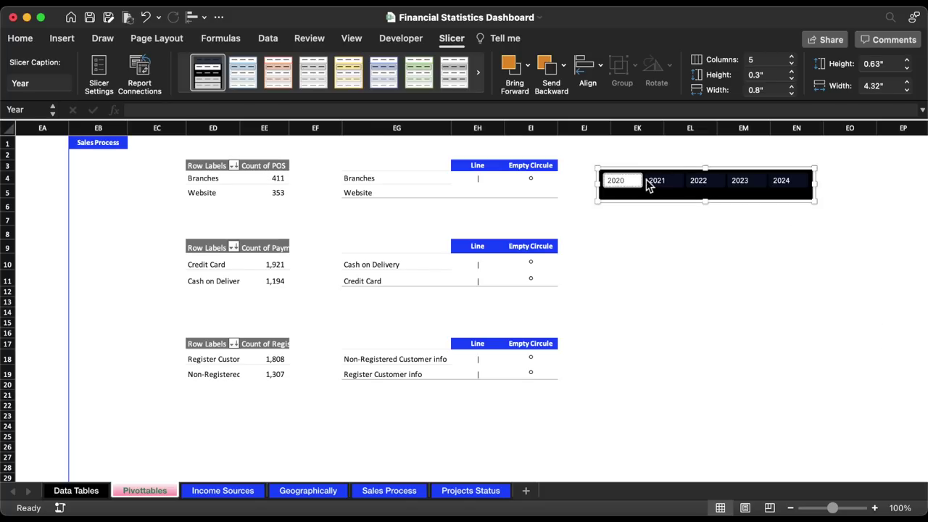
pyautogui.click(657, 182)
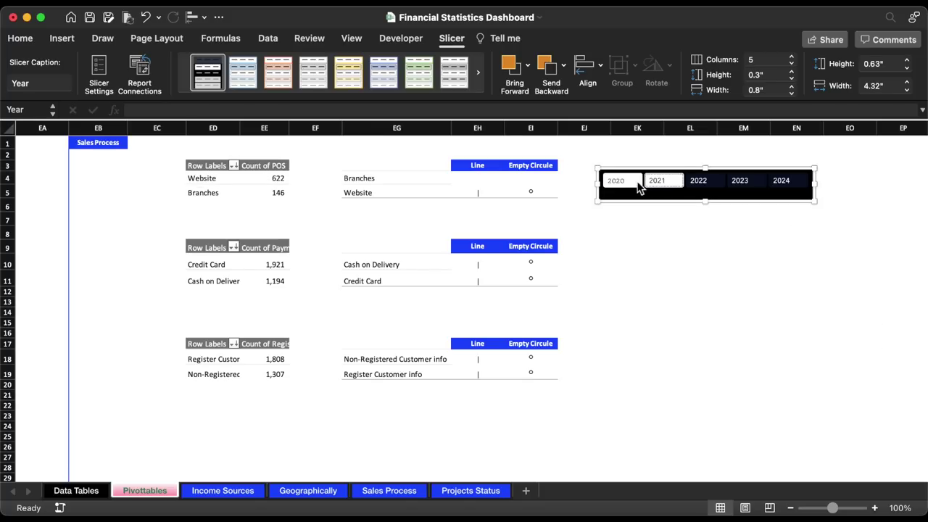
pyautogui.click(621, 181)
pyautogui.click(656, 185)
pyautogui.click(701, 185)
pyautogui.click(656, 182)
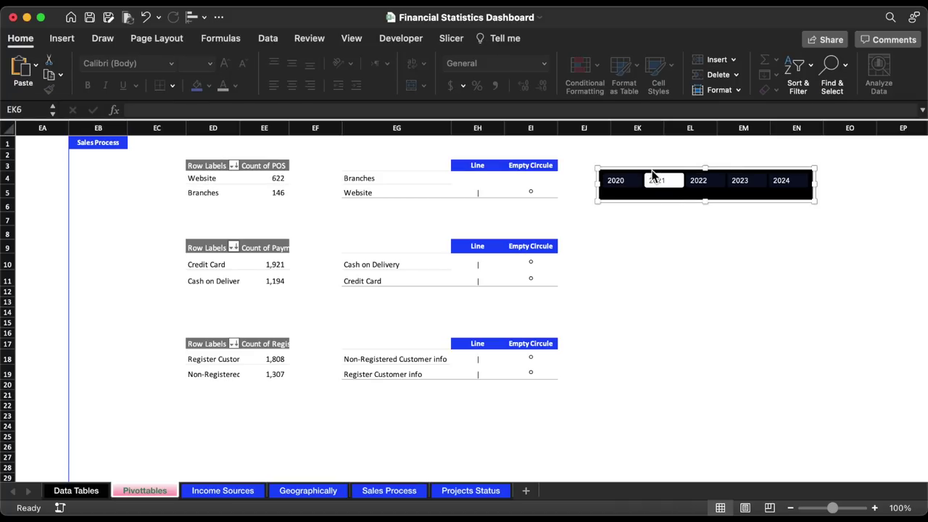
pyautogui.press('super+x')
# - Paste the Year slicer onto Sales Process and test the 2020, 2021 and 2022 flows, ending on 2020
pyautogui.hotkey('ctrl', 'pagedown')
pyautogui.hotkey('ctrl', 'pagedown')
pyautogui.hotkey('ctrl', 'pagedown')
pyautogui.hotkey('ctrl', 'pagedown')
pyautogui.press('super+v')
pyautogui.moveTo(484, 178); pyautogui.dragTo(398, 172)
pyautogui.press('Escape')
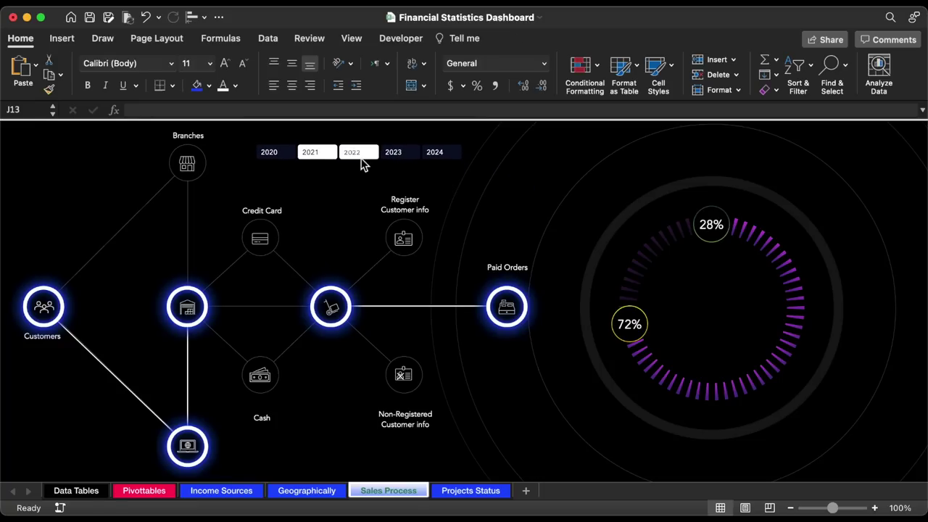
pyautogui.click(272, 153)
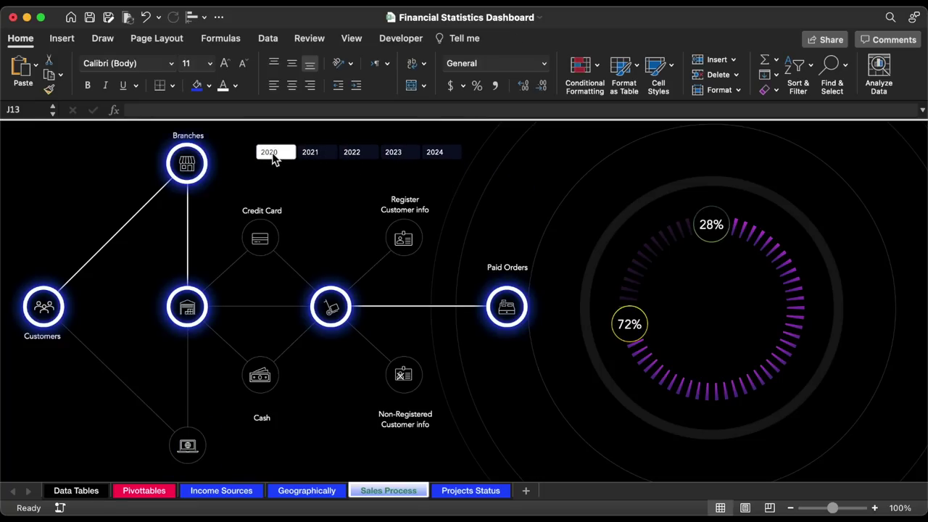
pyautogui.click(312, 158)
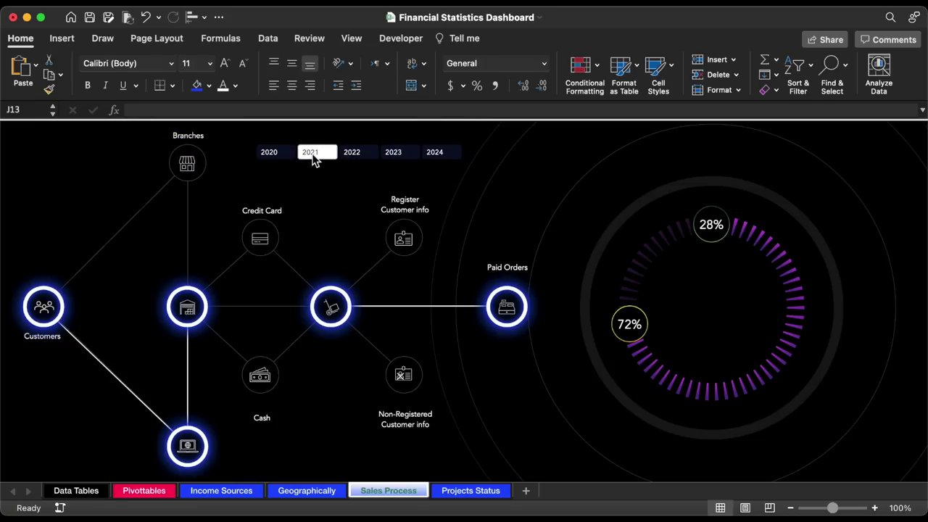
pyautogui.click(280, 157)
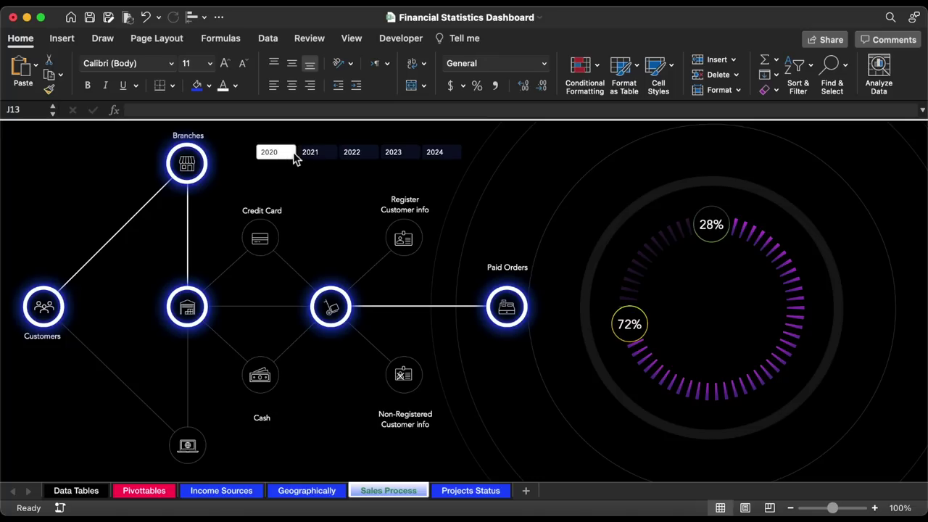
pyautogui.click(351, 159)
pyautogui.click(323, 159)
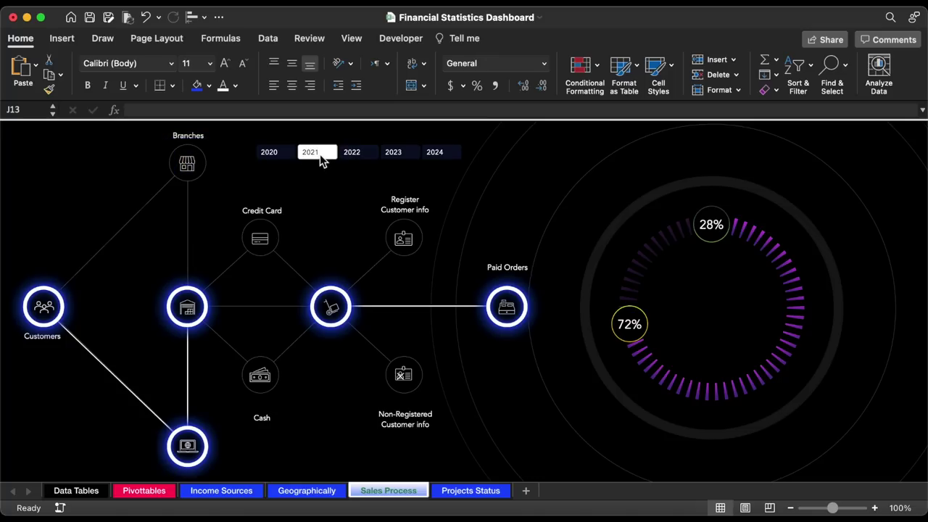
pyautogui.click(286, 157)
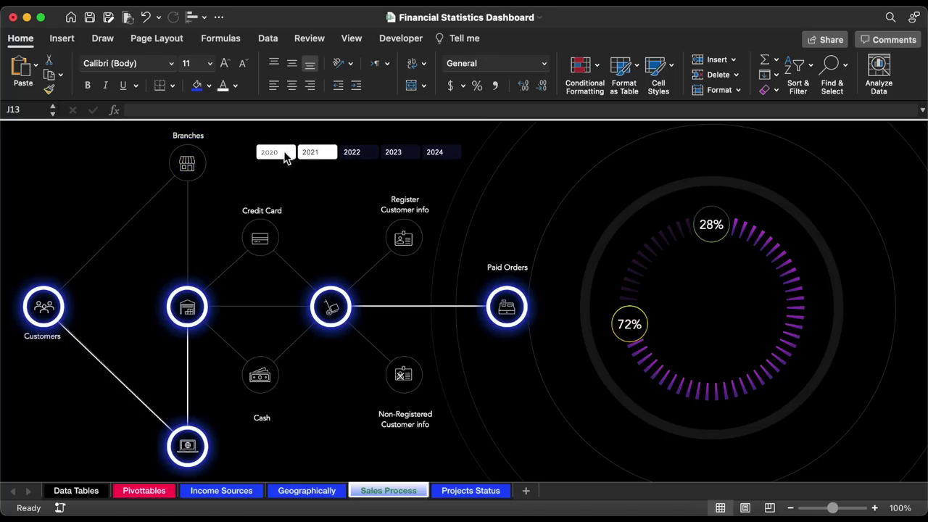
# - Move the Year slicer to the dashboard's top-left corner, then return to Pivottables
pyautogui.click(358, 168)
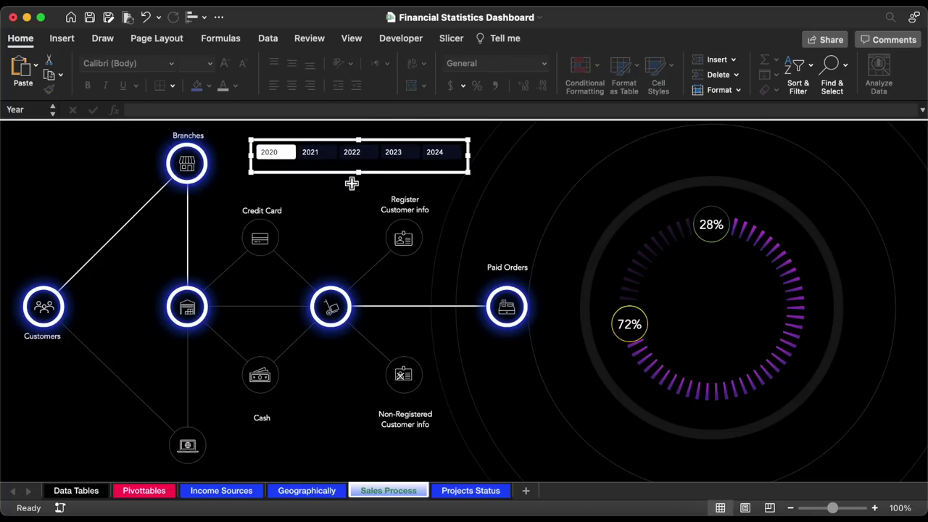
pyautogui.scroll(4, 352, 182)
pyautogui.scroll(1, 352, 182)
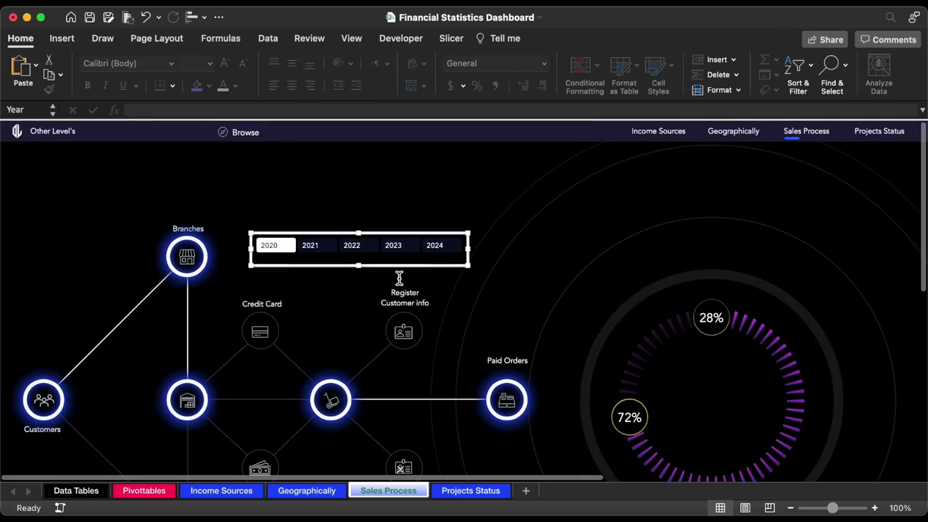
pyautogui.moveTo(404, 265); pyautogui.dragTo(171, 185)
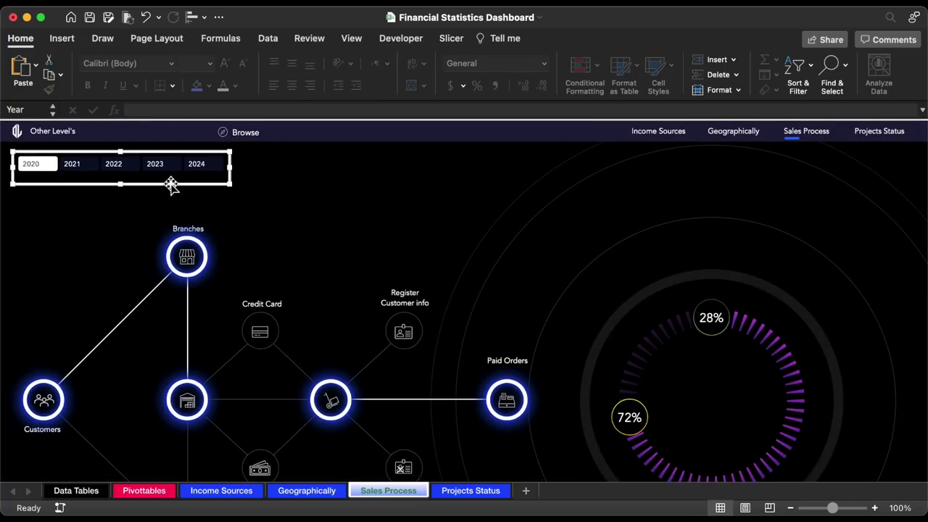
pyautogui.click(282, 203)
pyautogui.scroll(-5, 282, 203)
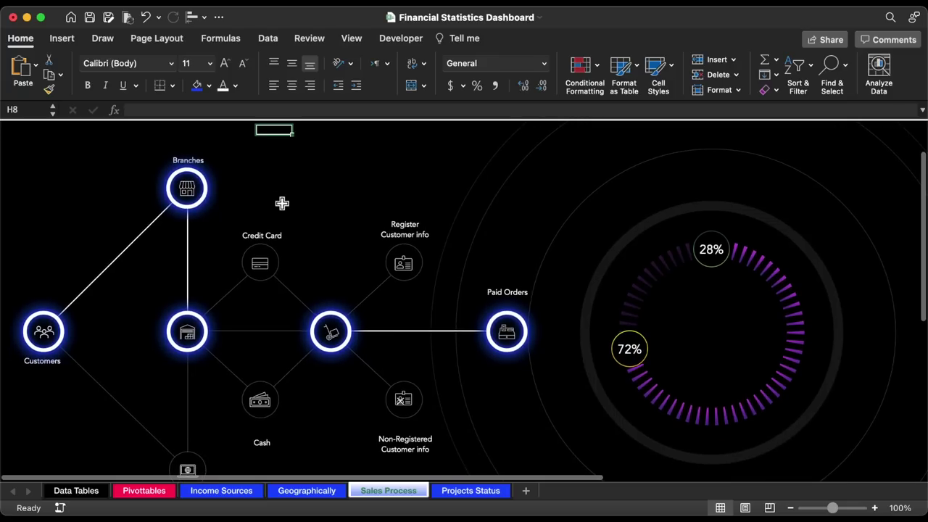
pyautogui.scroll(-1, 222, 383)
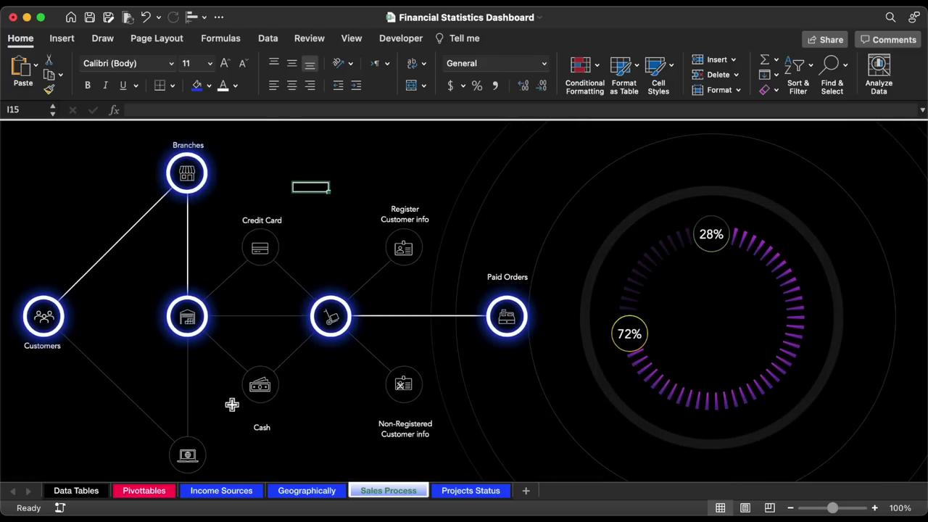
pyautogui.click(161, 496)
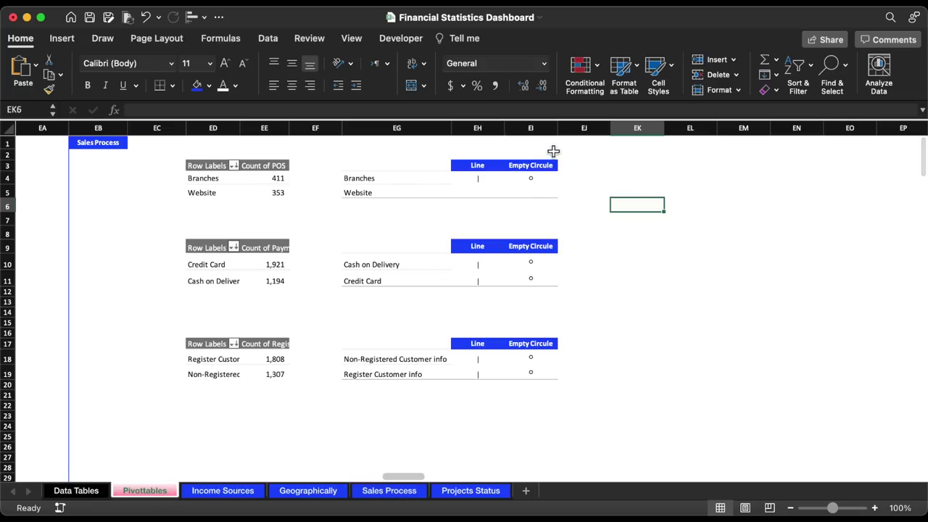
# - Copy the Empty Circle column EI into EJ and set the Circle headers
pyautogui.click(544, 127)
pyautogui.press('super+c')
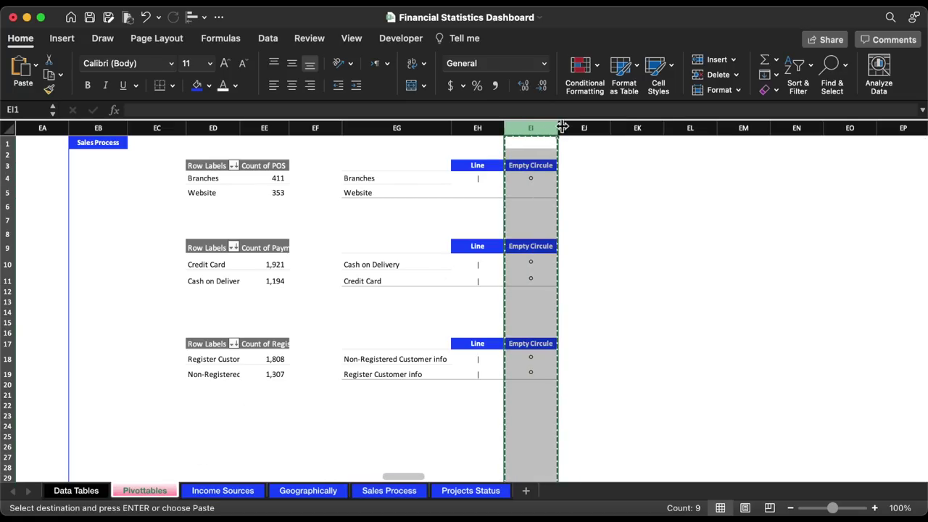
pyautogui.click(583, 128)
pyautogui.press('Return')
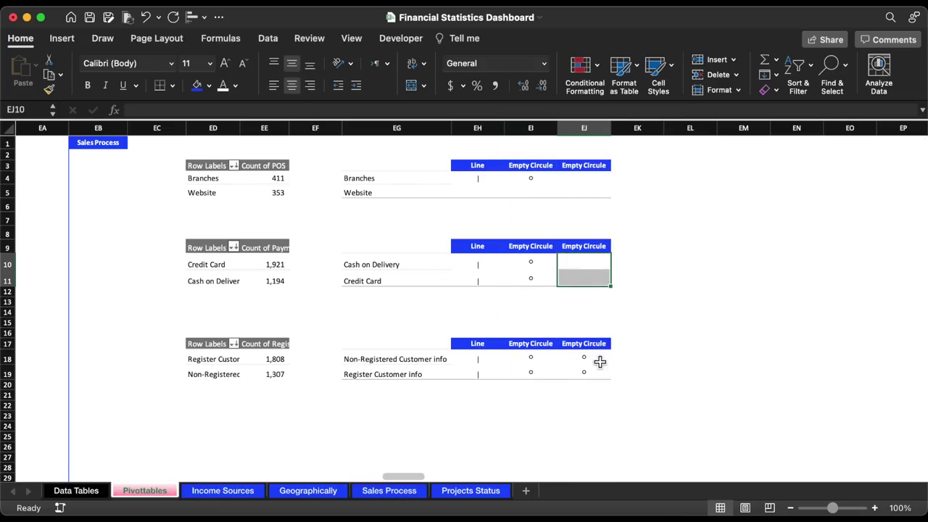
pyautogui.click(584, 165)
pyautogui.press('super+c')
pyautogui.click(602, 246)
pyautogui.press('Return')
# - Insert the black circle symbol ● into EJ4
pyautogui.click(588, 178)
pyautogui.click(62, 37)
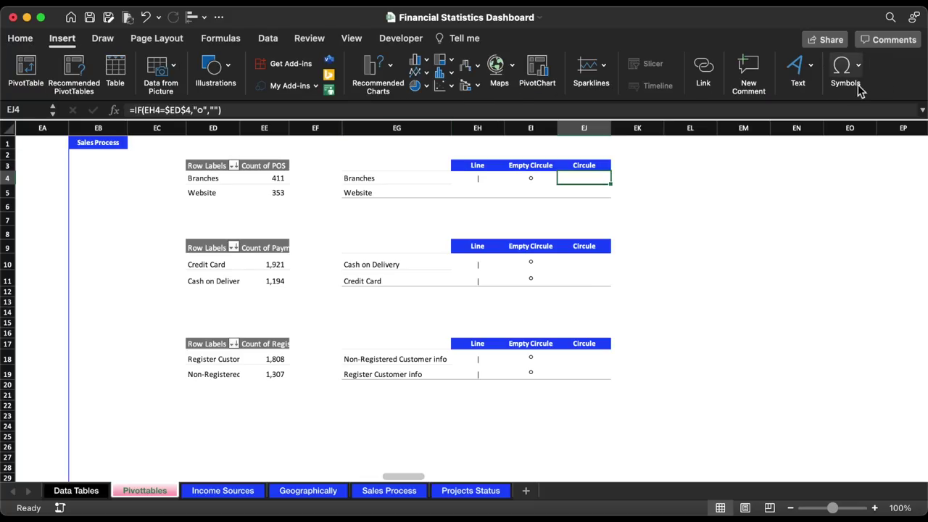
pyautogui.click(853, 77)
pyautogui.click(863, 110)
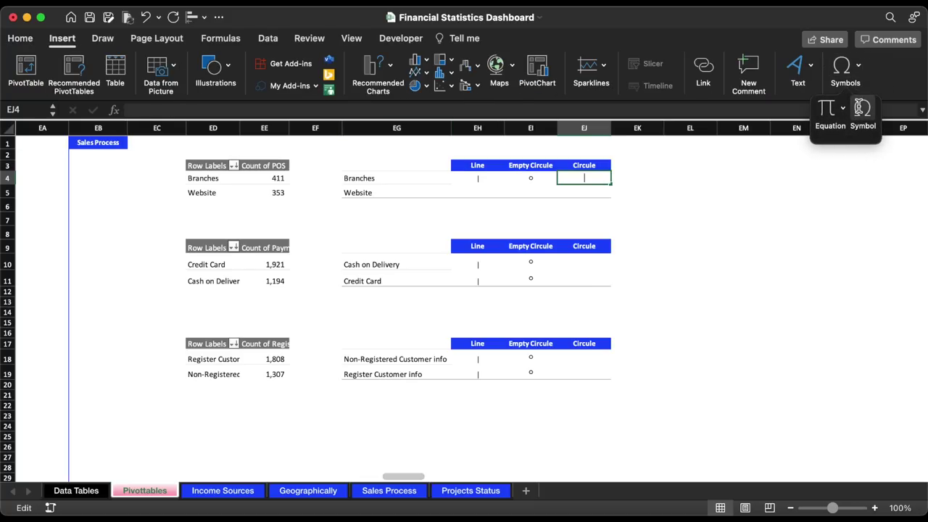
pyautogui.doubleClick(457, 227)
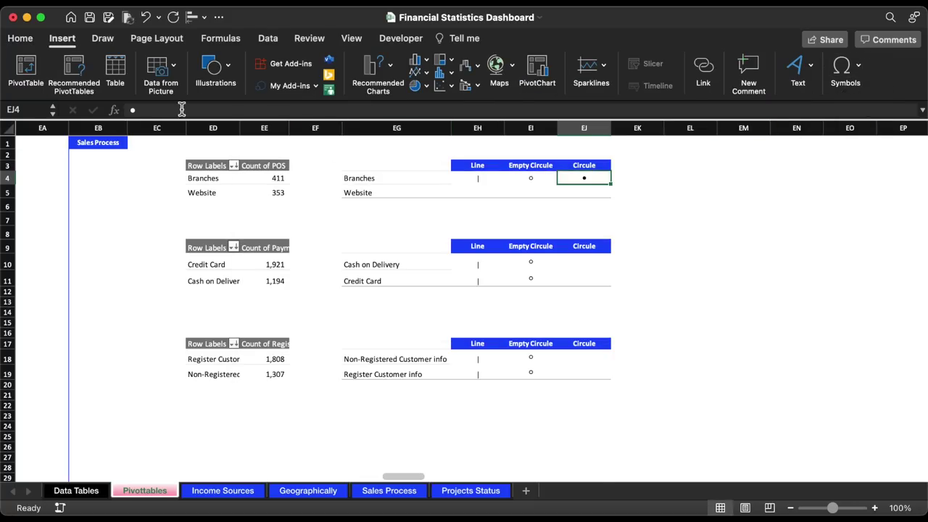
# - Turn EJ4 into the formula =IF(EG4=$ED$4,"","●")
pyautogui.click(145, 109)
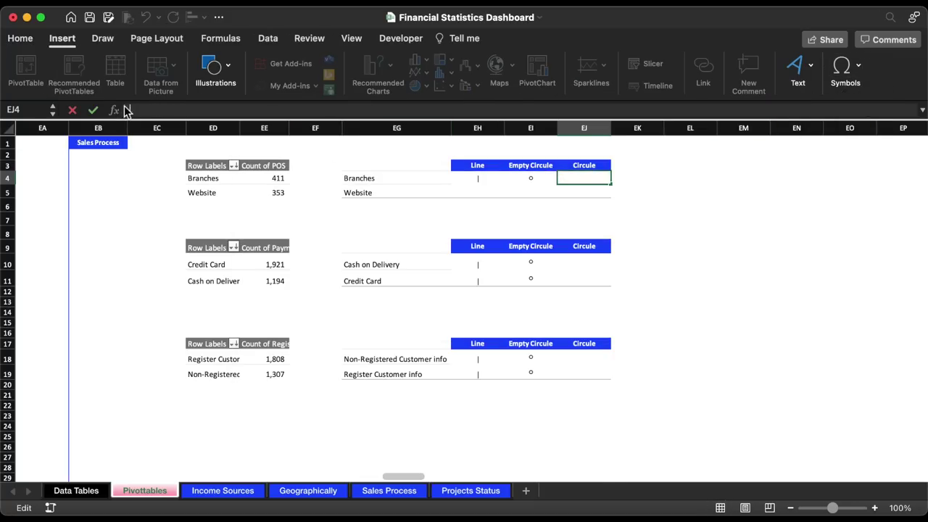
pyautogui.write('=')
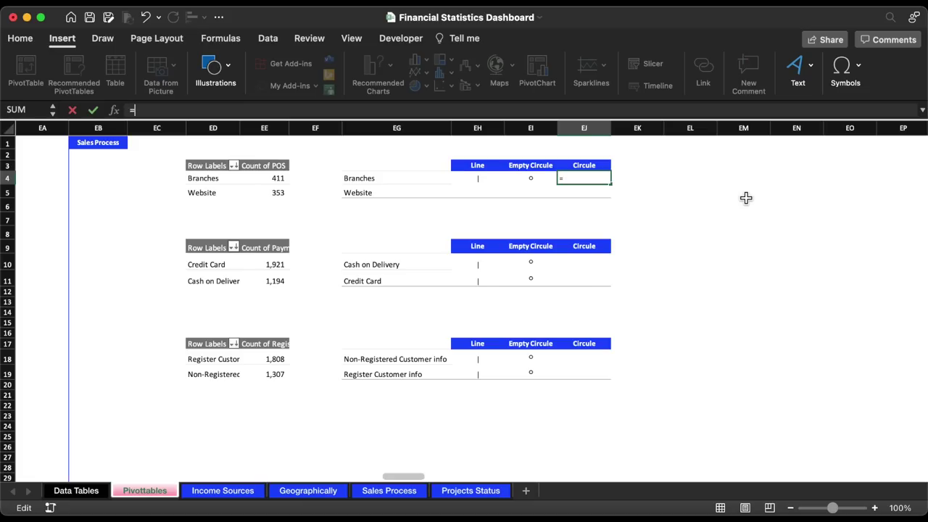
pyautogui.write('if')
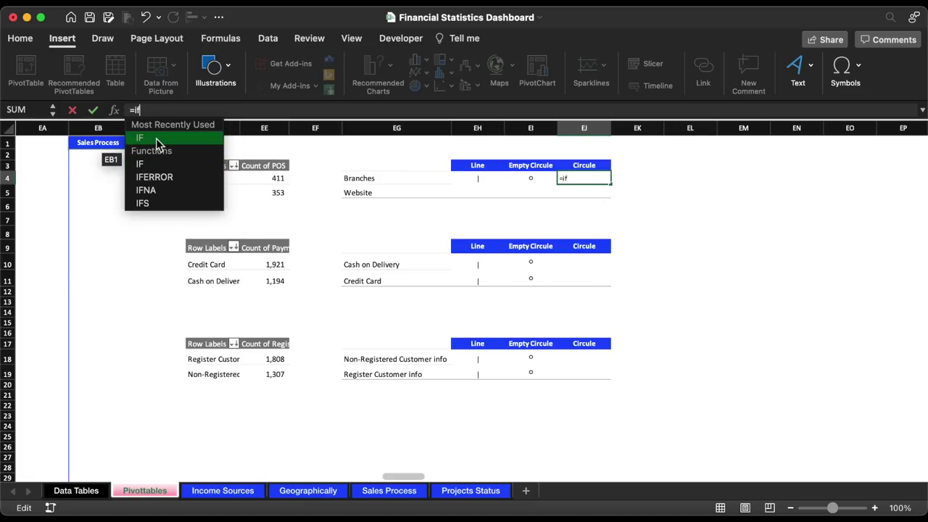
pyautogui.click(156, 138)
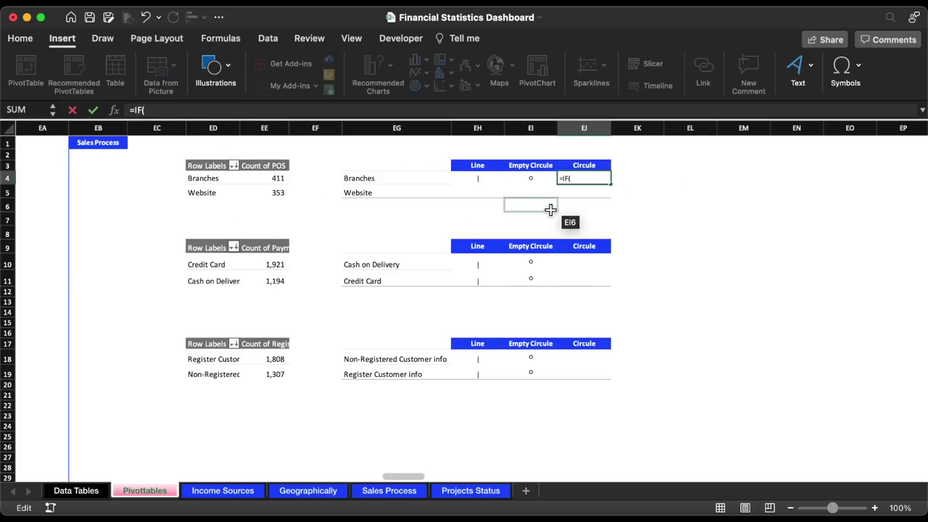
pyautogui.click(387, 181)
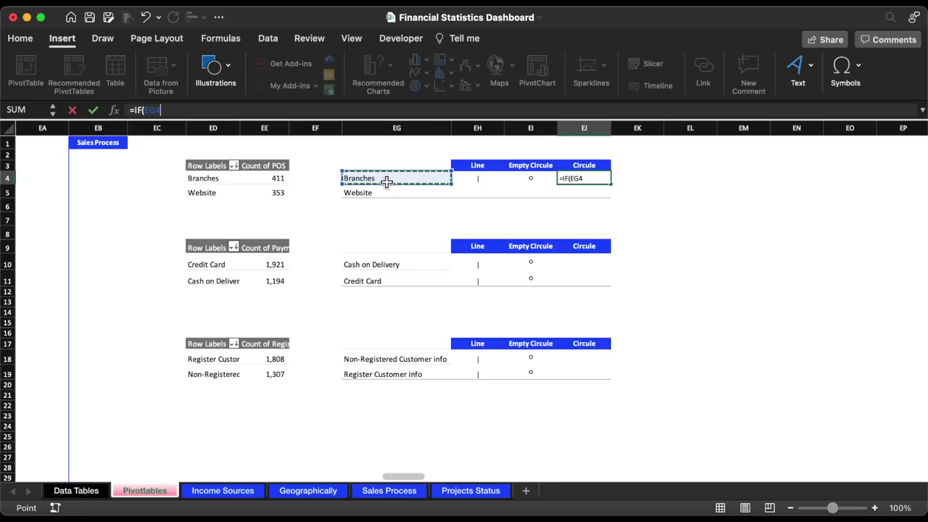
pyautogui.write('=')
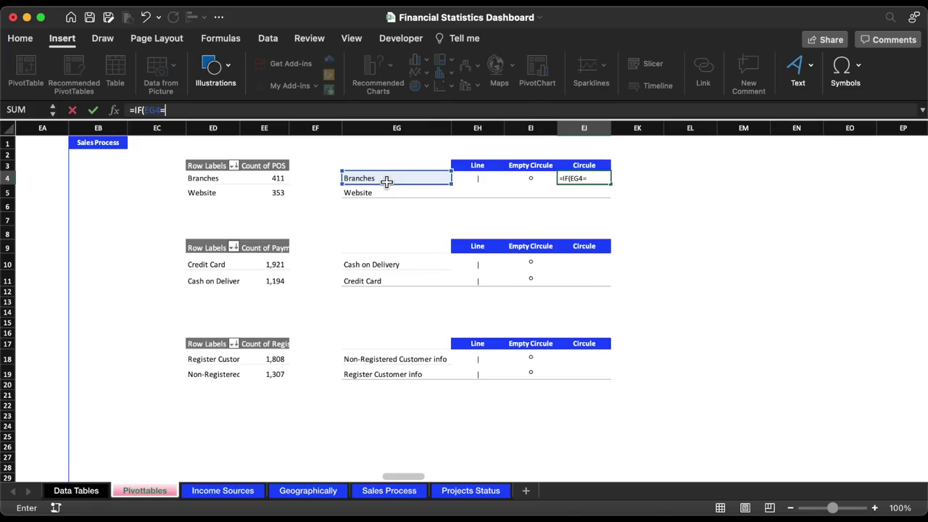
pyautogui.click(232, 180)
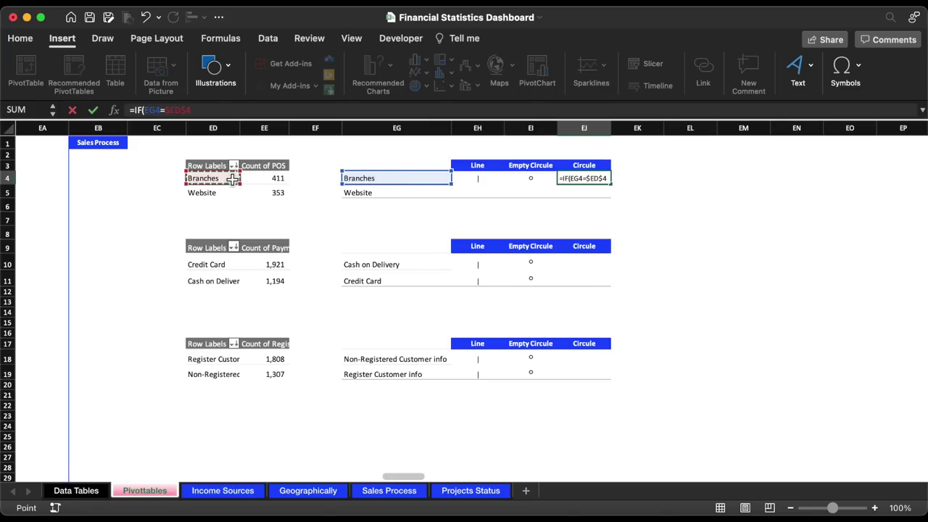
pyautogui.write(',')
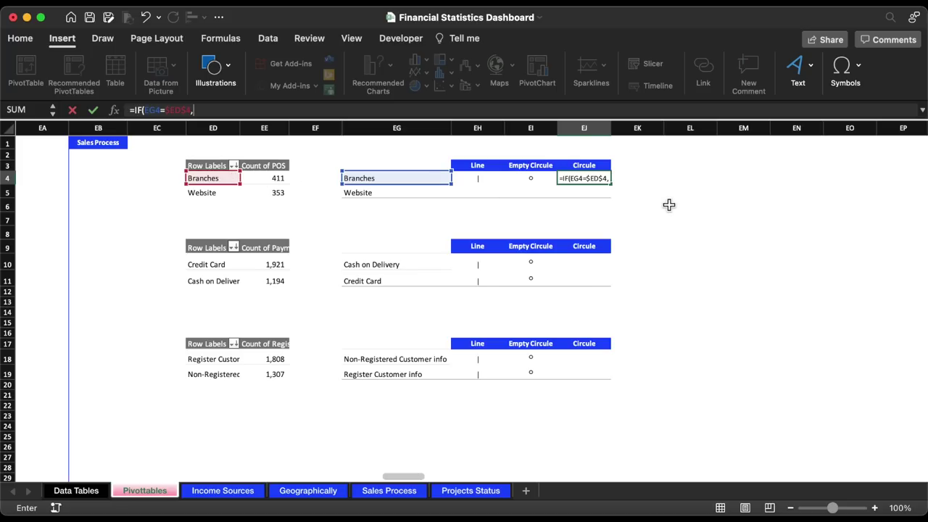
pyautogui.write('"","●')
pyautogui.hotkey('ctrl', 'Return')
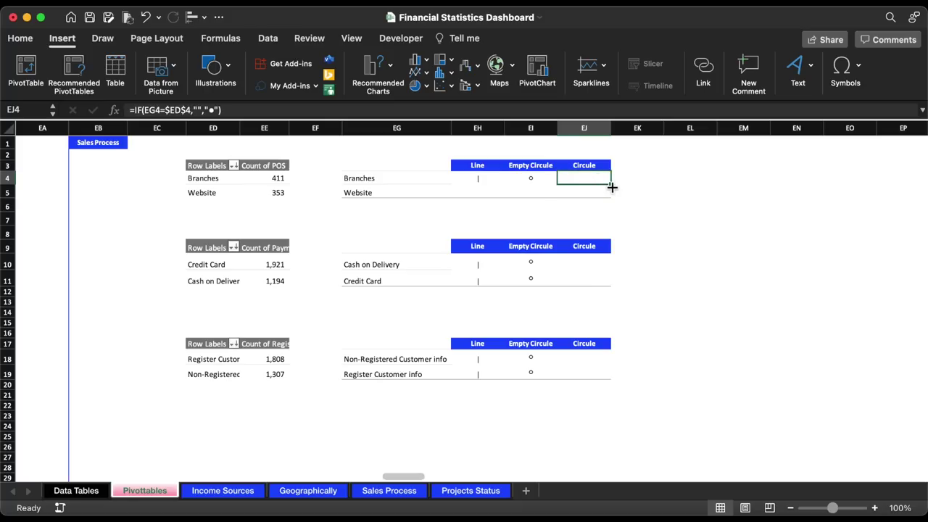
# - Fill the Circle formula down to EJ5 without formatting and return to Sales Process
pyautogui.moveTo(612, 187); pyautogui.dragTo(615, 198)
pyautogui.click(623, 208)
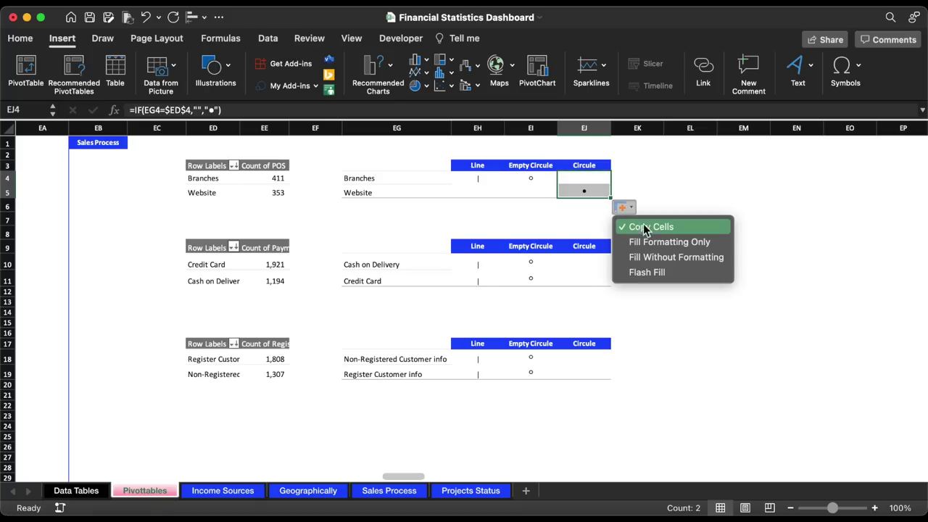
pyautogui.click(658, 256)
pyautogui.click(664, 211)
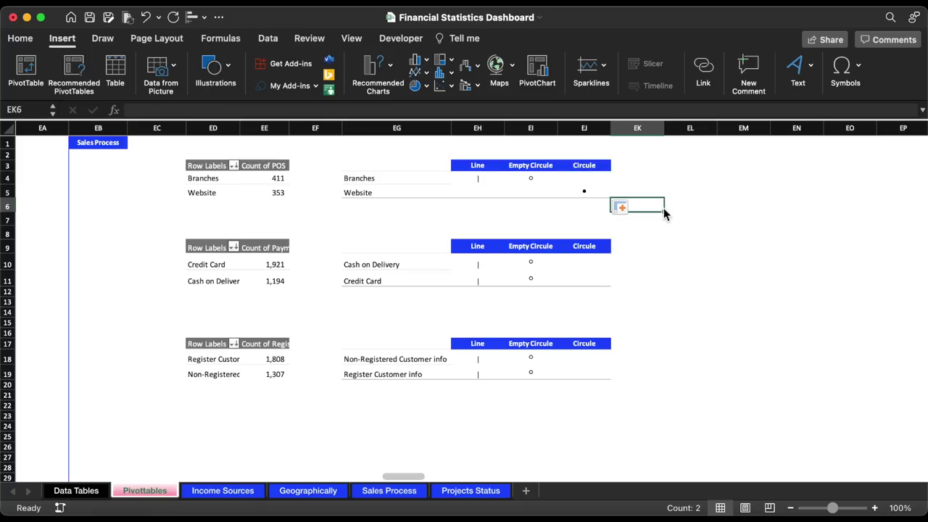
pyautogui.hotkey('ctrl', 'pagedown')
pyautogui.hotkey('ctrl', 'pagedown')
pyautogui.hotkey('ctrl', 'pagedown')
# - Duplicate the Credit Card label and link the copy to Pivottables!EJ5
pyautogui.click(251, 217)
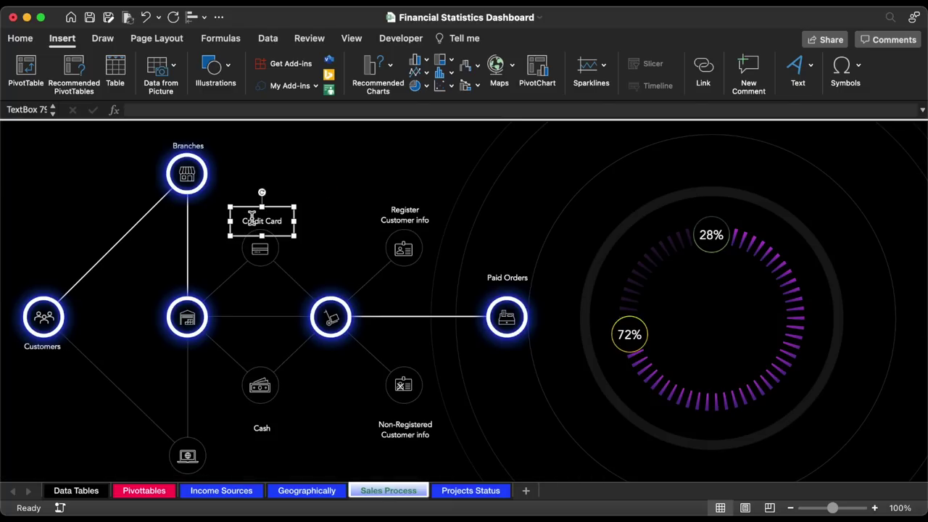
pyautogui.press('super+d')
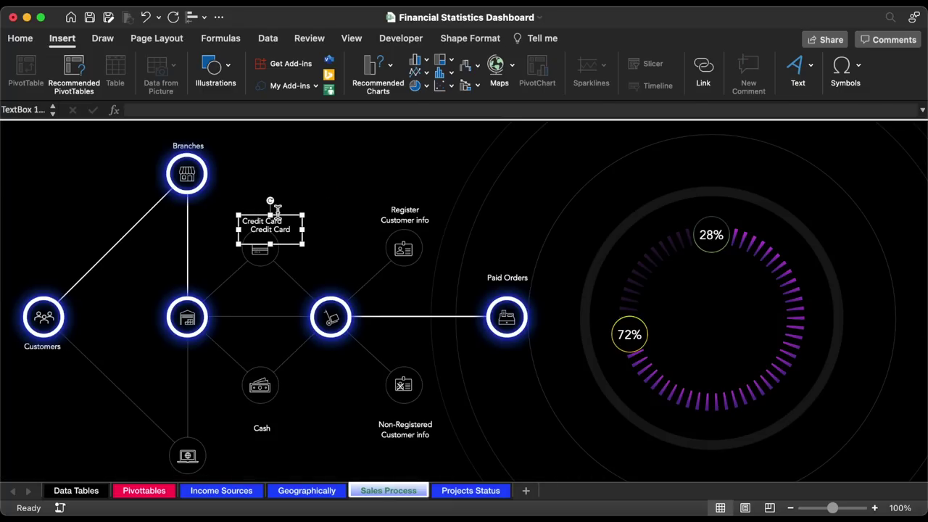
pyautogui.moveTo(282, 218); pyautogui.dragTo(348, 159)
pyautogui.tripleClick(337, 174)
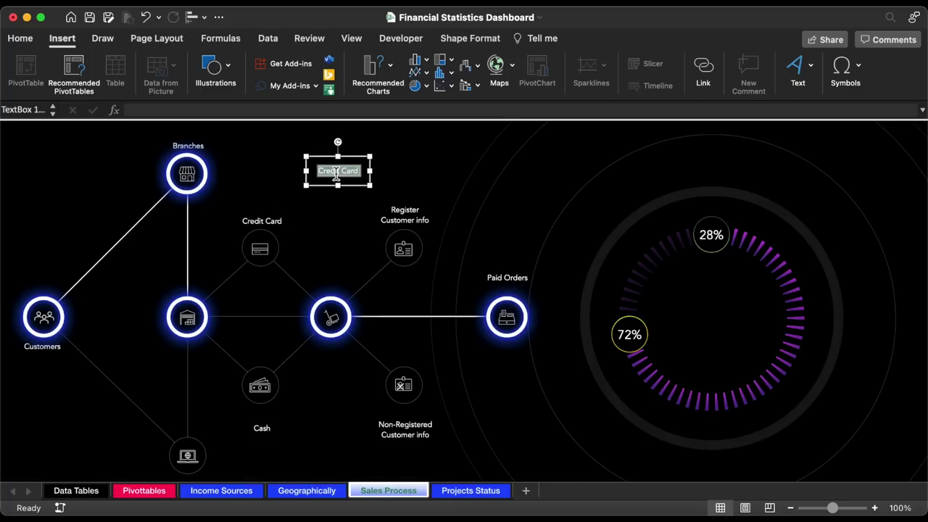
pyautogui.click(280, 110)
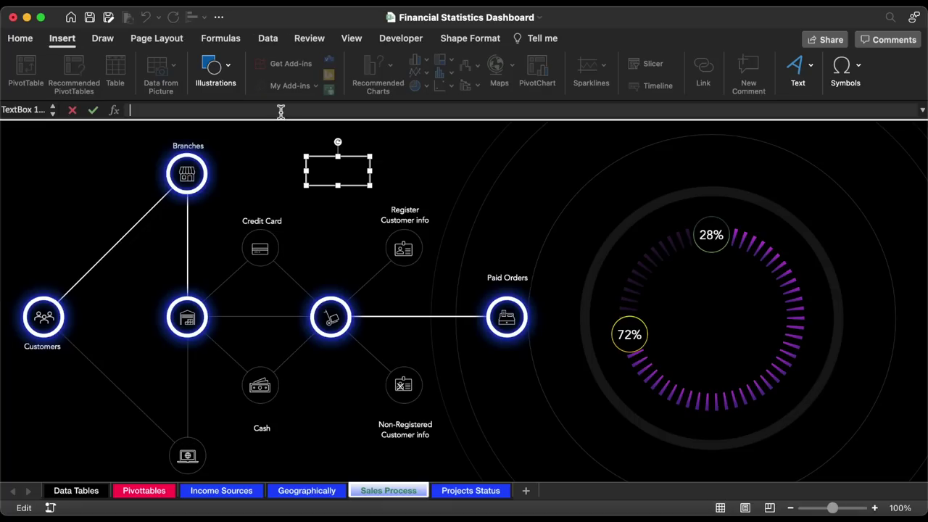
pyautogui.write('=')
pyautogui.click(156, 491)
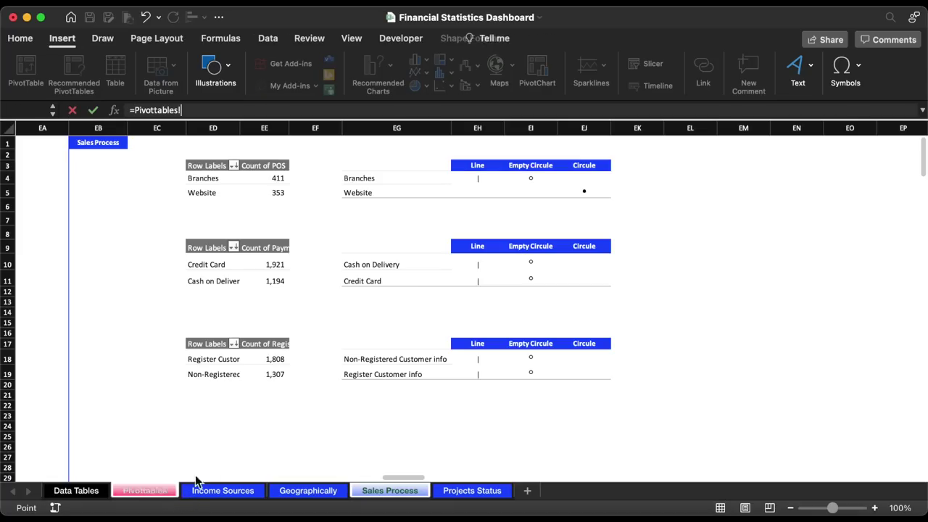
pyautogui.click(596, 191)
pyautogui.press('Return')
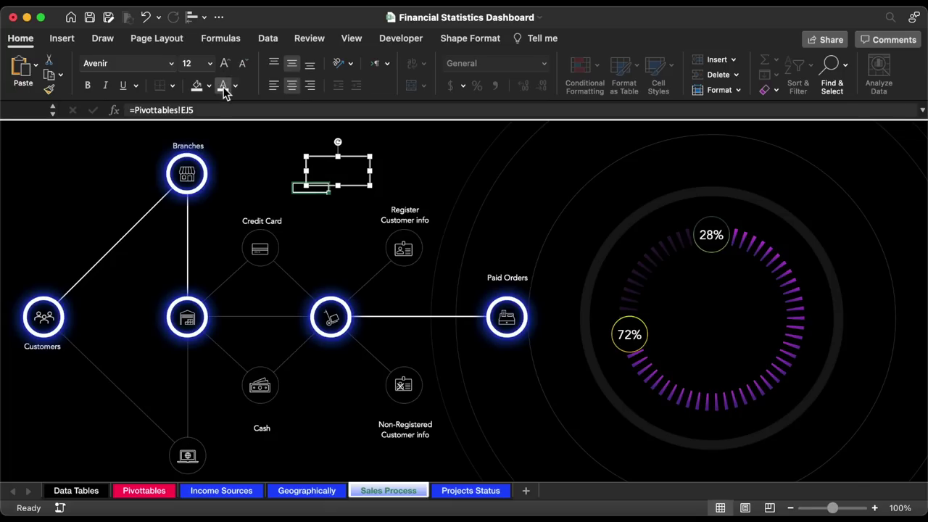
# - Place the linked dot inside the Website ring at font size 72
pyautogui.moveTo(360, 158); pyautogui.dragTo(210, 444)
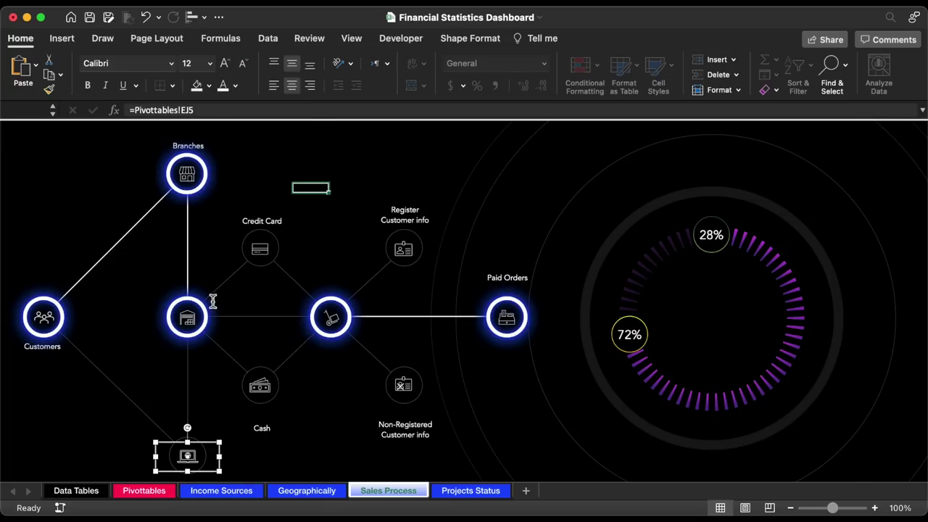
pyautogui.click(224, 64)
pyautogui.scroll(-1, 179, 414)
pyautogui.moveTo(211, 406); pyautogui.dragTo(211, 397)
# - Enlarge the Website dot to size 96 and give its text a black fill at 34% transparency
pyautogui.press('super+shift+period')
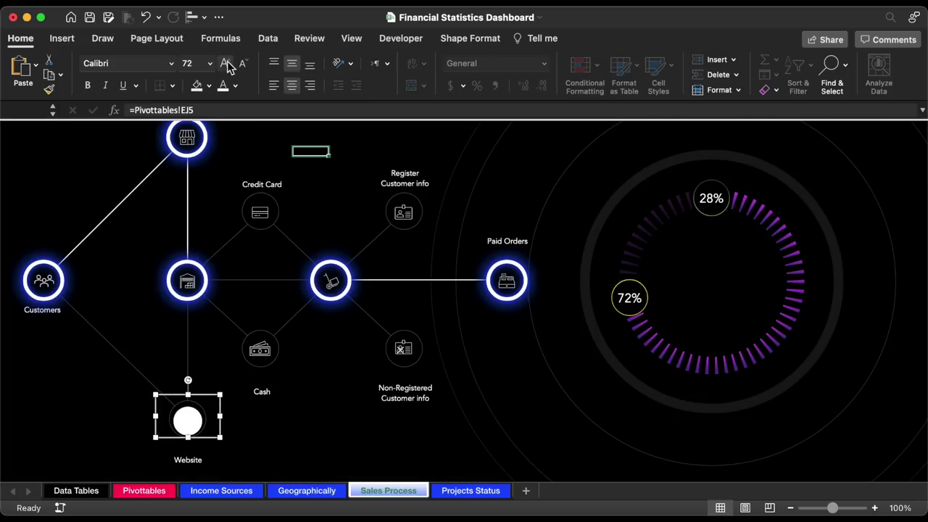
pyautogui.doubleClick(217, 410)
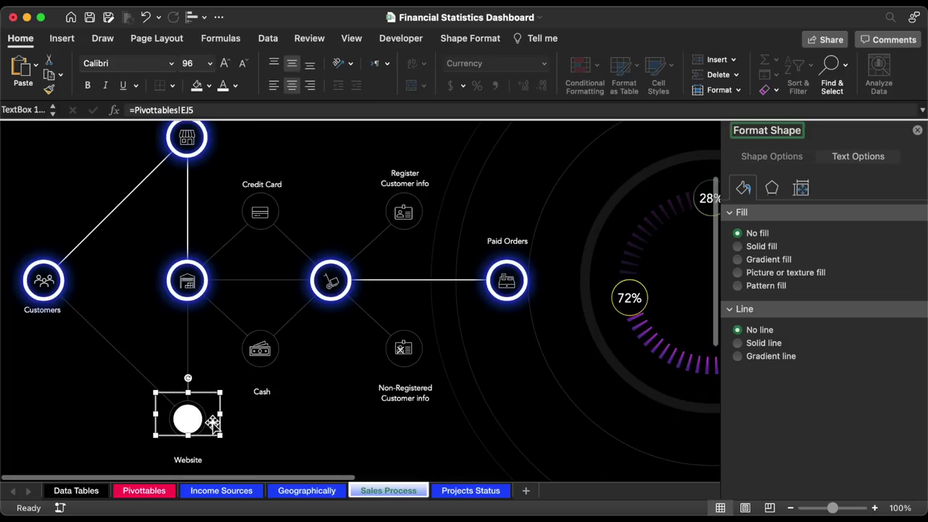
pyautogui.click(869, 158)
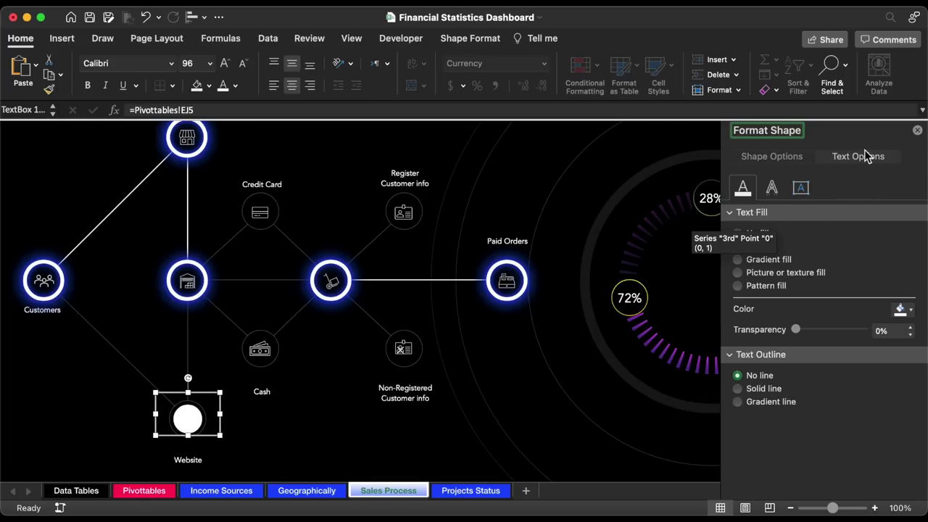
pyautogui.click(911, 311)
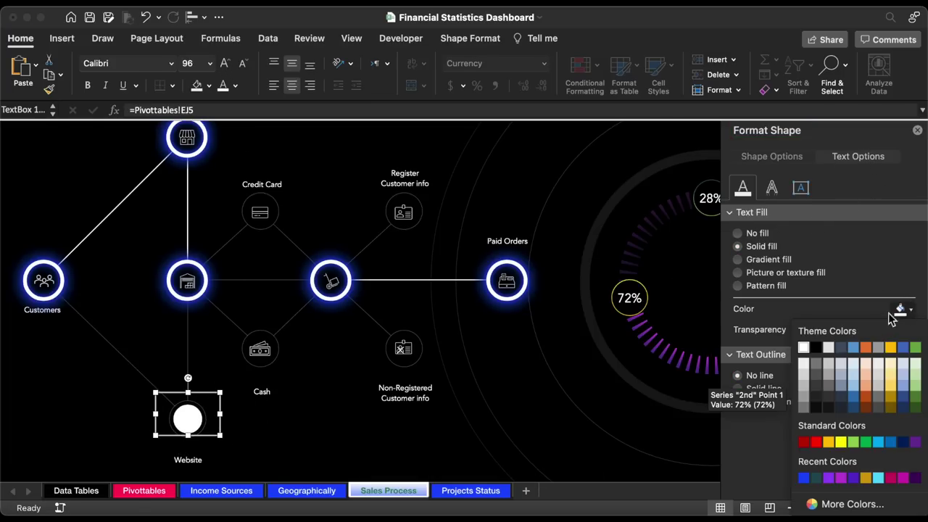
pyautogui.click(816, 348)
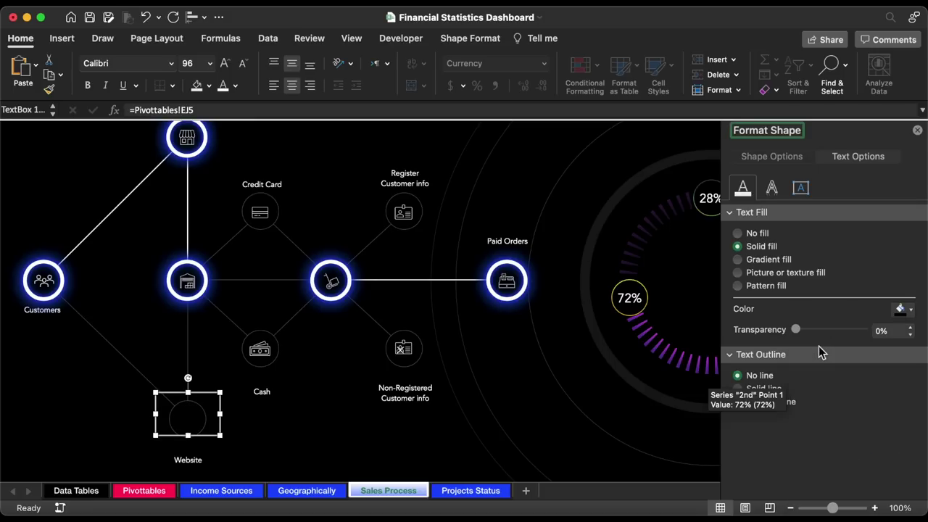
pyautogui.click(911, 328)
pyautogui.click(911, 328)
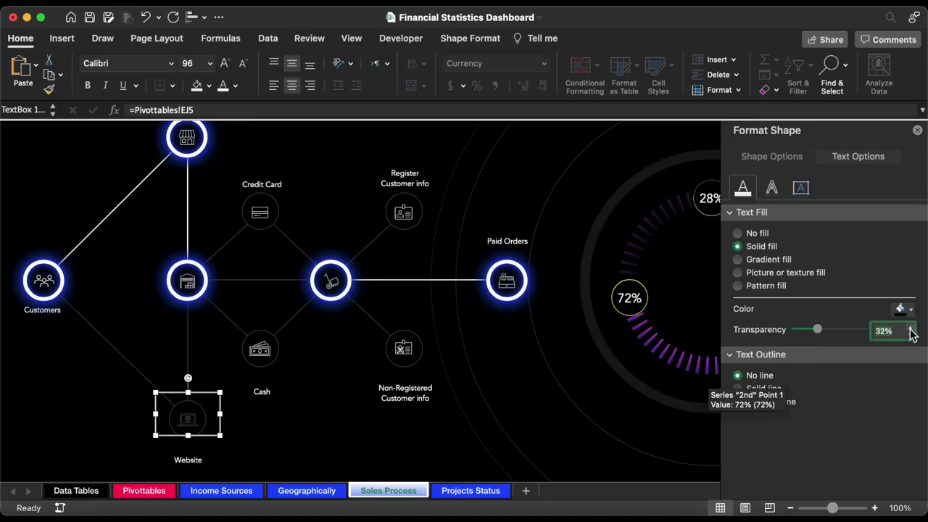
# - Drag a copy of the Website dot onto the Branches node
pyautogui.click(270, 442)
pyautogui.scroll(1, 264, 447)
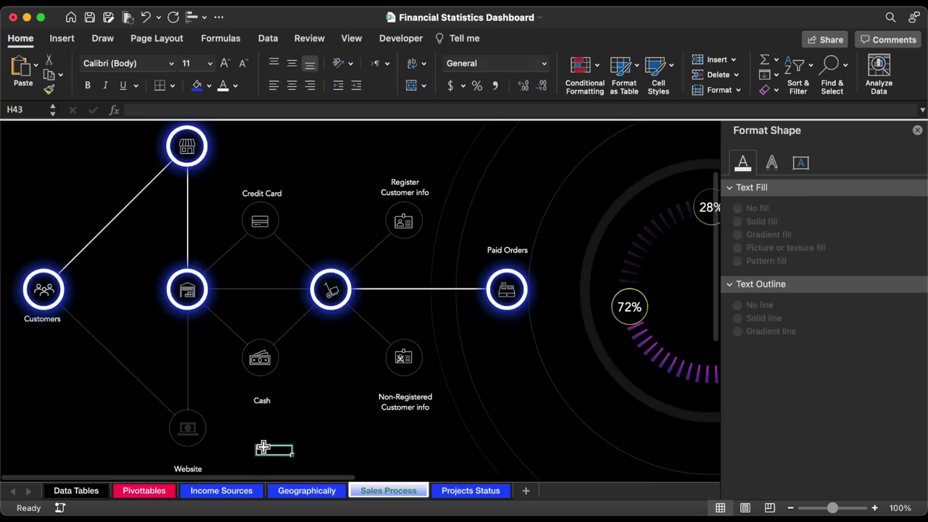
pyautogui.click(189, 445)
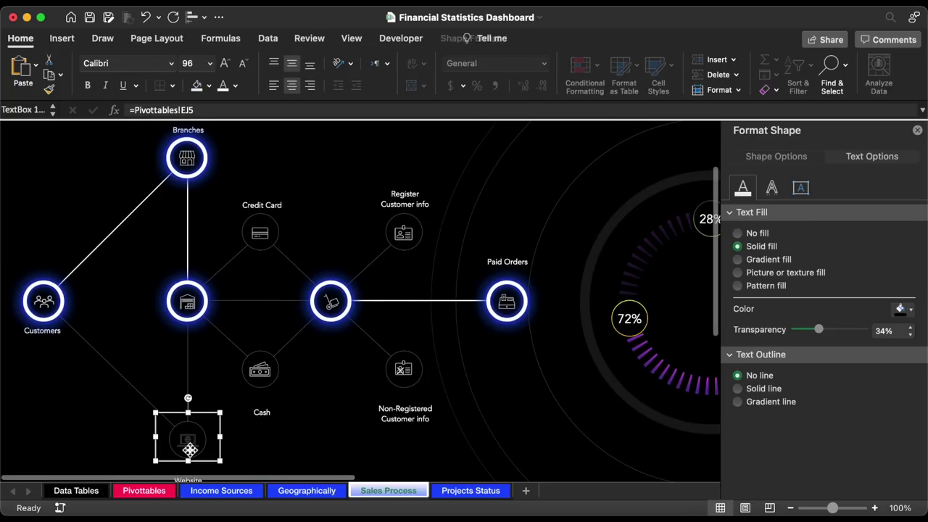
pyautogui.moveTo(189, 450); pyautogui.dragTo(177, 169)
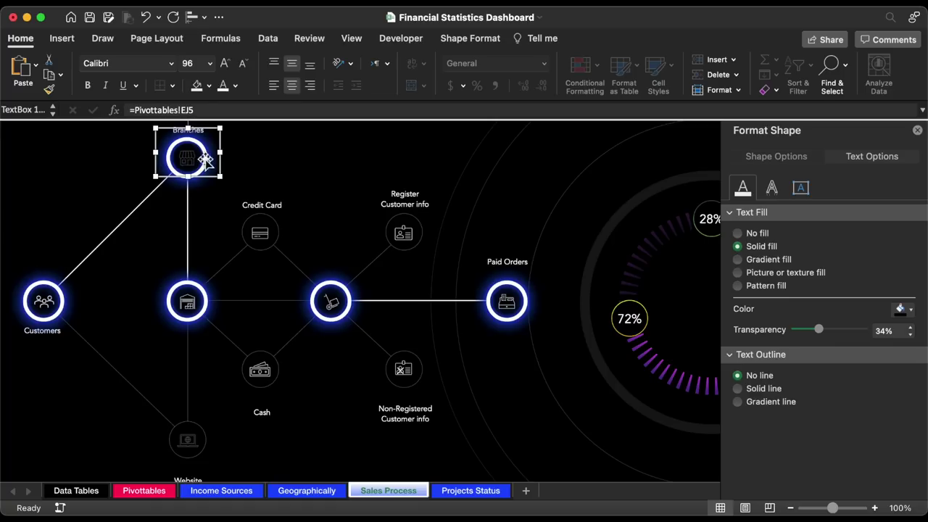
# - Relink the Branches dot copy to =Pivottables!EJ4
pyautogui.tripleClick(202, 109)
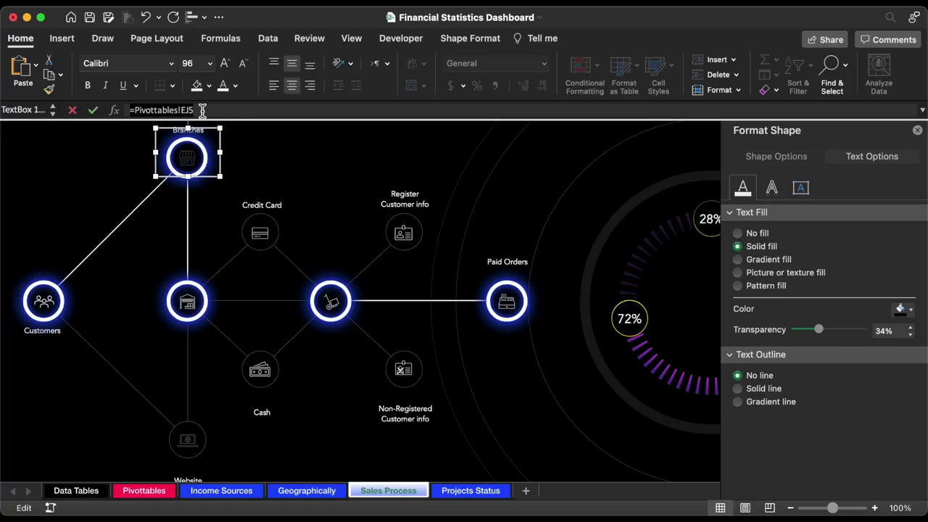
pyautogui.write('=')
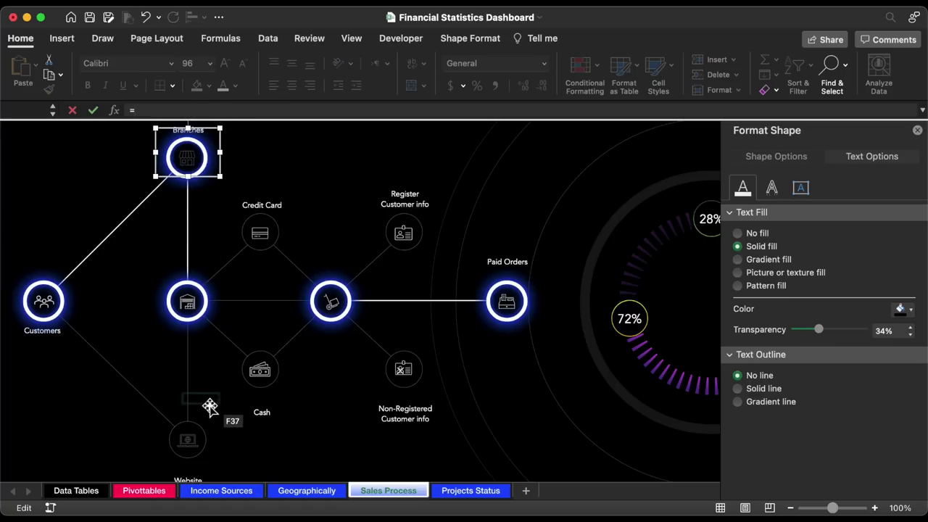
pyautogui.click(155, 492)
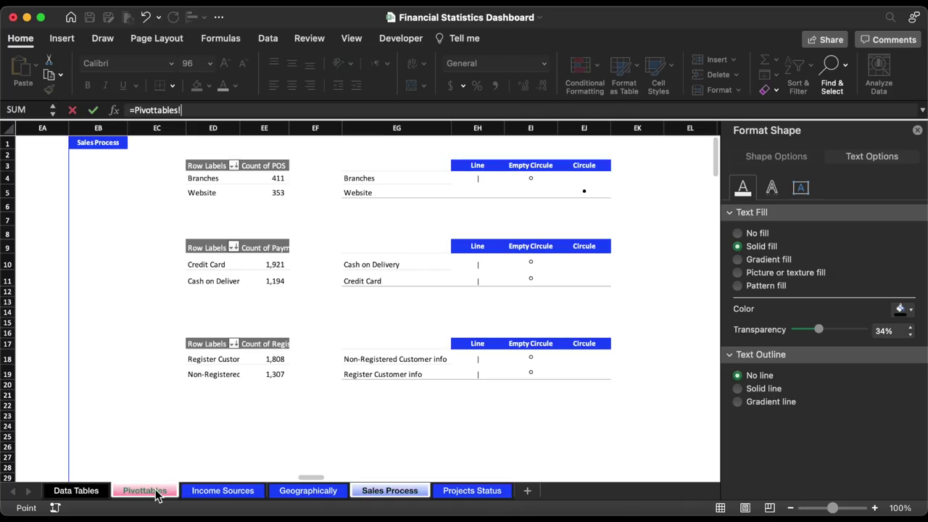
pyautogui.click(601, 182)
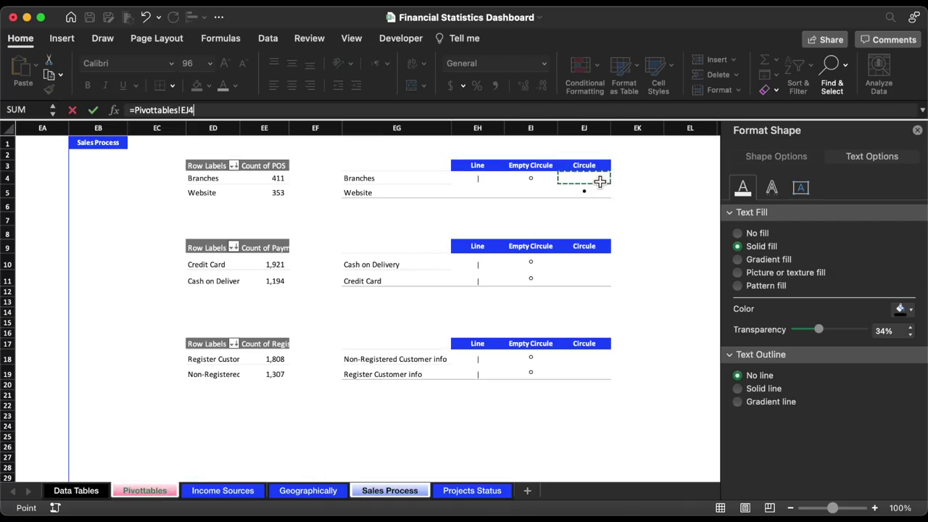
pyautogui.press('Return')
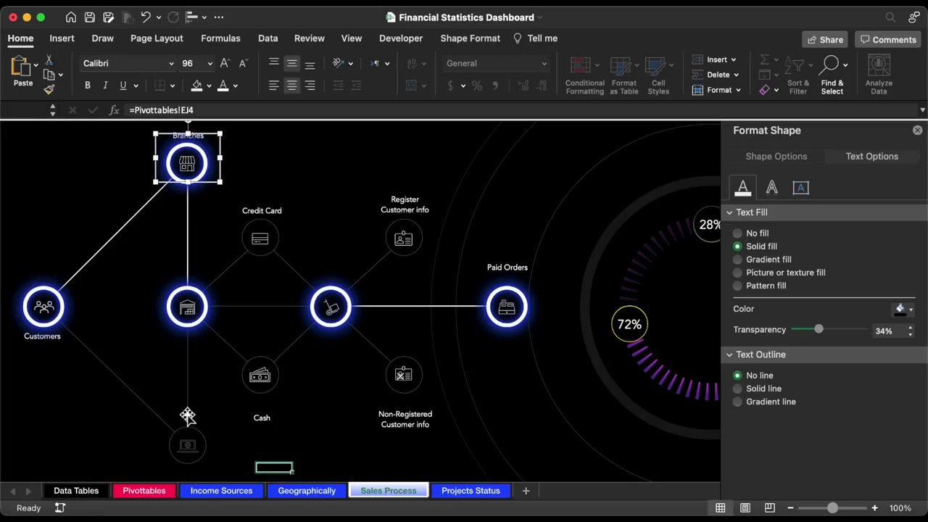
# - Format Paint the Website dot's formatting onto the Branches dot, then open View > Show
pyautogui.click(193, 449)
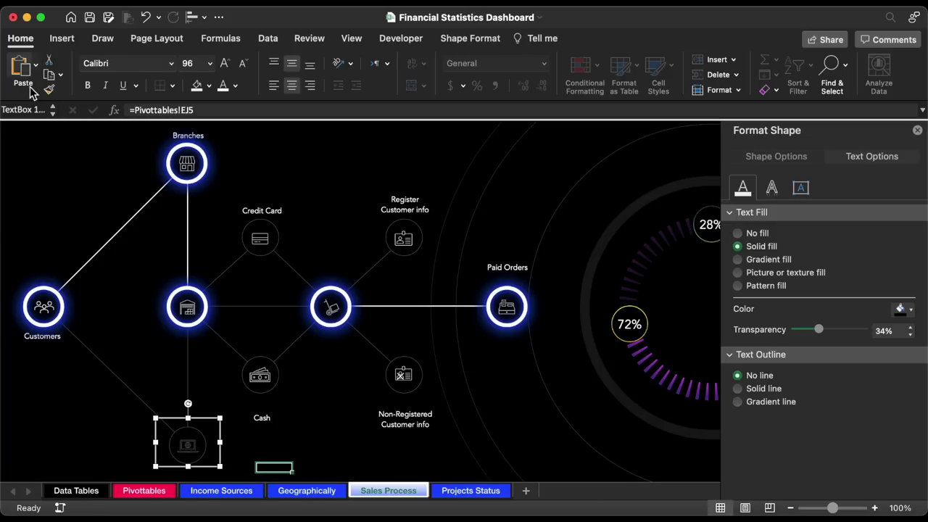
pyautogui.click(49, 89)
pyautogui.click(187, 165)
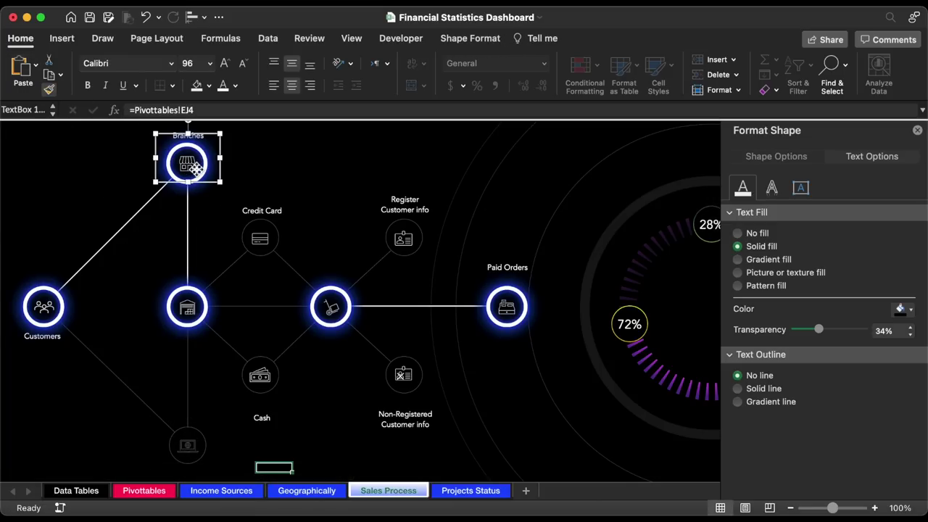
pyautogui.click(282, 154)
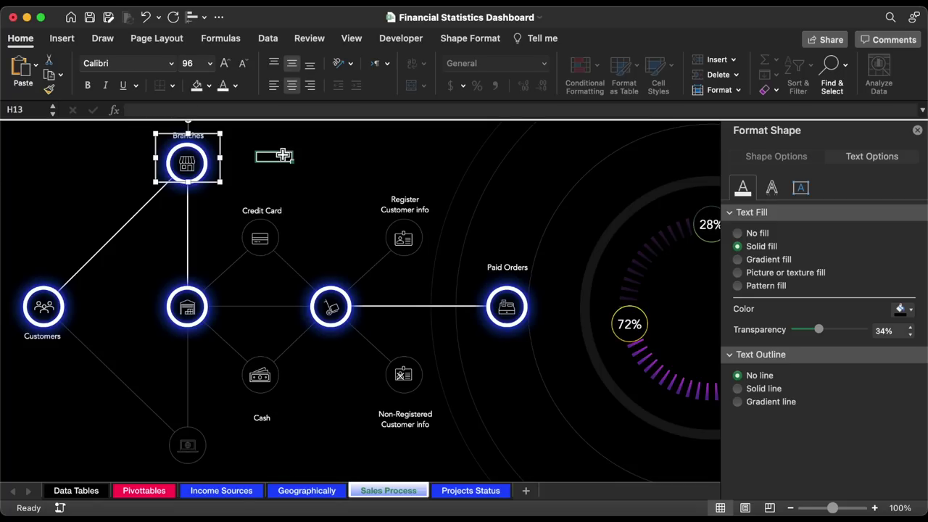
pyautogui.click(351, 39)
pyautogui.click(349, 69)
# - Hide the formula bar, close the Format Shape pane and collapse the ribbon
pyautogui.click(361, 108)
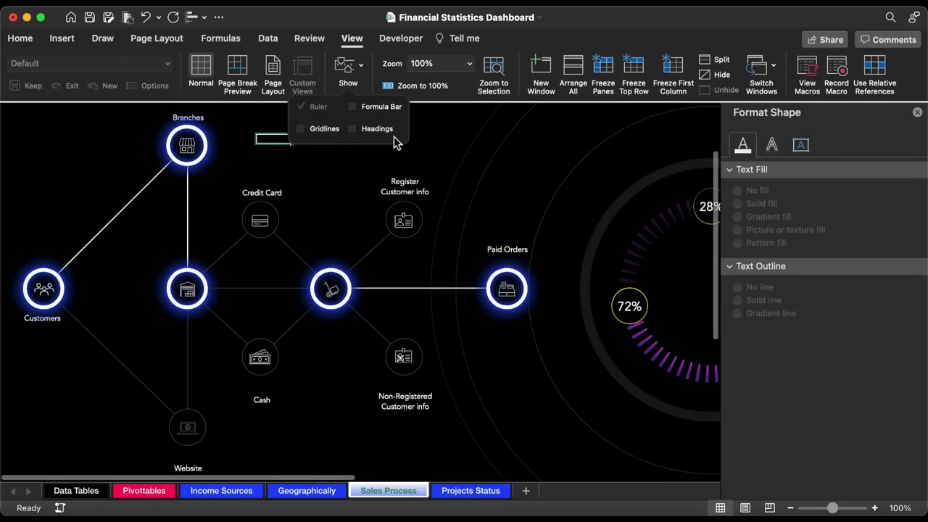
pyautogui.click(425, 132)
pyautogui.click(918, 114)
pyautogui.click(352, 38)
pyautogui.scroll(2, 338, 80)
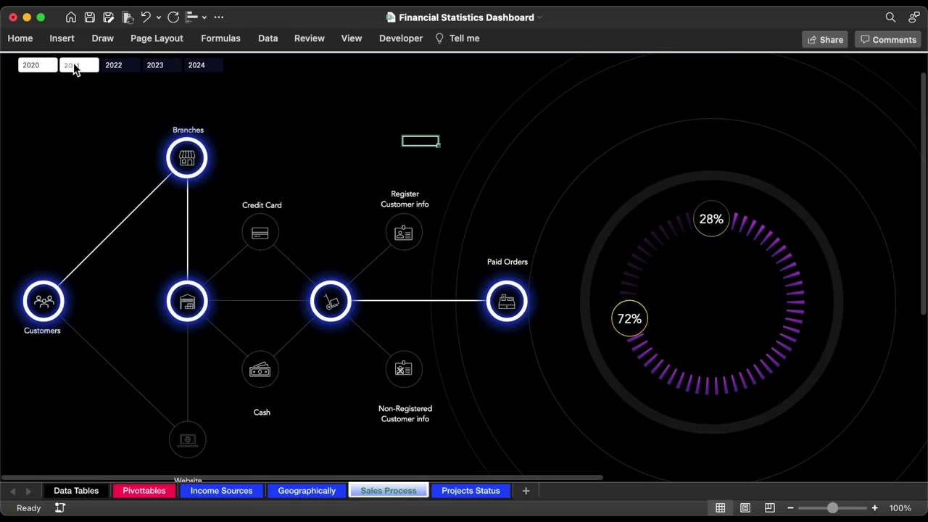
# - Toggle the Year slicer between 2020 and 2021, ending on 2021
pyautogui.click(73, 67)
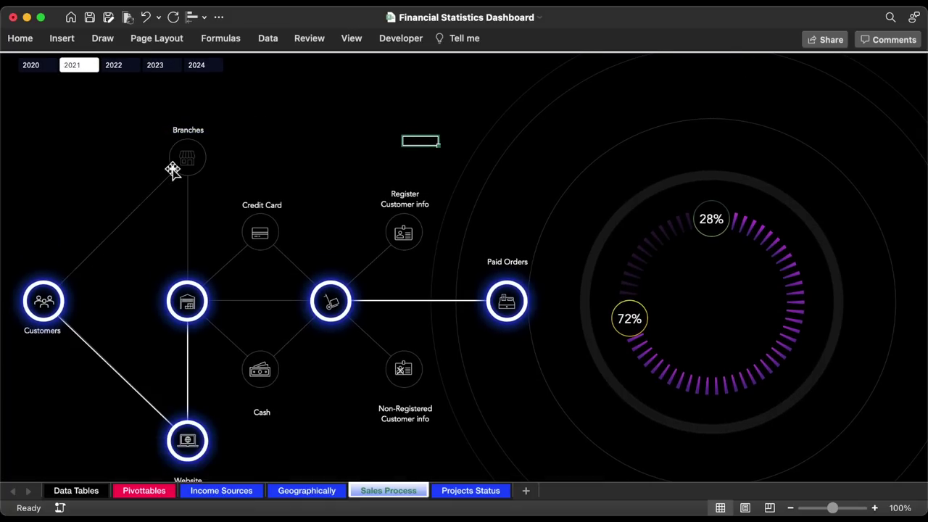
pyautogui.moveTo(194, 168)
pyautogui.mouseDown()
pyautogui.moveTo(256, 150)
pyautogui.moveTo(203, 182)
pyautogui.moveTo(193, 167)
pyautogui.mouseUp()
pyautogui.click(39, 68)
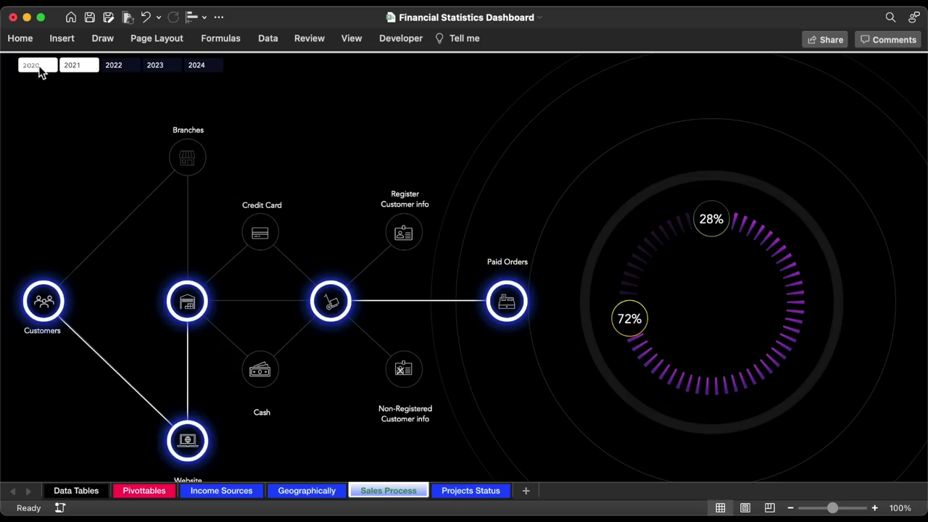
pyautogui.click(77, 66)
pyautogui.click(38, 66)
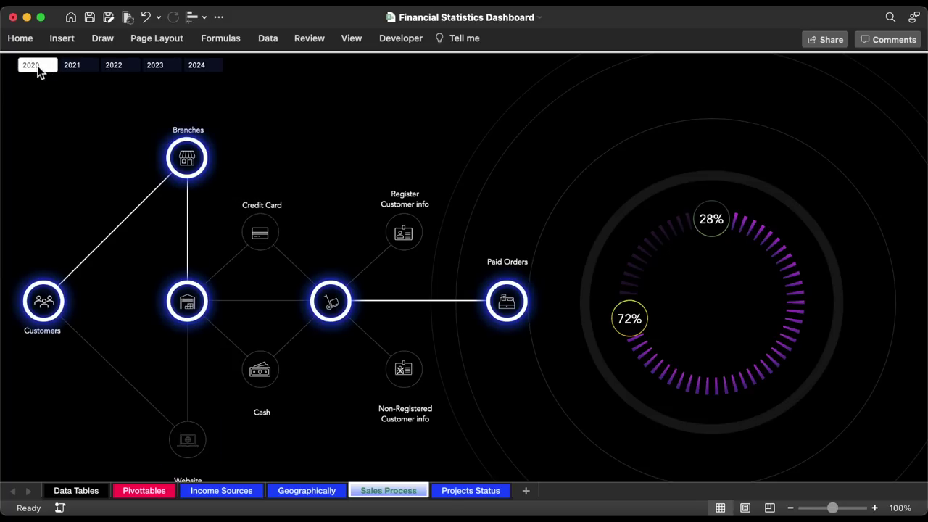
pyautogui.click(73, 65)
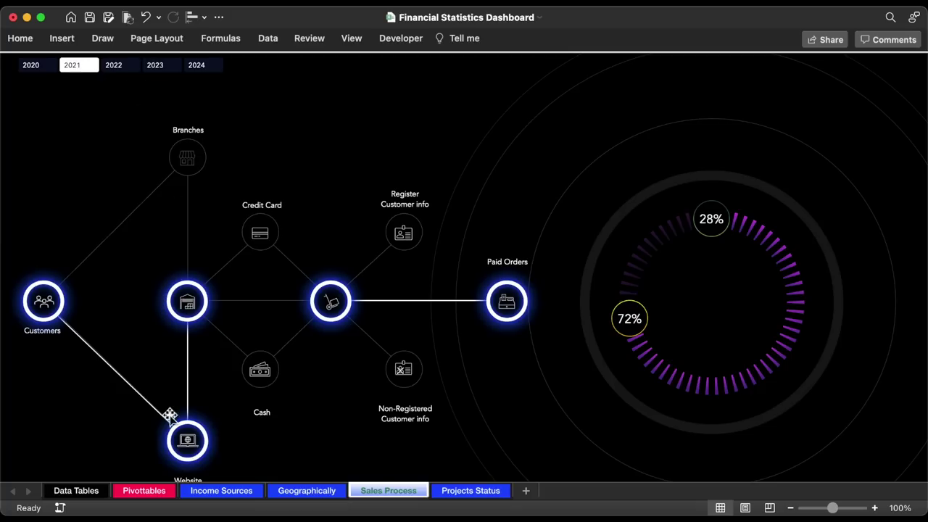
# - On the Pivottables sheet, copy column EJ's formatting to EK and add a Count header in EK3
pyautogui.click(161, 493)
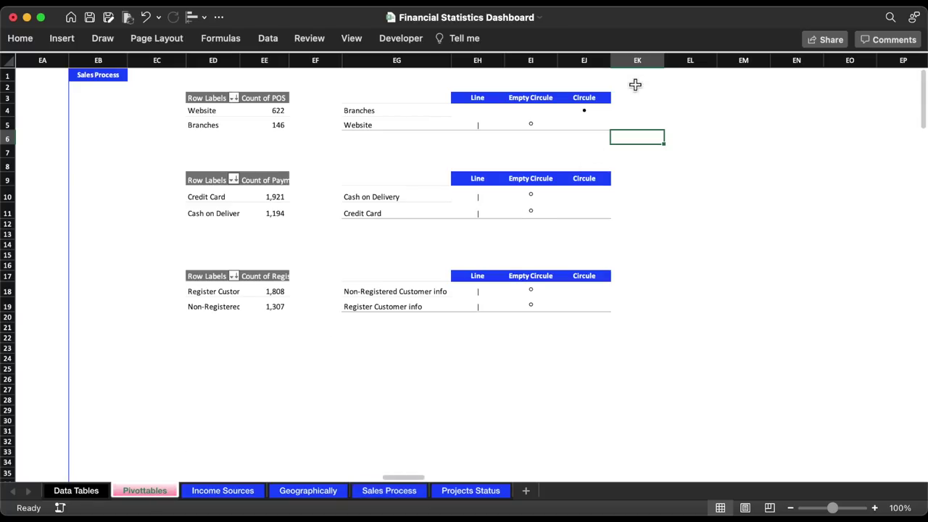
pyautogui.click(25, 39)
pyautogui.click(48, 88)
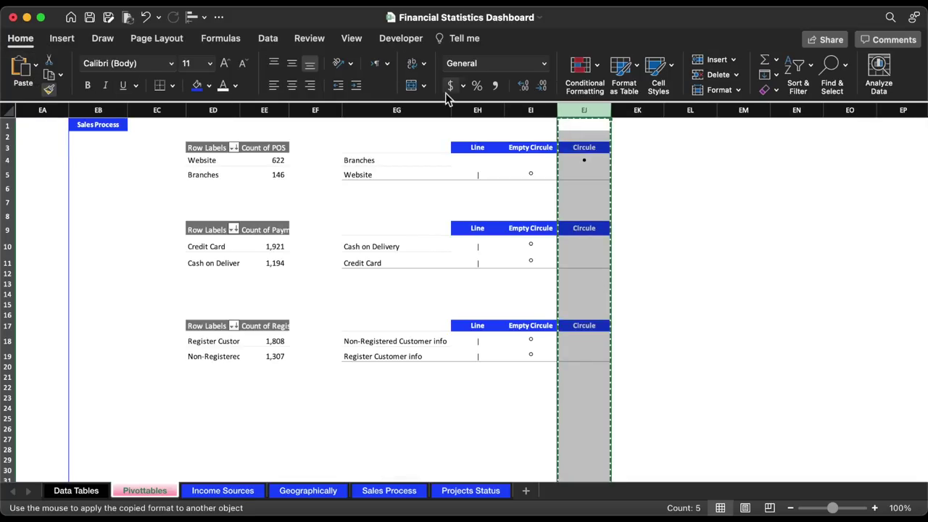
pyautogui.click(638, 109)
pyautogui.click(644, 147)
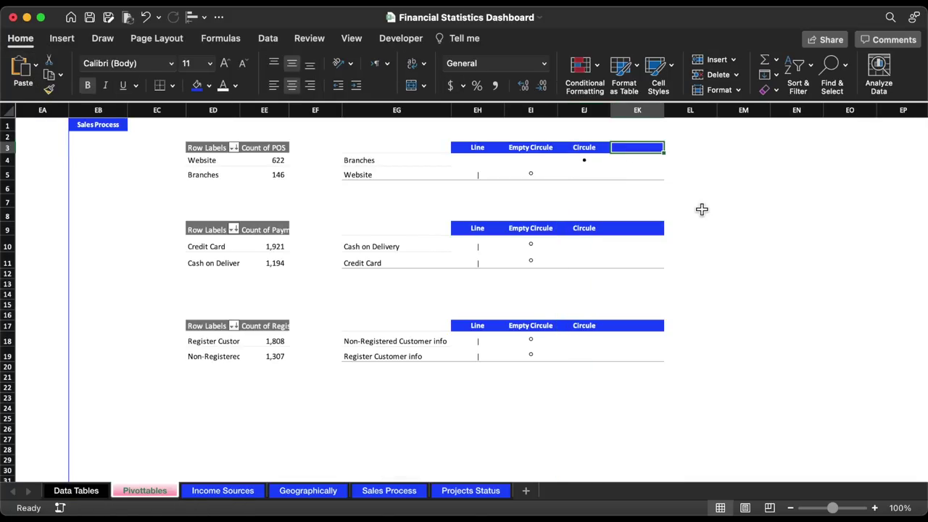
pyautogui.write('Count')
pyautogui.press('Return')
# - Enter =VLOOKUP(EG4,ED:EE,2,0) in EK4 and fill it down to EK5, giving 146 and 622
pyautogui.write('=')
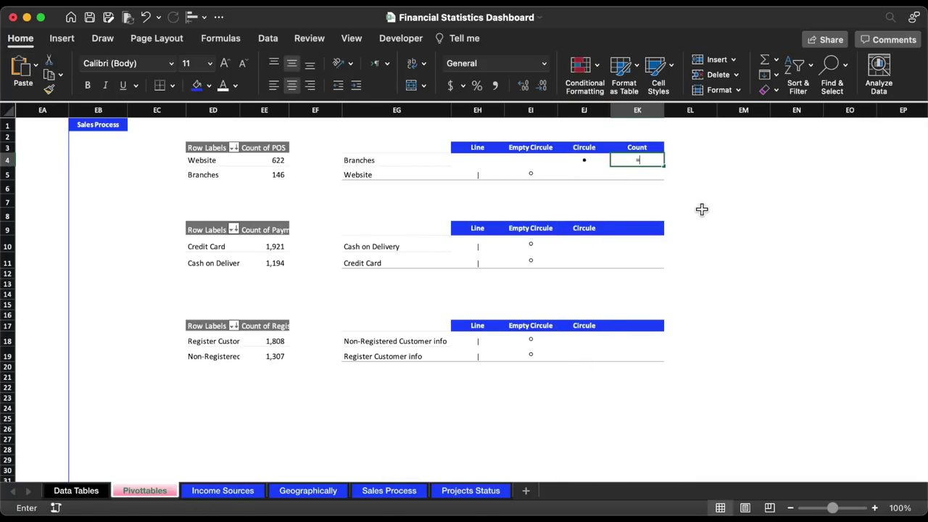
pyautogui.write('vl')
pyautogui.press('Tab')
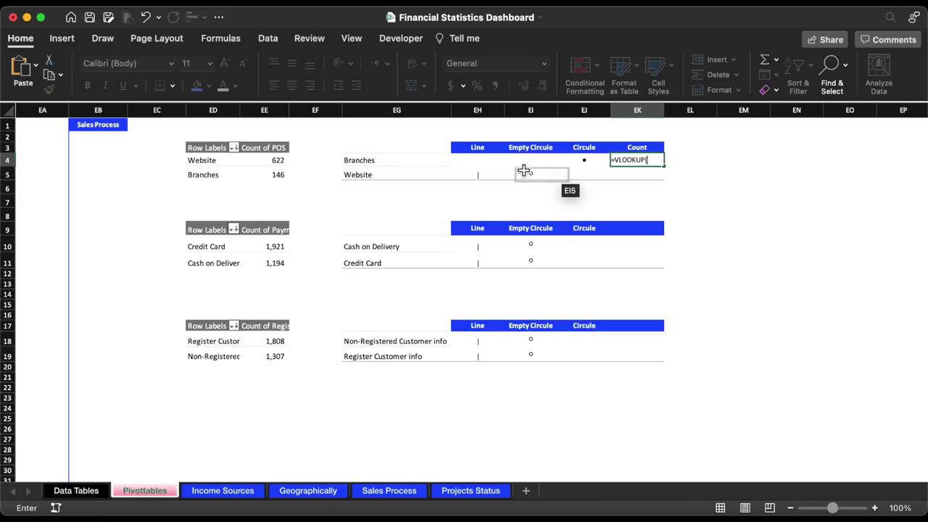
pyautogui.click(390, 166)
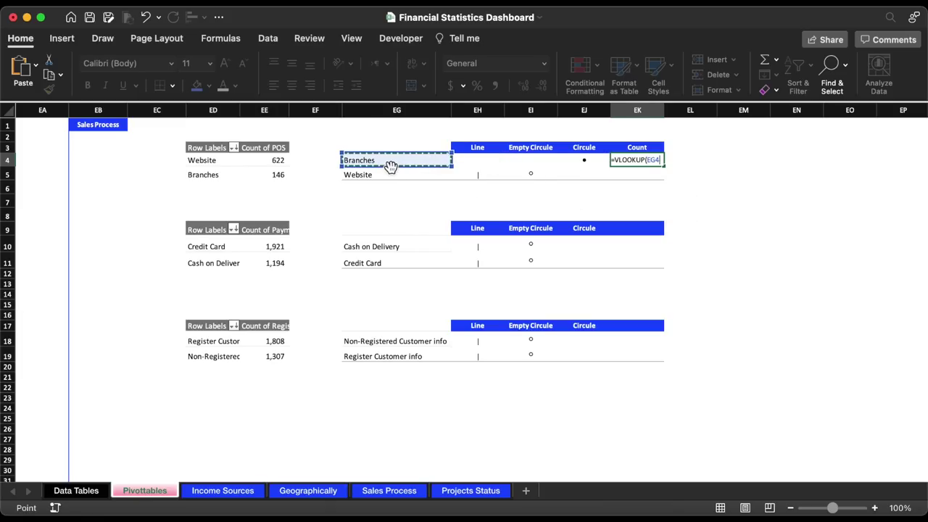
pyautogui.write(',')
pyautogui.moveTo(217, 111); pyautogui.dragTo(262, 110)
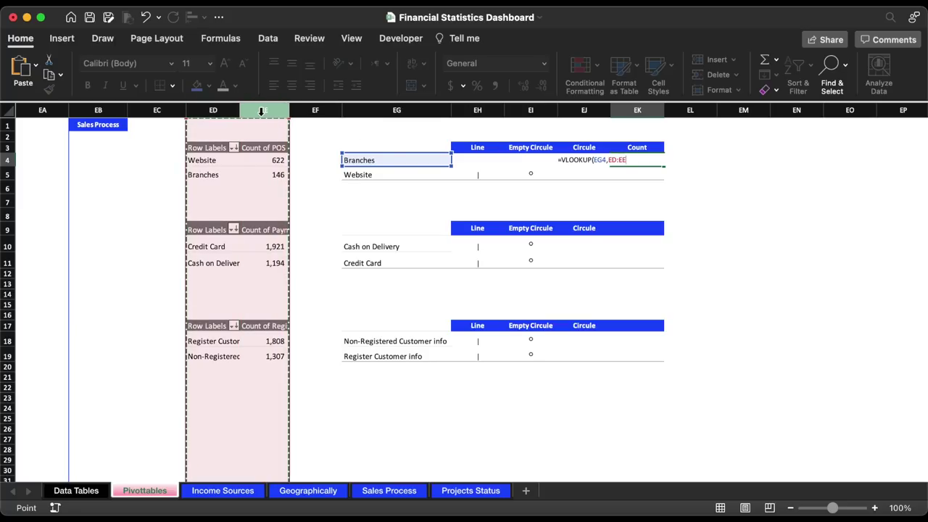
pyautogui.write(',2,')
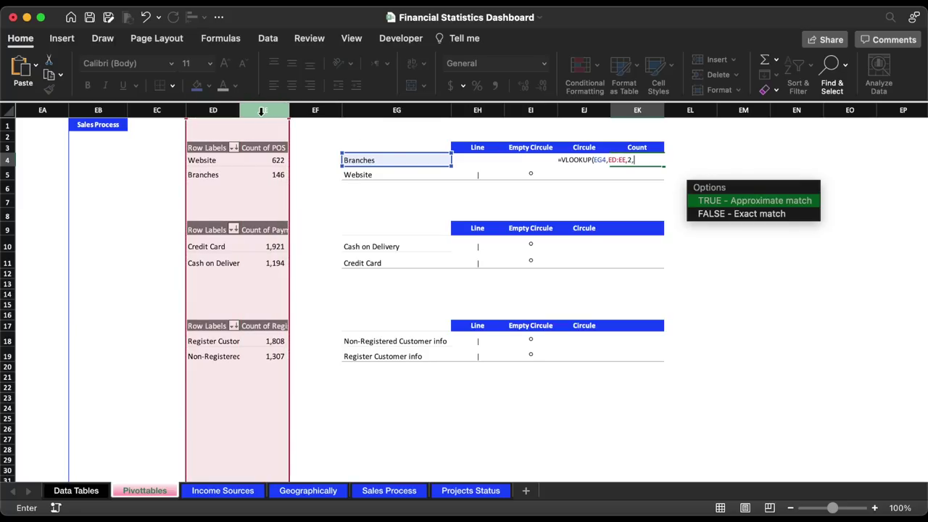
pyautogui.write('0)')
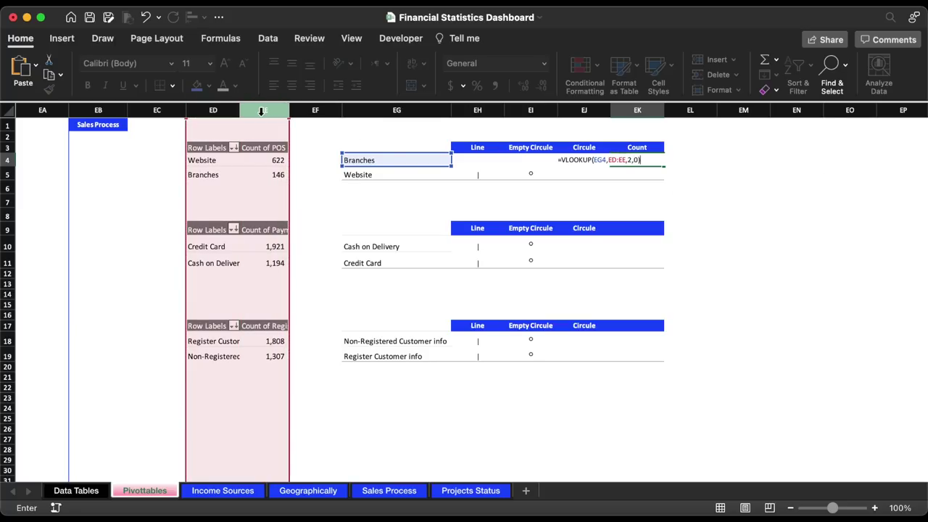
pyautogui.press('Return')
pyautogui.click(661, 161)
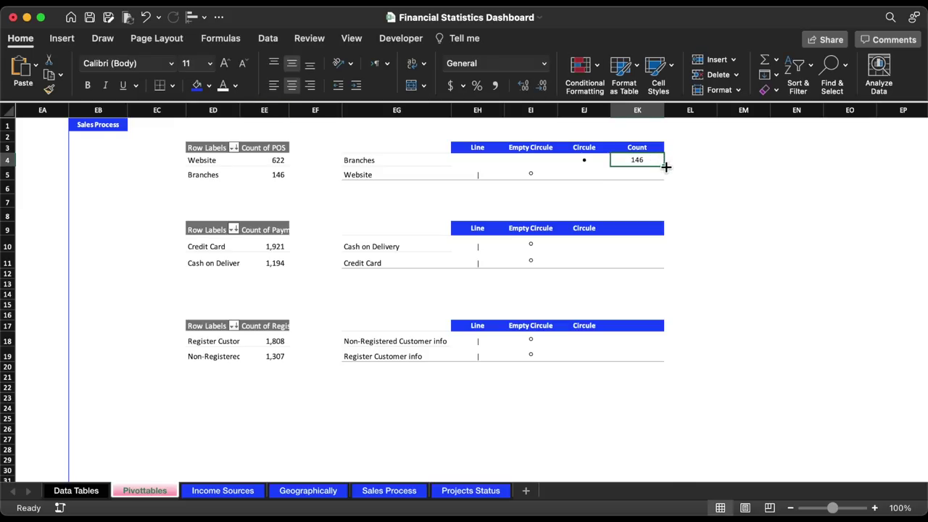
pyautogui.moveTo(666, 167); pyautogui.dragTo(666, 177)
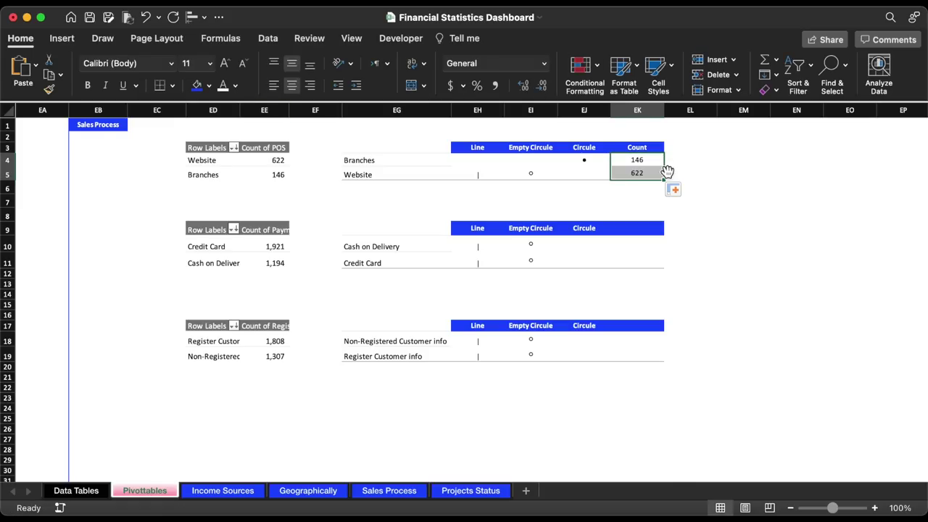
# - On the Sales Process dashboard, duplicate the Credit Card label above the Branches node and clear its text
pyautogui.click(388, 491)
pyautogui.click(275, 240)
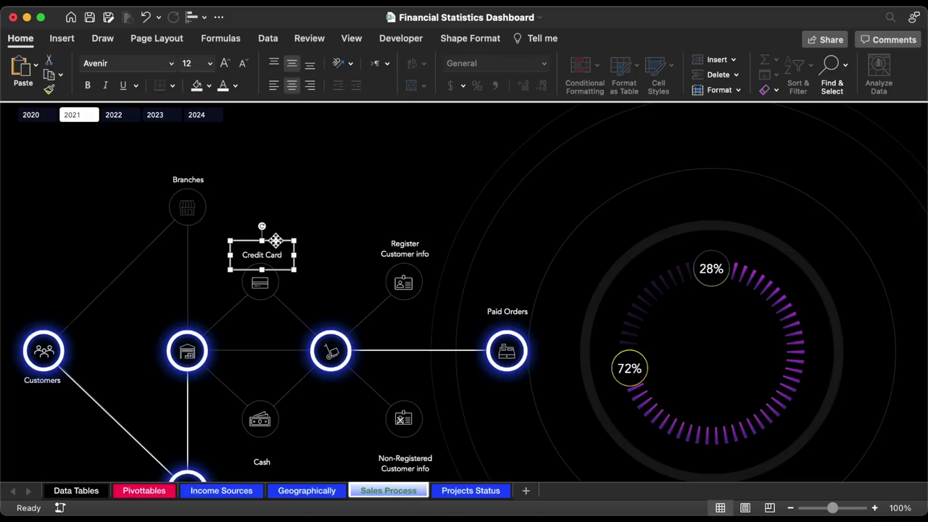
pyautogui.press('super+v')
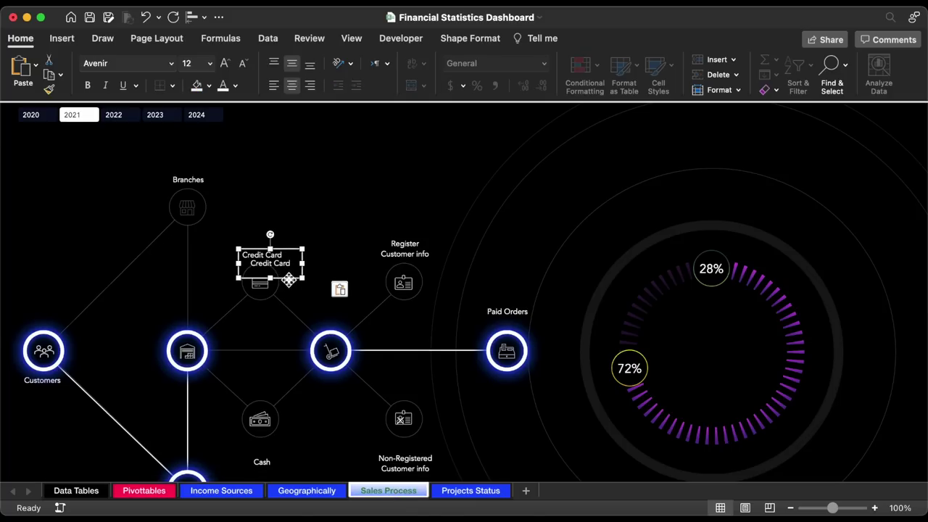
pyautogui.moveTo(289, 280); pyautogui.dragTo(210, 180)
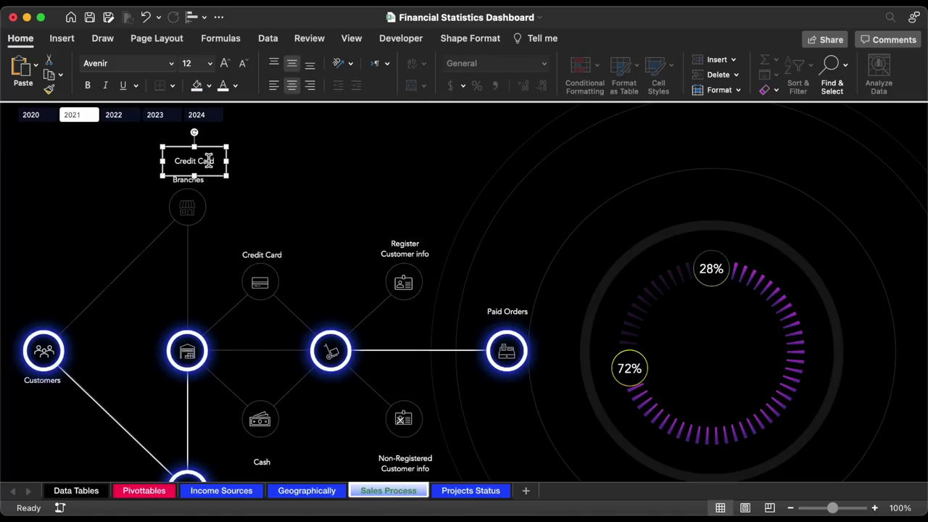
pyautogui.tripleClick(208, 161)
pyautogui.press('BackSpace')
# - Turn on the formula bar and link the new label to =Pivottables!EK4 so it shows 146
pyautogui.click(351, 38)
pyautogui.click(349, 72)
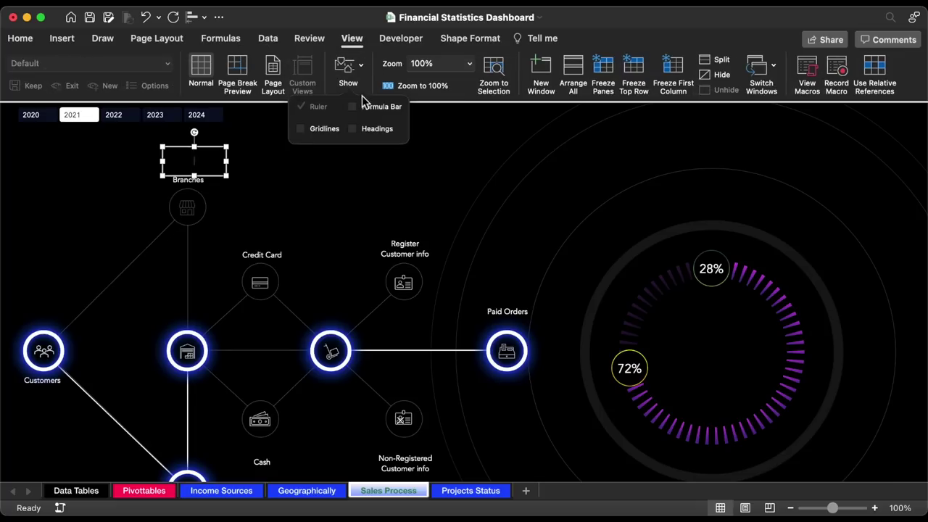
pyautogui.click(366, 101)
pyautogui.click(205, 109)
pyautogui.write('=')
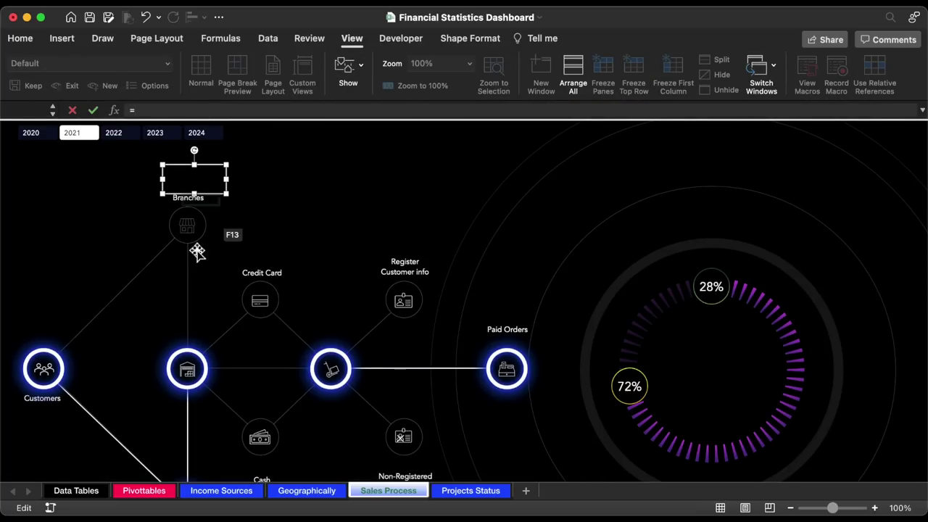
pyautogui.click(130, 495)
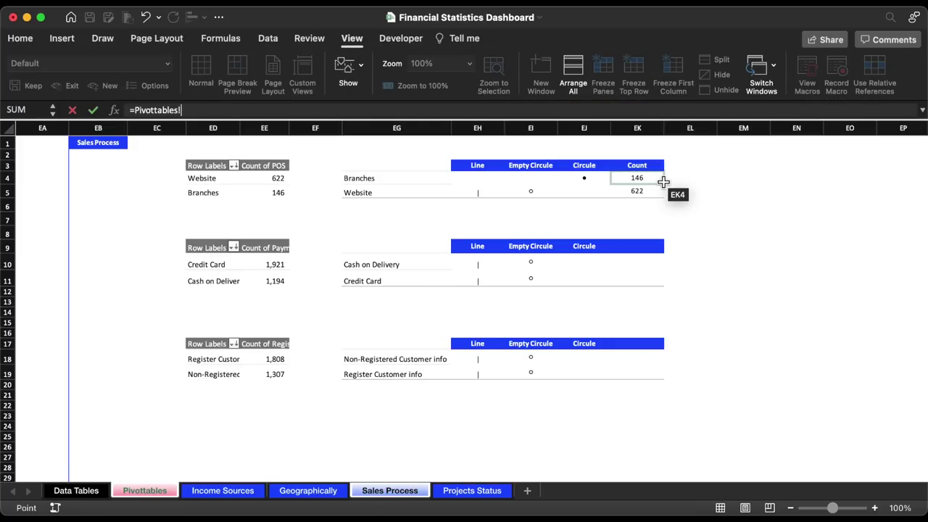
pyautogui.click(638, 179)
pyautogui.press('Return')
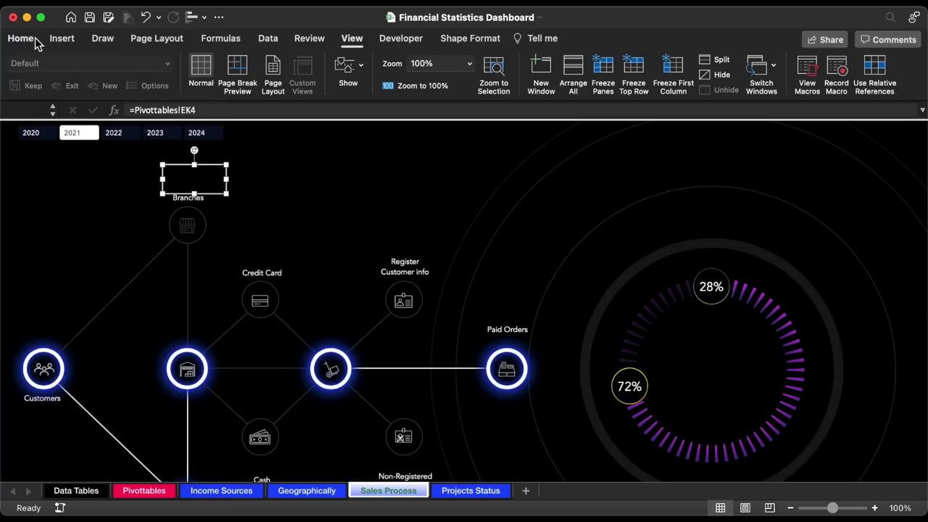
# - Format the 146 label in Avenir 16 and position it just above Branches
pyautogui.click(22, 38)
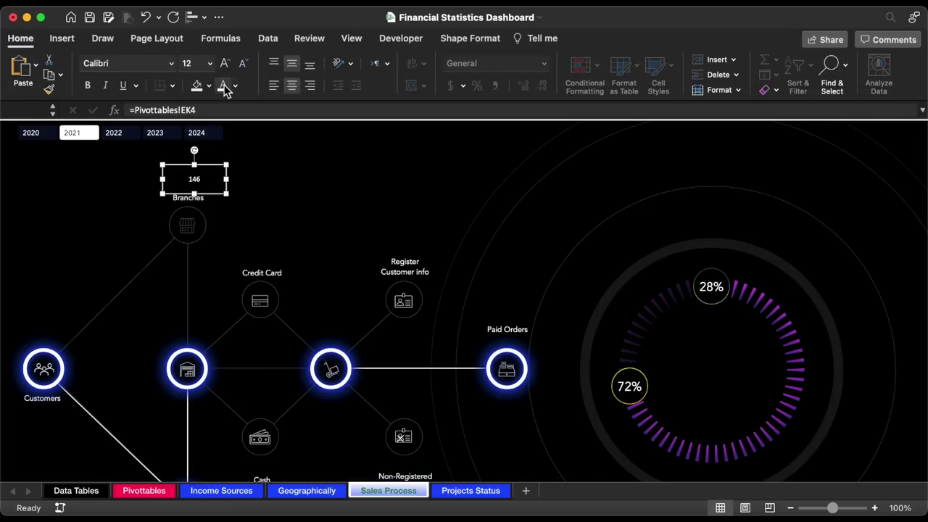
pyautogui.click(172, 65)
pyautogui.click(141, 226)
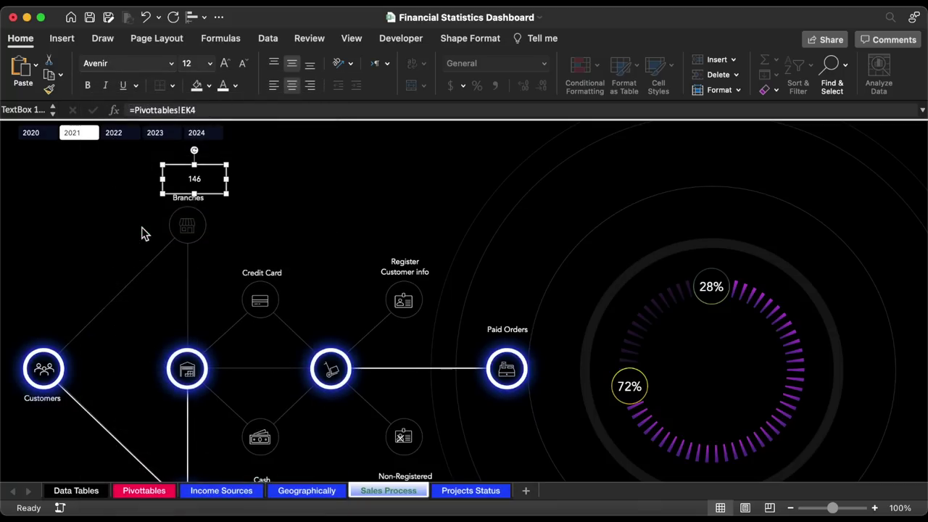
pyautogui.click(210, 64)
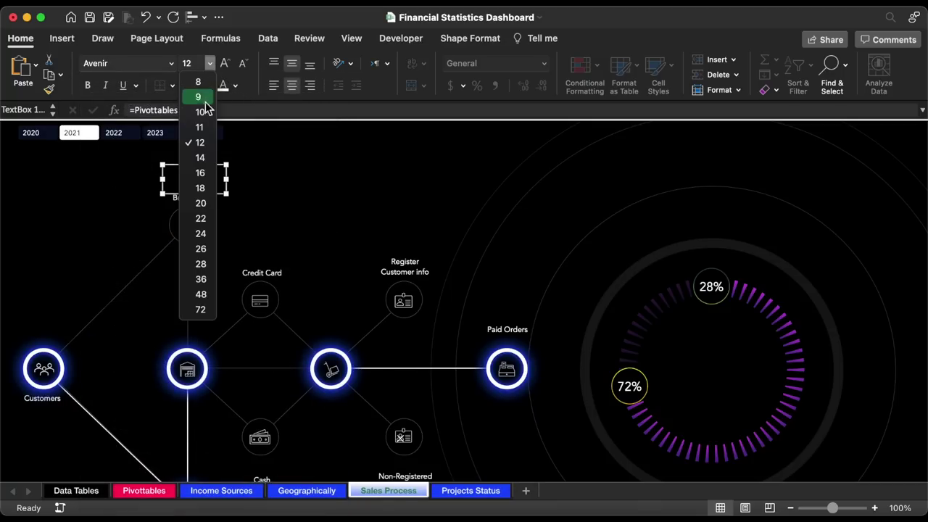
pyautogui.click(198, 175)
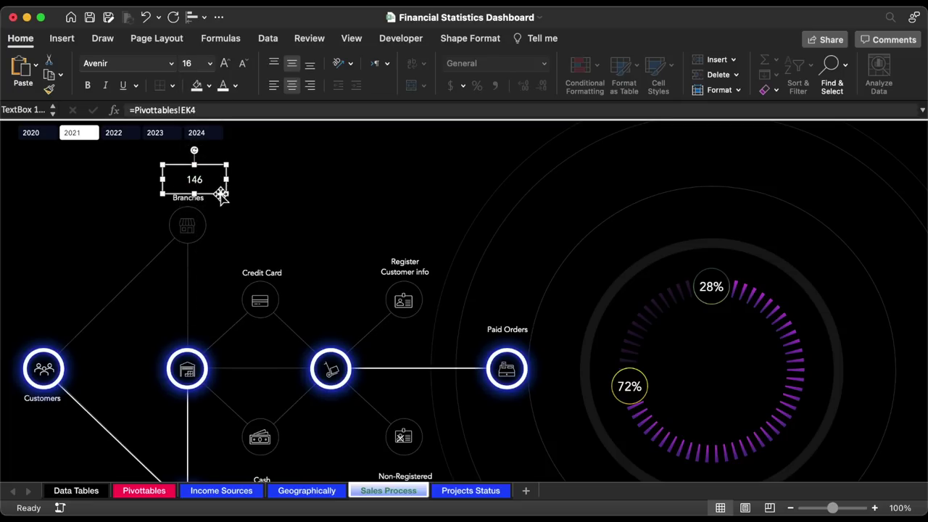
pyautogui.moveTo(221, 197); pyautogui.dragTo(215, 202)
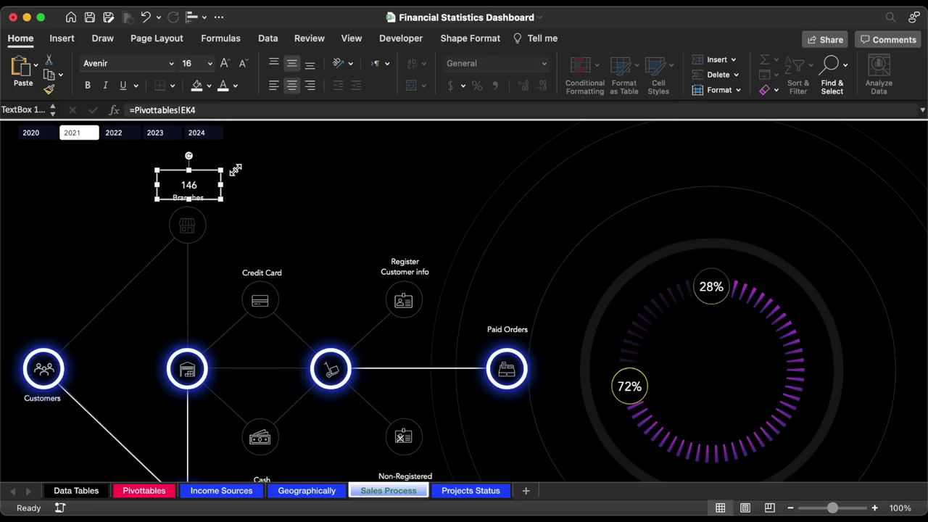
pyautogui.press('Down')
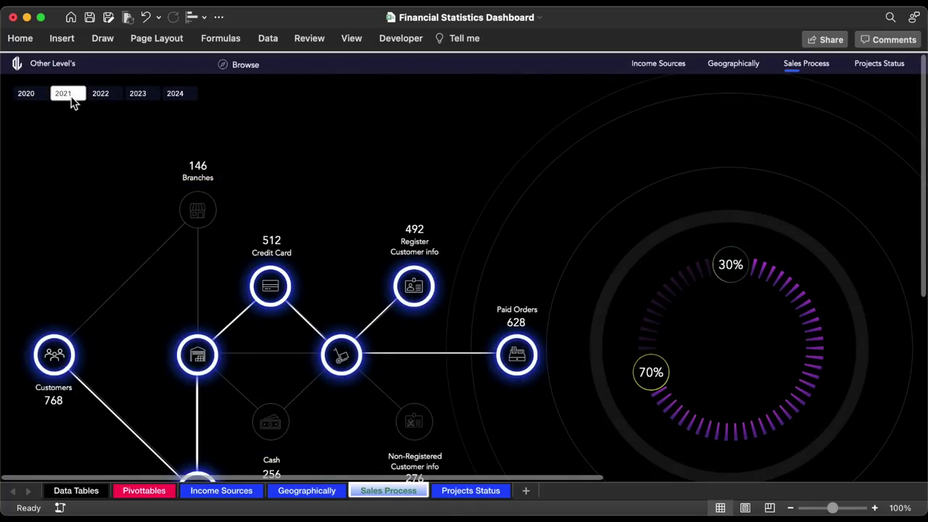
# - Try the slicer years 2020, 2023 and 2022, then return to 2021
pyautogui.click(26, 95)
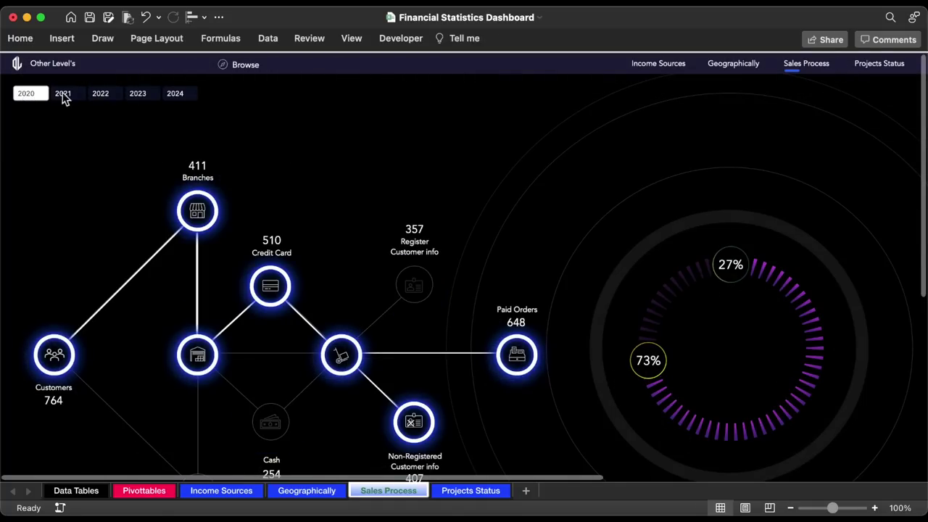
pyautogui.click(138, 96)
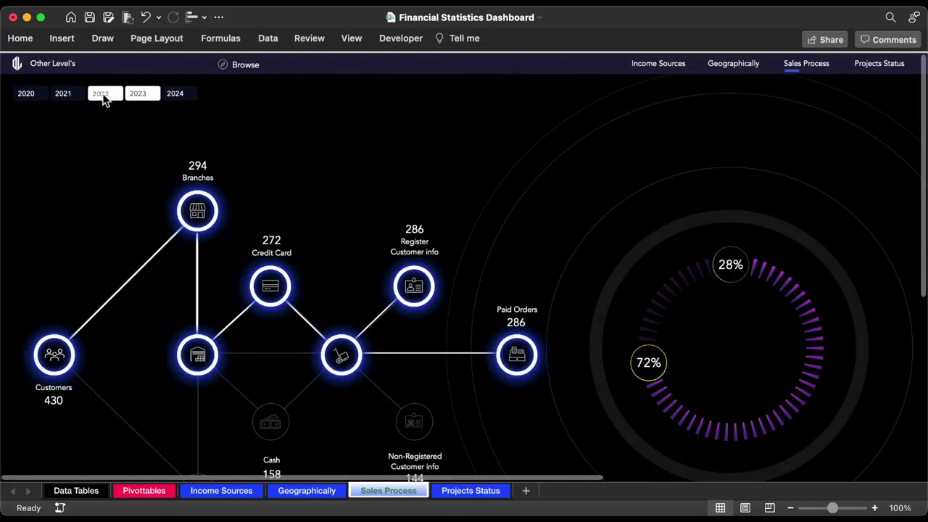
pyautogui.click(103, 98)
pyautogui.click(76, 97)
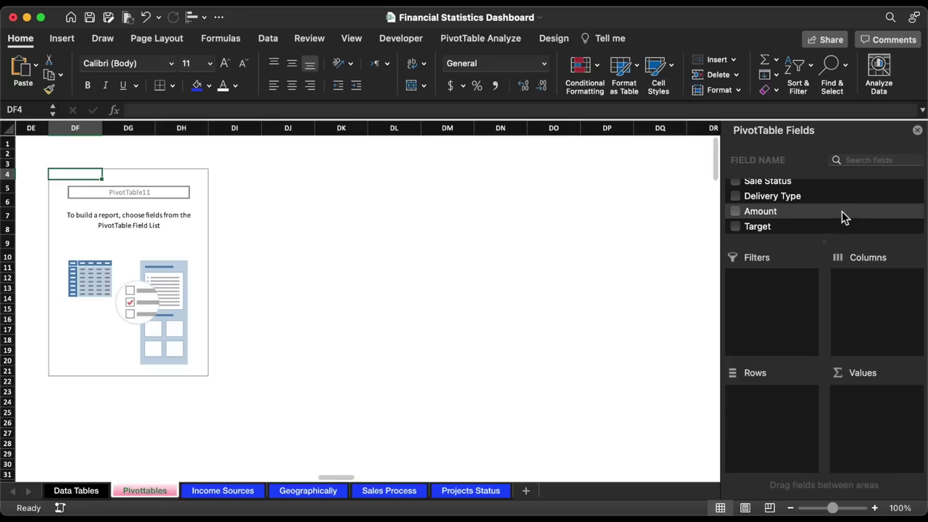
# - Build PivotTable11 with Delivery Type as rows and the sum of Amount as values
pyautogui.scroll(1, 780, 211)
pyautogui.moveTo(775, 209); pyautogui.dragTo(779, 423)
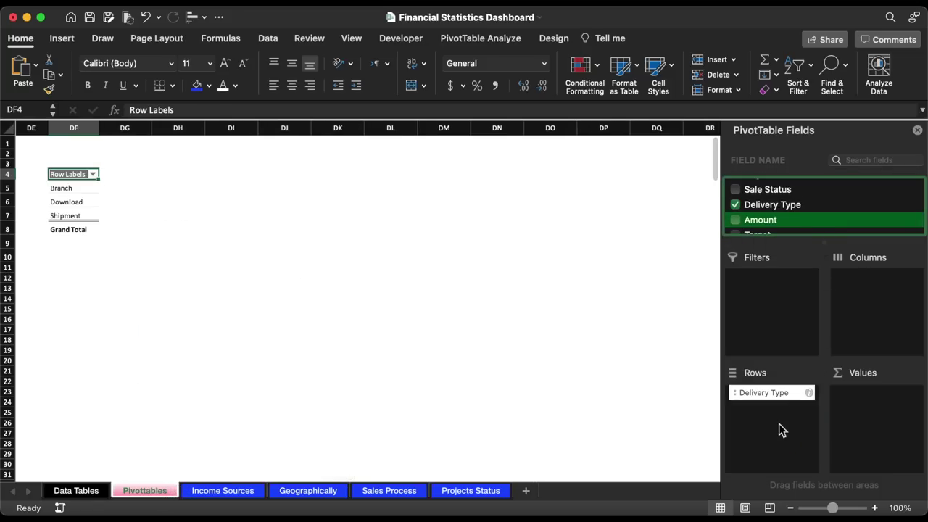
pyautogui.moveTo(763, 225); pyautogui.dragTo(875, 456)
# - Copy the Branch, Download and Shipment row labels into DI5:DI7
pyautogui.moveTo(81, 188); pyautogui.dragTo(82, 215)
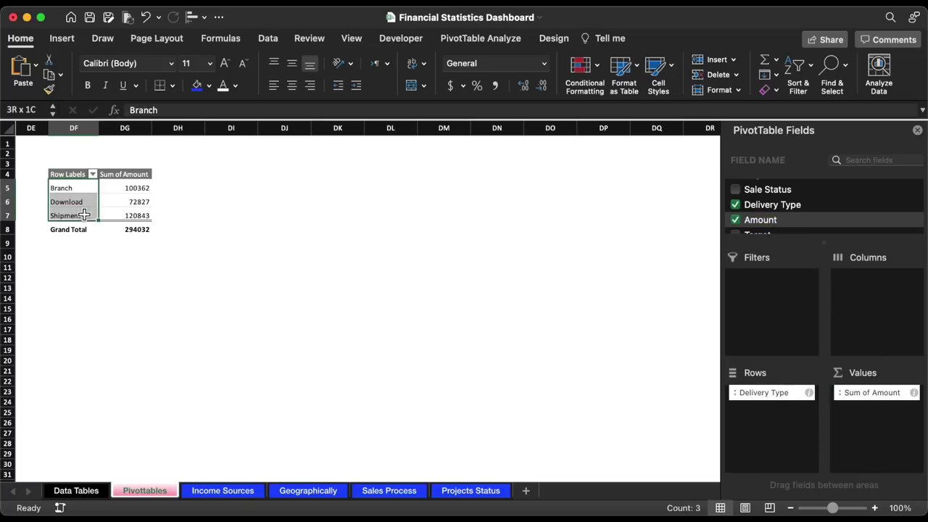
pyautogui.press('super+c')
pyautogui.click(248, 188)
pyautogui.press('super+v')
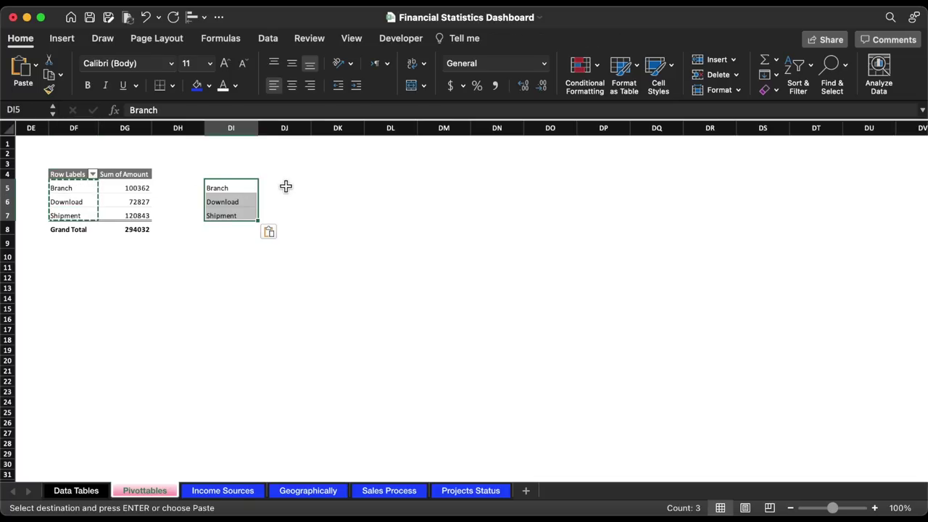
# - Enter =VLOOKUP(DI5,$DF$5:$DG$7,2,0) in DJ5 and fill it down to DJ7
pyautogui.click(270, 187)
pyautogui.write('=vl')
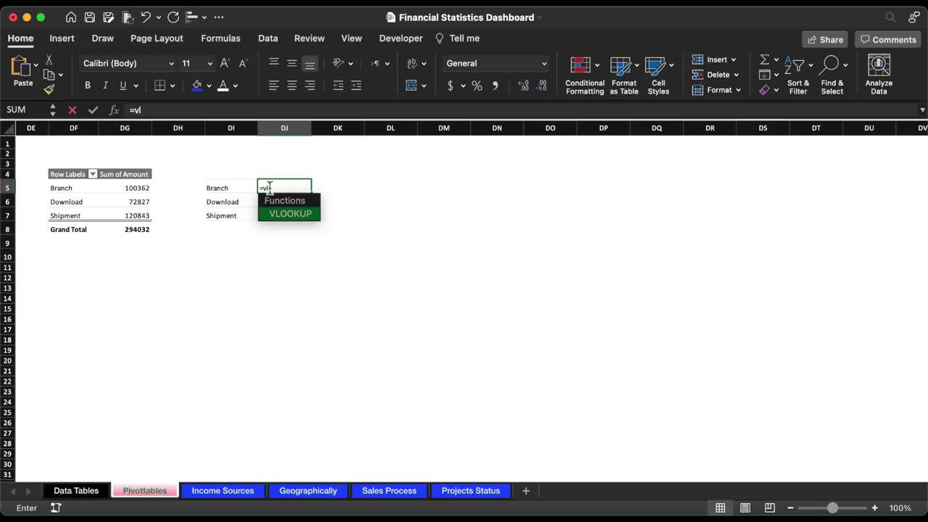
pyautogui.doubleClick(284, 210)
pyautogui.click(236, 192)
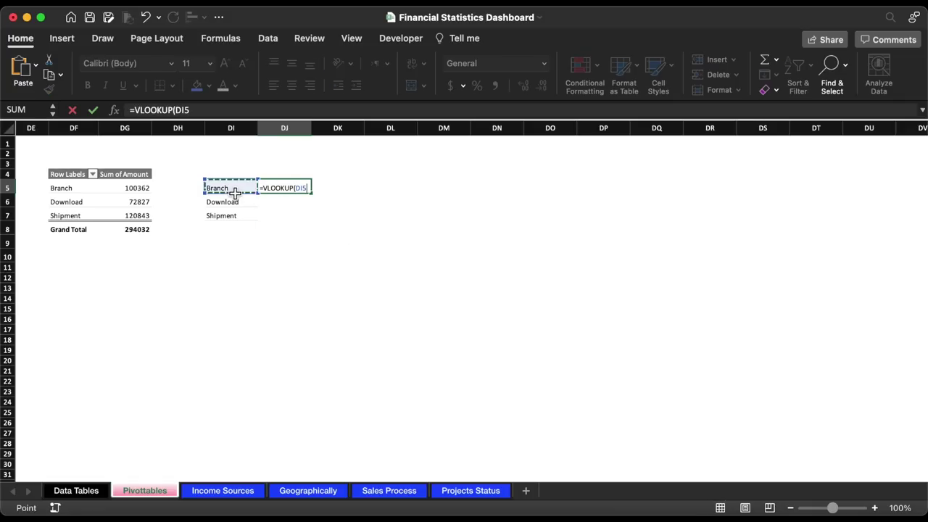
pyautogui.write(',')
pyautogui.moveTo(82, 190); pyautogui.dragTo(122, 213)
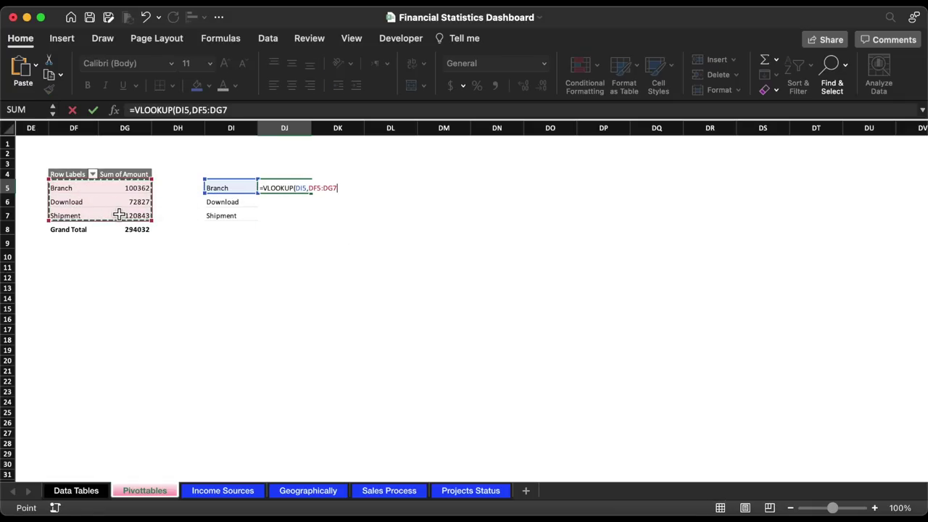
pyautogui.press('F4')
pyautogui.write(',2')
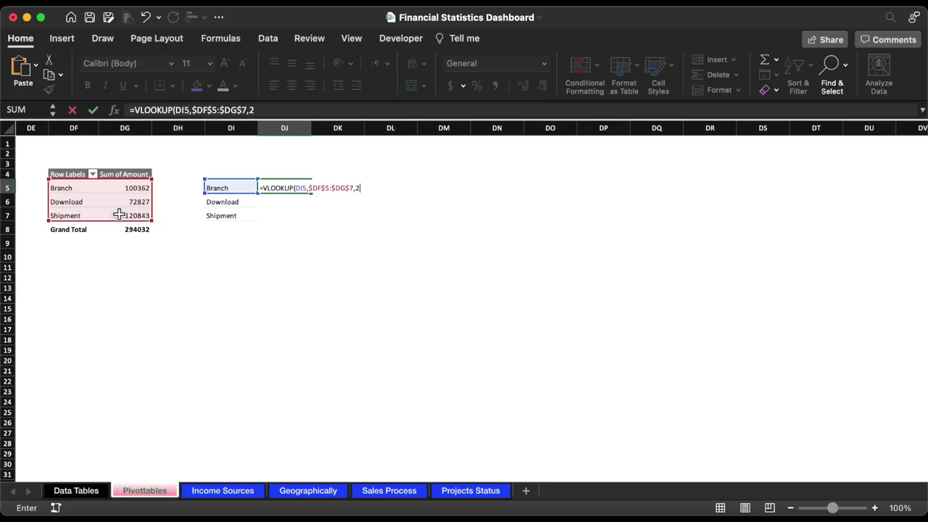
pyautogui.write(',0)')
pyautogui.press('Return')
pyautogui.click(293, 188)
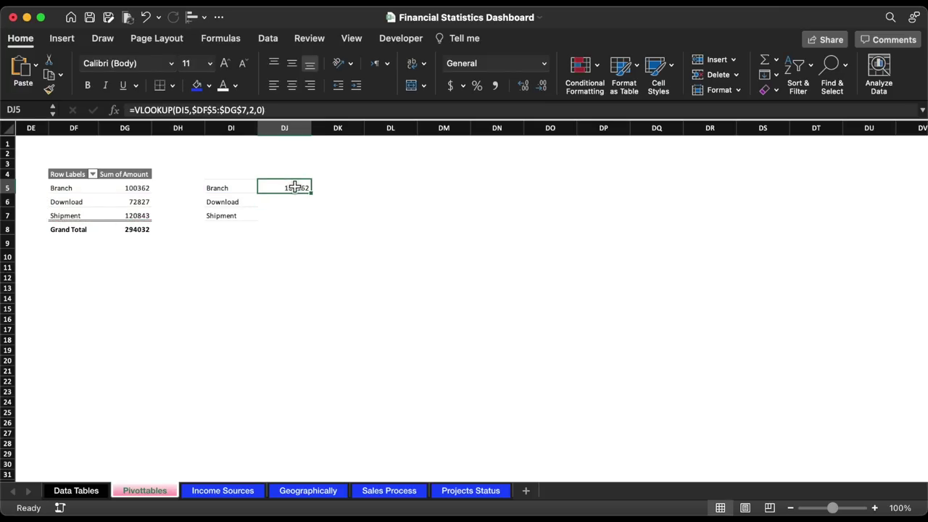
pyautogui.doubleClick(317, 194)
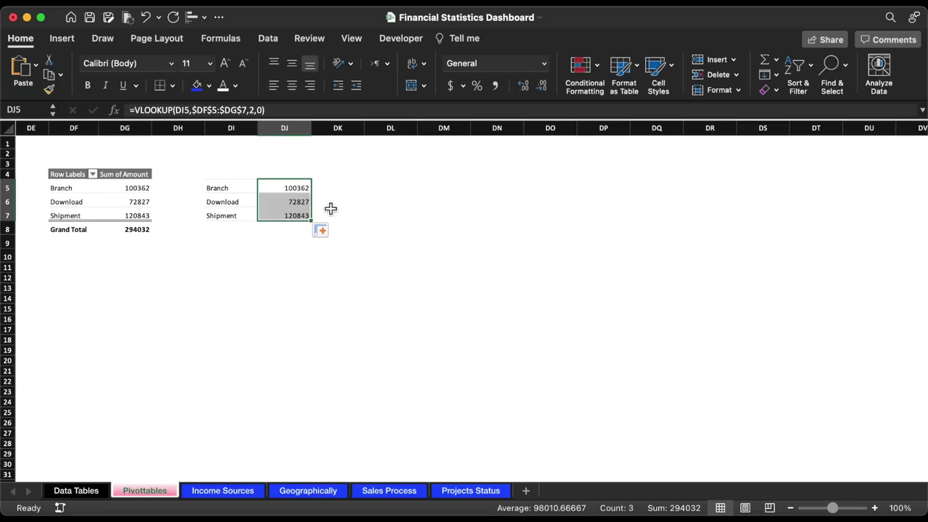
# - Total the amounts in DJ8 with =SUM(DJ5:DJ7), giving 294,032
pyautogui.click(288, 230)
pyautogui.write('=sum')
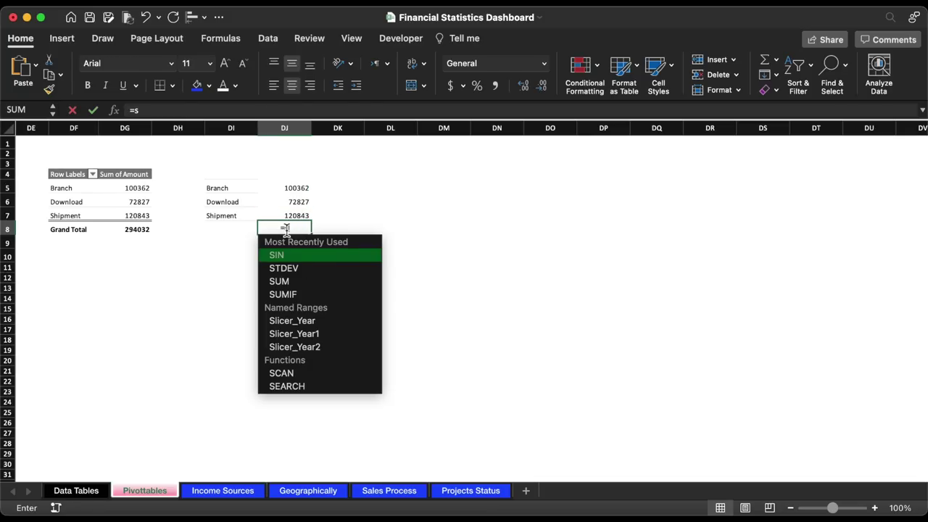
pyautogui.doubleClick(302, 254)
pyautogui.click(303, 191)
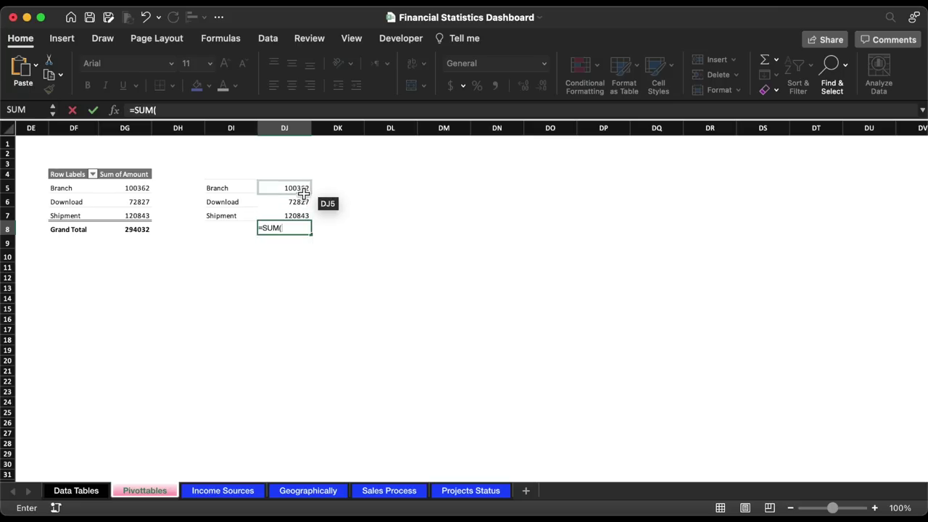
pyautogui.moveTo(303, 191); pyautogui.dragTo(300, 213)
pyautogui.press('Return')
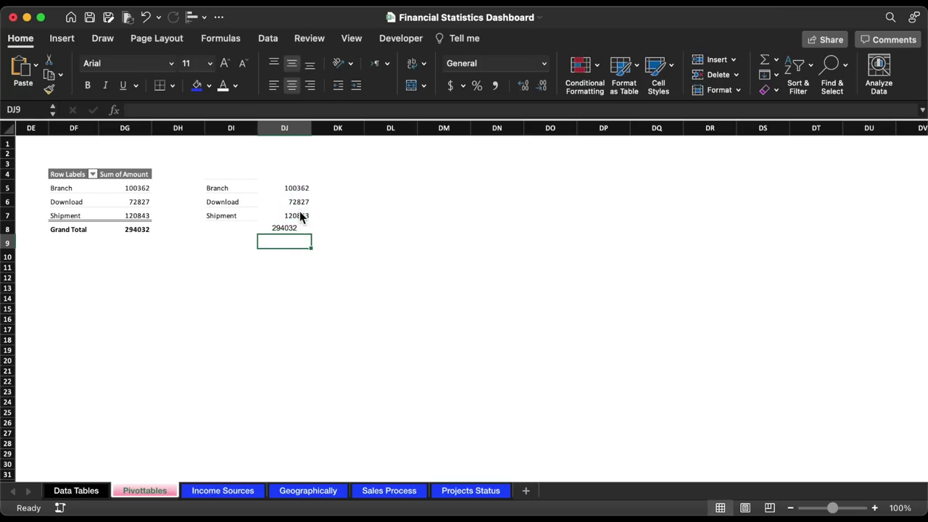
pyautogui.click(290, 228)
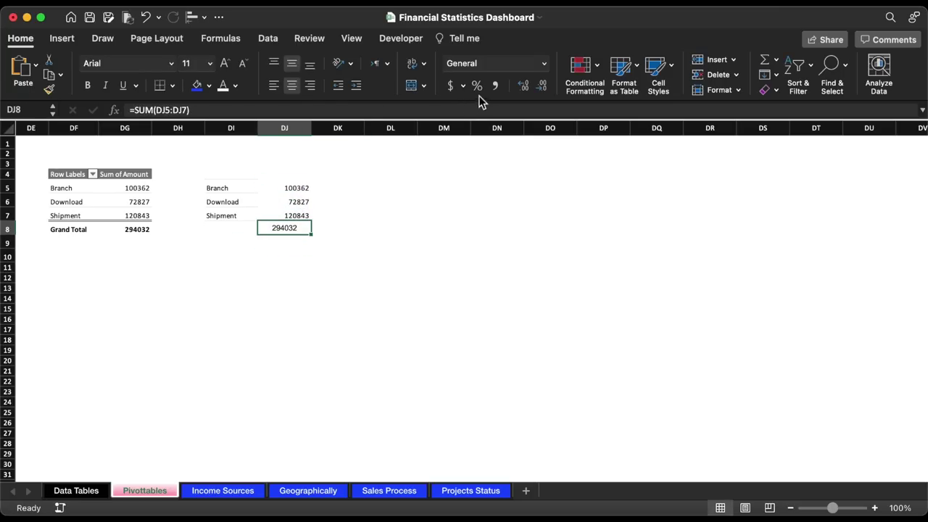
# - Give DJ5:DJ8 comma style with no decimals and put an outside border around DI5:DJ7
pyautogui.moveTo(294, 189); pyautogui.dragTo(290, 228)
pyautogui.click(495, 86)
pyautogui.click(543, 86)
pyautogui.click(543, 86)
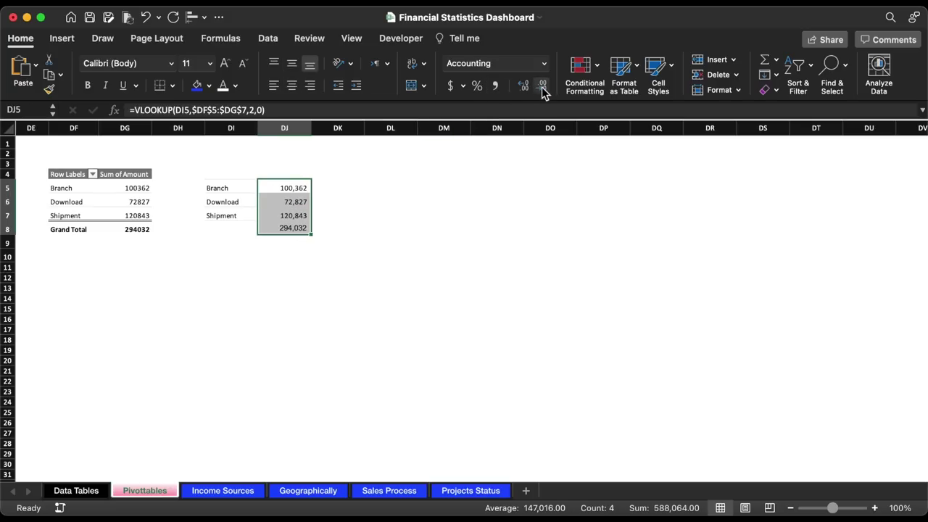
pyautogui.moveTo(211, 188); pyautogui.dragTo(290, 215)
pyautogui.click(174, 86)
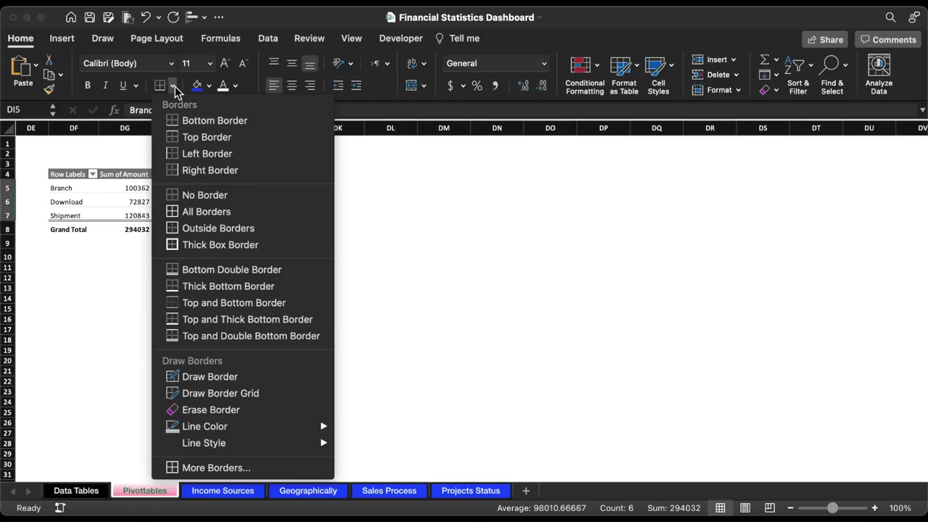
pyautogui.click(192, 227)
pyautogui.click(363, 241)
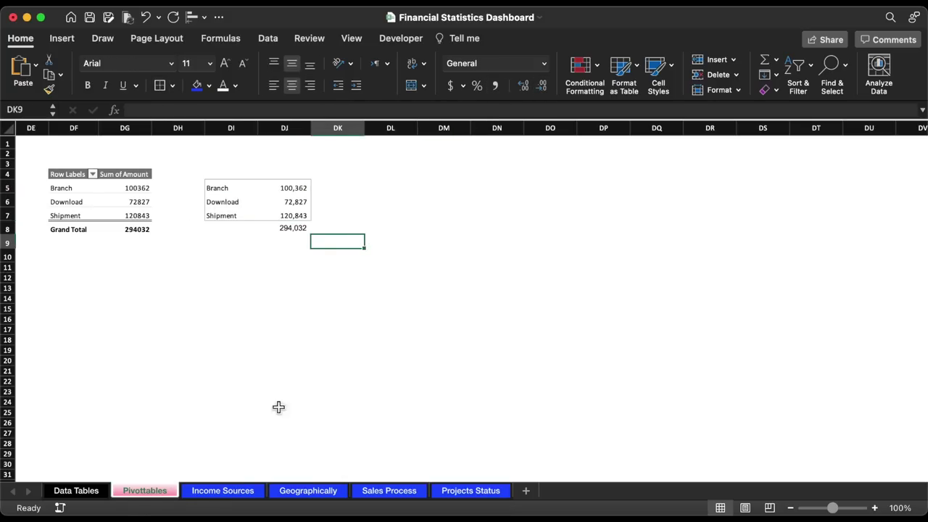
pyautogui.click(390, 491)
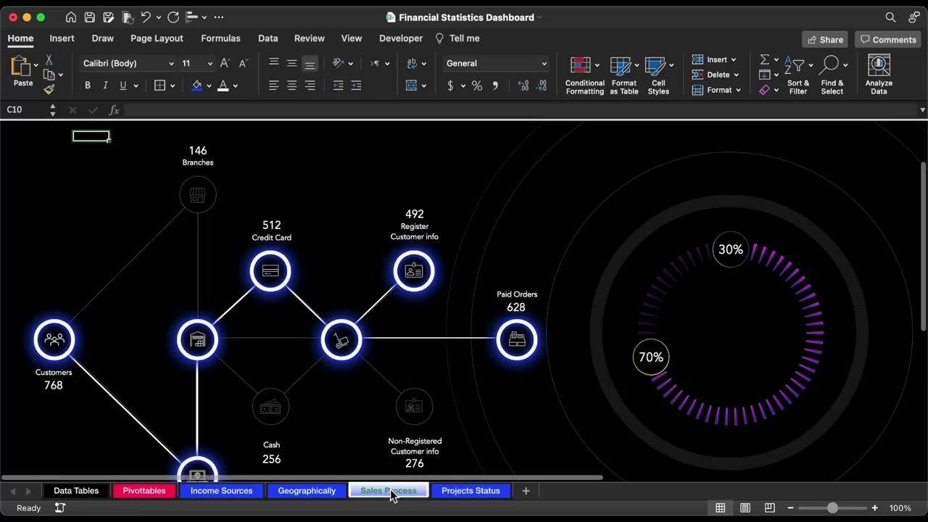
# - Place a Financial Statistics title box at size 18 in the donut's centre
pyautogui.click(511, 278)
pyautogui.moveTo(509, 280); pyautogui.dragTo(725, 332)
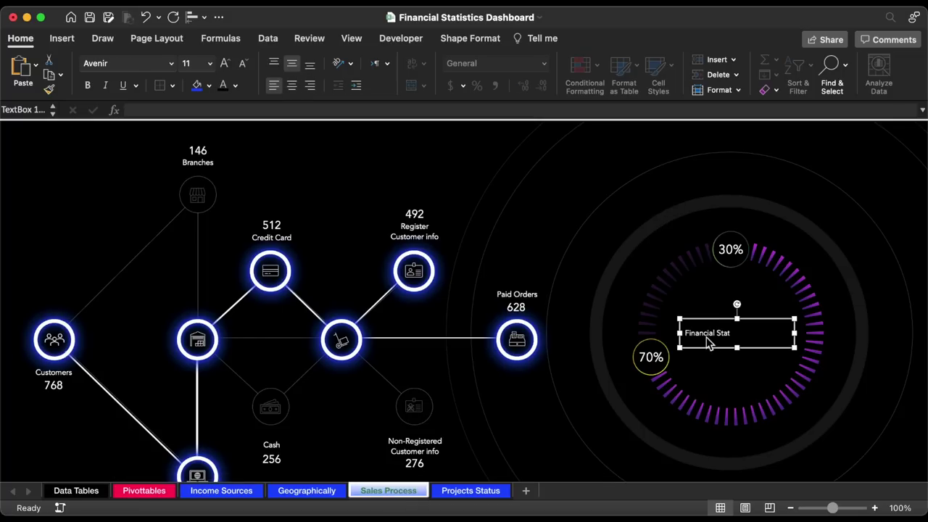
pyautogui.press('super+v')
pyautogui.click(209, 63)
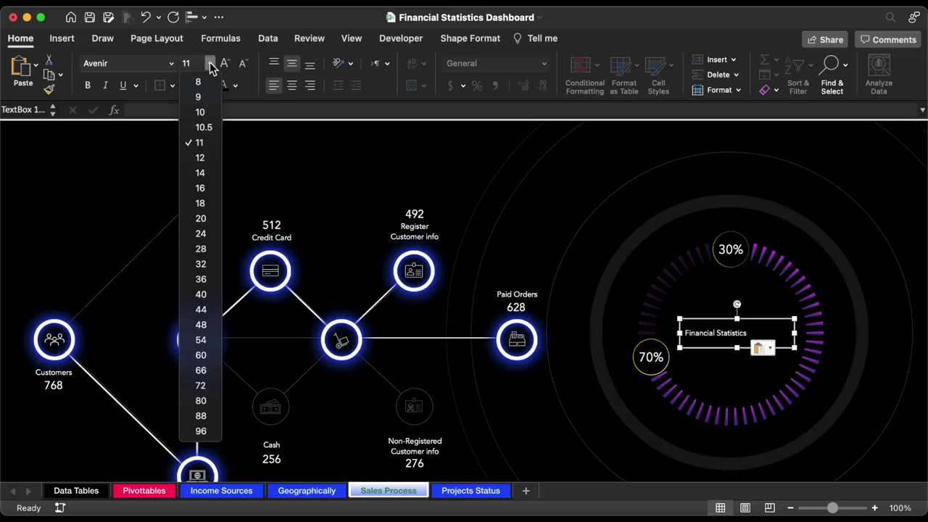
pyautogui.click(200, 203)
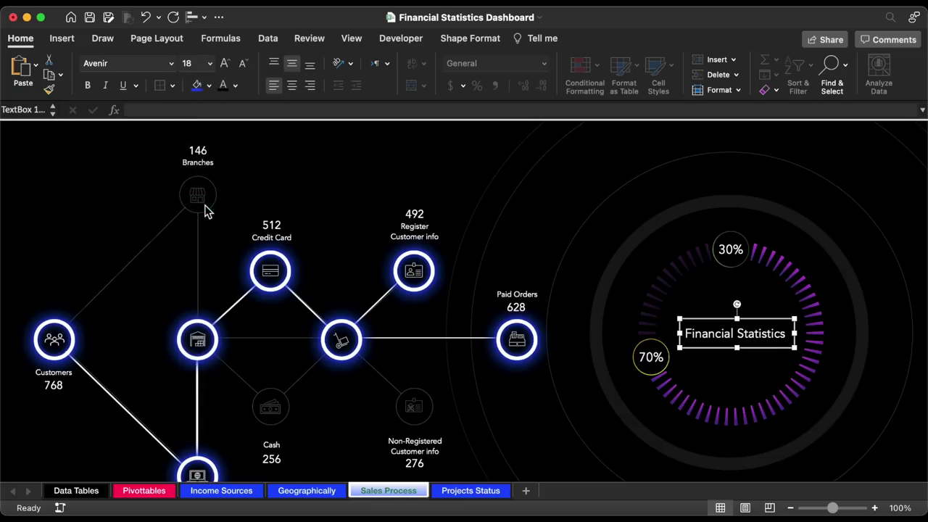
pyautogui.moveTo(781, 349)
pyautogui.mouseDown()
pyautogui.moveTo(779, 301)
pyautogui.moveTo(770, 345)
pyautogui.mouseUp()
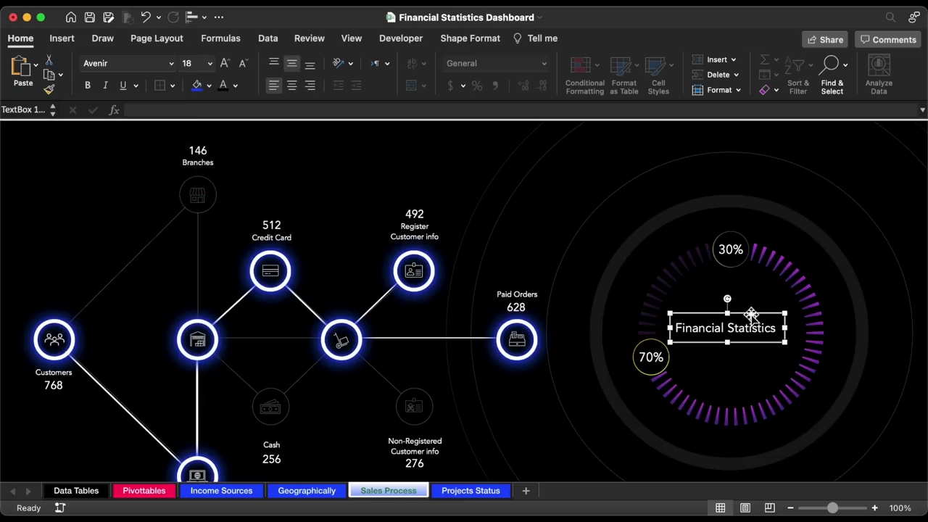
# - Duplicate the title box and link the copy to Pivottables!DJ8 so it shows 294,032
pyautogui.moveTo(751, 313); pyautogui.dragTo(755, 342)
pyautogui.tripleClick(720, 359)
pyautogui.press('BackSpace')
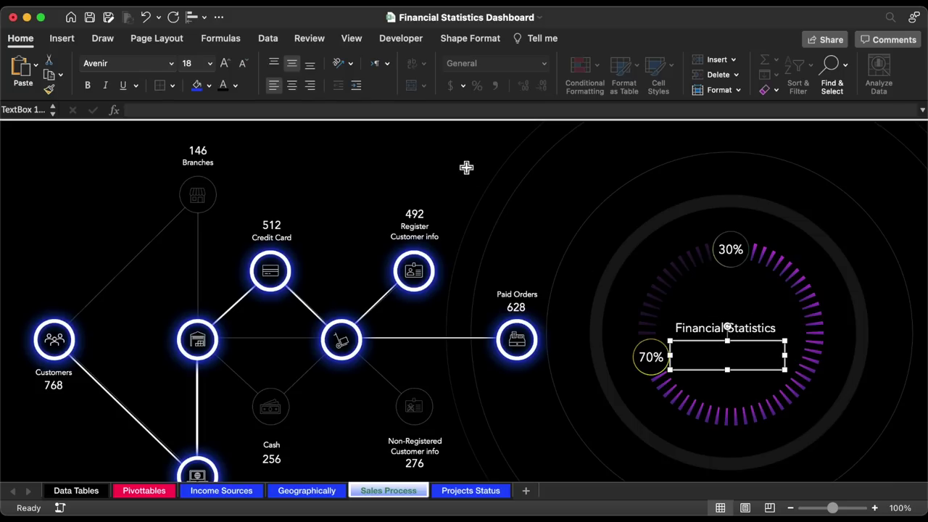
pyautogui.click(445, 109)
pyautogui.write('=')
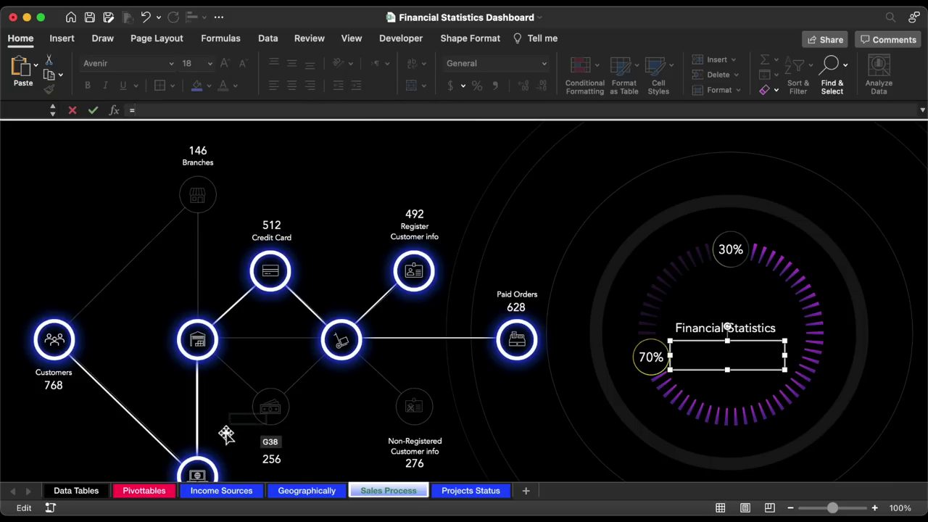
pyautogui.click(144, 491)
pyautogui.click(299, 230)
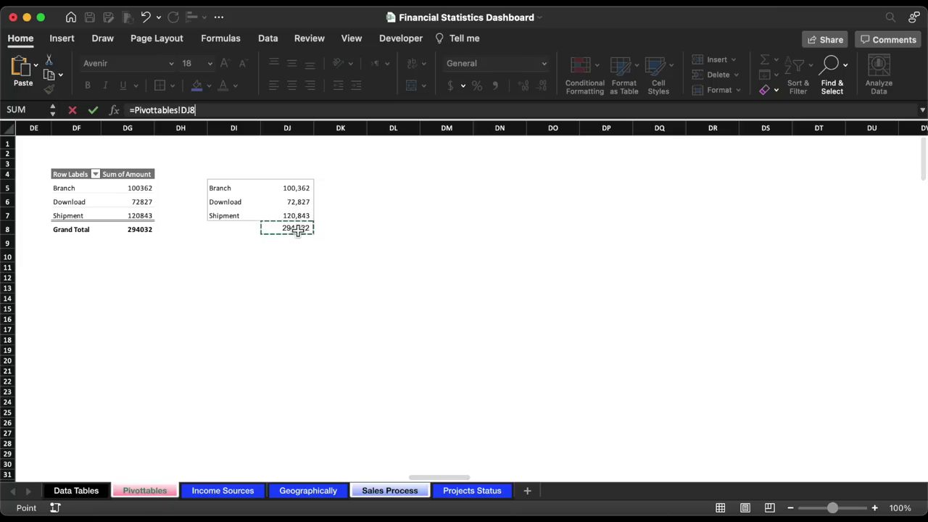
pyautogui.press('Return')
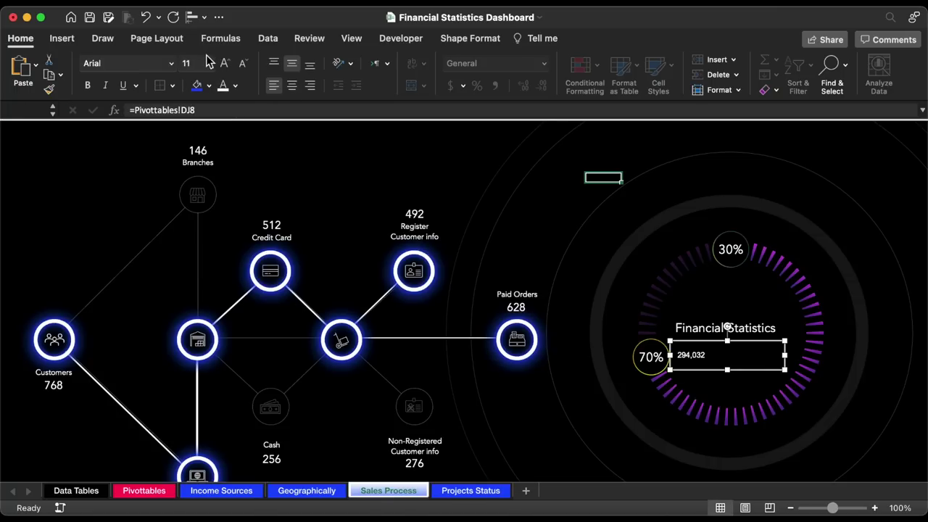
# - Enlarge the 294,032 total to size 48, widen its box, and shift both boxes right
pyautogui.click(210, 66)
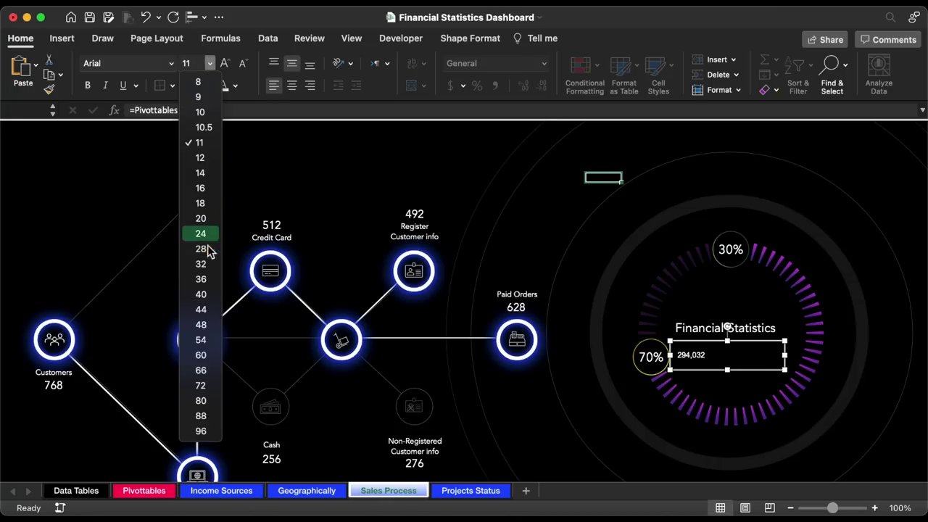
pyautogui.click(206, 321)
pyautogui.moveTo(785, 370); pyautogui.dragTo(833, 374)
pyautogui.keyDown('shift'); pyautogui.click(712, 328); pyautogui.keyUp('shift')
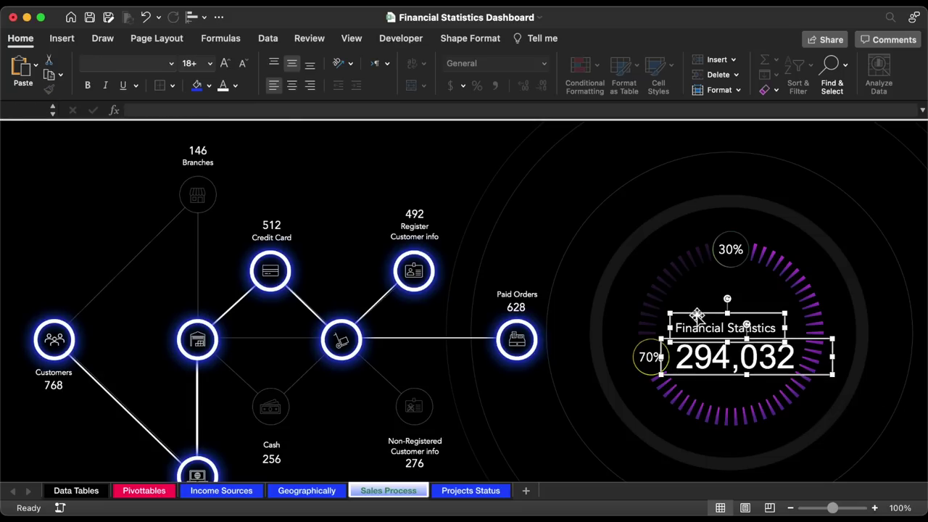
pyautogui.moveTo(696, 314); pyautogui.dragTo(714, 313)
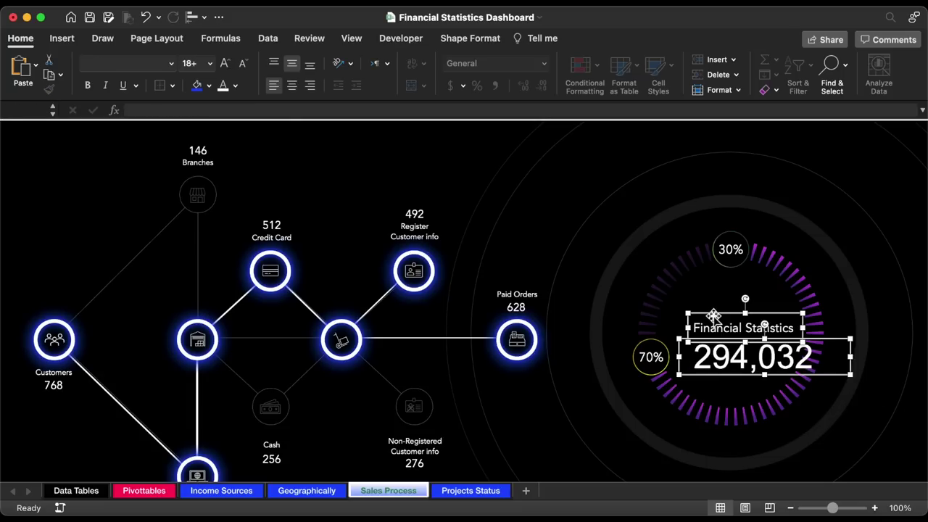
# - Insert a network icon from Online Pictures above the total
pyautogui.click(66, 38)
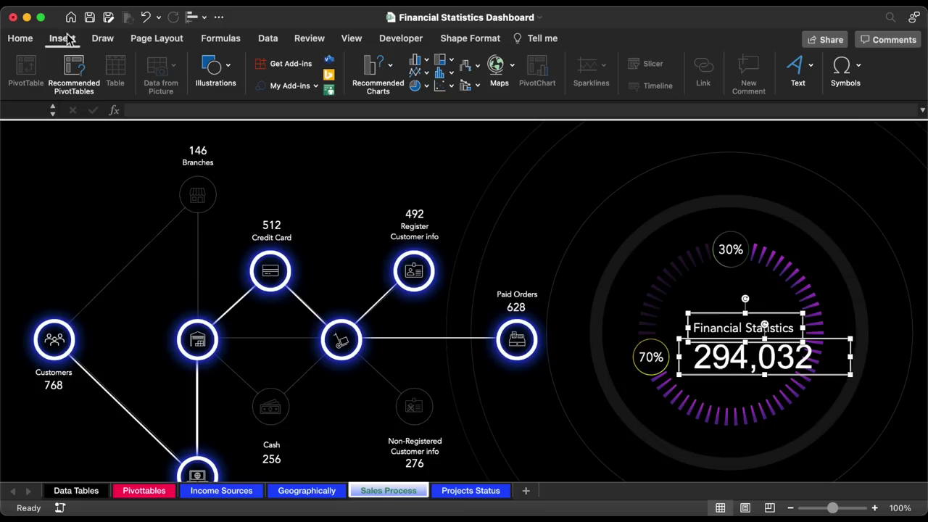
pyautogui.click(217, 66)
pyautogui.click(125, 109)
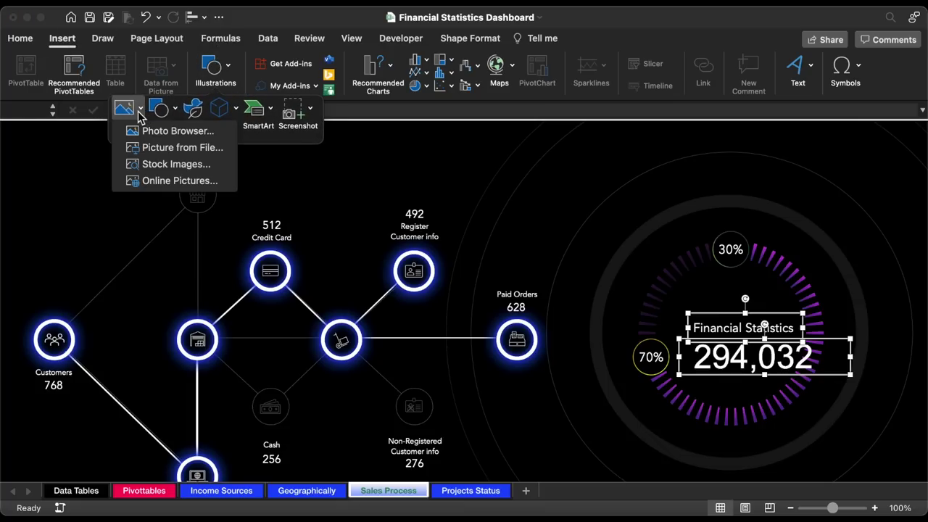
pyautogui.click(168, 180)
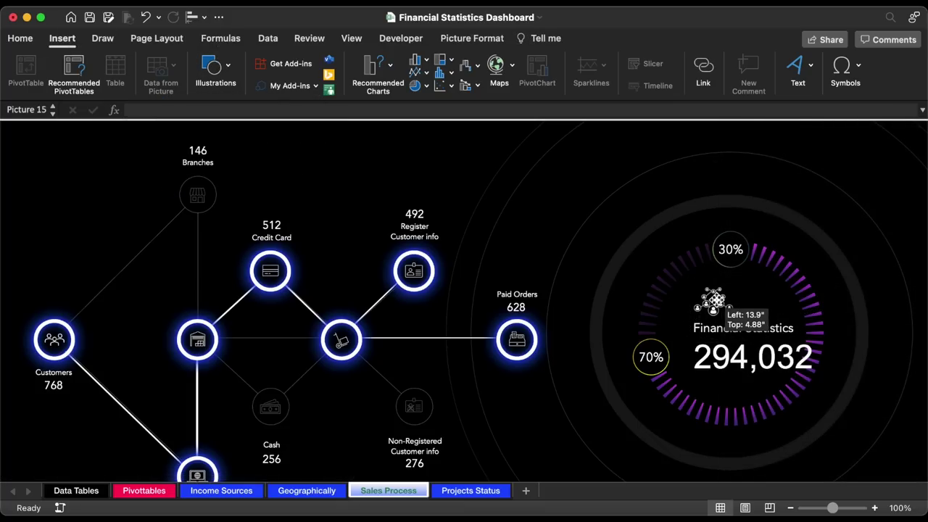
# - Copy the Financial Statistics label to a spot above the ring
pyautogui.click(767, 317)
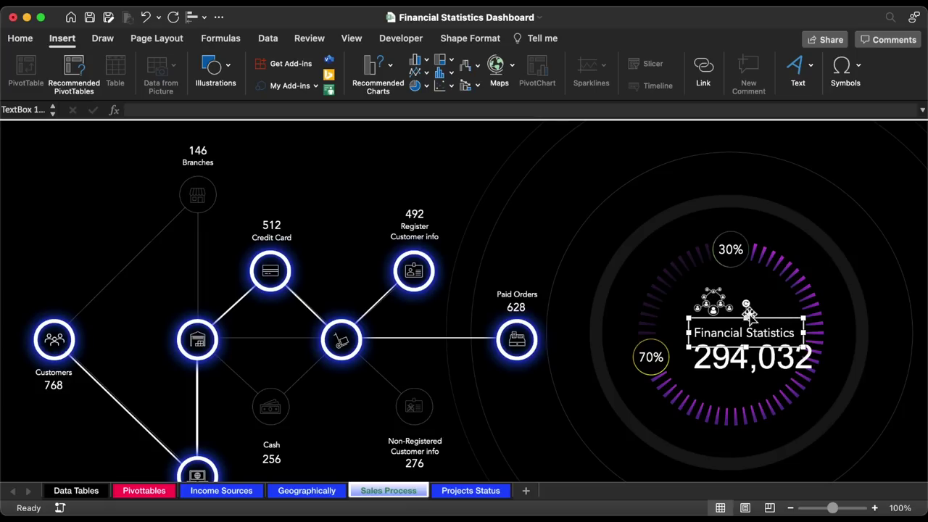
pyautogui.click(713, 303)
pyautogui.click(776, 320)
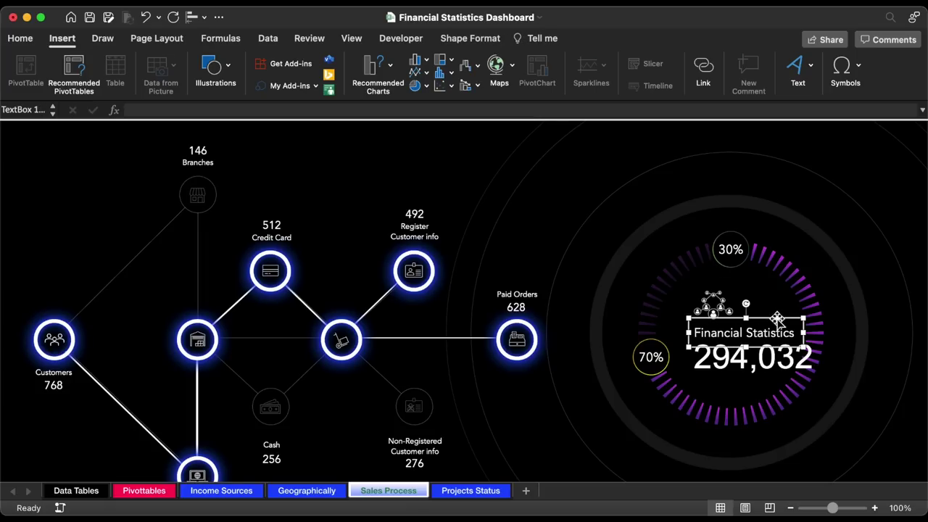
pyautogui.moveTo(777, 320); pyautogui.dragTo(762, 170)
# - Retype the copied label as Download, centred at 10 pt, and shrink its box to fit
pyautogui.hscroll(5, 719, 229)
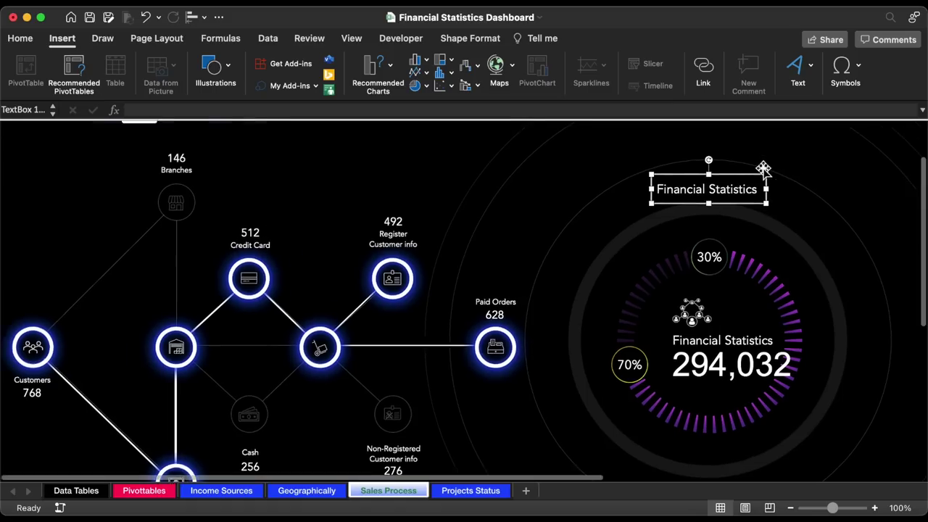
pyautogui.scroll(-1, 719, 229)
pyautogui.tripleClick(598, 166)
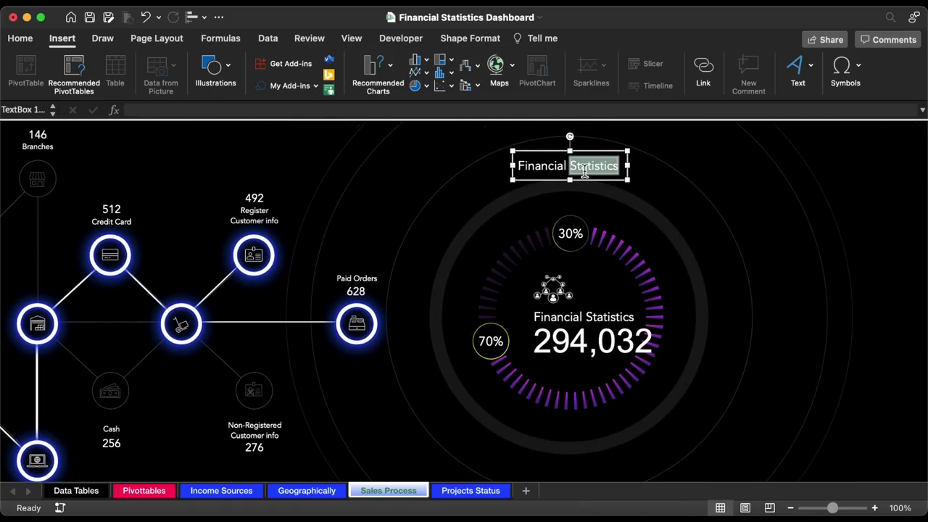
pyautogui.write('Download')
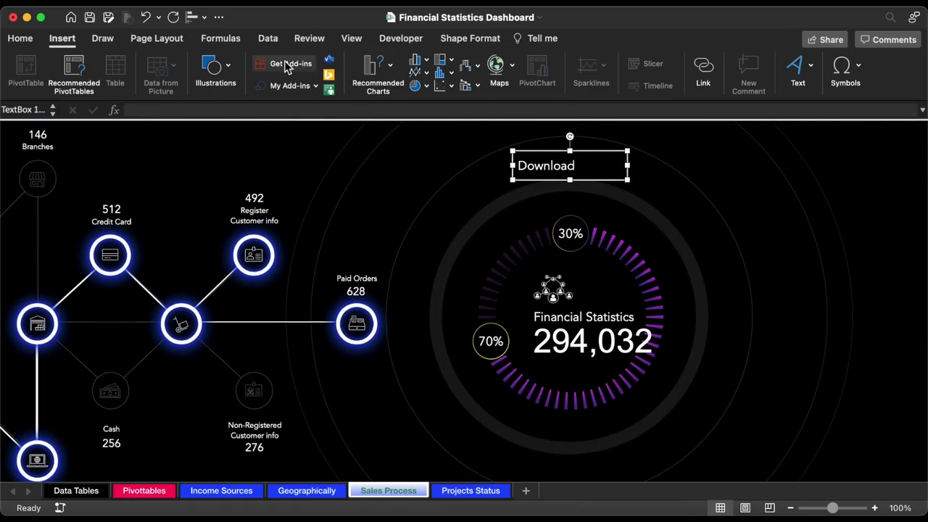
pyautogui.click(26, 40)
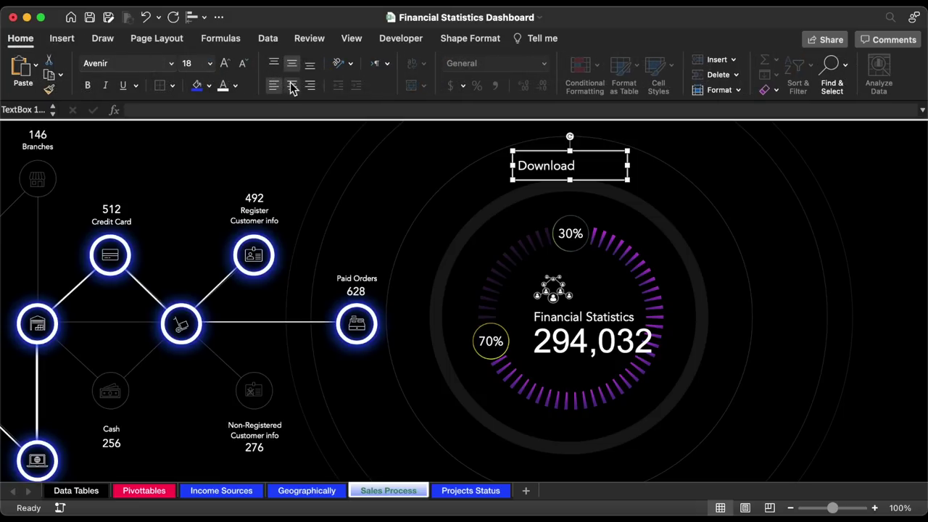
pyautogui.click(290, 85)
pyautogui.click(211, 64)
pyautogui.click(204, 110)
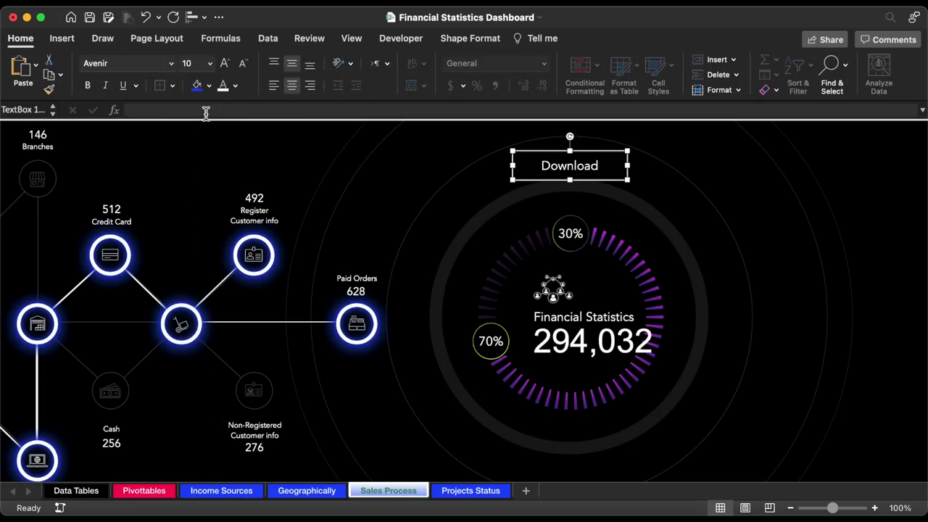
pyautogui.moveTo(628, 180); pyautogui.dragTo(578, 174)
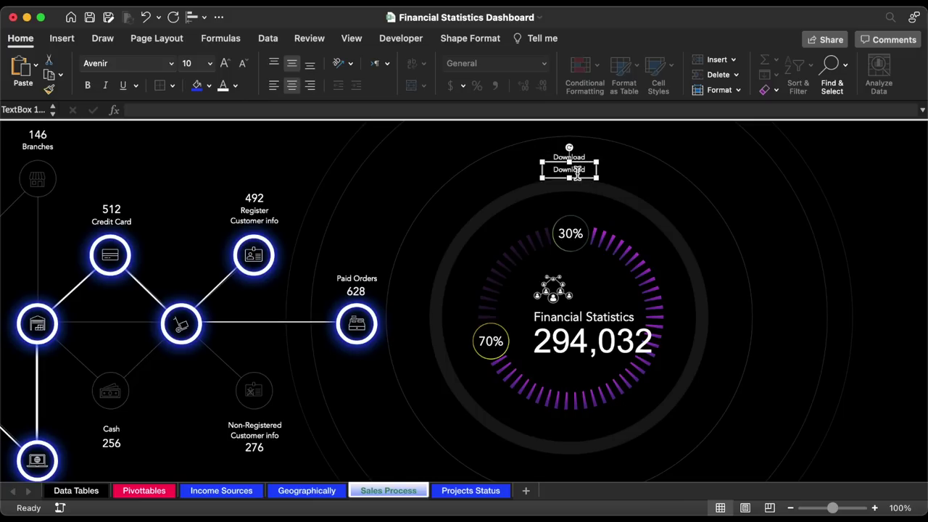
# - Link the duplicate box to =Pivottables!DJ6 showing 72,827 at 16 pt, then copy the pair lower right
pyautogui.doubleClick(572, 169)
pyautogui.press('BackSpace')
pyautogui.click(485, 112)
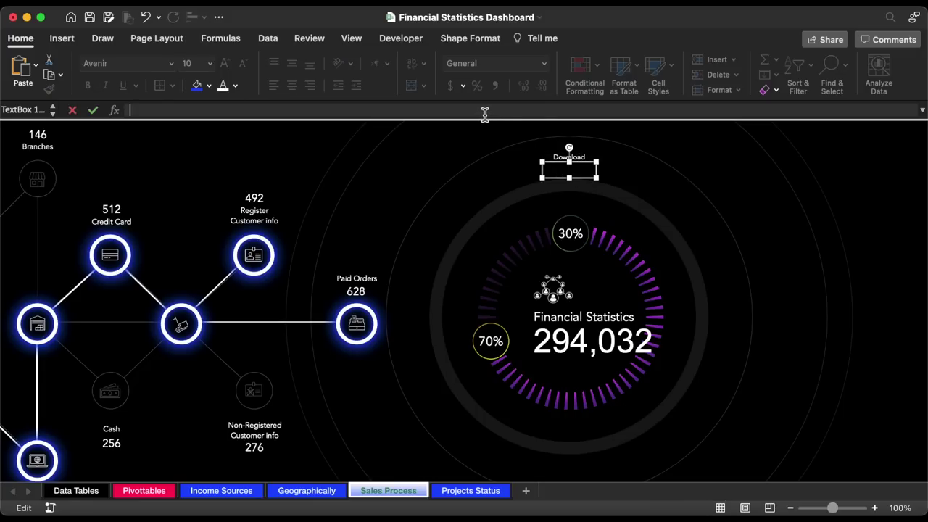
pyautogui.write('=')
pyautogui.click(161, 493)
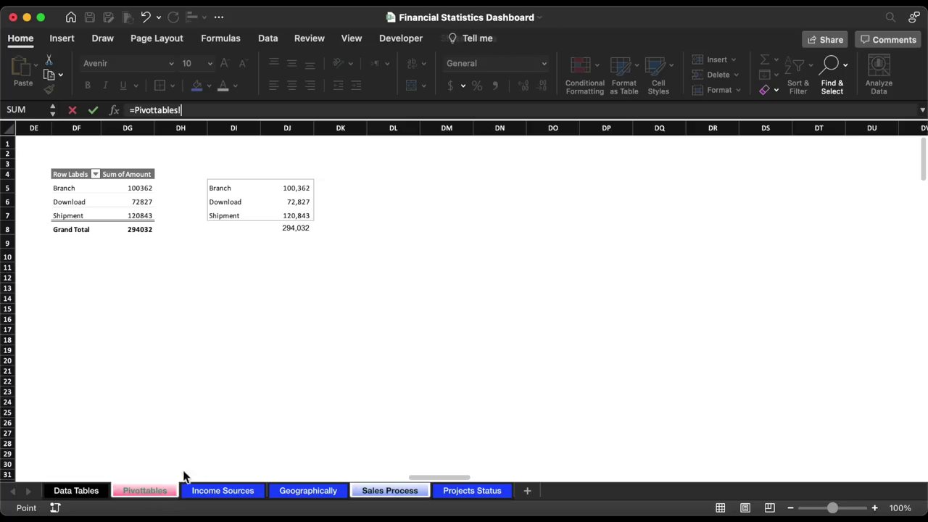
pyautogui.click(297, 204)
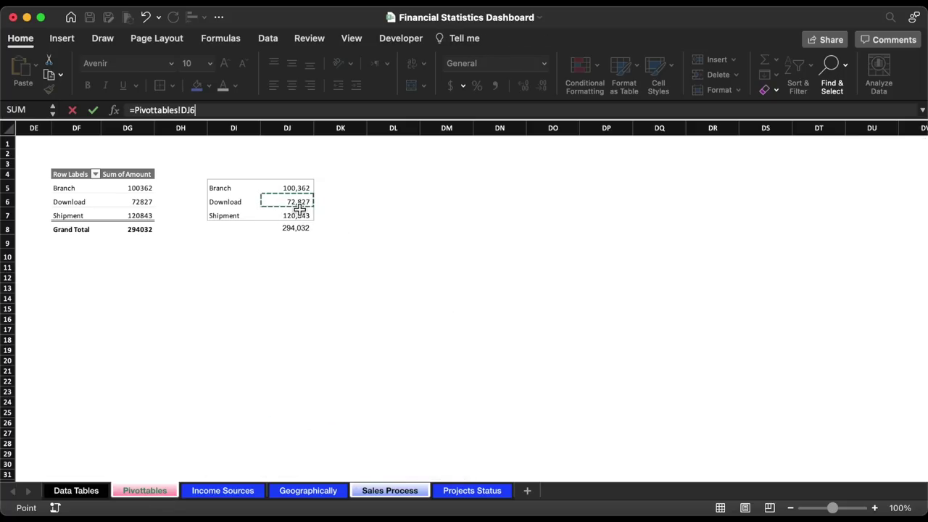
pyautogui.press('Return')
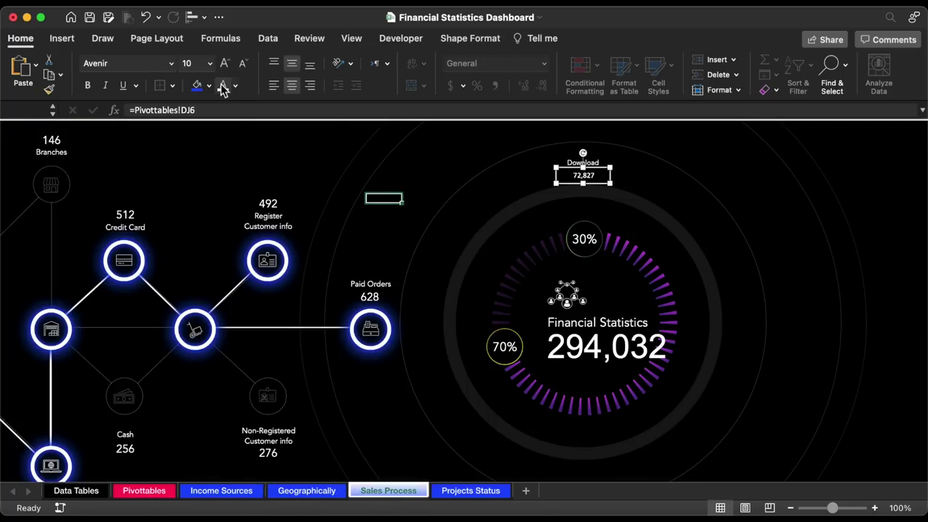
pyautogui.click(209, 64)
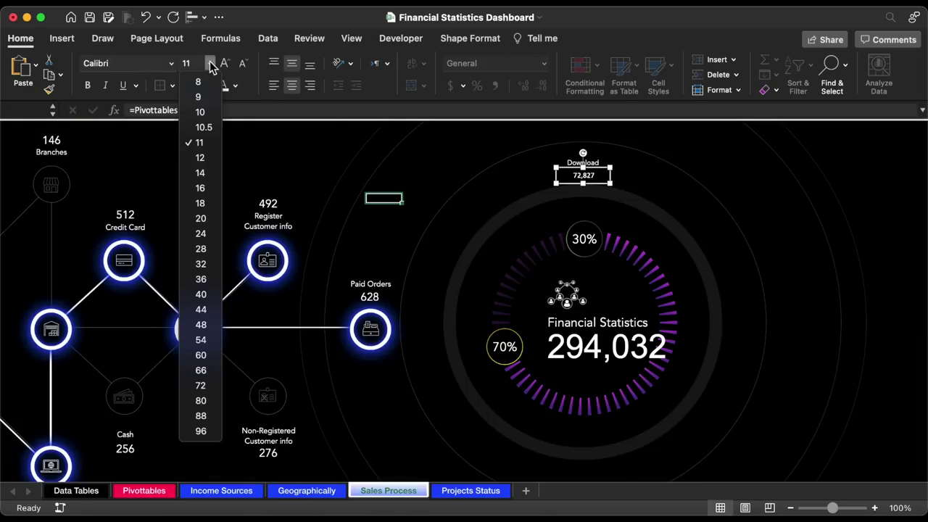
pyautogui.click(201, 188)
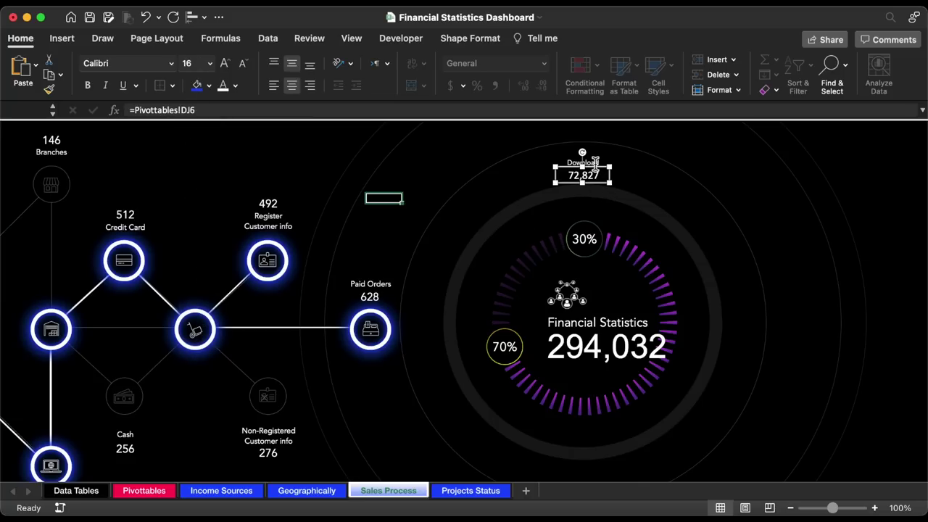
pyautogui.keyDown('shift'); pyautogui.click(594, 161); pyautogui.keyUp('shift')
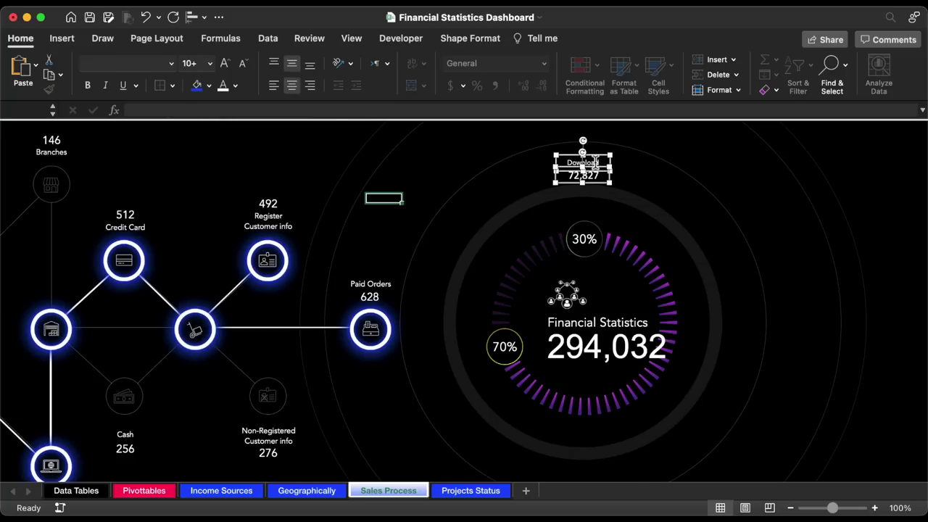
pyautogui.moveTo(600, 167); pyautogui.dragTo(450, 448)
# - Rename the copied label box to Branch
pyautogui.keyDown('shift'); pyautogui.click(754, 435); pyautogui.keyUp('shift')
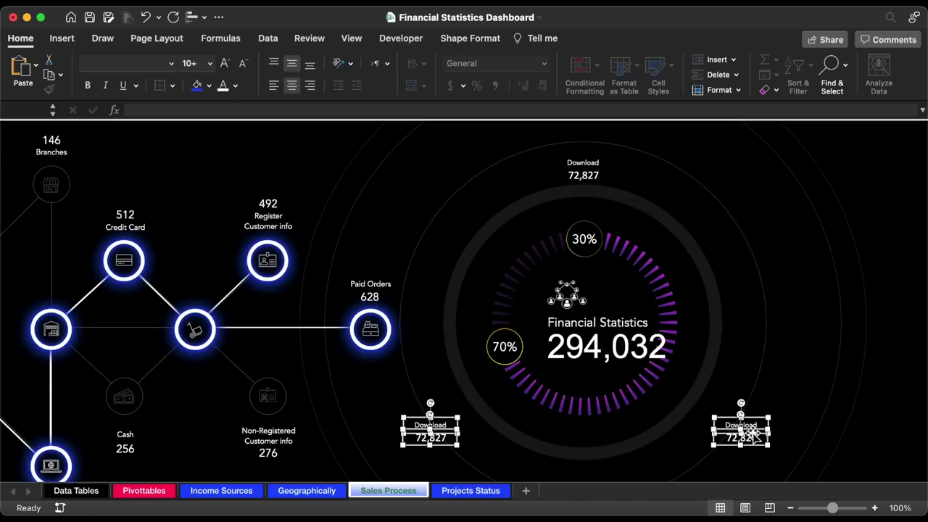
pyautogui.click(755, 435)
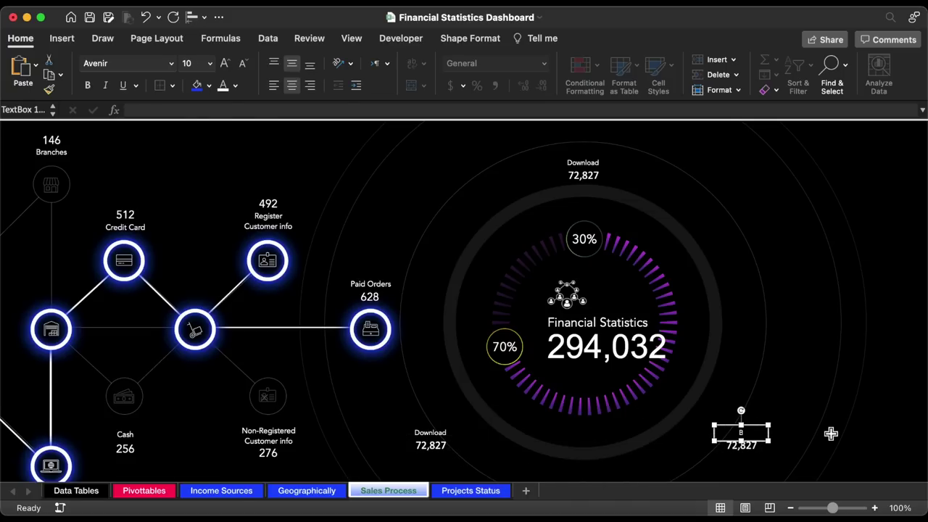
pyautogui.write('Brancj')
pyautogui.press('BackSpace')
pyautogui.write('h')
# - Link the copied value box to cell DJ5, which holds the Branch total
pyautogui.click(741, 445)
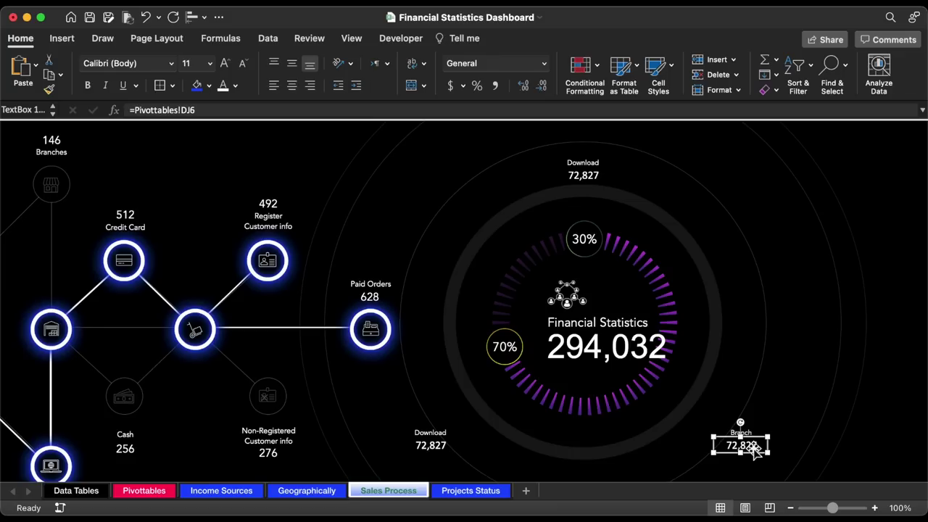
pyautogui.click(194, 110)
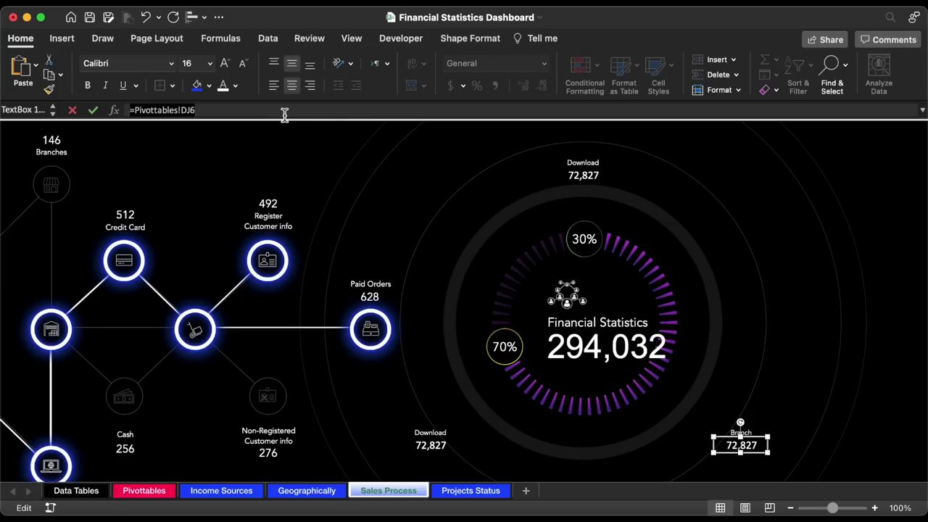
pyautogui.press('super+a')
pyautogui.write('=')
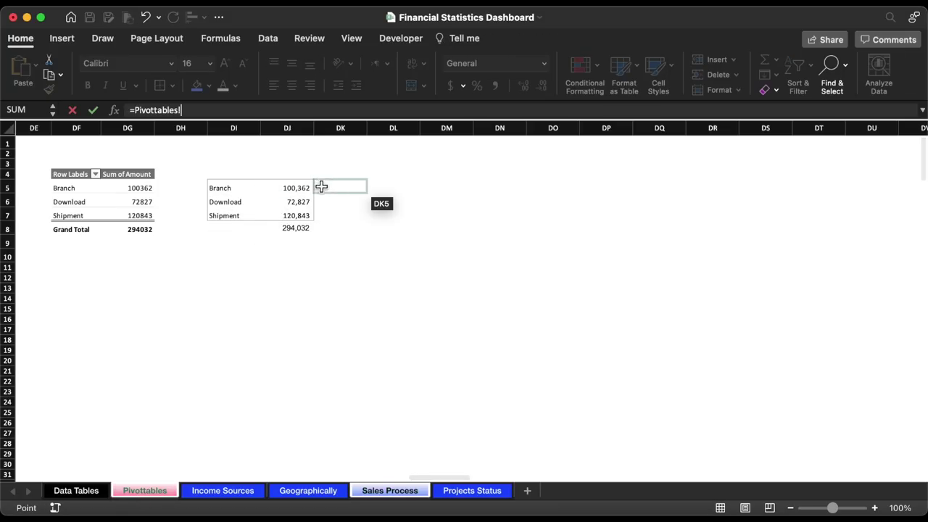
pyautogui.click(305, 188)
pyautogui.press('Return')
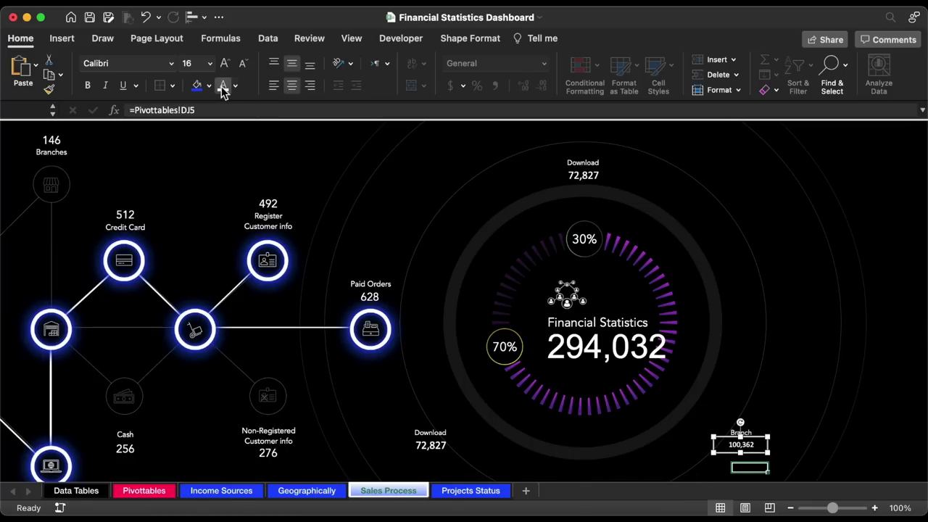
# - Set the Branch value to 16 pt Avenir and the top Download value to Avenir
pyautogui.click(210, 69)
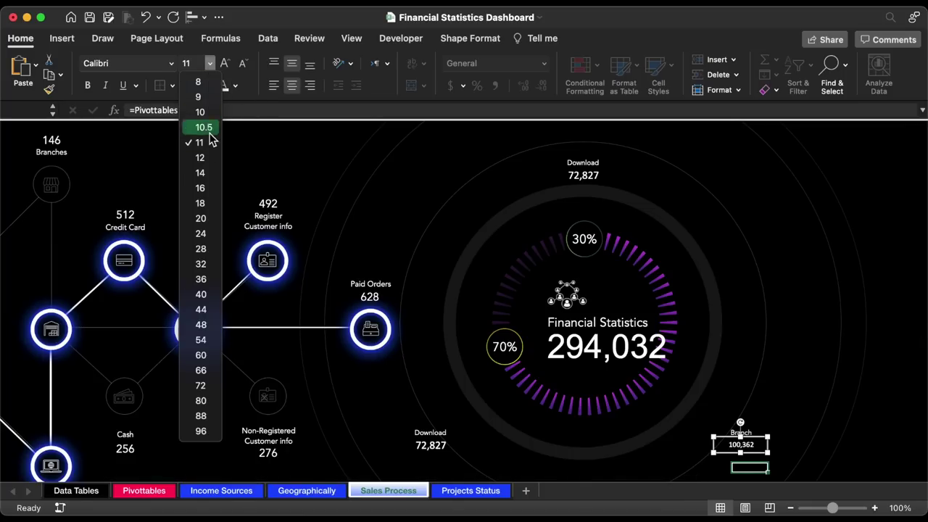
pyautogui.click(209, 185)
pyautogui.click(172, 65)
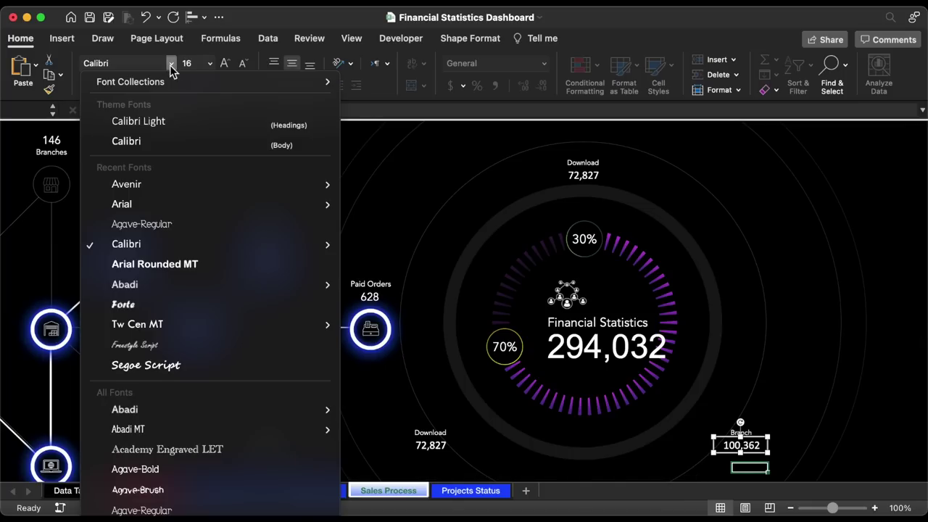
pyautogui.click(153, 186)
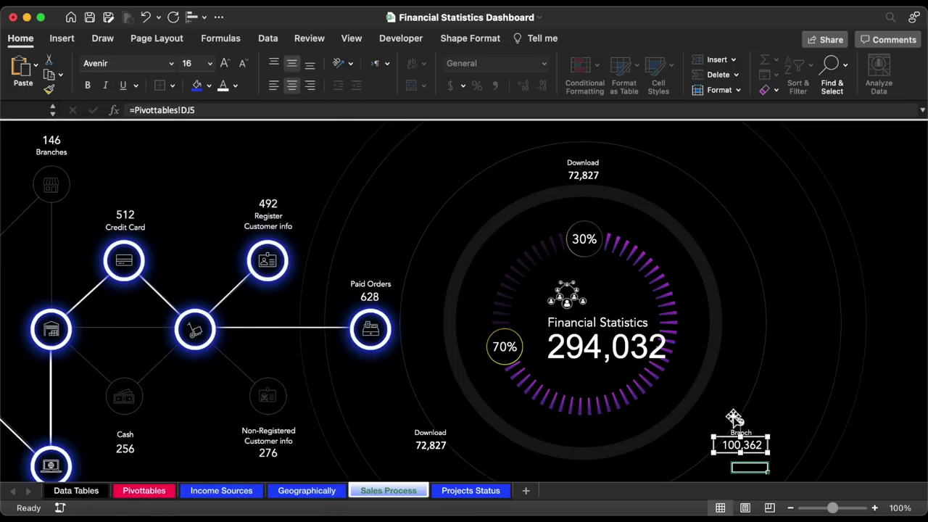
pyautogui.click(585, 176)
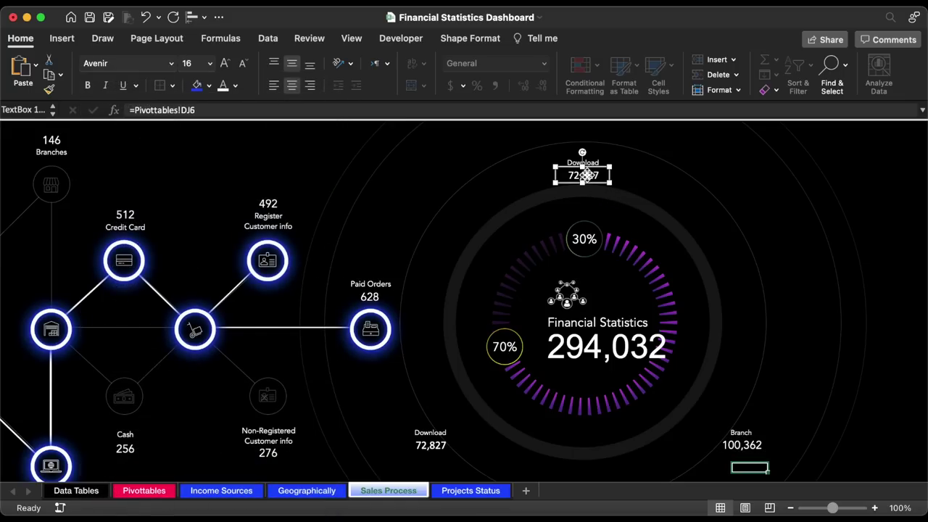
pyautogui.click(172, 65)
pyautogui.click(154, 184)
# - Link the lower-left value box to Pivottables cell DJ7, the Shipment total
pyautogui.click(439, 449)
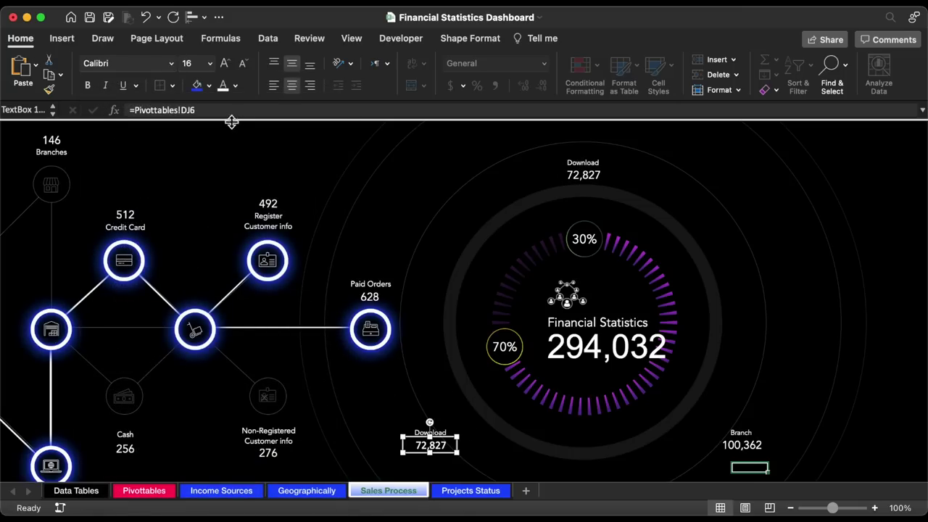
pyautogui.click(197, 110)
pyautogui.press('BackSpace')
pyautogui.press('BackSpace')
pyautogui.press('BackSpace')
pyautogui.press('BackSpace')
pyautogui.press('BackSpace')
pyautogui.press('BackSpace')
pyautogui.press('BackSpace')
pyautogui.press('BackSpace')
pyautogui.press('BackSpace')
pyautogui.press('BackSpace')
pyautogui.press('BackSpace')
pyautogui.press('BackSpace')
pyautogui.press('BackSpace')
pyautogui.press('BackSpace')
pyautogui.press('BackSpace')
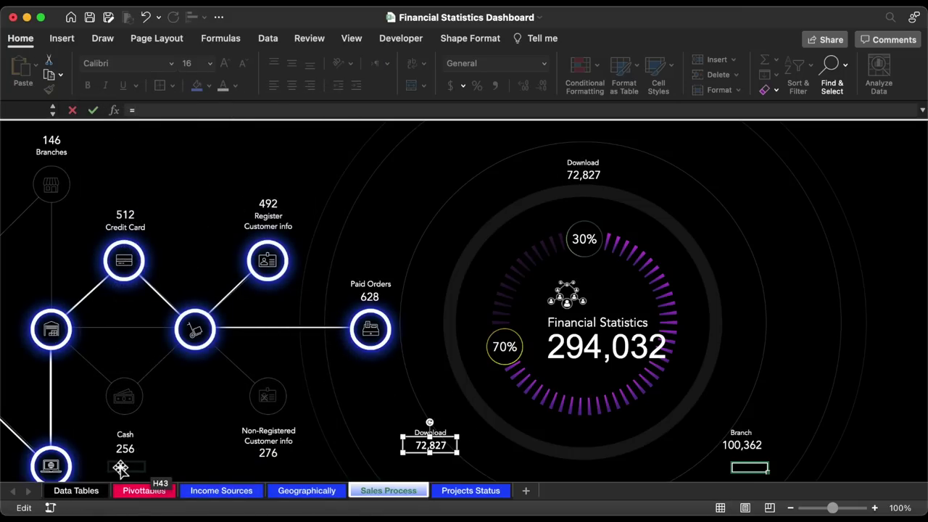
pyautogui.click(145, 491)
pyautogui.click(253, 215)
pyautogui.press('Return')
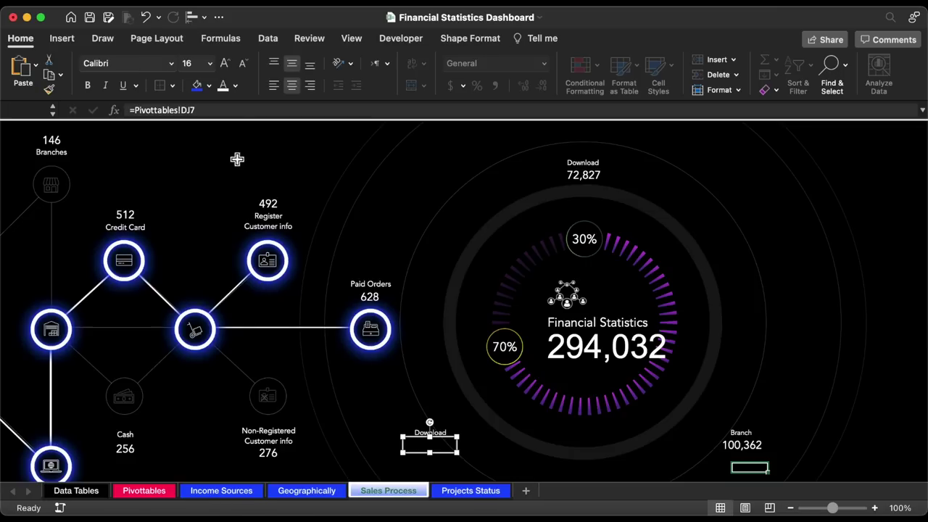
# - Set the lower-left label to a larger Avenir font and rename it Shipment
pyautogui.click(171, 64)
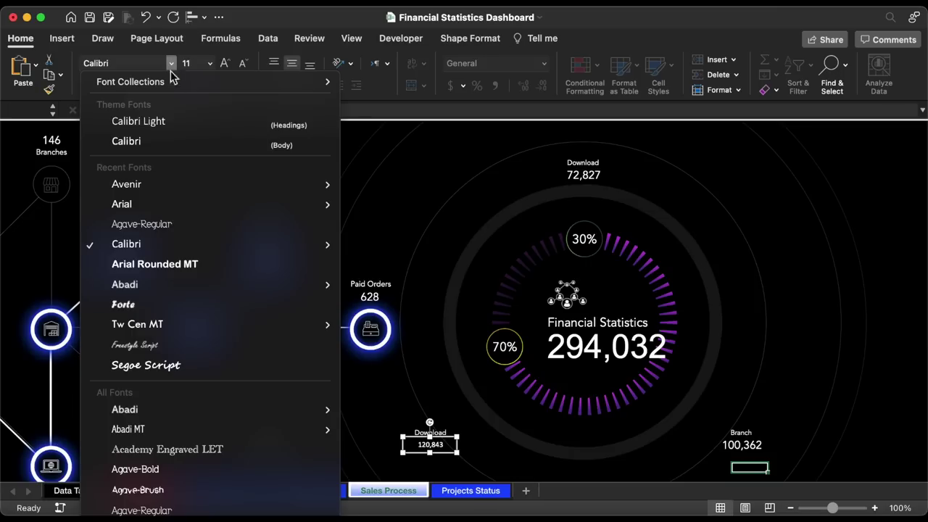
pyautogui.click(155, 190)
pyautogui.click(210, 63)
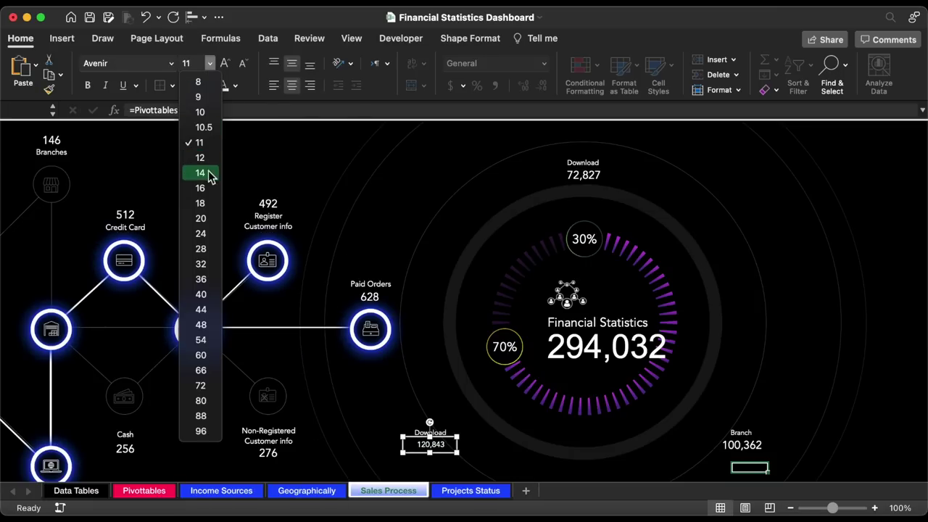
pyautogui.click(211, 196)
pyautogui.doubleClick(417, 433)
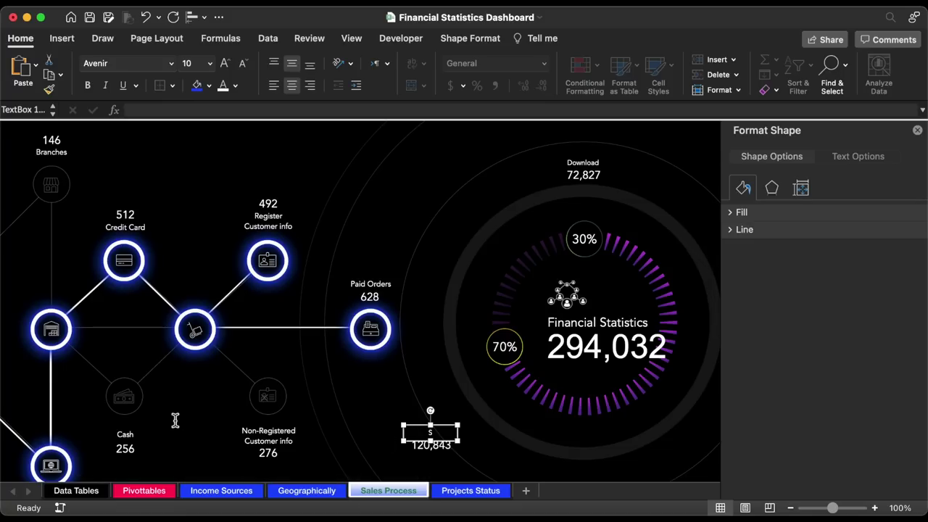
pyautogui.click(918, 130)
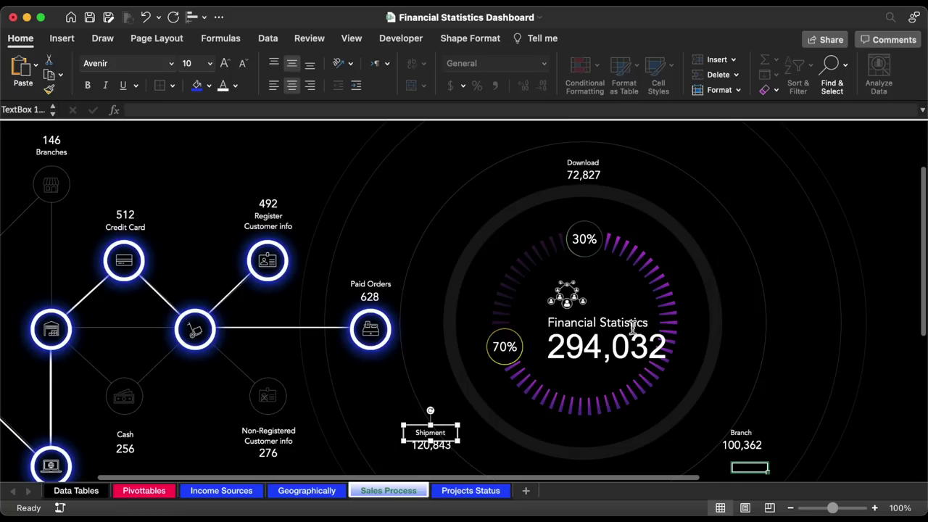
# - Format the 294,032 grand total in DJ8 as Accounting with no decimals
pyautogui.click(633, 347)
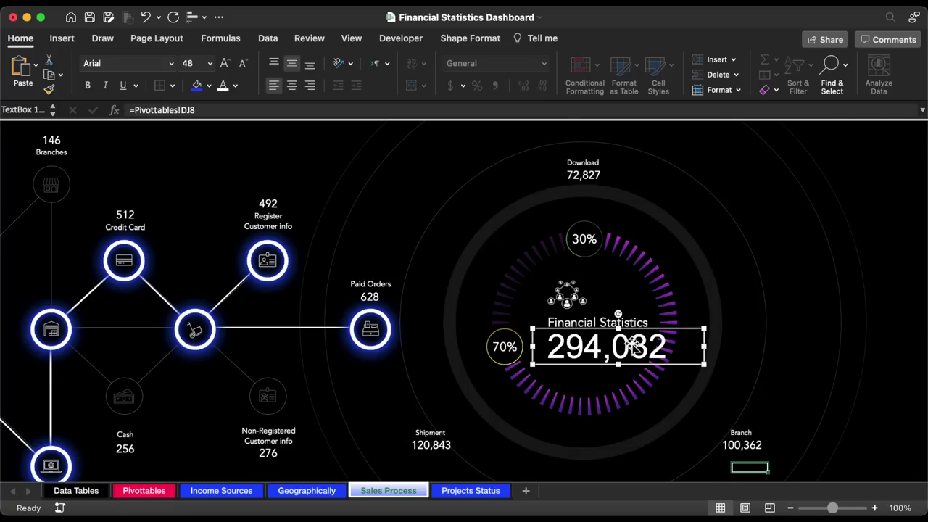
pyautogui.click(144, 491)
pyautogui.click(286, 227)
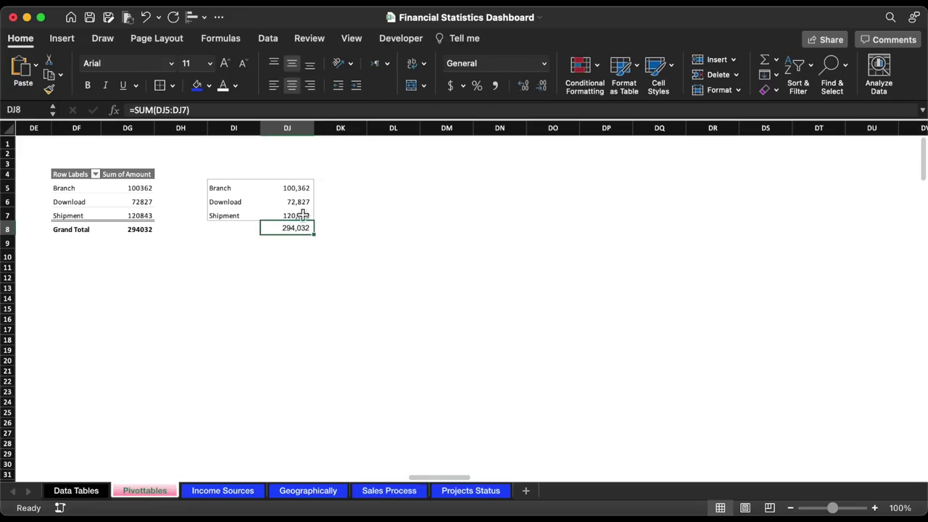
pyautogui.click(451, 86)
pyautogui.click(542, 86)
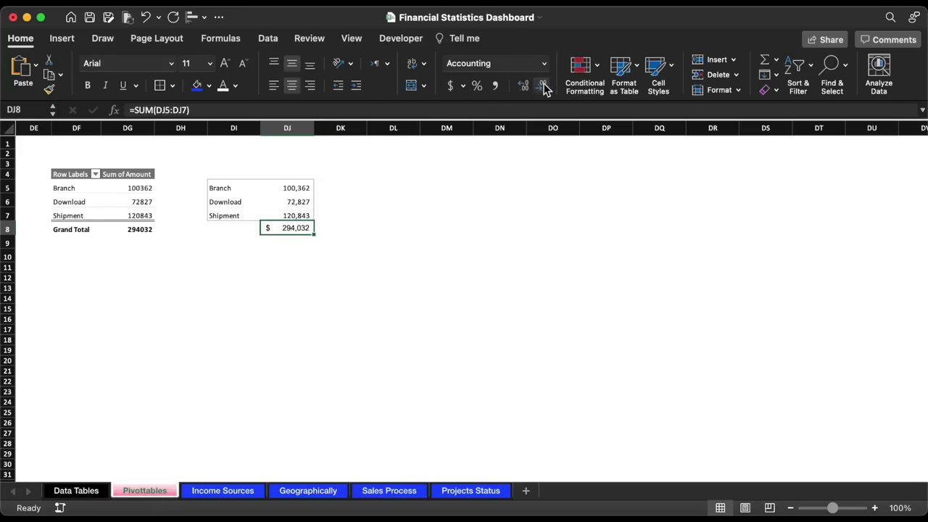
pyautogui.click(379, 491)
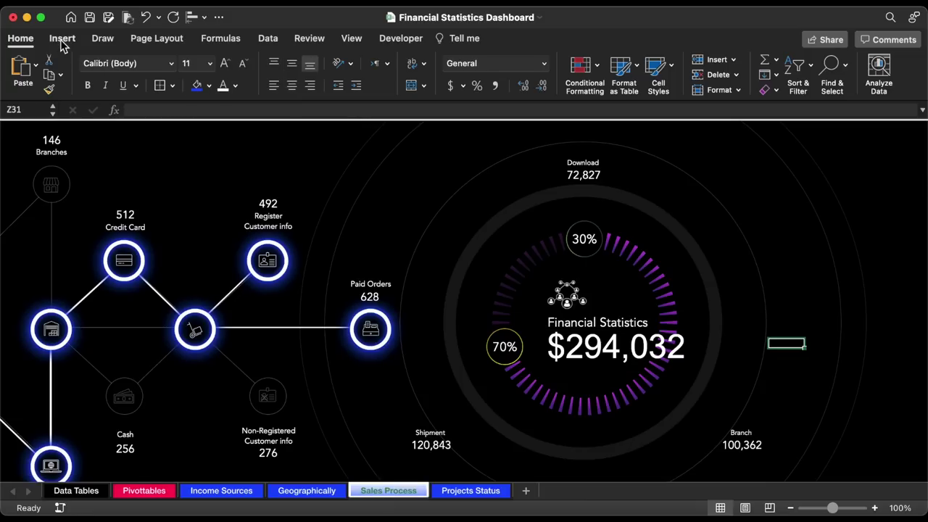
# - Draw a rounded rectangle above the Download label
pyautogui.click(62, 44)
pyautogui.click(213, 67)
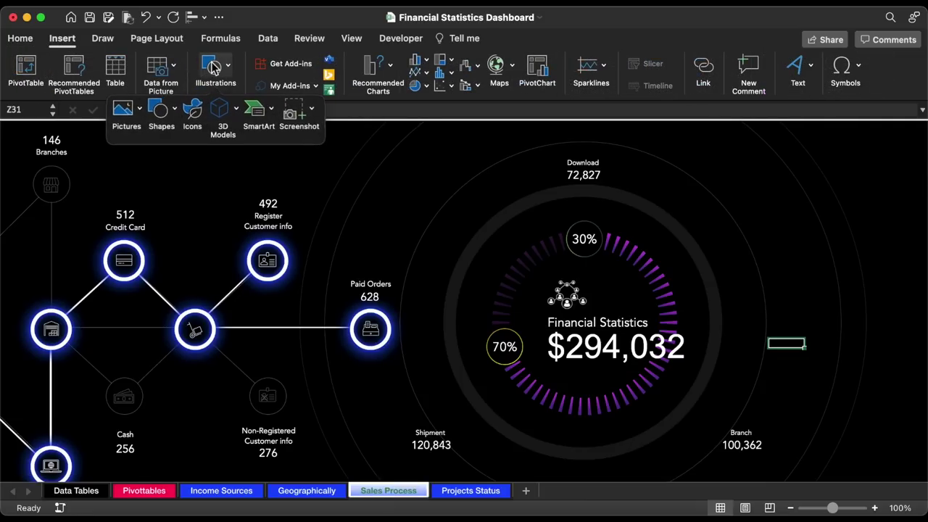
pyautogui.click(160, 112)
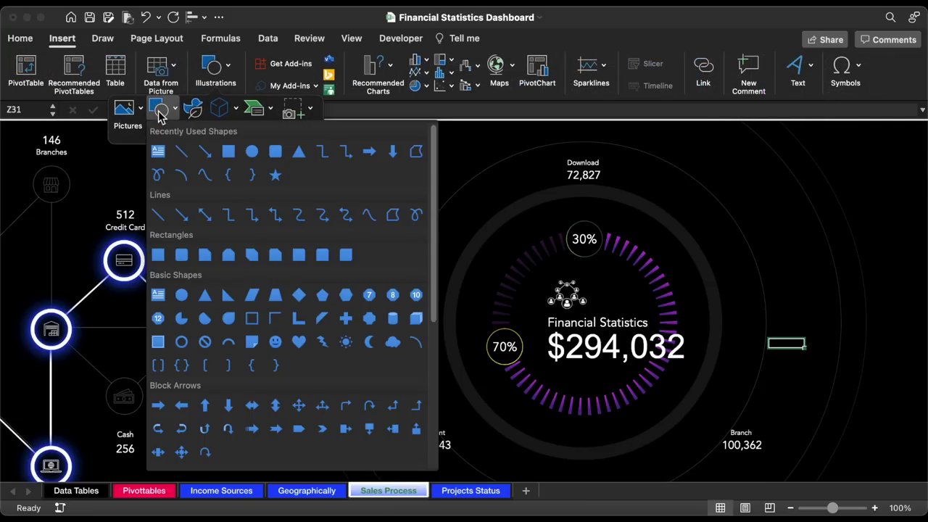
pyautogui.click(276, 154)
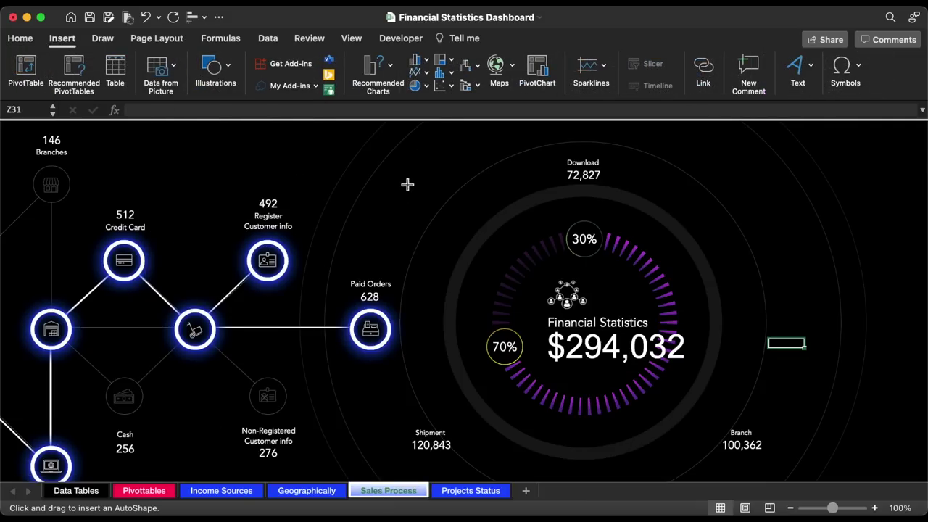
pyautogui.moveTo(408, 185); pyautogui.dragTo(578, 143)
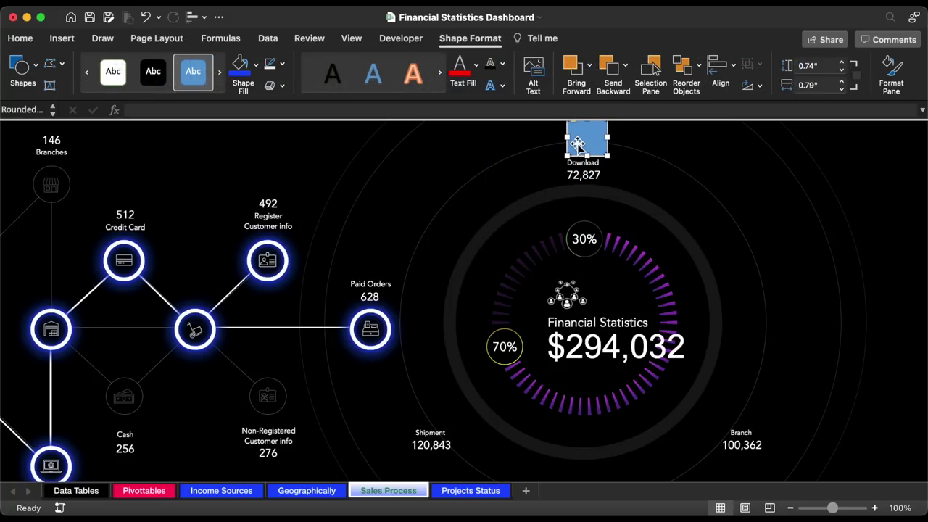
pyautogui.scroll(3, 578, 142)
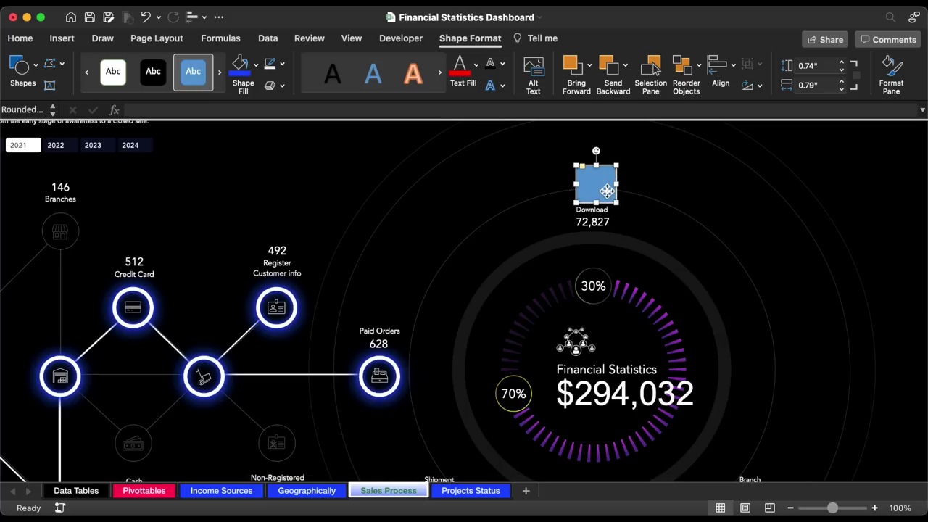
pyautogui.moveTo(606, 189); pyautogui.dragTo(603, 190)
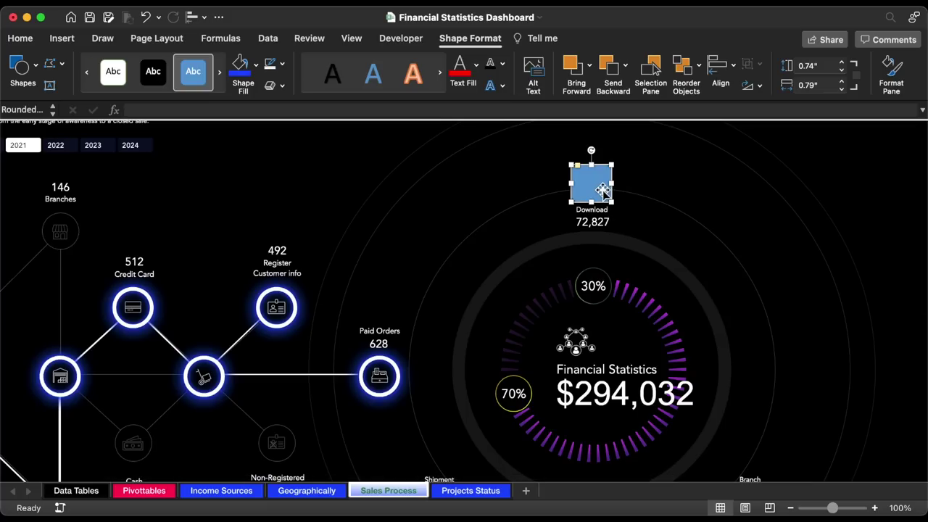
# - Resize the rounded rectangle to a 0.4 by 0.4 inch square positioned above Download
pyautogui.click(842, 71)
pyautogui.click(842, 70)
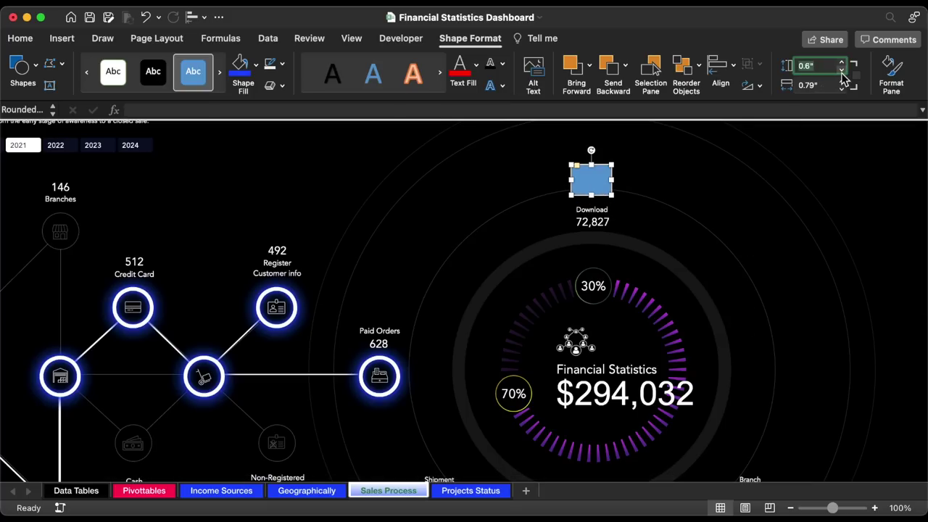
pyautogui.click(842, 70)
pyautogui.click(843, 88)
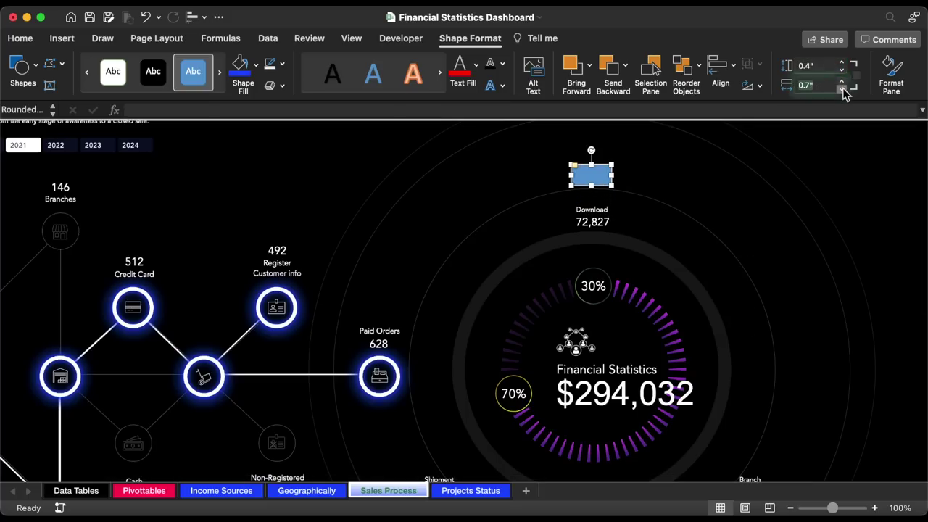
pyautogui.click(843, 88)
pyautogui.click(843, 88)
pyautogui.click(842, 88)
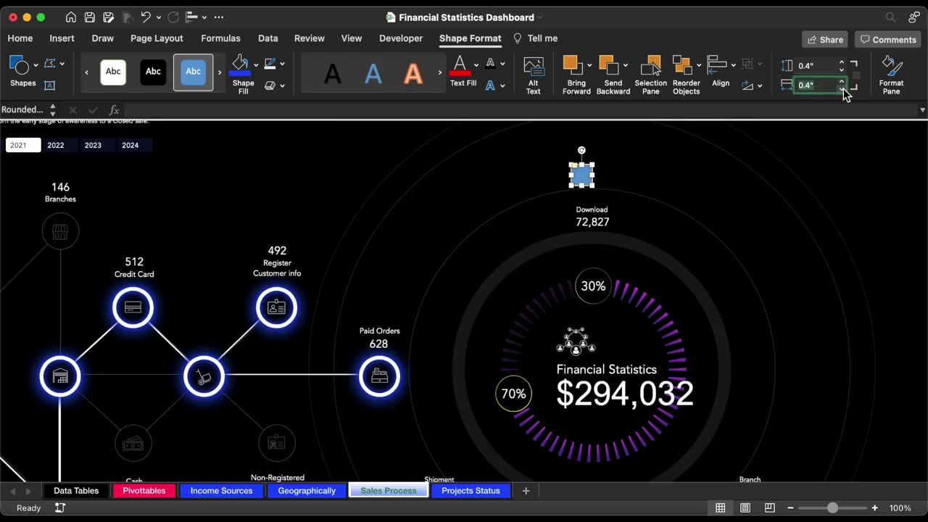
pyautogui.moveTo(583, 176); pyautogui.dragTo(595, 190)
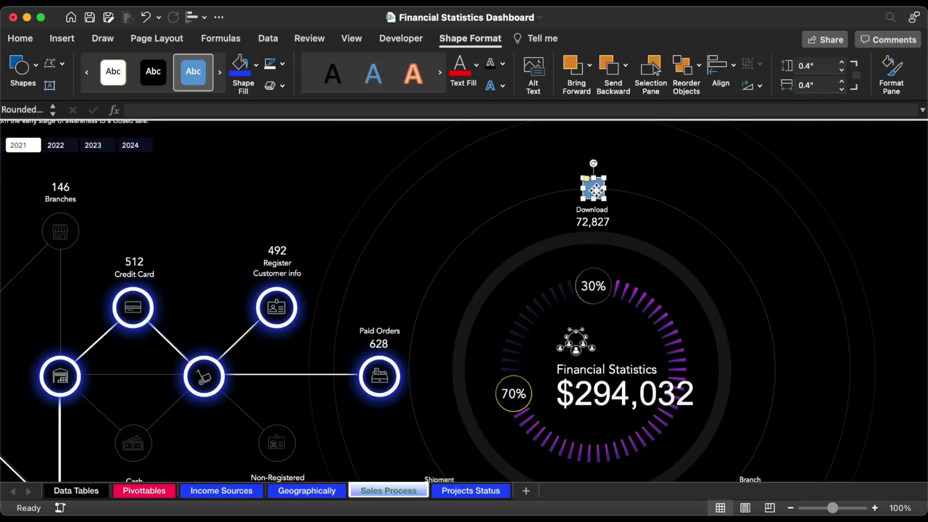
pyautogui.click(891, 73)
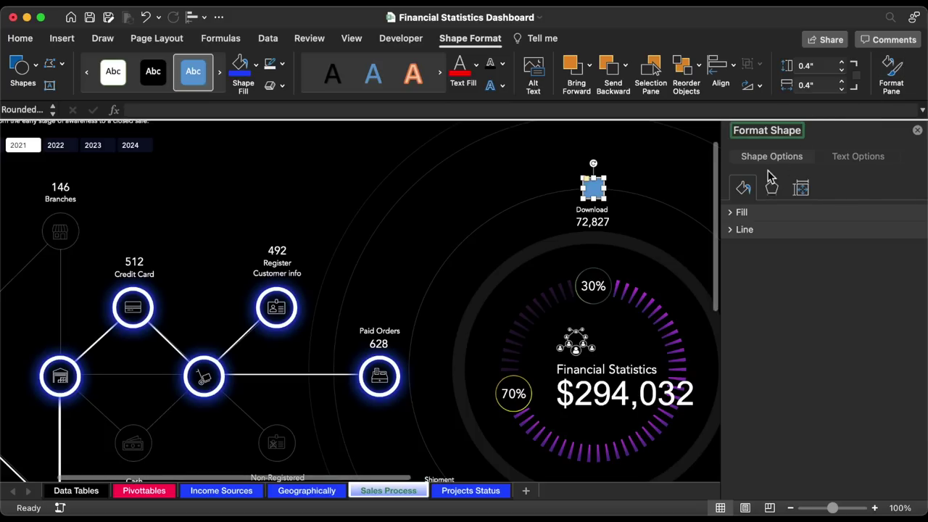
# - Fill the small square with black
pyautogui.click(734, 214)
pyautogui.click(908, 311)
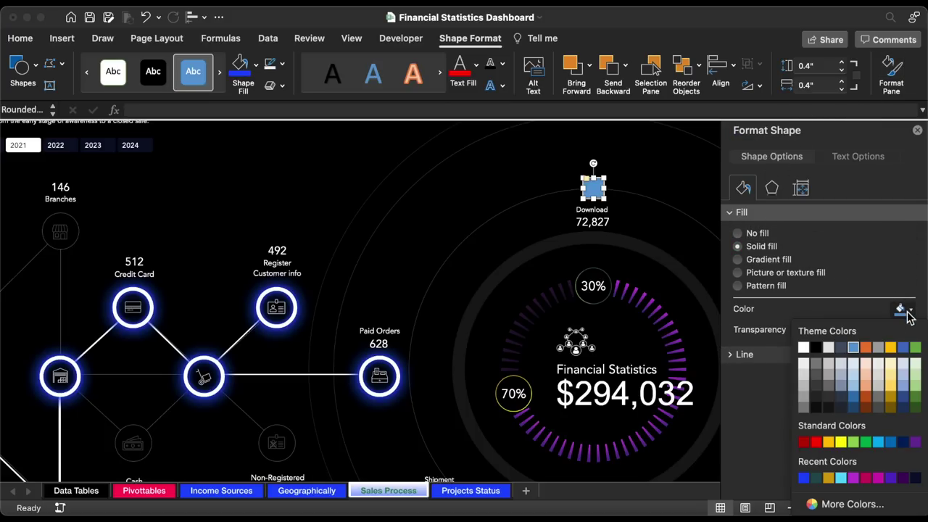
pyautogui.click(816, 349)
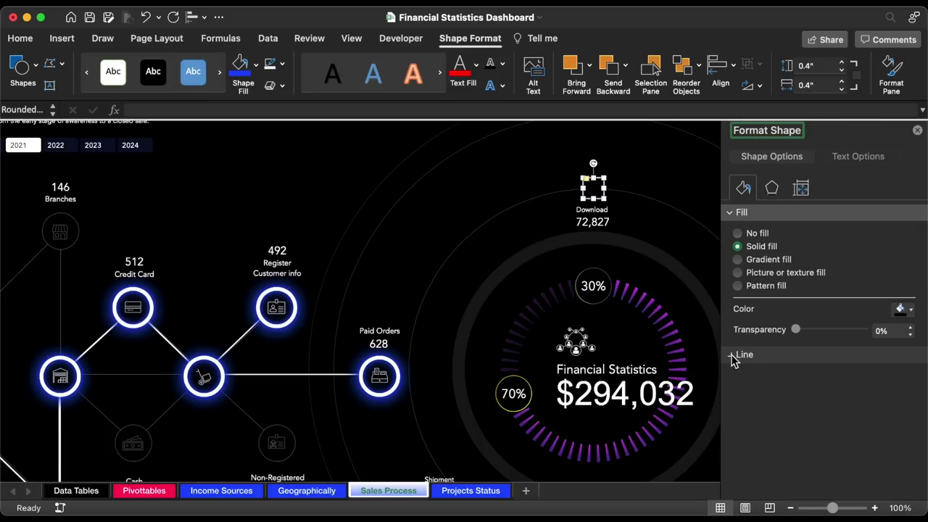
# - Give the square a white 0.25 pt outline at 70% transparency
pyautogui.click(734, 358)
pyautogui.scroll(-3, 841, 391)
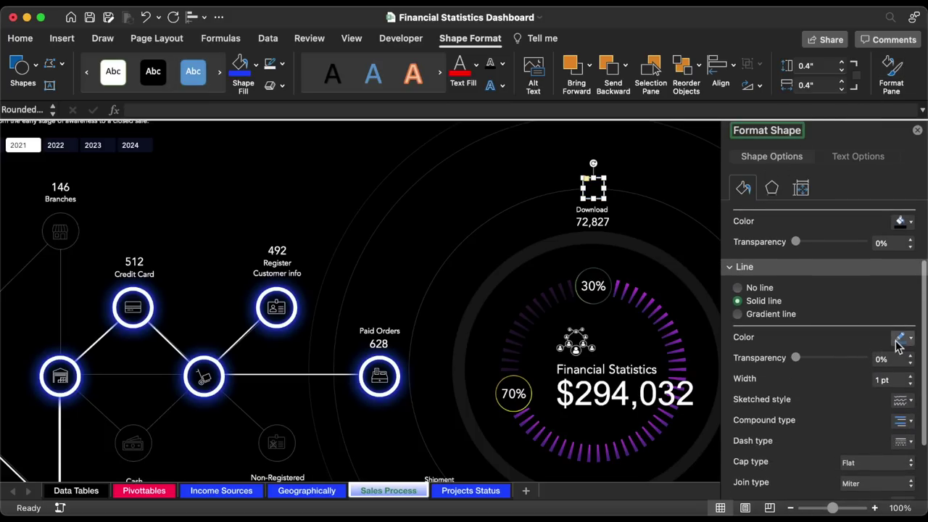
pyautogui.click(900, 341)
pyautogui.click(806, 376)
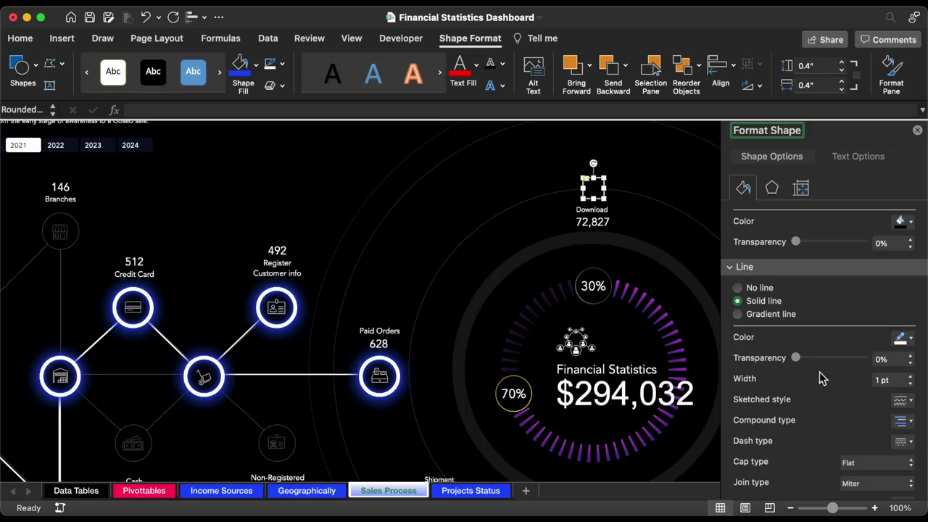
pyautogui.click(884, 360)
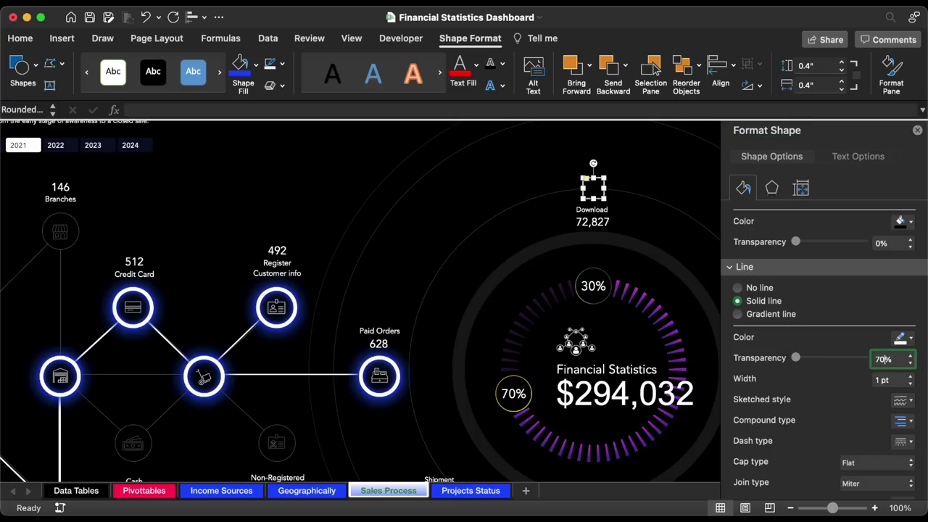
pyautogui.click(910, 384)
pyautogui.click(911, 384)
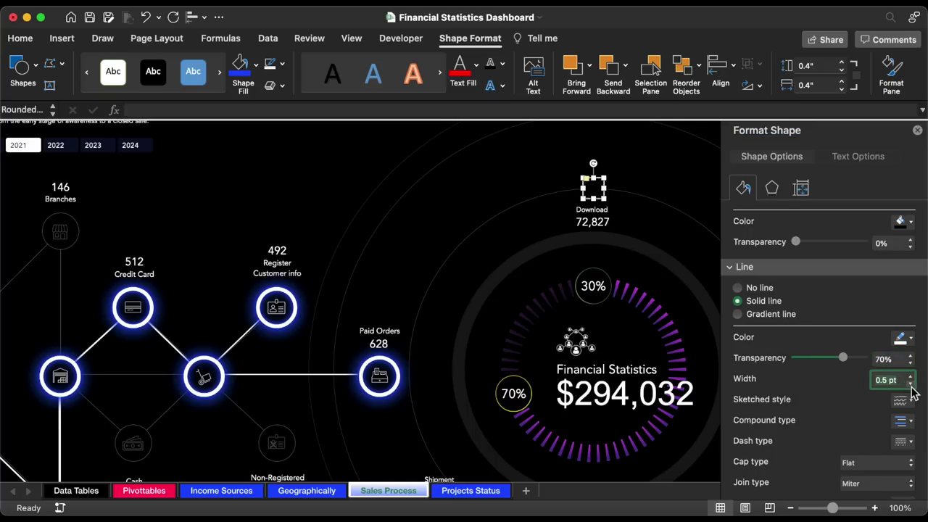
pyautogui.click(919, 132)
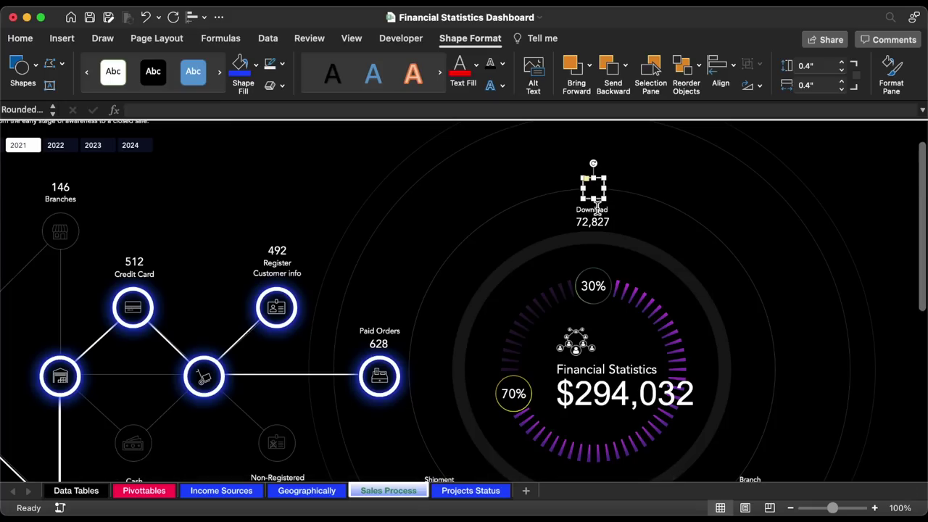
# - Centre-align the square with the Download label
pyautogui.keyDown('shift'); pyautogui.click(599, 209); pyautogui.keyUp('shift')
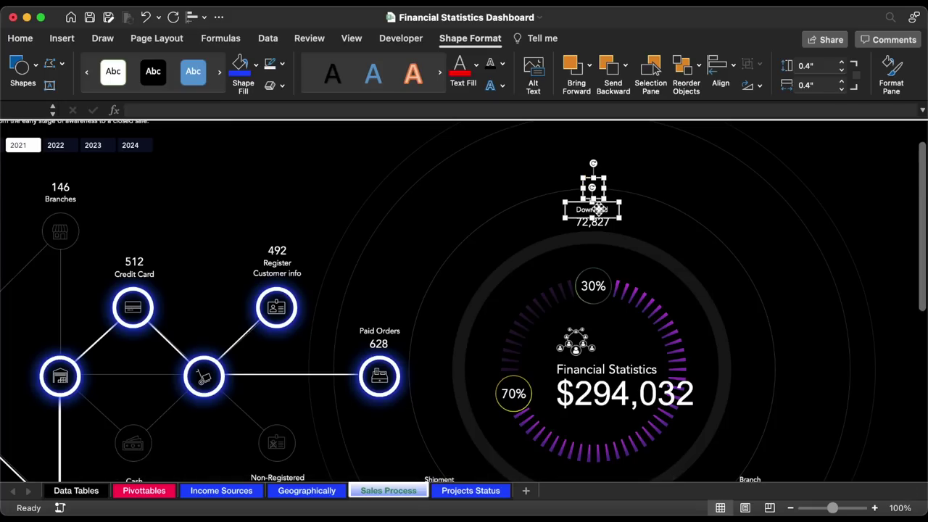
pyautogui.click(194, 17)
pyautogui.click(210, 65)
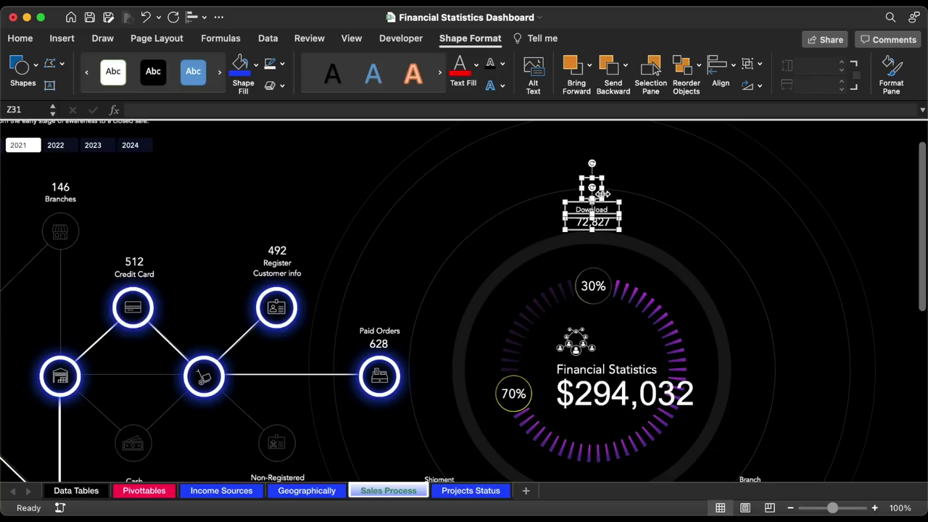
pyautogui.click(616, 190)
pyautogui.click(592, 189)
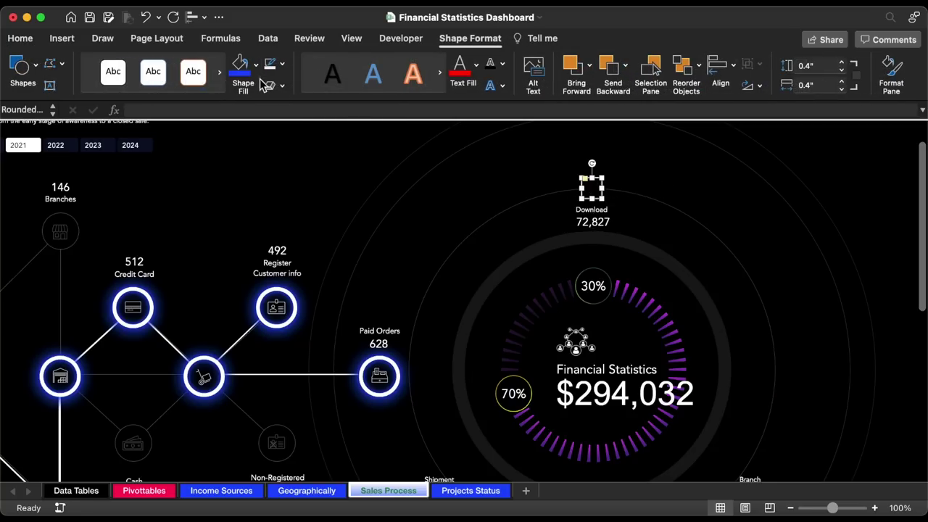
pyautogui.click(61, 40)
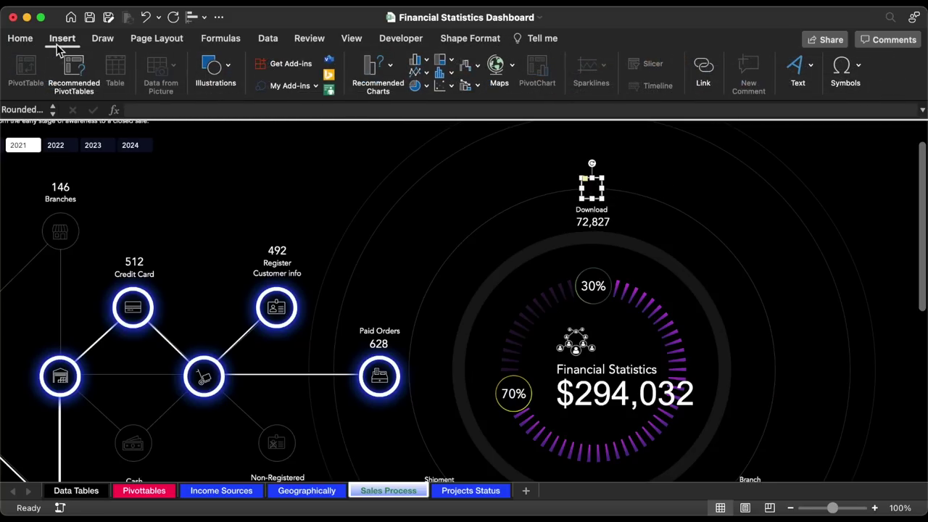
# - Insert a download, a shop-front and an archive-box stock icon and move them onto the dashboard
pyautogui.click(230, 72)
pyautogui.click(193, 109)
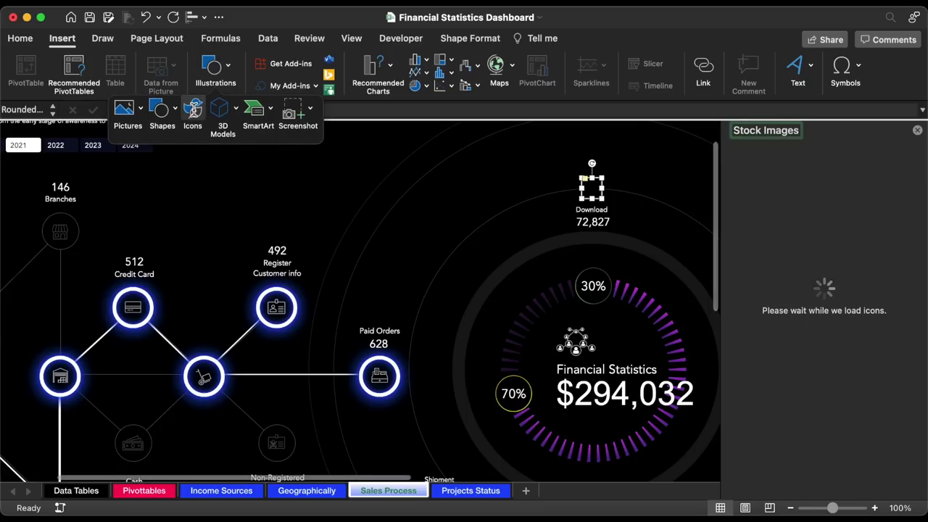
pyautogui.write('download')
pyautogui.click(847, 247)
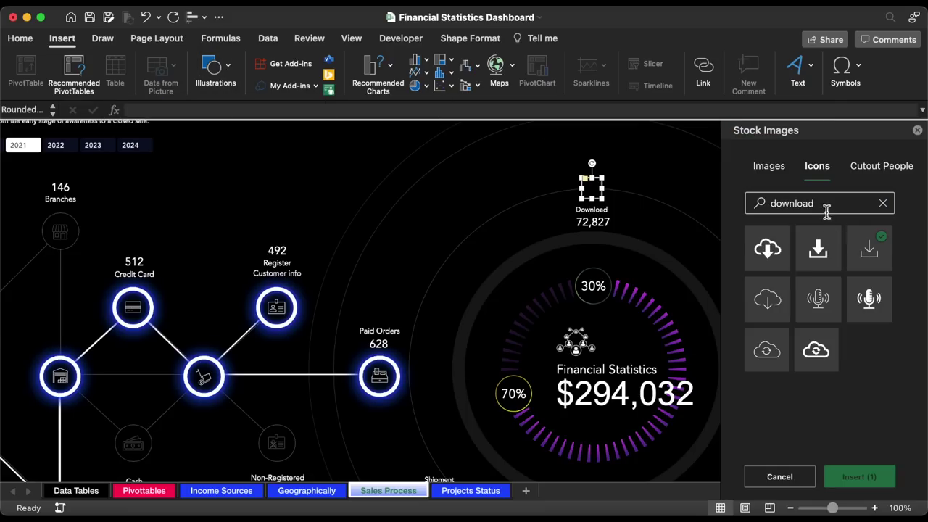
pyautogui.doubleClick(818, 209)
pyautogui.write('shop')
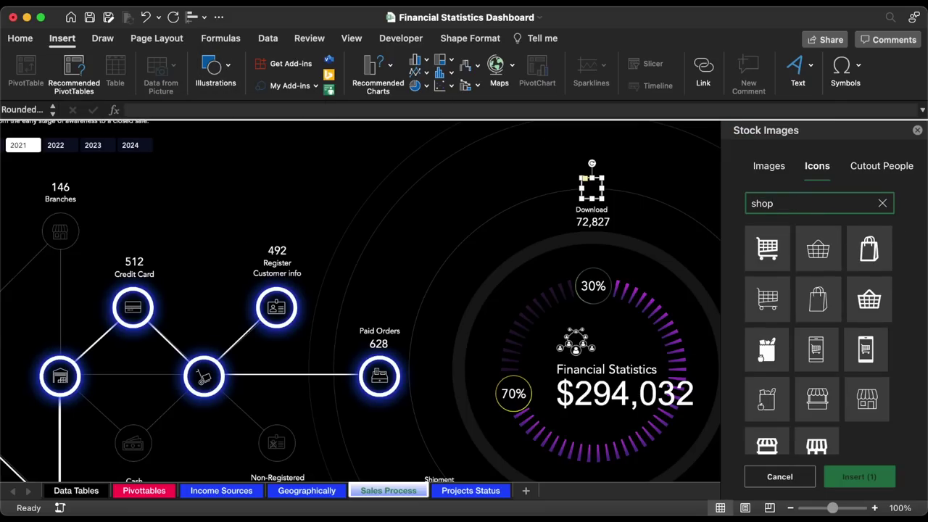
pyautogui.scroll(-1, 845, 265)
pyautogui.click(876, 390)
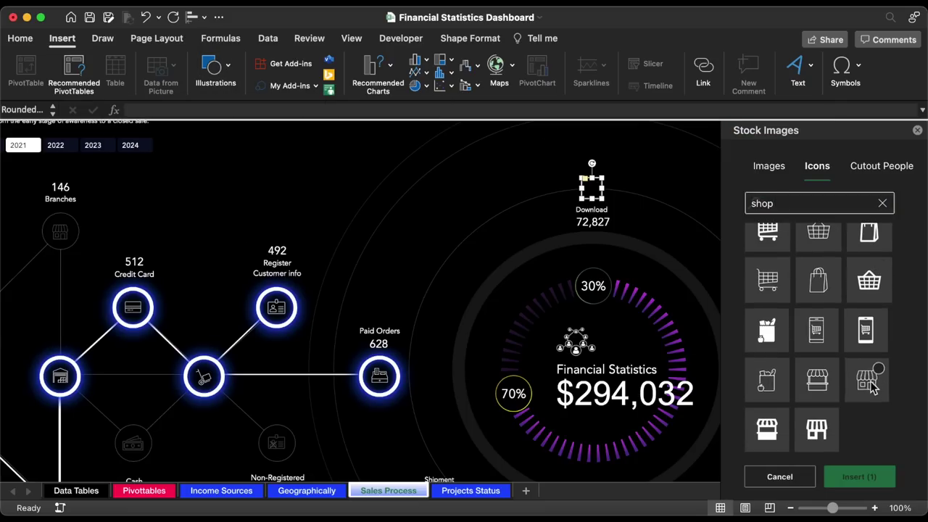
pyautogui.doubleClick(818, 209)
pyautogui.write('box')
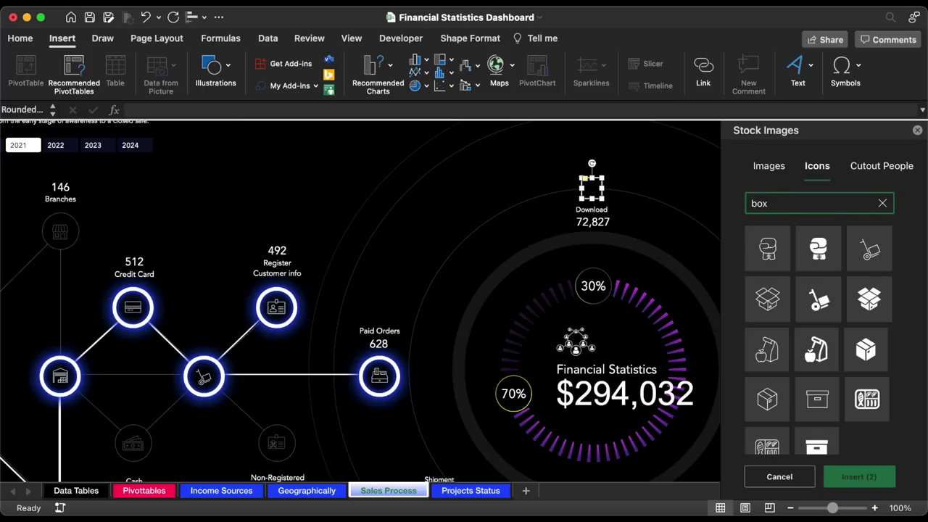
pyautogui.click(816, 406)
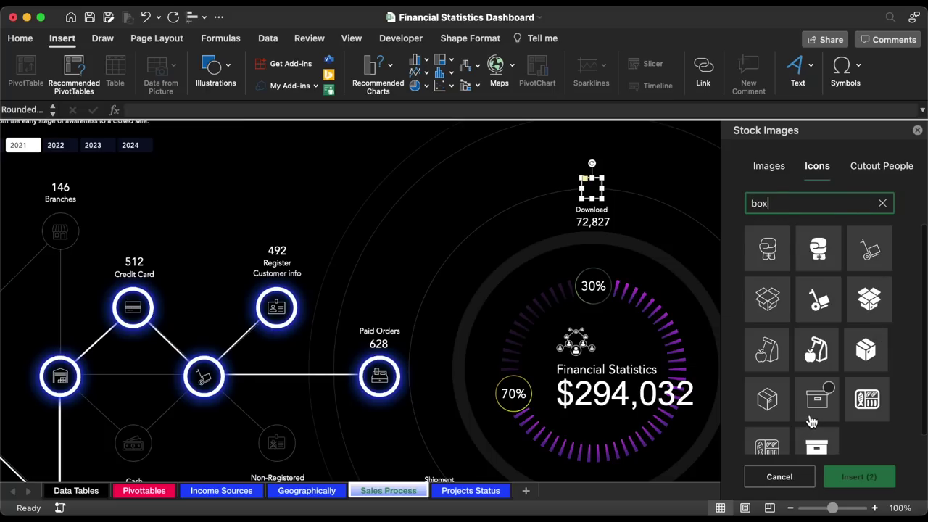
pyautogui.click(859, 478)
pyautogui.moveTo(822, 401); pyautogui.dragTo(412, 190)
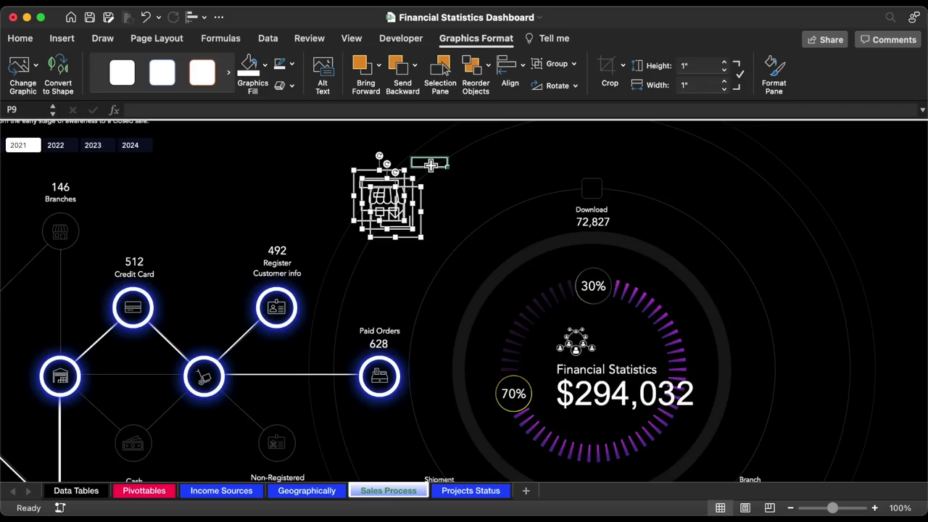
# - Place the download icon above Download and move a spare placeholder above Branch
pyautogui.click(436, 217)
pyautogui.click(391, 199)
pyautogui.moveTo(392, 199); pyautogui.dragTo(491, 326)
pyautogui.click(594, 190)
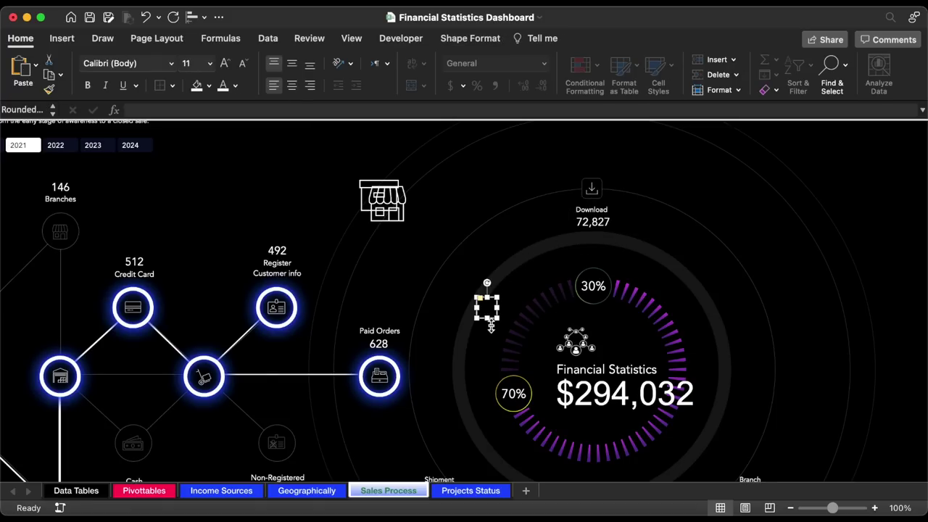
pyautogui.scroll(-3, 491, 327)
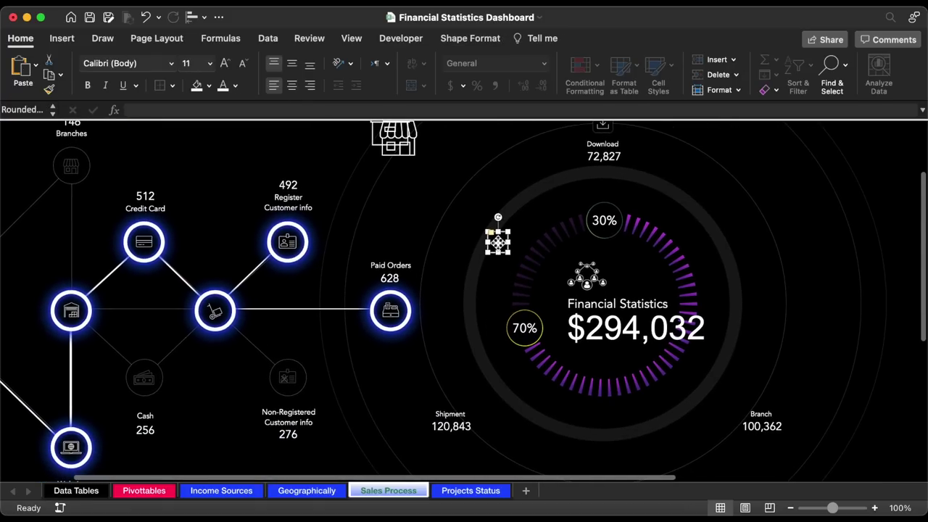
pyautogui.moveTo(498, 243); pyautogui.dragTo(767, 414)
pyautogui.keyDown('shift'); pyautogui.click(761, 427); pyautogui.keyUp('shift')
pyautogui.press('Down')
pyautogui.press('Down')
pyautogui.press('Down')
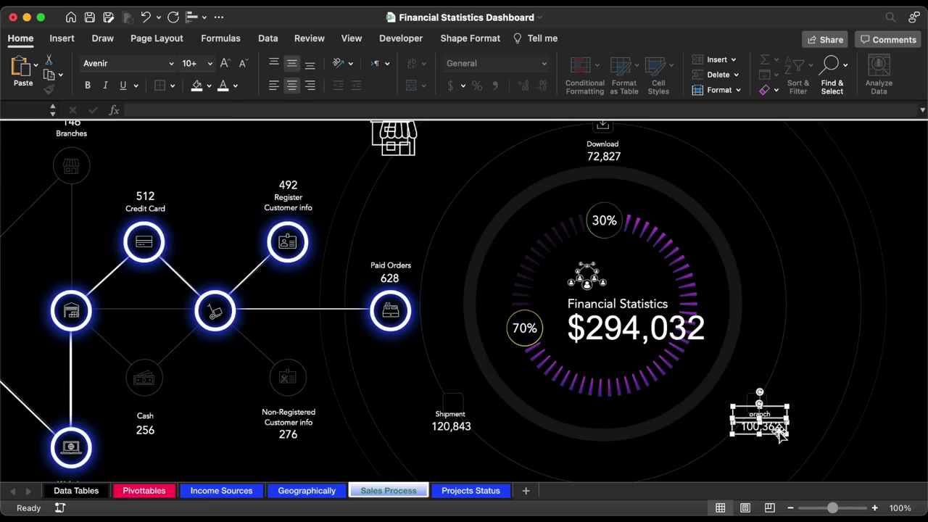
# - Move the storefront icon onto the Branch placeholder
pyautogui.click(447, 414)
pyautogui.keyDown('shift'); pyautogui.click(444, 430); pyautogui.keyUp('shift')
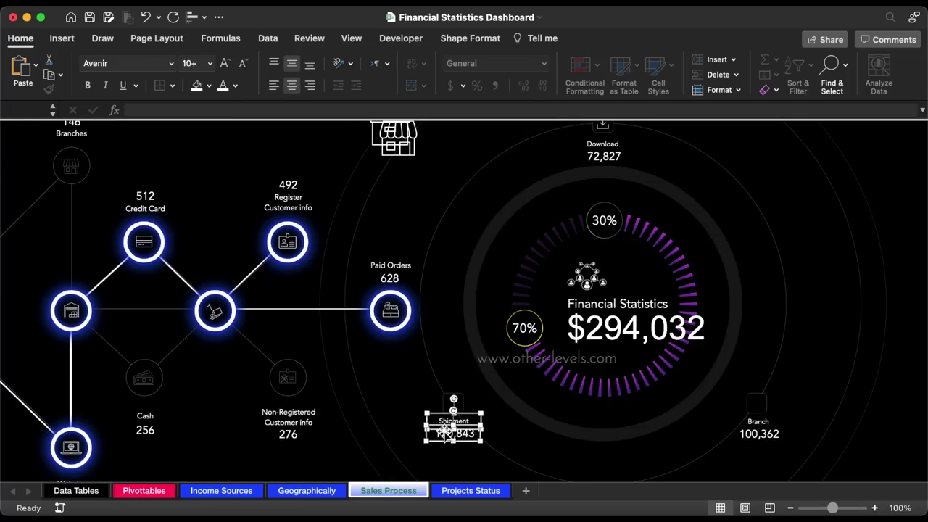
pyautogui.scroll(1, 431, 290)
pyautogui.click(397, 156)
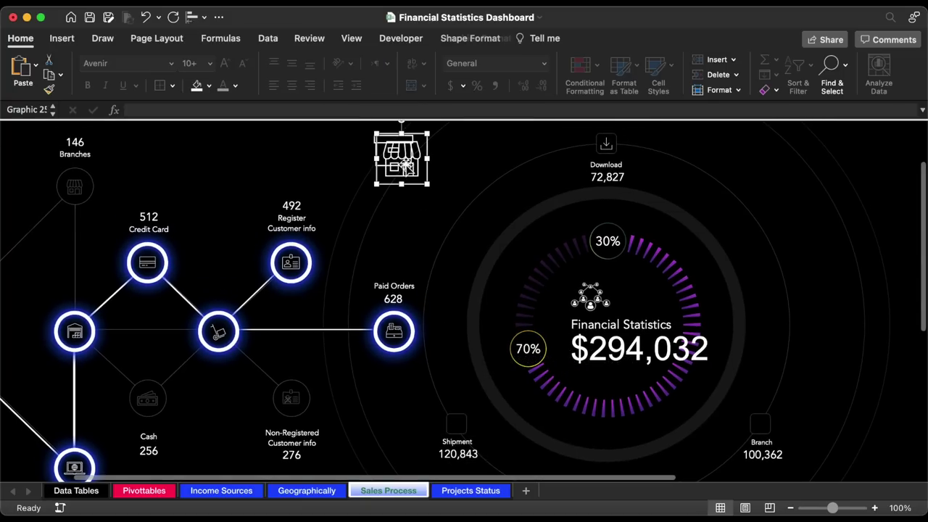
pyautogui.moveTo(397, 156); pyautogui.dragTo(761, 422)
# - Shrink the archive box icon, bring it to front, and place it above Shipment
pyautogui.click(410, 149)
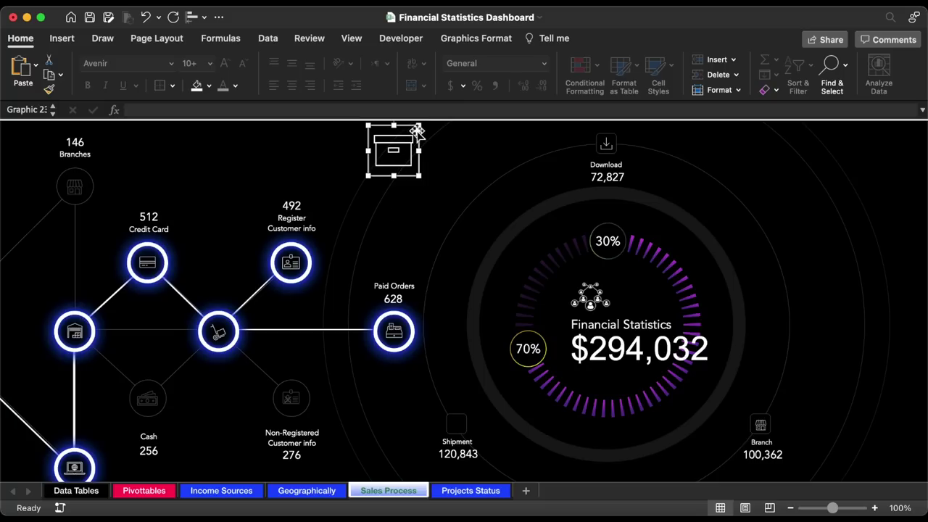
pyautogui.moveTo(419, 127); pyautogui.dragTo(389, 158)
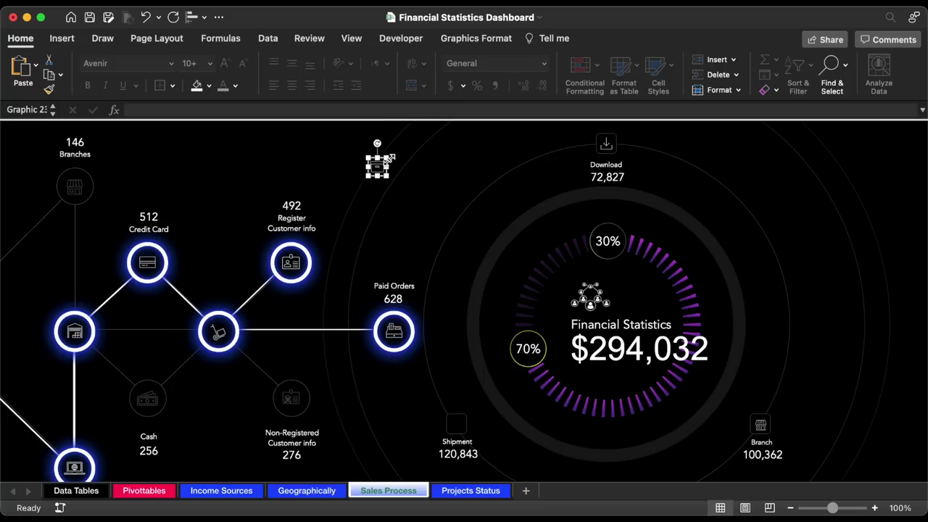
pyautogui.rightClick(384, 174)
pyautogui.moveTo(481, 301)
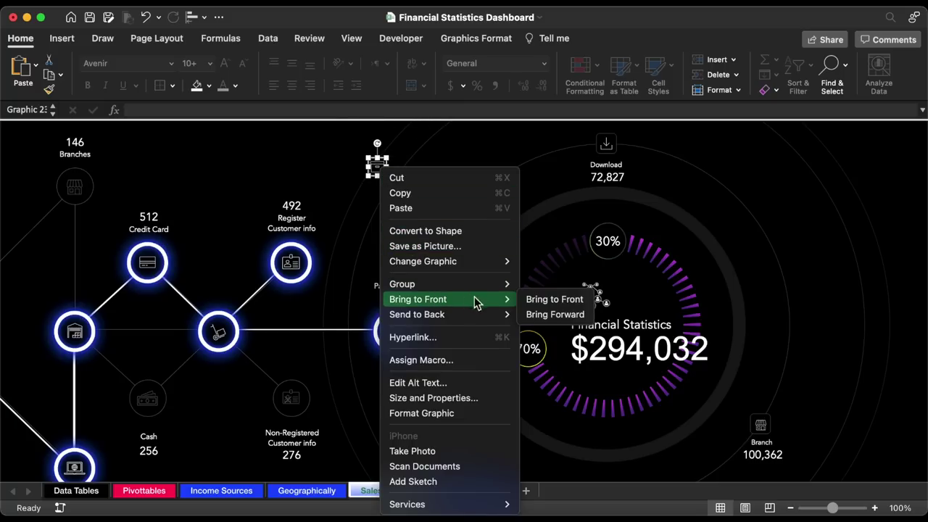
pyautogui.click(527, 299)
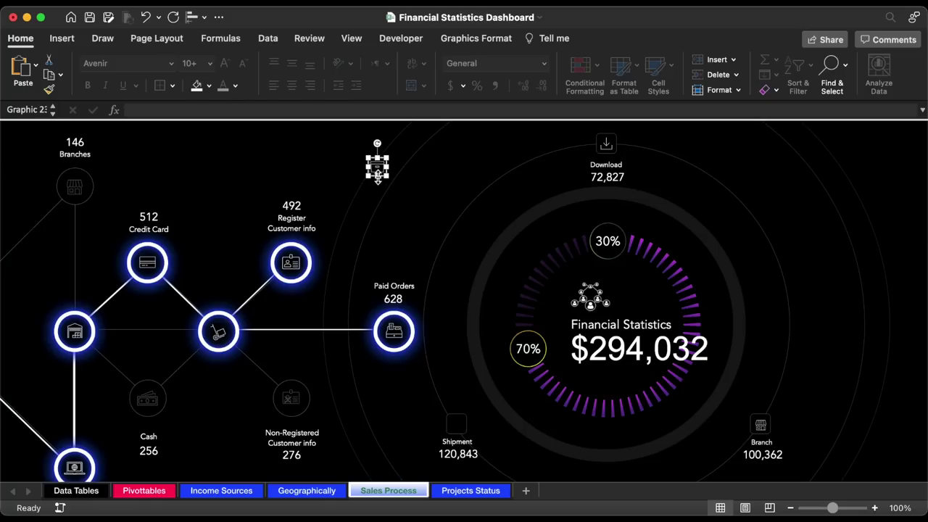
pyautogui.moveTo(377, 167); pyautogui.dragTo(456, 432)
pyautogui.click(800, 415)
pyautogui.hscroll(-5, 800, 414)
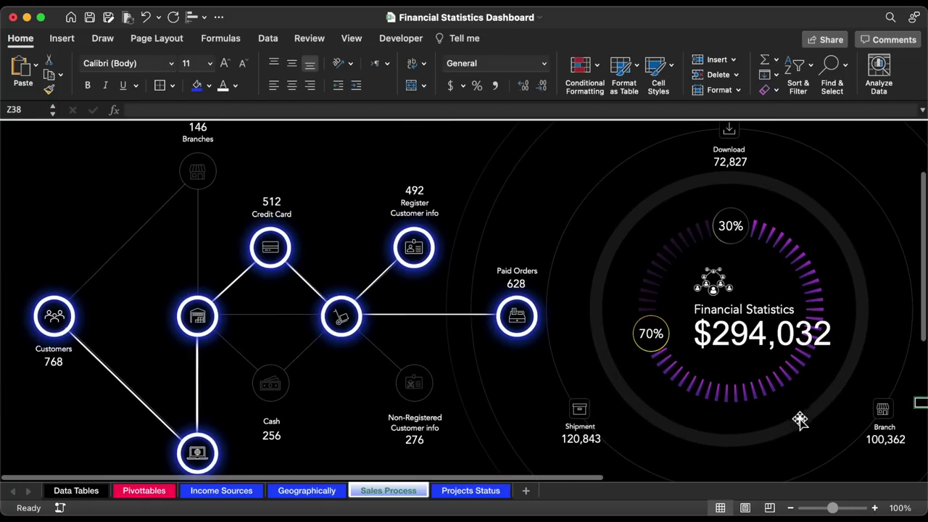
pyautogui.scroll(3, 383, 186)
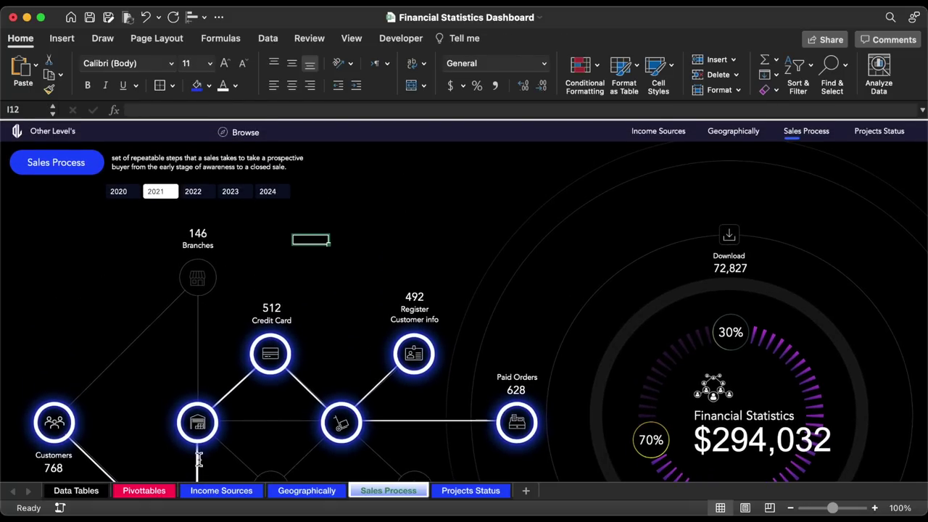
pyautogui.click(163, 492)
# - Copy the delivery type pivot table to DM4 and make it count delivery types
pyautogui.moveTo(68, 174); pyautogui.dragTo(149, 229)
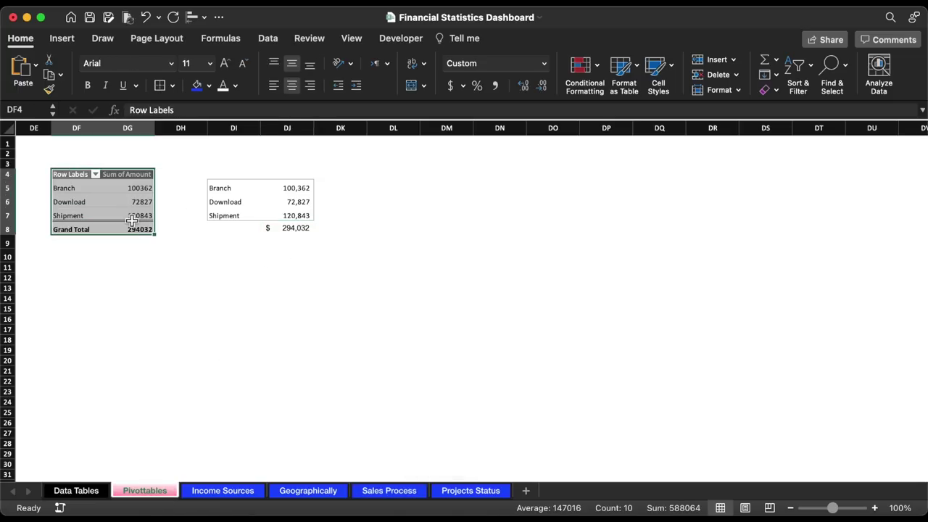
pyautogui.press('super+c')
pyautogui.click(433, 178)
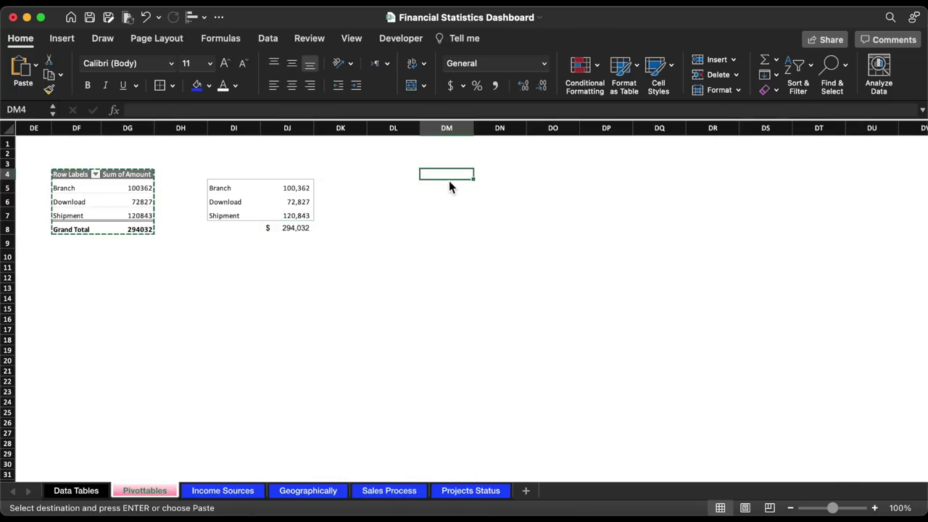
pyautogui.press('super+v')
pyautogui.hscroll(5, 469, 187)
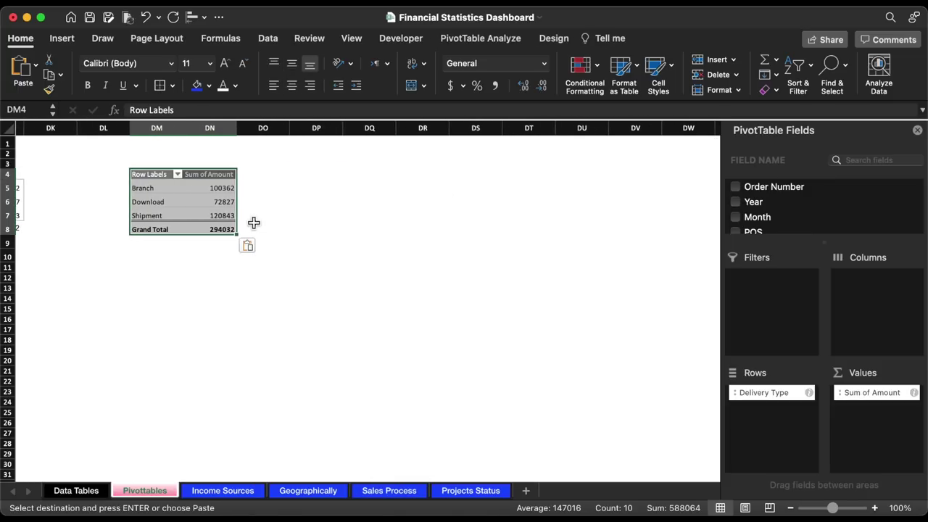
pyautogui.click(207, 201)
pyautogui.scroll(-5, 799, 231)
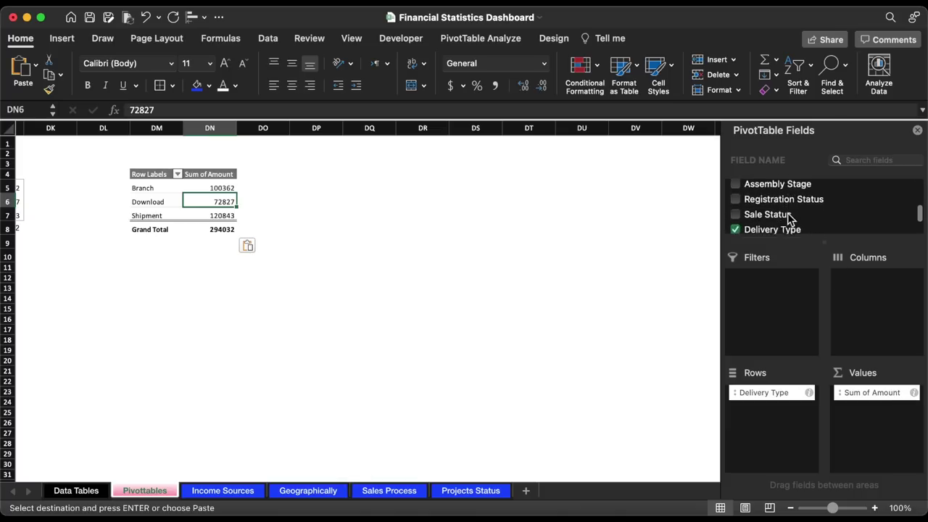
pyautogui.moveTo(874, 392); pyautogui.dragTo(653, 293)
pyautogui.moveTo(768, 201); pyautogui.dragTo(895, 440)
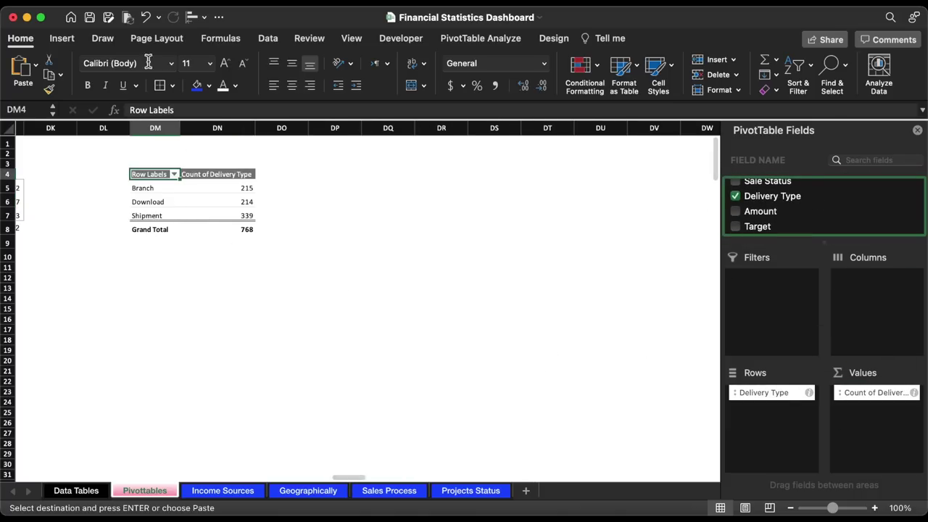
# - Insert a clustered bar chart of the new pivot beside it
pyautogui.click(62, 38)
pyautogui.click(418, 59)
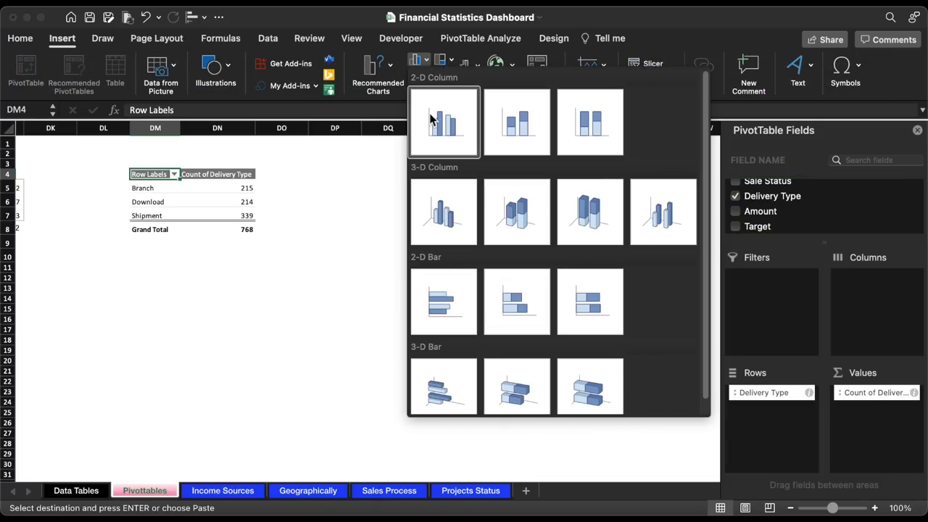
pyautogui.click(452, 294)
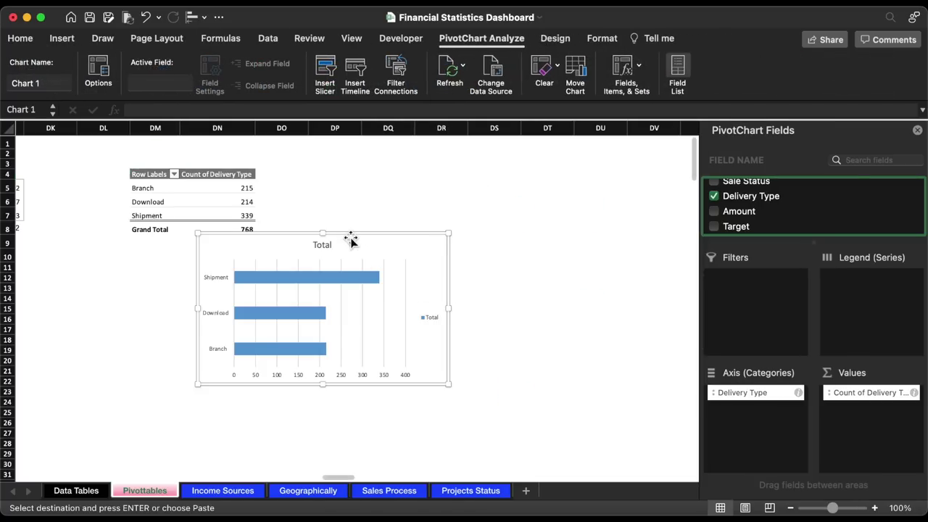
pyautogui.moveTo(351, 239); pyautogui.dragTo(495, 249)
# - Remove the chart's horizontal axis labels, legend, title and gridlines
pyautogui.click(526, 378)
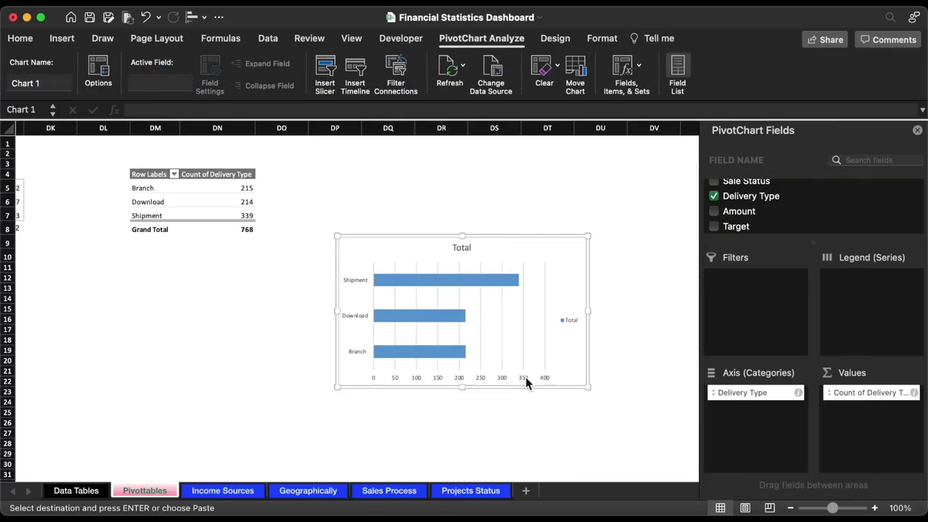
pyautogui.press('Delete')
pyautogui.click(567, 322)
pyautogui.press('Delete')
pyautogui.click(468, 258)
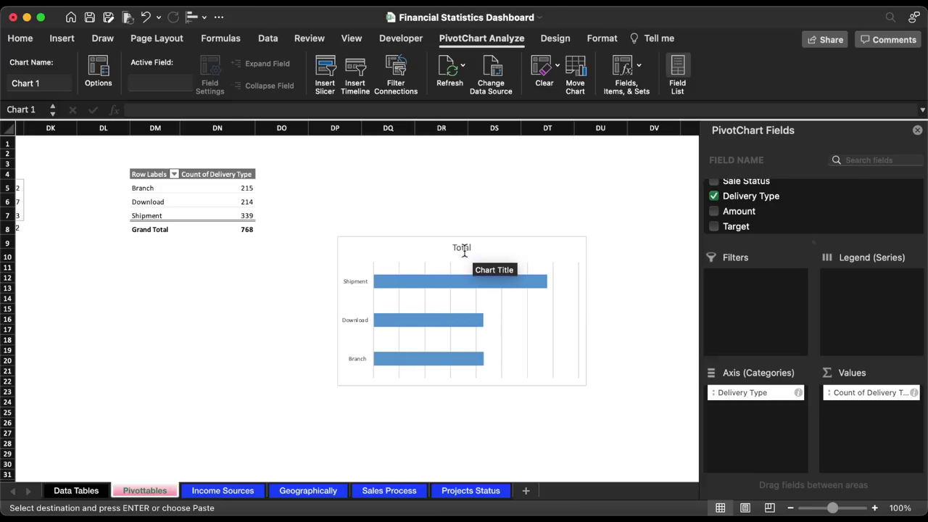
pyautogui.press('Delete')
pyautogui.click(529, 315)
pyautogui.press('Delete')
# - Make the bar chart shorter and narrower, then cut it from the sheet
pyautogui.moveTo(462, 237); pyautogui.dragTo(461, 310)
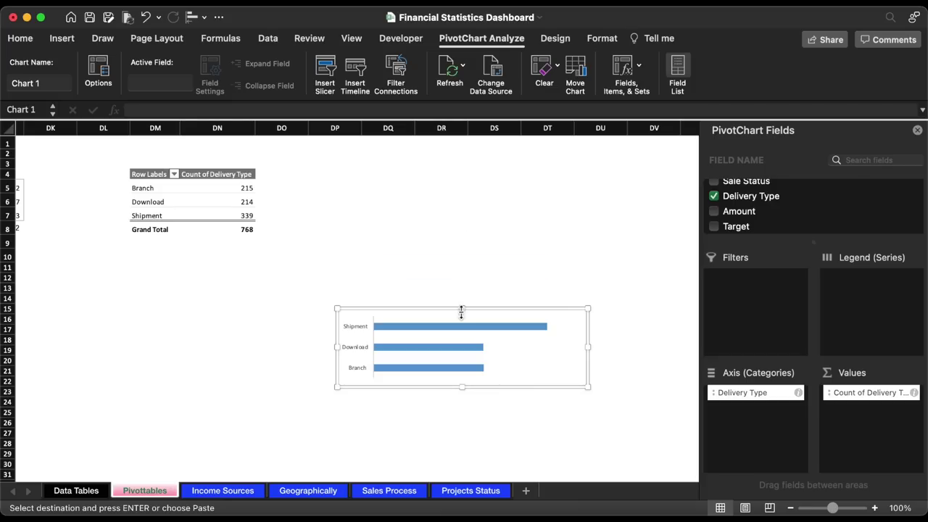
pyautogui.moveTo(589, 352); pyautogui.dragTo(491, 354)
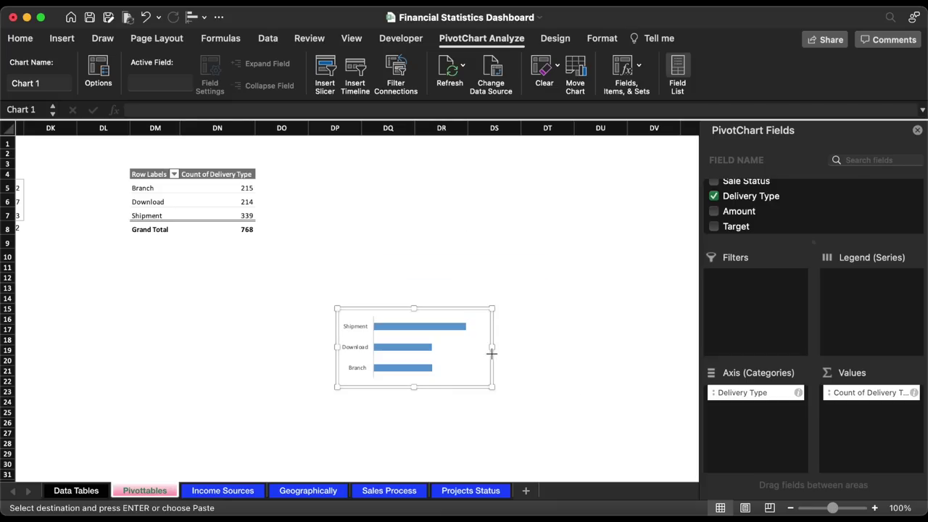
pyautogui.press('cmd+x')
# - Paste the delivery bar chart onto the Sales Process dashboard and move it near the top
pyautogui.click(392, 491)
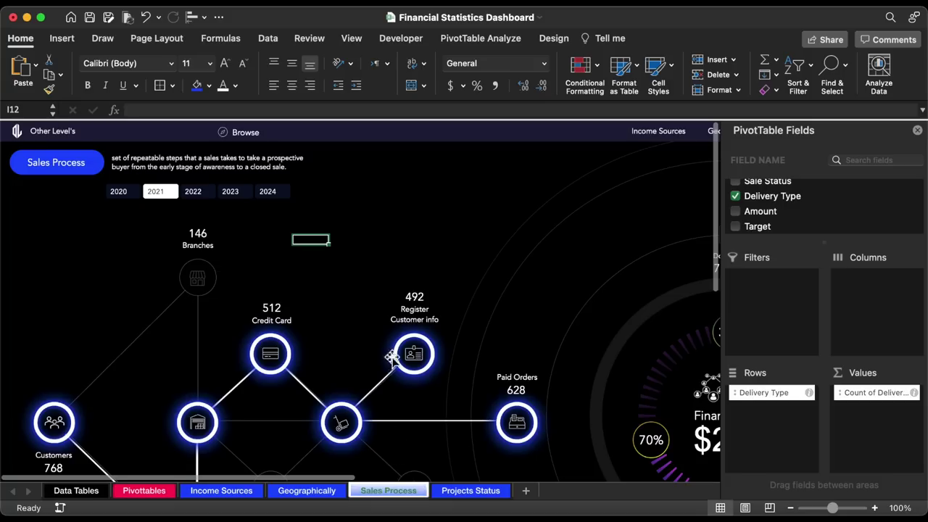
pyautogui.press('super+v')
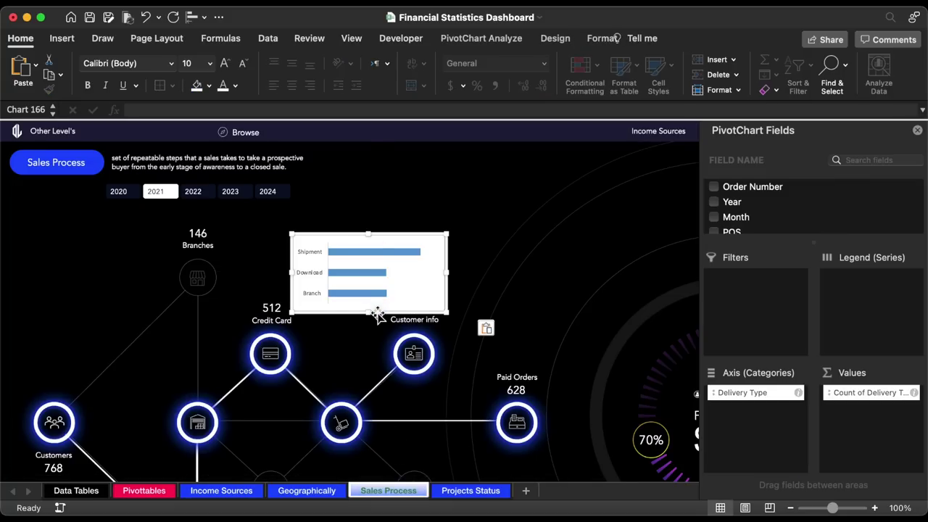
pyautogui.moveTo(377, 311); pyautogui.dragTo(482, 226)
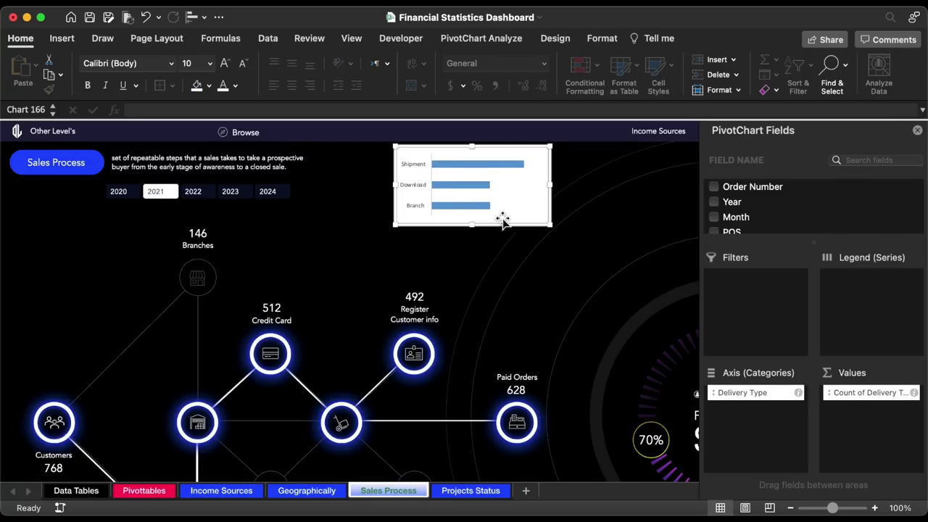
# - Give the bars a gradient fill starting with a purple 9947F7 stop
pyautogui.click(465, 168)
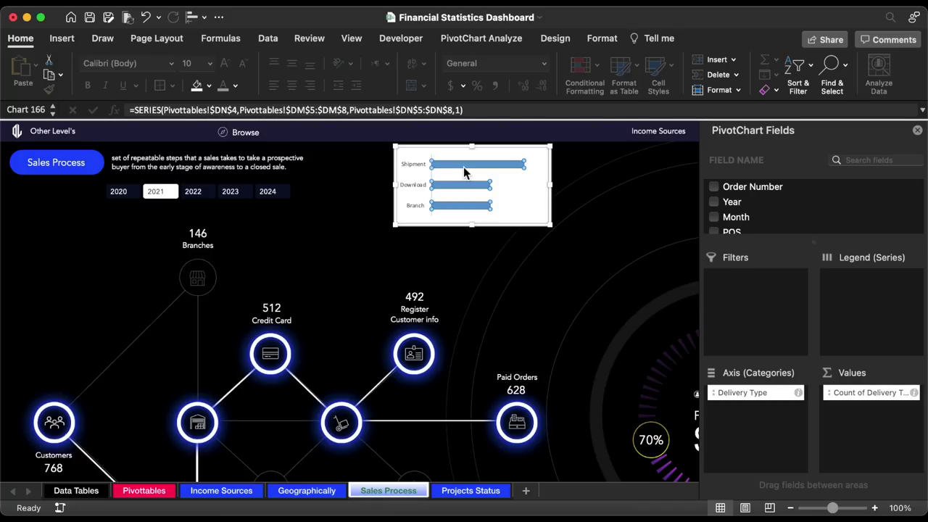
pyautogui.doubleClick(465, 172)
pyautogui.click(743, 163)
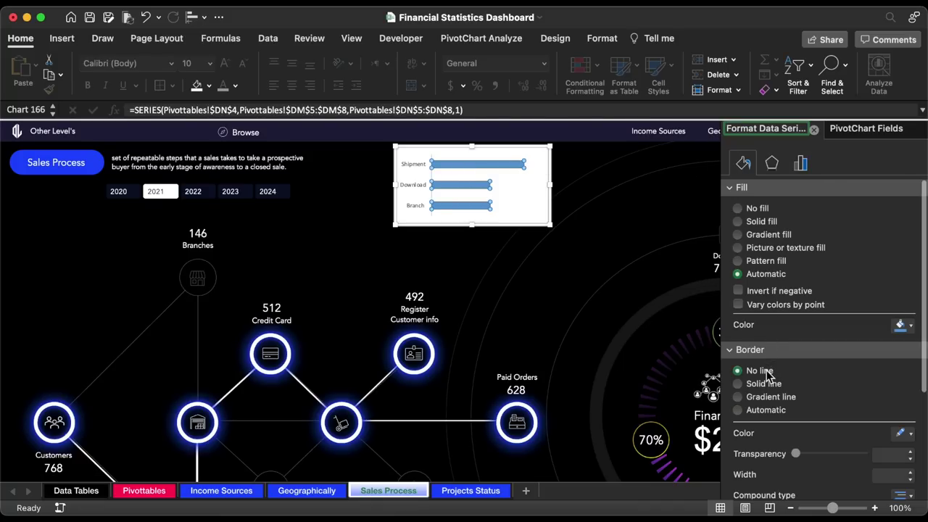
pyautogui.click(769, 235)
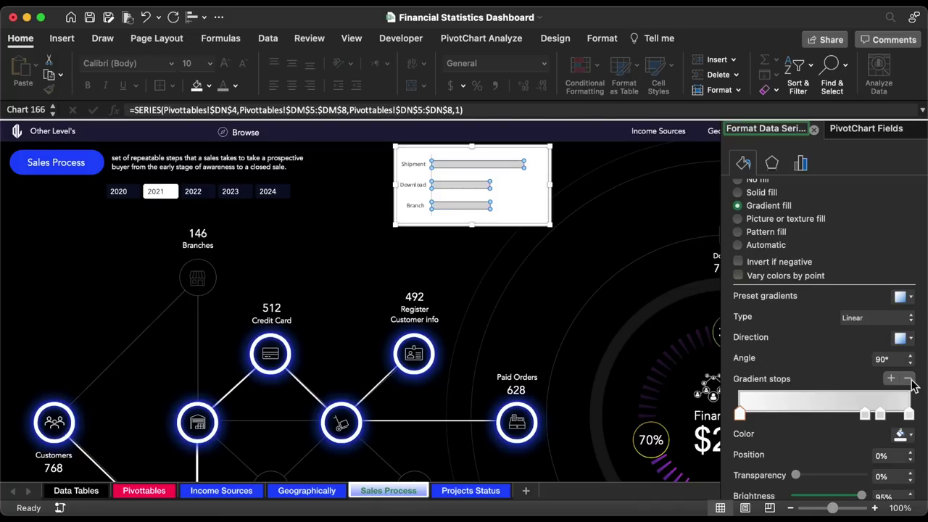
pyautogui.click(902, 433)
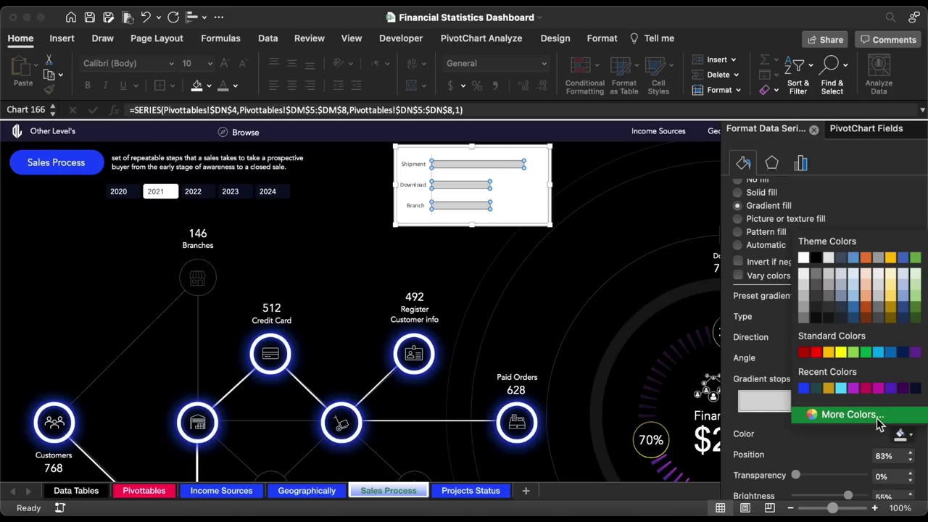
pyautogui.click(853, 416)
pyautogui.press('super+v')
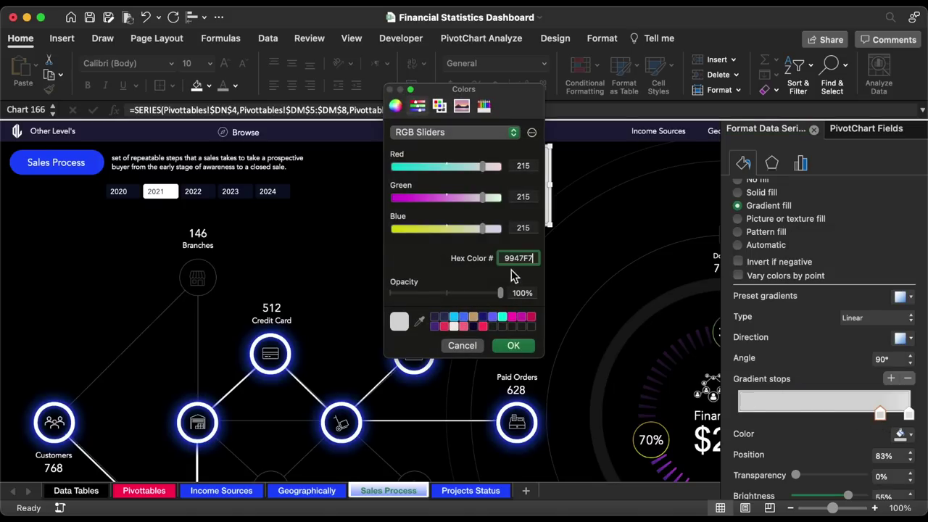
pyautogui.click(514, 346)
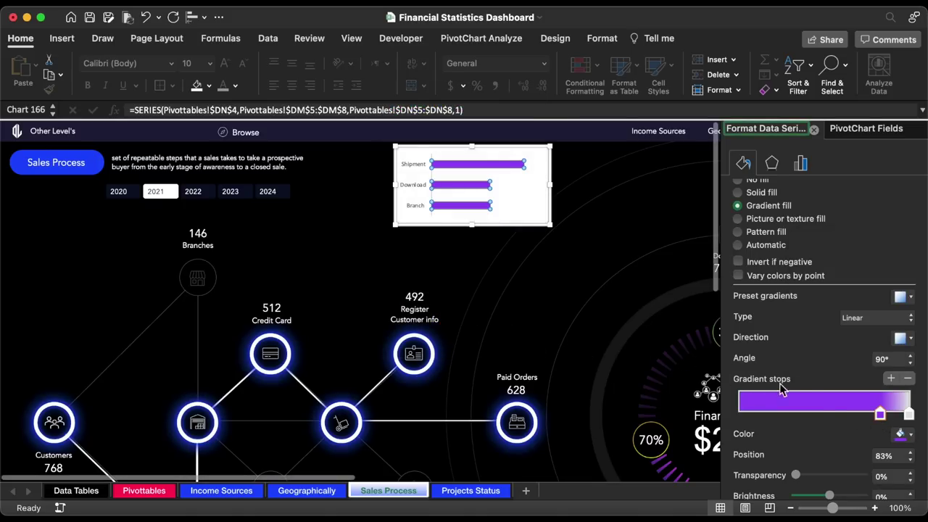
pyautogui.moveTo(880, 412); pyautogui.dragTo(740, 415)
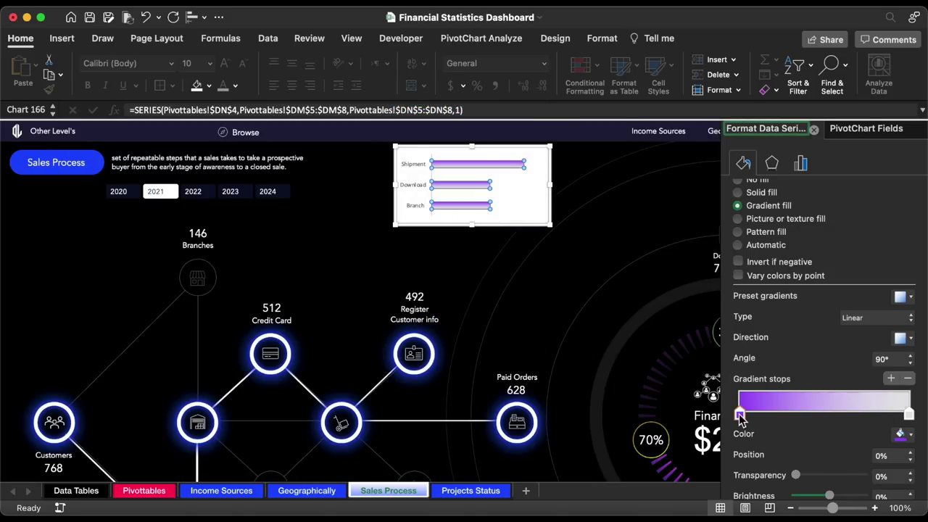
# - Set the gradient to 180°, with the right stop teal 00F1DF at 40% transparency
pyautogui.click(904, 346)
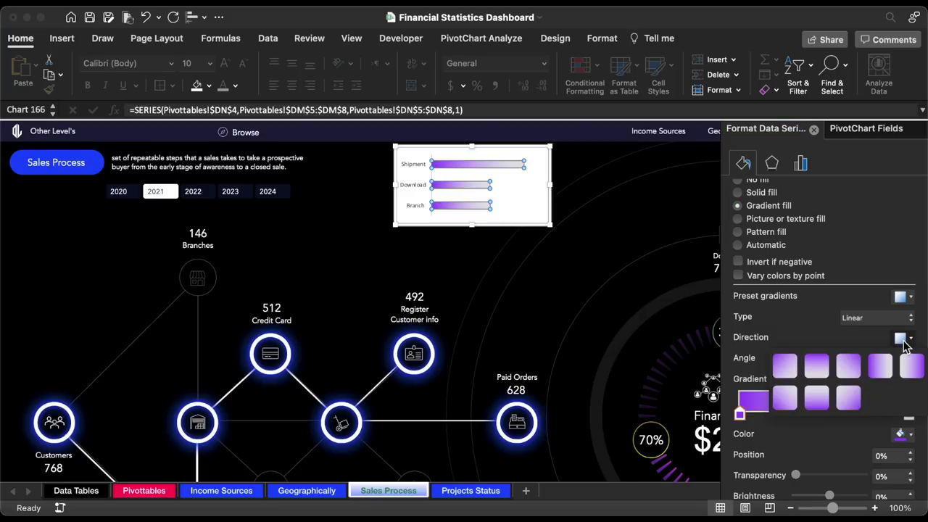
pyautogui.click(908, 361)
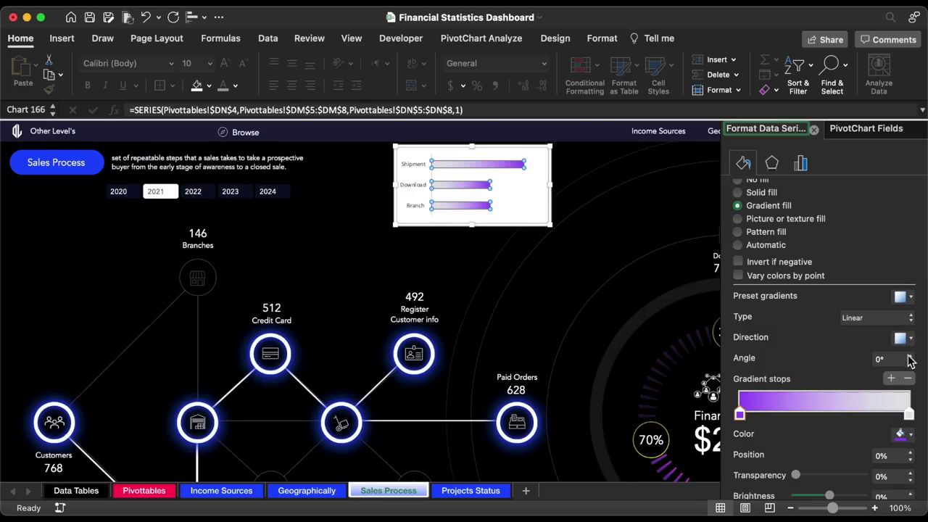
pyautogui.click(909, 416)
pyautogui.click(904, 434)
pyautogui.click(847, 415)
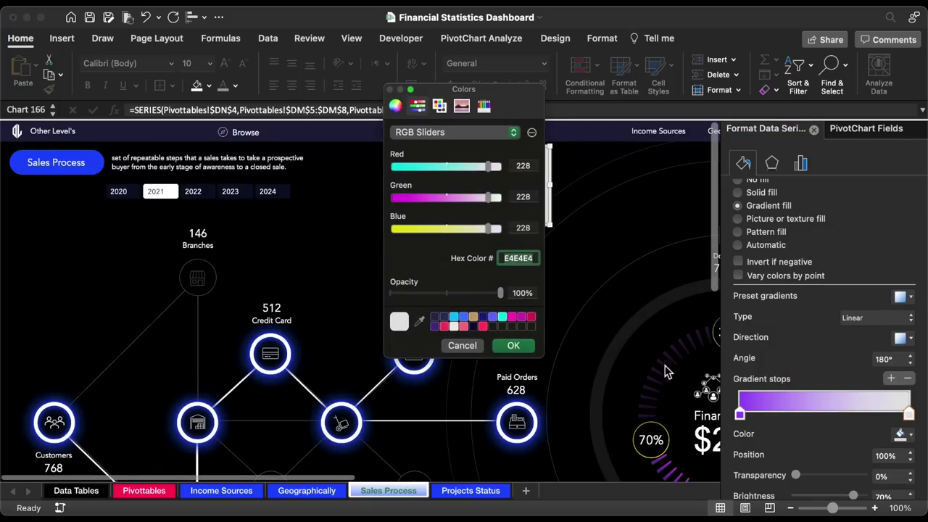
pyautogui.click(512, 346)
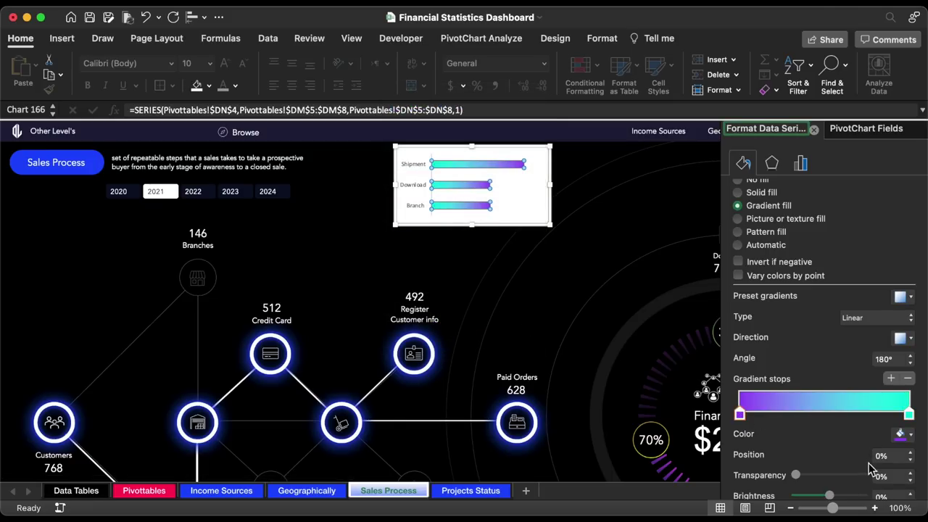
pyautogui.click(889, 477)
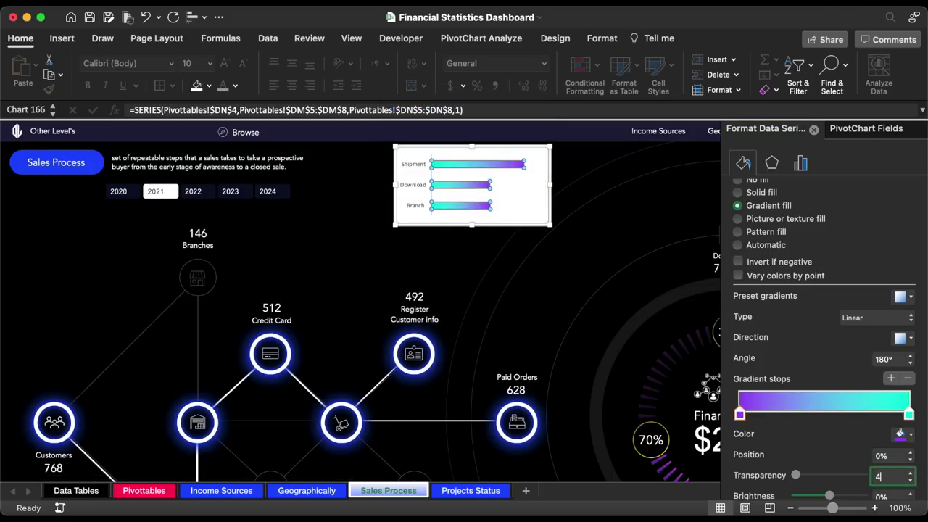
pyautogui.write('40')
pyautogui.press('Return')
pyautogui.press('Escape')
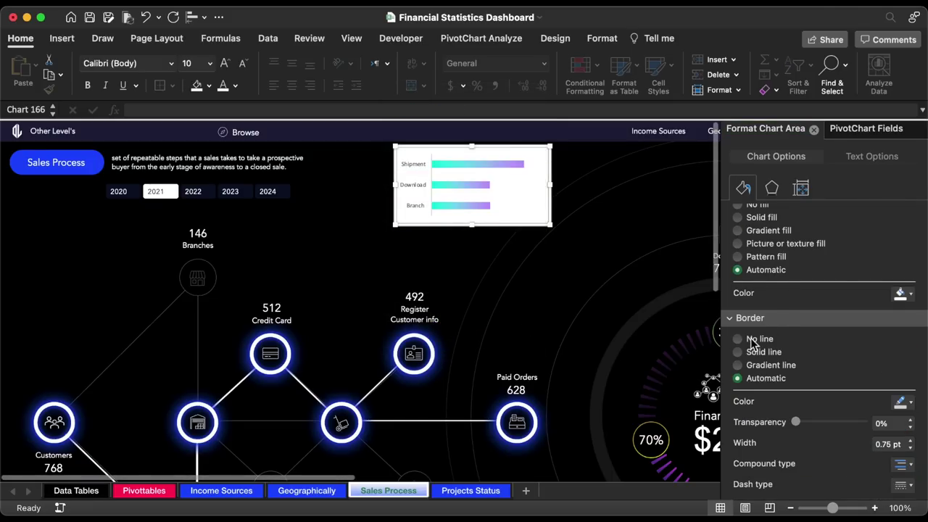
# - Set the chart area to No fill and enlarge the Shipment, Download, Branch labels in Avenir
pyautogui.scroll(2, 751, 343)
pyautogui.click(741, 233)
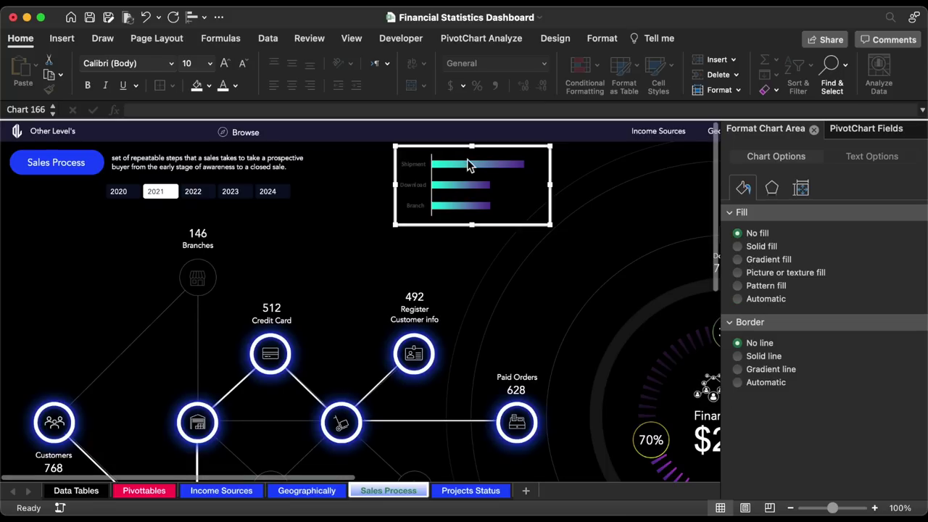
pyautogui.click(420, 169)
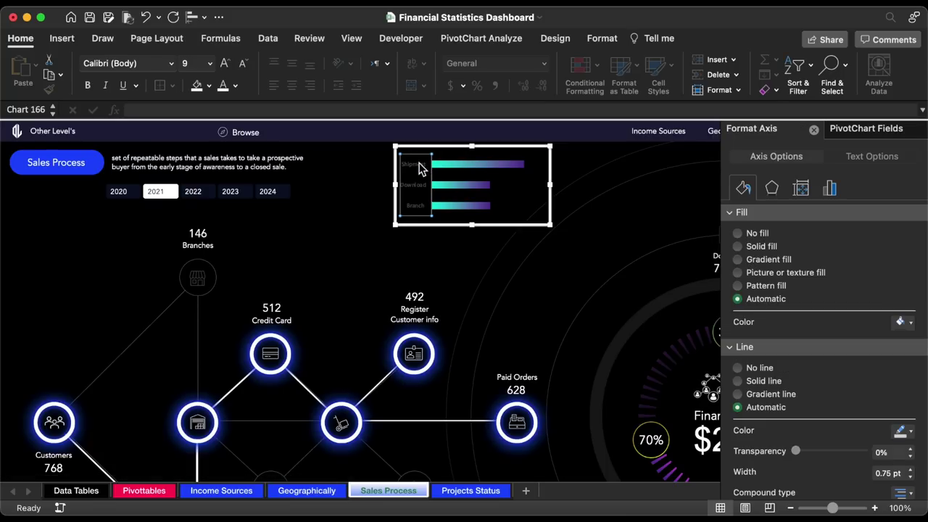
pyautogui.click(226, 63)
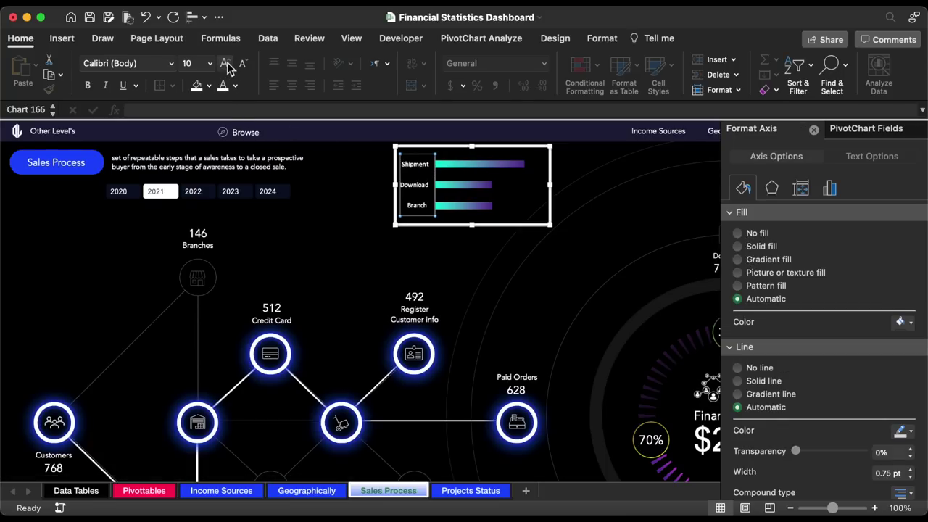
pyautogui.click(172, 63)
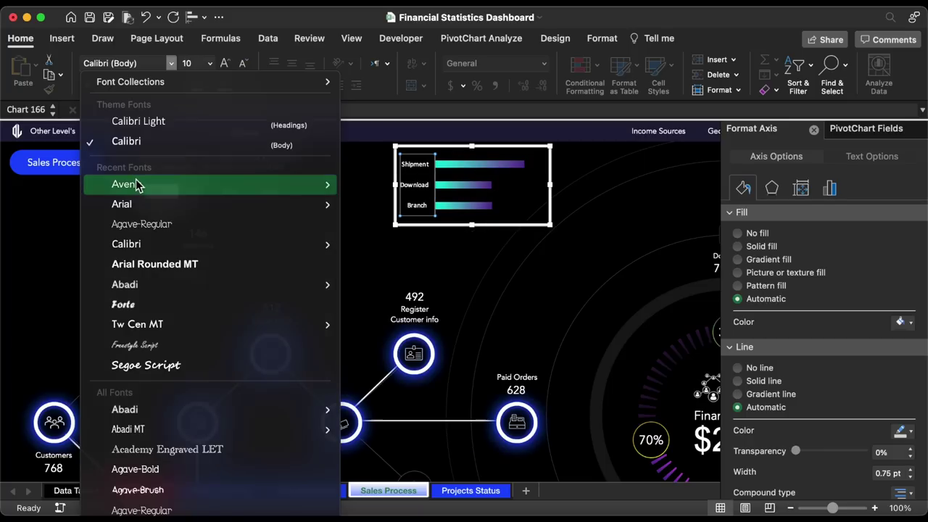
pyautogui.click(138, 186)
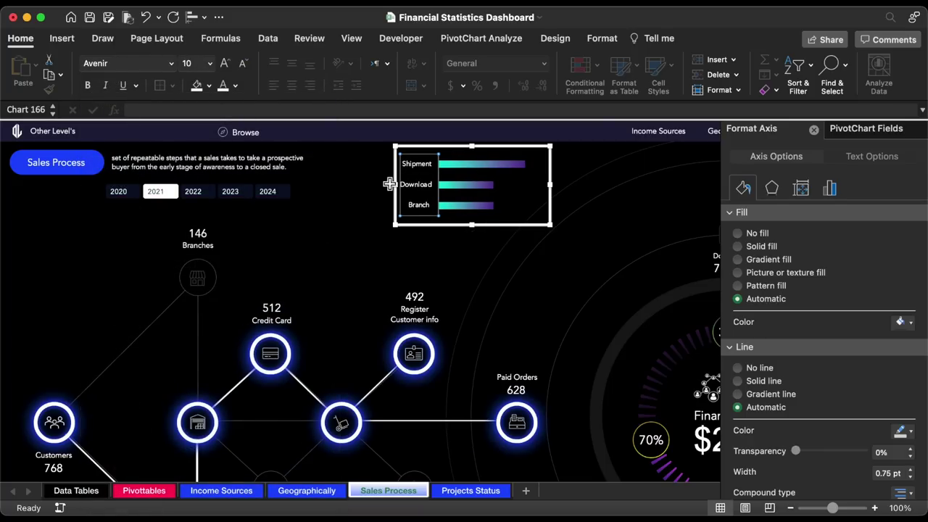
pyautogui.click(602, 39)
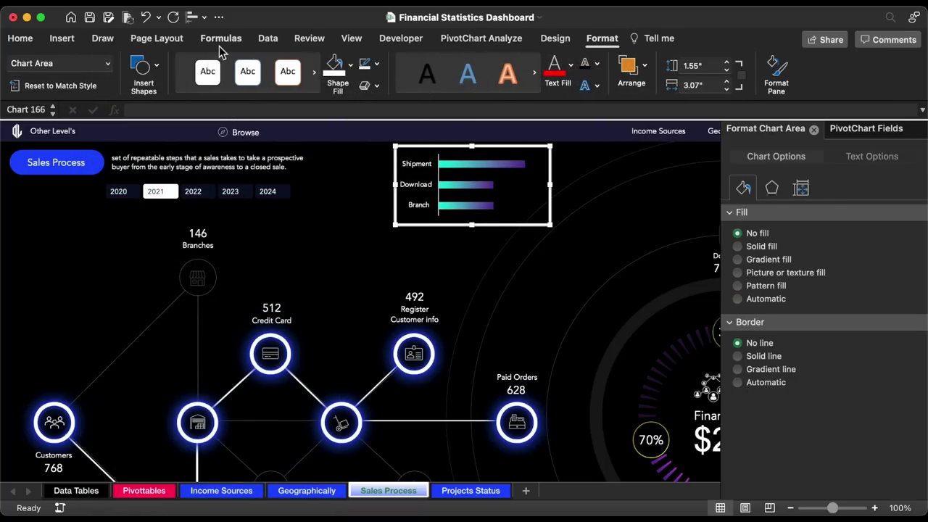
pyautogui.click(556, 39)
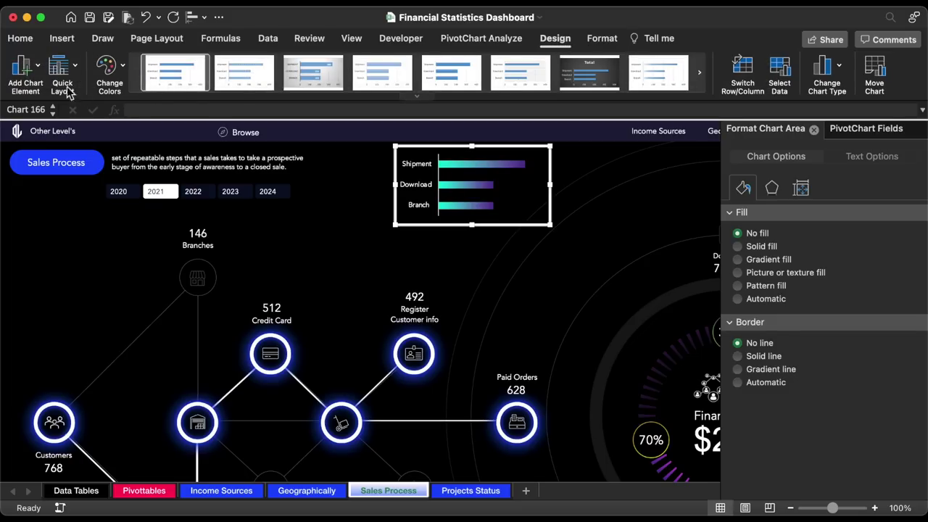
# - Add outside-end data labels (339, 214, 215) to the bars and set them in Avenir
pyautogui.click(22, 67)
pyautogui.moveTo(70, 143)
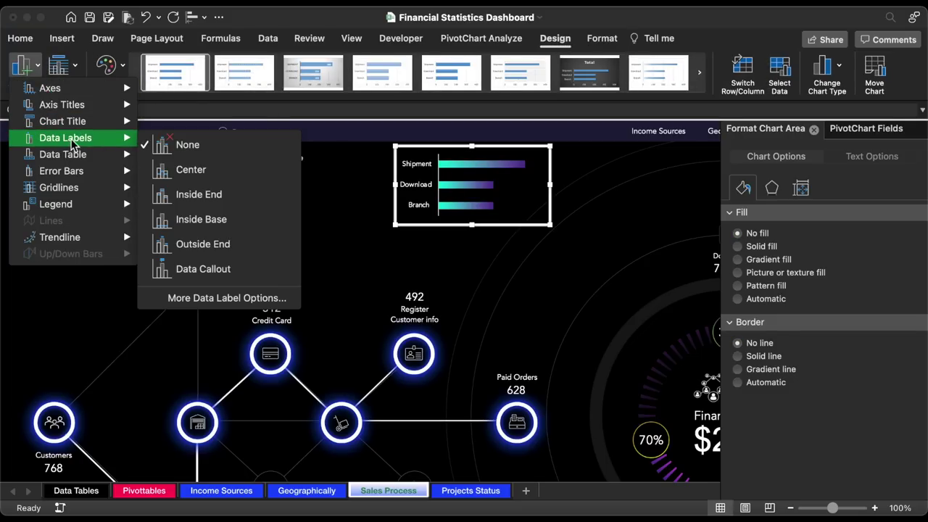
pyautogui.click(241, 245)
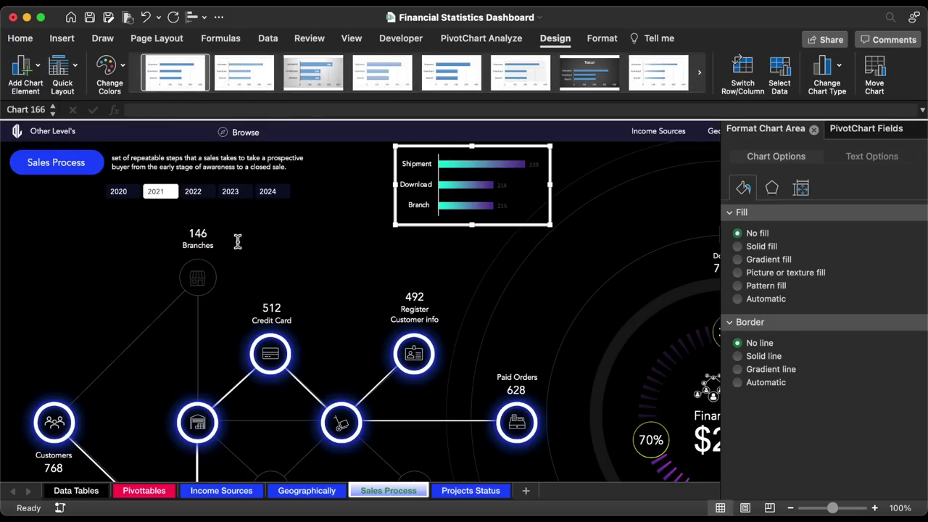
pyautogui.click(502, 185)
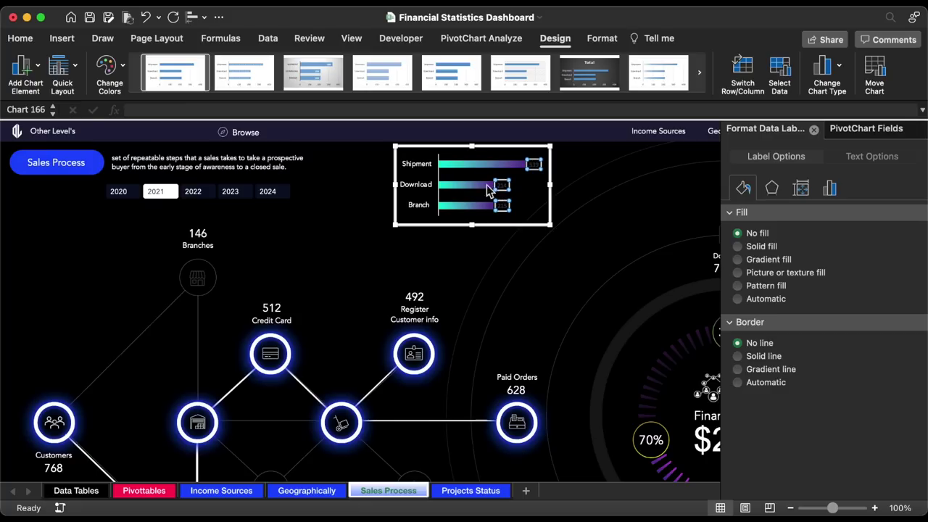
pyautogui.click(26, 42)
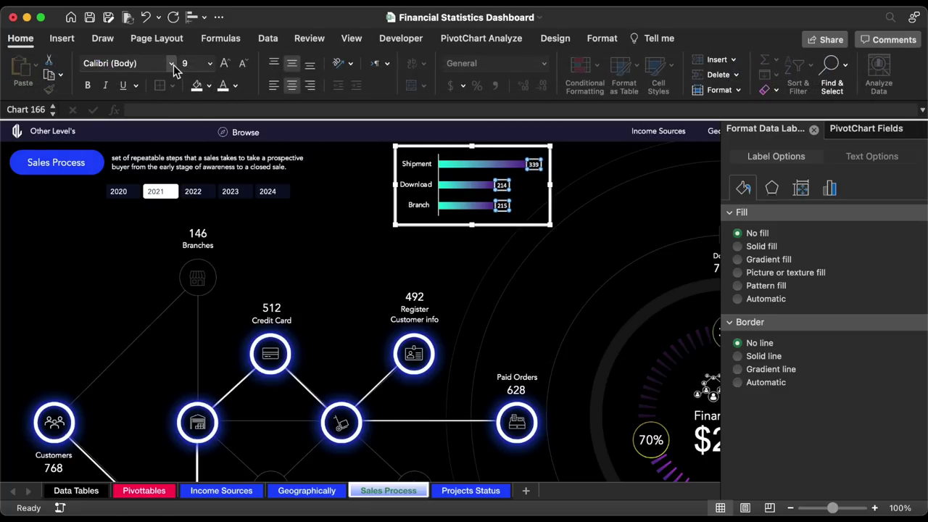
pyautogui.click(171, 64)
pyautogui.click(139, 187)
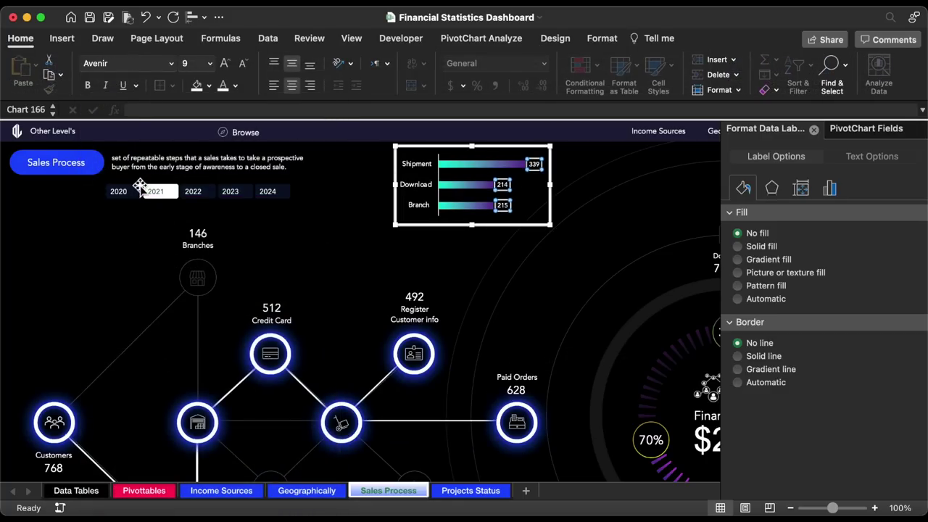
# - Remove the vertical axis line and make the bar chart shorter
pyautogui.click(427, 172)
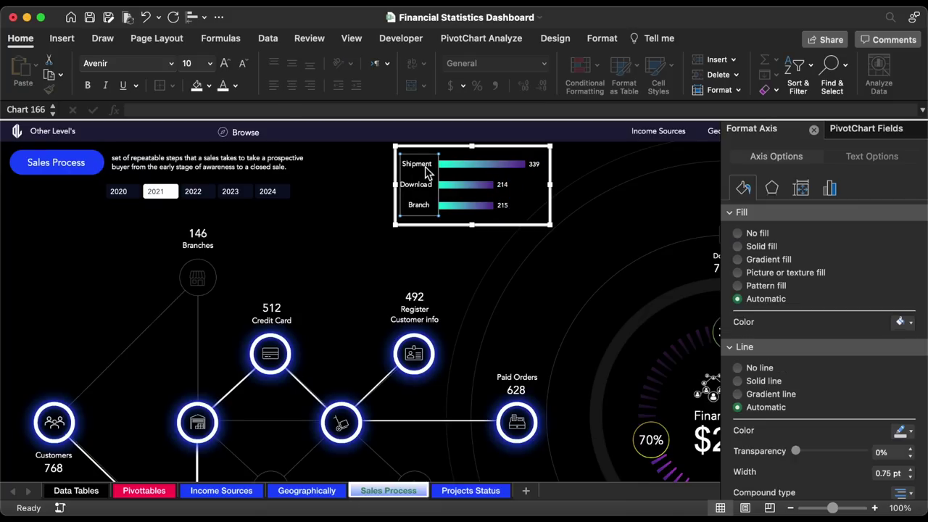
pyautogui.click(760, 368)
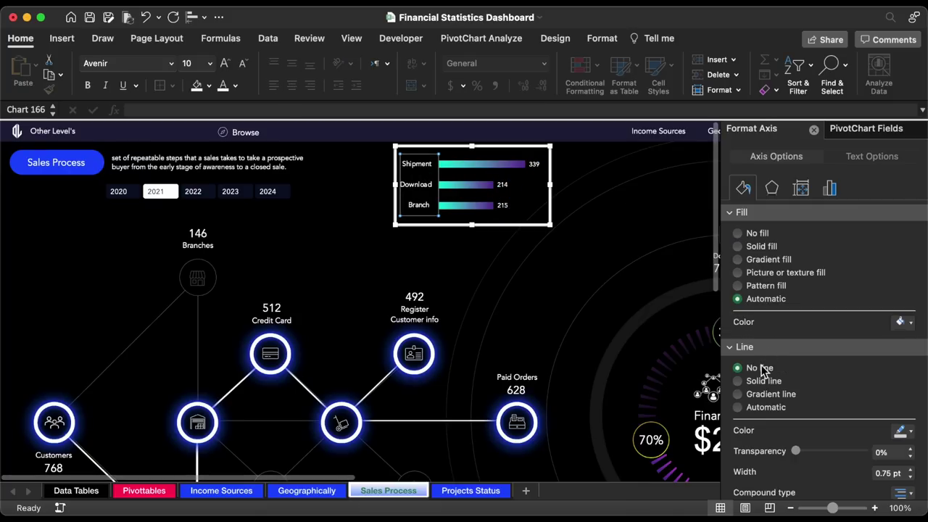
pyautogui.moveTo(472, 225); pyautogui.dragTo(472, 200)
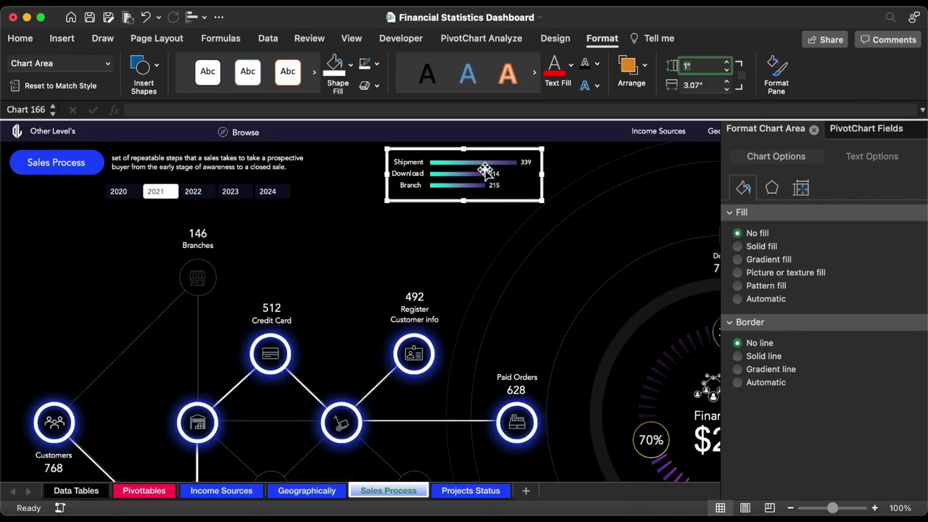
# - Set series overlap to -30% and gap width to 400%, then narrow the chart
pyautogui.click(484, 169)
pyautogui.click(802, 164)
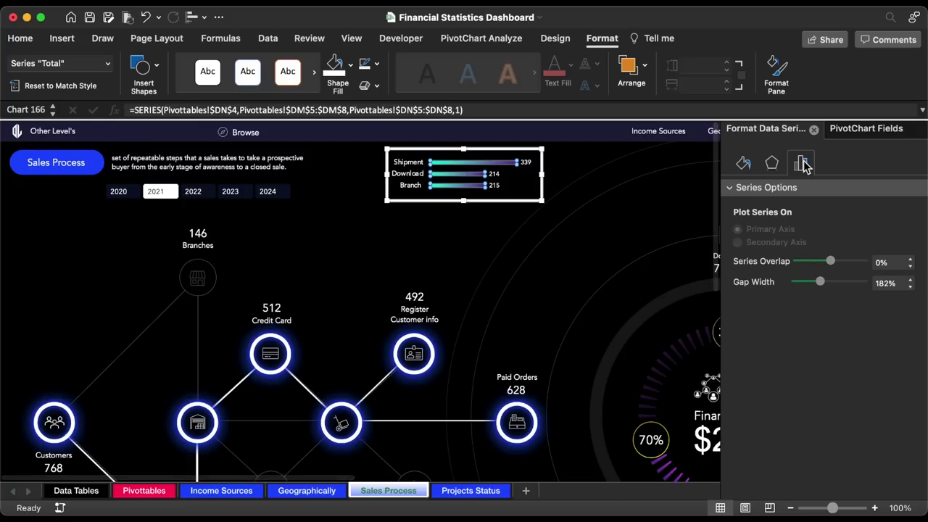
pyautogui.click(912, 267)
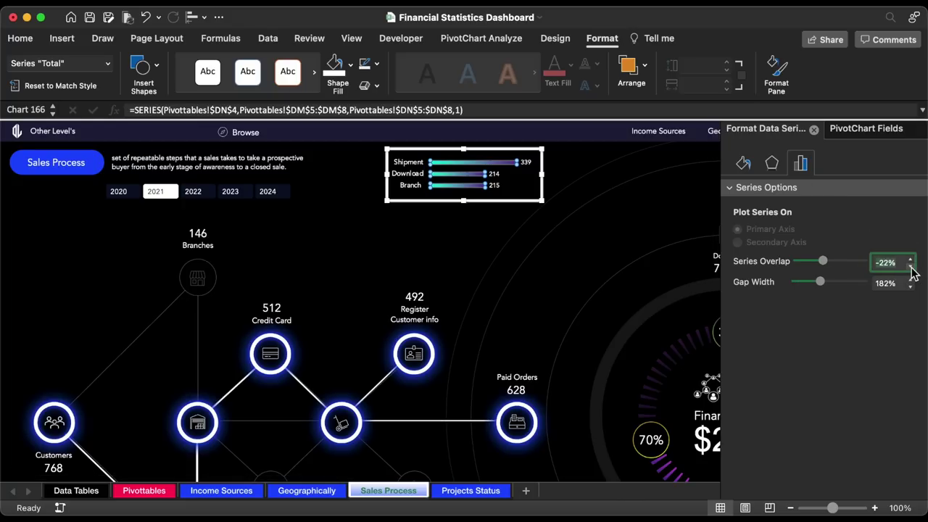
pyautogui.click(891, 284)
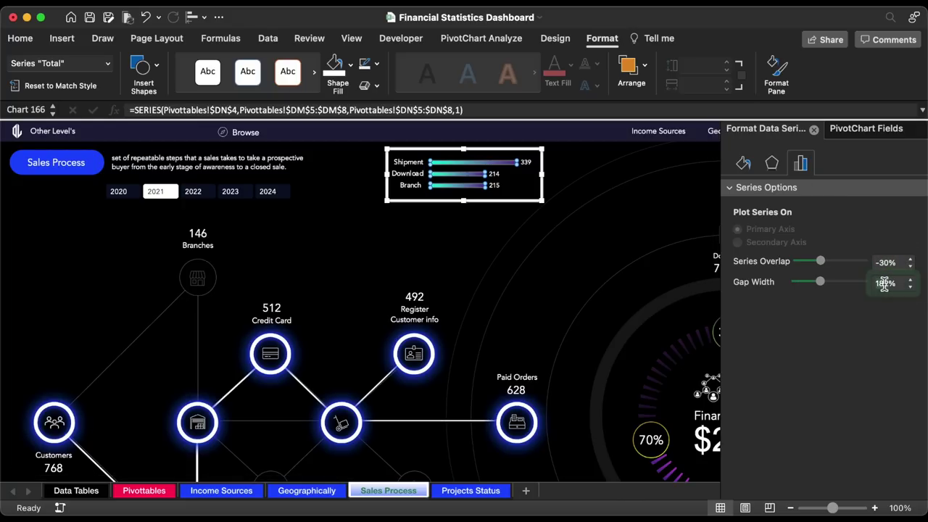
pyautogui.press('Return')
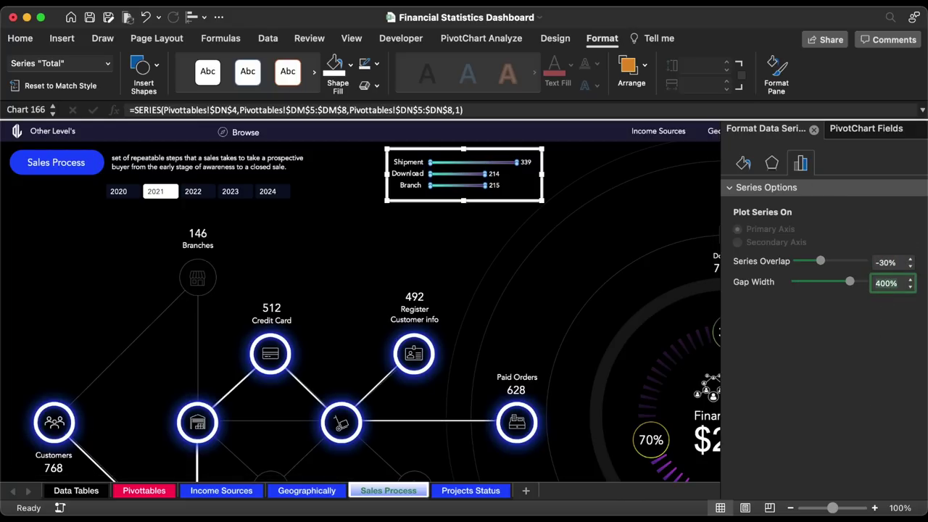
pyautogui.click(547, 177)
pyautogui.moveTo(518, 174); pyautogui.dragTo(500, 204)
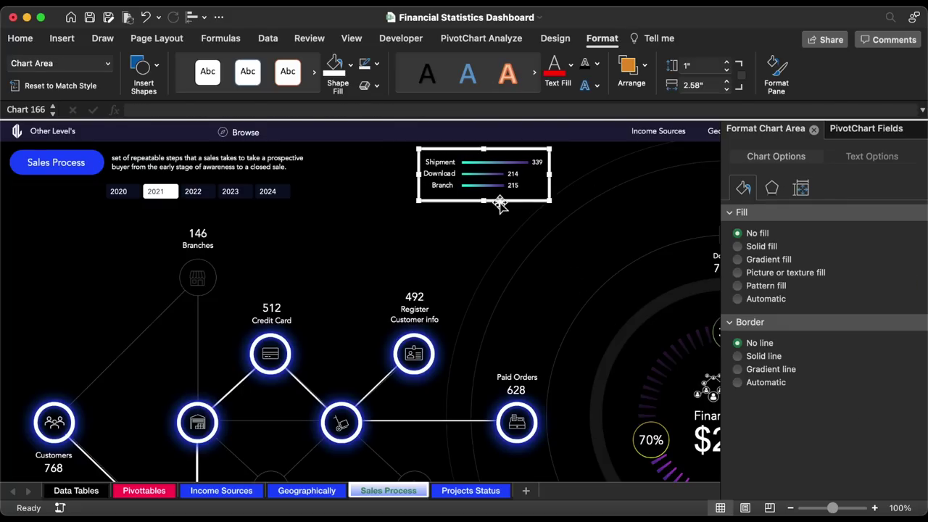
# - Copy the Delivery Type pivot table to cell DQ4 on the Pivottables sheet
pyautogui.click(143, 491)
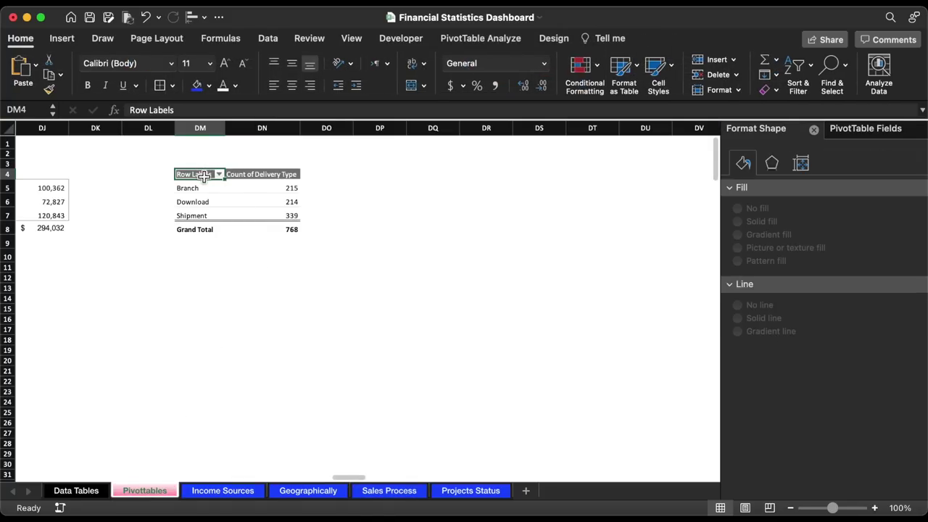
pyautogui.moveTo(203, 176); pyautogui.dragTo(263, 232)
pyautogui.press('cmd+c')
pyautogui.click(423, 180)
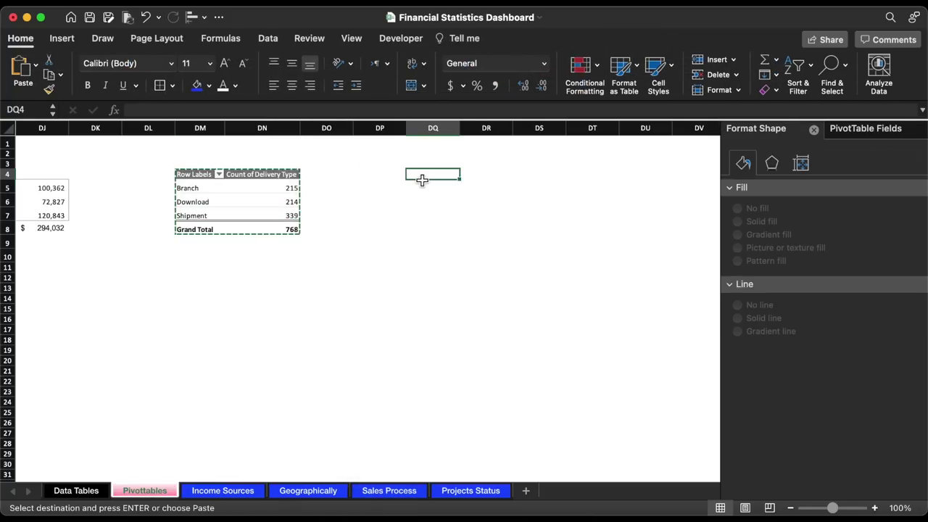
pyautogui.press('cmd+v')
pyautogui.hscroll(5, 483, 220)
# - Replace Delivery Type with Sale Status as the pivot rows and count Sale Status in values
pyautogui.click(855, 129)
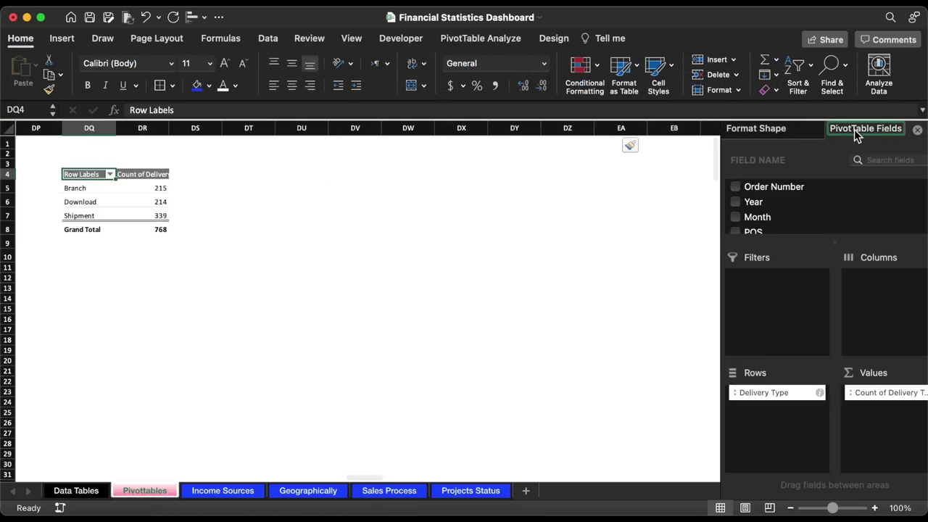
pyautogui.moveTo(794, 392); pyautogui.dragTo(638, 388)
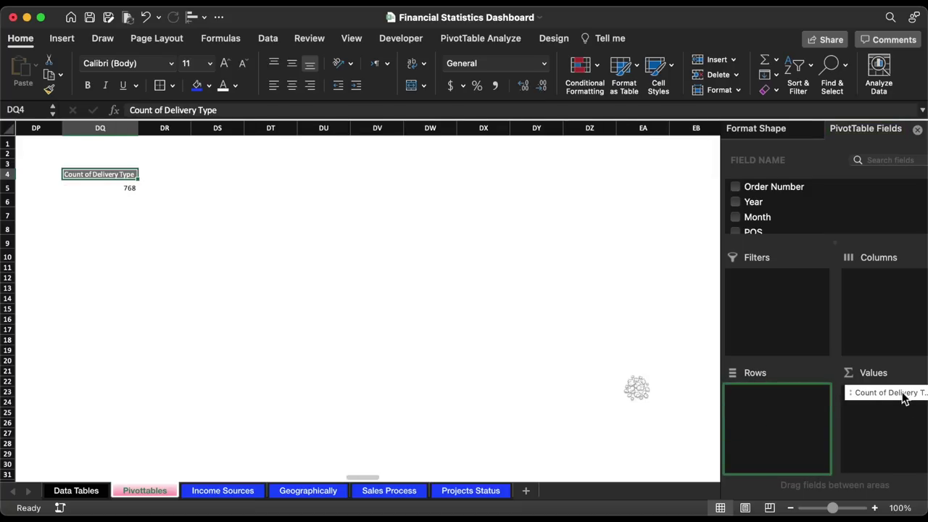
pyautogui.scroll(-3, 820, 194)
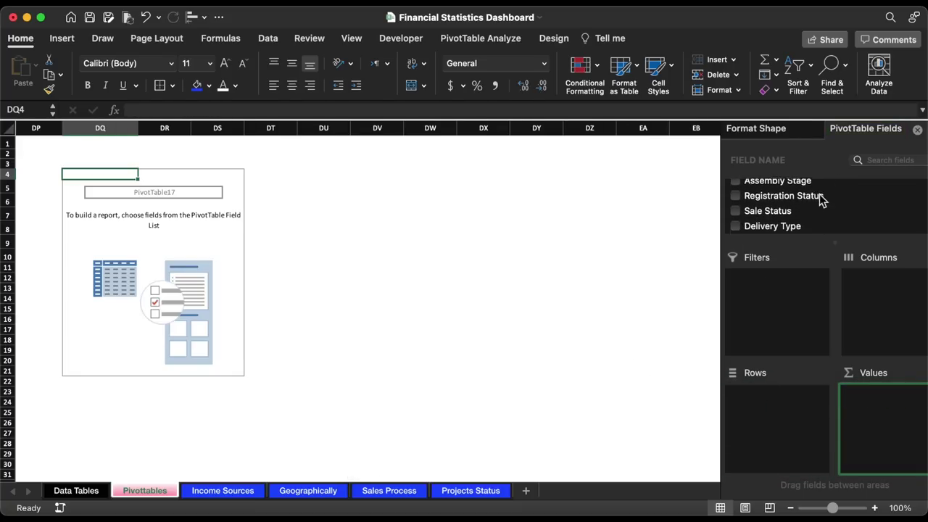
pyautogui.moveTo(779, 205); pyautogui.dragTo(780, 421)
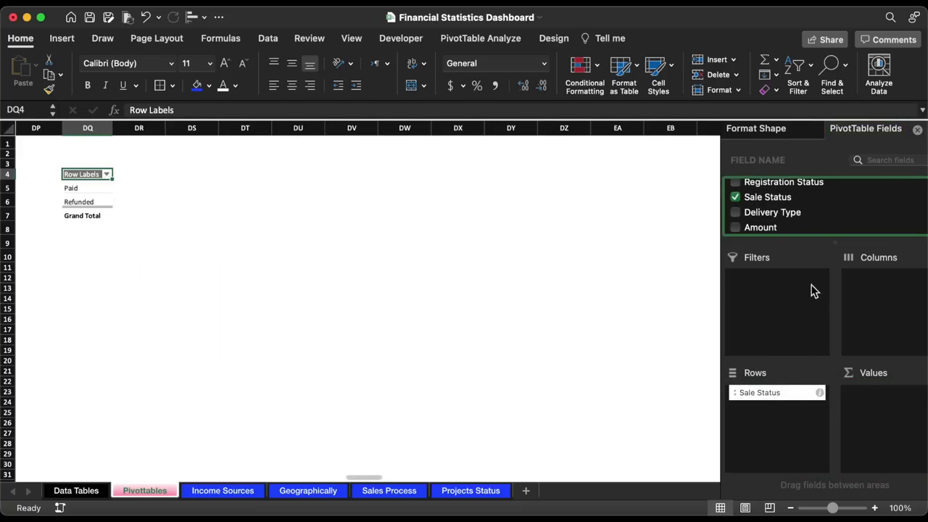
pyautogui.moveTo(767, 197); pyautogui.dragTo(881, 449)
# - Show the values as % of Column Total, rounded to whole percentages (Paid 82%, Refunded 18%)
pyautogui.click(914, 392)
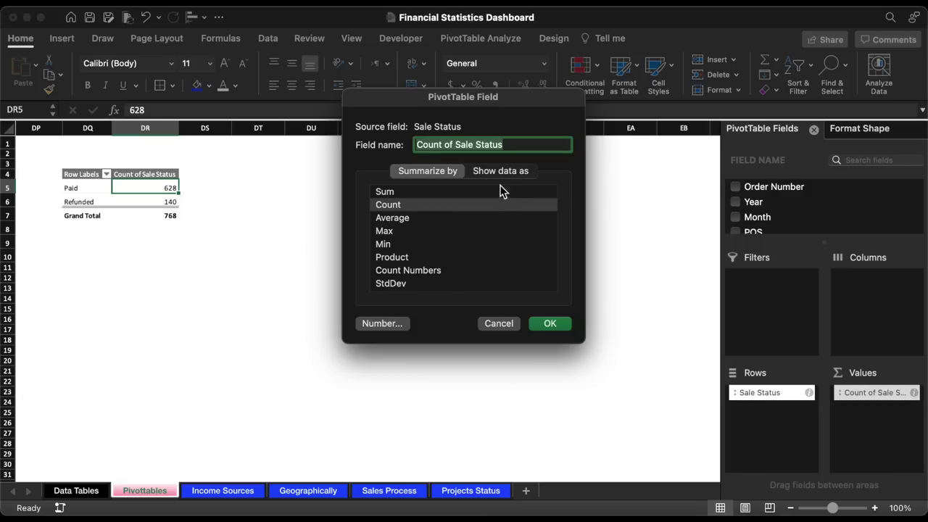
pyautogui.click(492, 172)
pyautogui.click(473, 197)
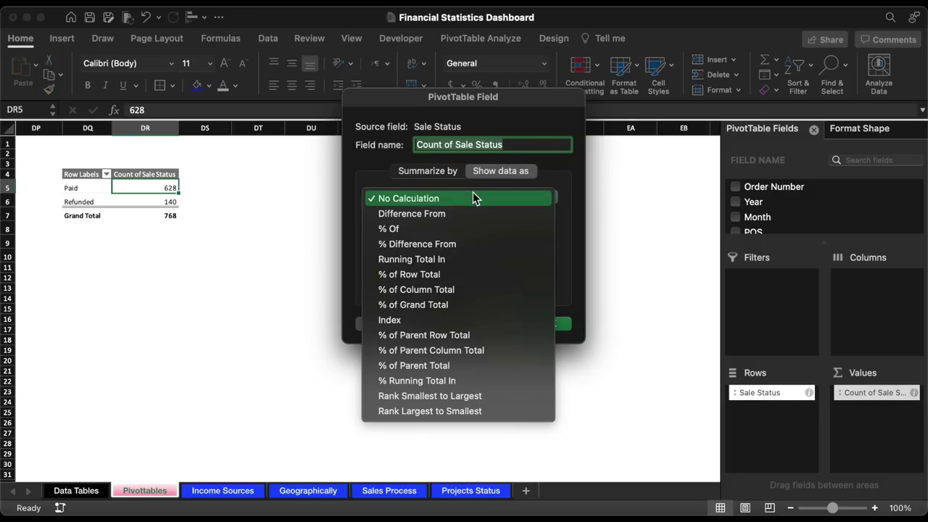
pyautogui.click(455, 294)
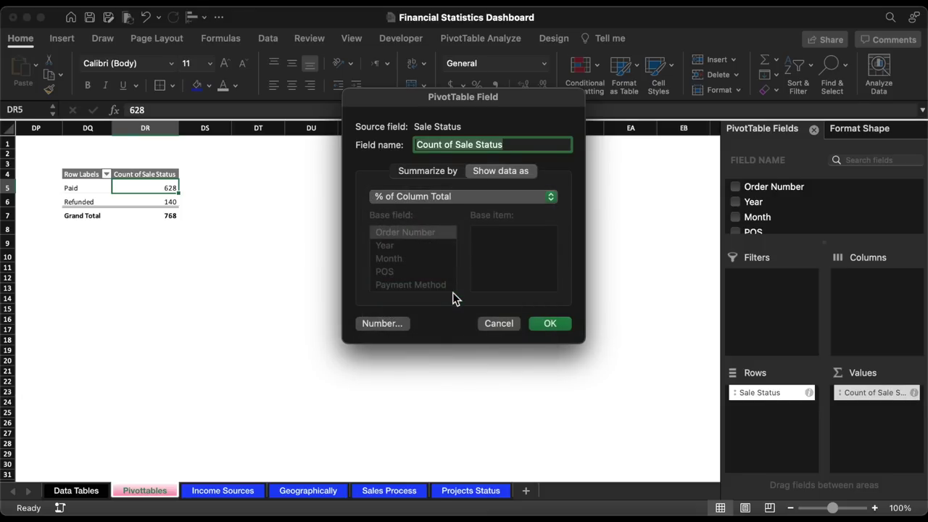
pyautogui.click(551, 324)
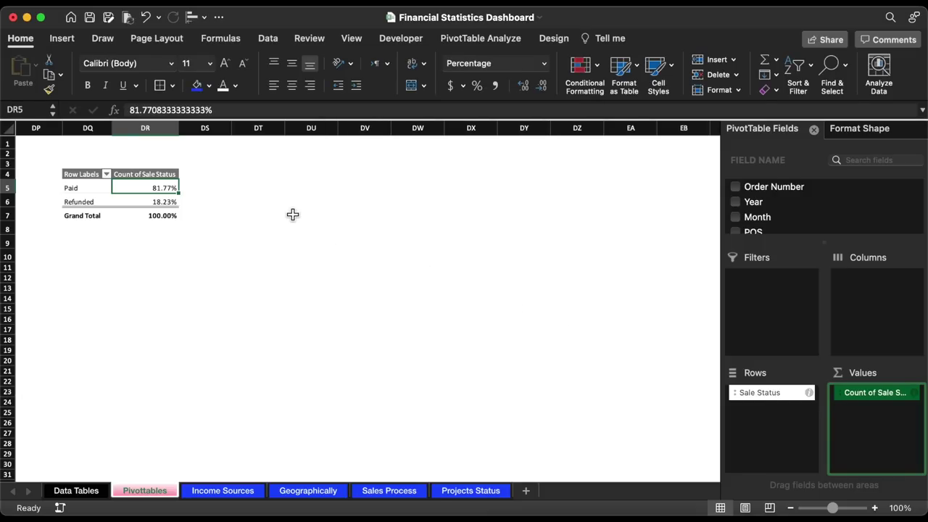
pyautogui.moveTo(164, 192); pyautogui.dragTo(164, 202)
pyautogui.click(545, 87)
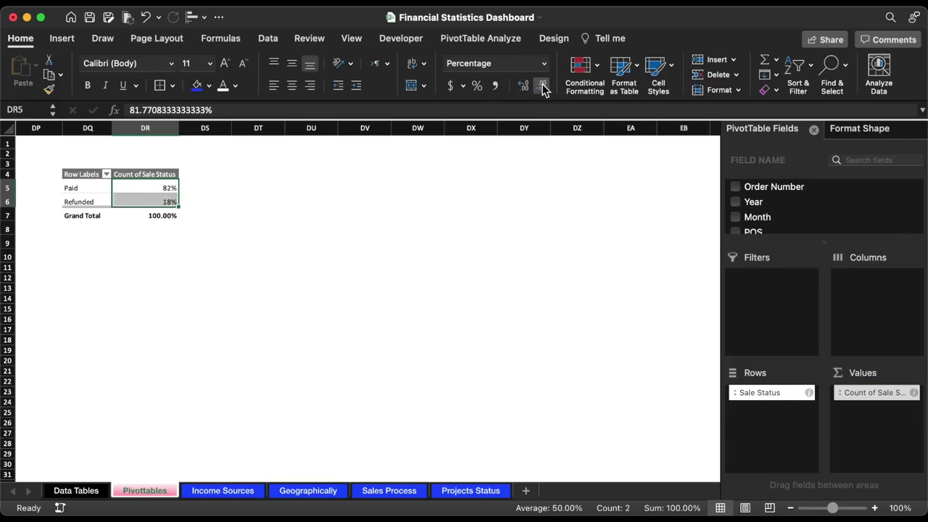
pyautogui.click(546, 87)
# - Enter the label 'Refumded' in DT5 and link DT6 to the Refunded pivot value
pyautogui.click(254, 187)
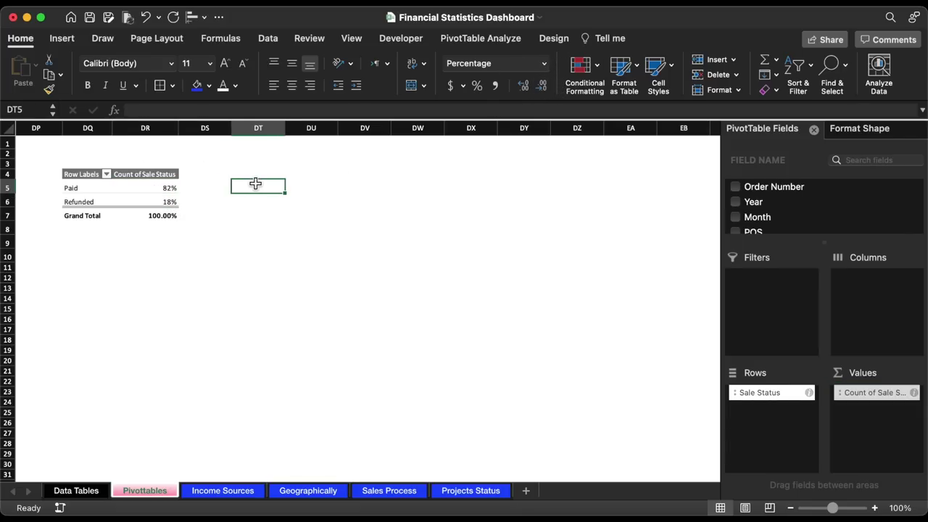
pyautogui.write('Refumded')
pyautogui.press('Return')
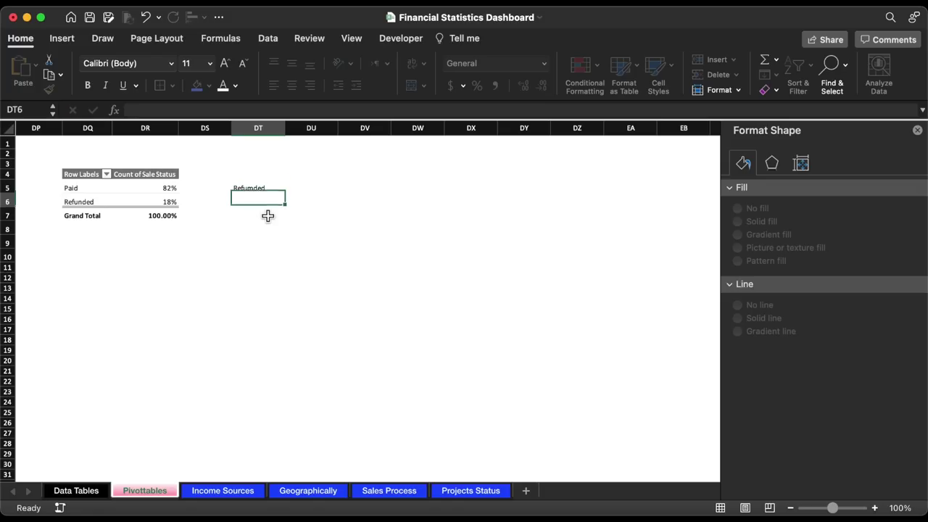
pyautogui.write('=')
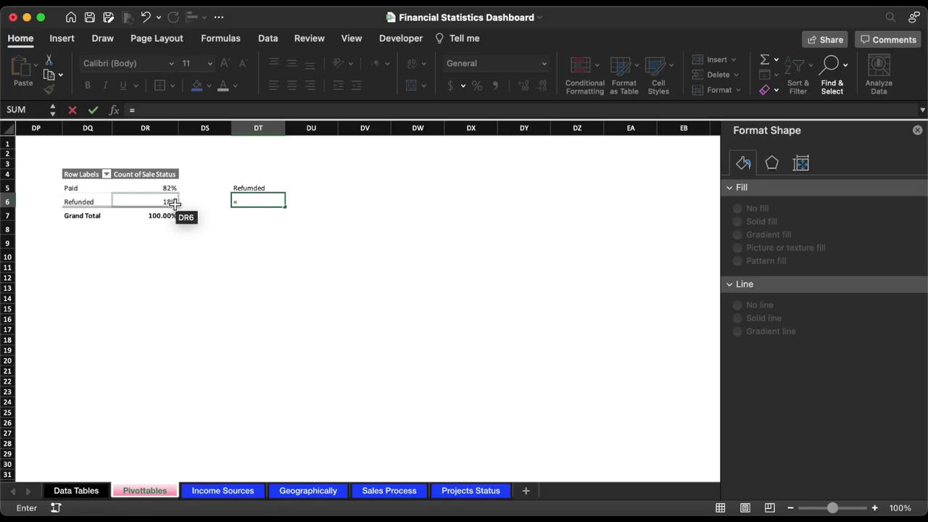
pyautogui.click(168, 203)
pyautogui.press('Return')
# - Format DT6 as a percentage and copy the pivot header formatting to the Refumded cell
pyautogui.click(477, 86)
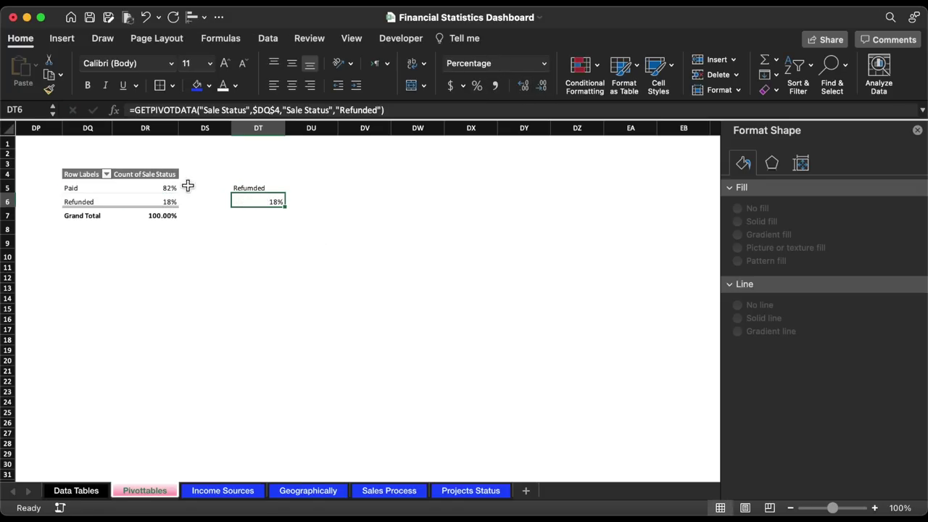
pyautogui.click(145, 174)
pyautogui.click(48, 88)
pyautogui.click(258, 188)
pyautogui.click(172, 86)
pyautogui.click(288, 229)
# - Centre the 18% value and the Refumded label horizontally and vertically
pyautogui.click(287, 229)
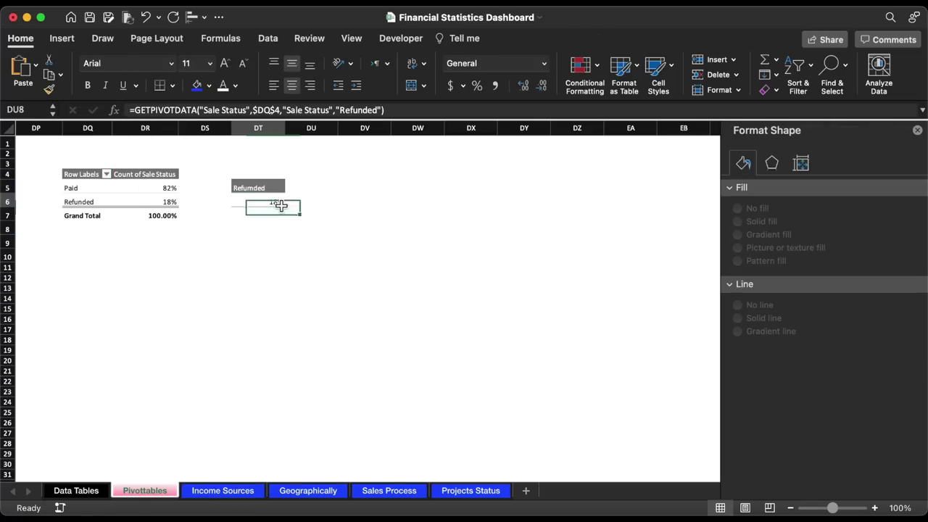
pyautogui.click(280, 205)
pyautogui.press('super+e')
pyautogui.click(282, 232)
pyautogui.click(282, 187)
pyautogui.click(292, 86)
pyautogui.click(307, 213)
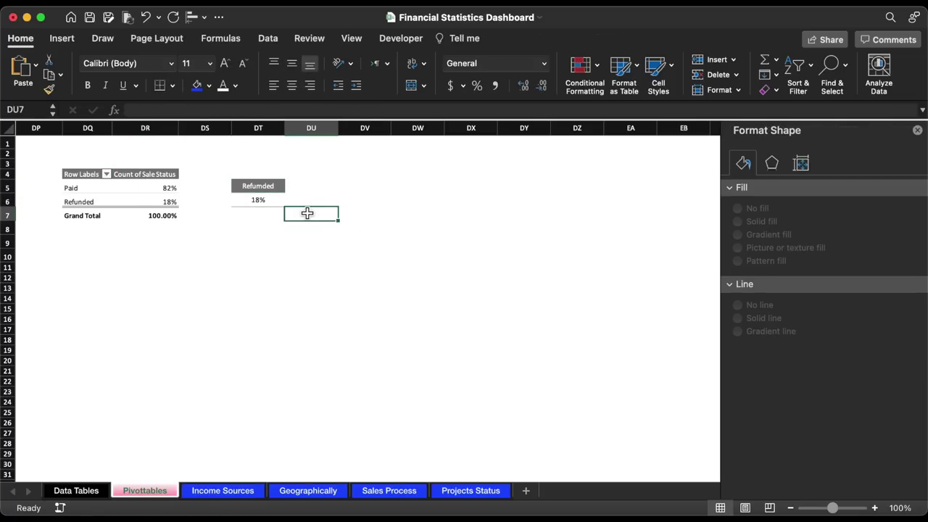
pyautogui.click(148, 189)
# - Insert a 2-D pie chart of Sale Status and place it below the Refumded label
pyautogui.click(62, 38)
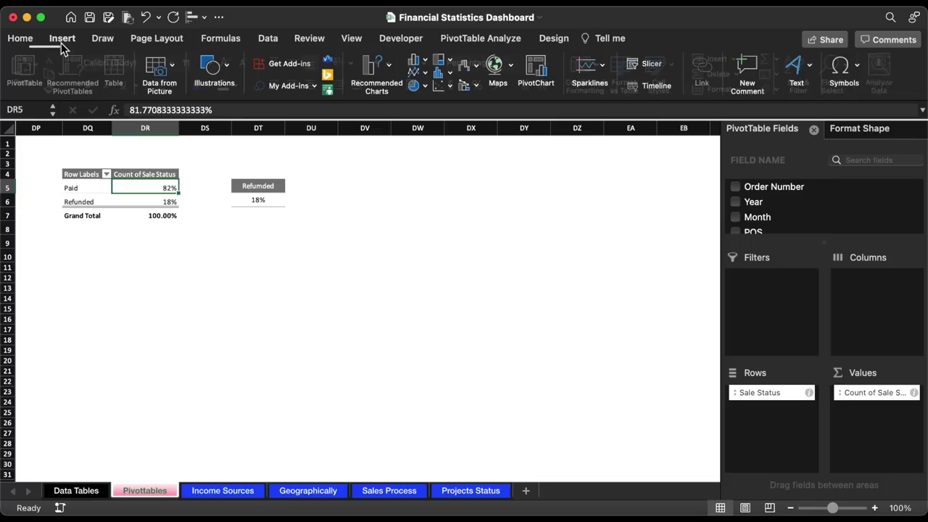
pyautogui.click(415, 85)
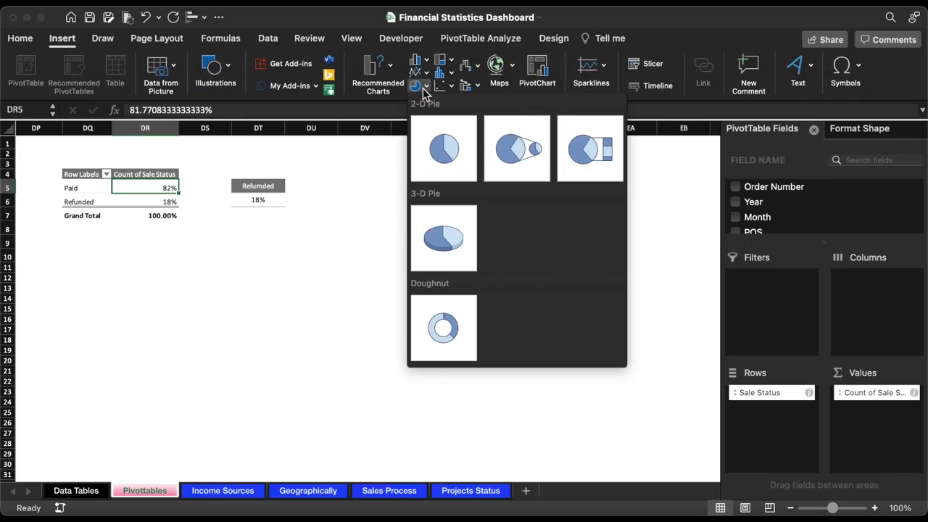
pyautogui.click(435, 134)
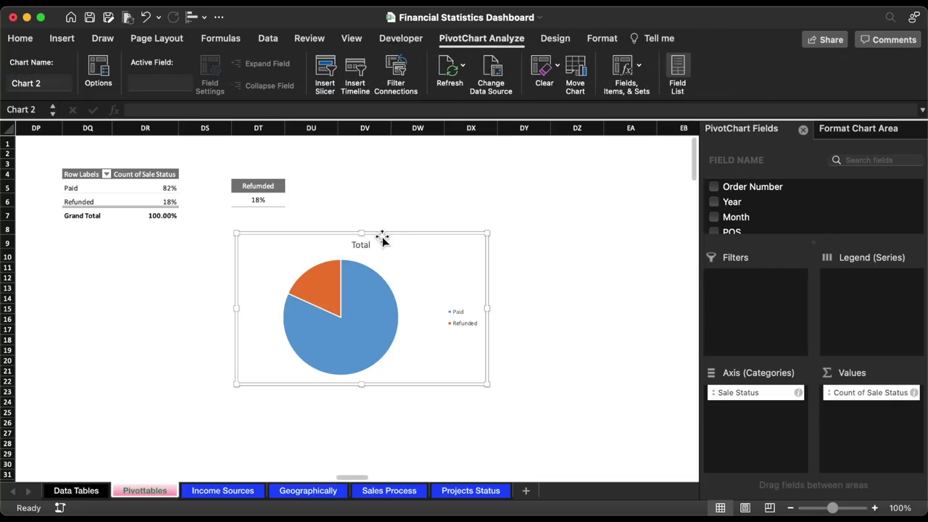
pyautogui.moveTo(383, 237); pyautogui.dragTo(418, 238)
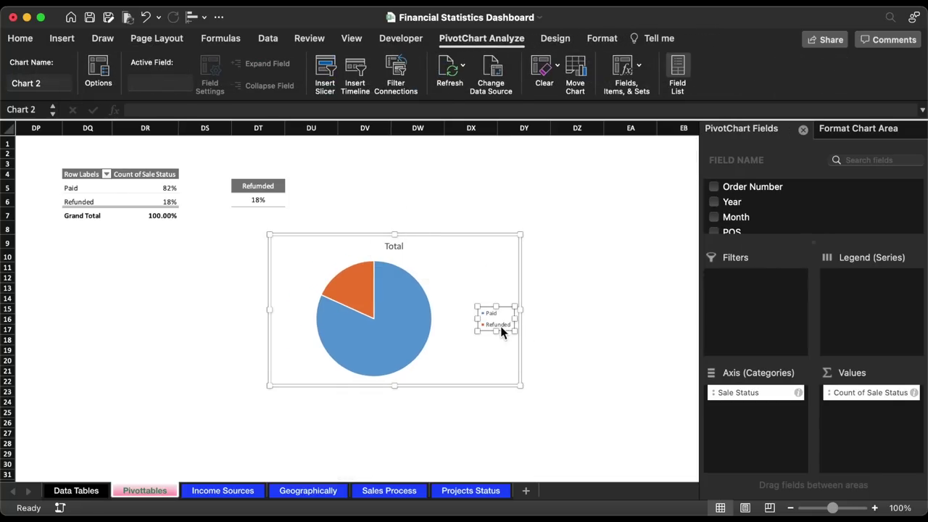
# - Delete the pie chart's legend and 'Total' title, and shrink it to a small size
pyautogui.press('Delete')
pyautogui.click(391, 243)
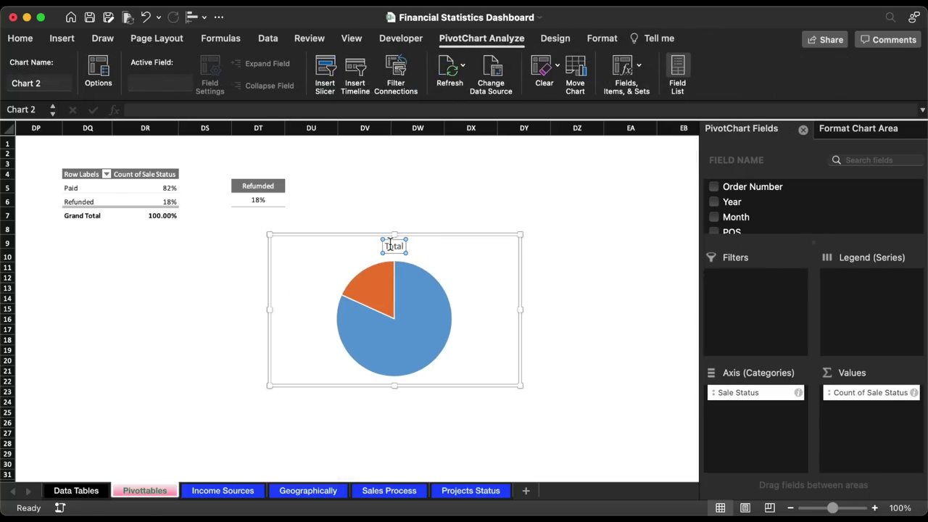
pyautogui.press('Delete')
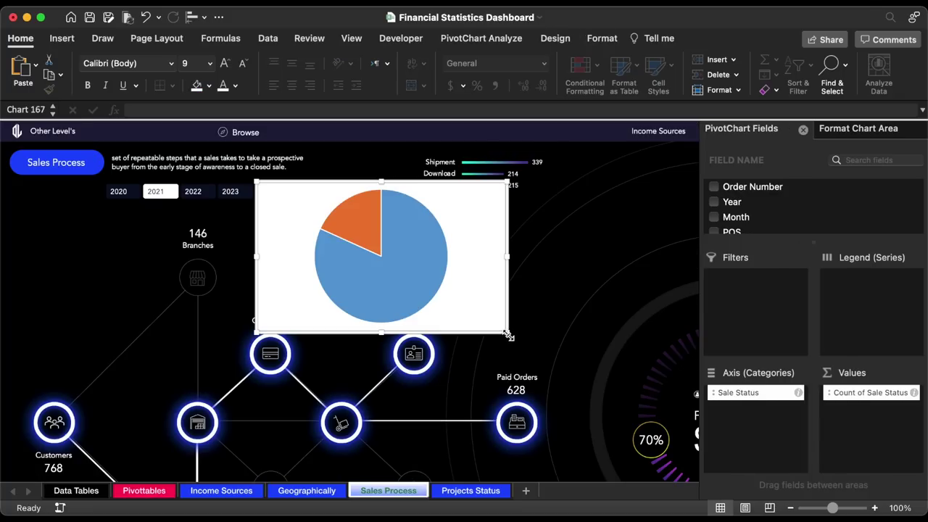
pyautogui.moveTo(508, 336); pyautogui.dragTo(230, 289)
# - Draw a 1.3-inch oval circle near the top of the dashboard
pyautogui.click(62, 38)
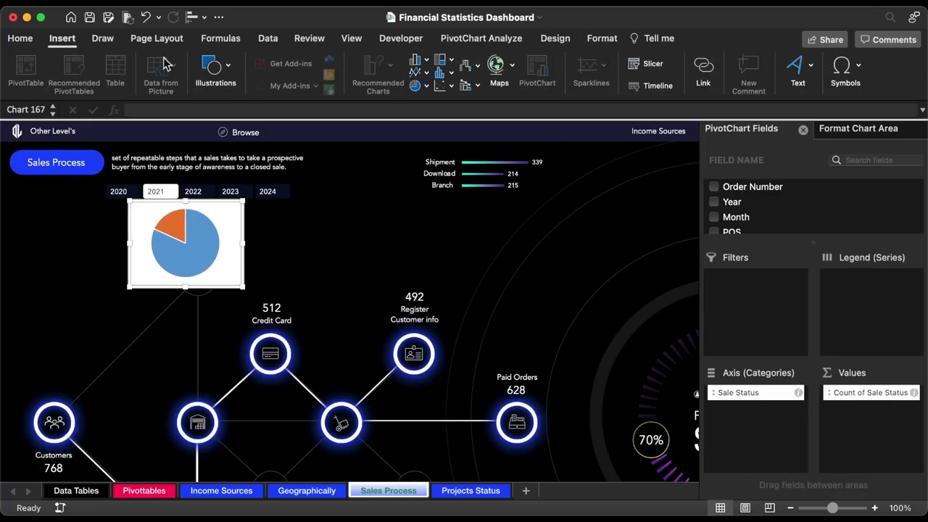
pyautogui.click(215, 71)
pyautogui.click(155, 113)
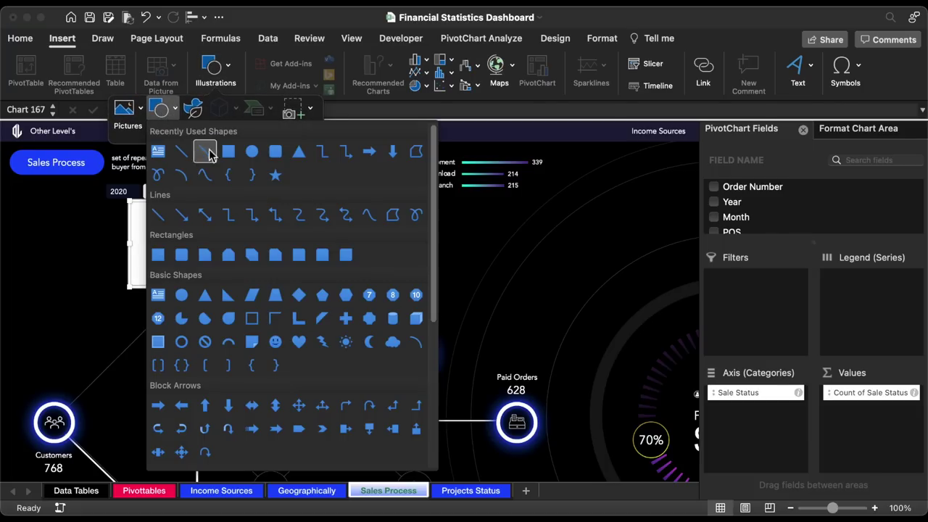
pyautogui.click(252, 151)
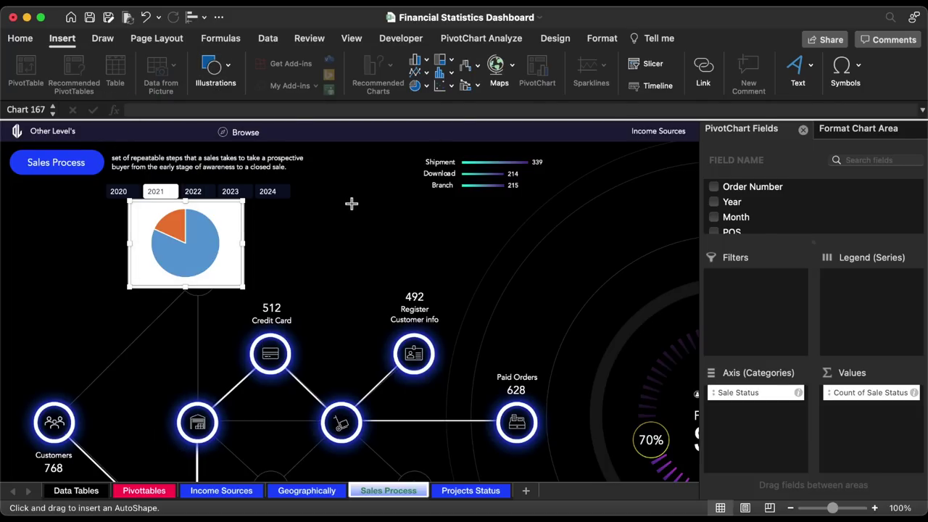
pyautogui.moveTo(352, 204); pyautogui.dragTo(381, 226)
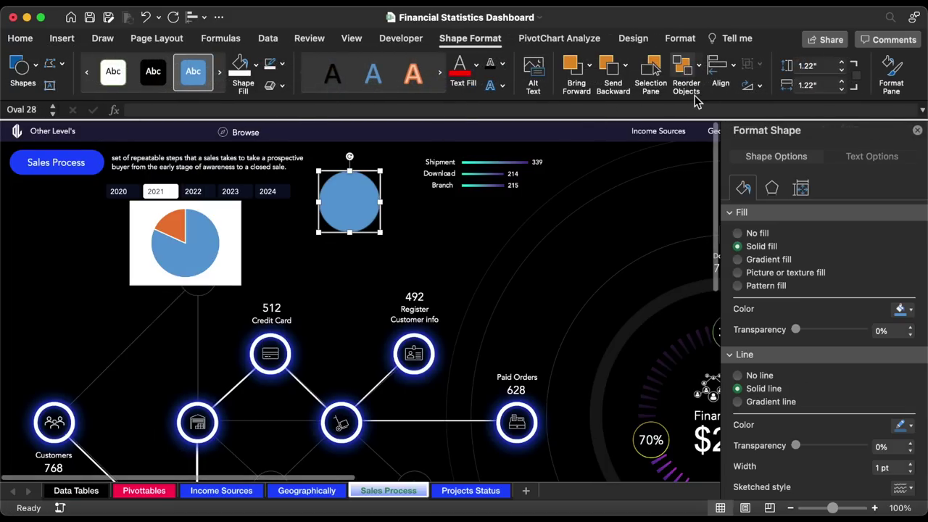
pyautogui.click(843, 62)
pyautogui.moveTo(357, 214); pyautogui.dragTo(364, 194)
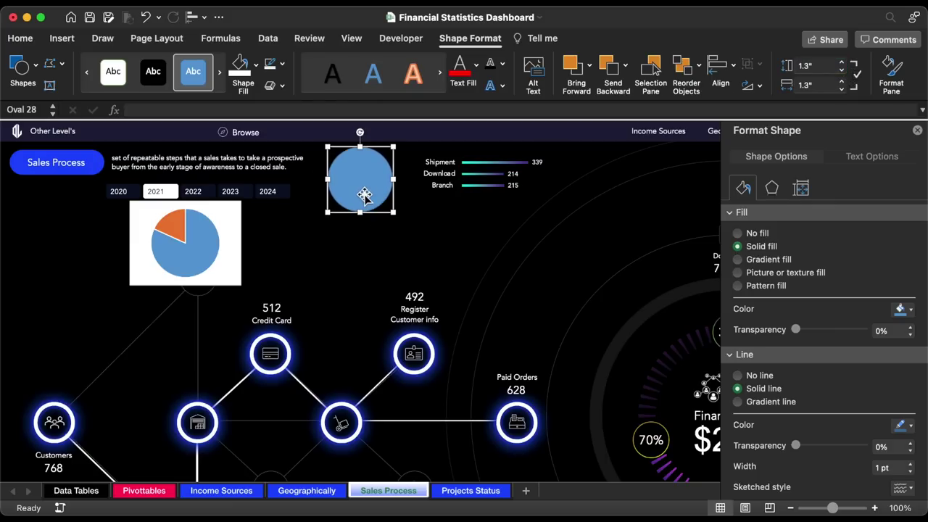
# - Give the circle no fill and a white 3 pt outline at 63% transparency
pyautogui.click(754, 234)
pyautogui.scroll(-5, 856, 341)
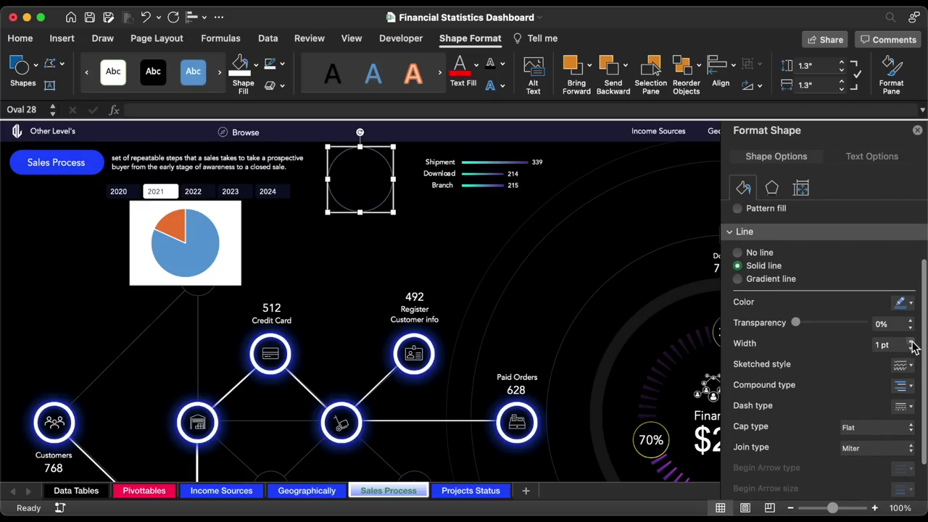
pyautogui.click(903, 303)
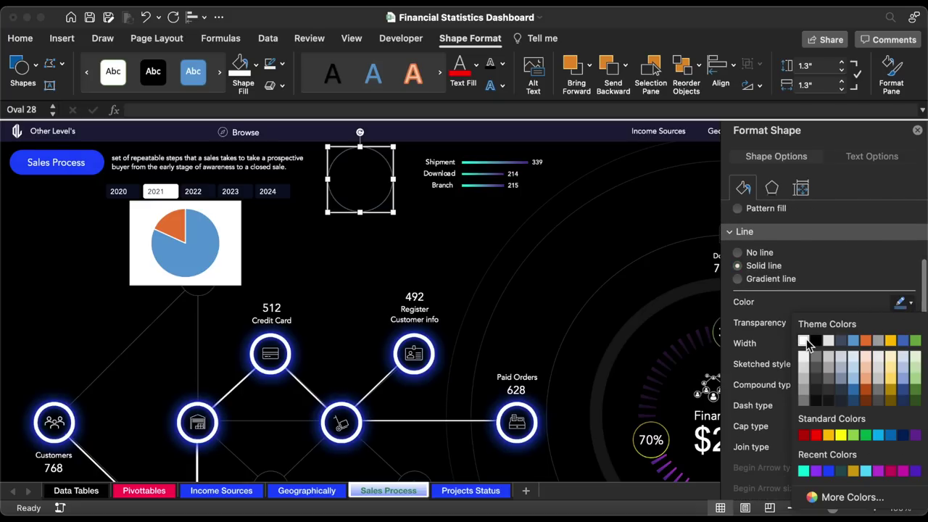
pyautogui.click(810, 346)
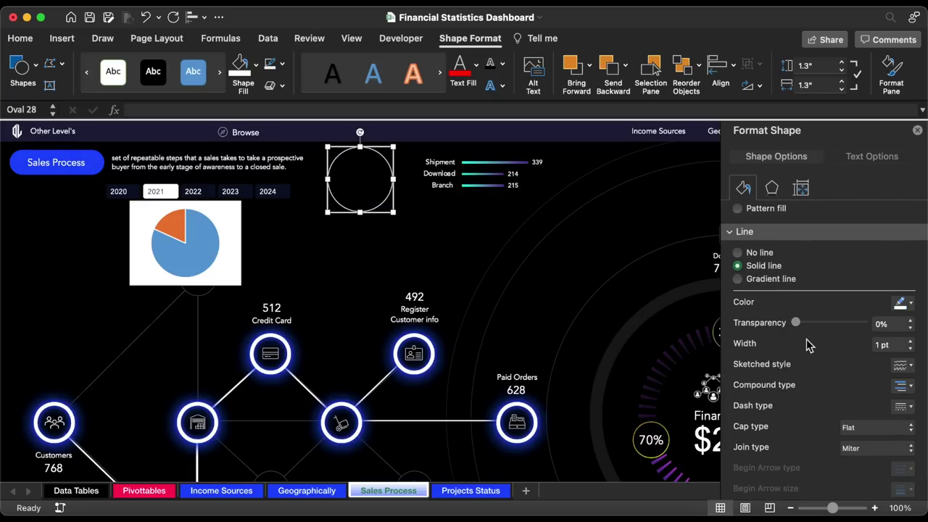
pyautogui.click(911, 342)
pyautogui.click(911, 342)
pyautogui.click(911, 341)
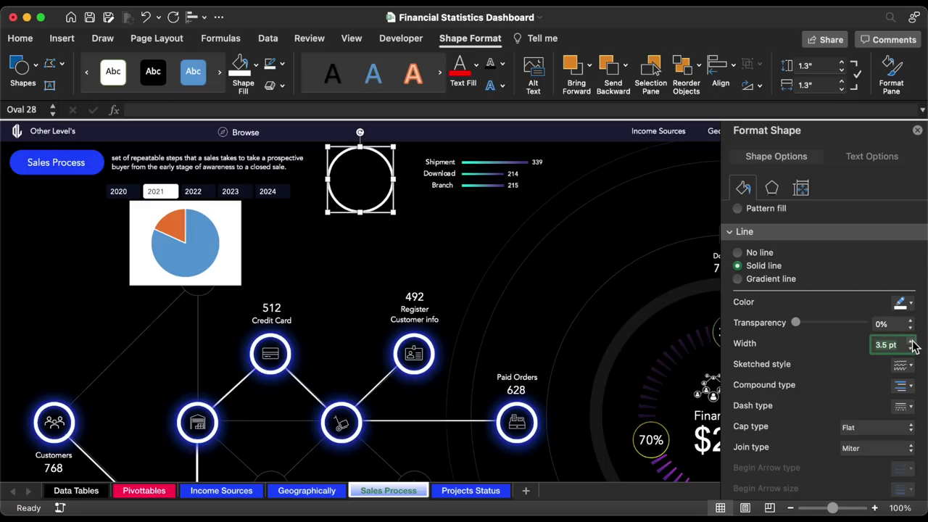
pyautogui.click(912, 341)
pyautogui.click(884, 326)
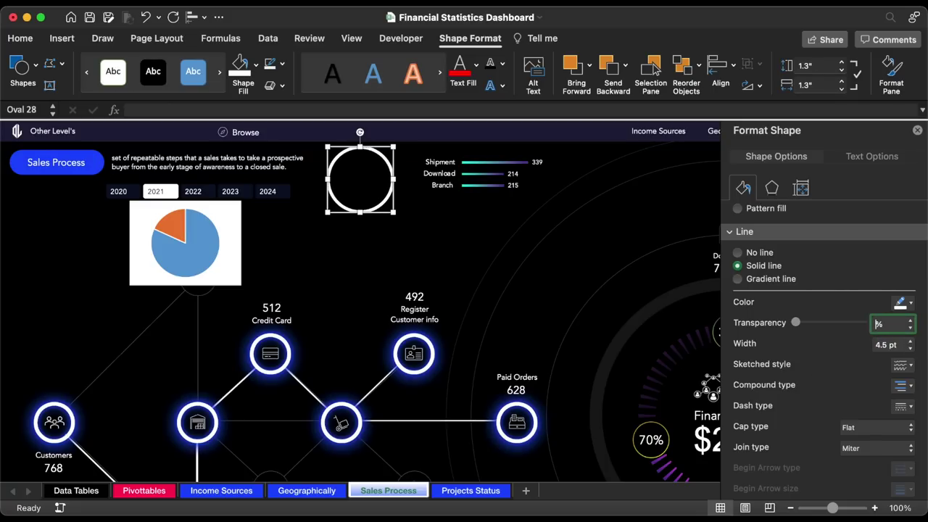
pyautogui.press('Return')
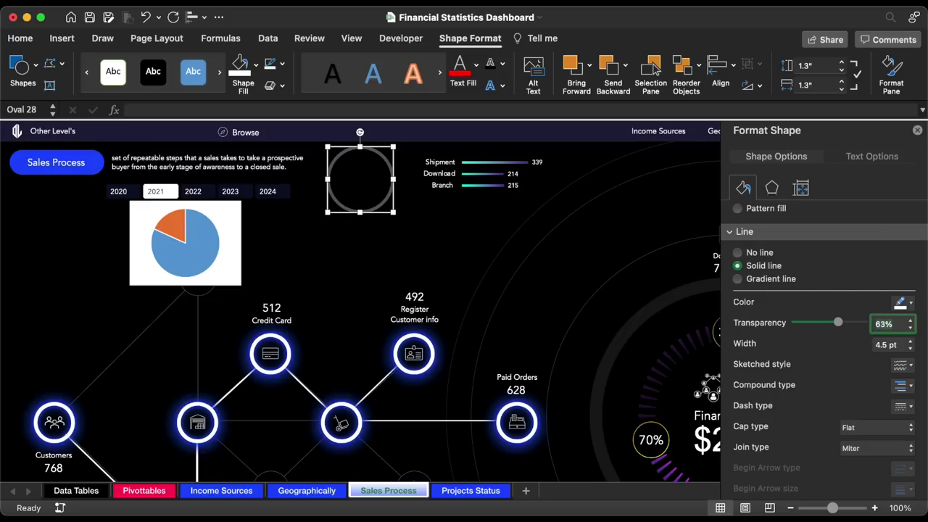
pyautogui.click(911, 348)
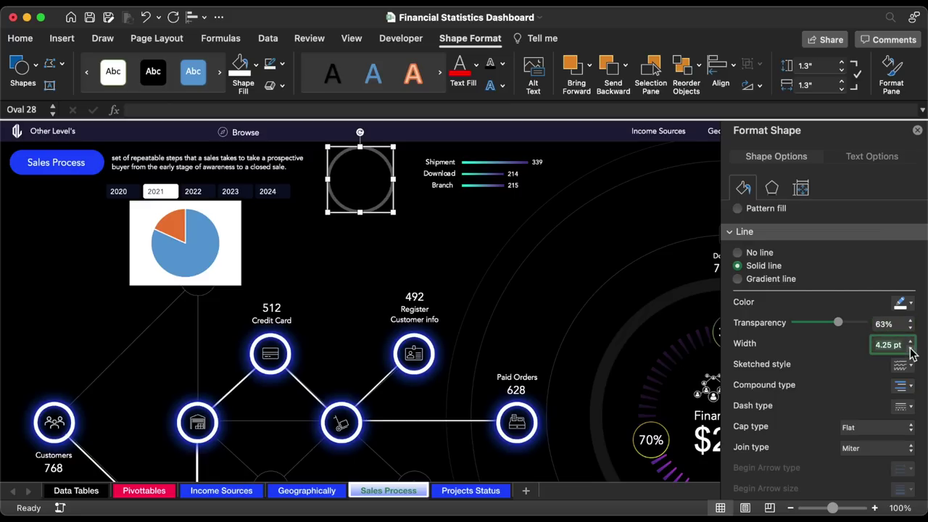
pyautogui.click(911, 351)
# - Draw a smaller oval circle inside the ring
pyautogui.click(33, 71)
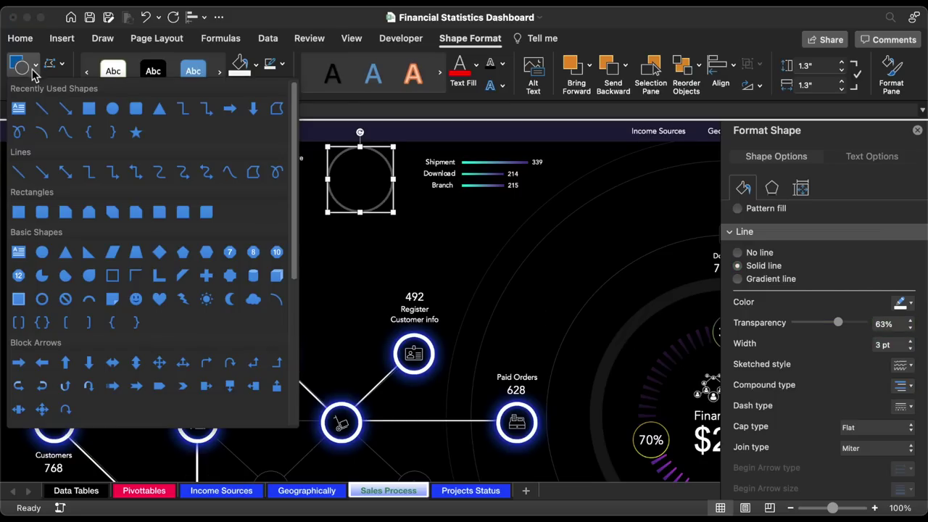
pyautogui.click(130, 114)
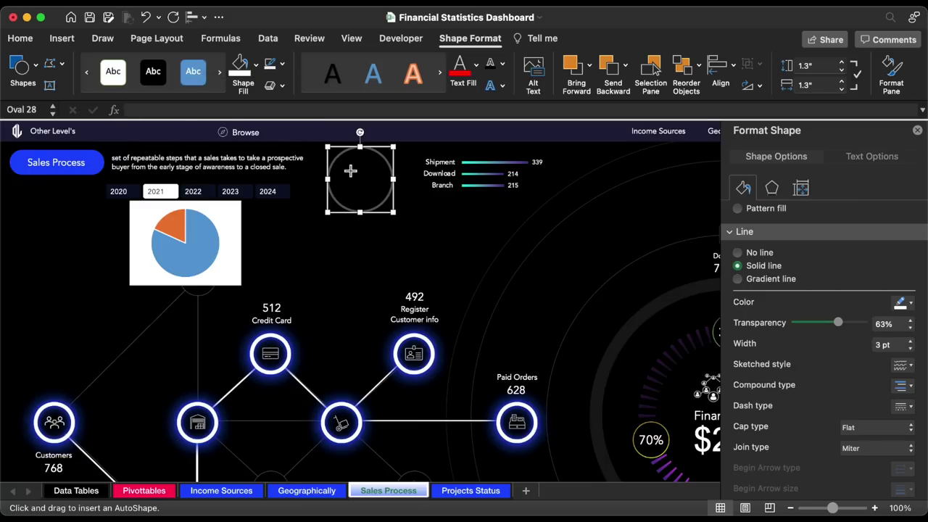
pyautogui.moveTo(338, 156); pyautogui.dragTo(386, 202)
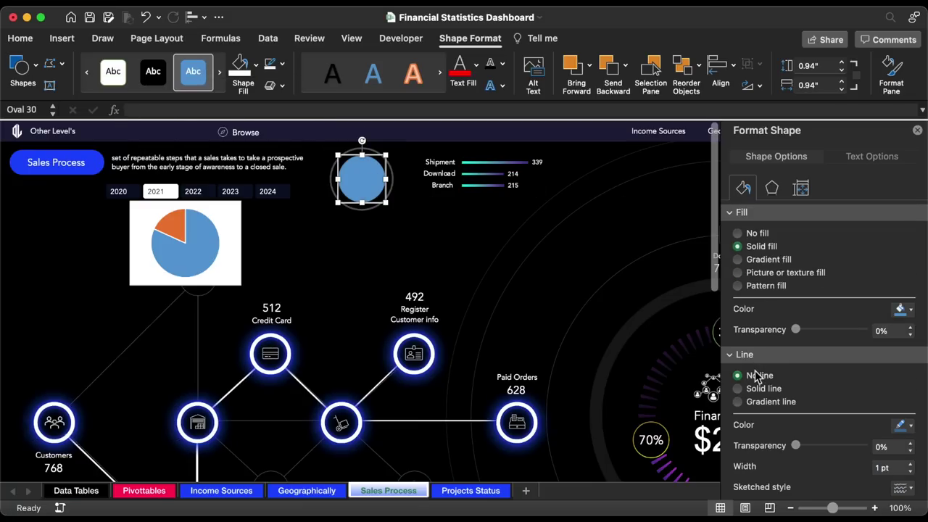
# - Fill the new circle with a gradient from blue to pink FF6C8F
pyautogui.click(760, 261)
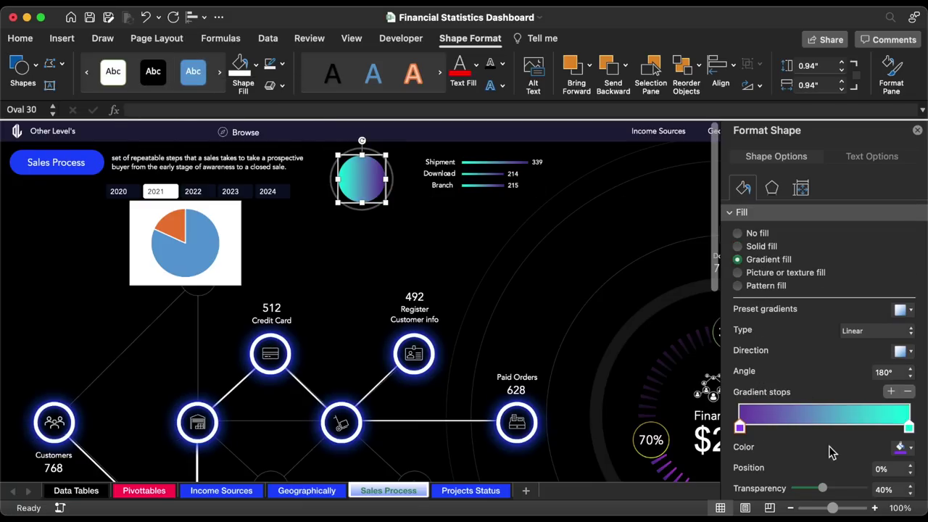
pyautogui.scroll(-3, 829, 446)
pyautogui.click(902, 380)
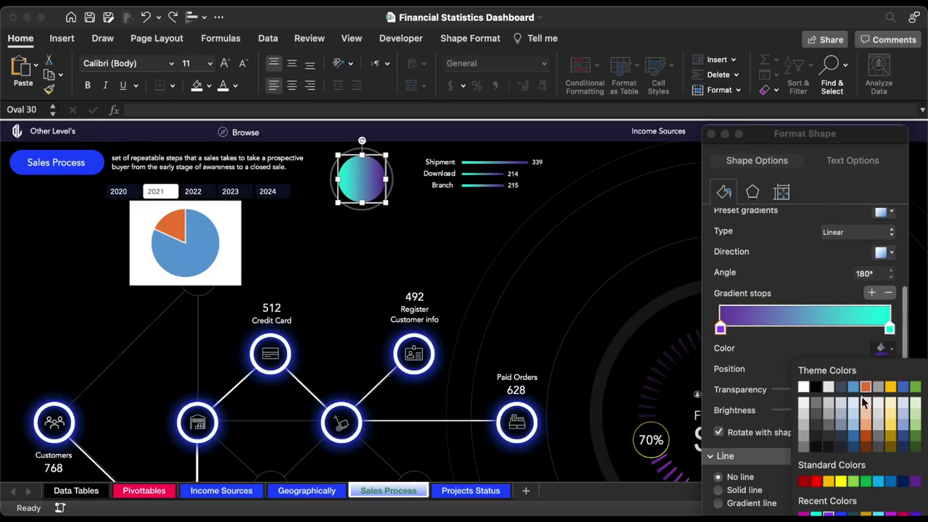
pyautogui.click(841, 514)
pyautogui.click(890, 328)
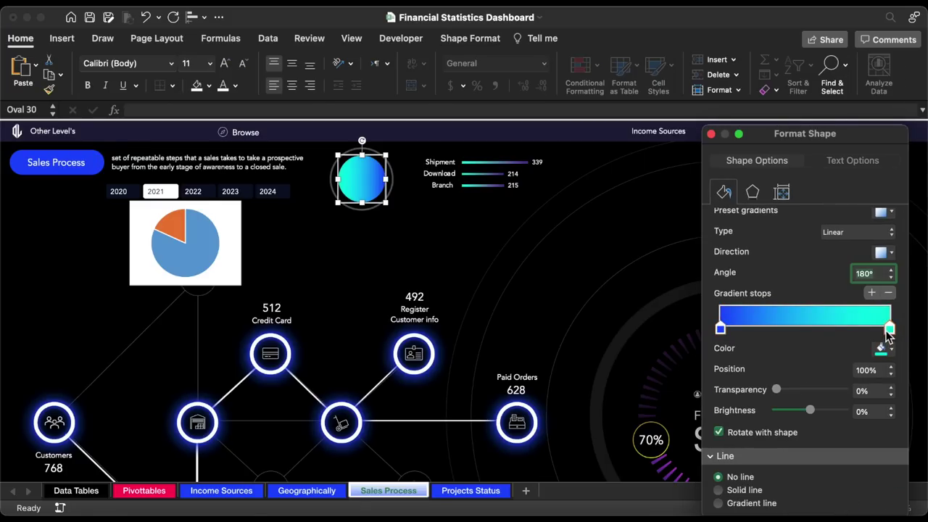
pyautogui.click(889, 351)
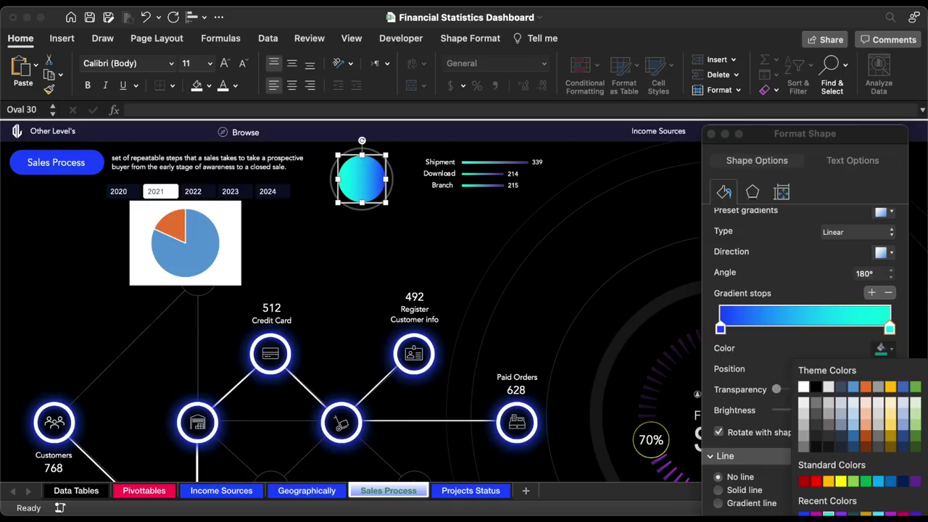
pyautogui.click(826, 520)
pyautogui.write('FF6C8F')
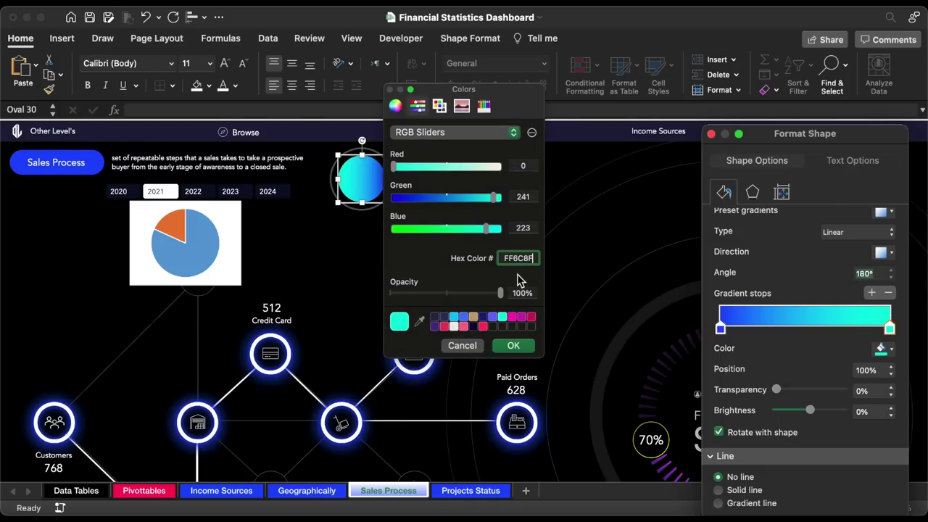
pyautogui.click(513, 346)
pyautogui.click(712, 133)
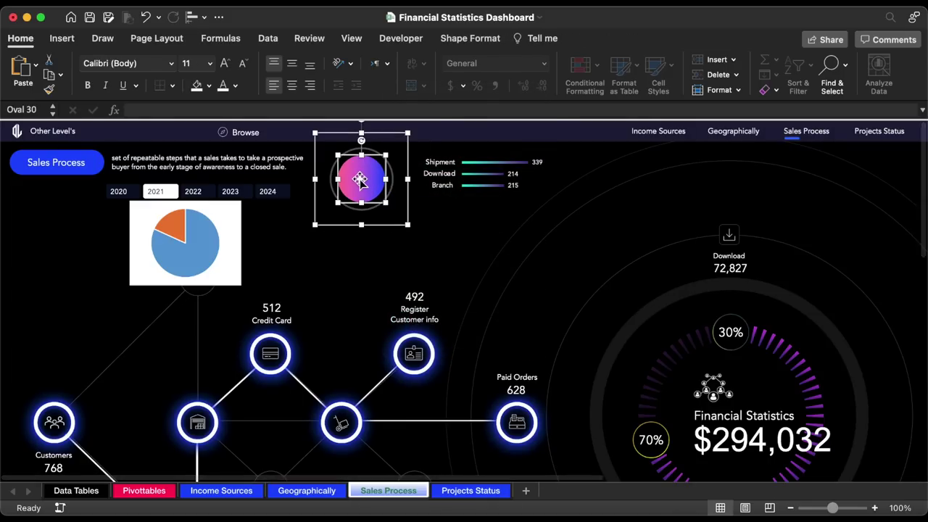
pyautogui.click(484, 42)
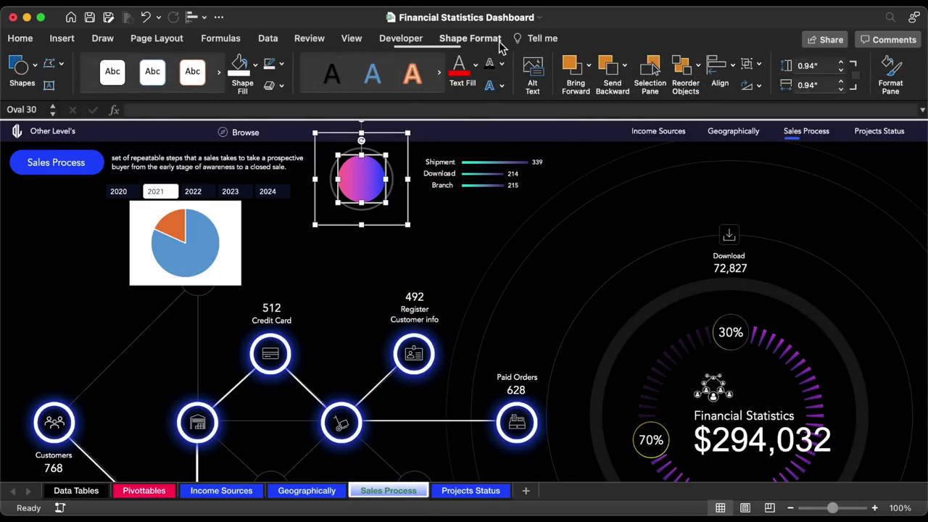
# - Shrink the gradient circle to 0.7 inches and align it to the ring's centre and middle
pyautogui.click(842, 71)
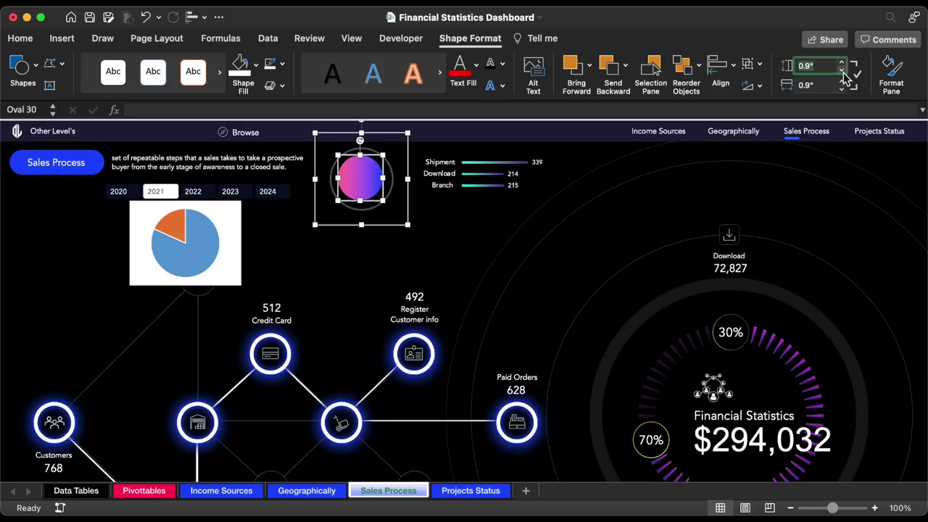
pyautogui.click(842, 71)
pyautogui.click(843, 71)
pyautogui.moveTo(365, 177); pyautogui.dragTo(371, 180)
pyautogui.click(204, 18)
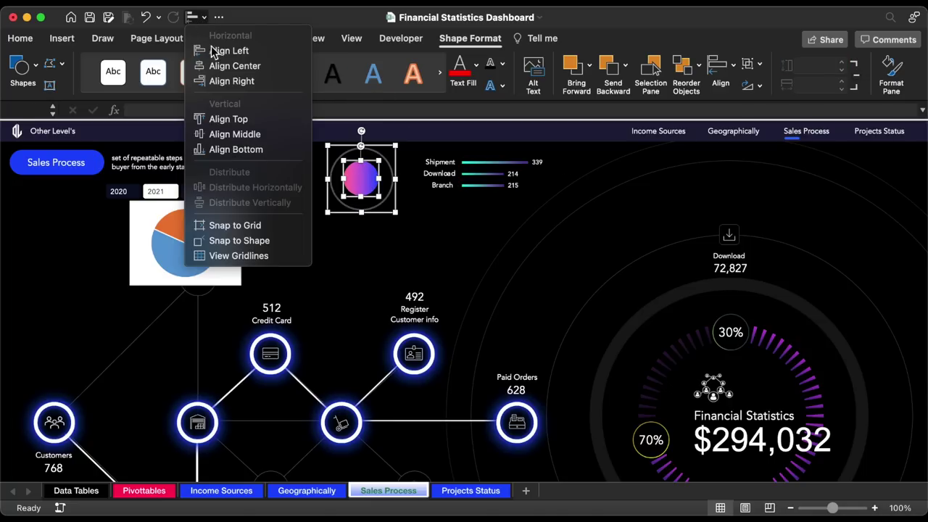
pyautogui.click(219, 65)
pyautogui.click(194, 20)
pyautogui.click(240, 137)
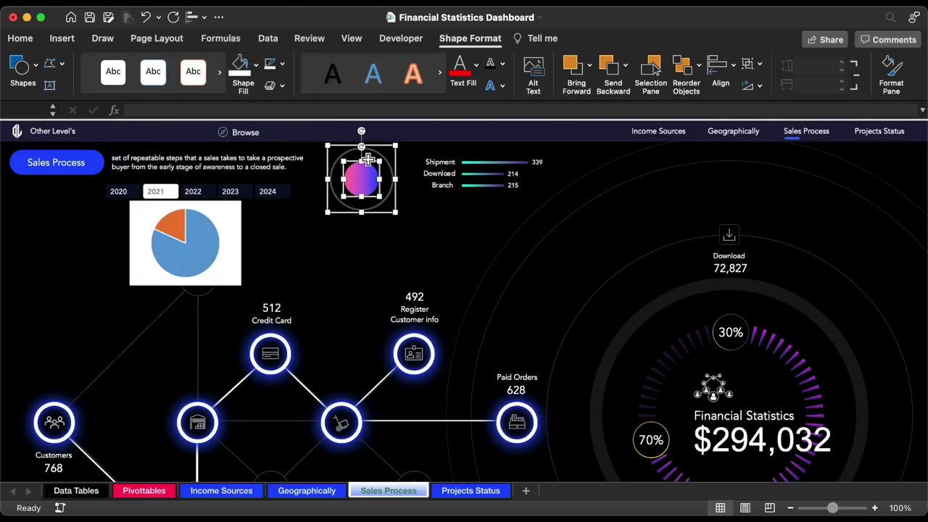
# - Group the ring and gradient circle into a single badge
pyautogui.rightClick(377, 167)
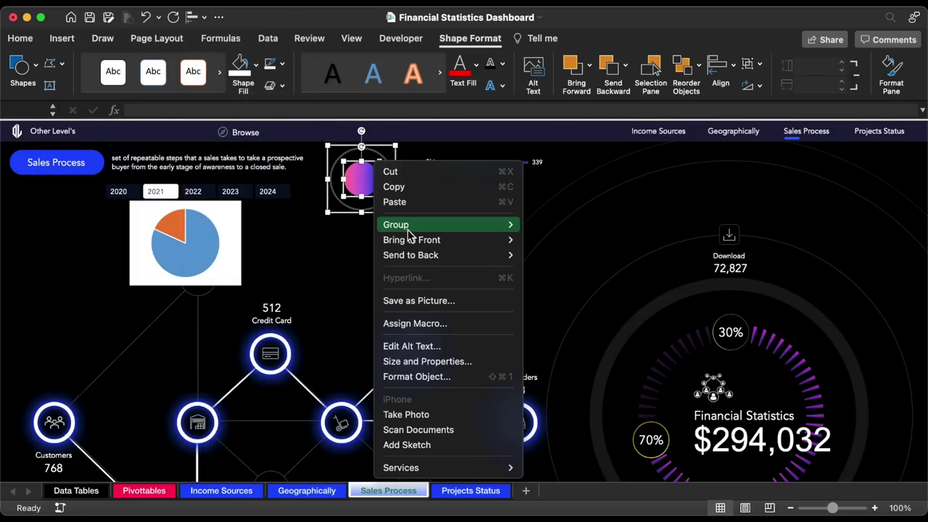
pyautogui.moveTo(500, 226)
pyautogui.click(544, 226)
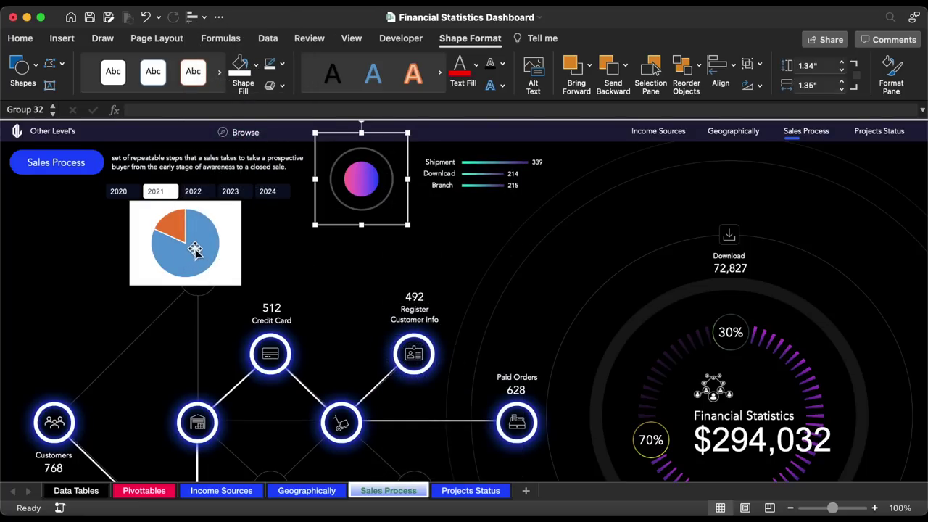
pyautogui.click(198, 247)
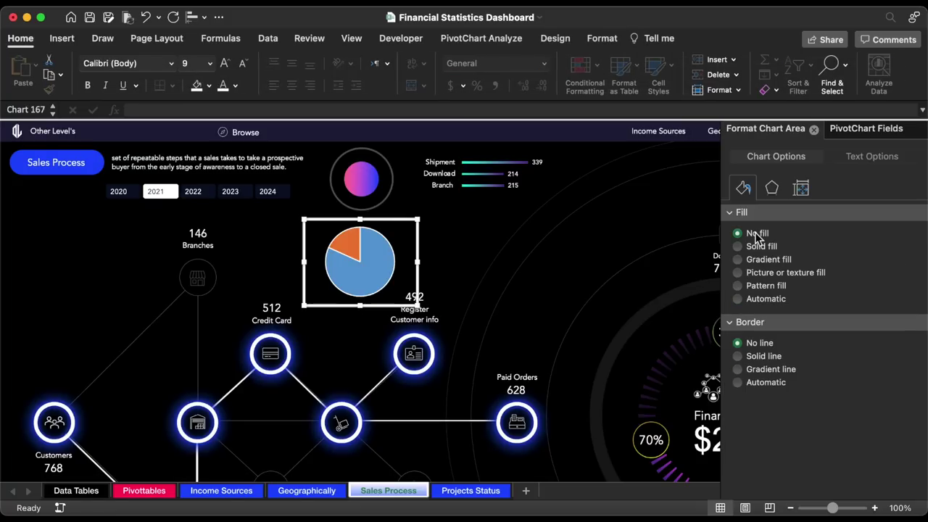
# - Fill the refund pie solid white and make its small refund slice transparent
pyautogui.click(386, 256)
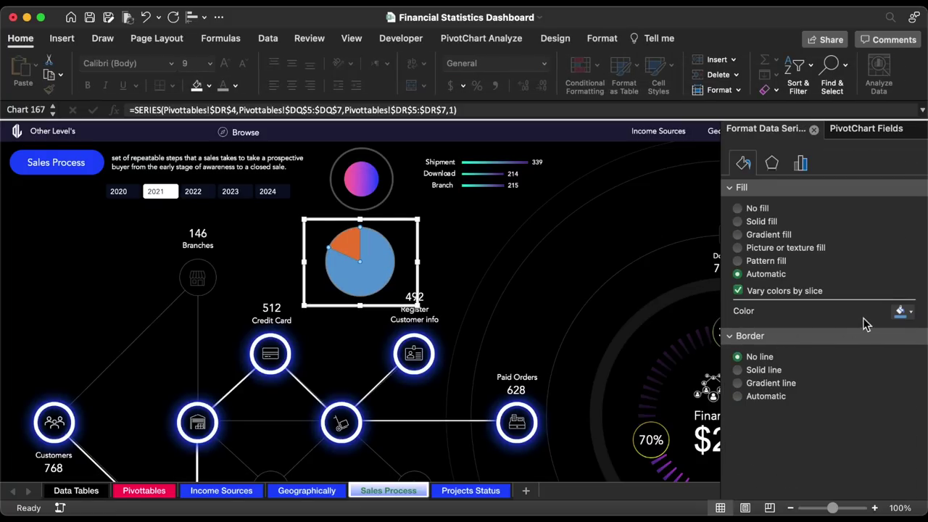
pyautogui.click(757, 223)
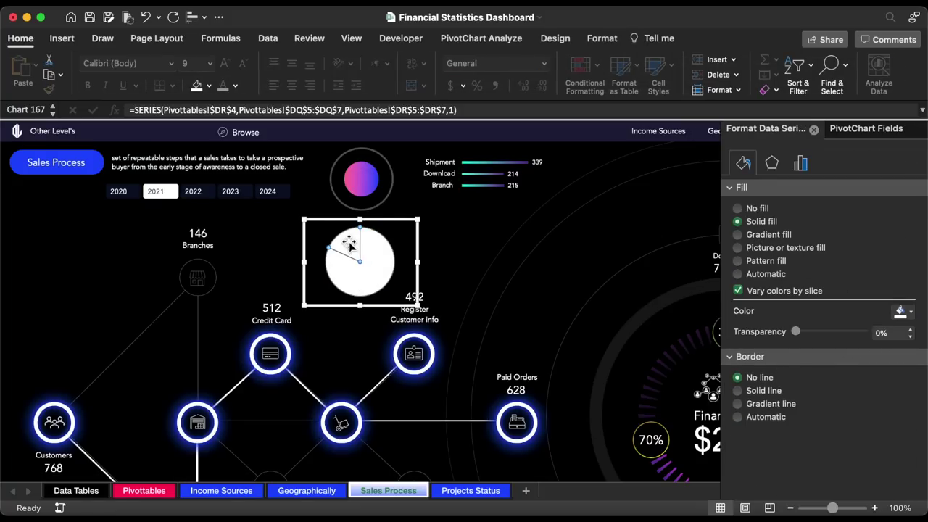
pyautogui.click(752, 208)
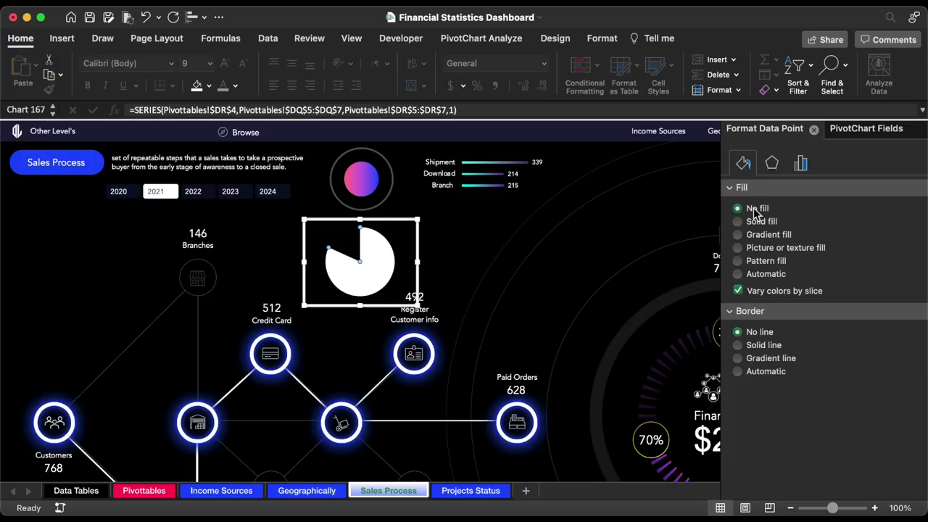
# - Move the pie into the top ring, resize it to 1.19" by 1.43", and centre it
pyautogui.click(413, 307)
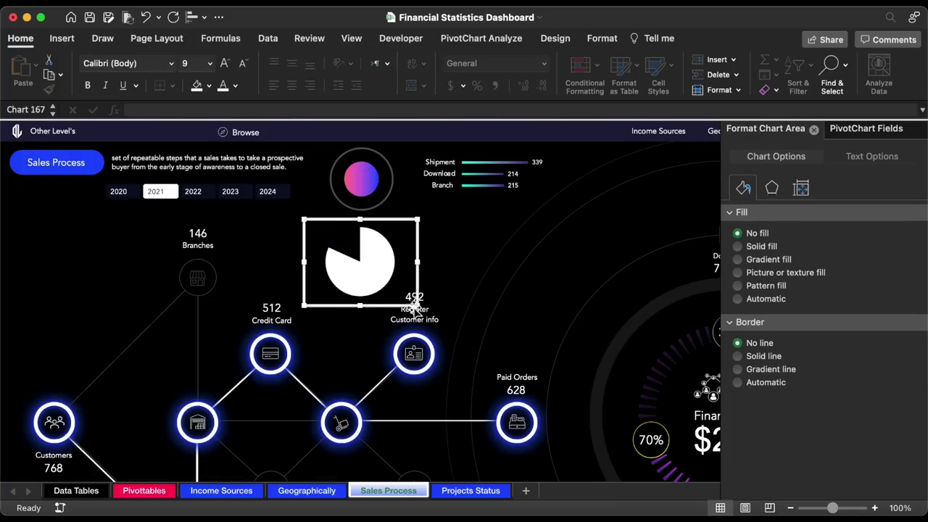
pyautogui.moveTo(404, 308); pyautogui.dragTo(404, 226)
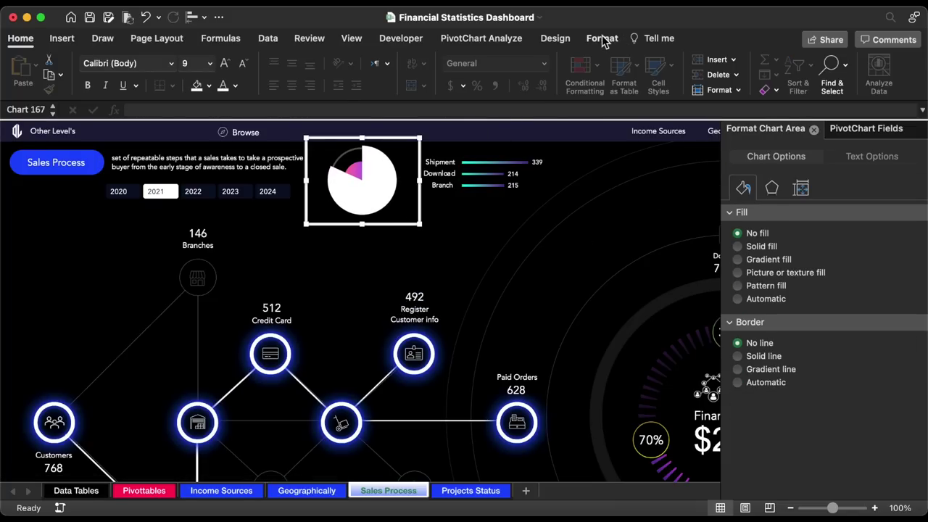
pyautogui.click(602, 38)
pyautogui.press('Return')
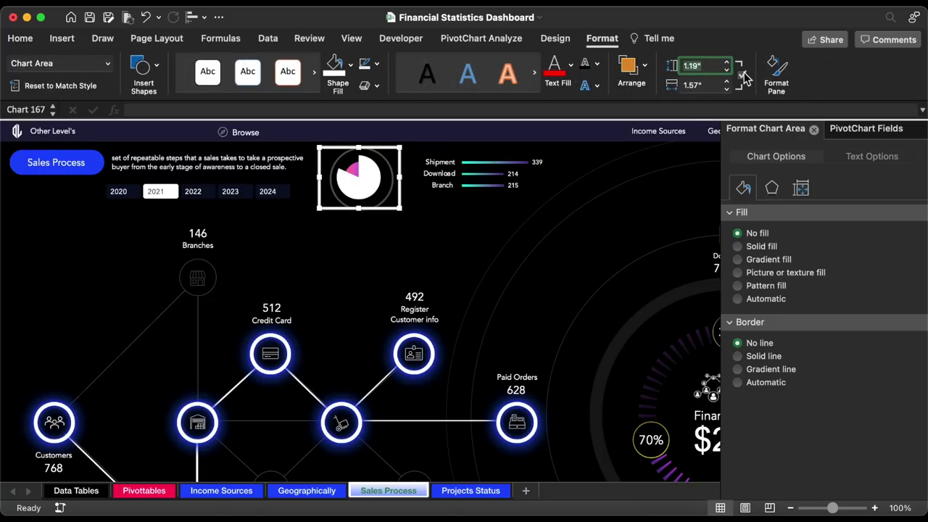
pyautogui.click(695, 85)
pyautogui.write('1.43')
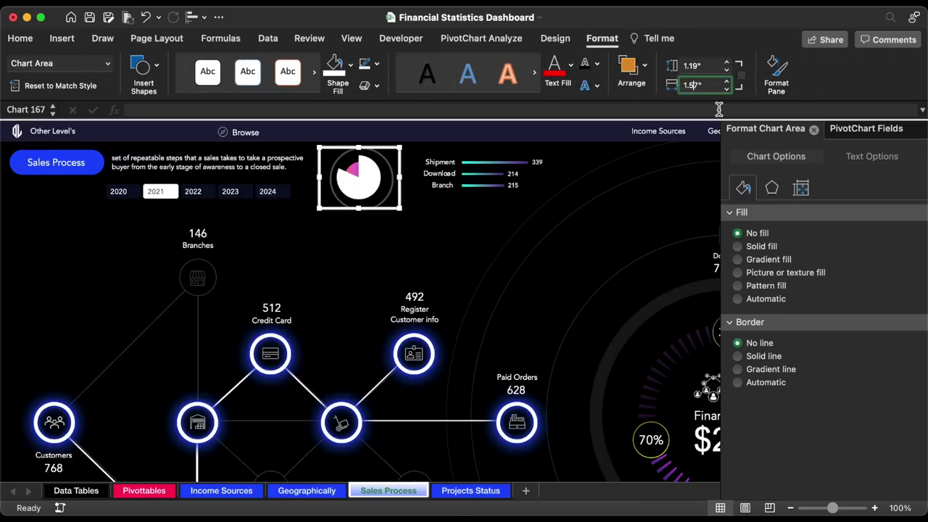
pyautogui.press('Return')
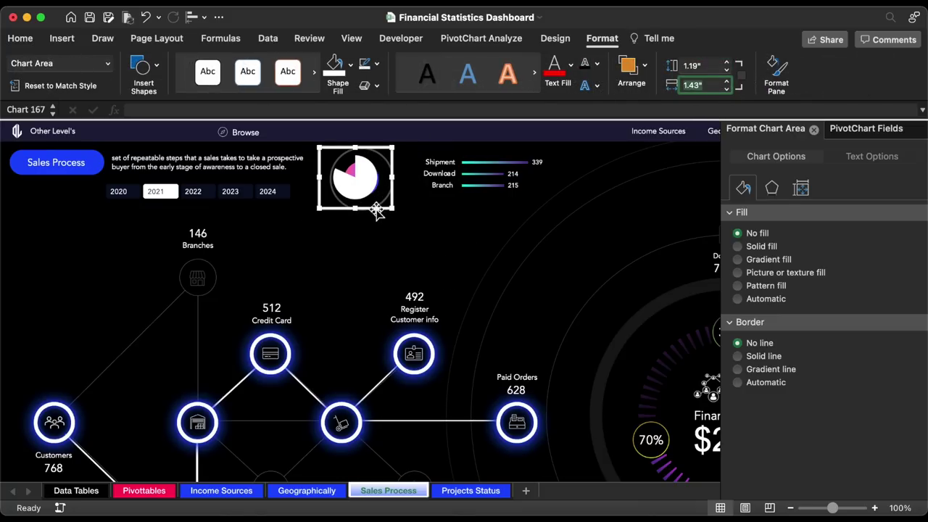
pyautogui.moveTo(377, 210); pyautogui.dragTo(383, 211)
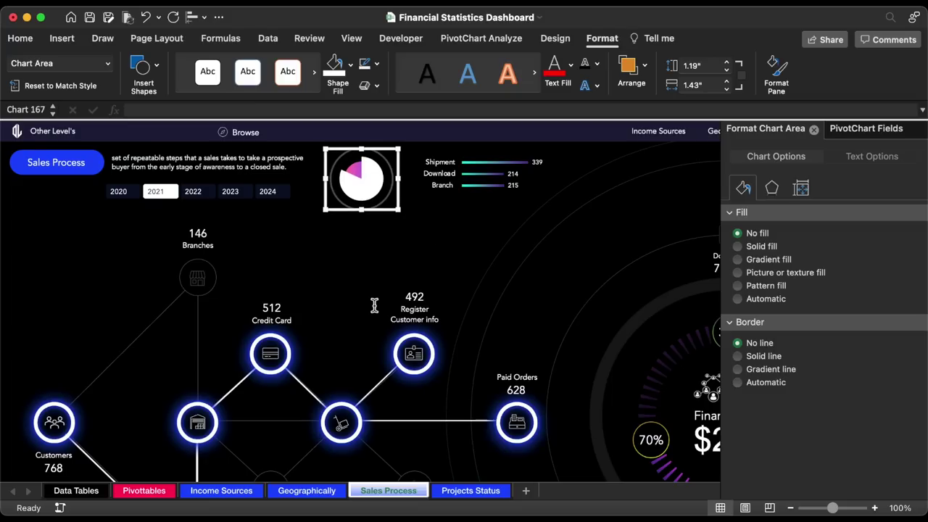
pyautogui.click(524, 370)
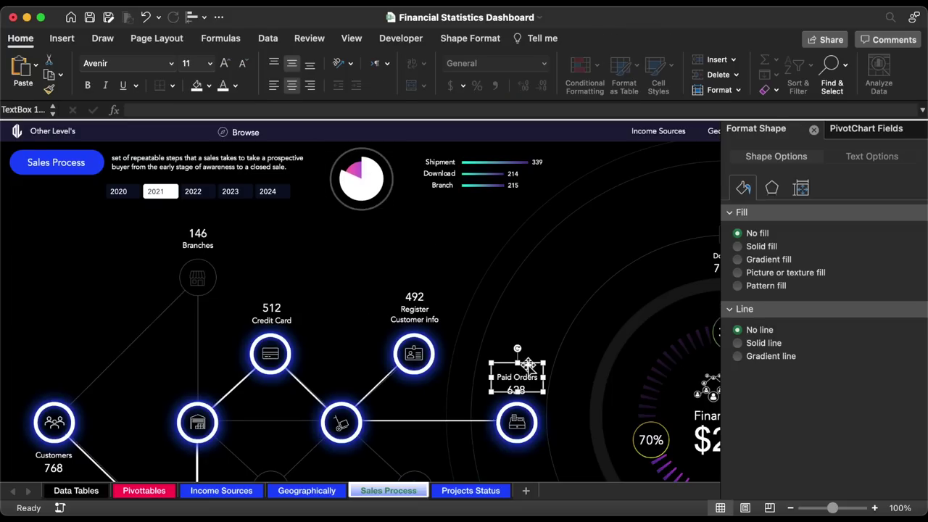
# - Paste a copy of the Paid Orders label onto the pie as a white 'Refunded' caption, size 8
pyautogui.click(469, 214)
pyautogui.press('super+v')
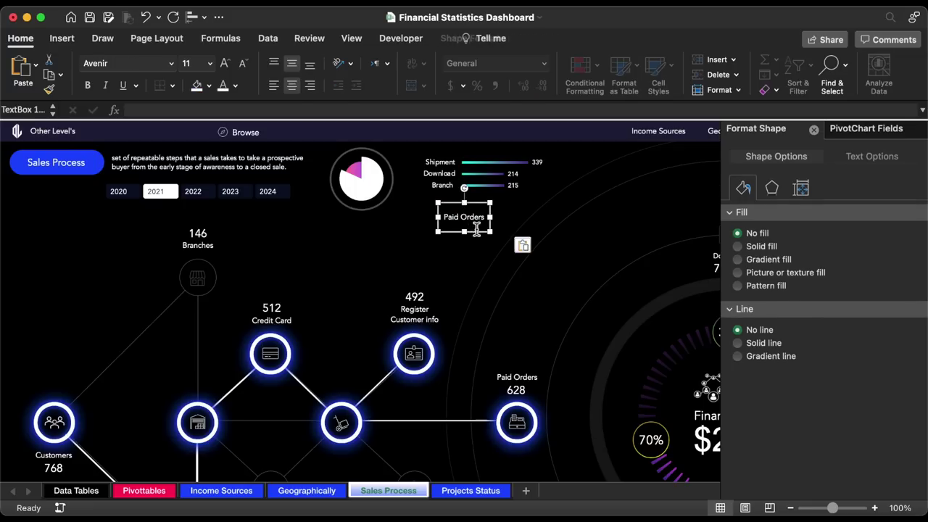
pyautogui.moveTo(479, 230); pyautogui.dragTo(380, 193)
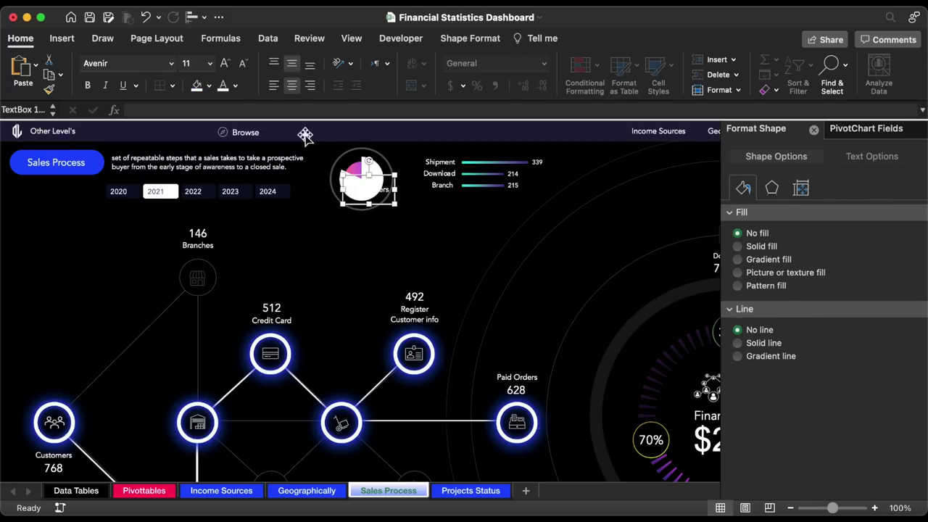
pyautogui.click(235, 86)
pyautogui.click(239, 149)
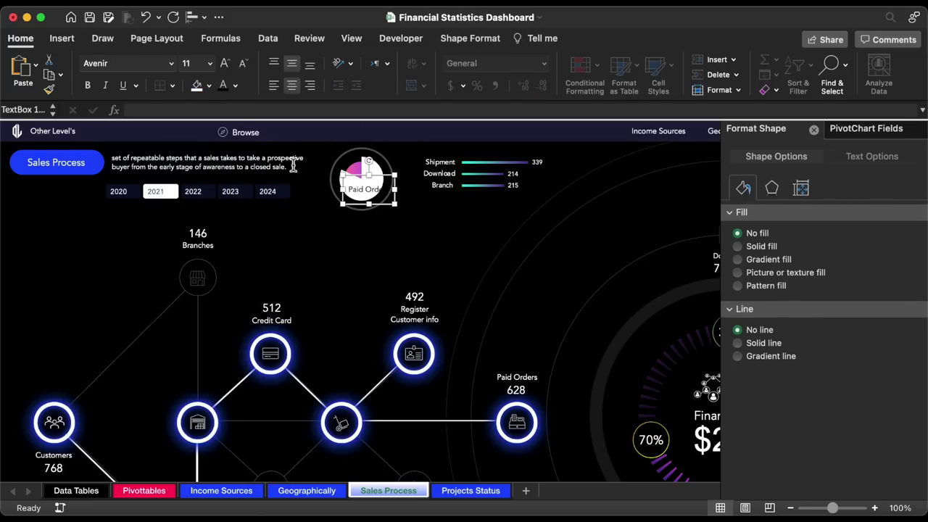
pyautogui.write('Refunde')
pyautogui.click(209, 63)
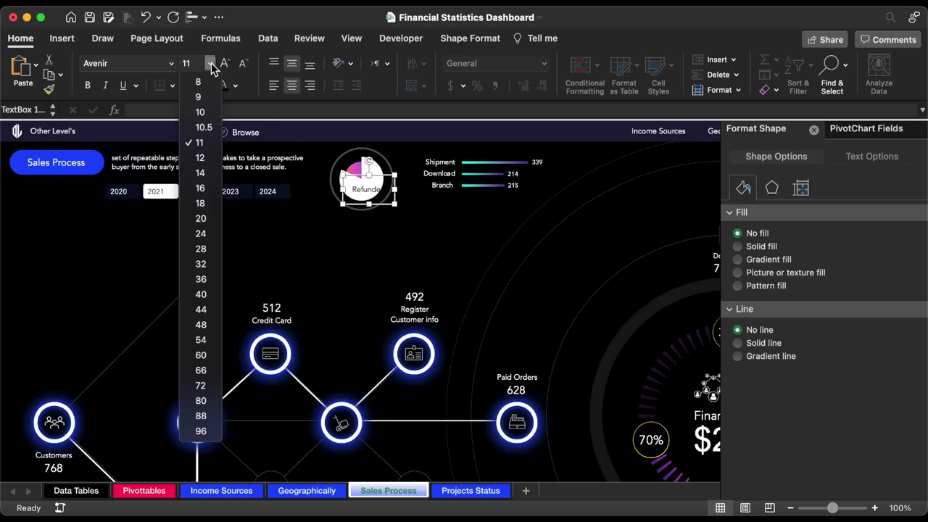
pyautogui.click(198, 82)
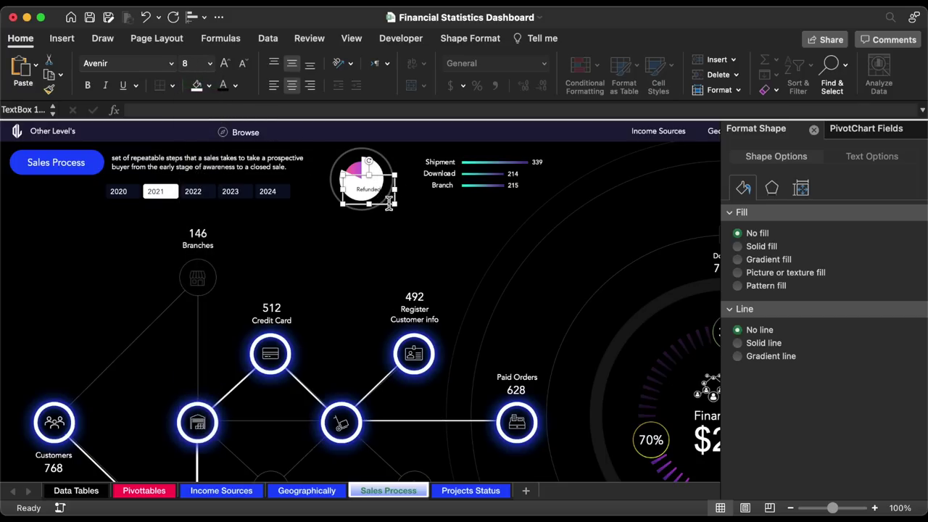
pyautogui.moveTo(390, 203)
pyautogui.mouseDown()
pyautogui.moveTo(377, 210)
pyautogui.moveTo(375, 197)
pyautogui.mouseUp()
# - Link a text box to =Pivottables!DT6 showing 18%, size 16, left-aligned and centred on the pie
pyautogui.click(366, 182)
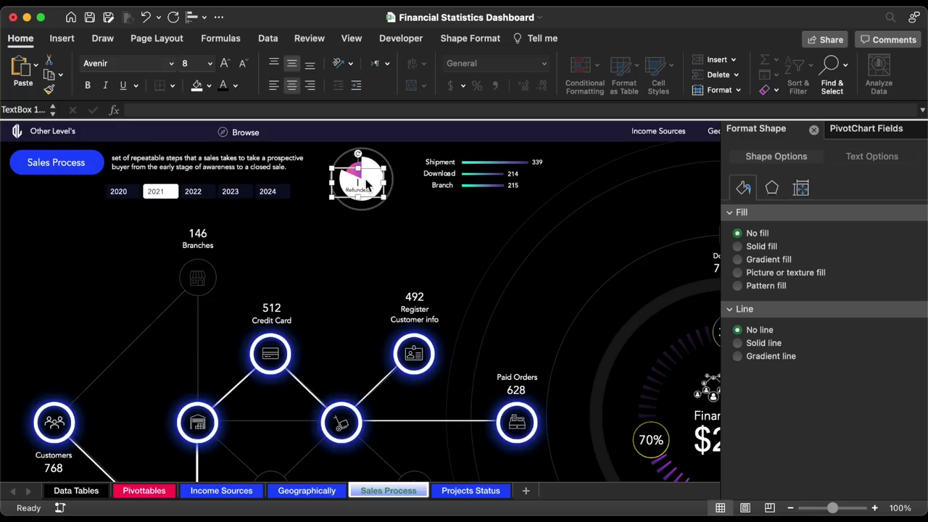
pyautogui.click(319, 108)
pyautogui.write('=')
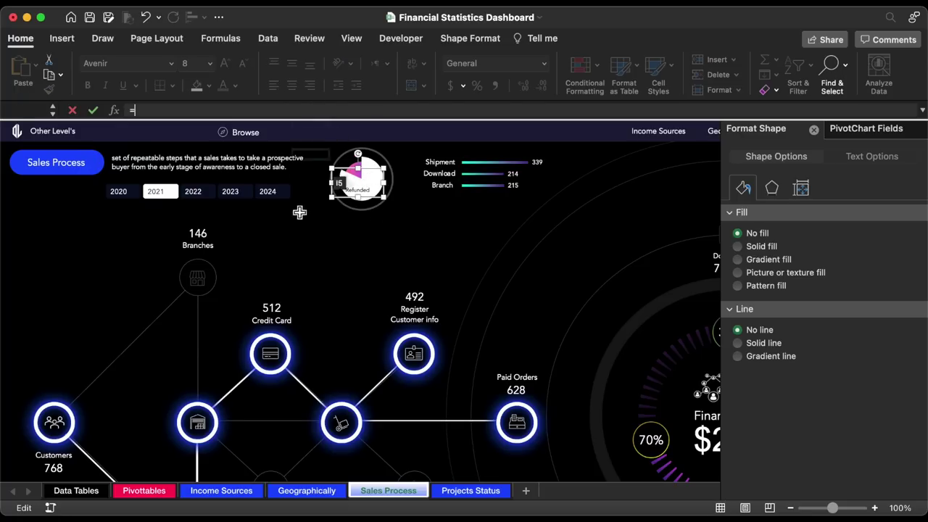
pyautogui.click(149, 492)
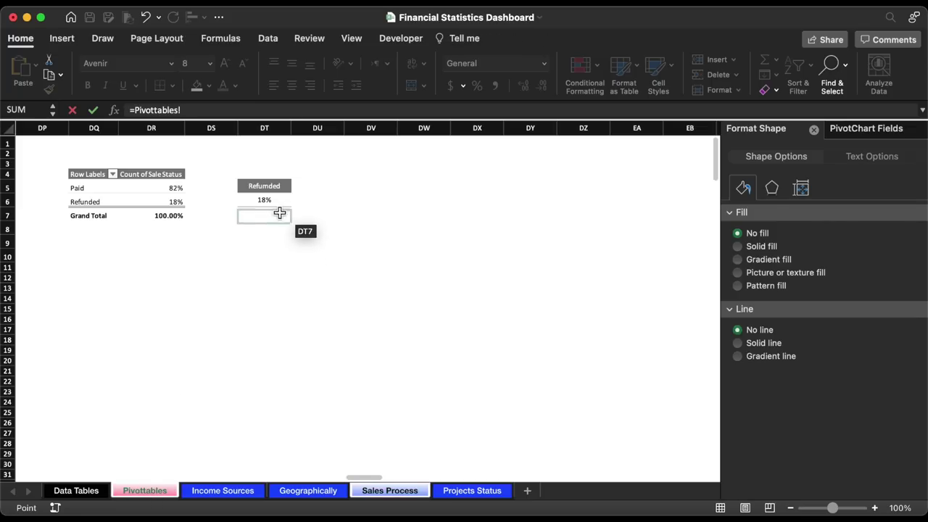
pyautogui.click(276, 201)
pyautogui.press('Return')
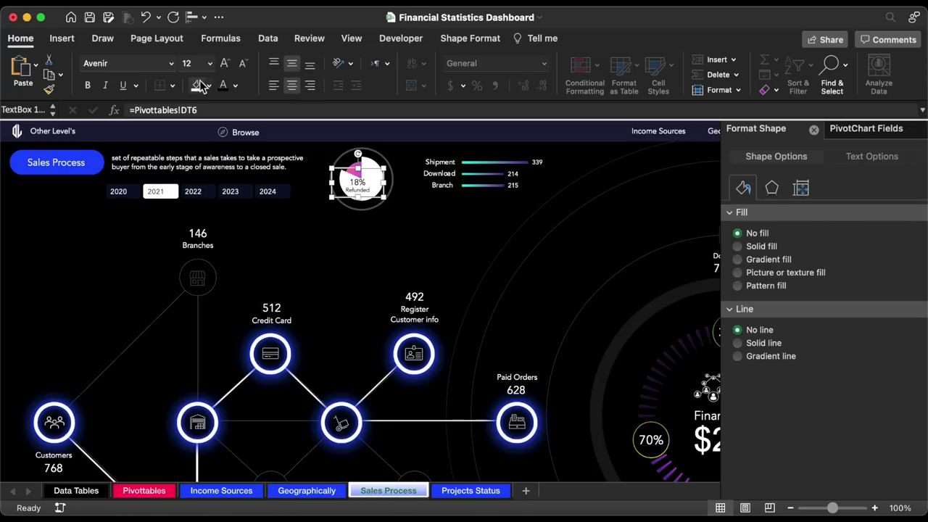
pyautogui.click(209, 63)
pyautogui.click(200, 188)
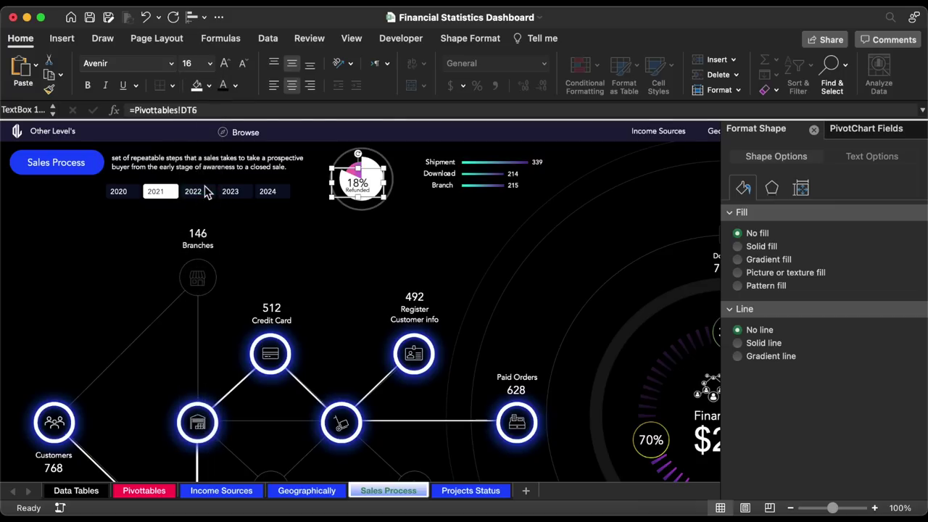
pyautogui.click(274, 85)
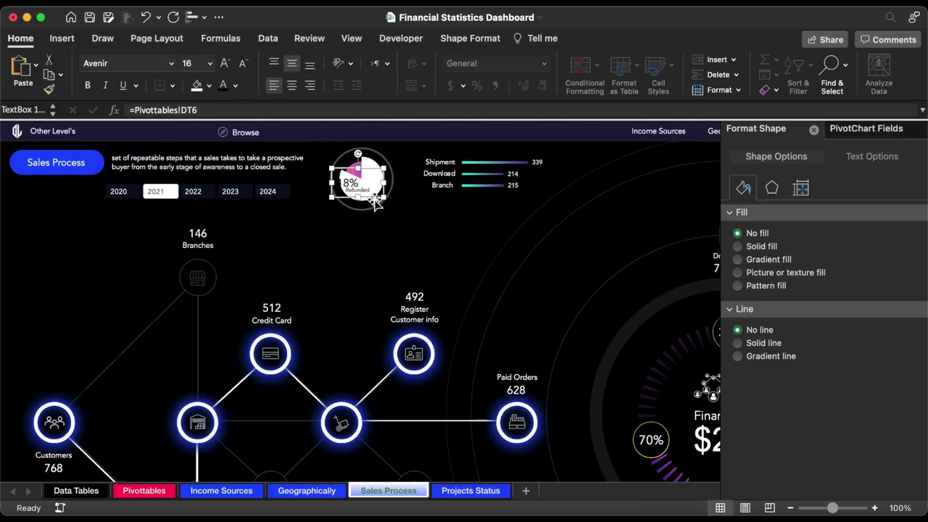
pyautogui.moveTo(378, 196); pyautogui.dragTo(381, 198)
# - Move a copy of the CRM Speed Score label to the top-left of the dashboard
pyautogui.click(447, 192)
pyautogui.click(469, 202)
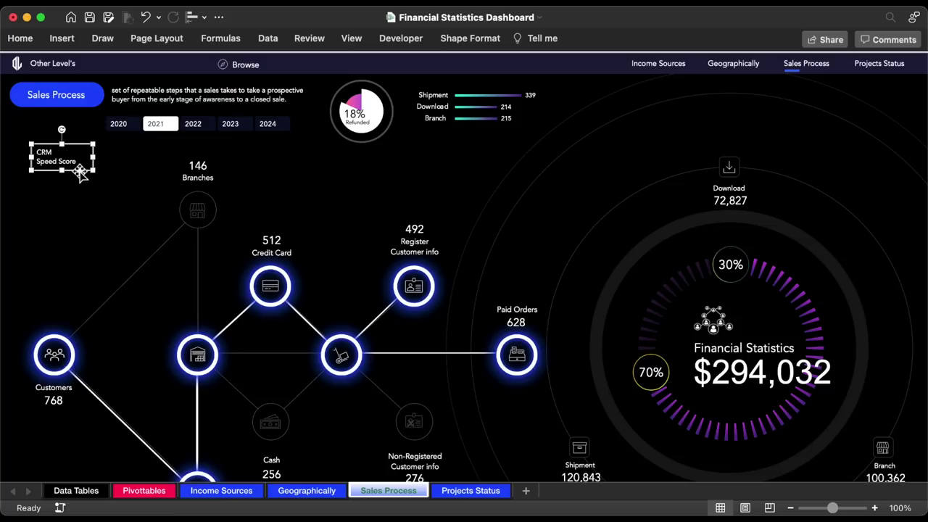
pyautogui.moveTo(82, 172); pyautogui.dragTo(28, 123)
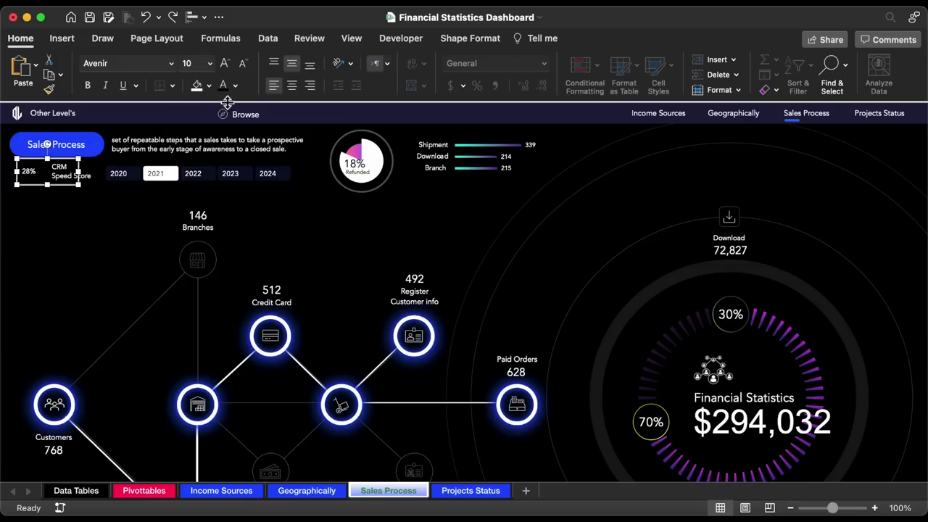
# - Colour the 28% CRM Speed Score value teal (00F1DF)
pyautogui.click(234, 85)
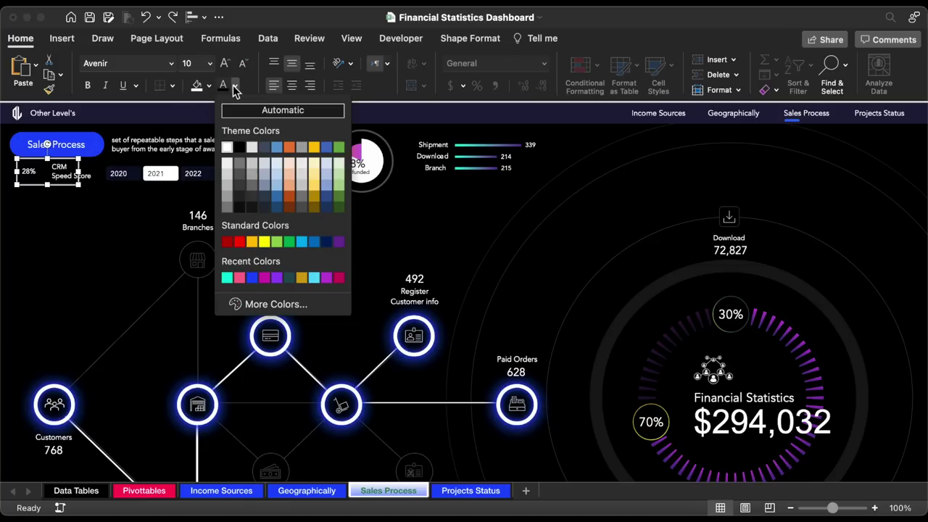
pyautogui.click(272, 303)
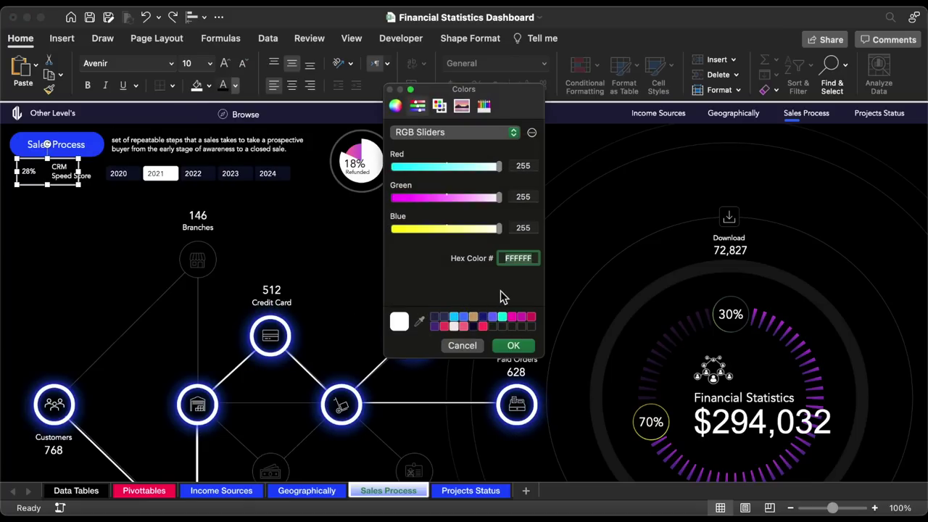
pyautogui.press('super+v')
pyautogui.click(516, 352)
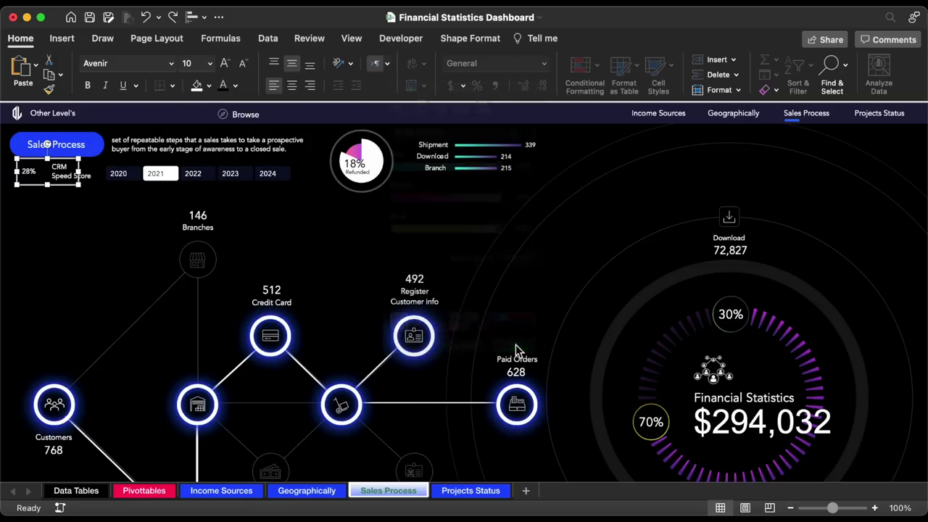
# - Set the 28% value to size 14, reduce it to size 9, and move its box beside the label
pyautogui.click(211, 64)
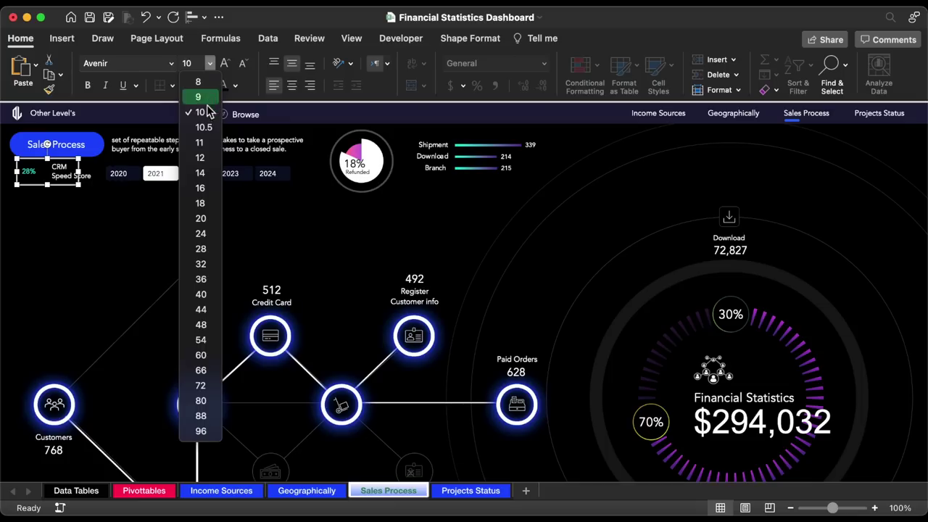
pyautogui.click(207, 173)
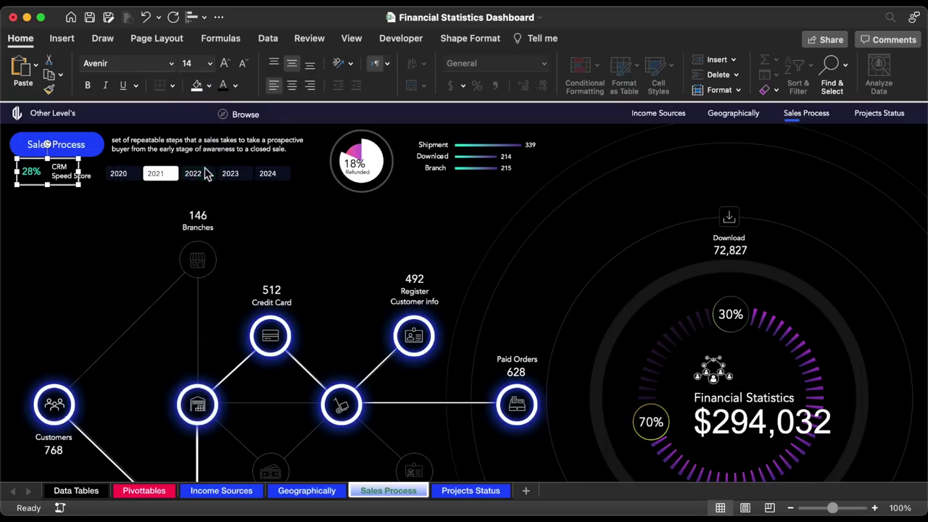
pyautogui.click(244, 65)
pyautogui.click(243, 64)
pyautogui.click(244, 65)
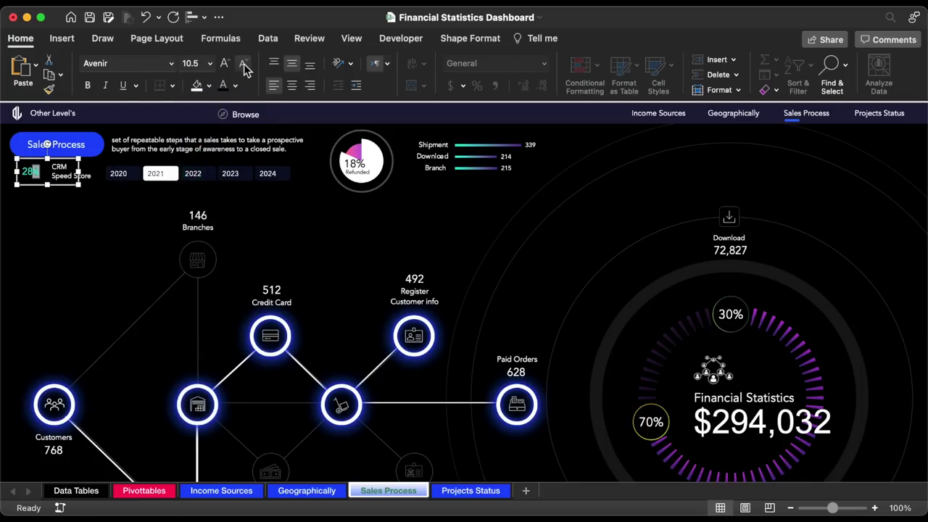
pyautogui.click(245, 65)
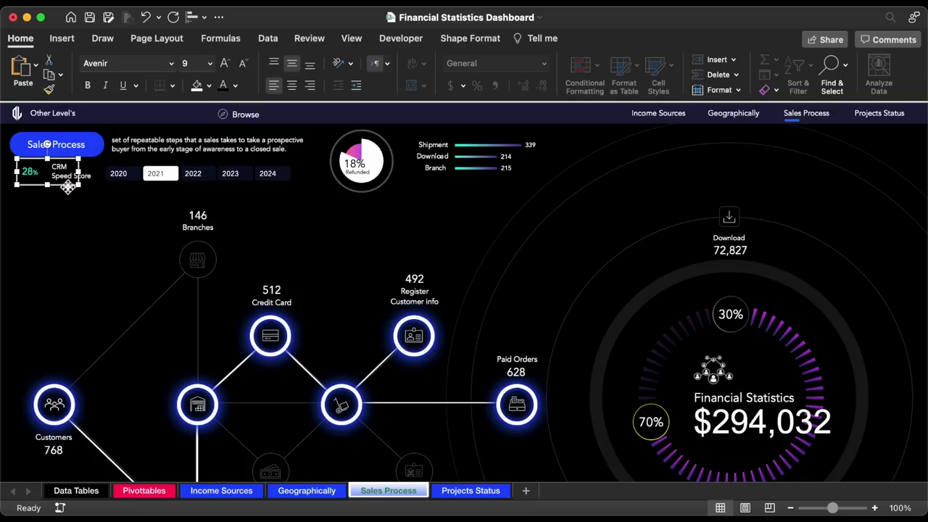
pyautogui.moveTo(68, 183); pyautogui.dragTo(76, 190)
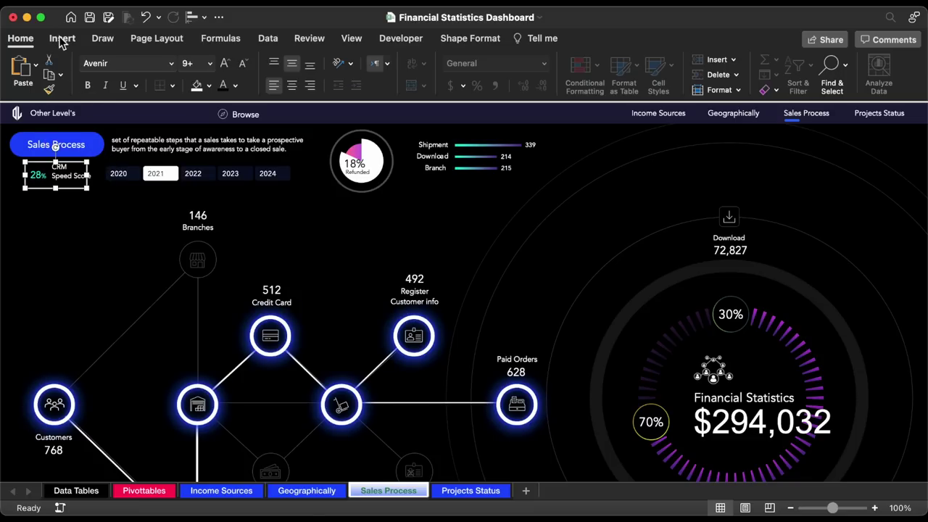
# - Draw a small triangle shape on the dashboard
pyautogui.click(63, 39)
pyautogui.click(208, 69)
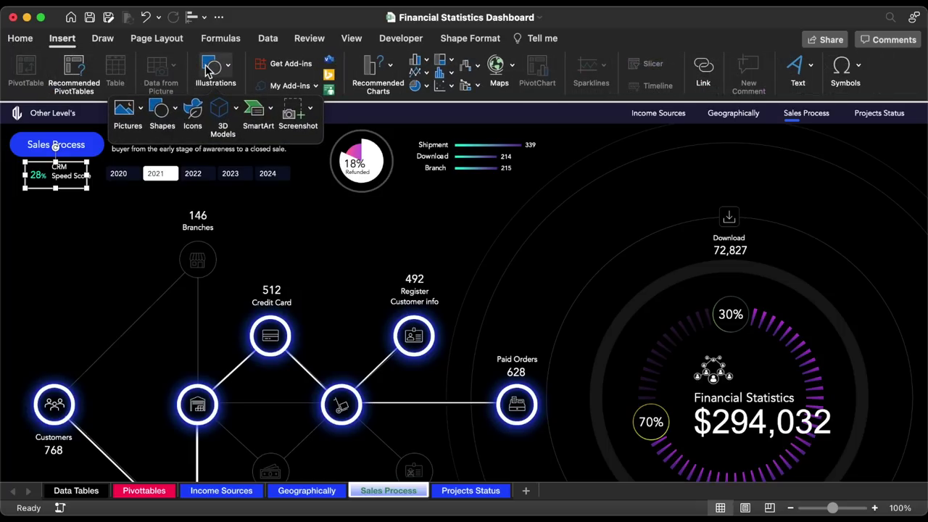
pyautogui.click(165, 109)
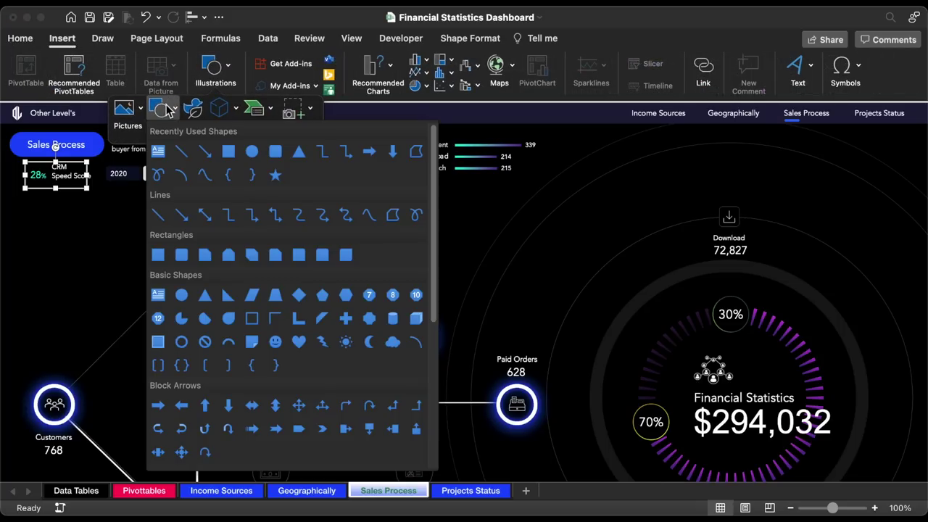
pyautogui.click(298, 151)
pyautogui.moveTo(77, 229); pyautogui.dragTo(106, 246)
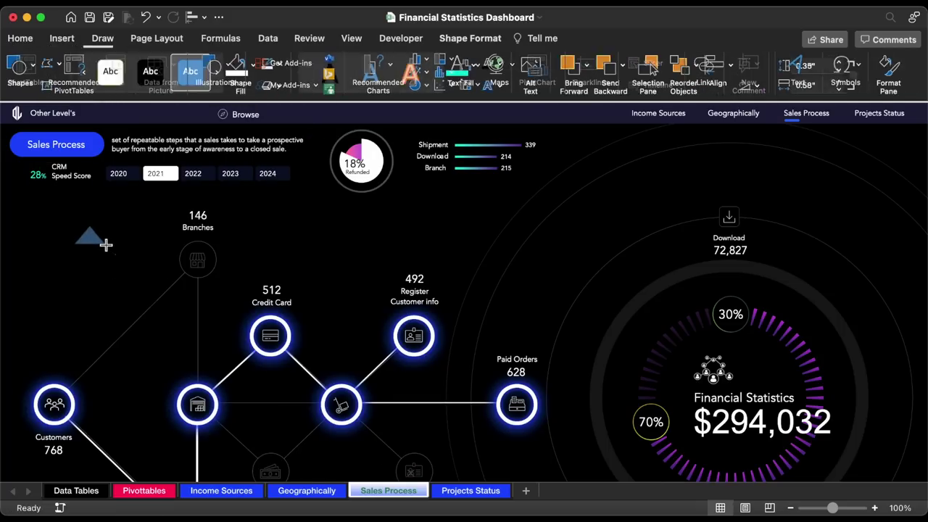
# - Give the triangle no outline and cyan fill, flip it downward, and place it beside 28%
pyautogui.click(283, 65)
pyautogui.click(329, 106)
pyautogui.click(255, 64)
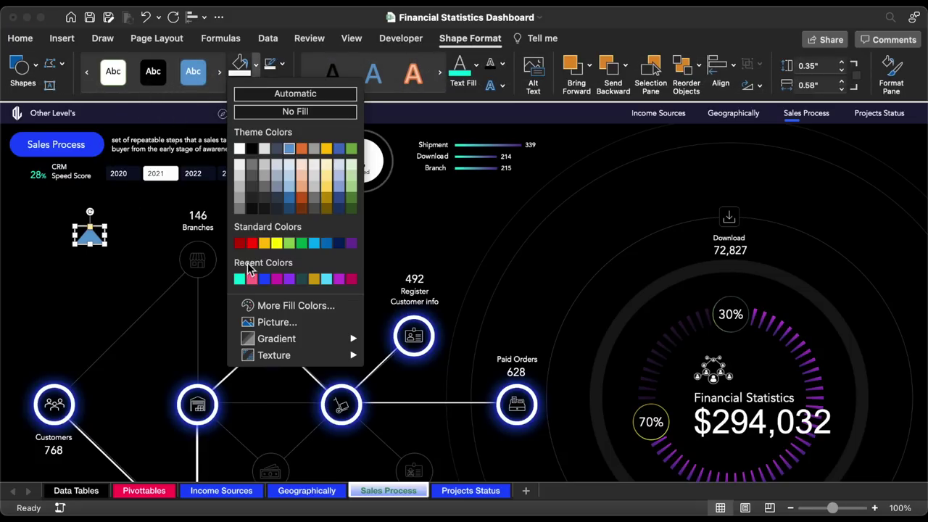
pyautogui.click(240, 274)
pyautogui.moveTo(93, 214); pyautogui.dragTo(90, 283)
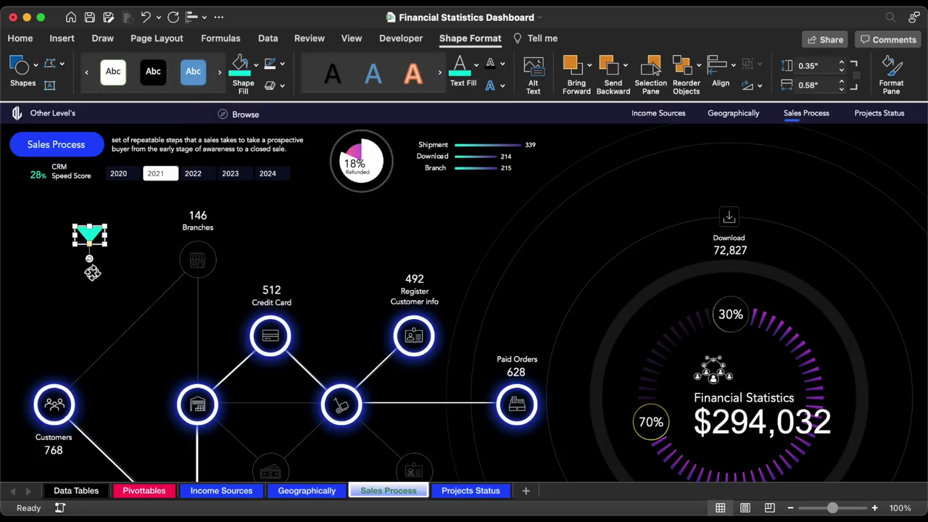
pyautogui.moveTo(102, 245); pyautogui.dragTo(23, 180)
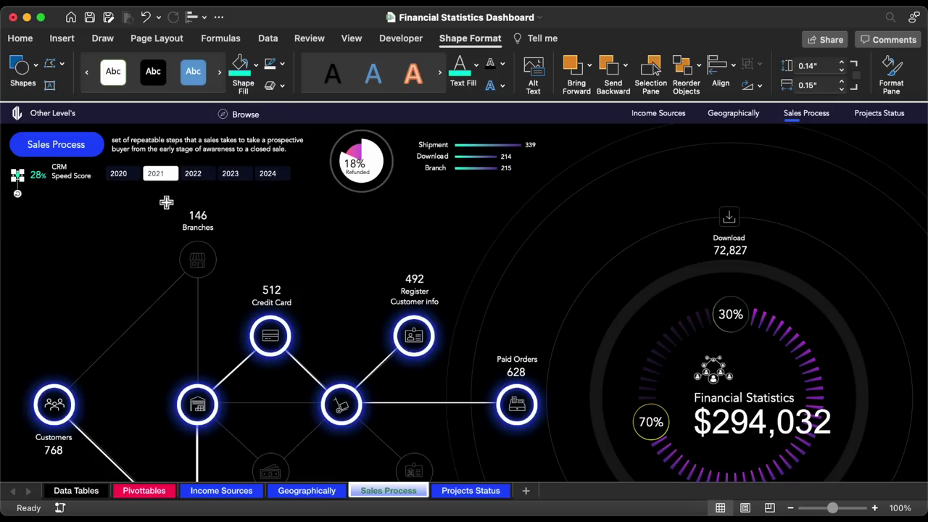
pyautogui.press('Right')
pyautogui.press('Right')
pyautogui.press('Right')
pyautogui.press('Right')
pyautogui.press('Right')
pyautogui.press('Right')
pyautogui.press('Up')
pyautogui.press('Up')
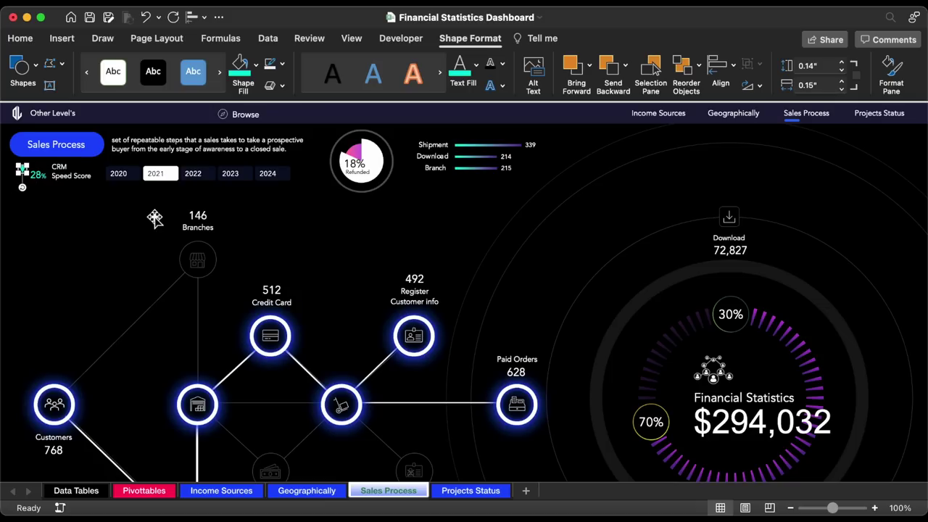
pyautogui.click(167, 249)
pyautogui.press('super+a')
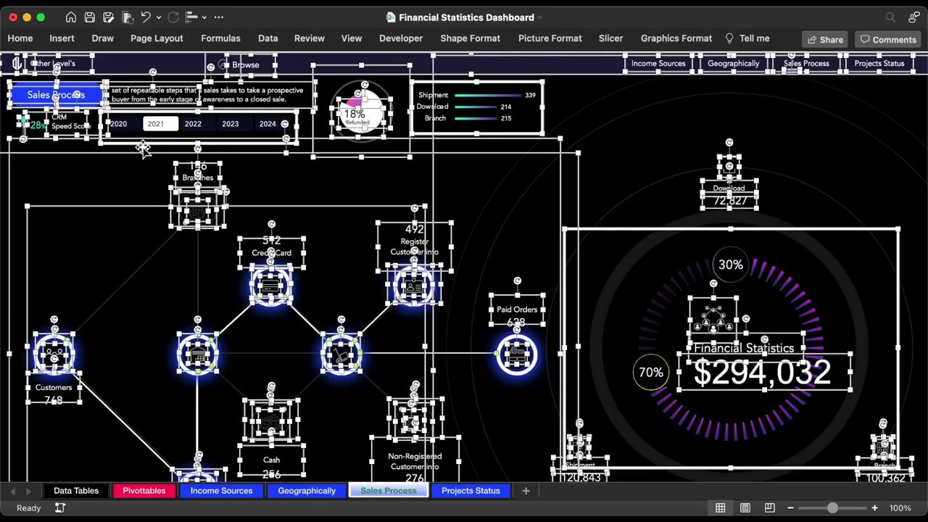
# - Lock all dashboard objects except the year slicer in Format Picture properties
pyautogui.keyDown('shift'); pyautogui.click(141, 146); pyautogui.keyUp('shift')
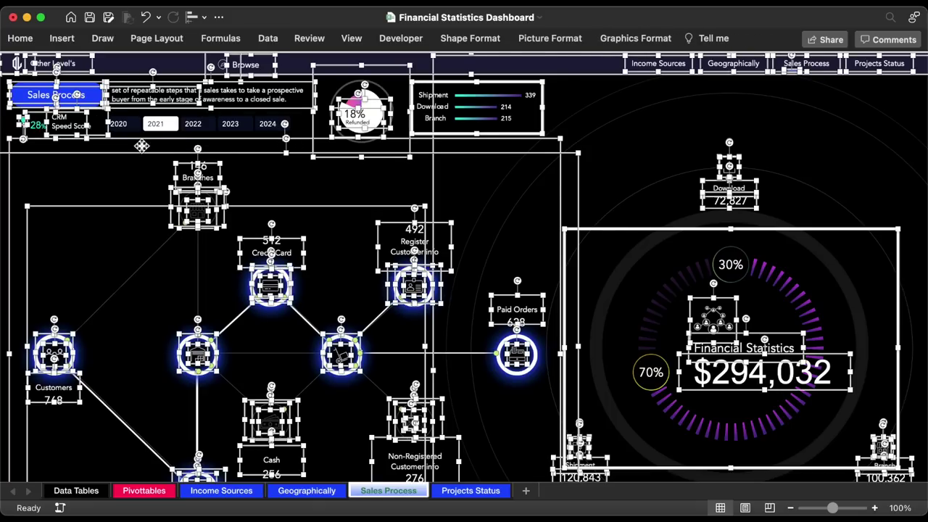
pyautogui.press('super+1')
pyautogui.click(801, 120)
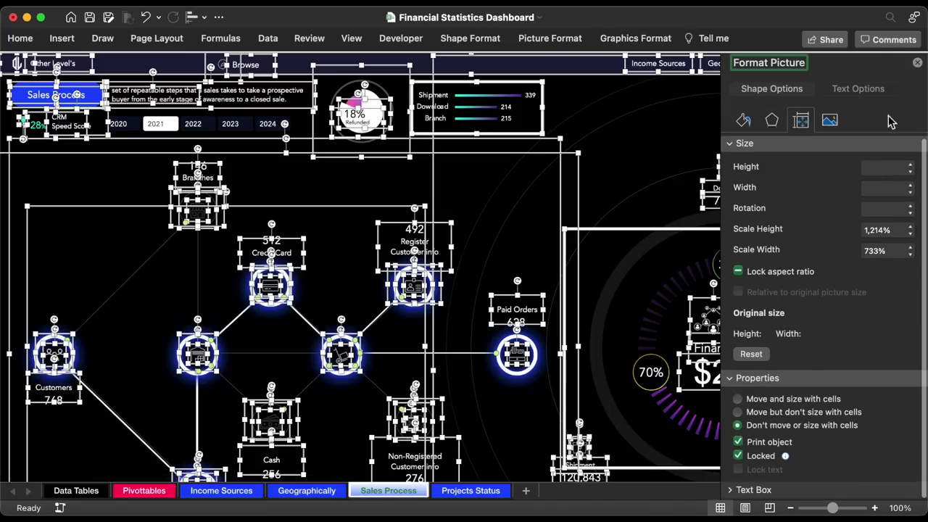
pyautogui.click(917, 62)
# - Unlock the year slicer and set Disable resizing and moving in Format Slicer
pyautogui.click(260, 142)
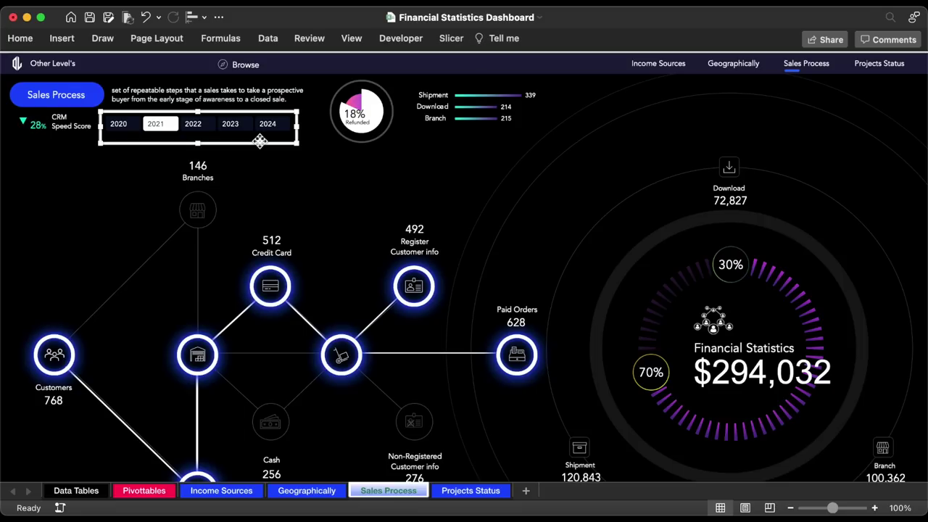
pyautogui.press('super+1')
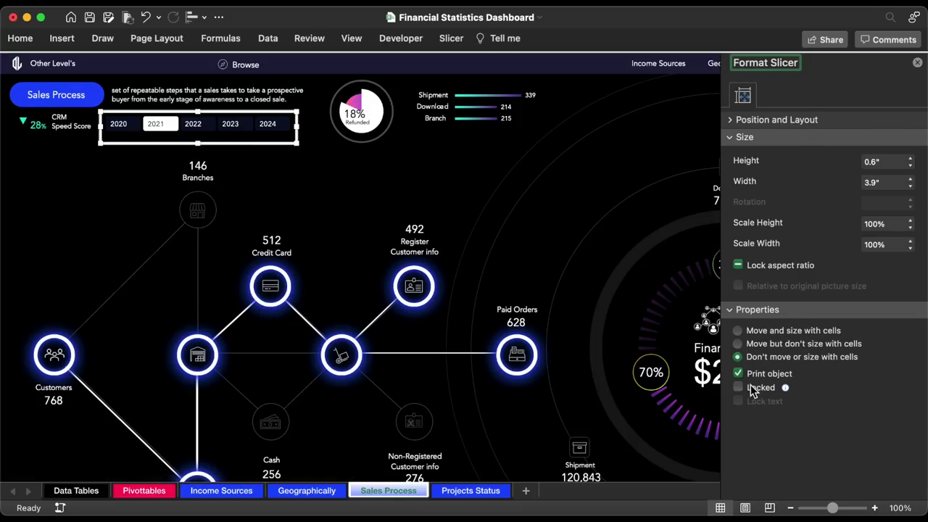
pyautogui.click(730, 119)
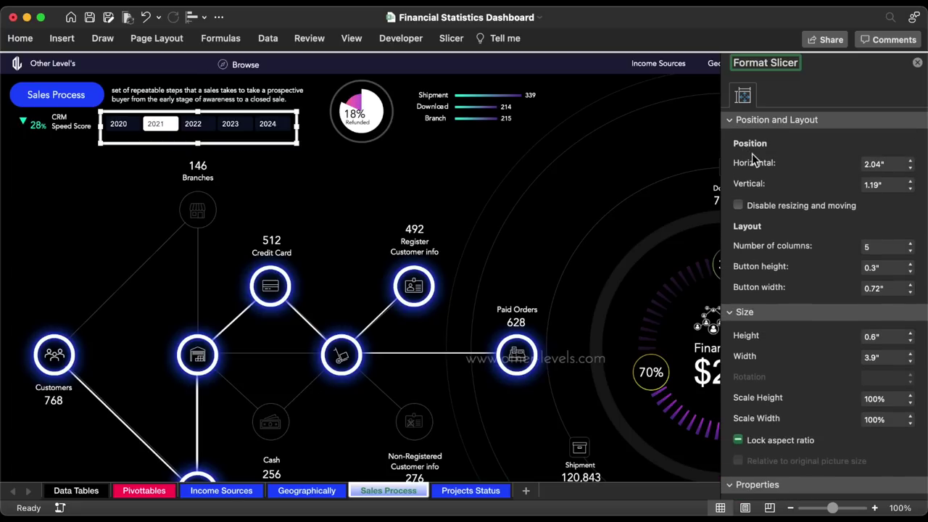
pyautogui.click(770, 205)
pyautogui.press('Escape')
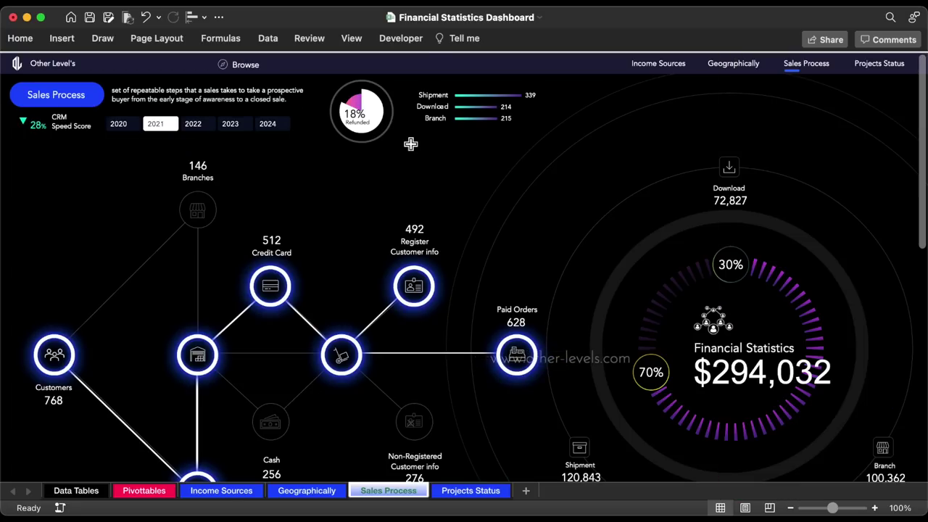
pyautogui.click(301, 41)
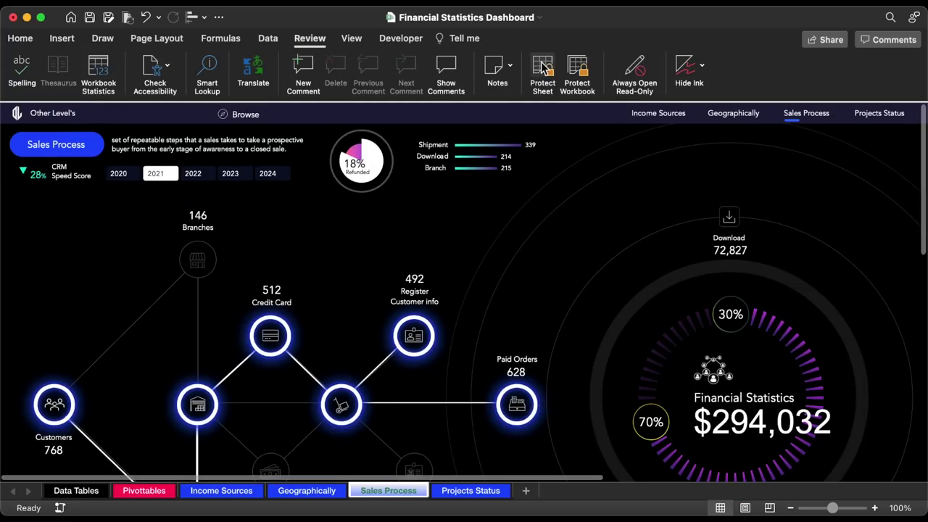
# - Protect the Sales Process sheet with a password, confirm it, and collapse the ribbon
pyautogui.click(542, 69)
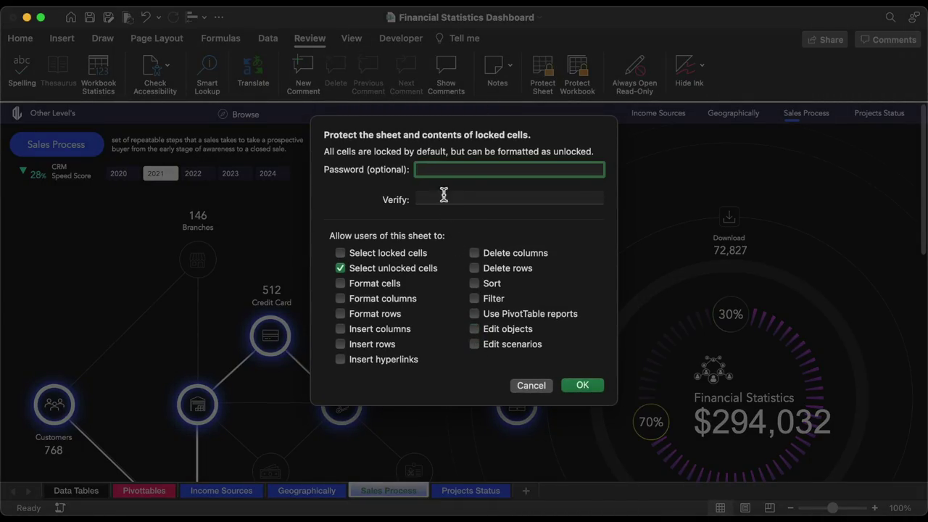
pyautogui.write('123')
pyautogui.press('Tab')
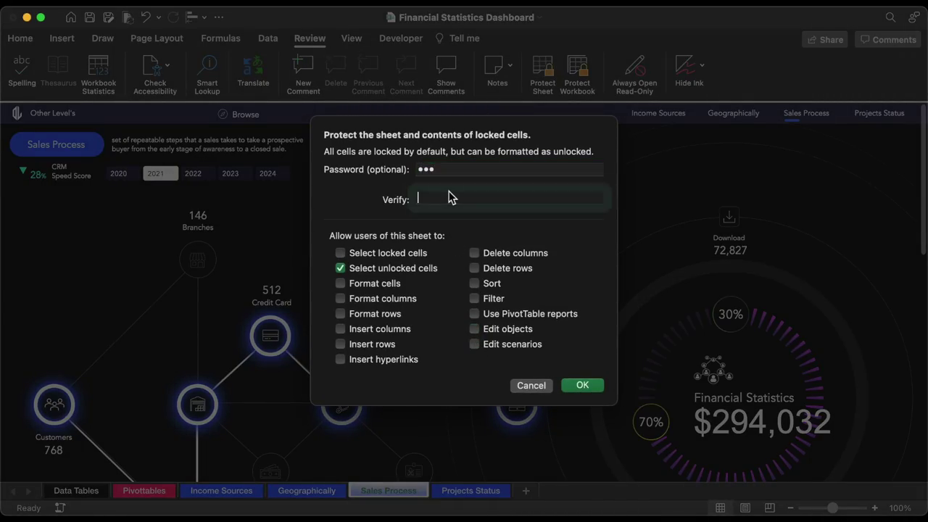
pyautogui.write('1')
pyautogui.click(583, 385)
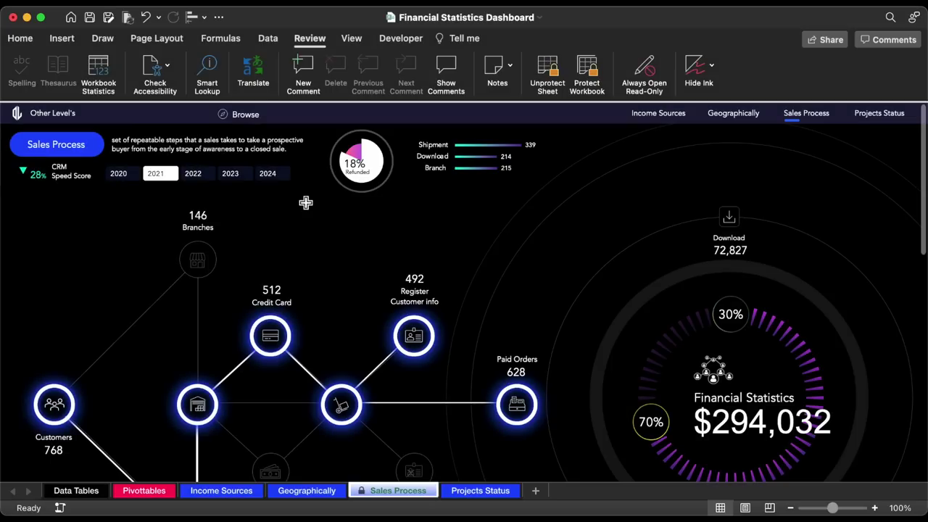
pyautogui.click(304, 39)
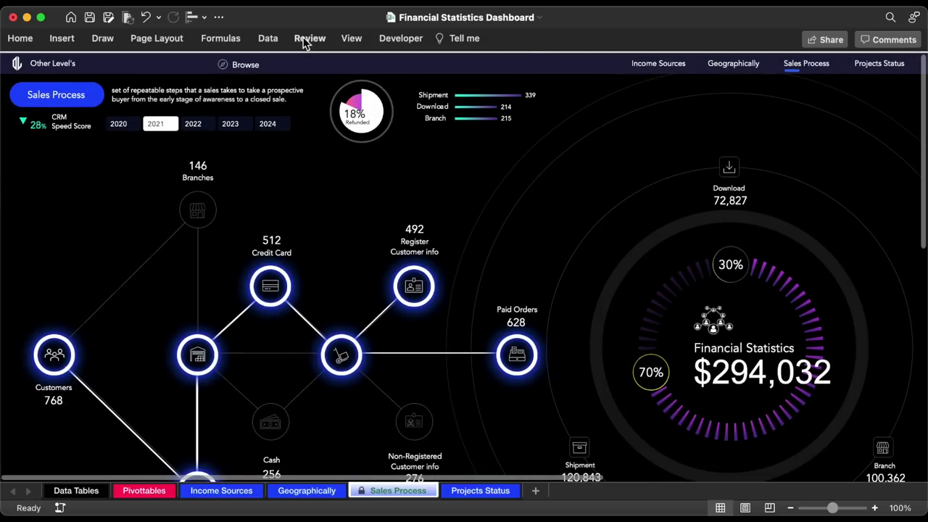
pyautogui.click(491, 492)
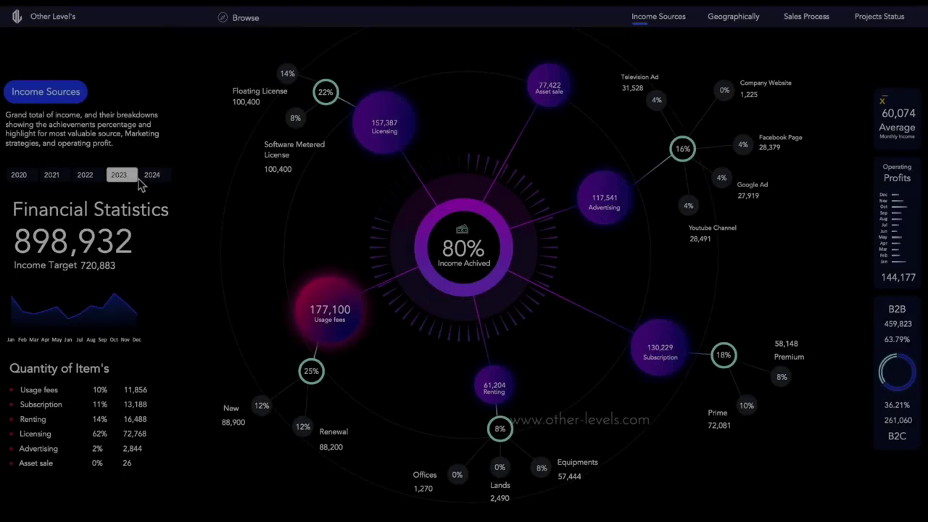
# - Test the year slicers: 2023 on Income Sources, 2022 and 2021 on the map, 2021 and 2020 on Sales Process
pyautogui.click(134, 178)
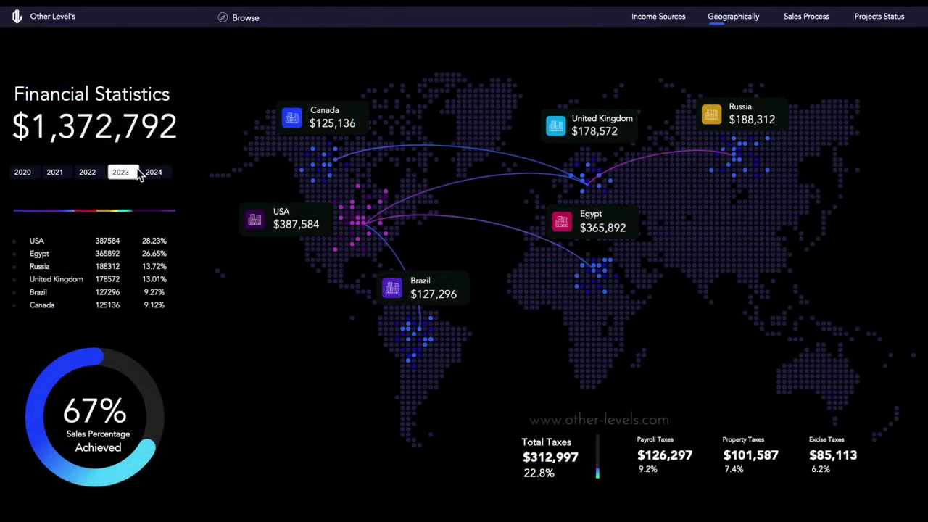
pyautogui.click(101, 174)
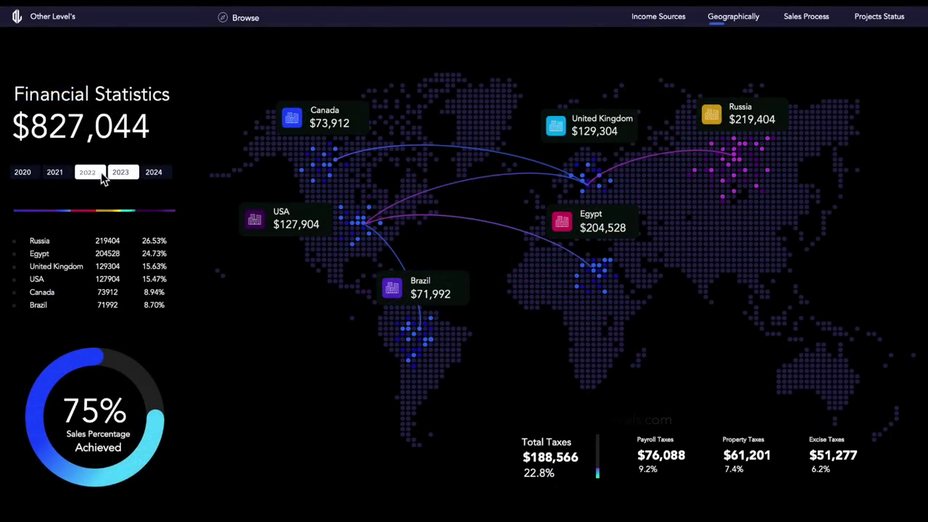
pyautogui.click(63, 174)
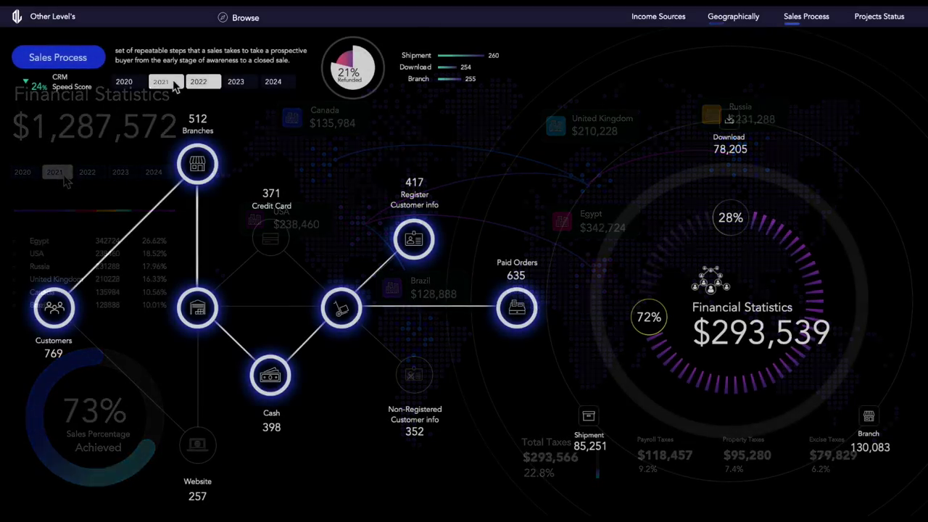
pyautogui.click(162, 81)
pyautogui.click(124, 81)
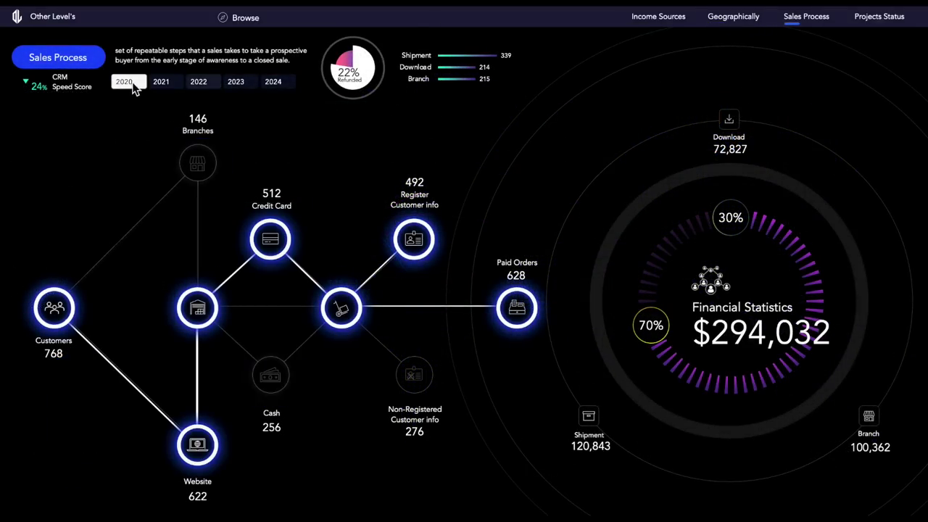
pyautogui.click(880, 18)
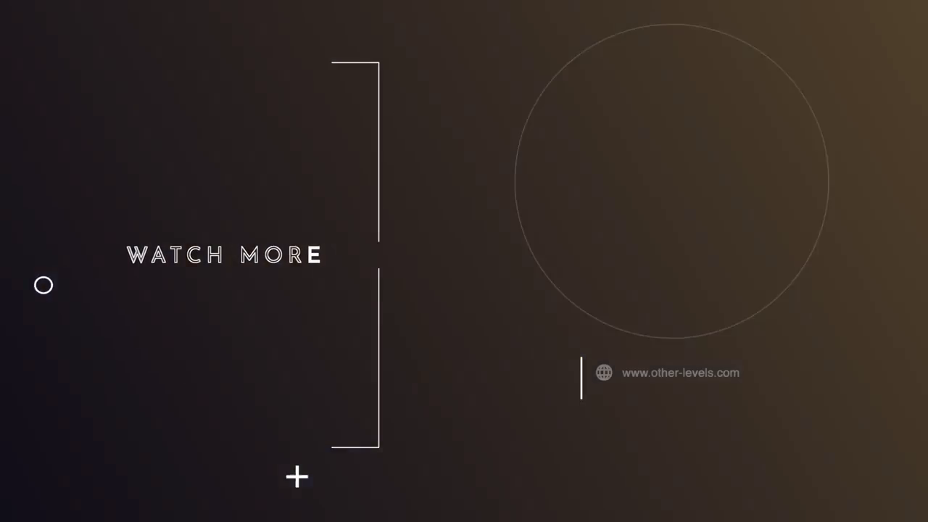